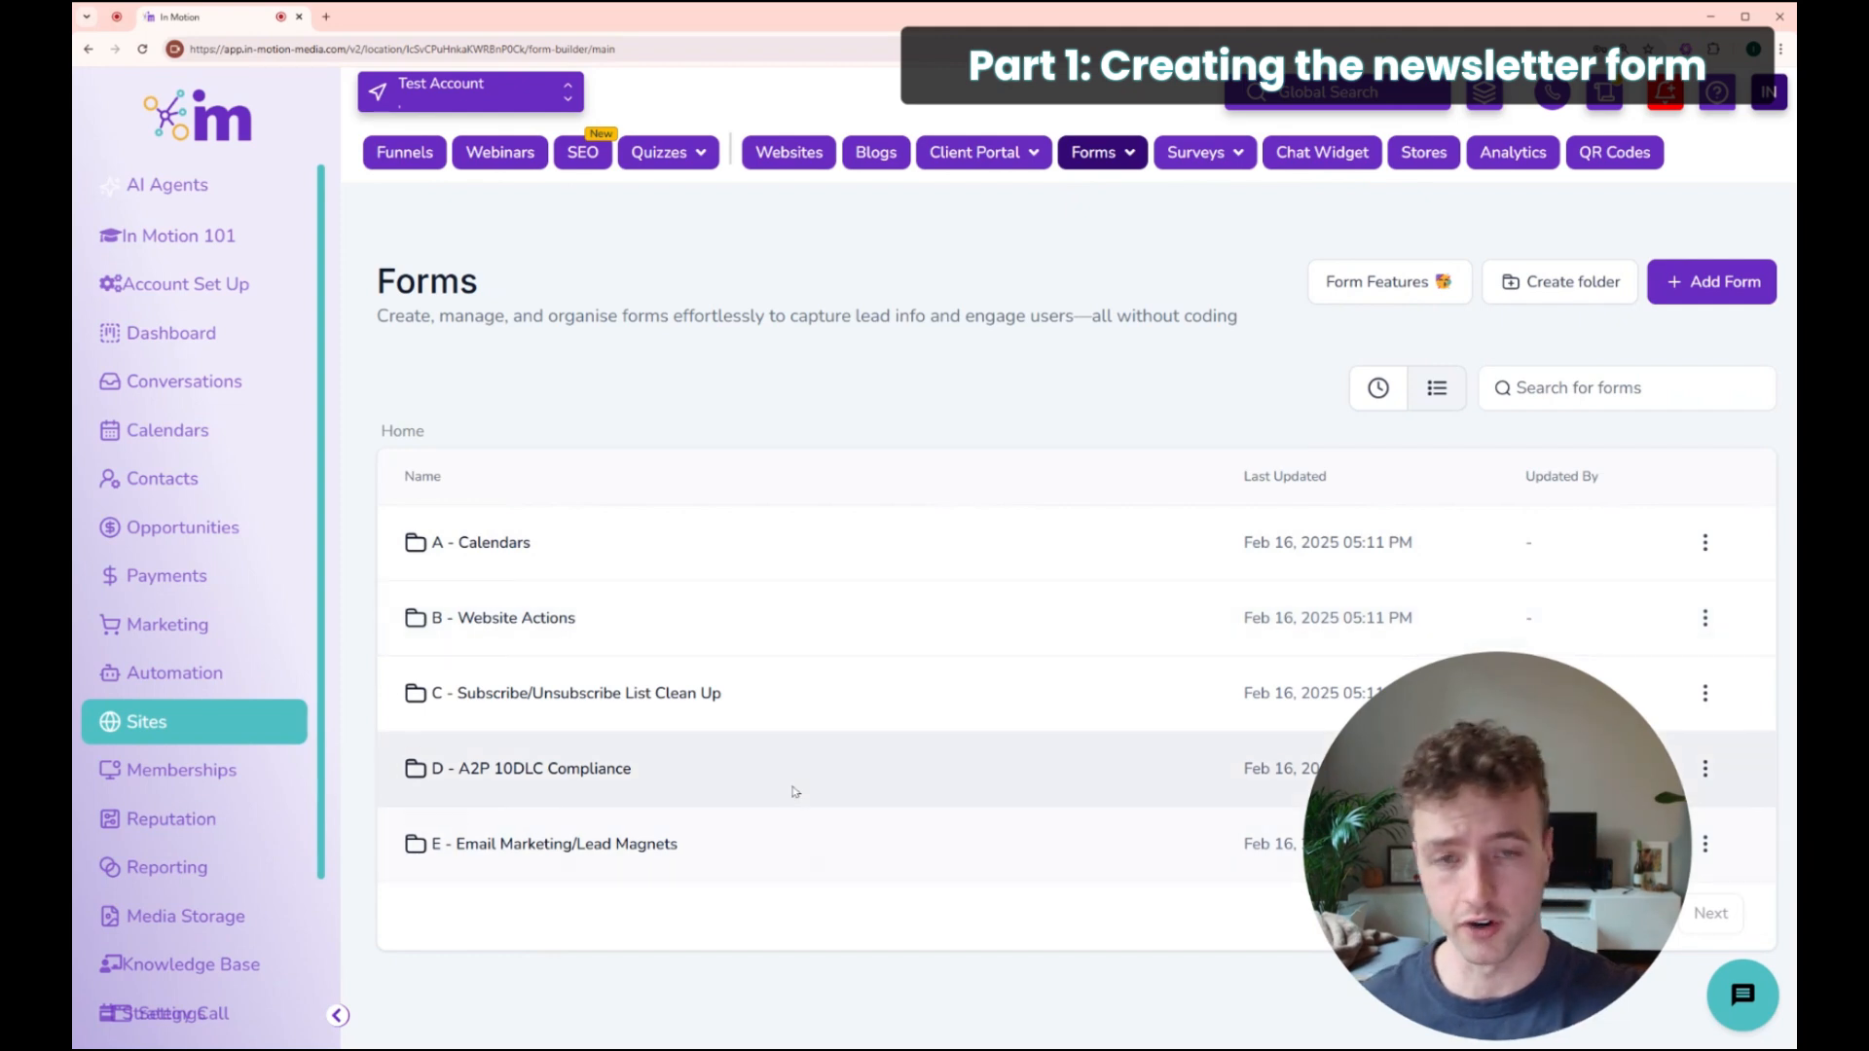
Step: Create a new blank form from scratch, Form 8, with its default fields
{"action": "left_click", "coordinate": [1715, 288]}
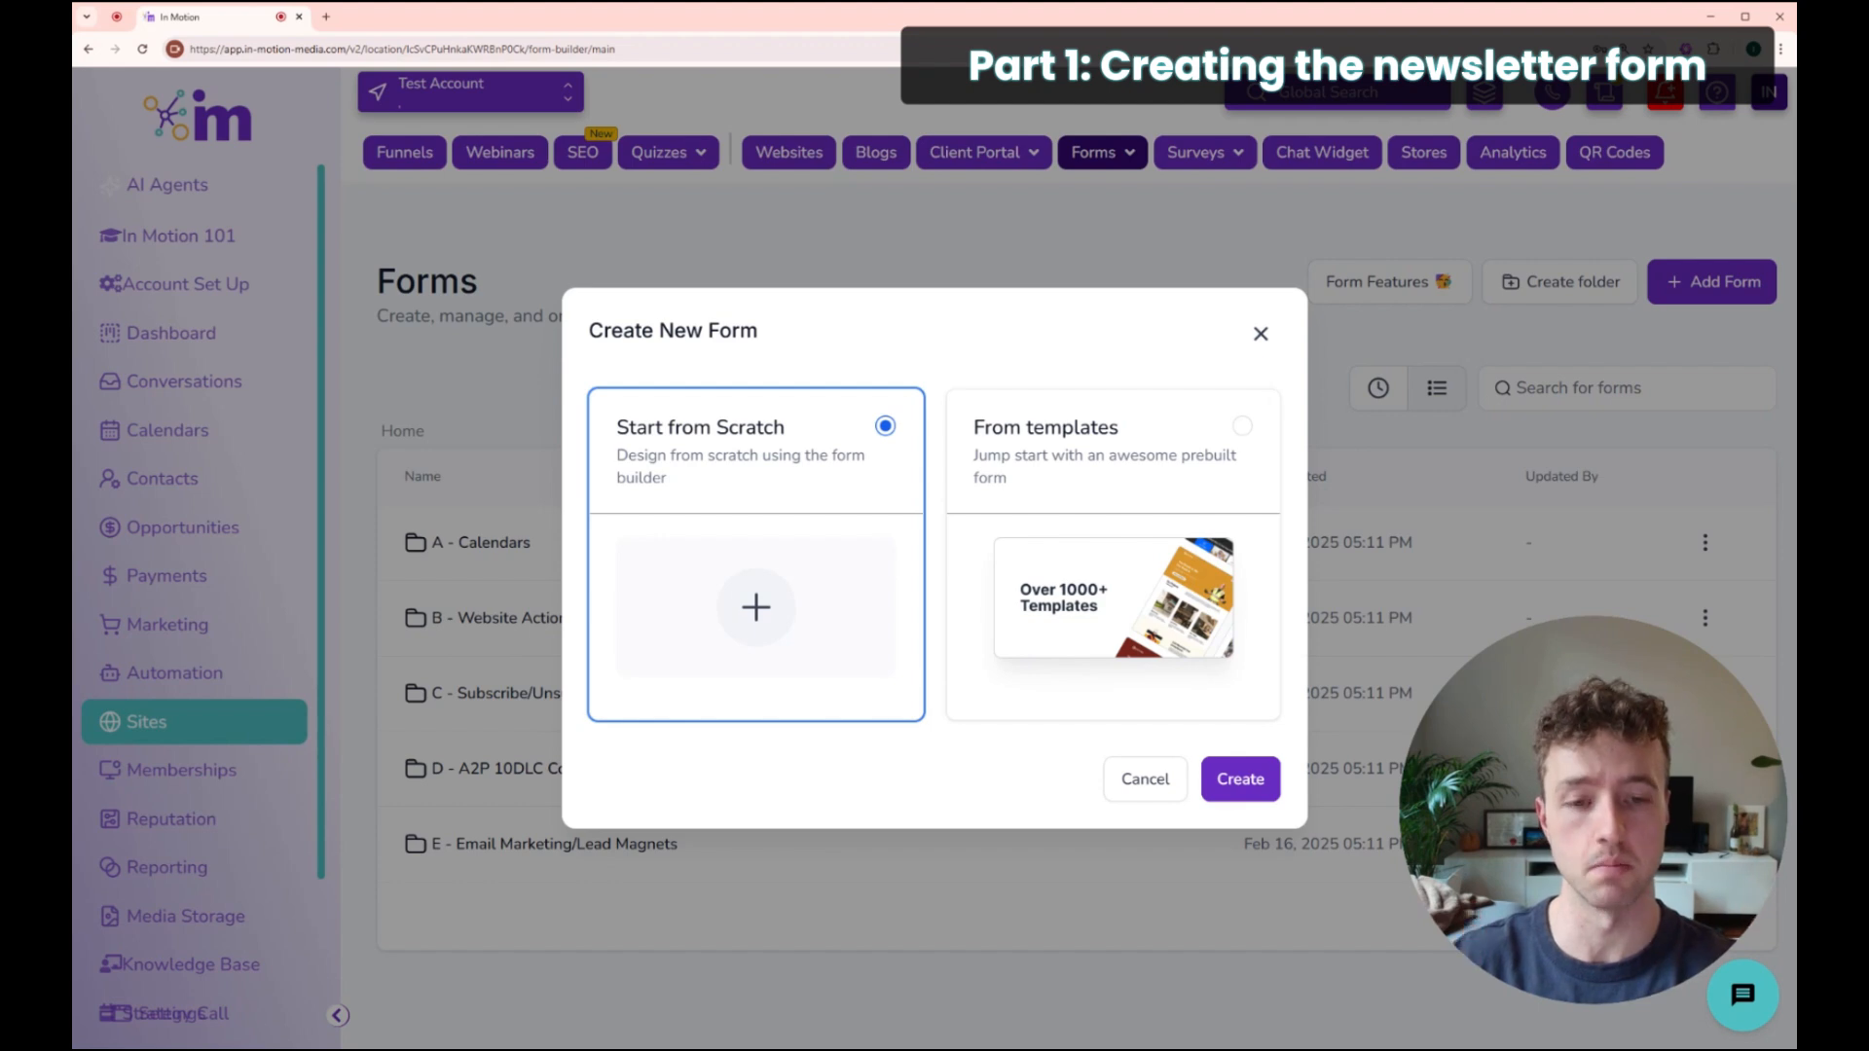
{"action": "left_click", "coordinate": [1229, 783]}
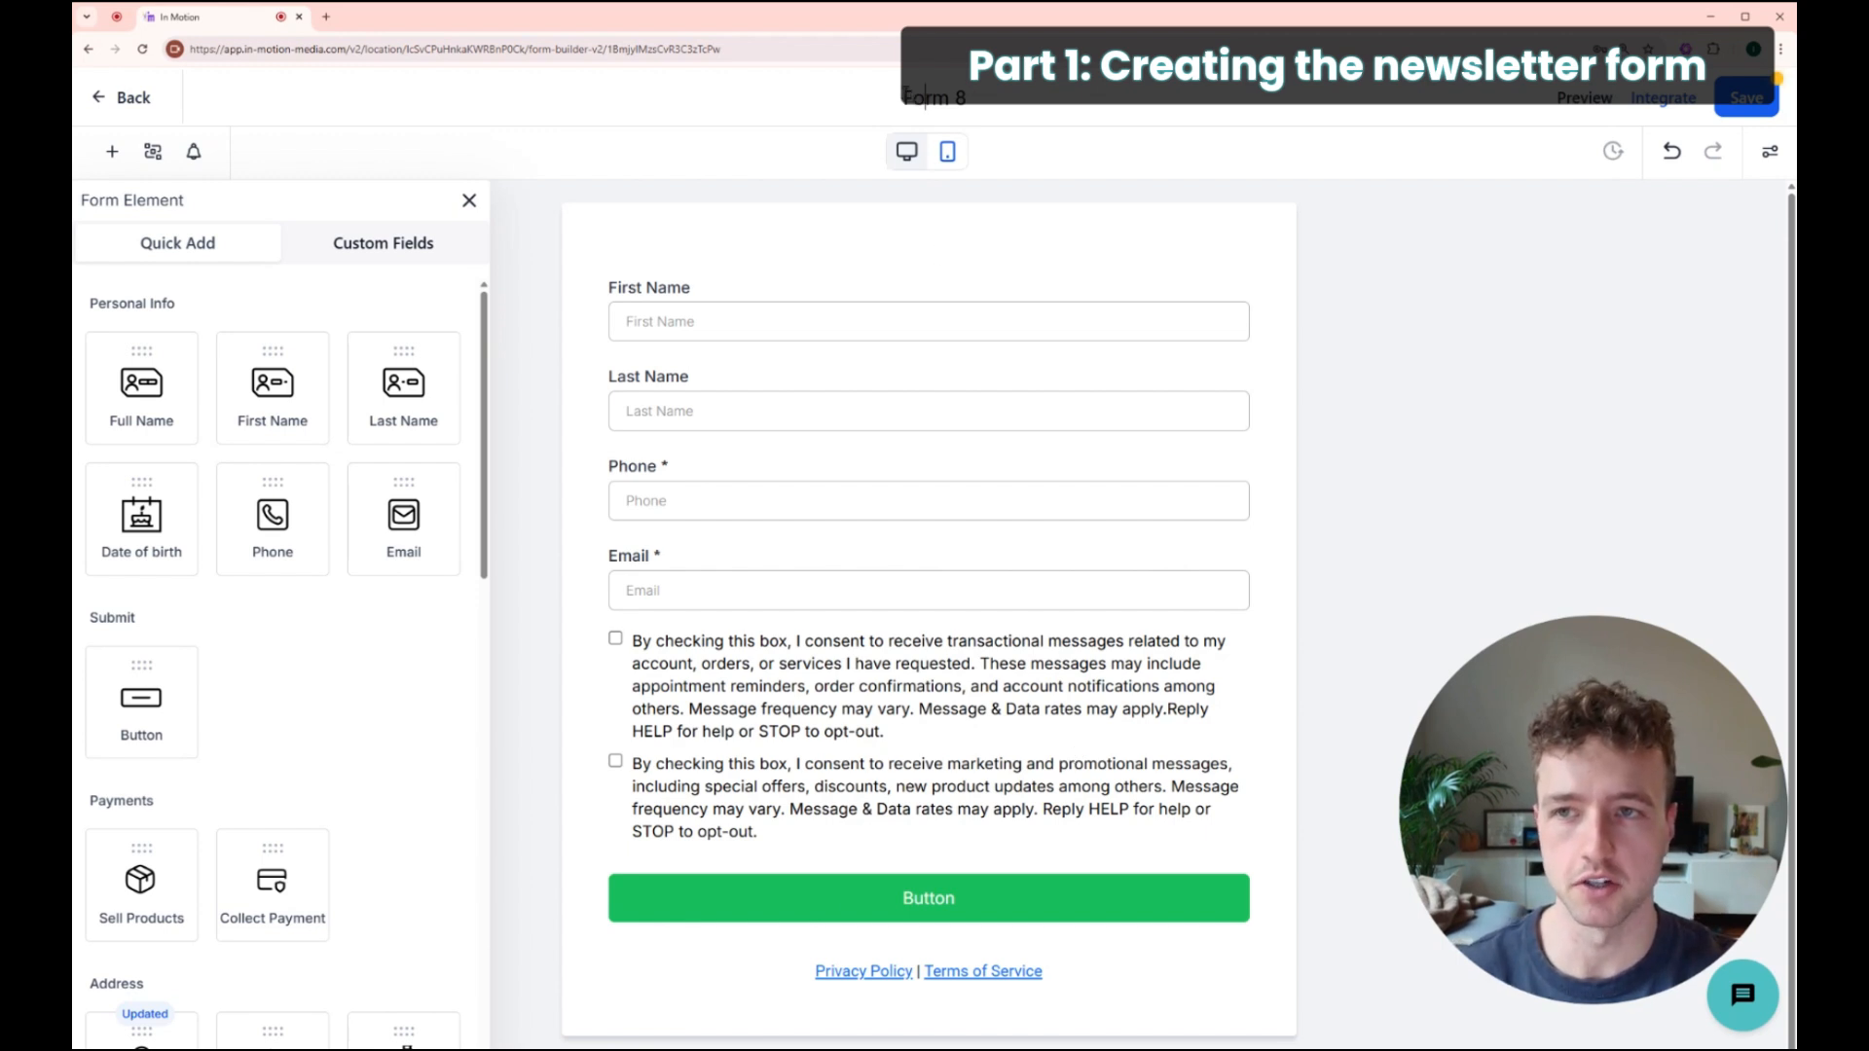
Step: Replace the form title Form 8 with 'Newsletter Sign Up'
{"action": "left_click_drag", "start_coordinate": [903, 97], "coordinate": [966, 100]}
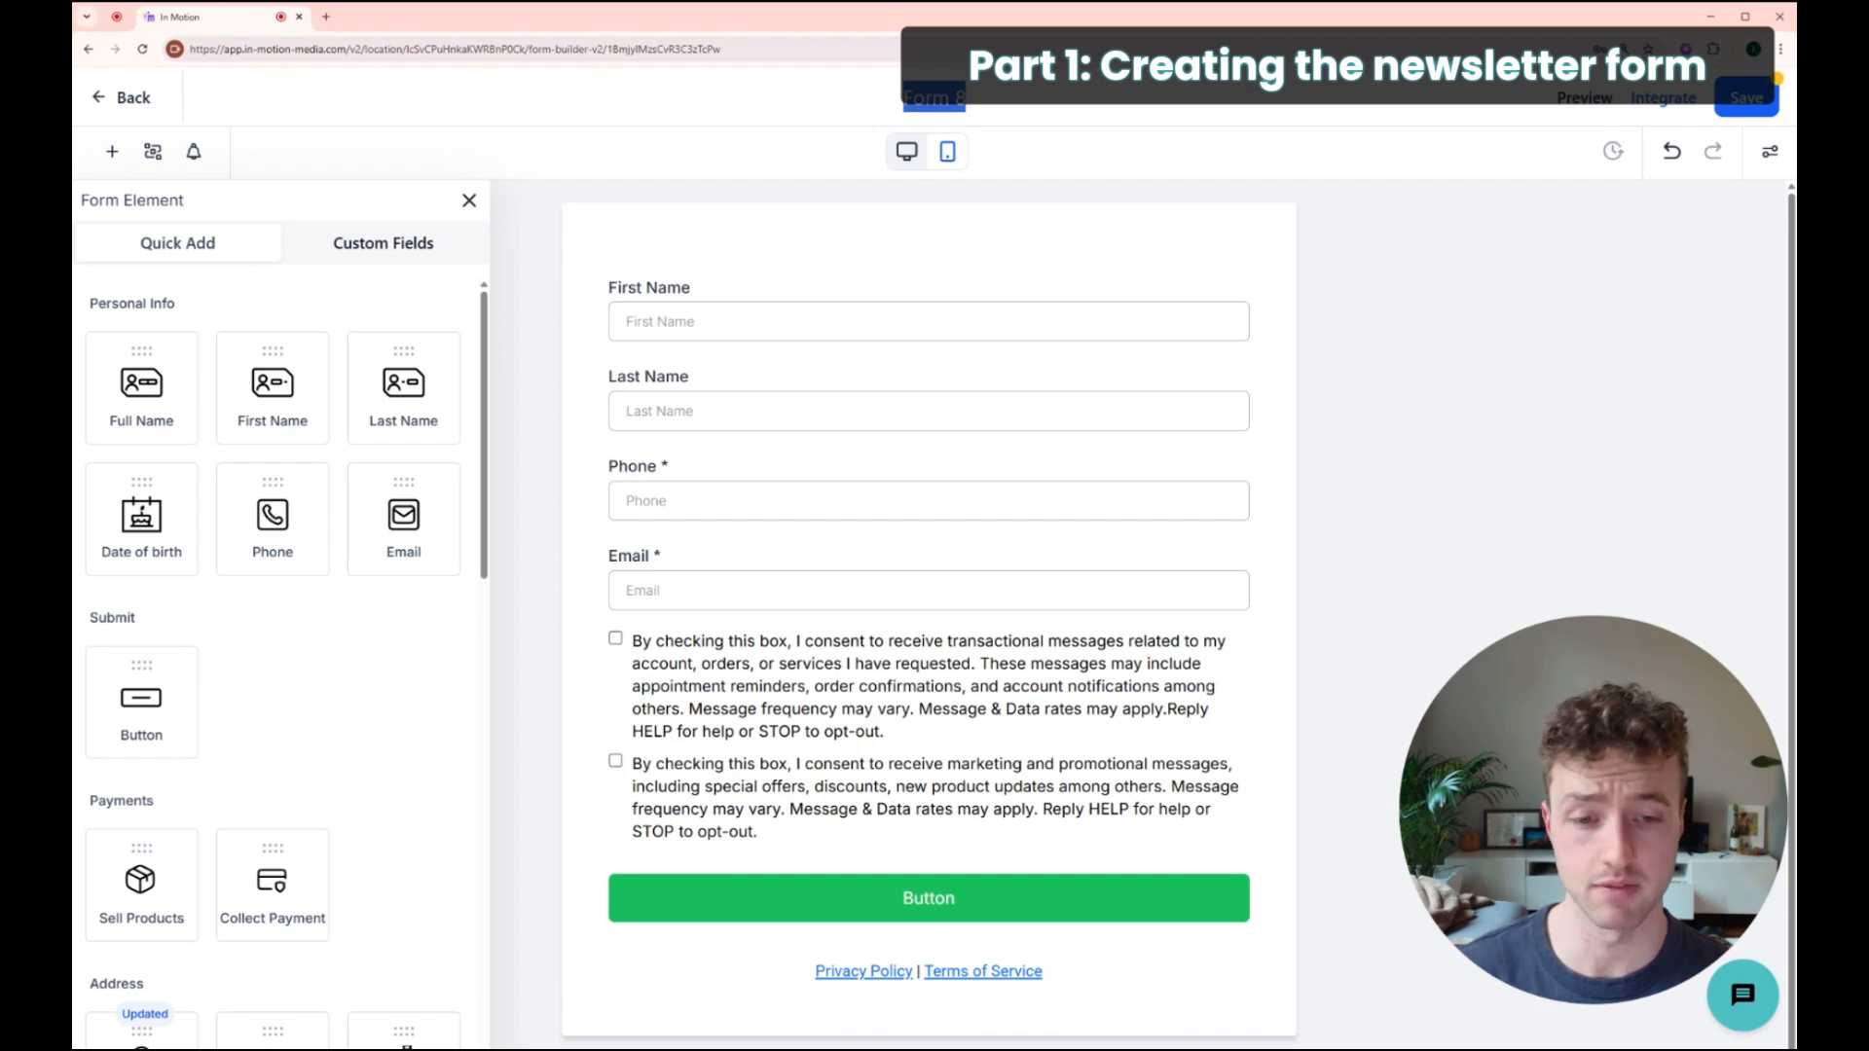
{"action": "type", "text": "Newsletter"}
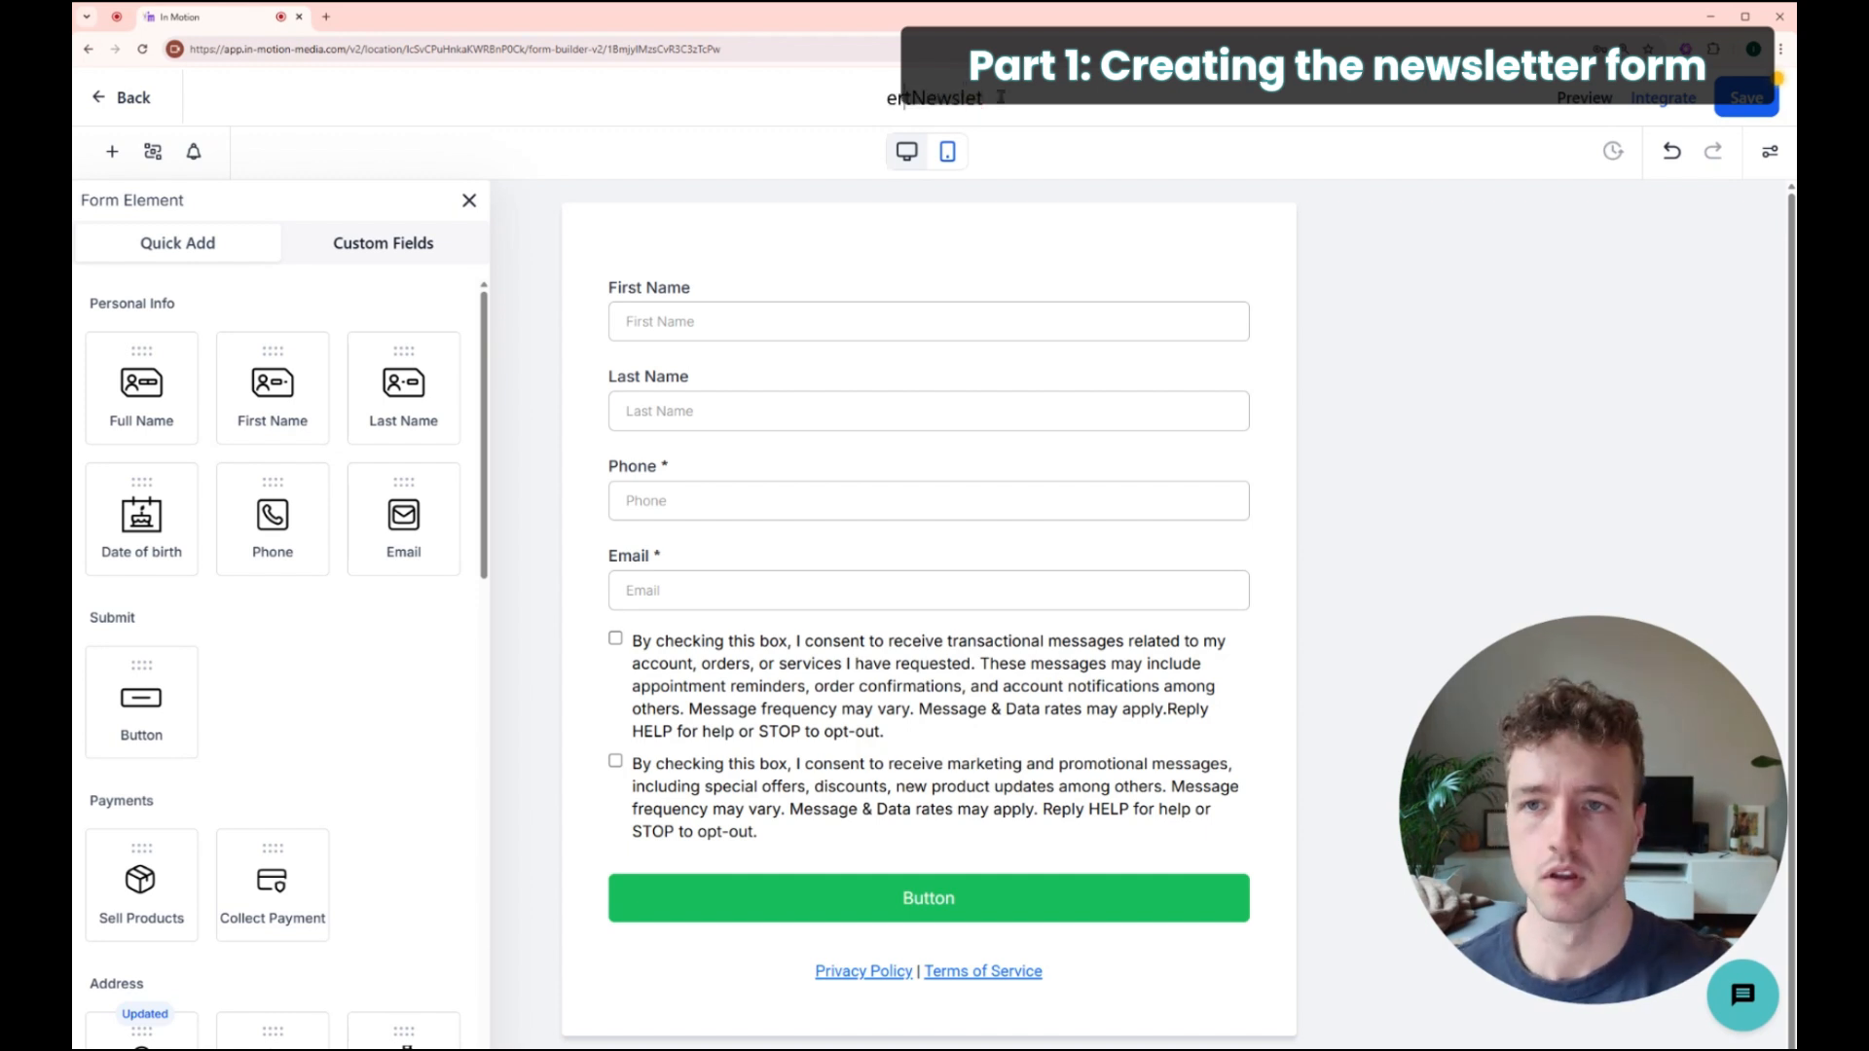
{"action": "left_click_drag", "start_coordinate": [974, 97], "coordinate": [1017, 112]}
{"action": "type", "text": "Newsletter Sign"}
{"action": "key", "text": "BackSpace"}
{"action": "type", "text": "Newsletter S"}
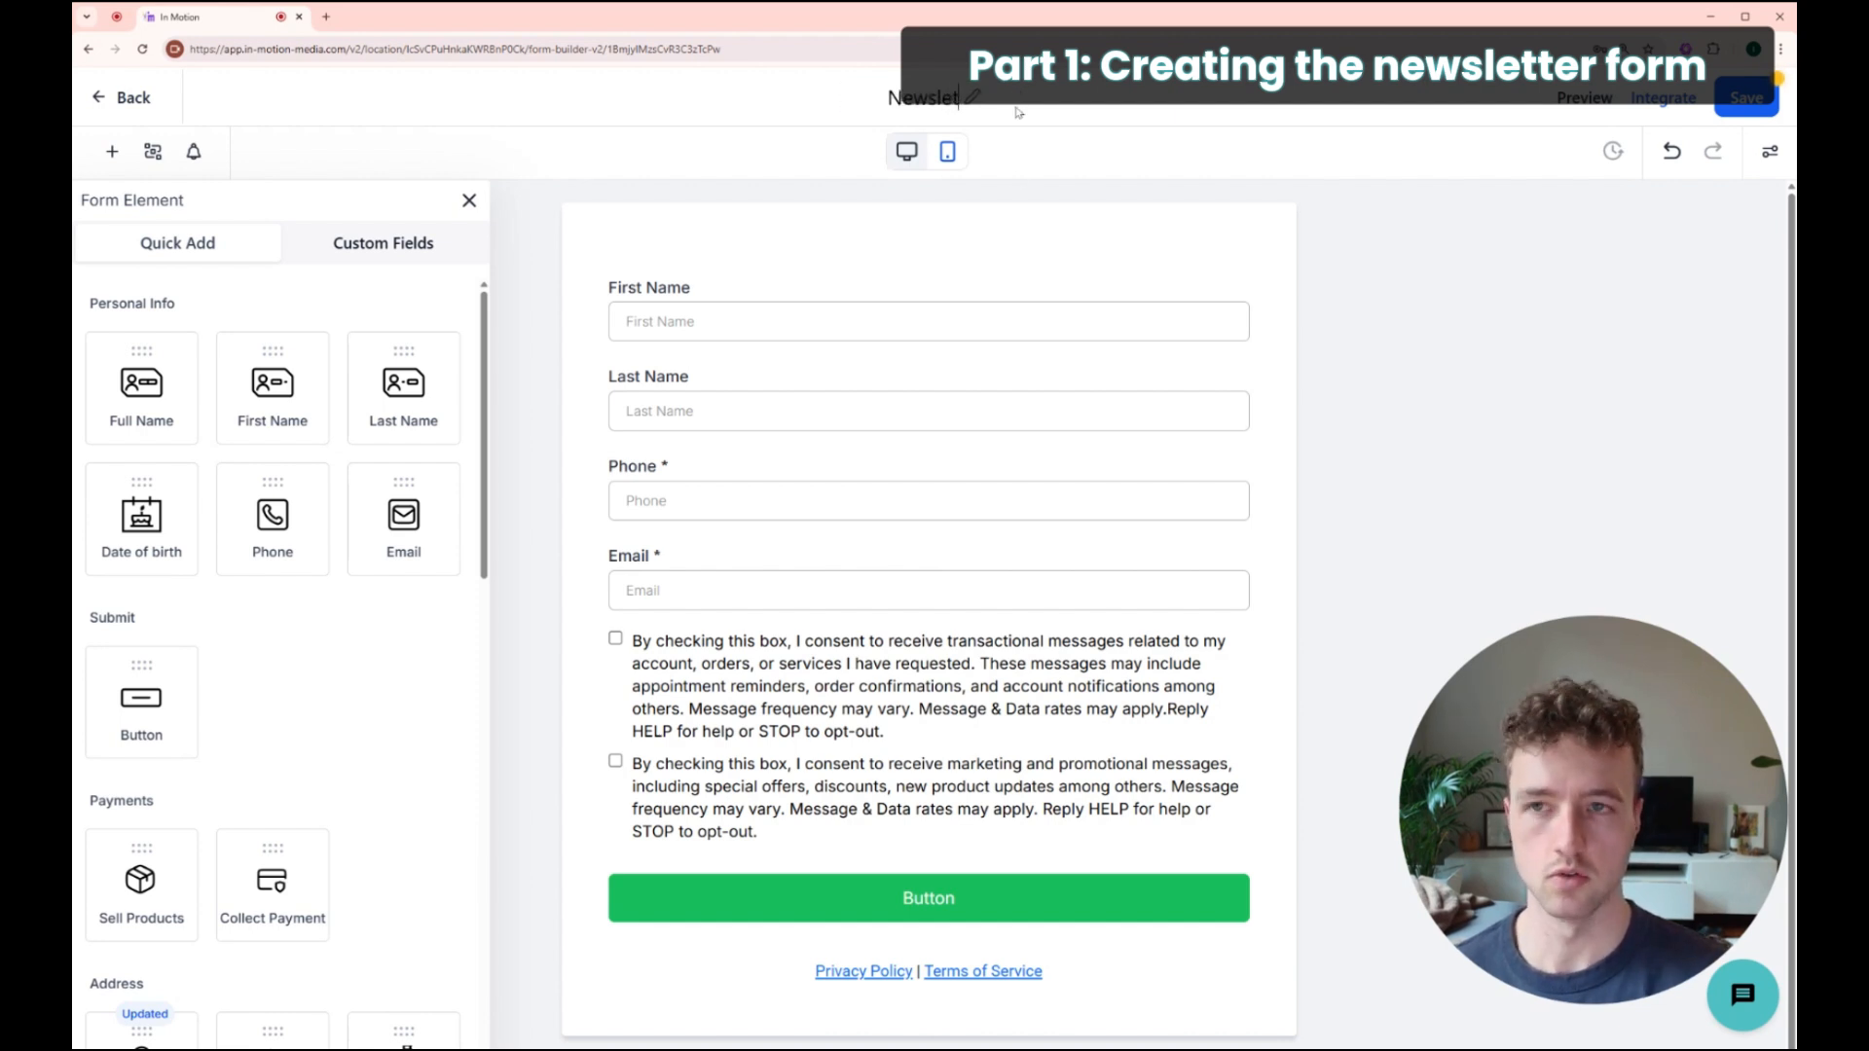
{"action": "type", "text": "ign Up"}
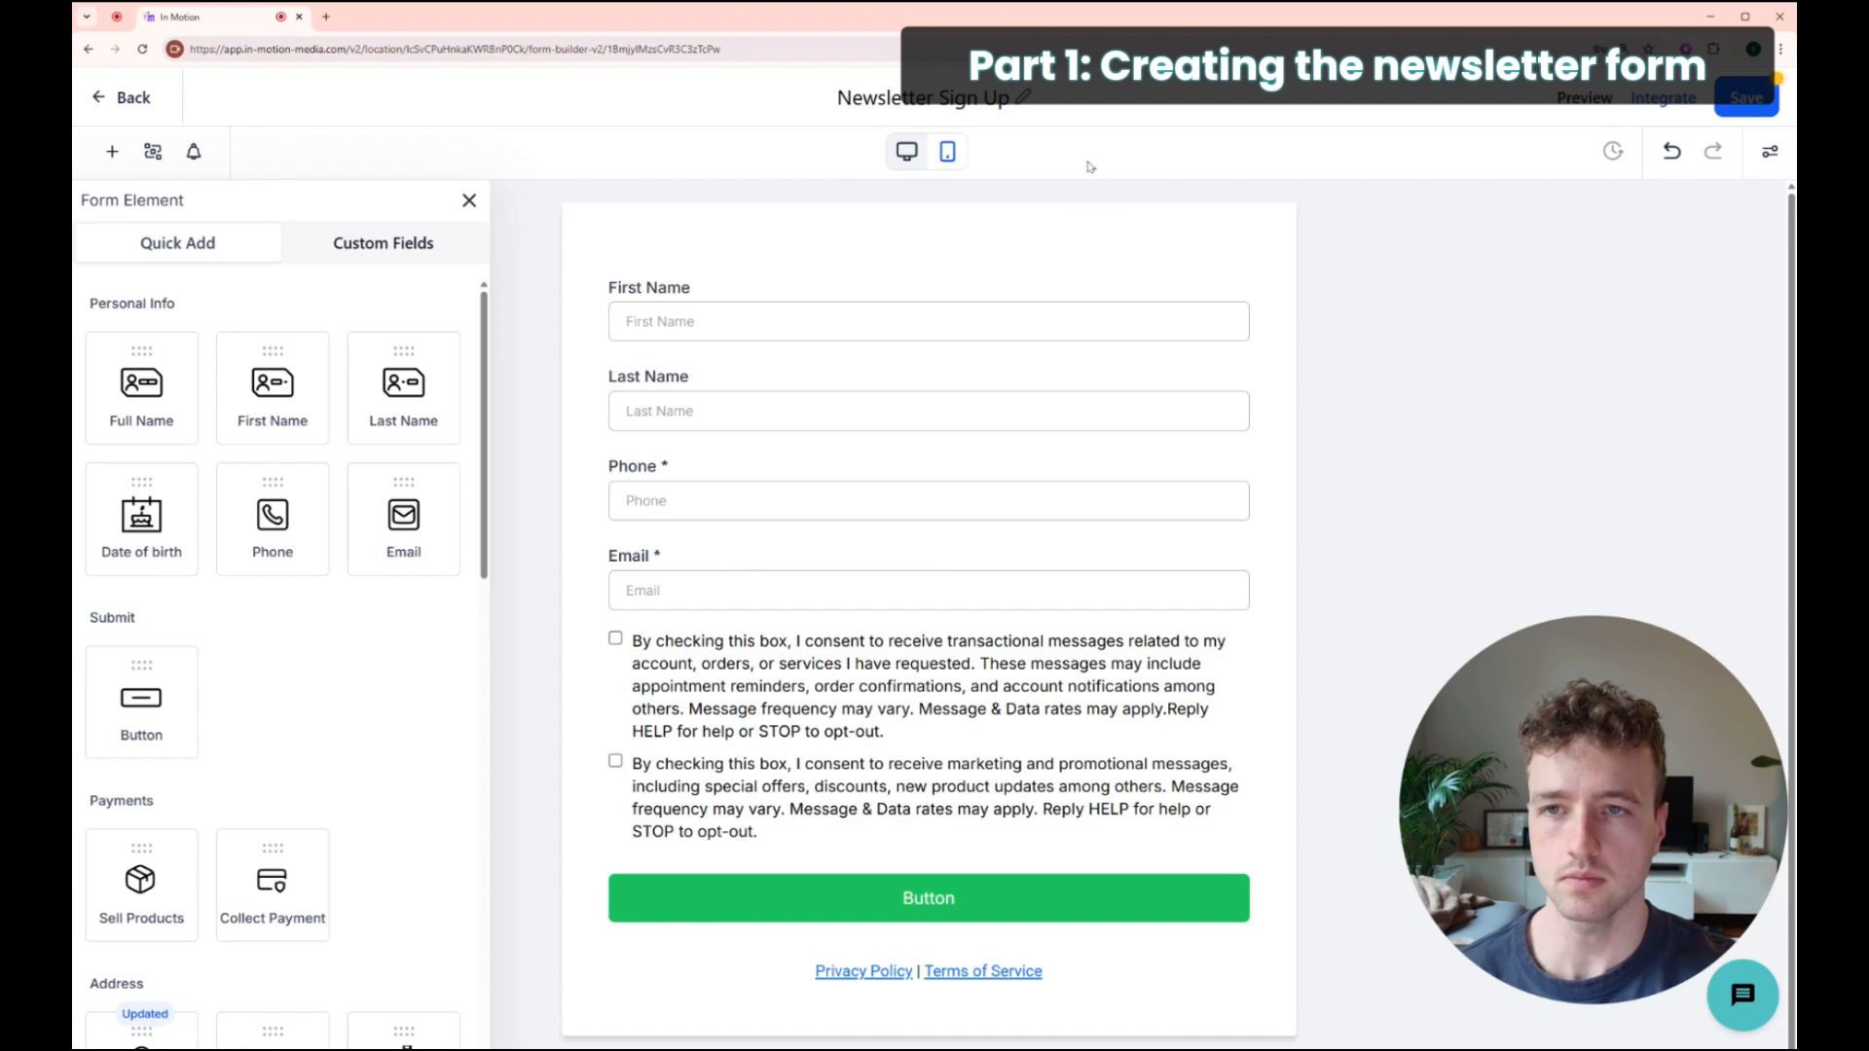
{"action": "left_click", "coordinate": [469, 201]}
Step: Delete the Phone field, the consent checkbox block and the Privacy Policy links
{"action": "left_click", "coordinate": [739, 510]}
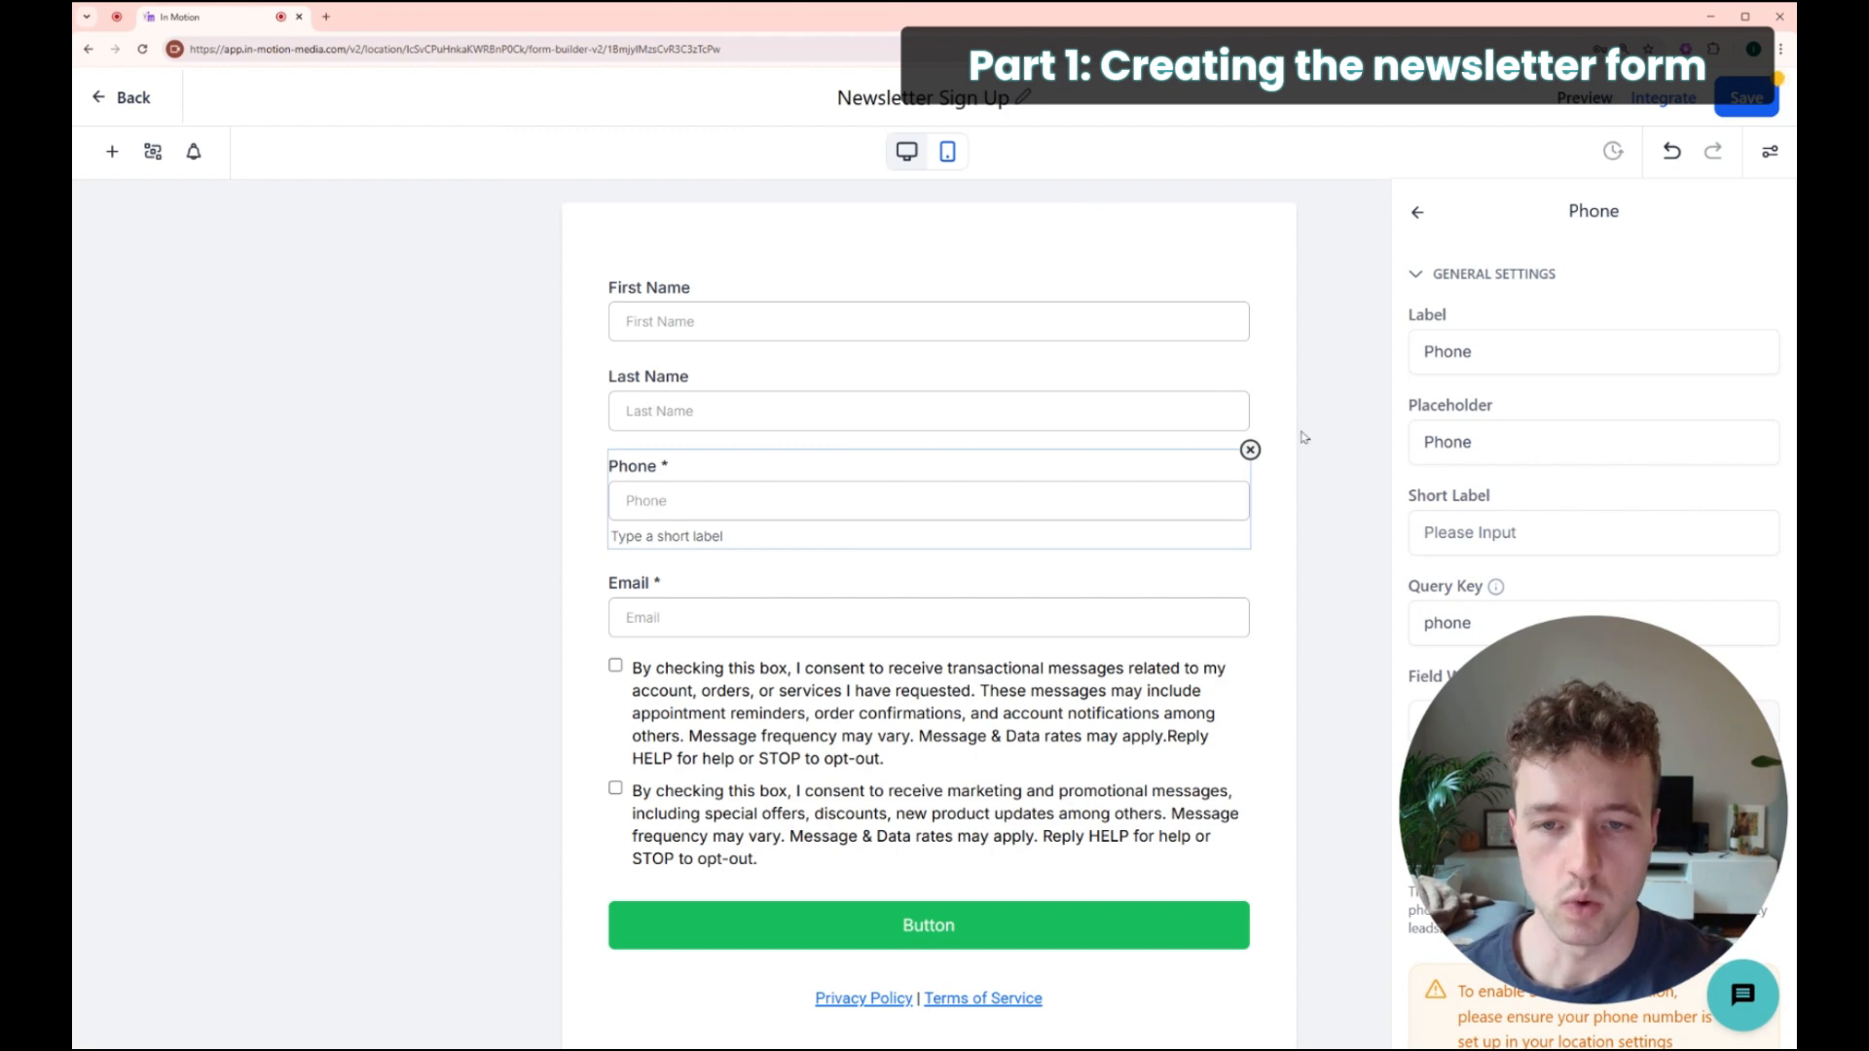
{"action": "left_click", "coordinate": [1251, 450]}
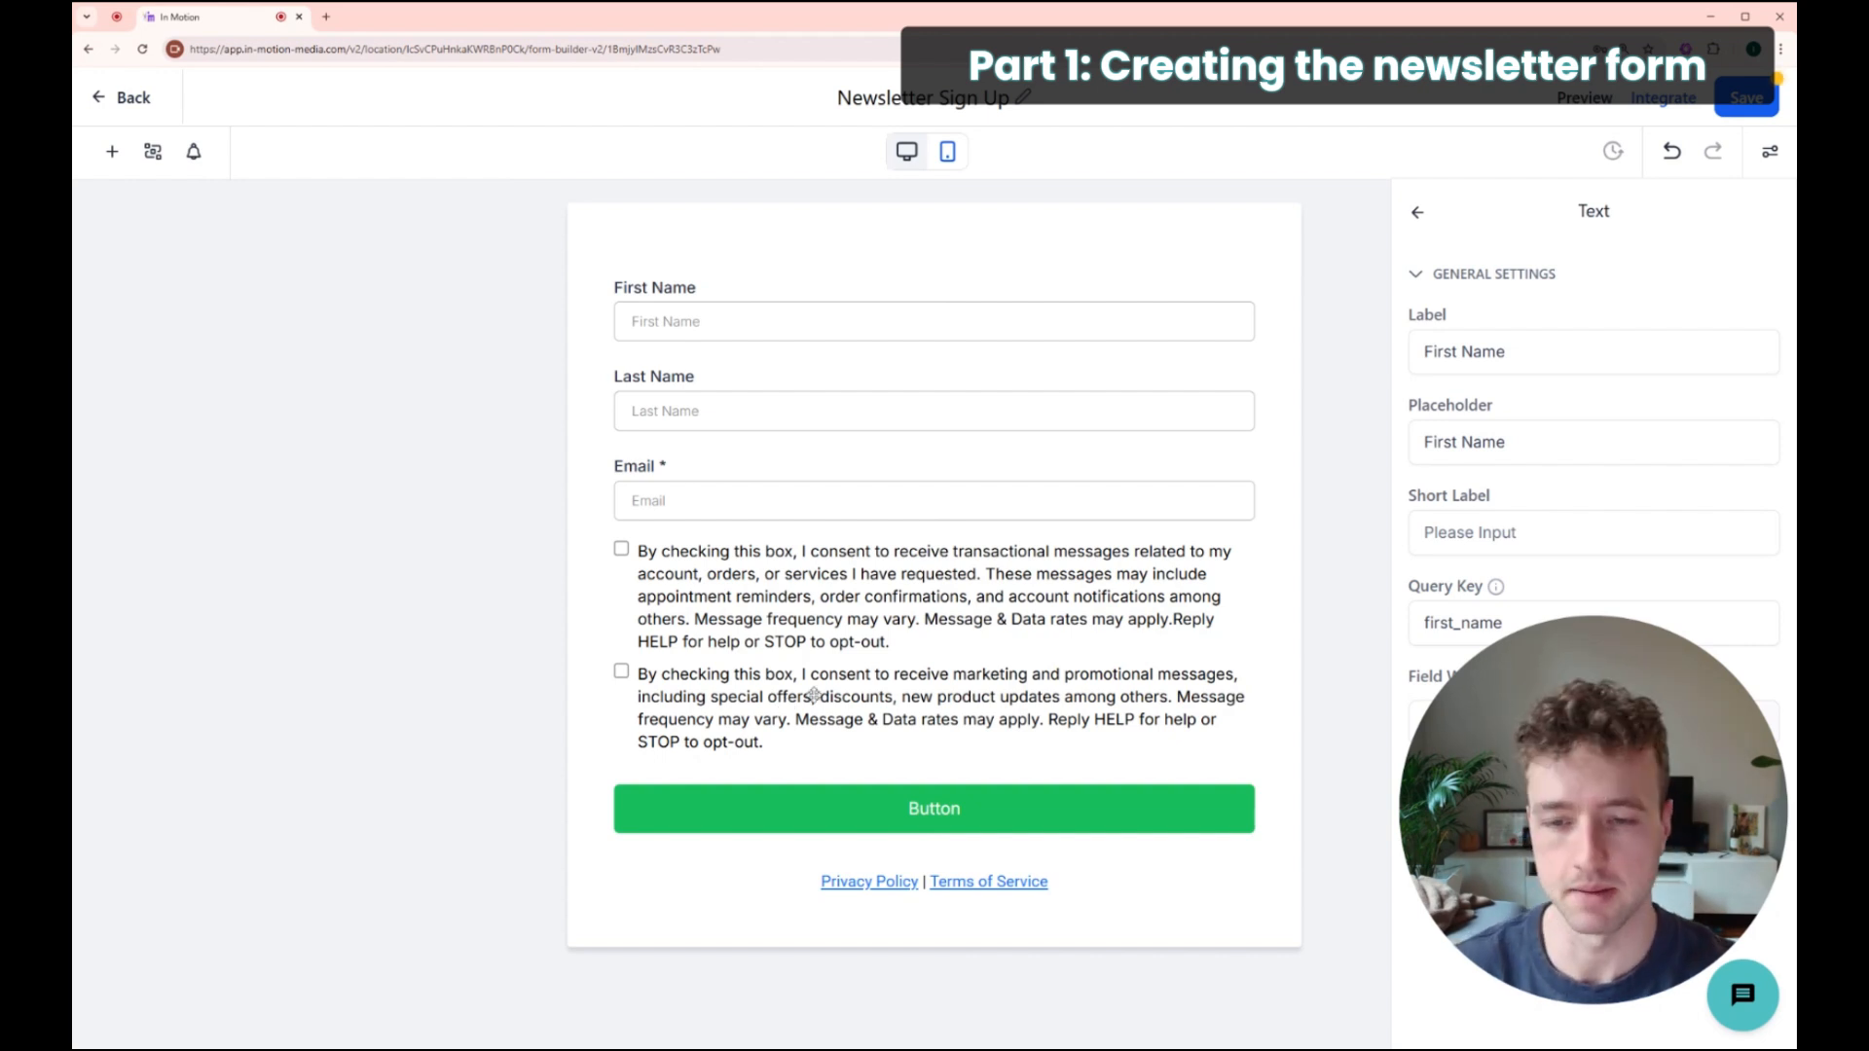
{"action": "left_click", "coordinate": [1254, 573]}
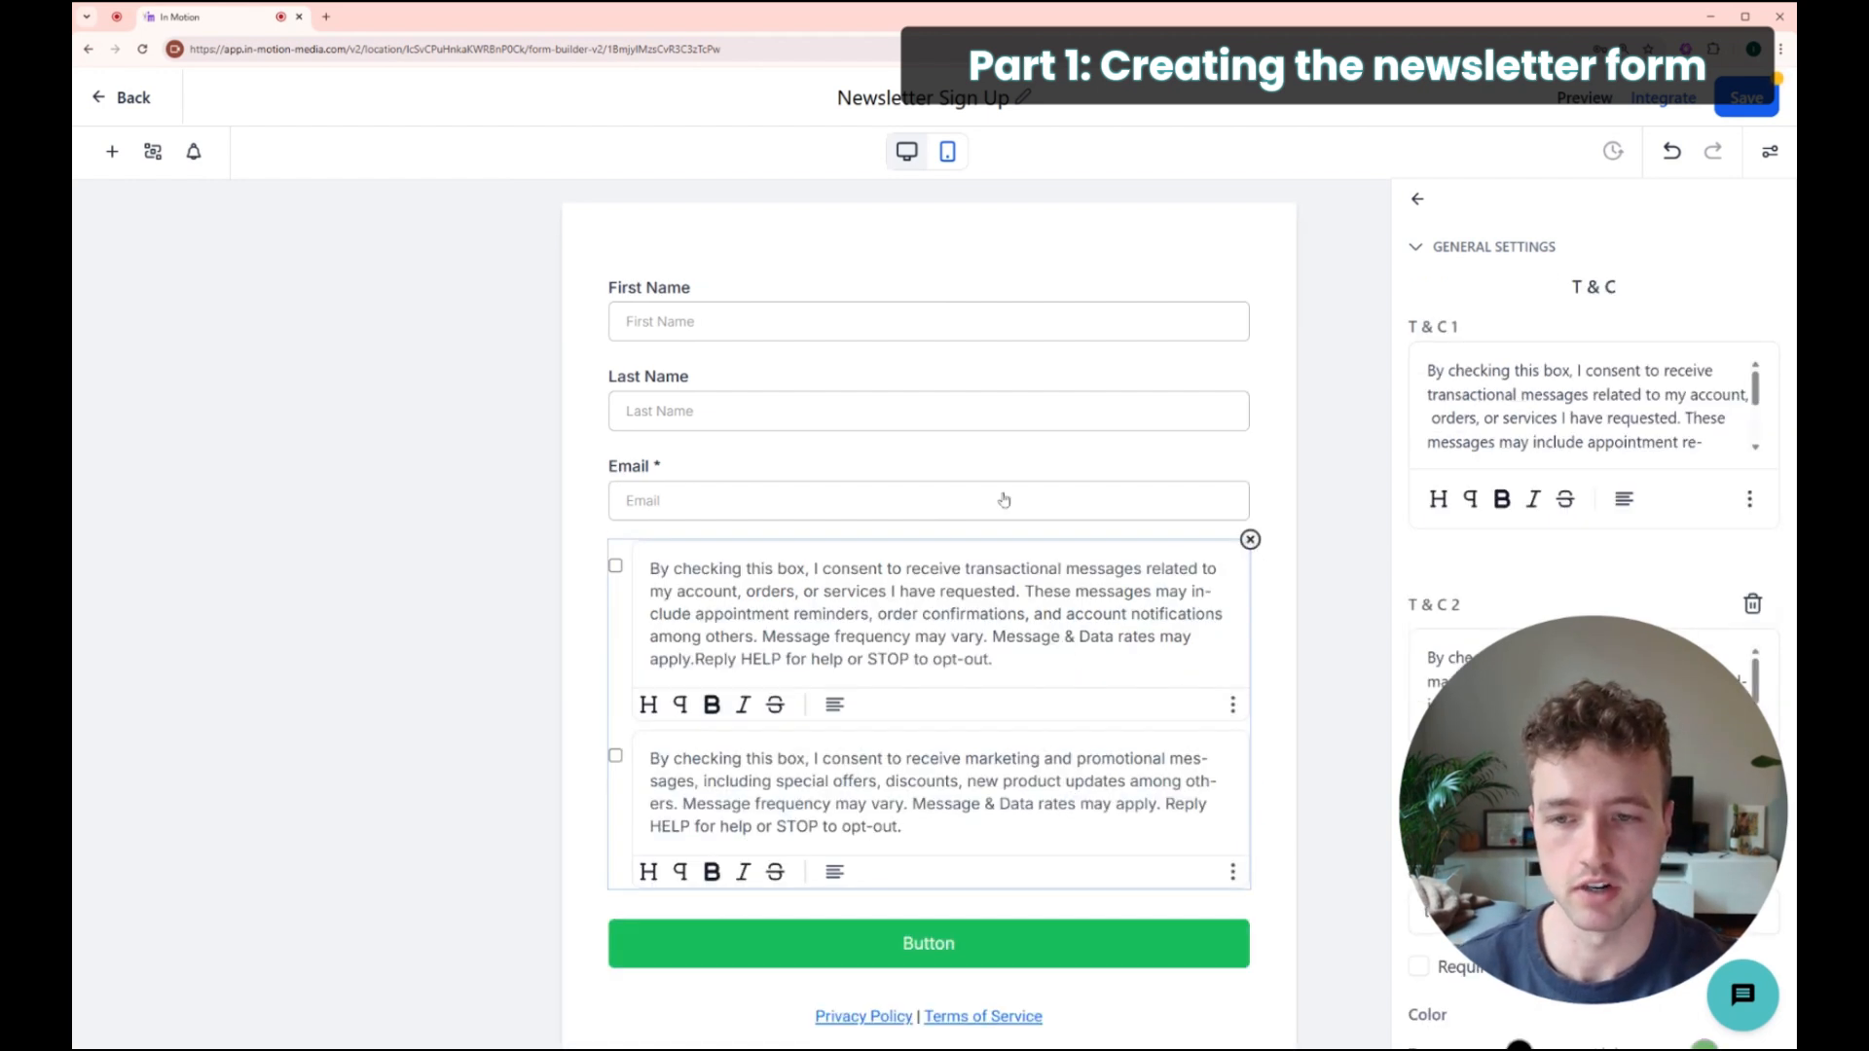
{"action": "key", "text": "Delete"}
{"action": "left_click", "coordinate": [779, 650]}
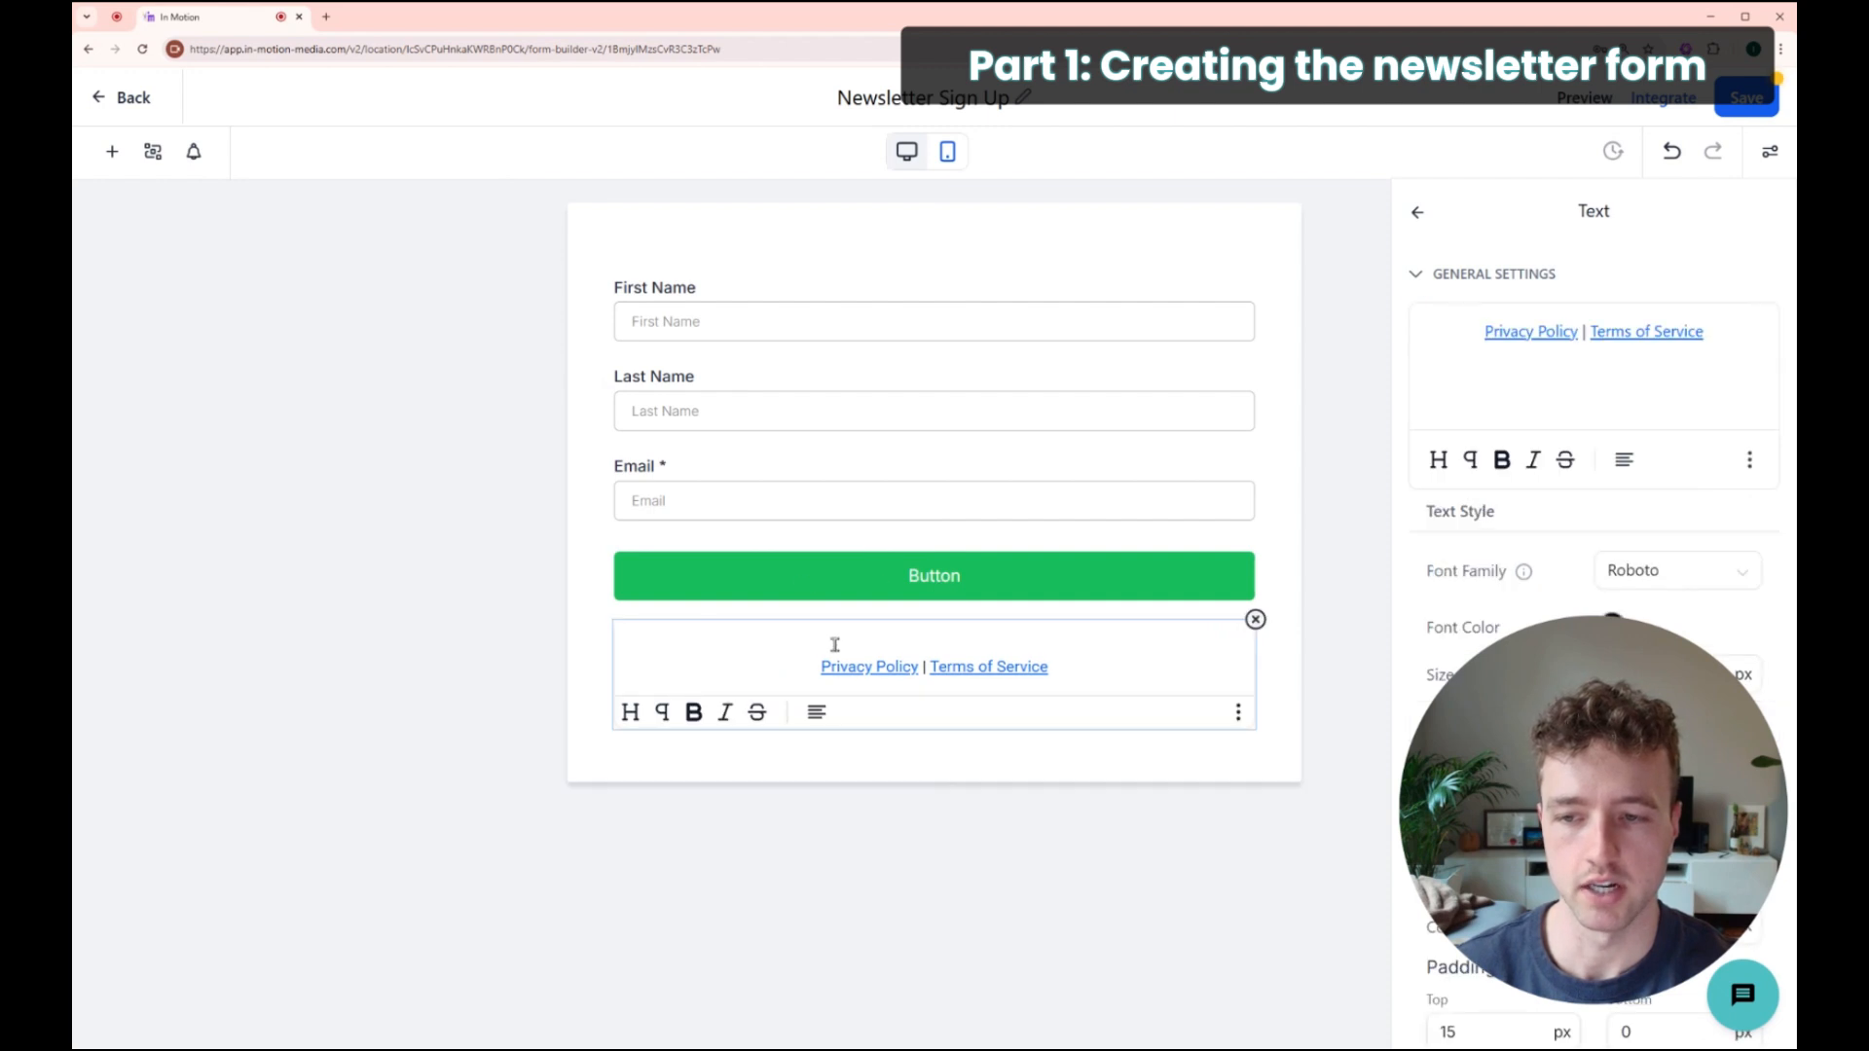
{"action": "left_click", "coordinate": [1256, 620]}
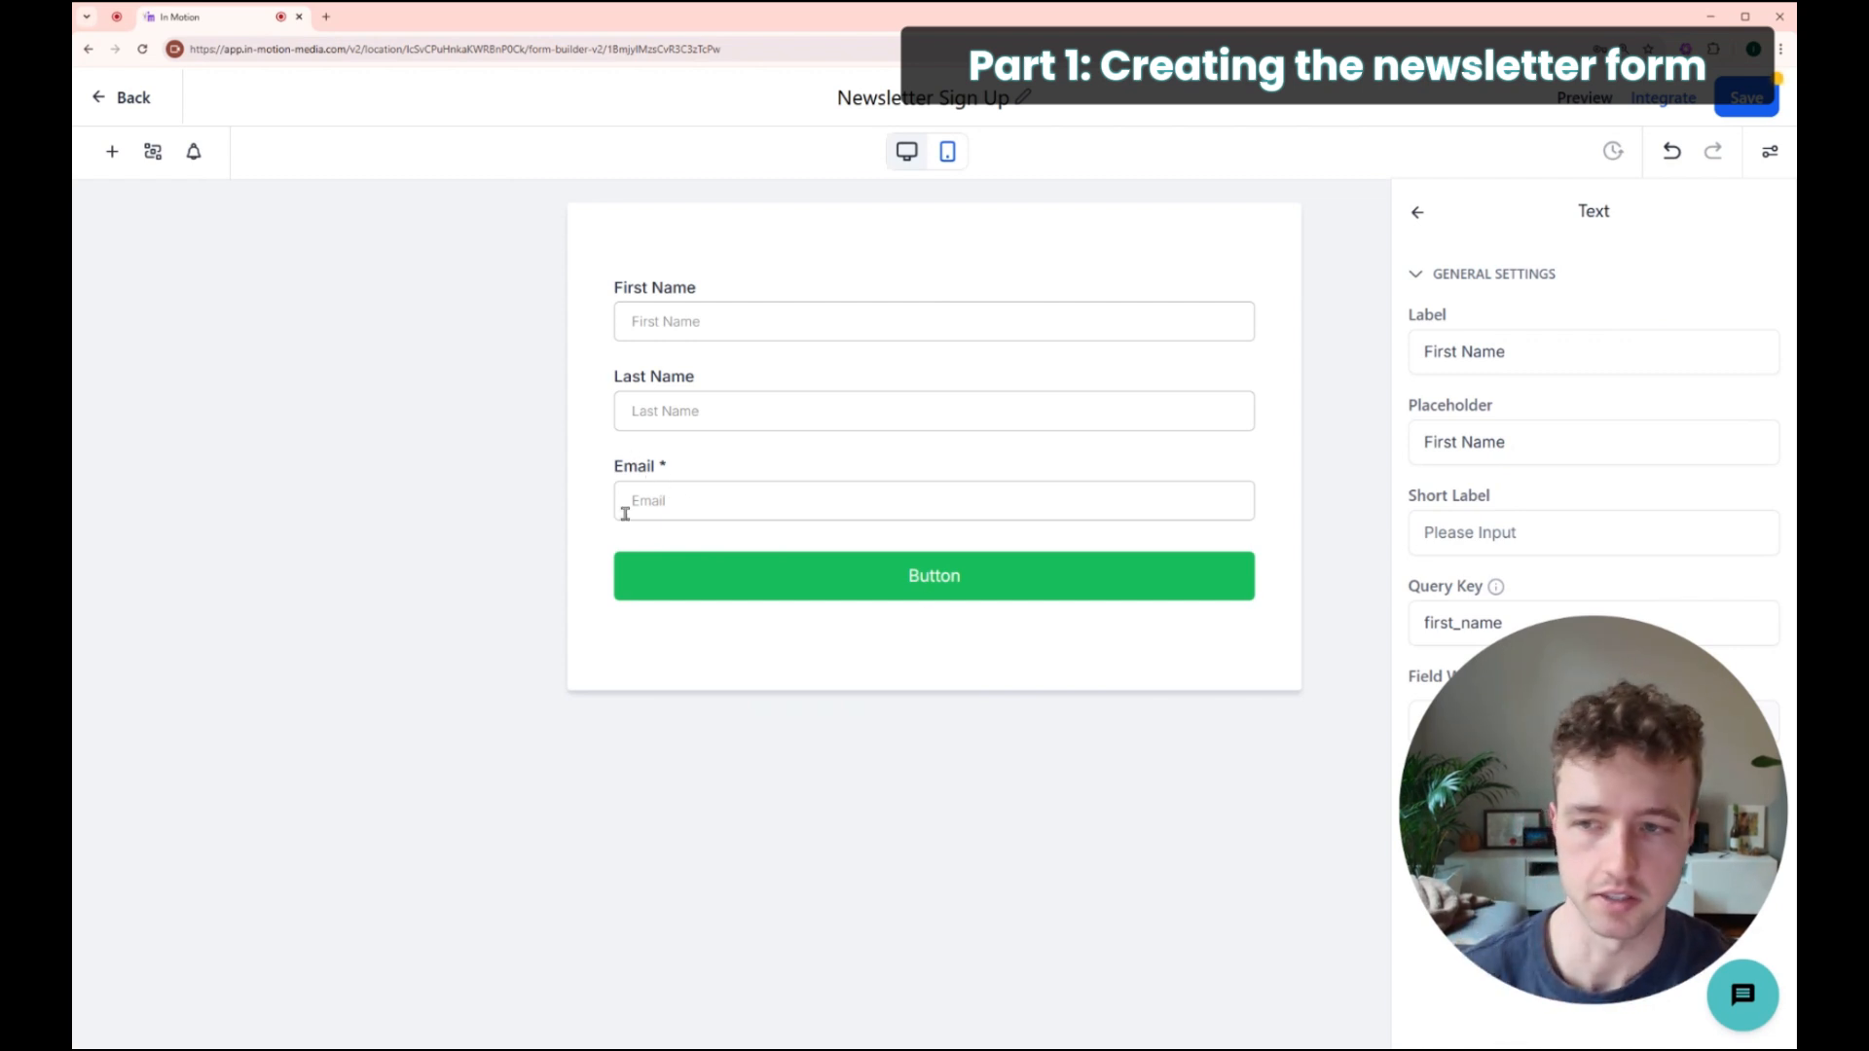
{"action": "left_click", "coordinate": [111, 151]}
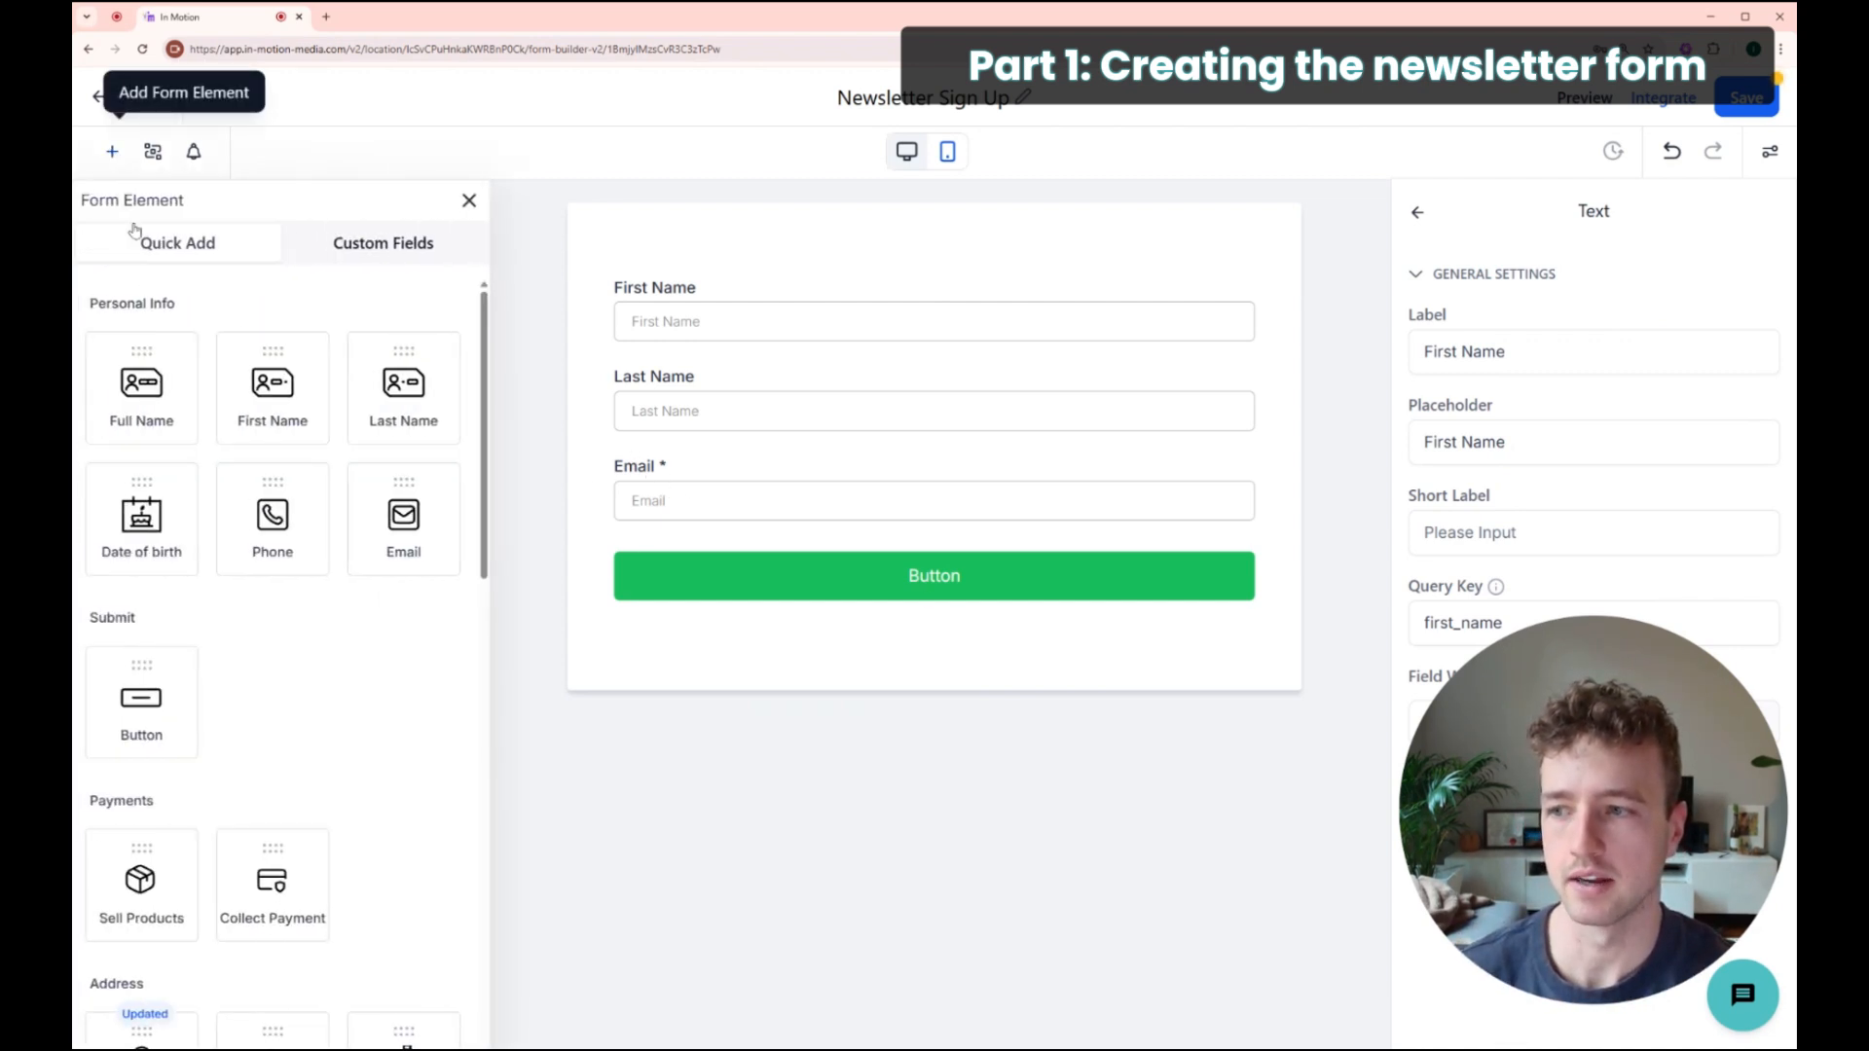
Step: Add a terms checkbox below the Email field, reposition it, then remove it again
{"action": "scroll", "coordinate": [306, 431], "scroll_direction": "down", "scroll_amount": 1}
{"action": "scroll", "coordinate": [331, 516], "scroll_direction": "down", "scroll_amount": 9}
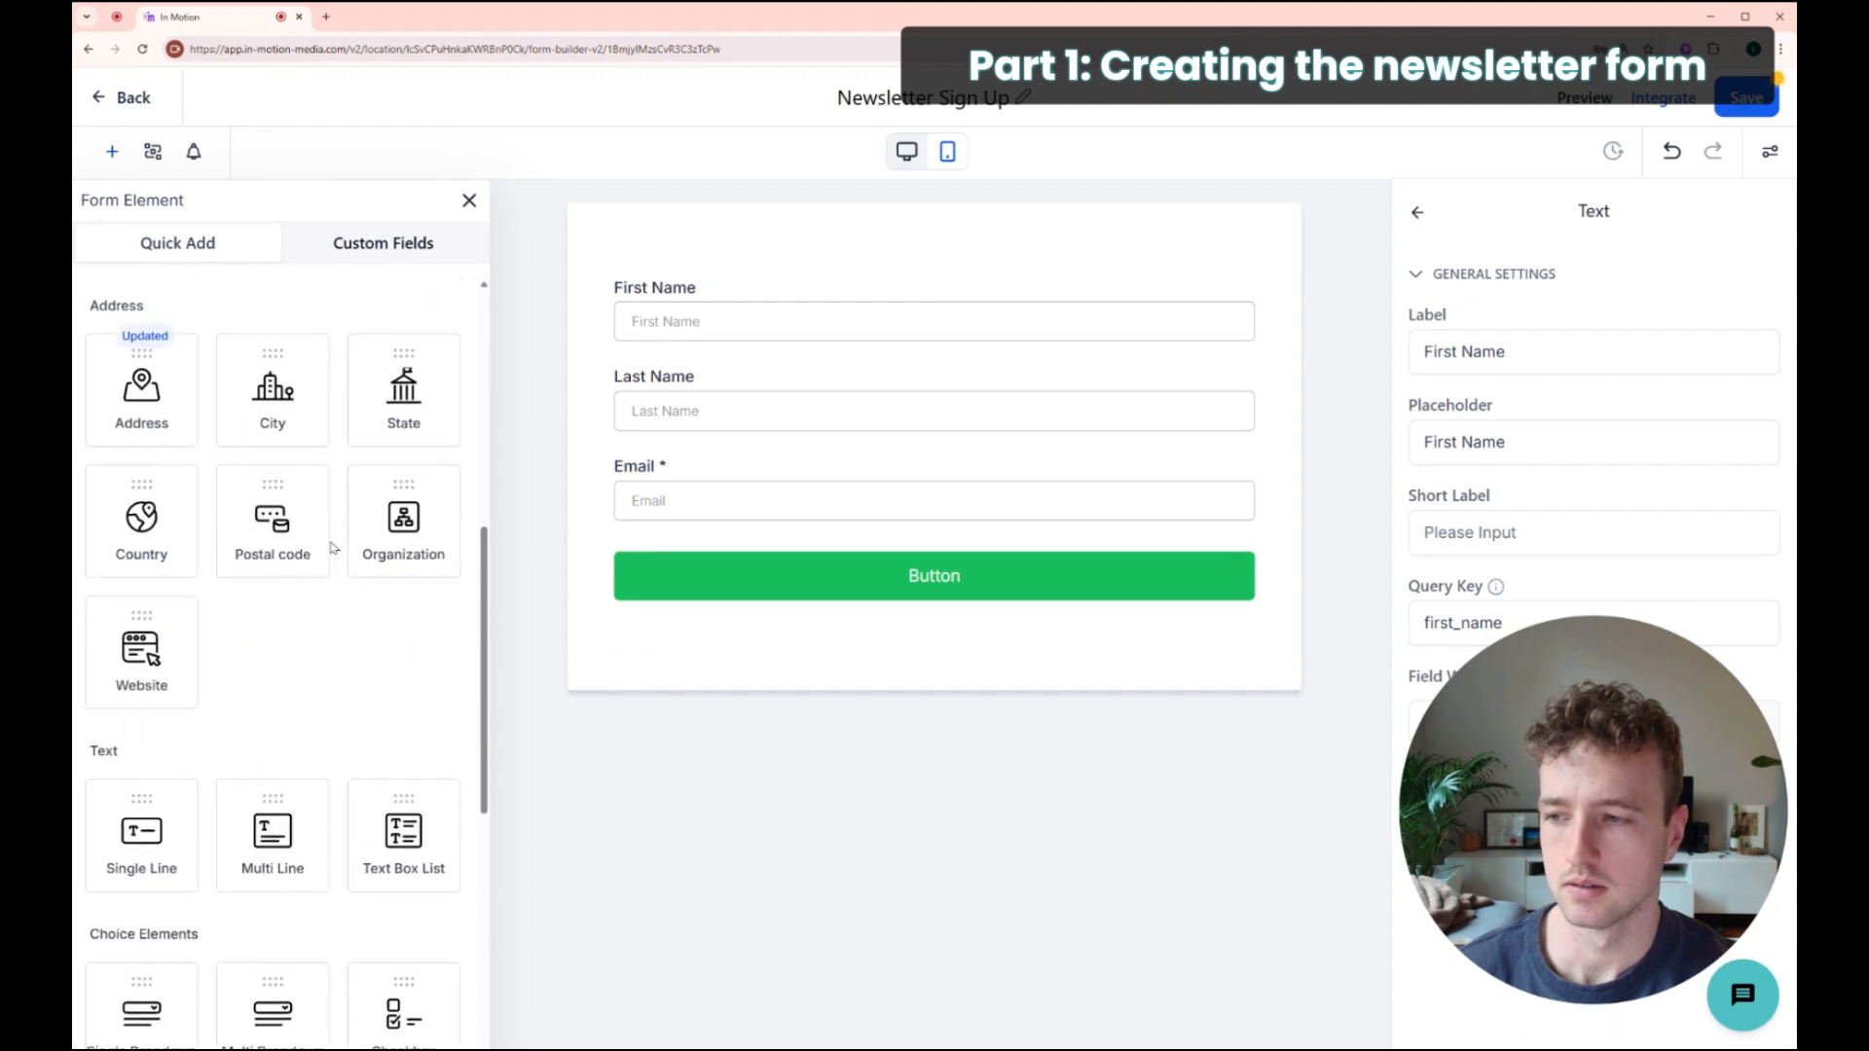
{"action": "scroll", "coordinate": [331, 551], "scroll_direction": "down", "scroll_amount": 4}
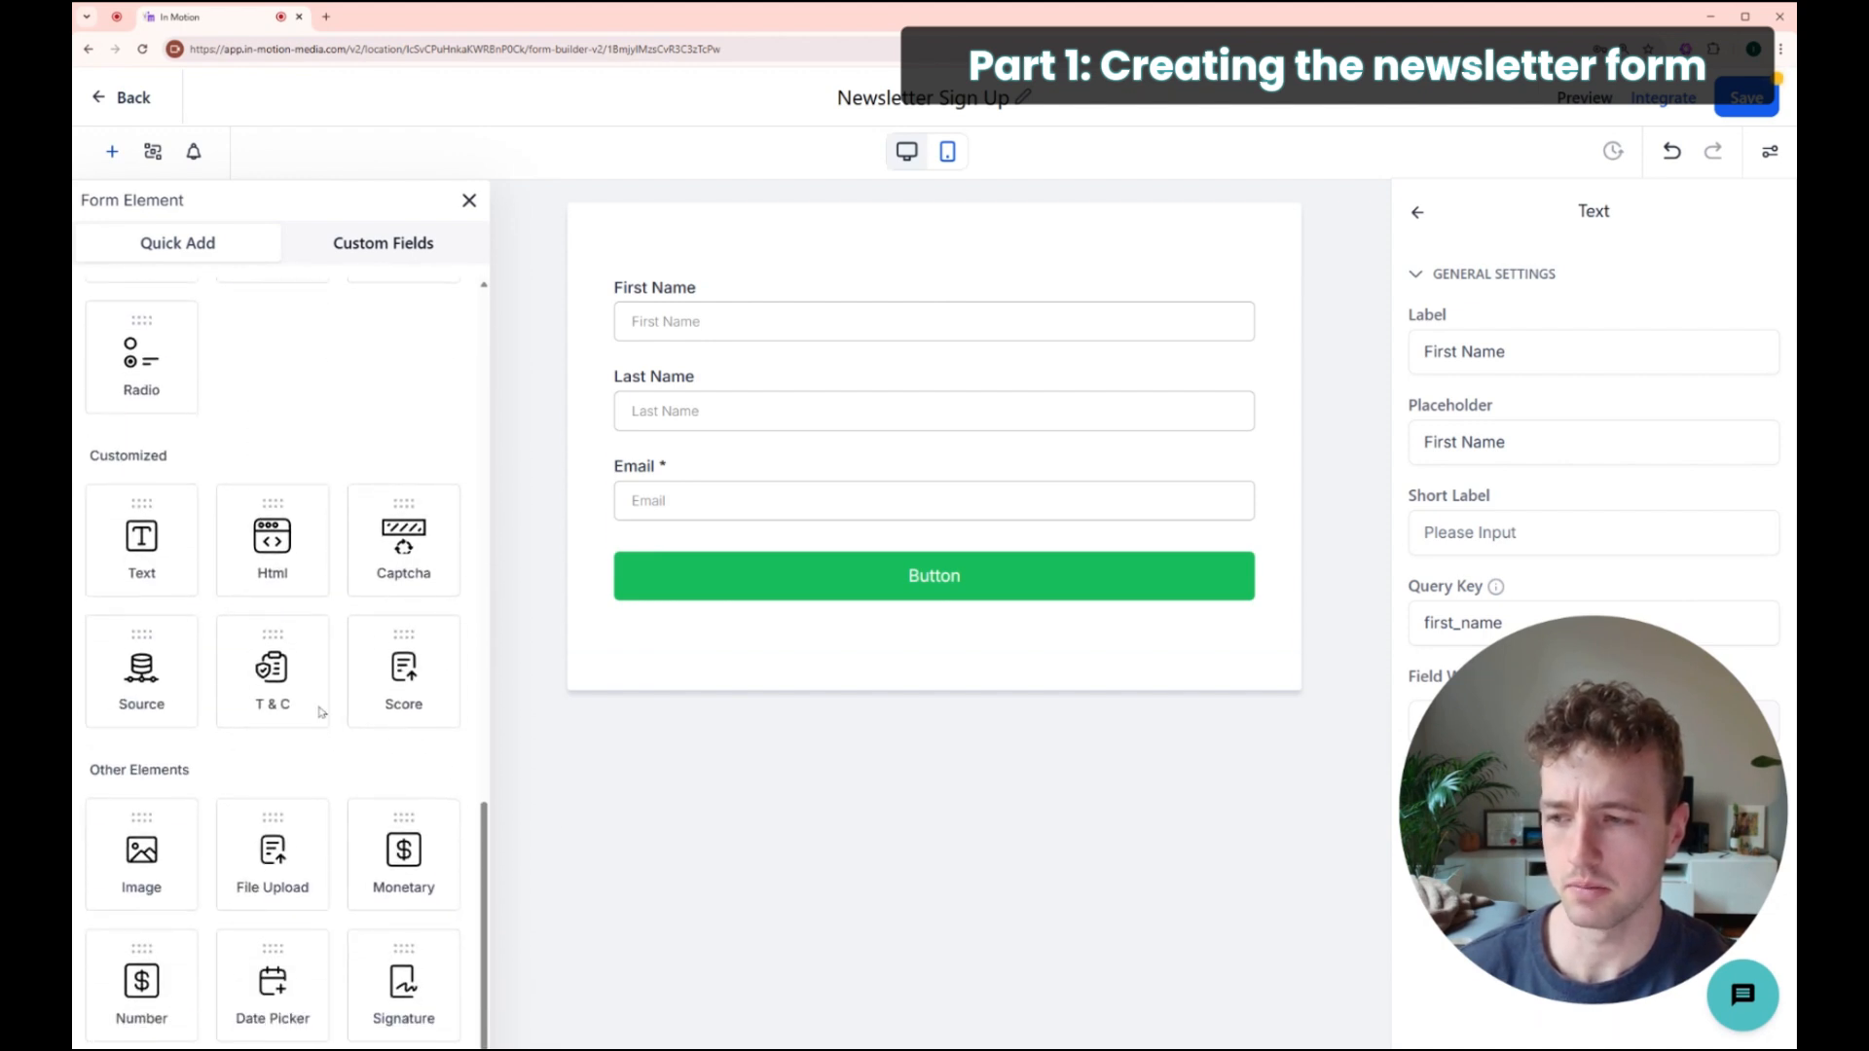
{"action": "left_click_drag", "start_coordinate": [277, 668], "coordinate": [713, 542]}
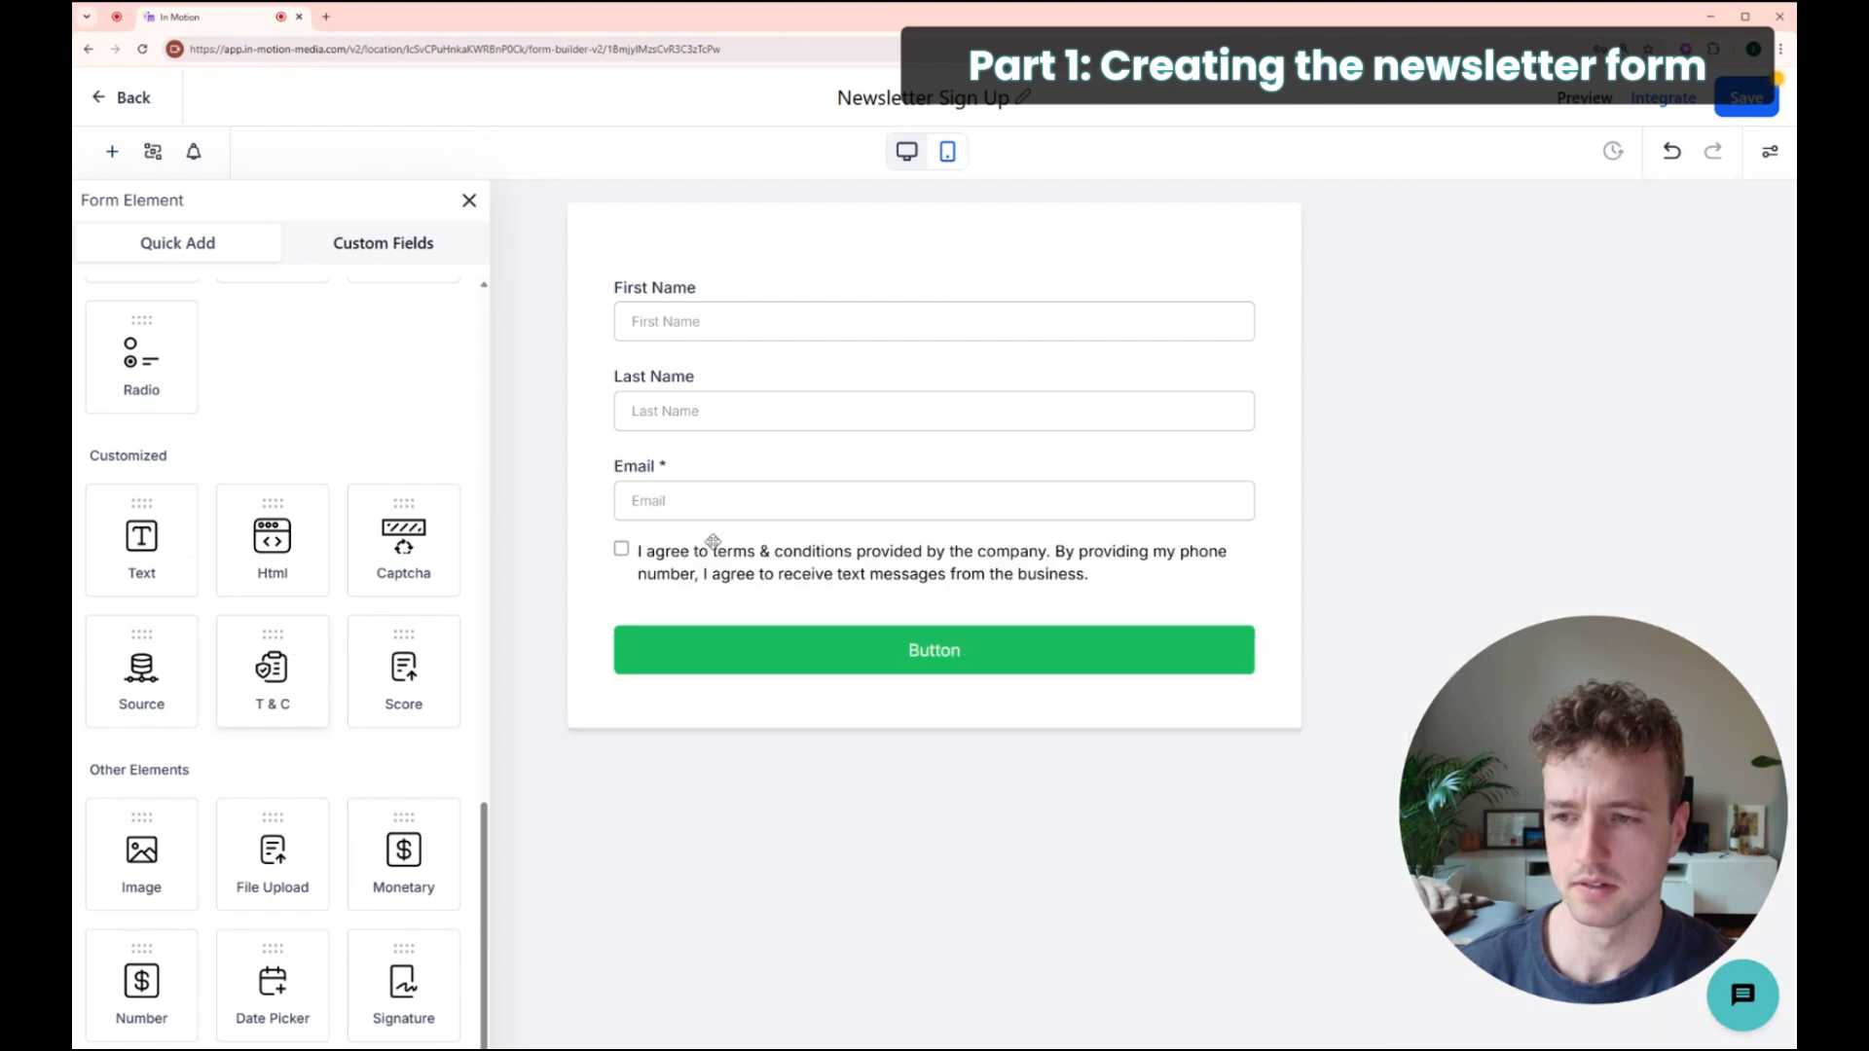
{"action": "left_click", "coordinate": [832, 573]}
{"action": "left_click_drag", "start_coordinate": [785, 575], "coordinate": [781, 594]}
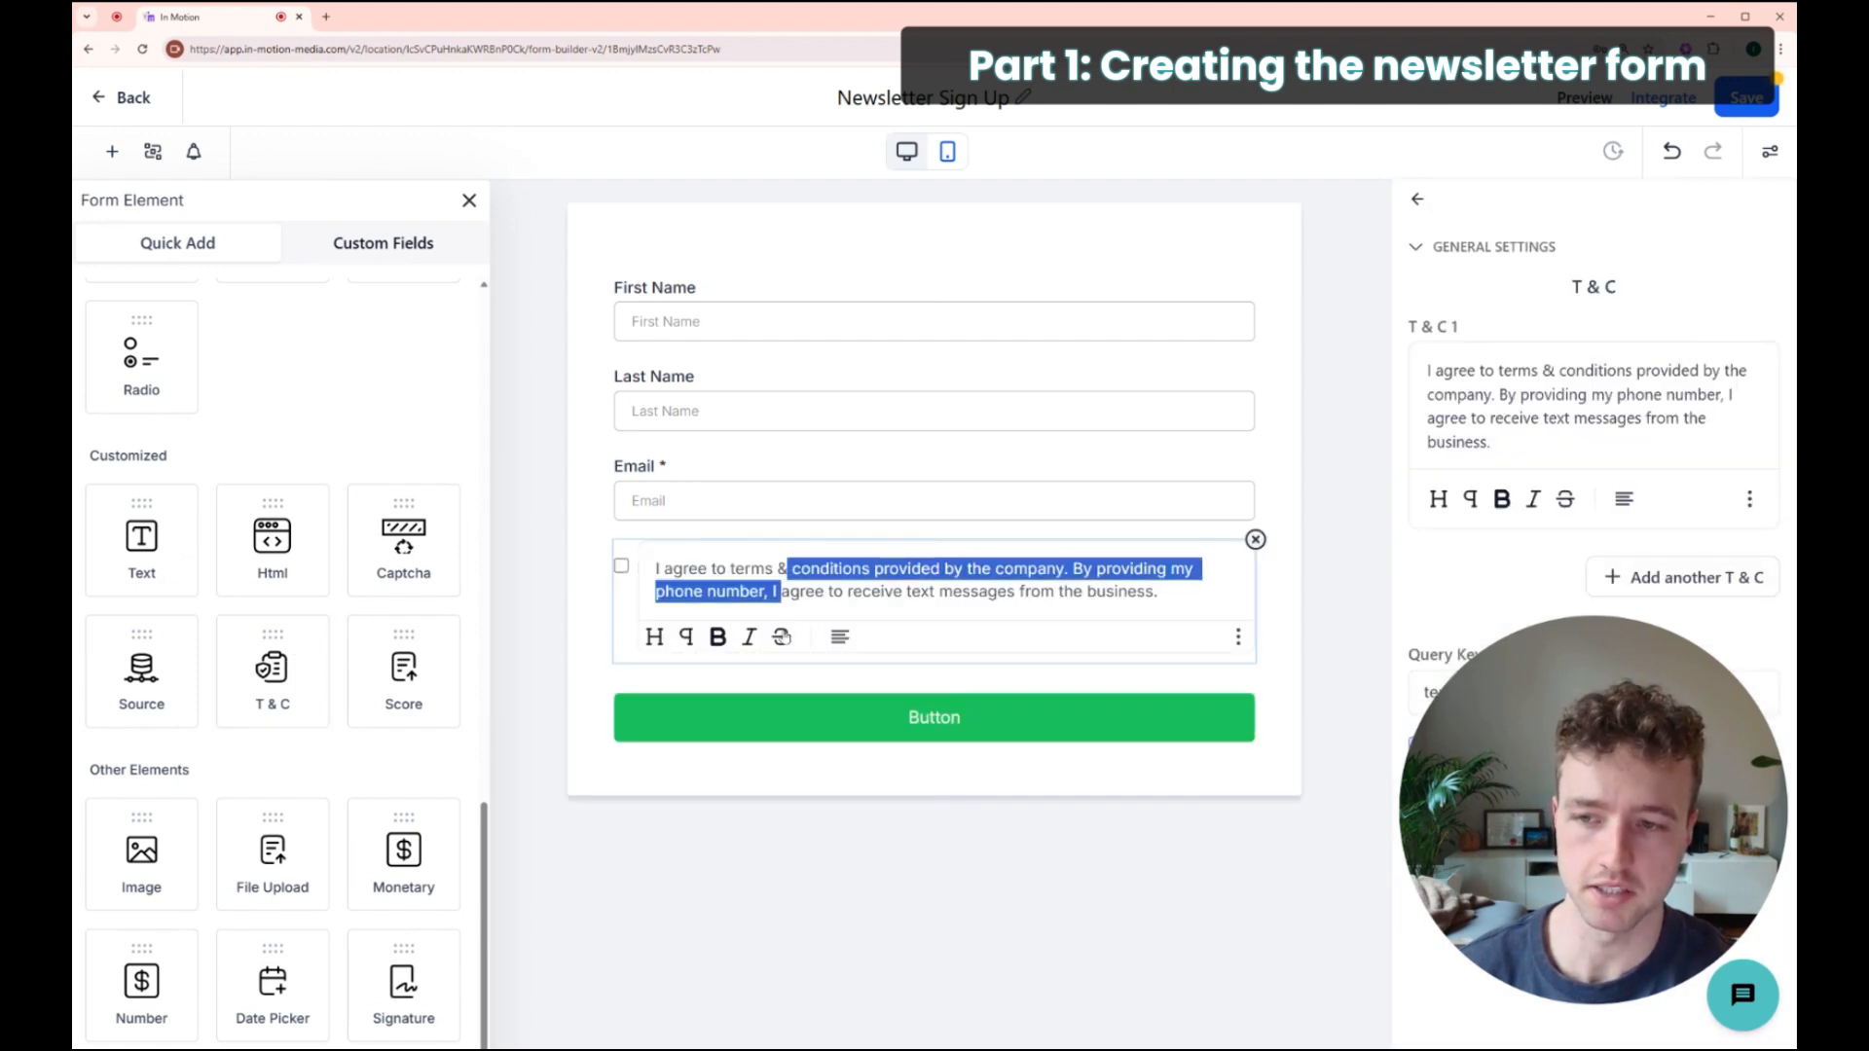
{"action": "left_click", "coordinate": [769, 820]}
{"action": "left_click_drag", "start_coordinate": [659, 567], "coordinate": [658, 683]}
{"action": "left_click", "coordinate": [724, 640]}
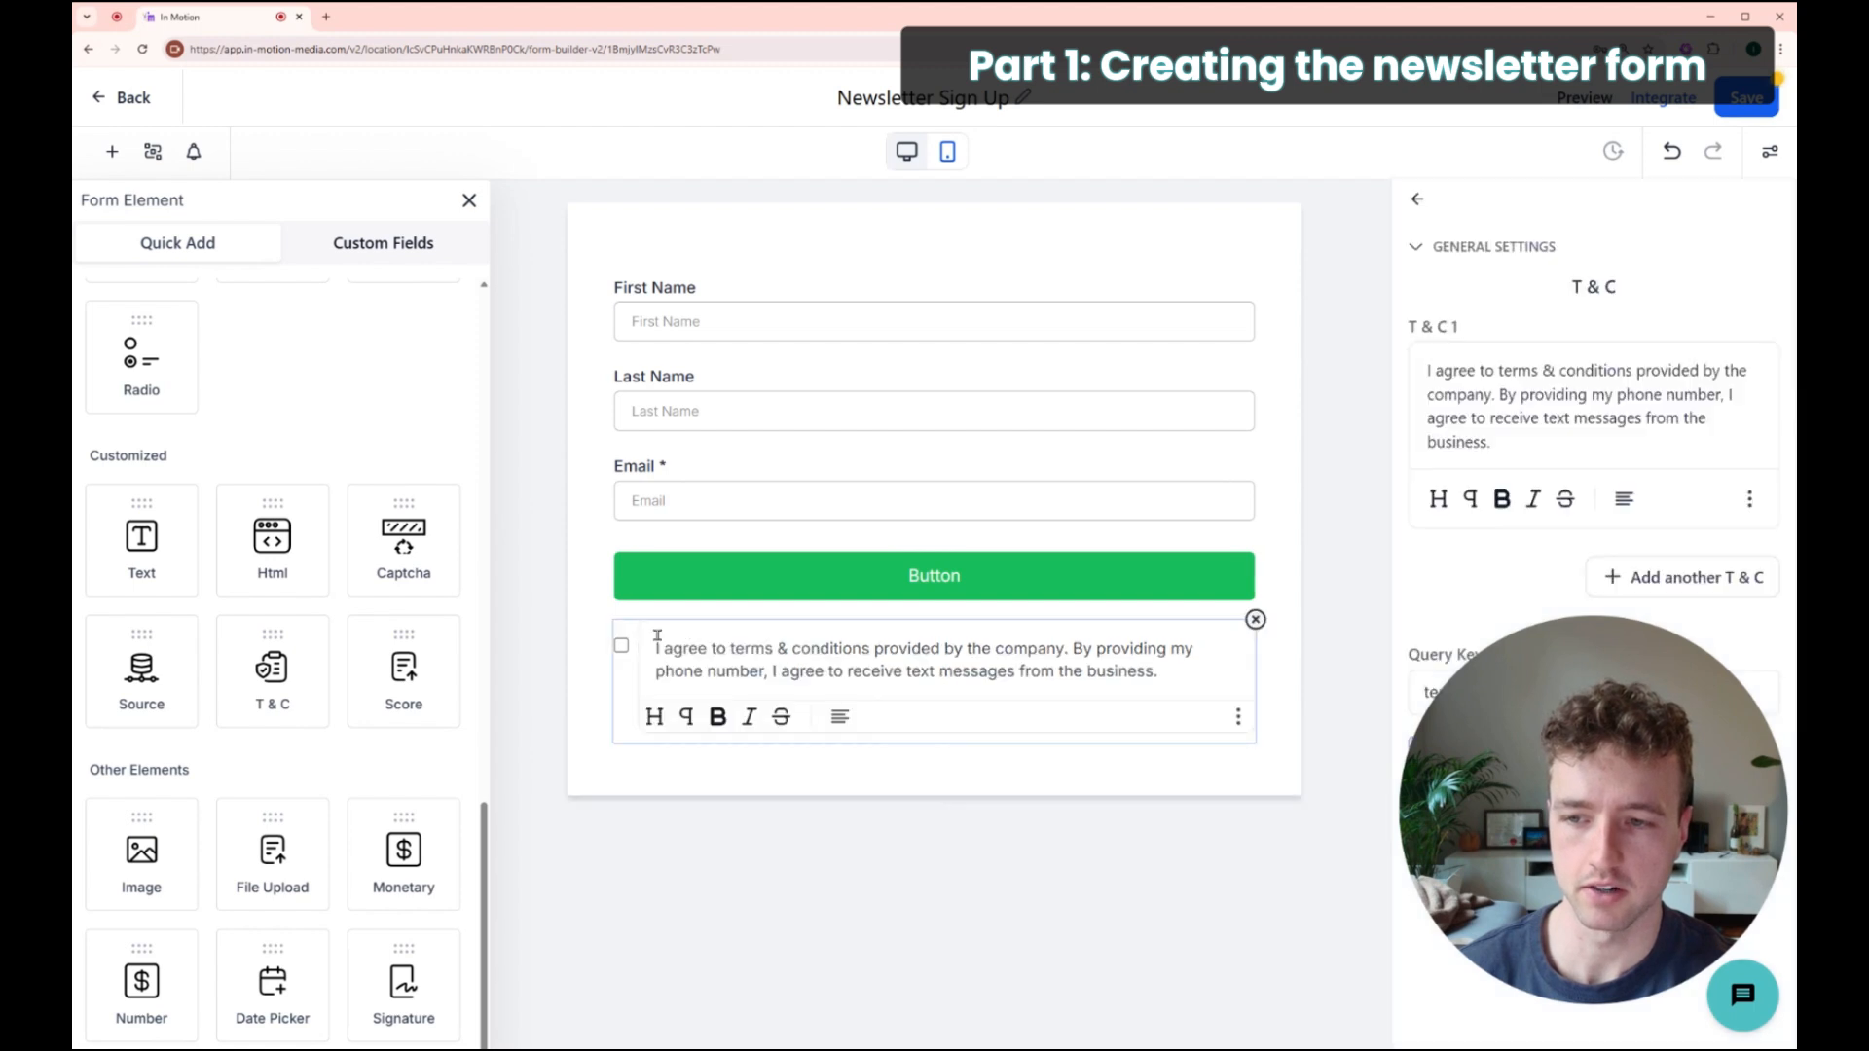
{"action": "left_click_drag", "start_coordinate": [1560, 448], "coordinate": [1424, 366]}
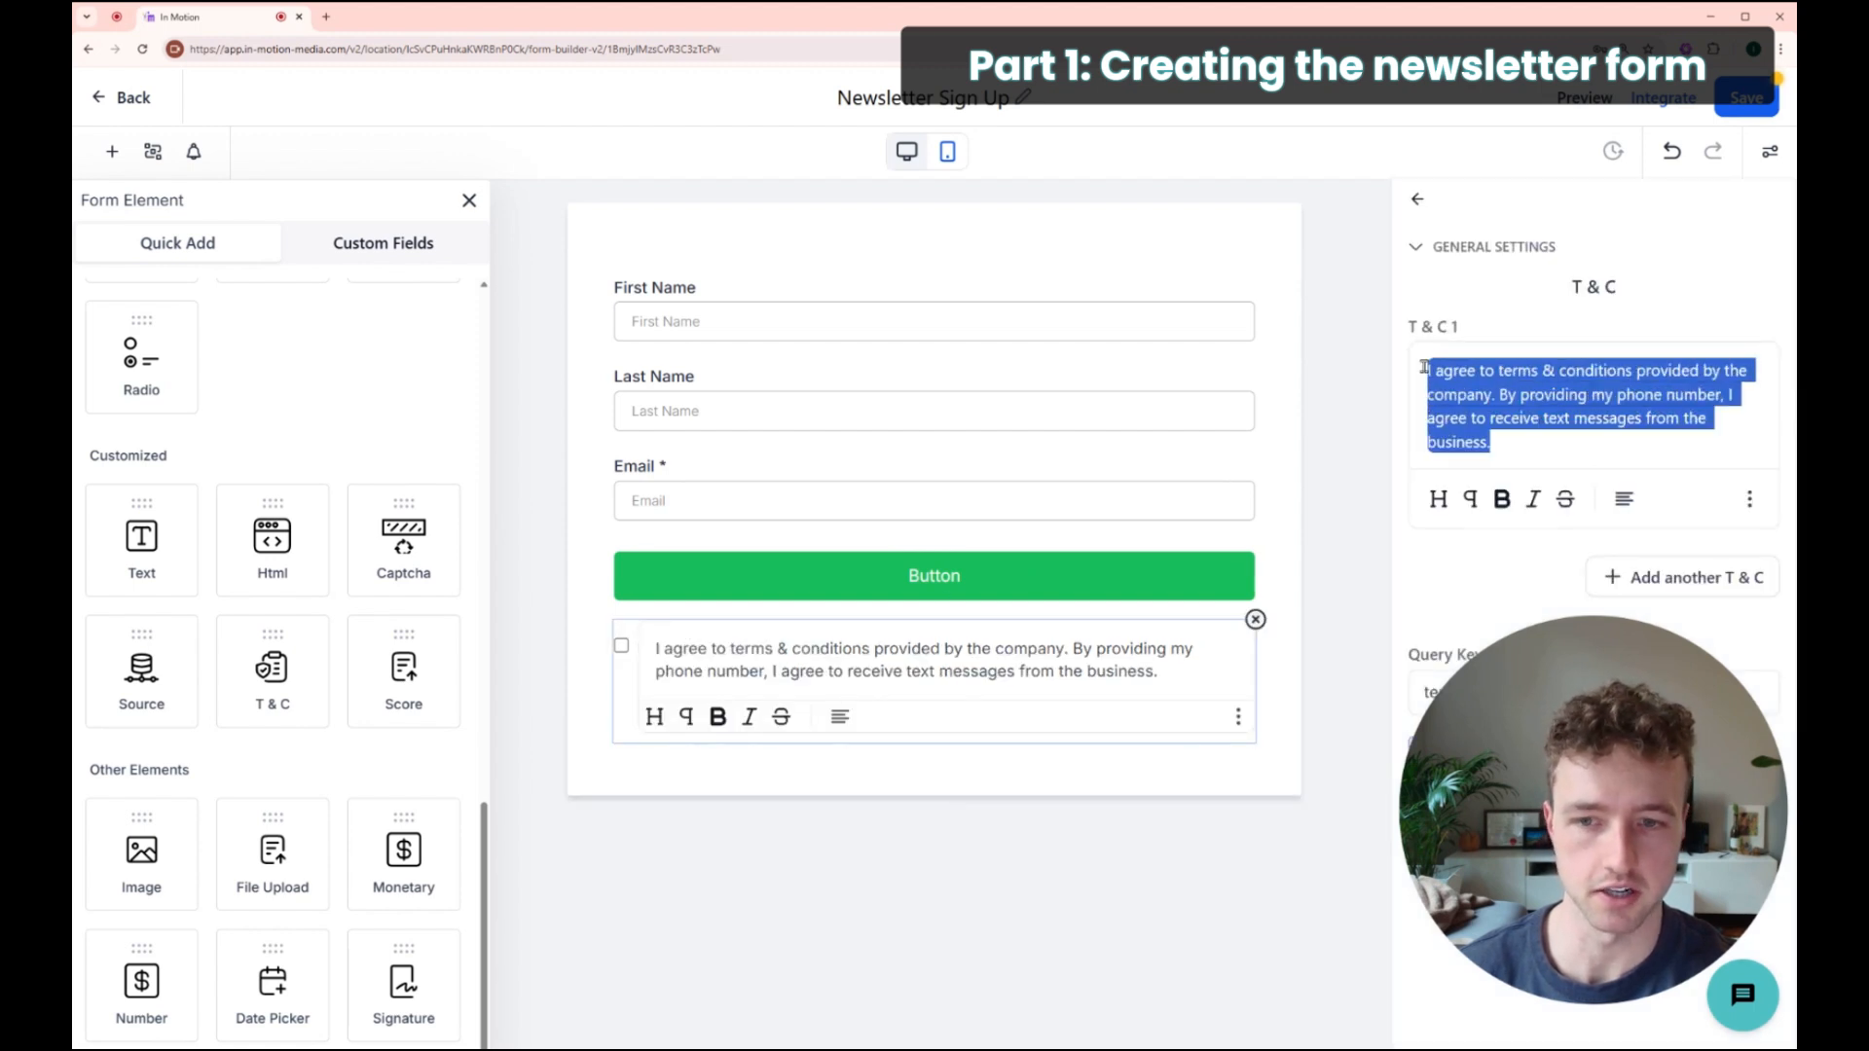
{"action": "left_click", "coordinate": [1255, 620]}
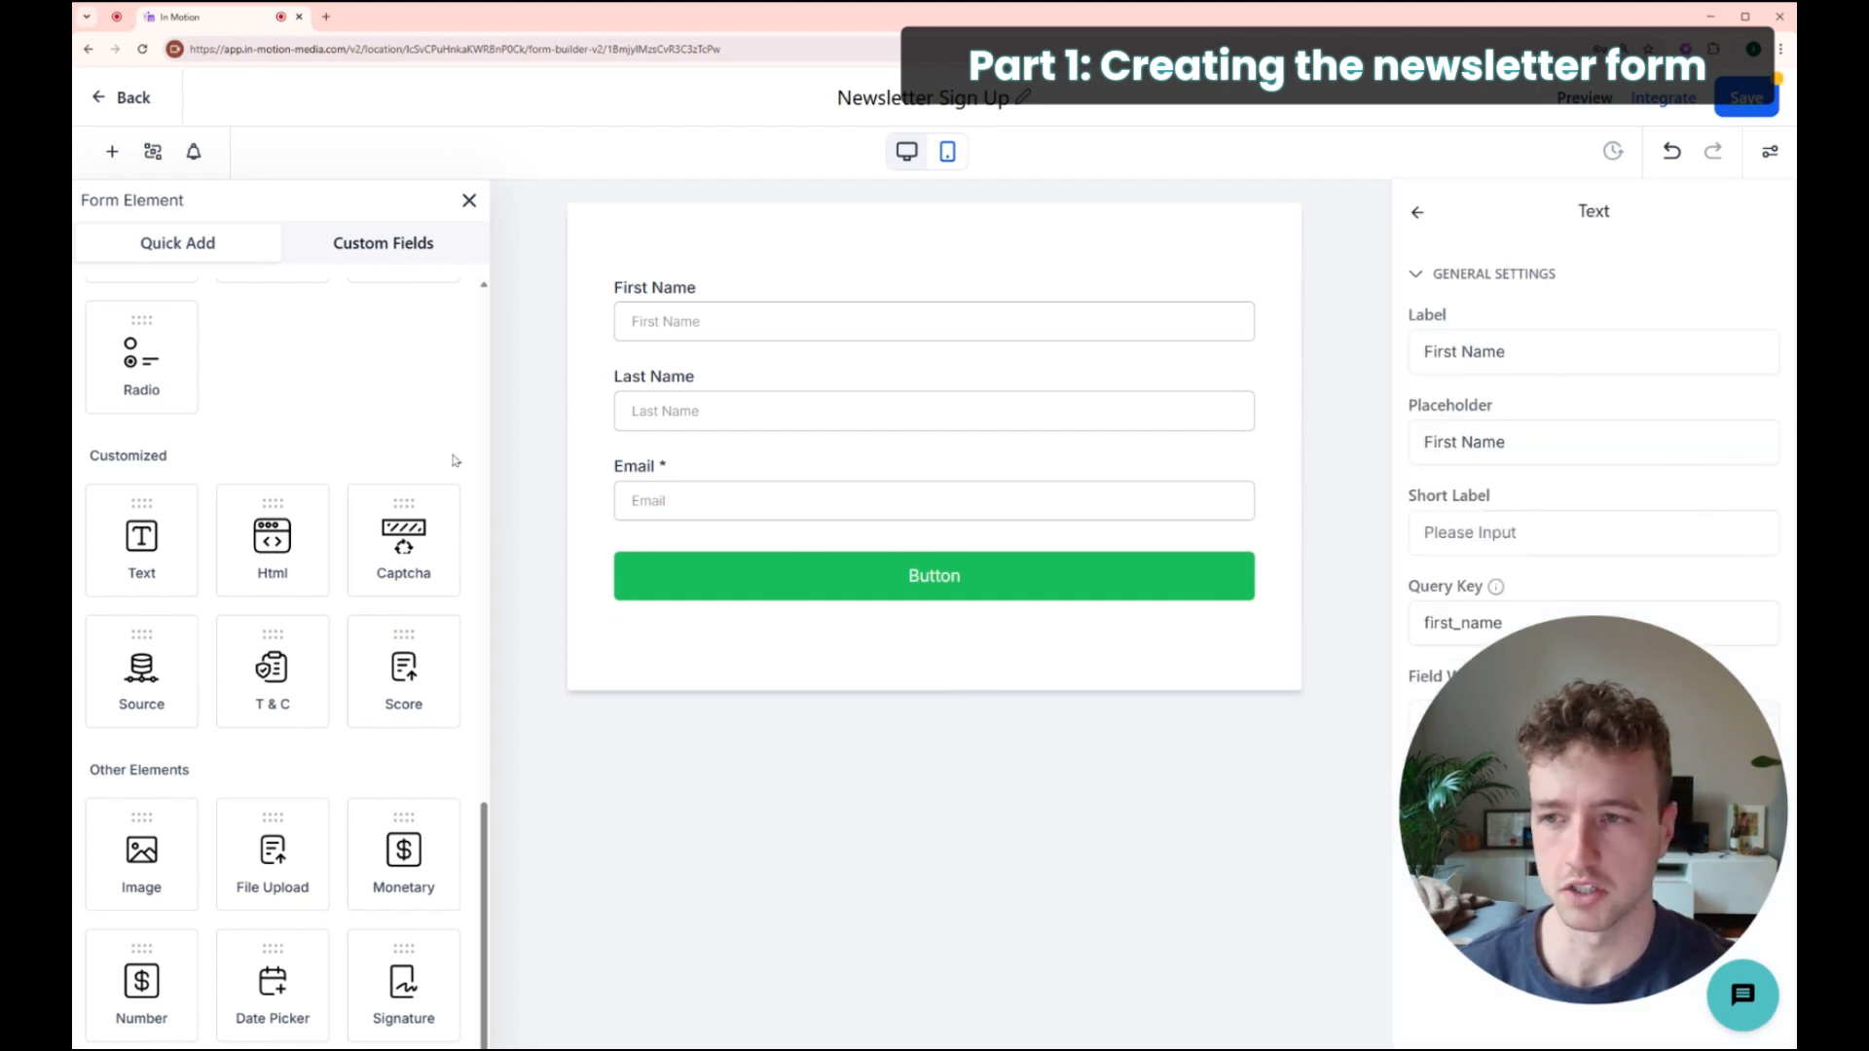
Step: Delete the Last Name field, leaving First Name, Email and the button
{"action": "left_click", "coordinate": [946, 413]}
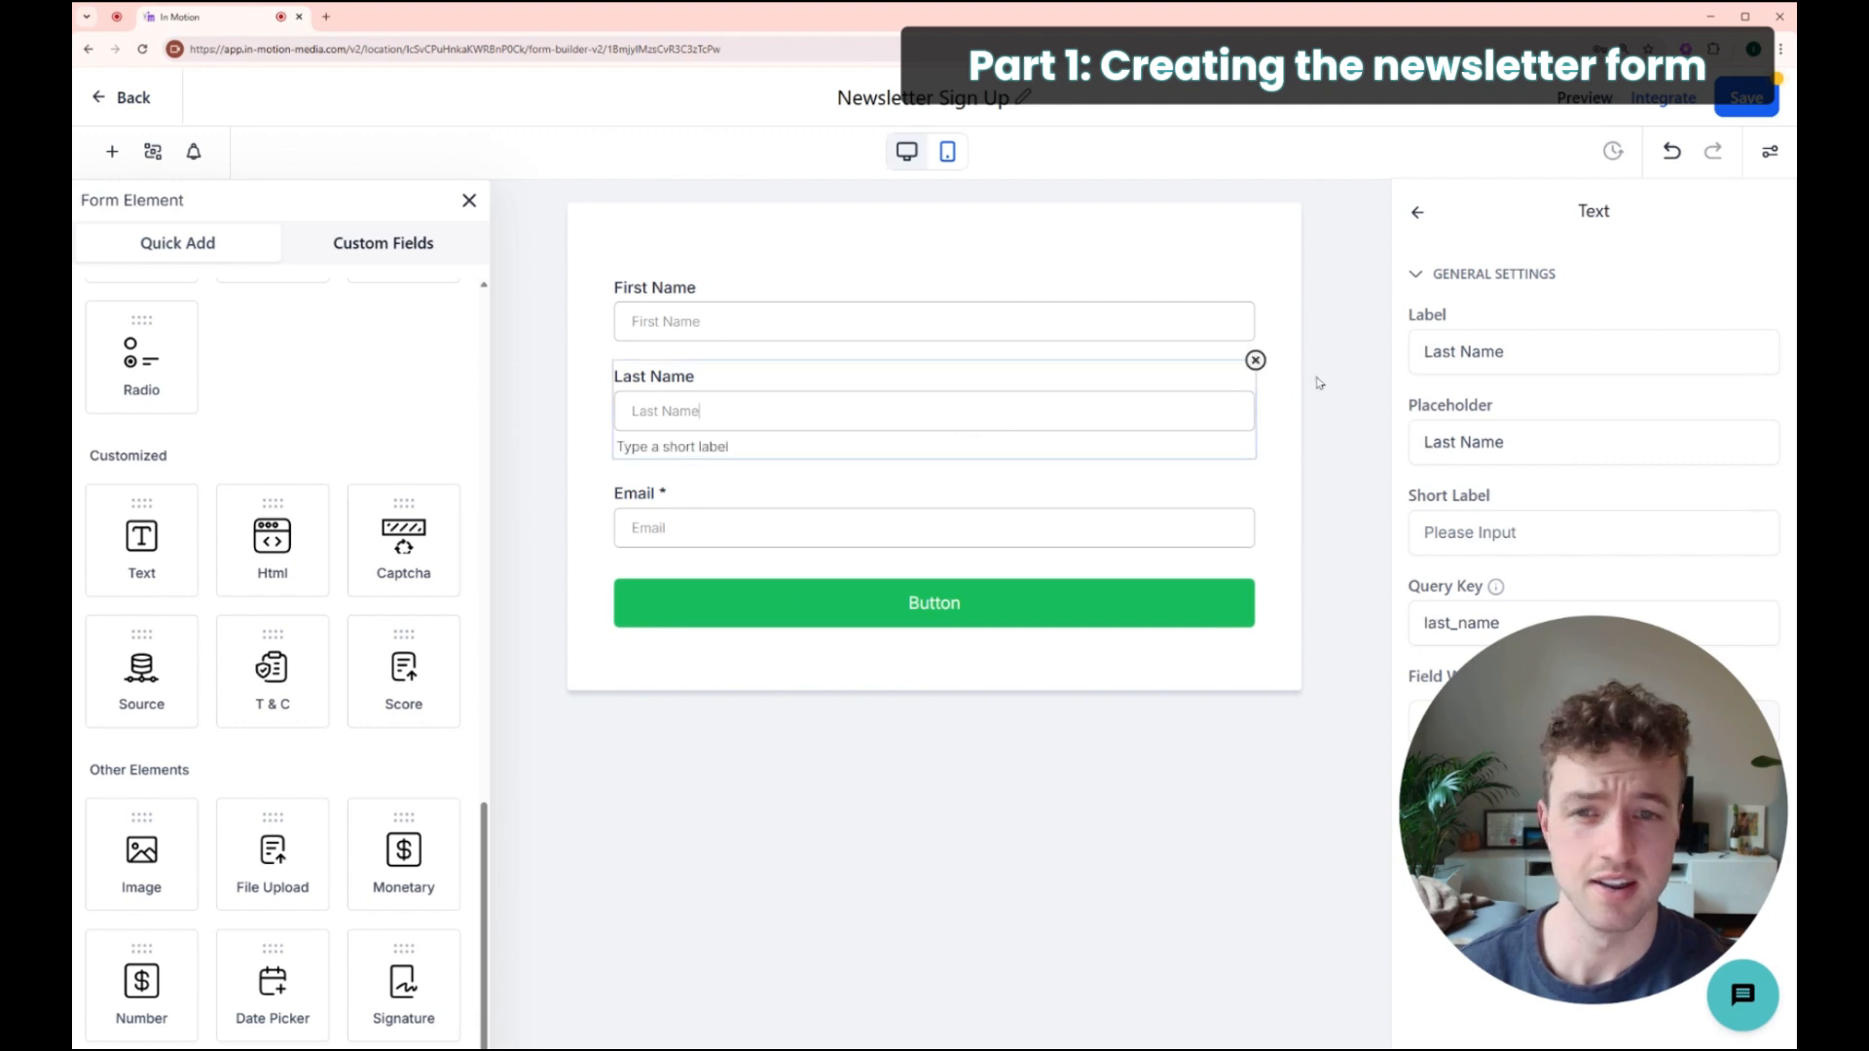
{"action": "left_click", "coordinate": [1257, 360]}
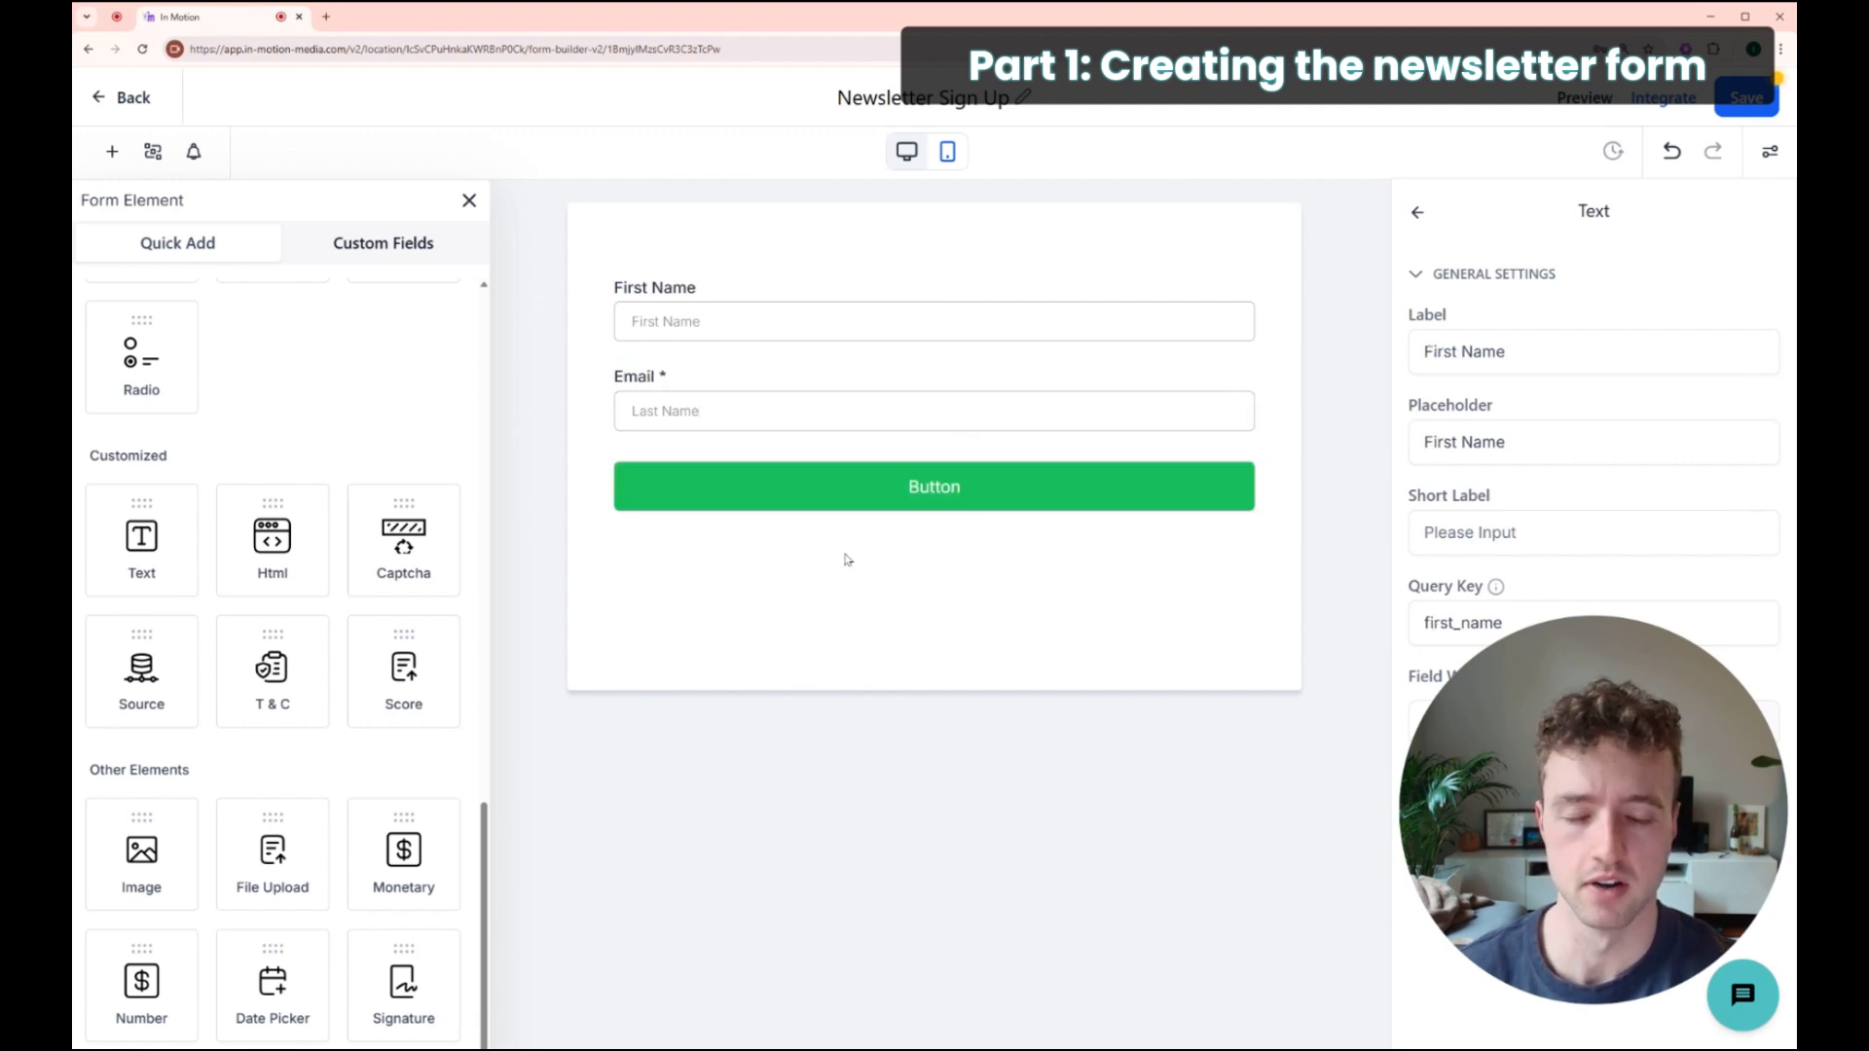
{"action": "left_click", "coordinate": [926, 458]}
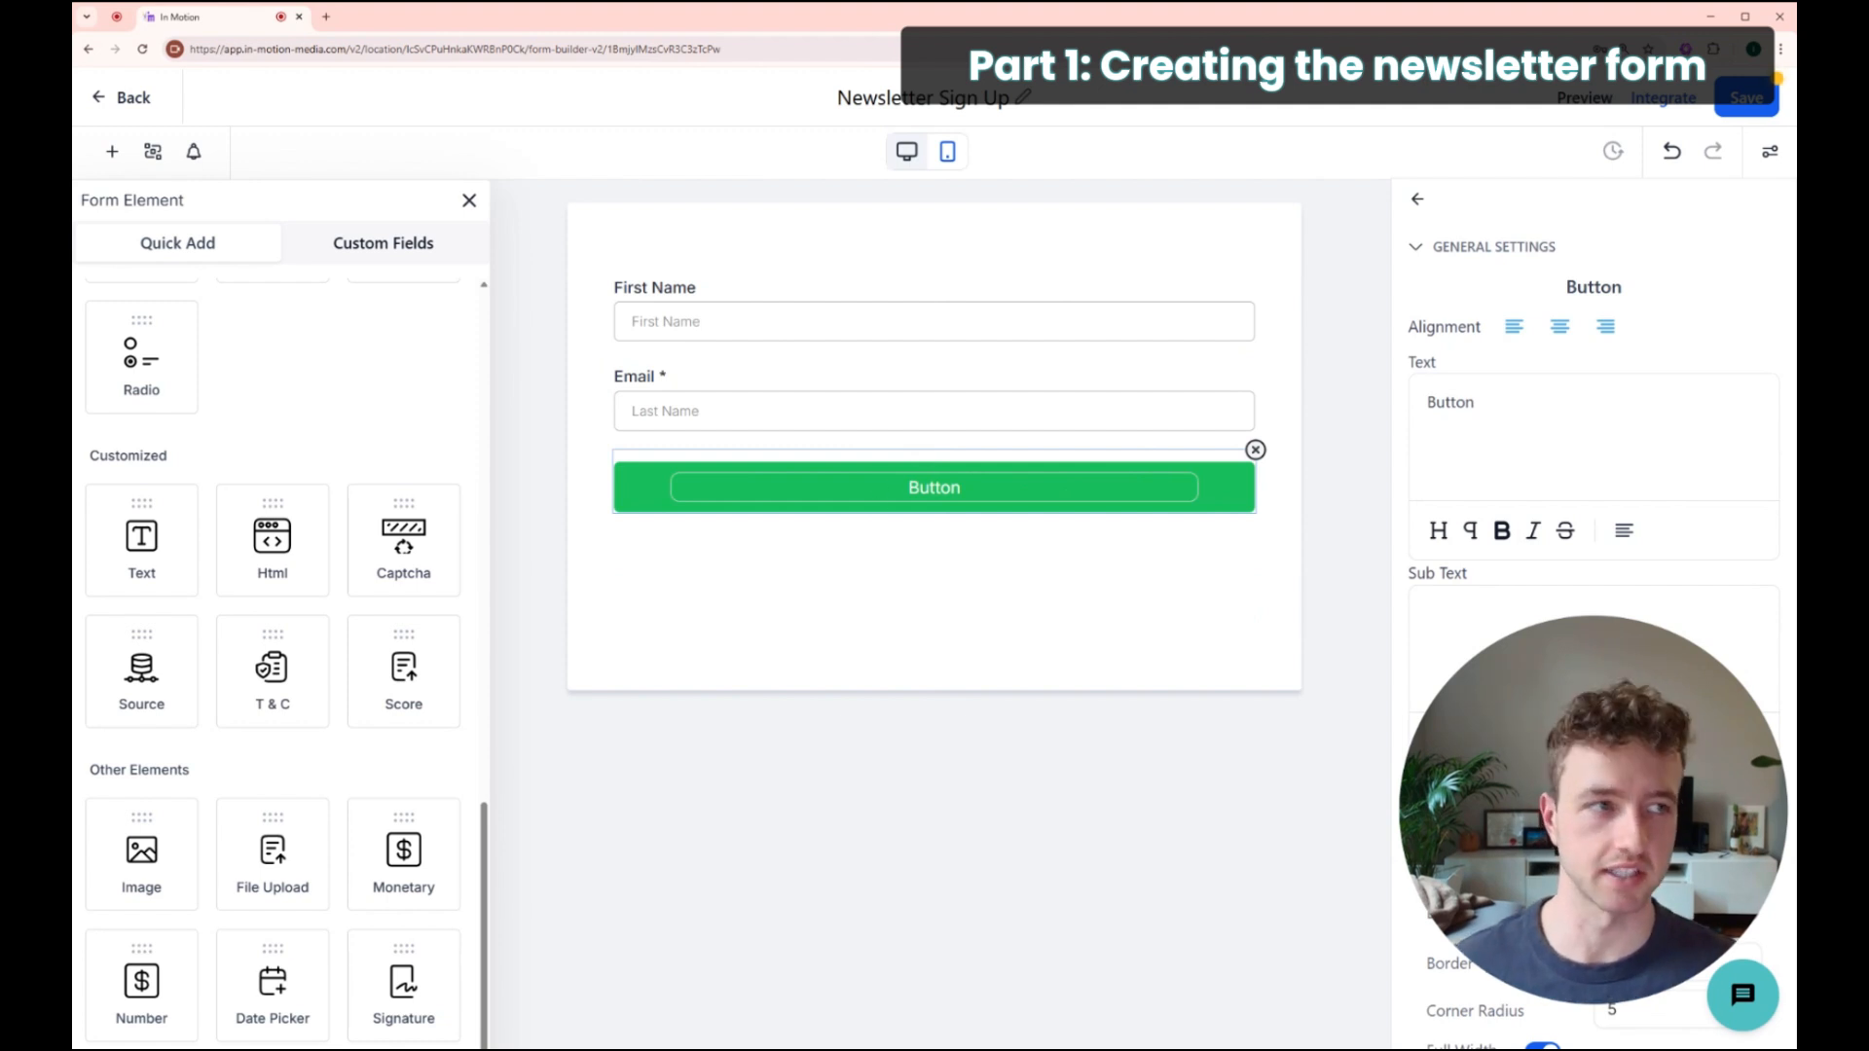
Step: Change the button label to 'Sign Up for My Newsletter'
{"action": "left_click_drag", "start_coordinate": [1612, 406], "coordinate": [1391, 404]}
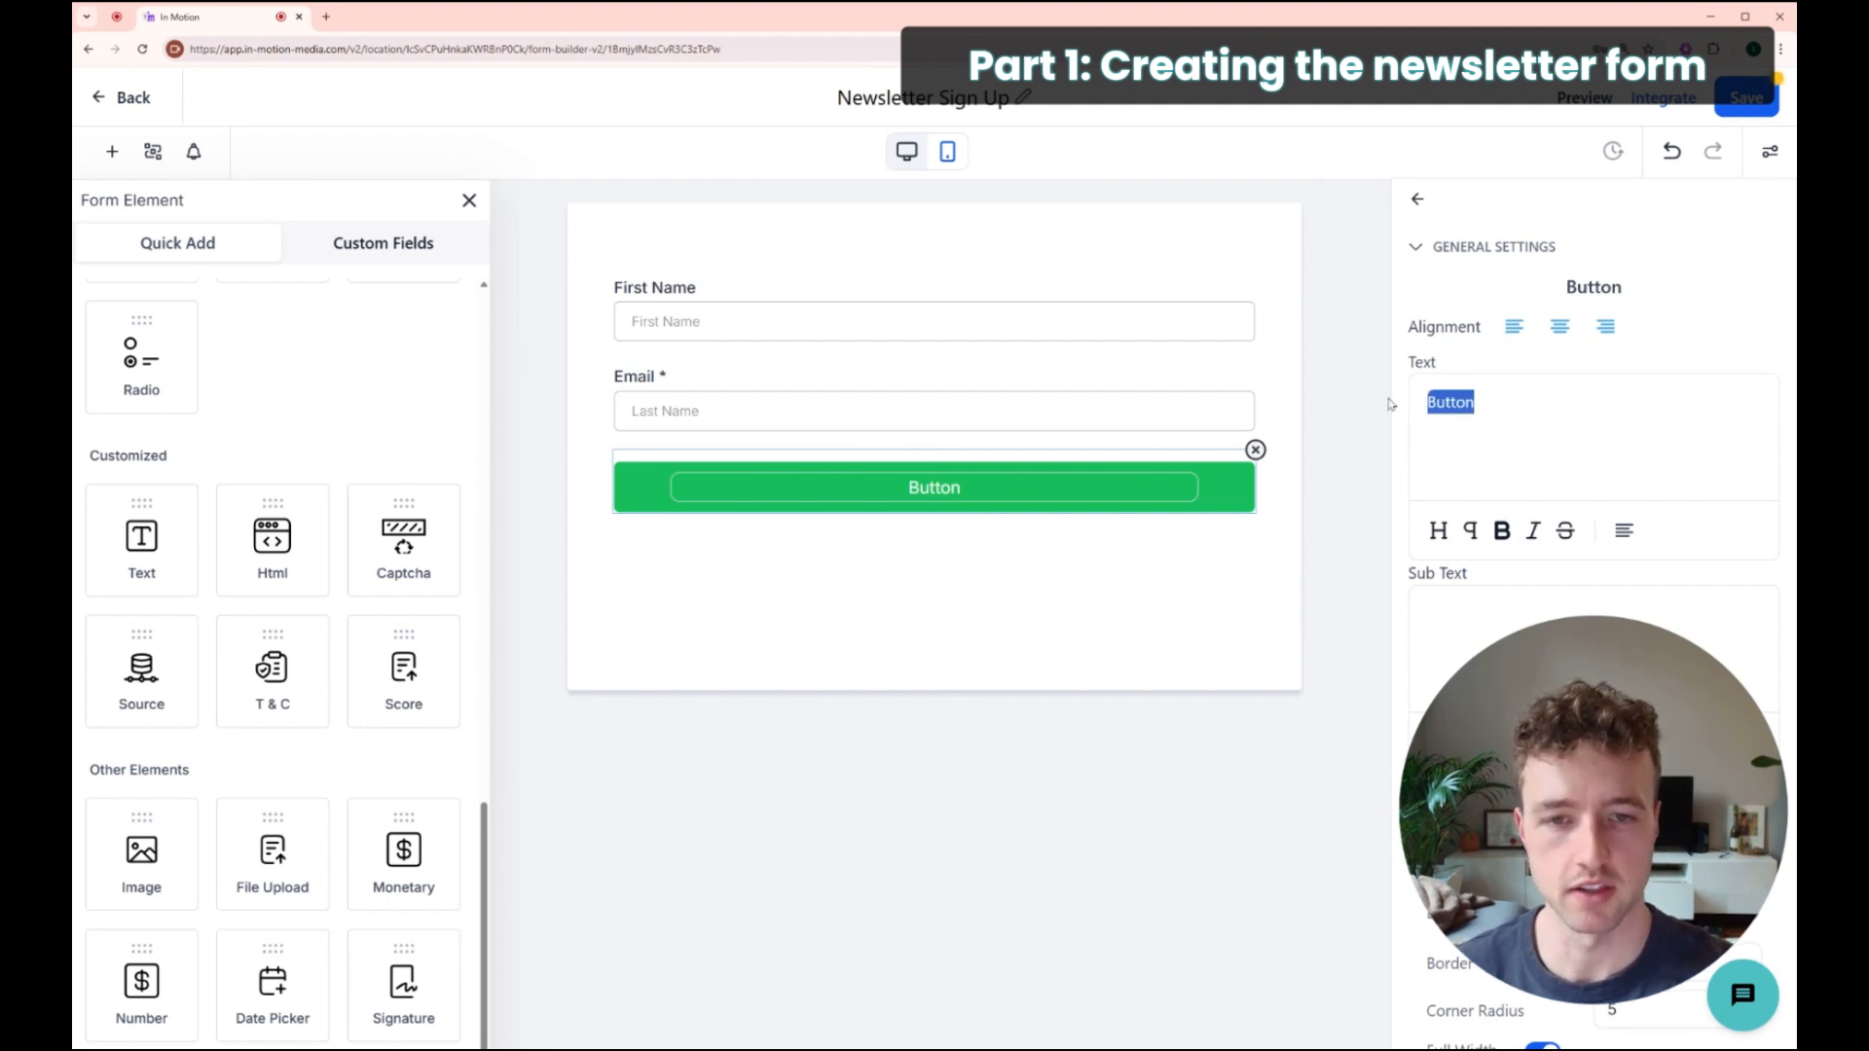
{"action": "type", "text": "Sign U"}
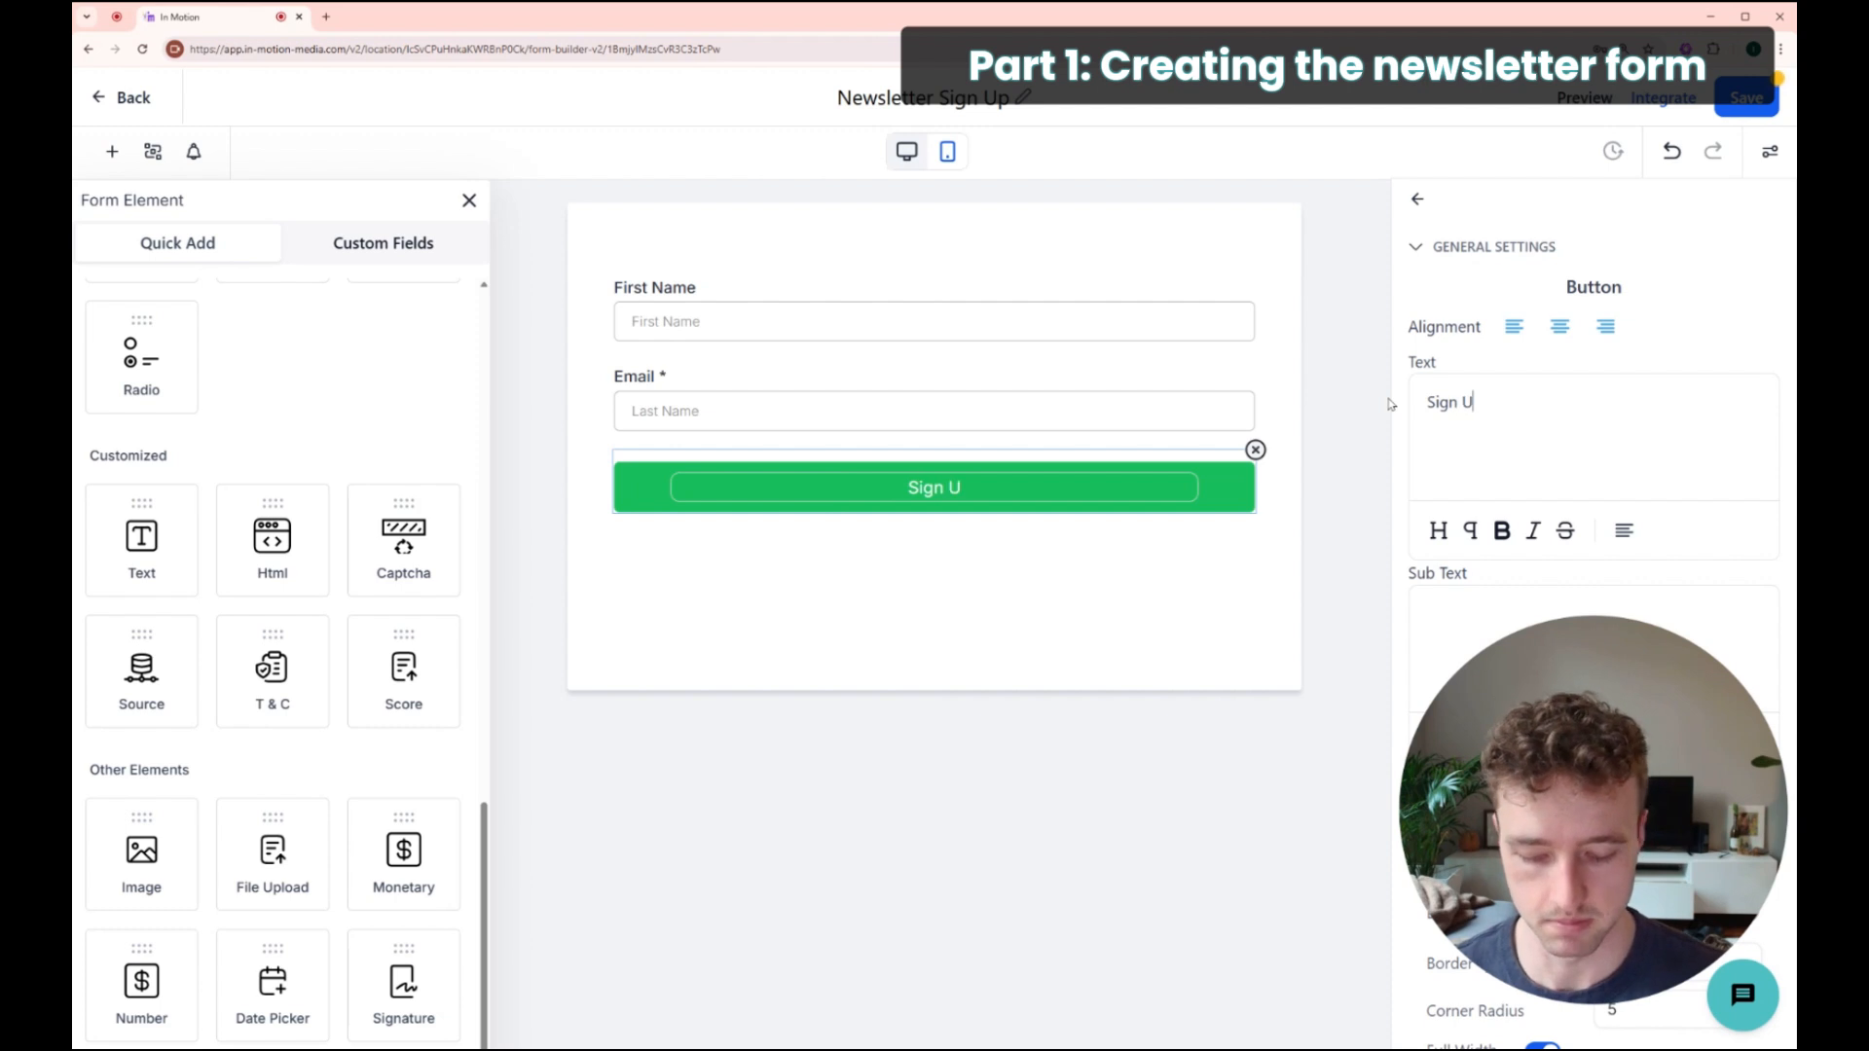
{"action": "type", "text": "p for My Newsletter"}
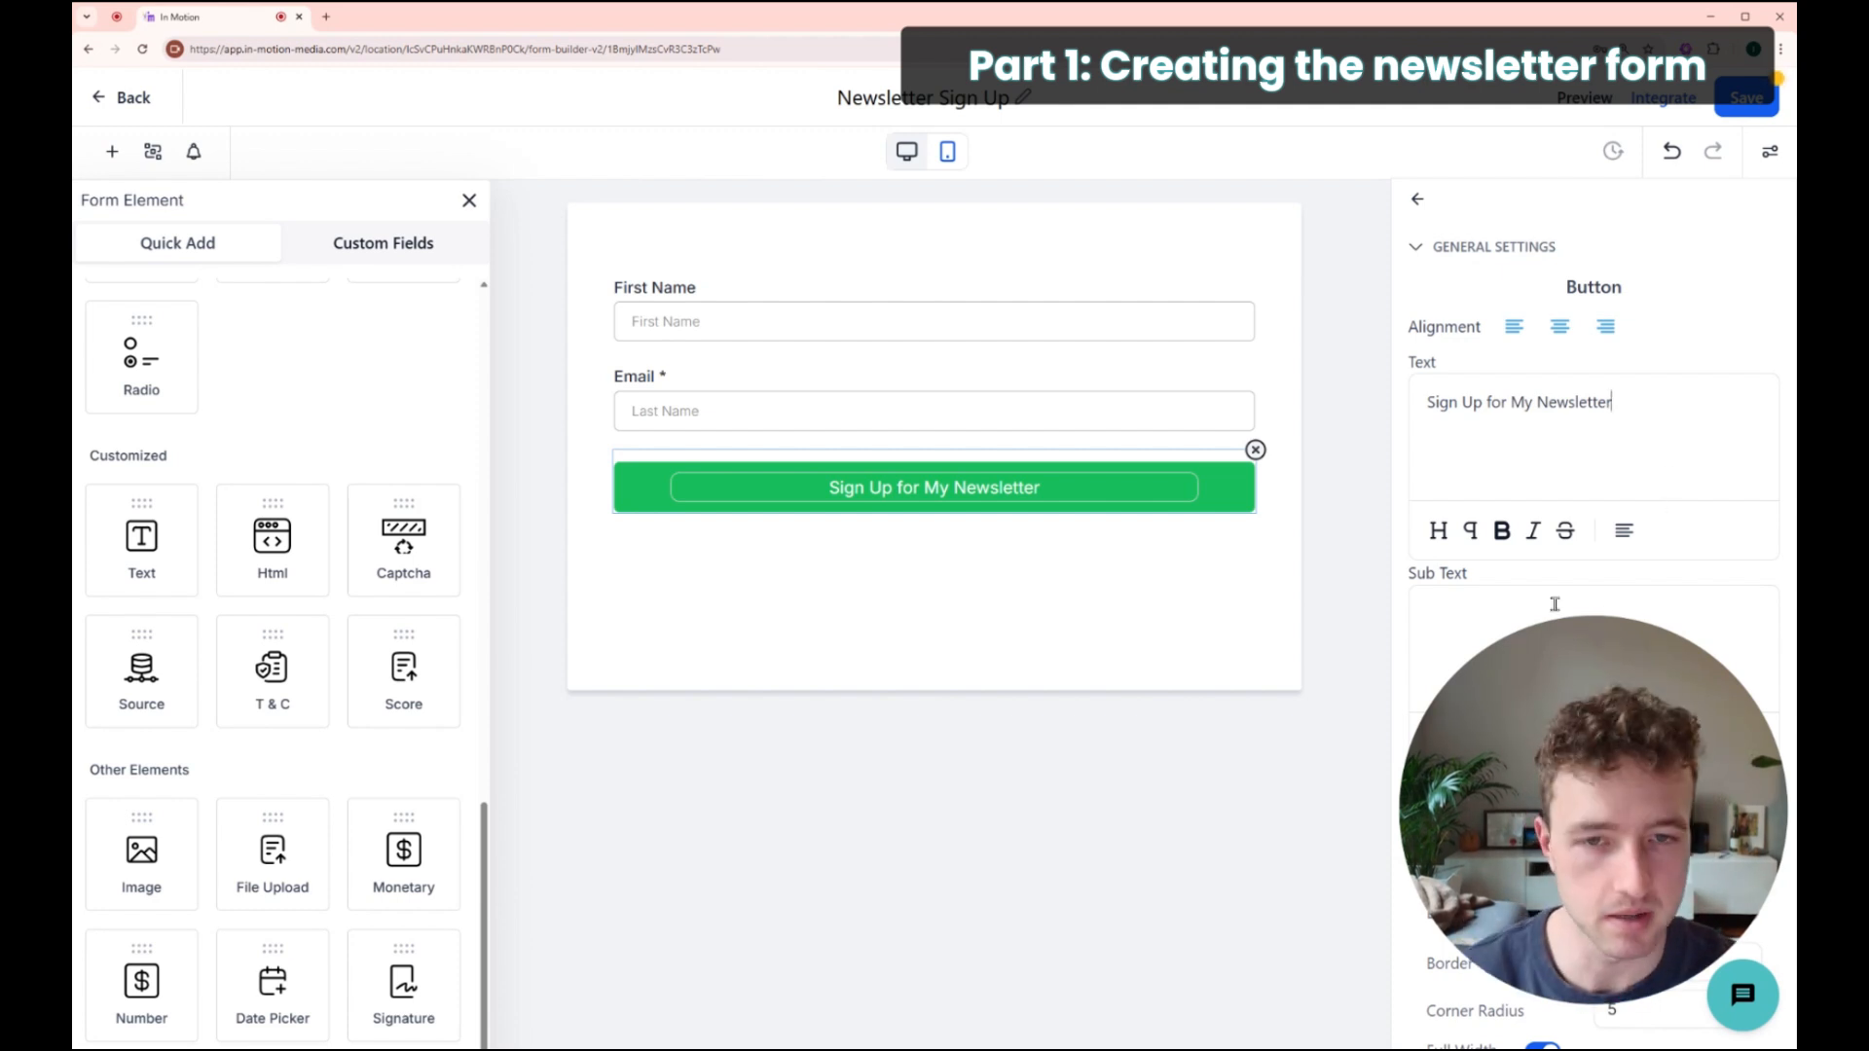
{"action": "left_click_drag", "start_coordinate": [1642, 409], "coordinate": [1366, 416]}
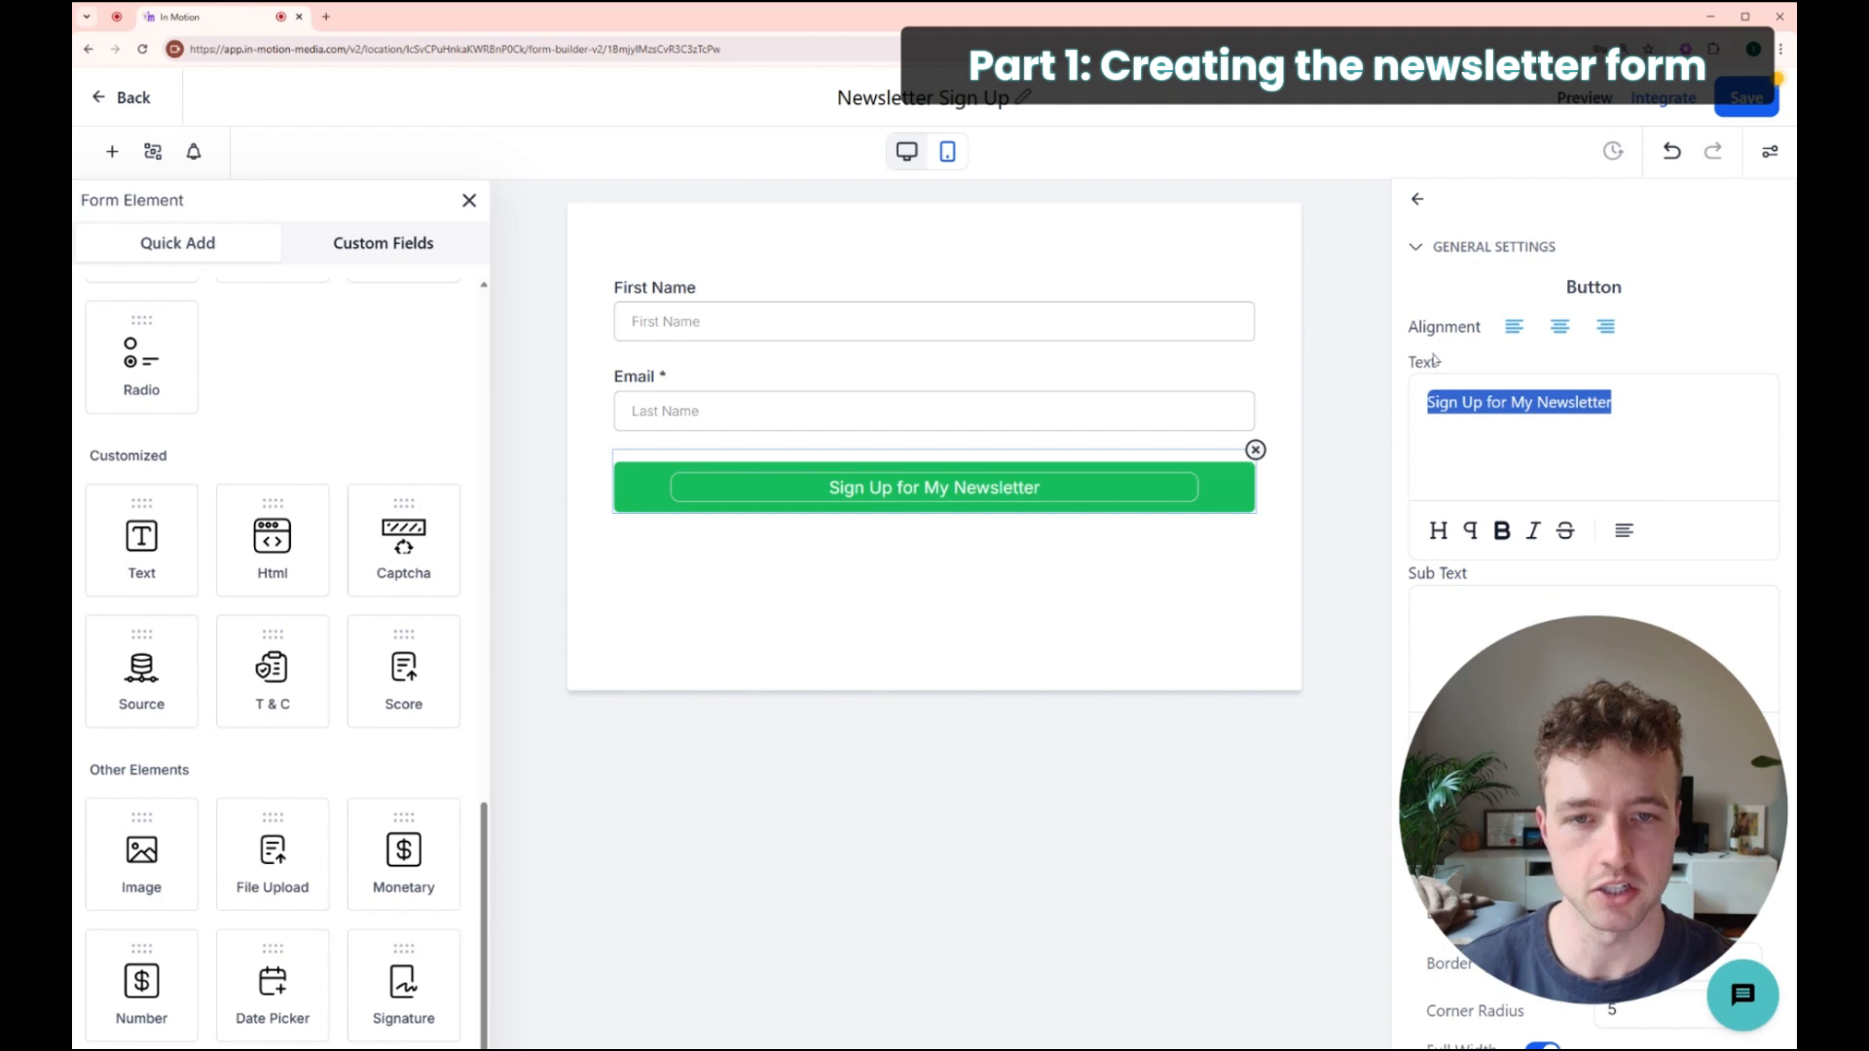
{"action": "left_click", "coordinate": [1614, 472]}
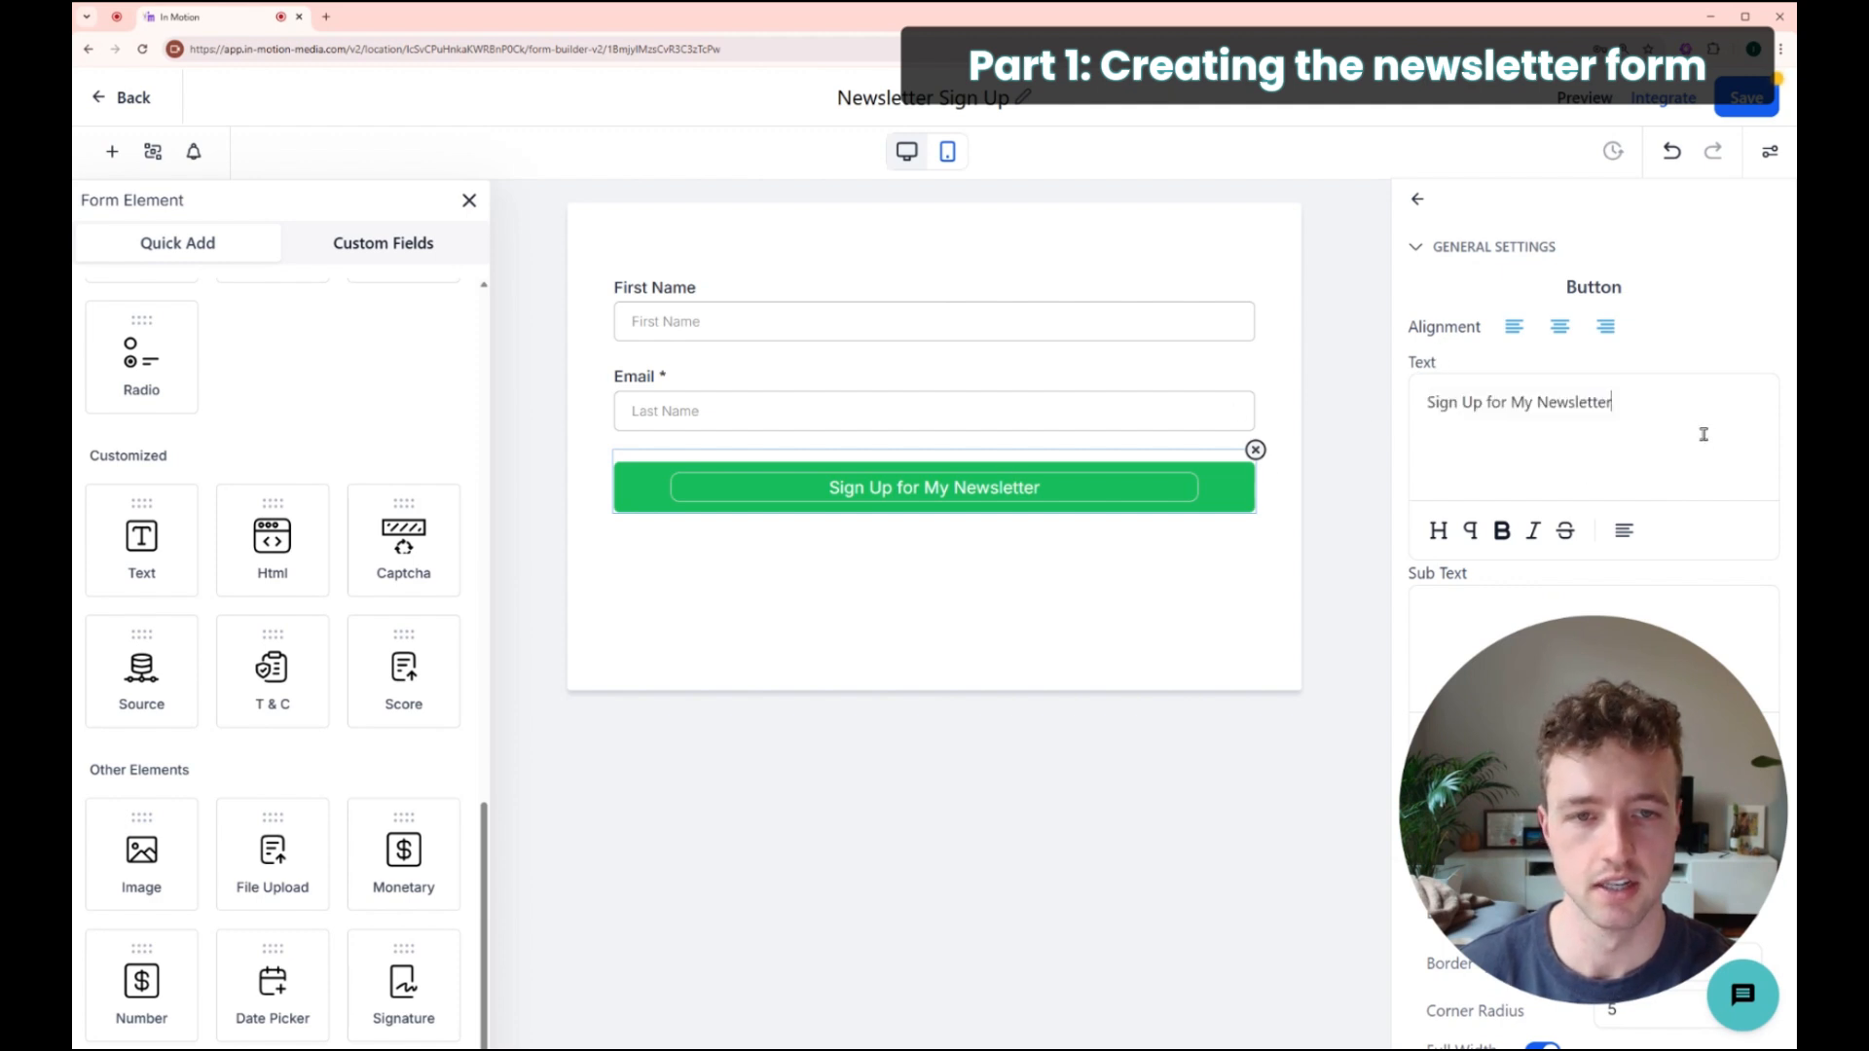
{"action": "left_click_drag", "start_coordinate": [1655, 423], "coordinate": [1463, 500]}
{"action": "left_click_drag", "start_coordinate": [1541, 751], "coordinate": [222, 726]}
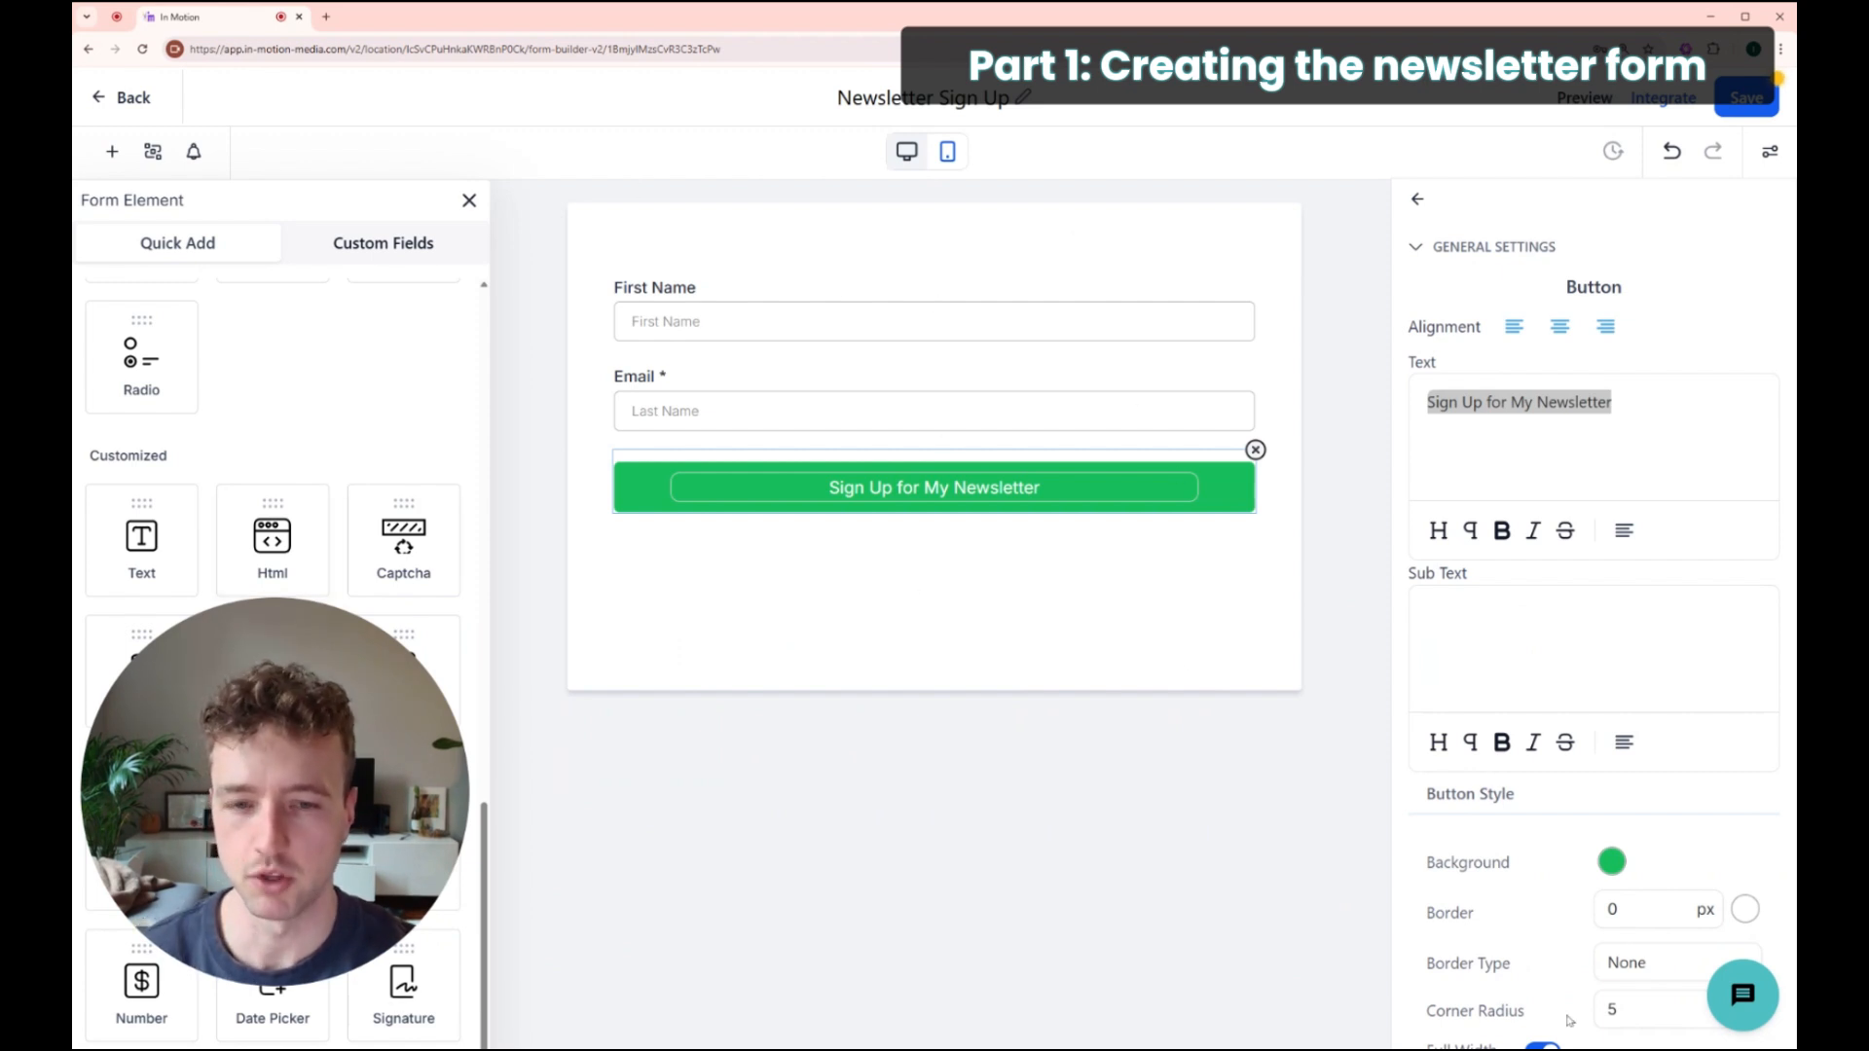
{"action": "scroll", "coordinate": [1454, 473], "scroll_direction": "down", "scroll_amount": 2}
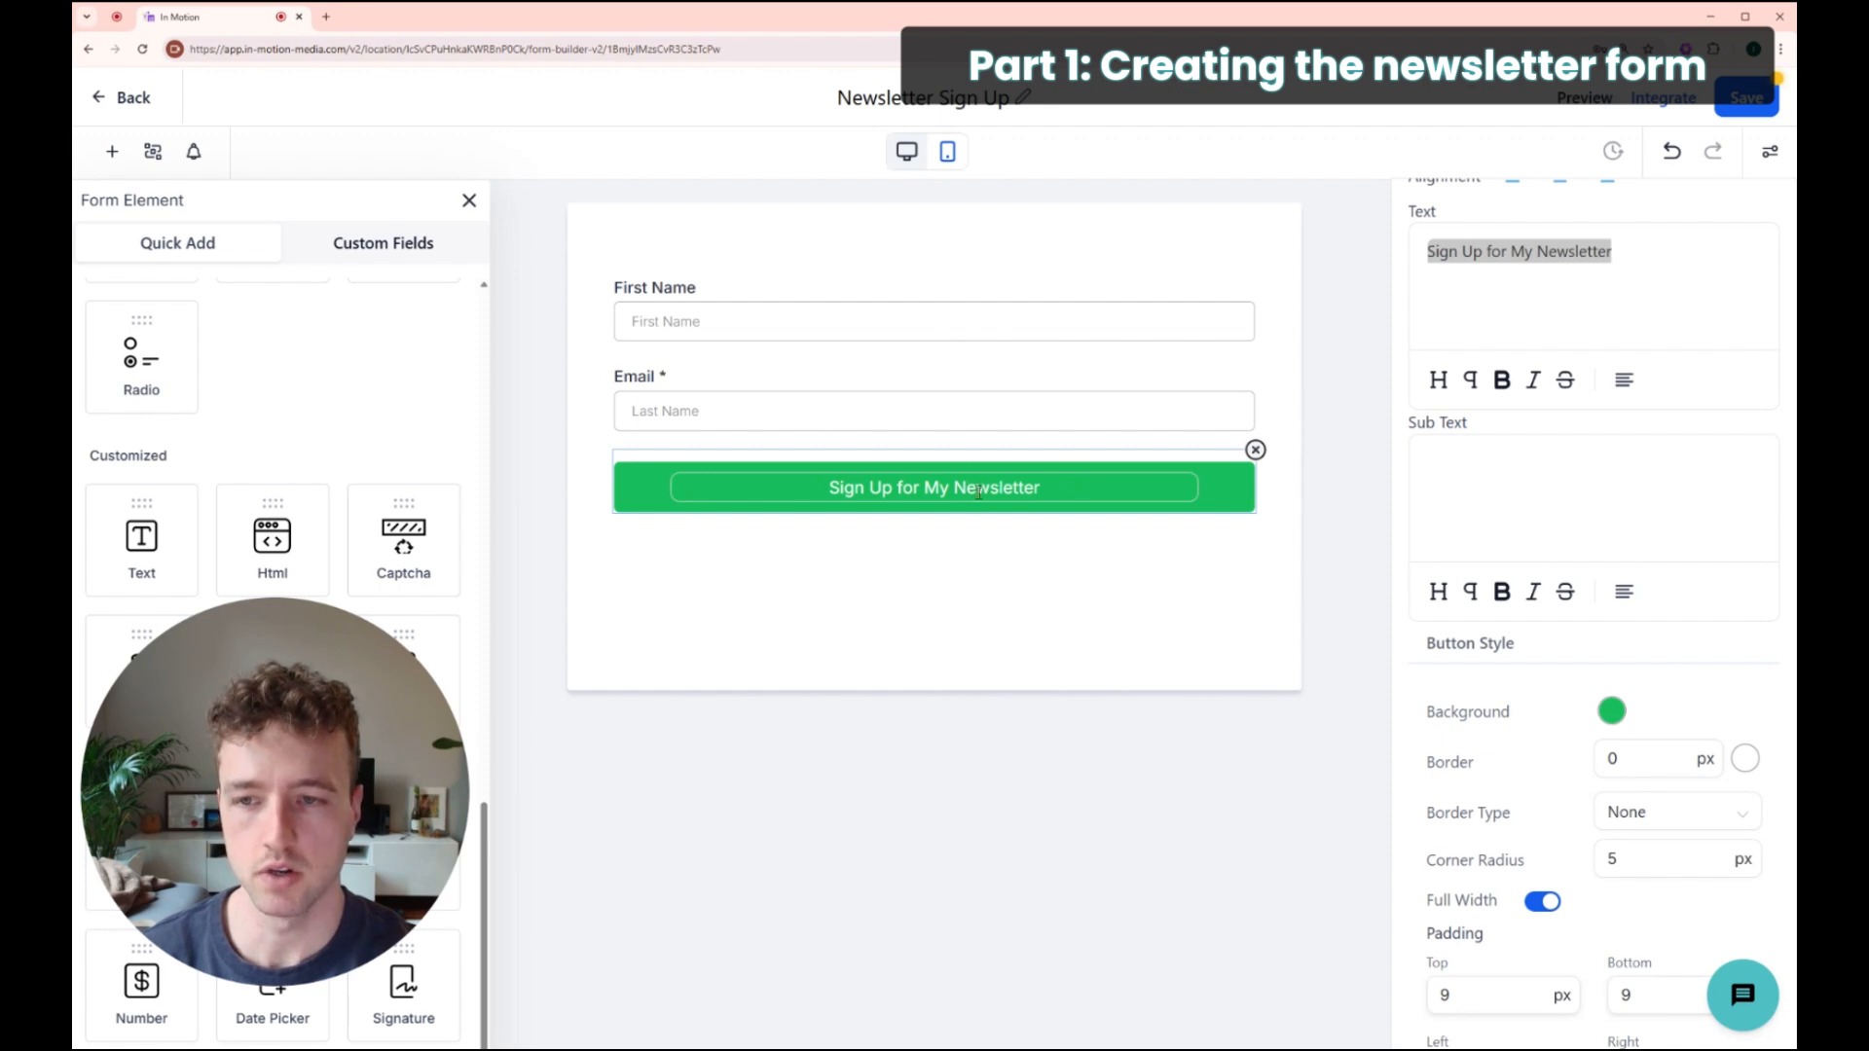
{"action": "left_click_drag", "start_coordinate": [1641, 268], "coordinate": [1425, 255]}
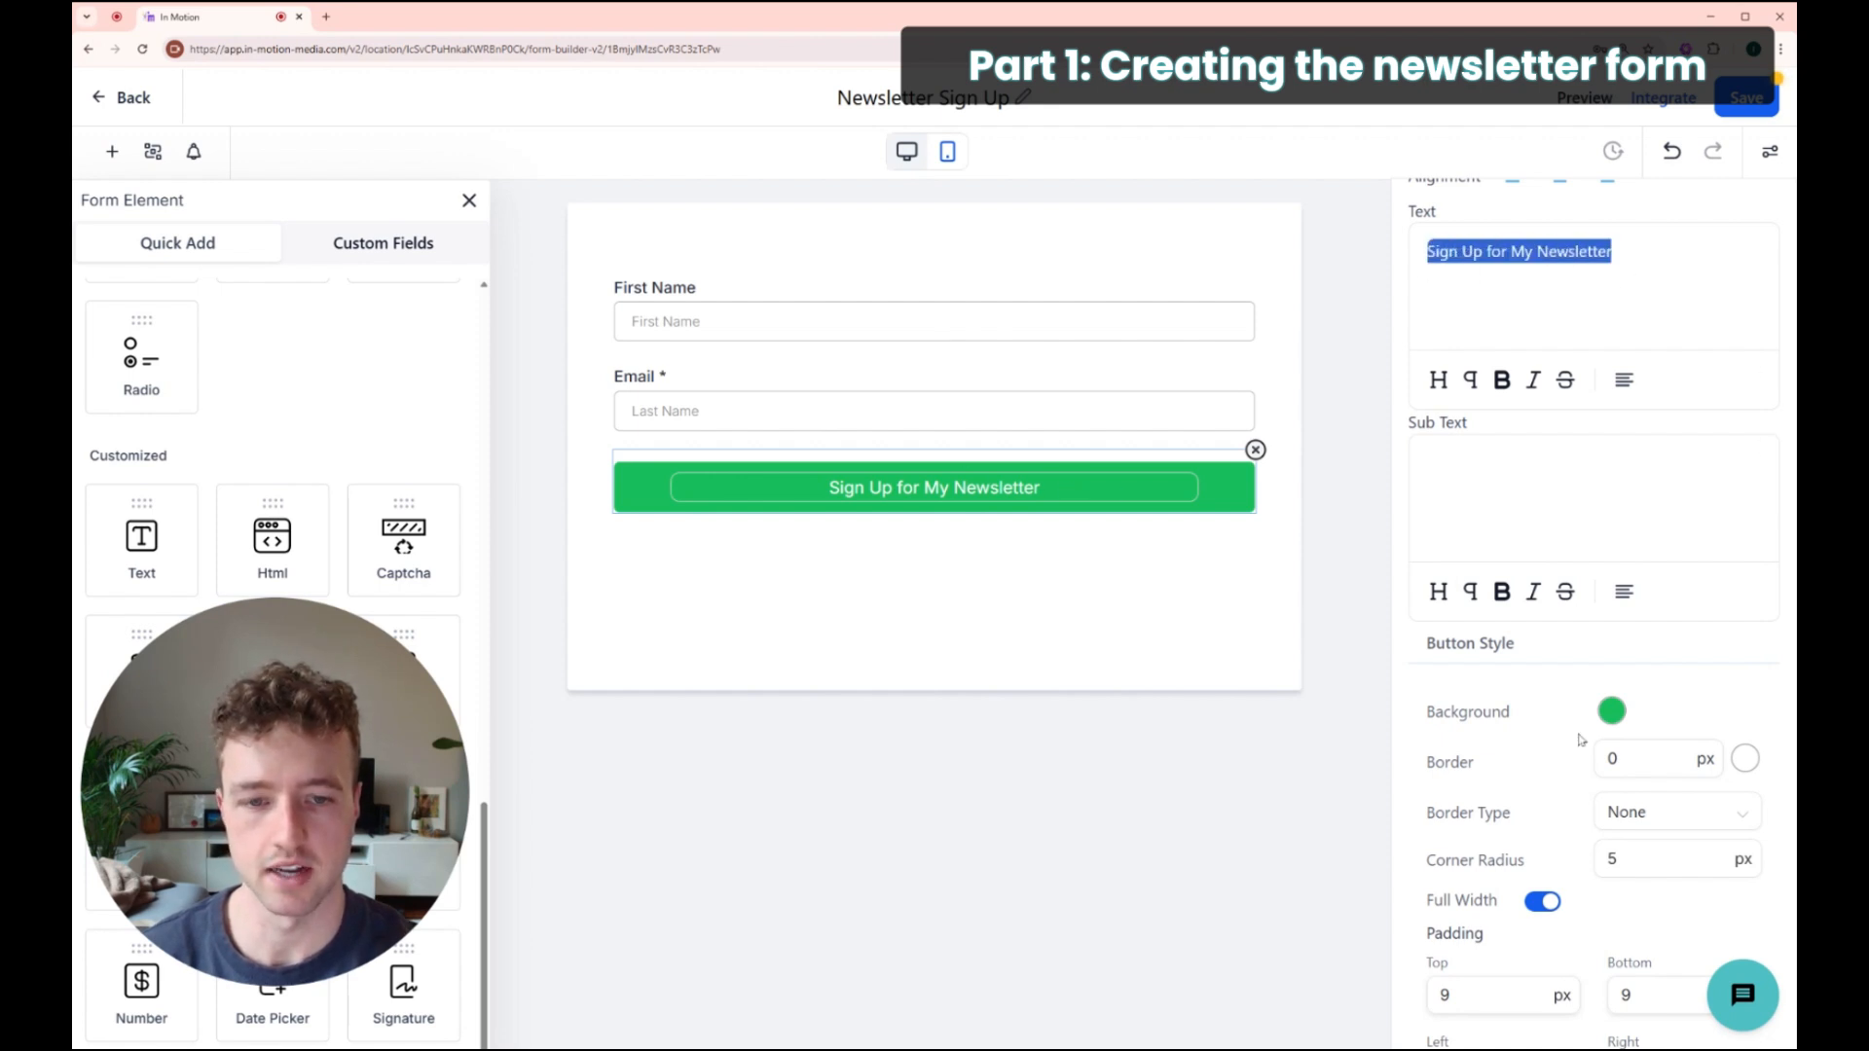
{"action": "left_click", "coordinate": [1613, 713]}
Step: Set the button background to red #BD181BFF, save the form and return to Forms
{"action": "left_click", "coordinate": [1613, 714]}
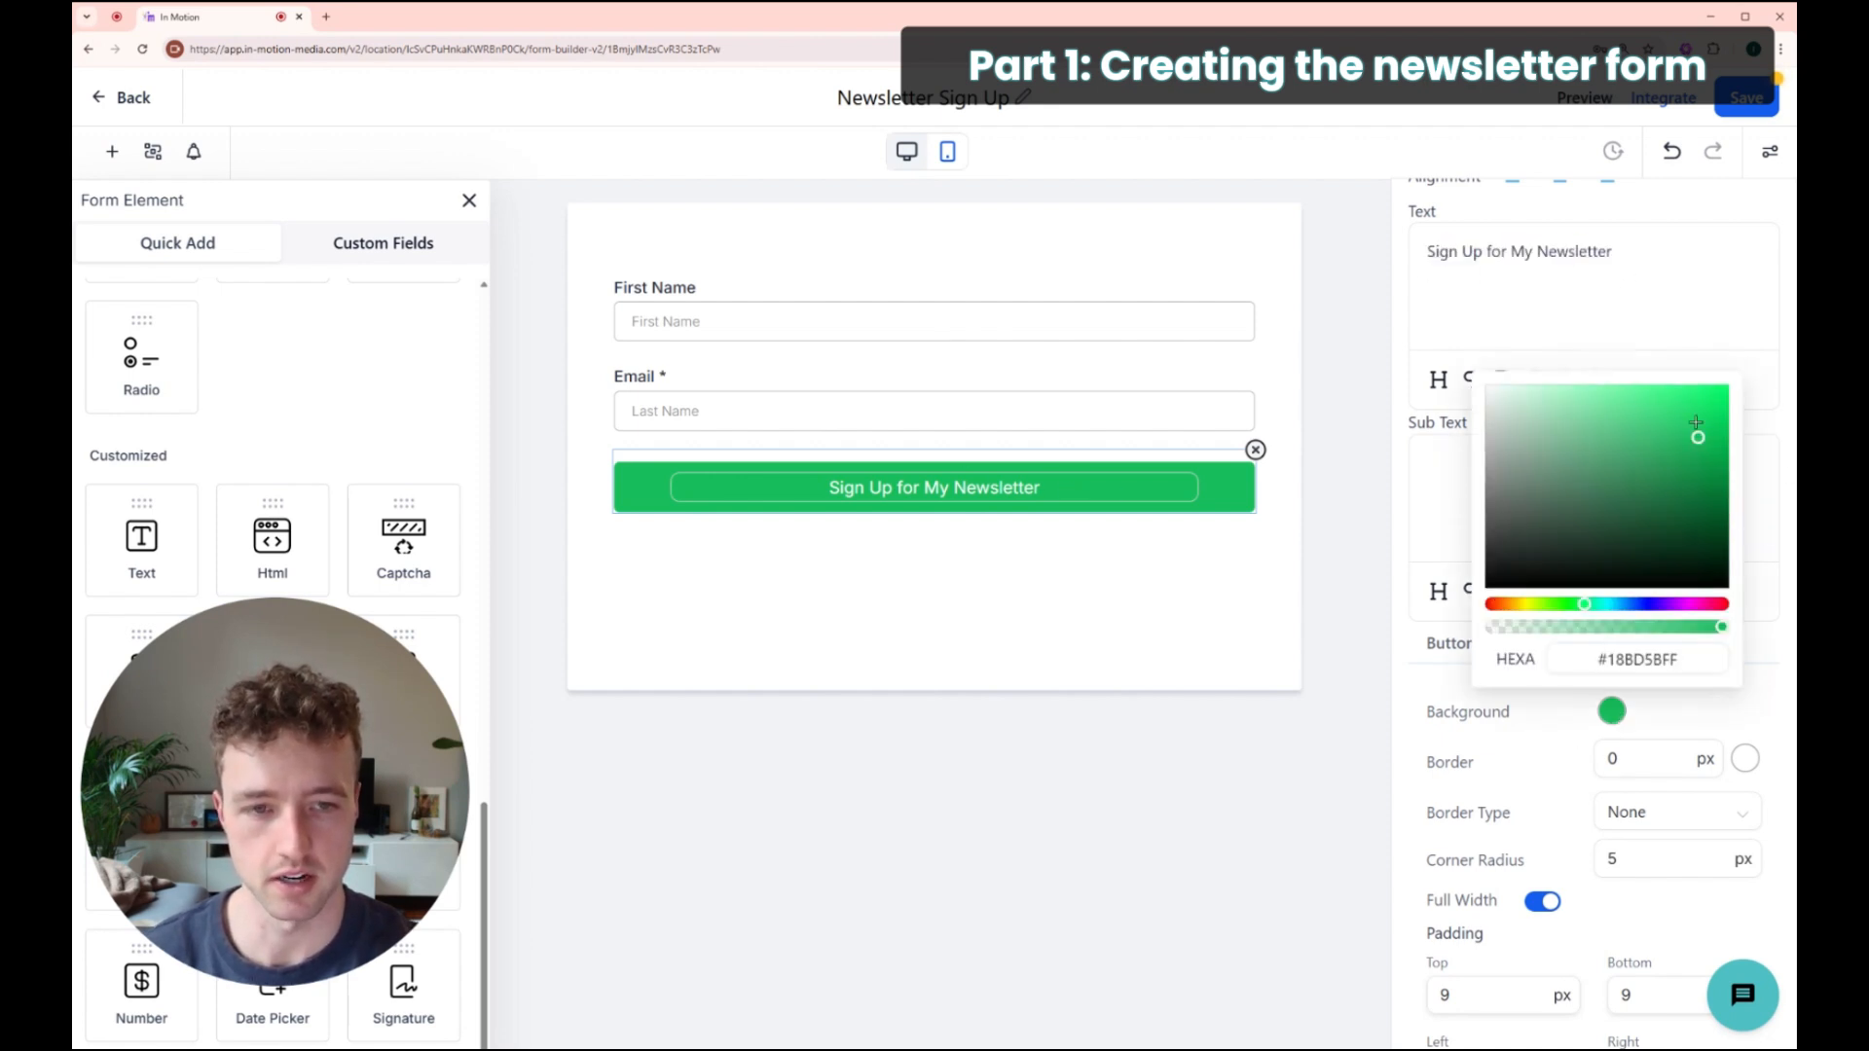
{"action": "left_click", "coordinate": [1724, 604]}
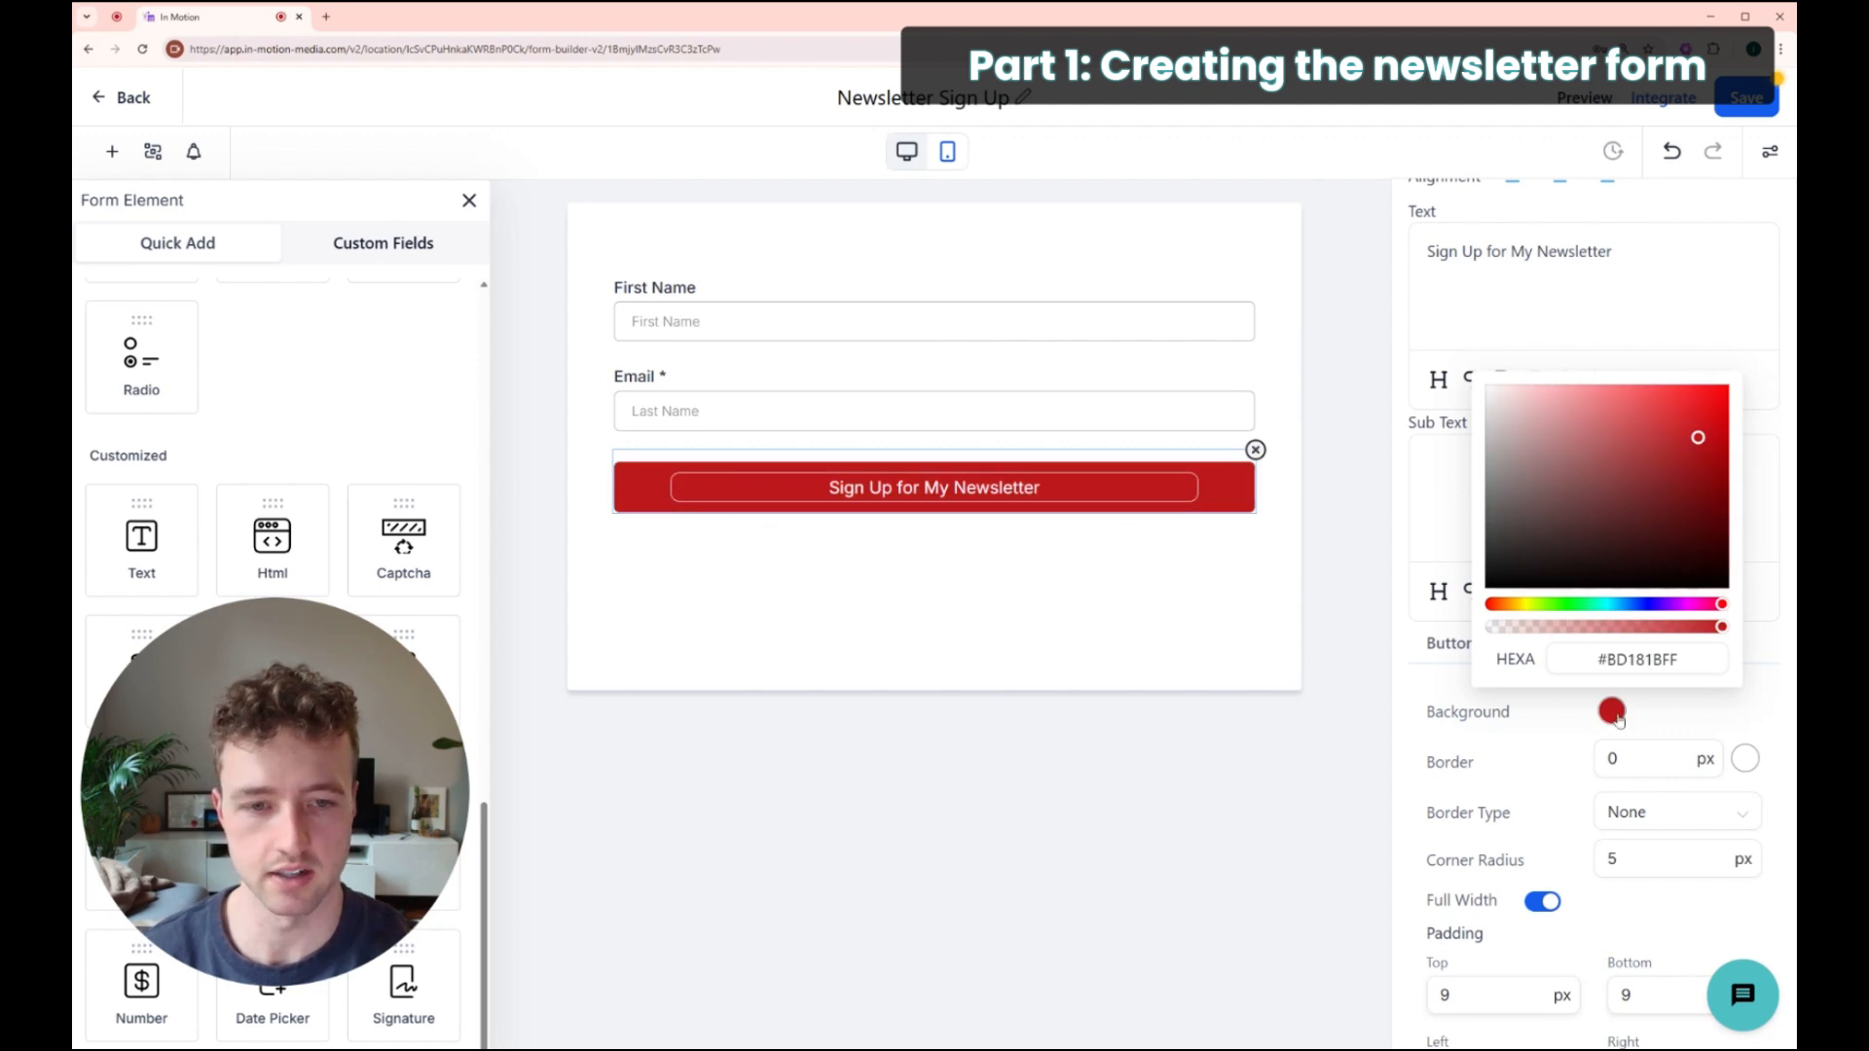
{"action": "left_click_drag", "start_coordinate": [1678, 659], "coordinate": [1593, 658]}
{"action": "left_click", "coordinate": [1760, 670]}
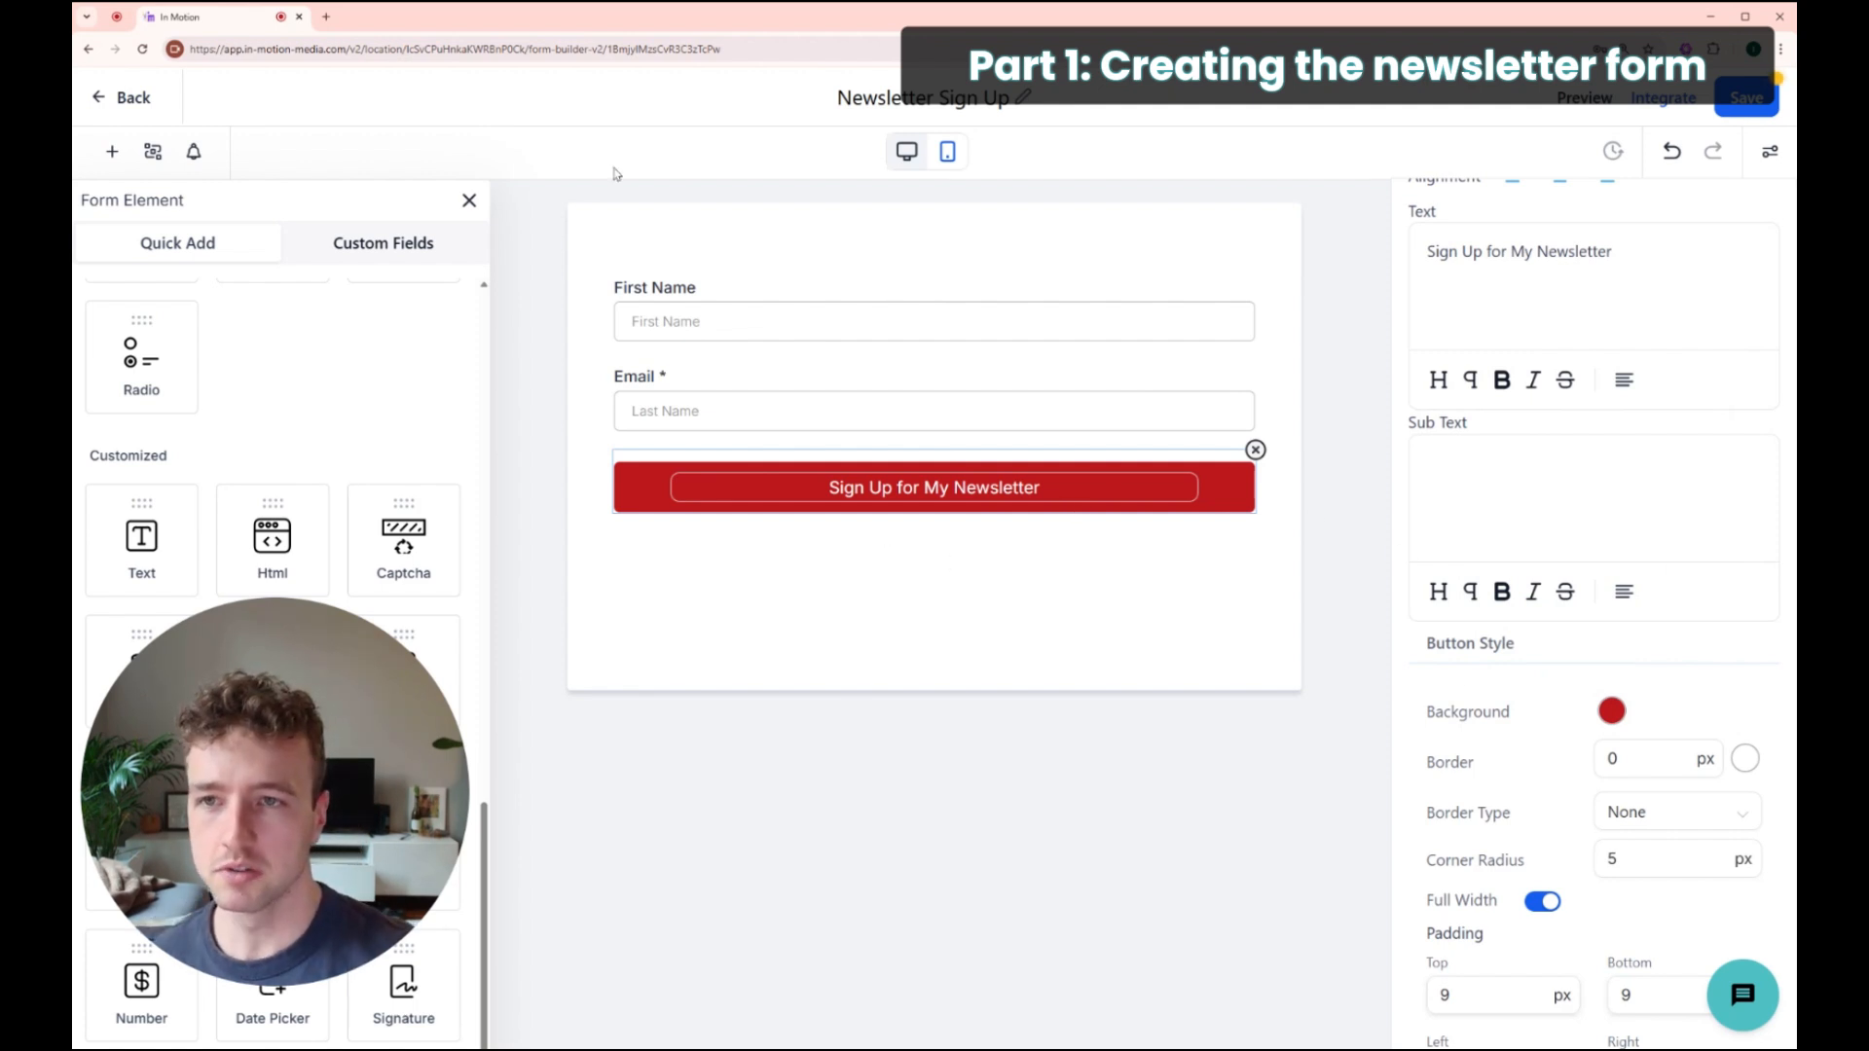
{"action": "left_click", "coordinate": [1756, 107]}
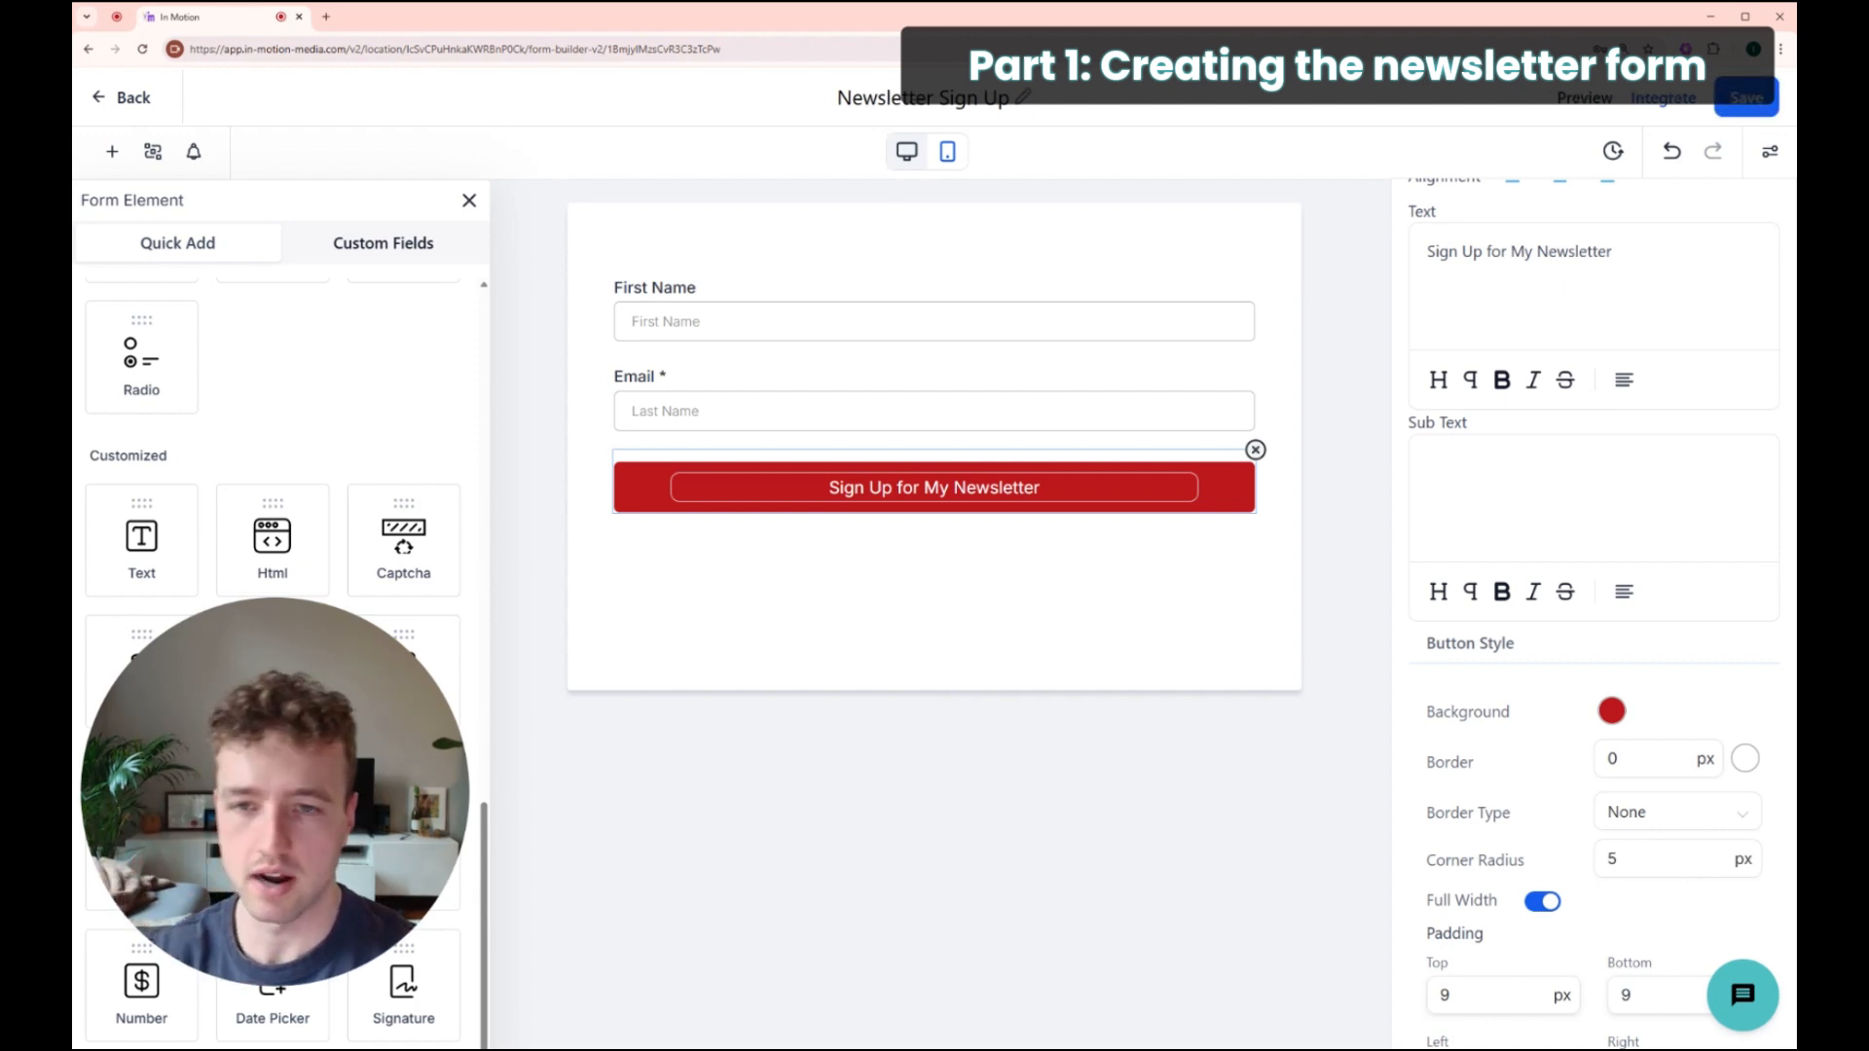
{"action": "left_click", "coordinate": [134, 97]}
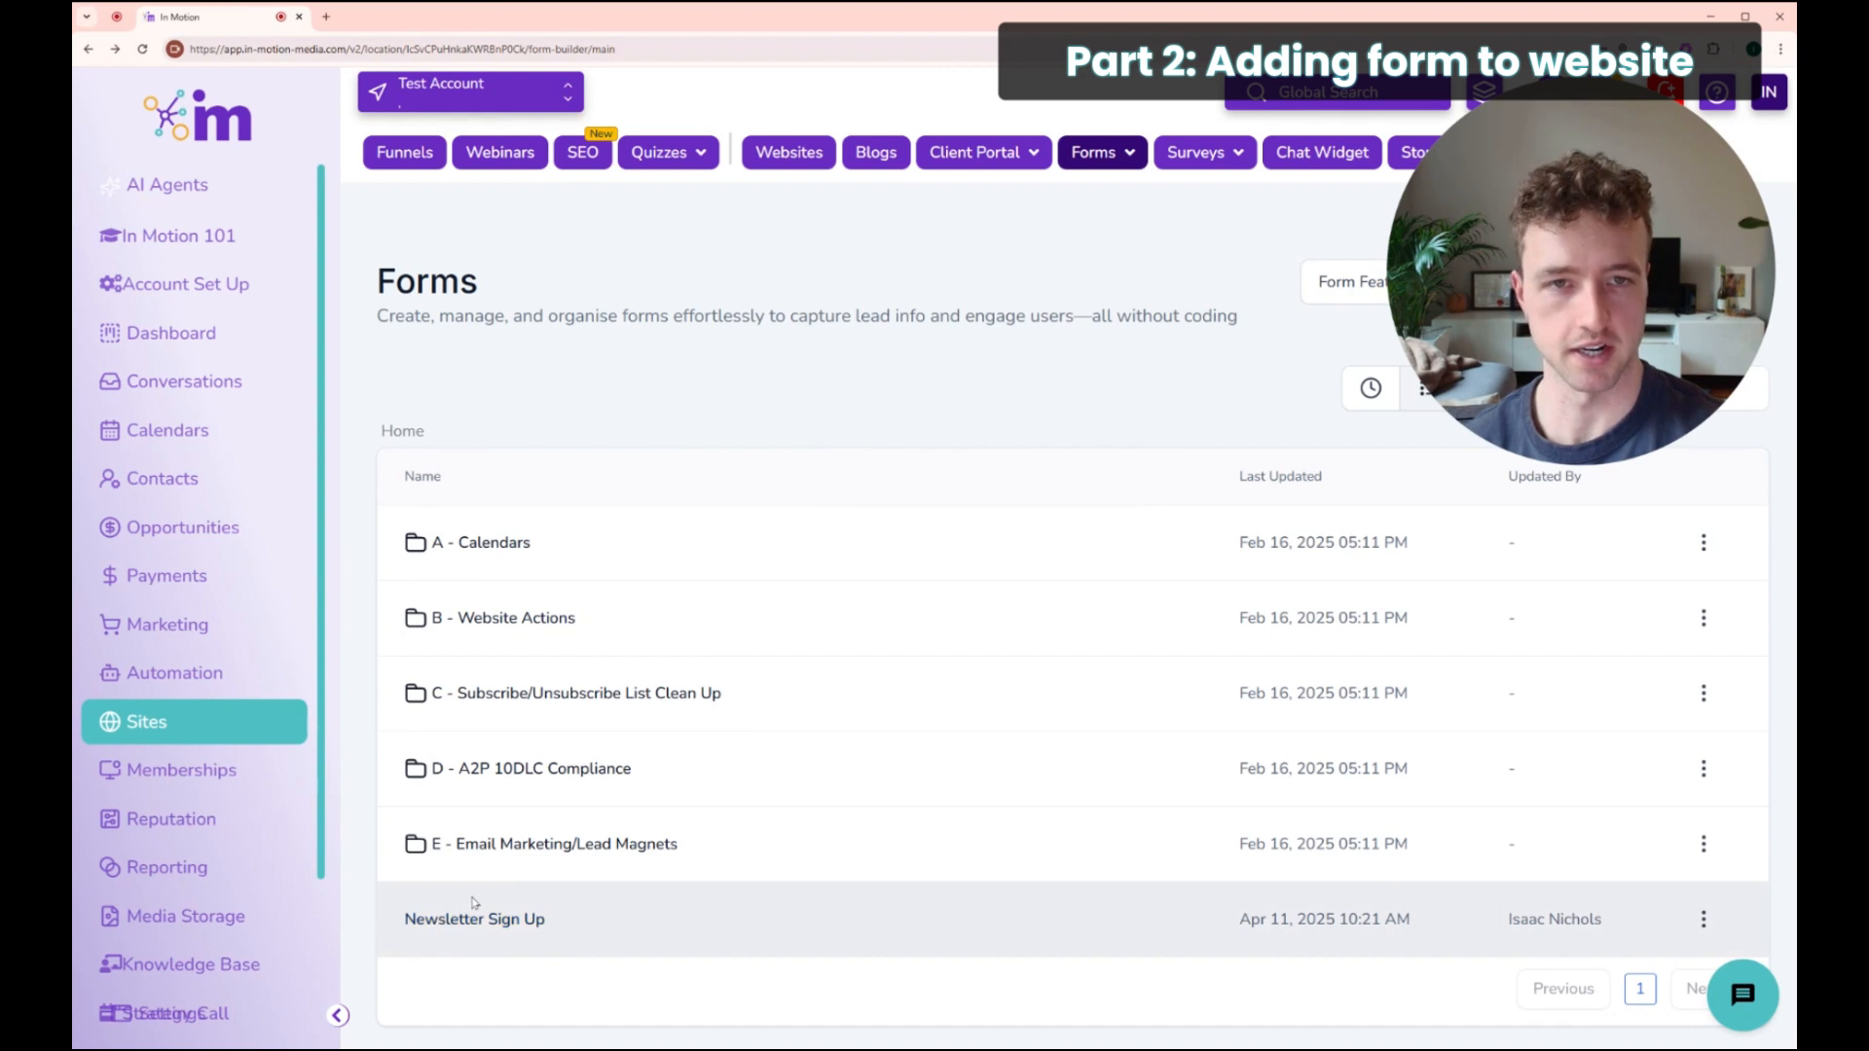
Step: Open the B-001.C website's Home page in the page builder
{"action": "left_click", "coordinate": [790, 155]}
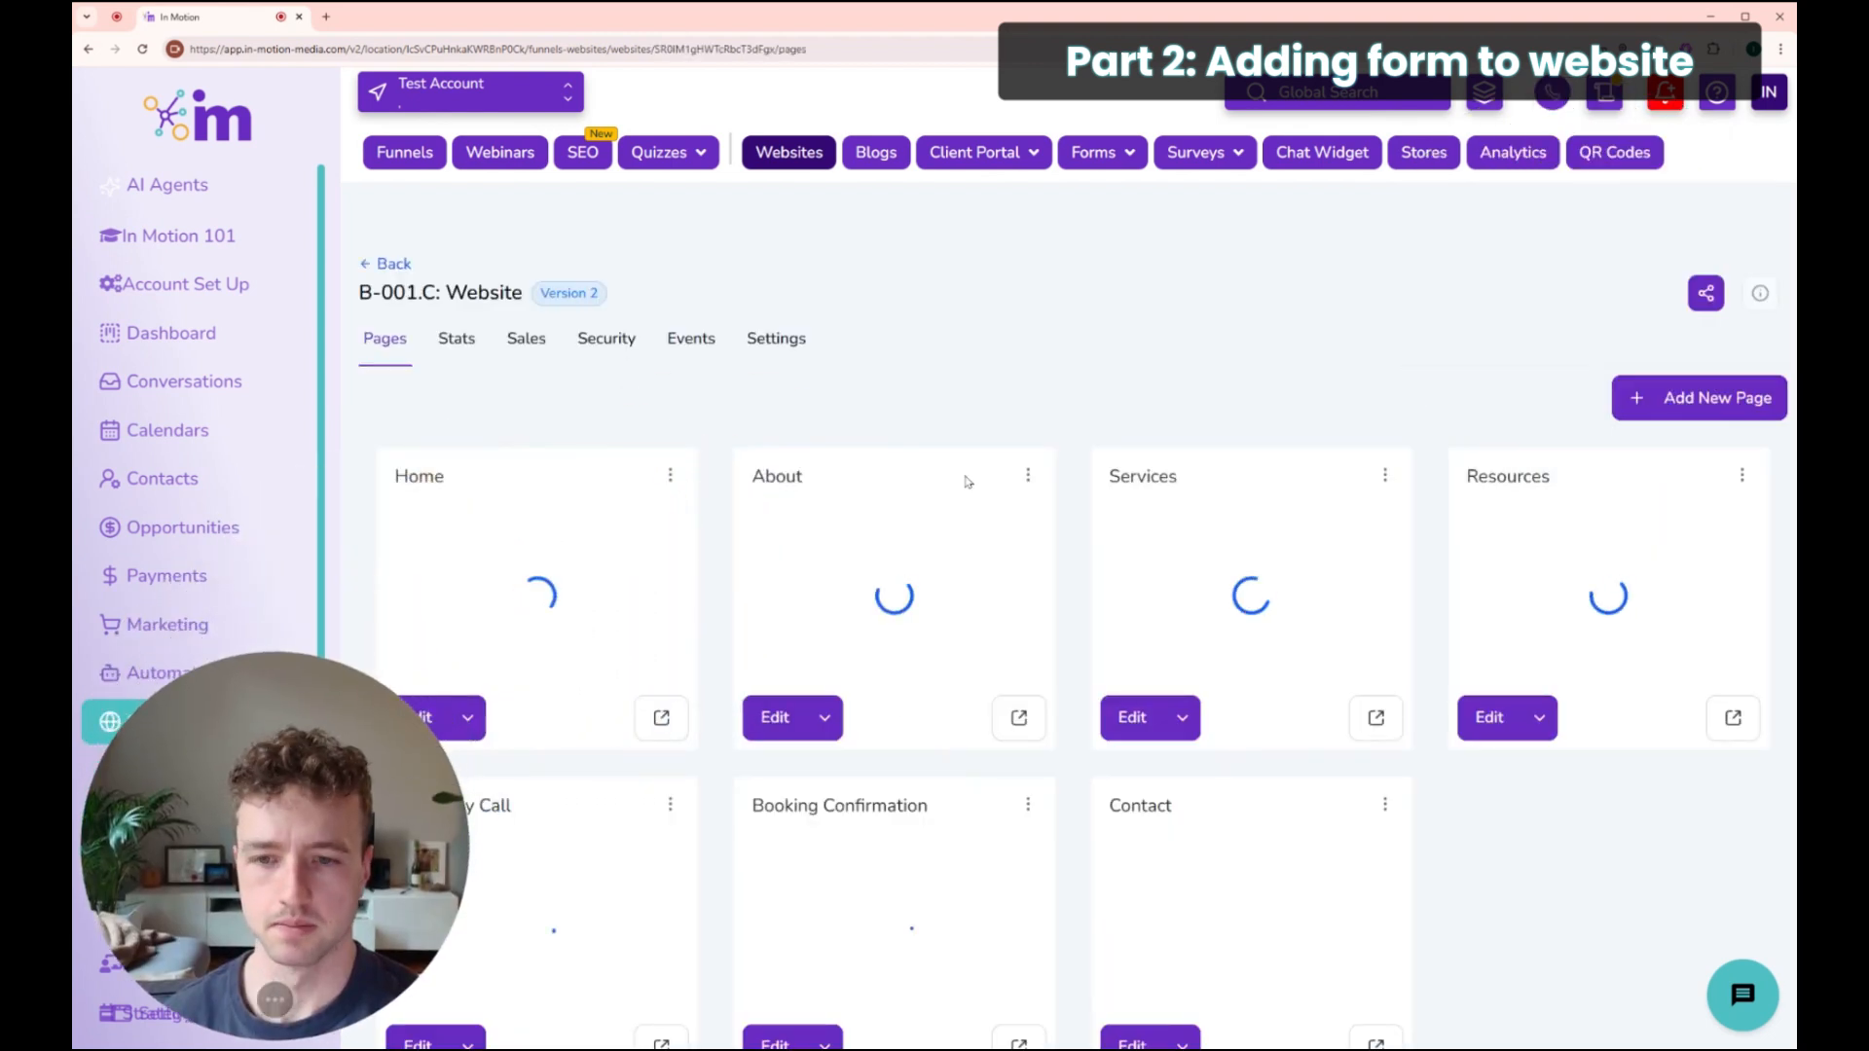
{"action": "scroll", "coordinate": [963, 503], "scroll_direction": "down", "scroll_amount": 1}
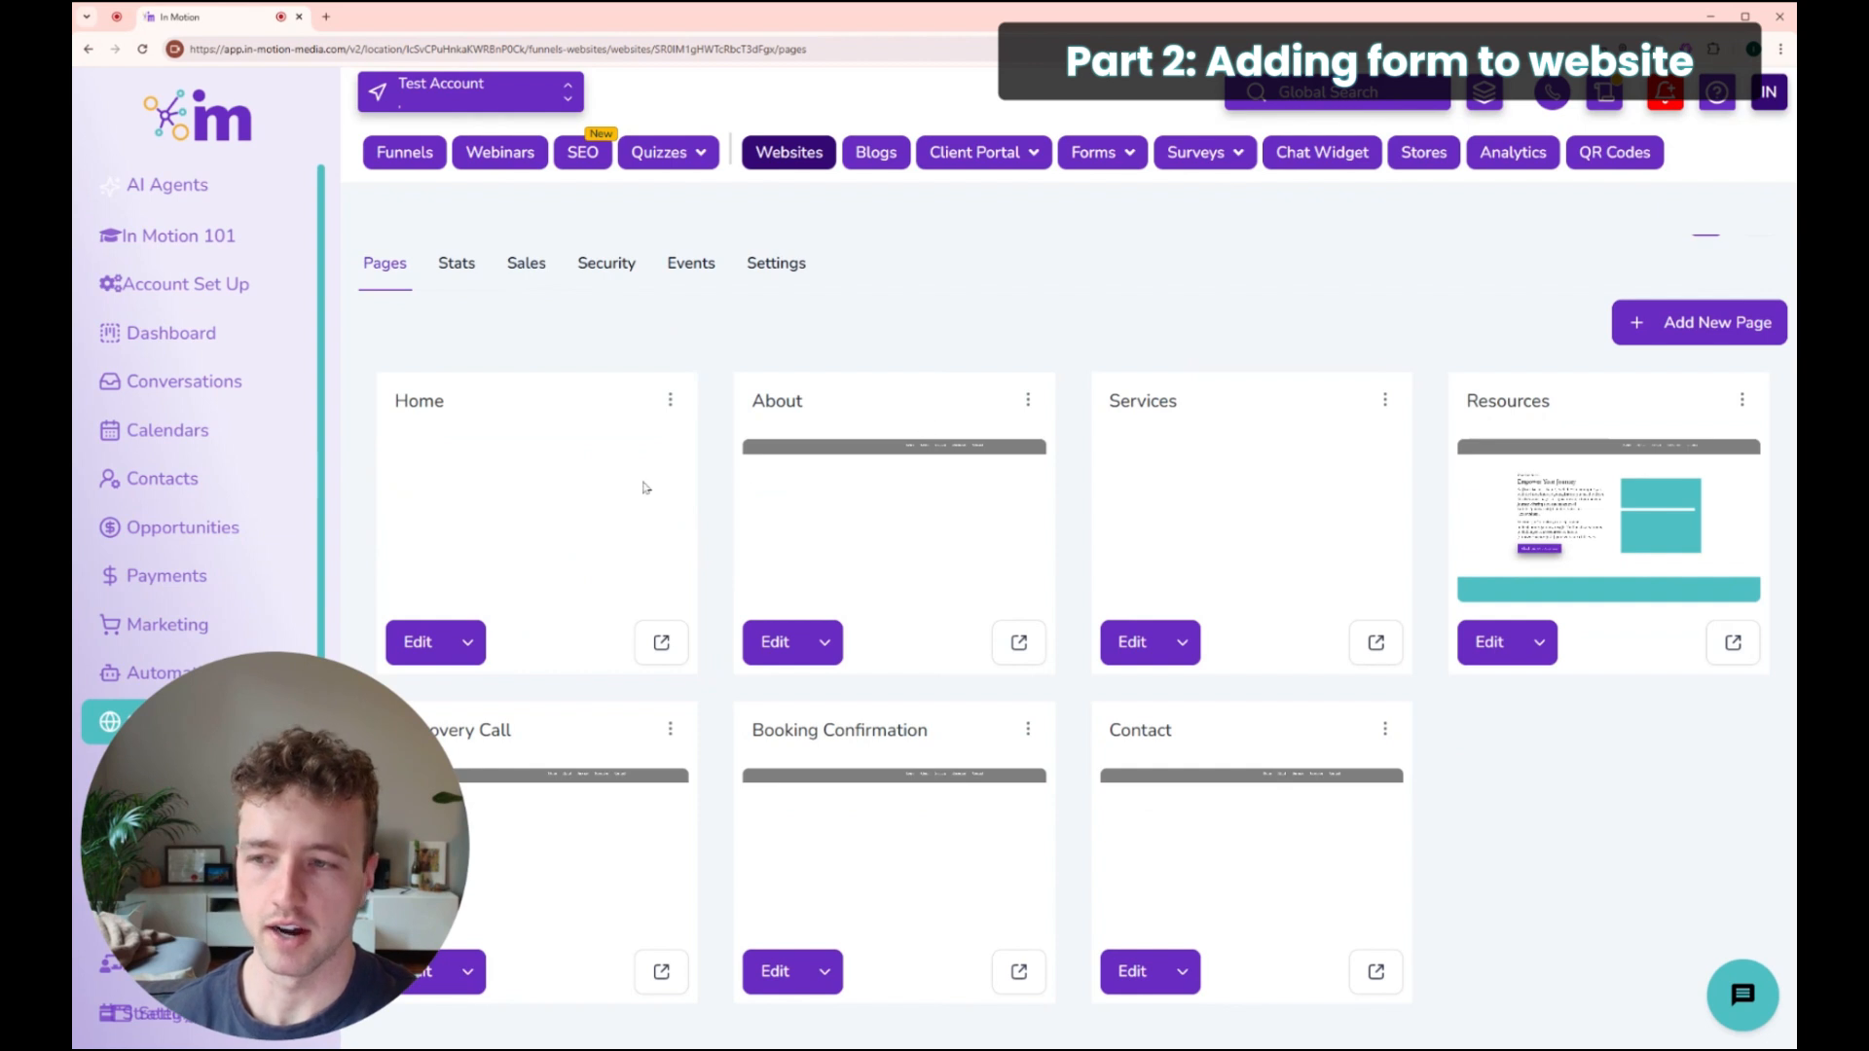
{"action": "scroll", "coordinate": [575, 513], "scroll_direction": "down", "scroll_amount": 1}
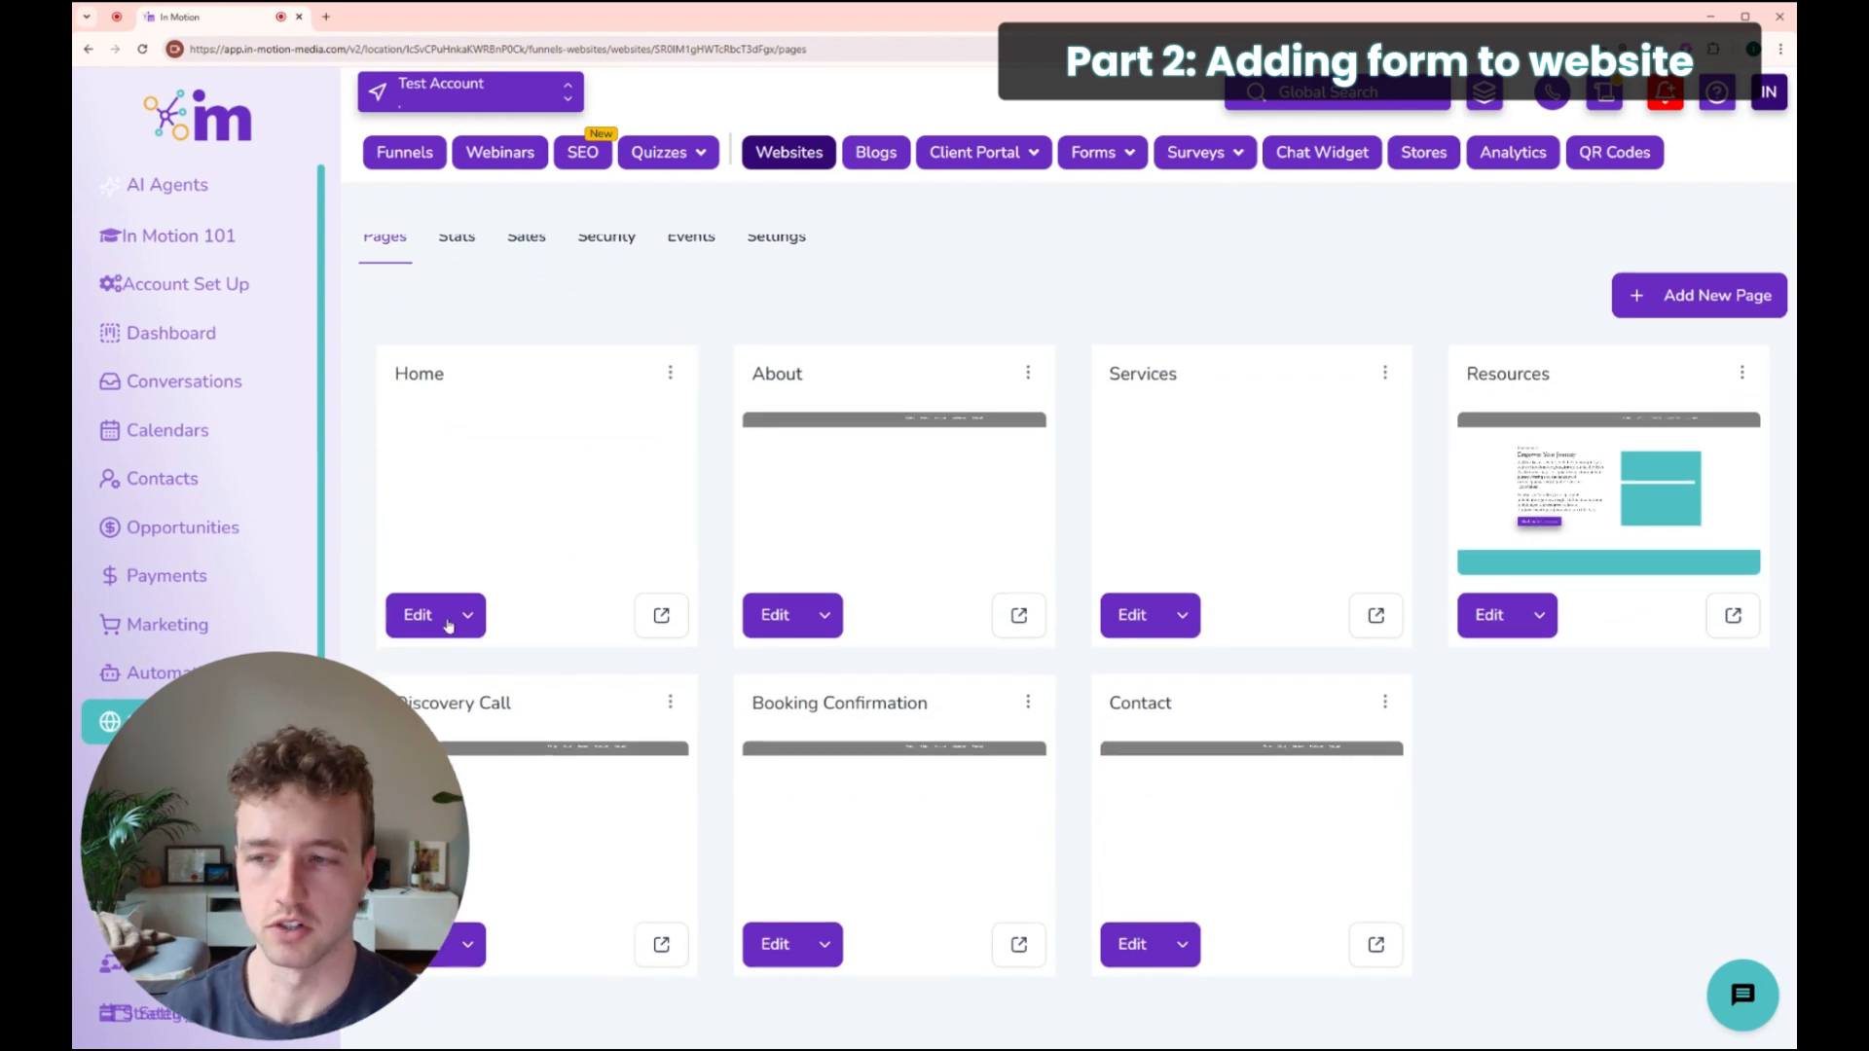
{"action": "left_click_drag", "start_coordinate": [389, 373], "coordinate": [449, 377]}
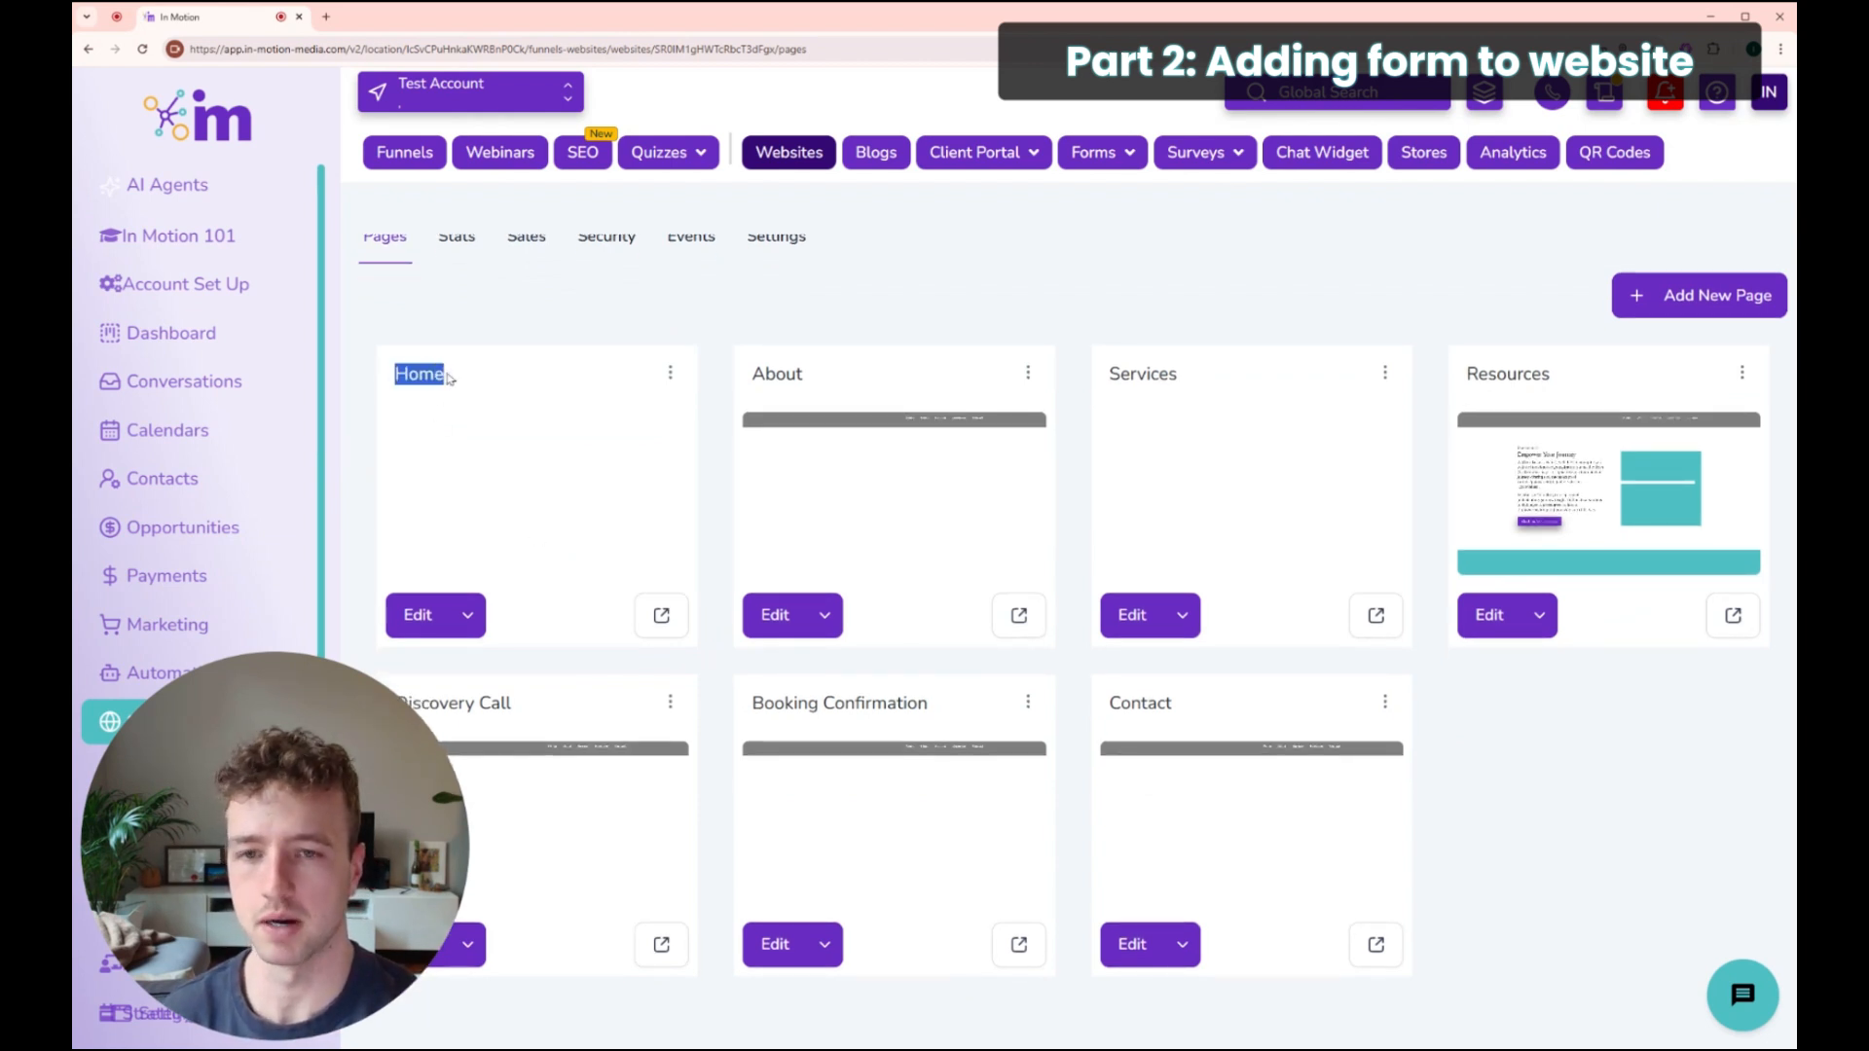
{"action": "left_click", "coordinate": [422, 601]}
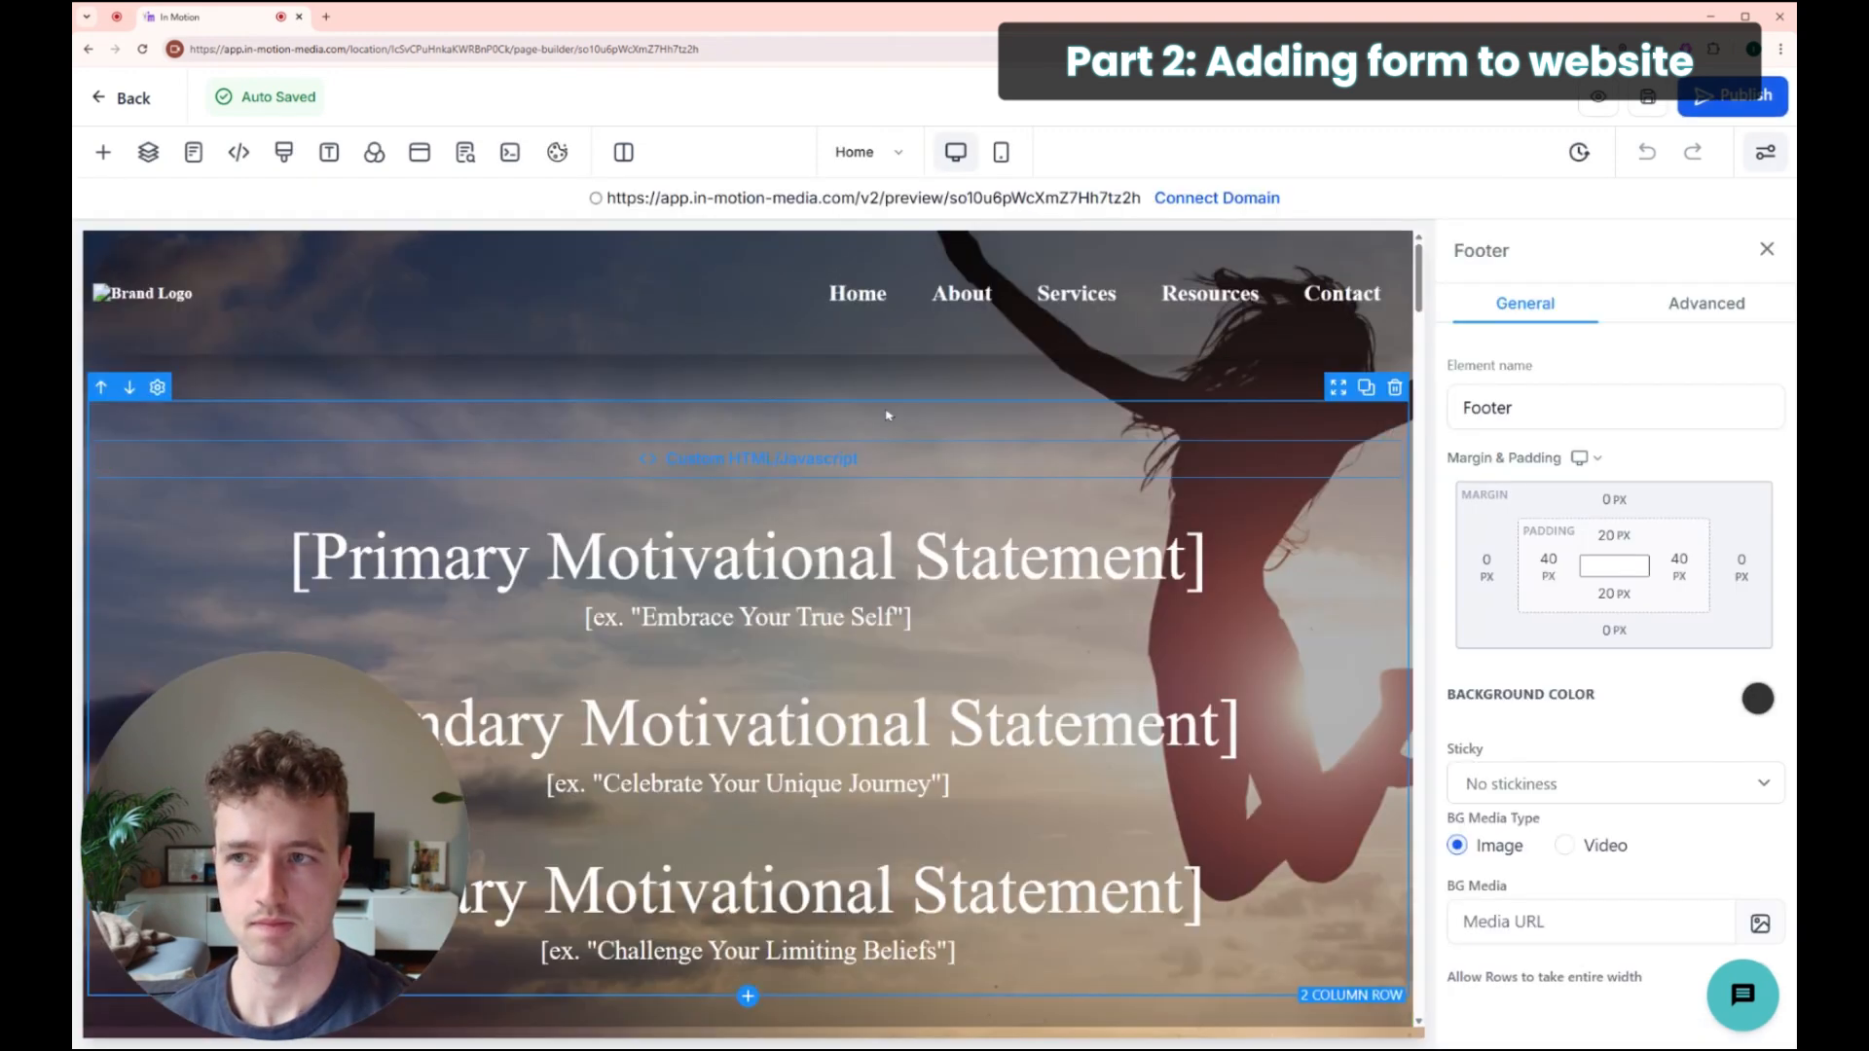
Step: Scroll the Home page canvas down to the dark footer with social icons
{"action": "scroll", "coordinate": [1158, 473], "scroll_direction": "down", "scroll_amount": 6}
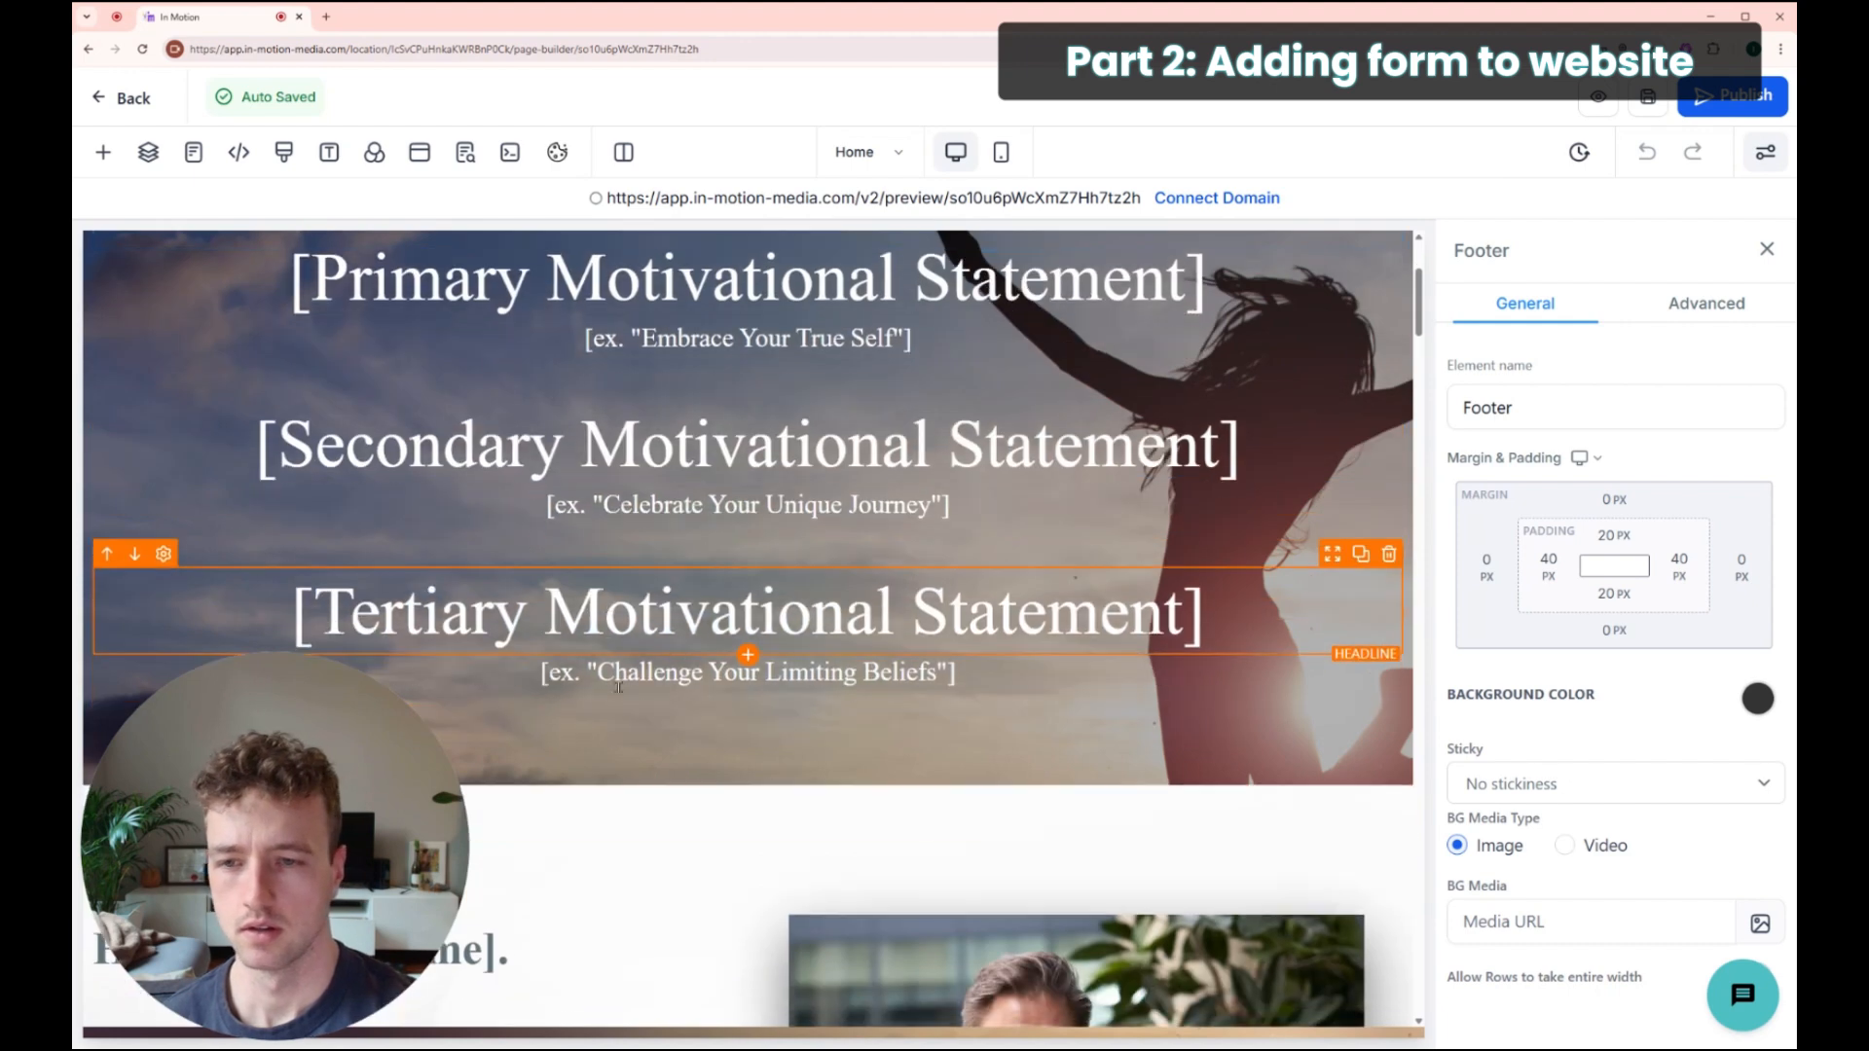
{"action": "left_click_drag", "start_coordinate": [1421, 338], "coordinate": [1443, 998]}
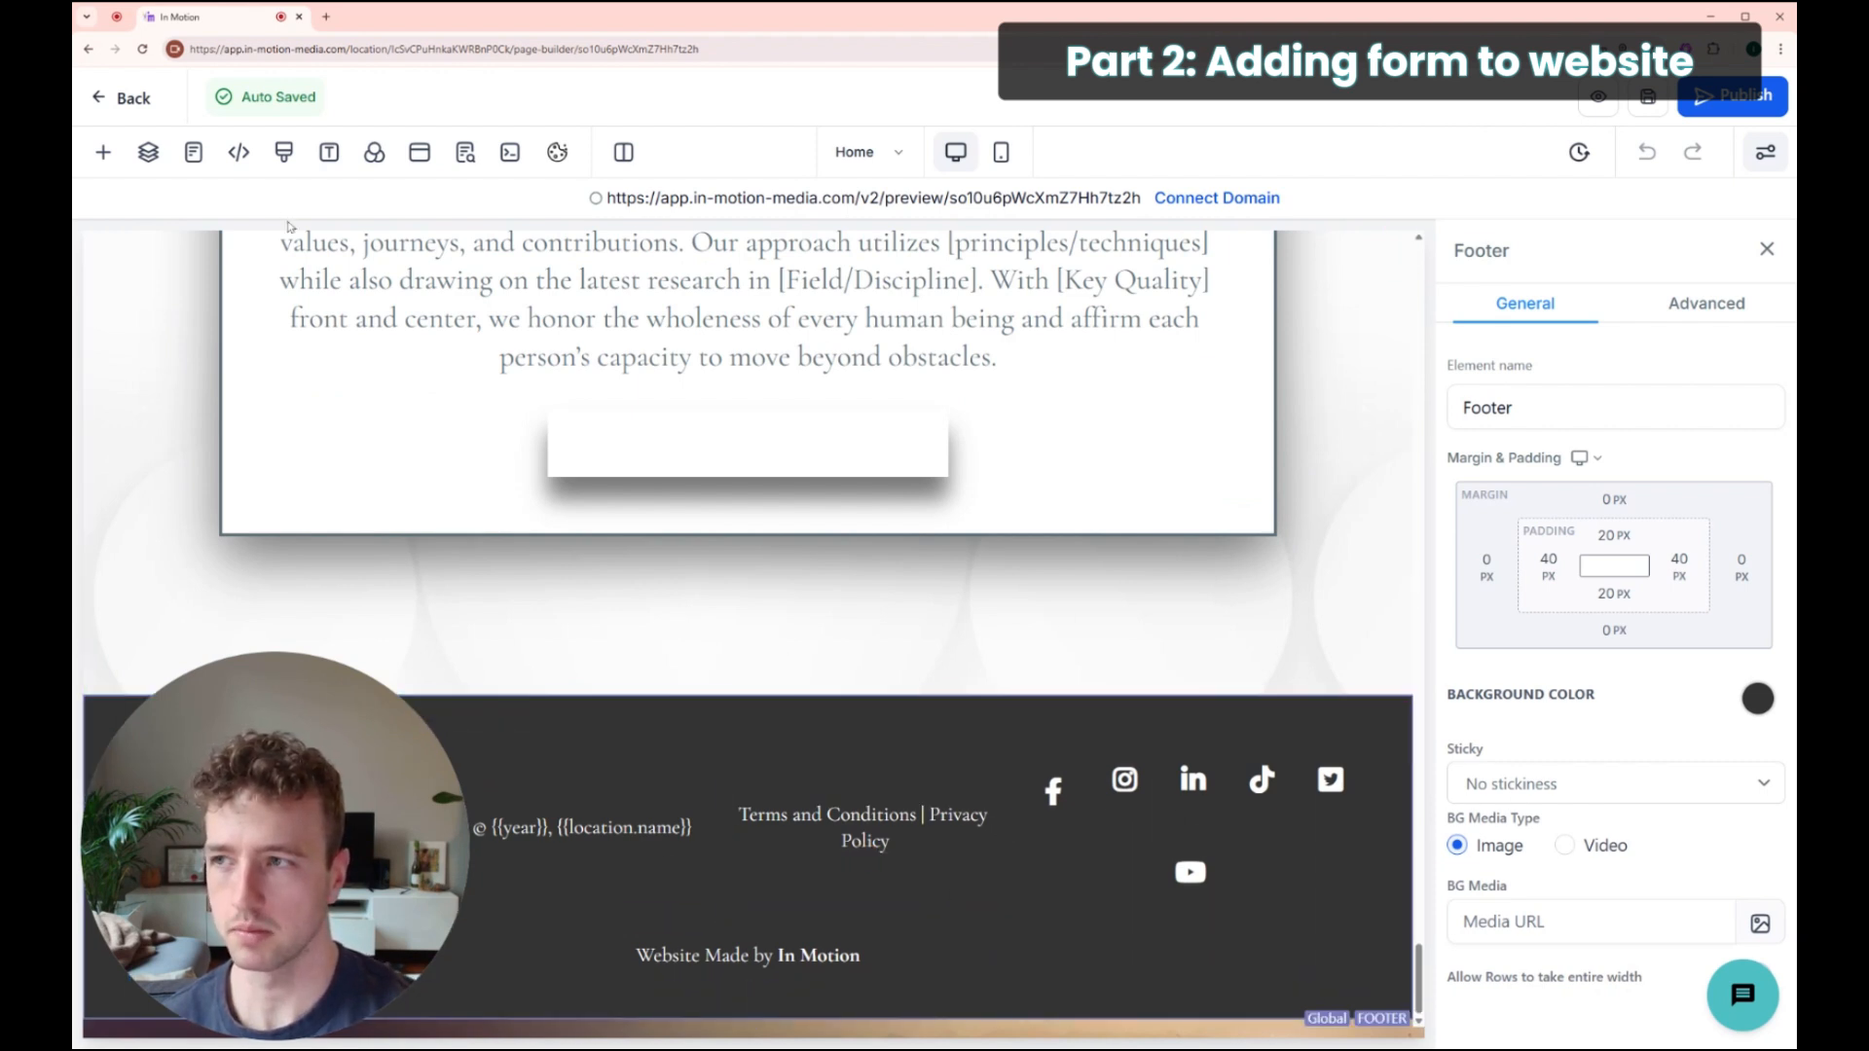
Step: Add a full-width section with a white background above the footer
{"action": "left_click", "coordinate": [103, 152]}
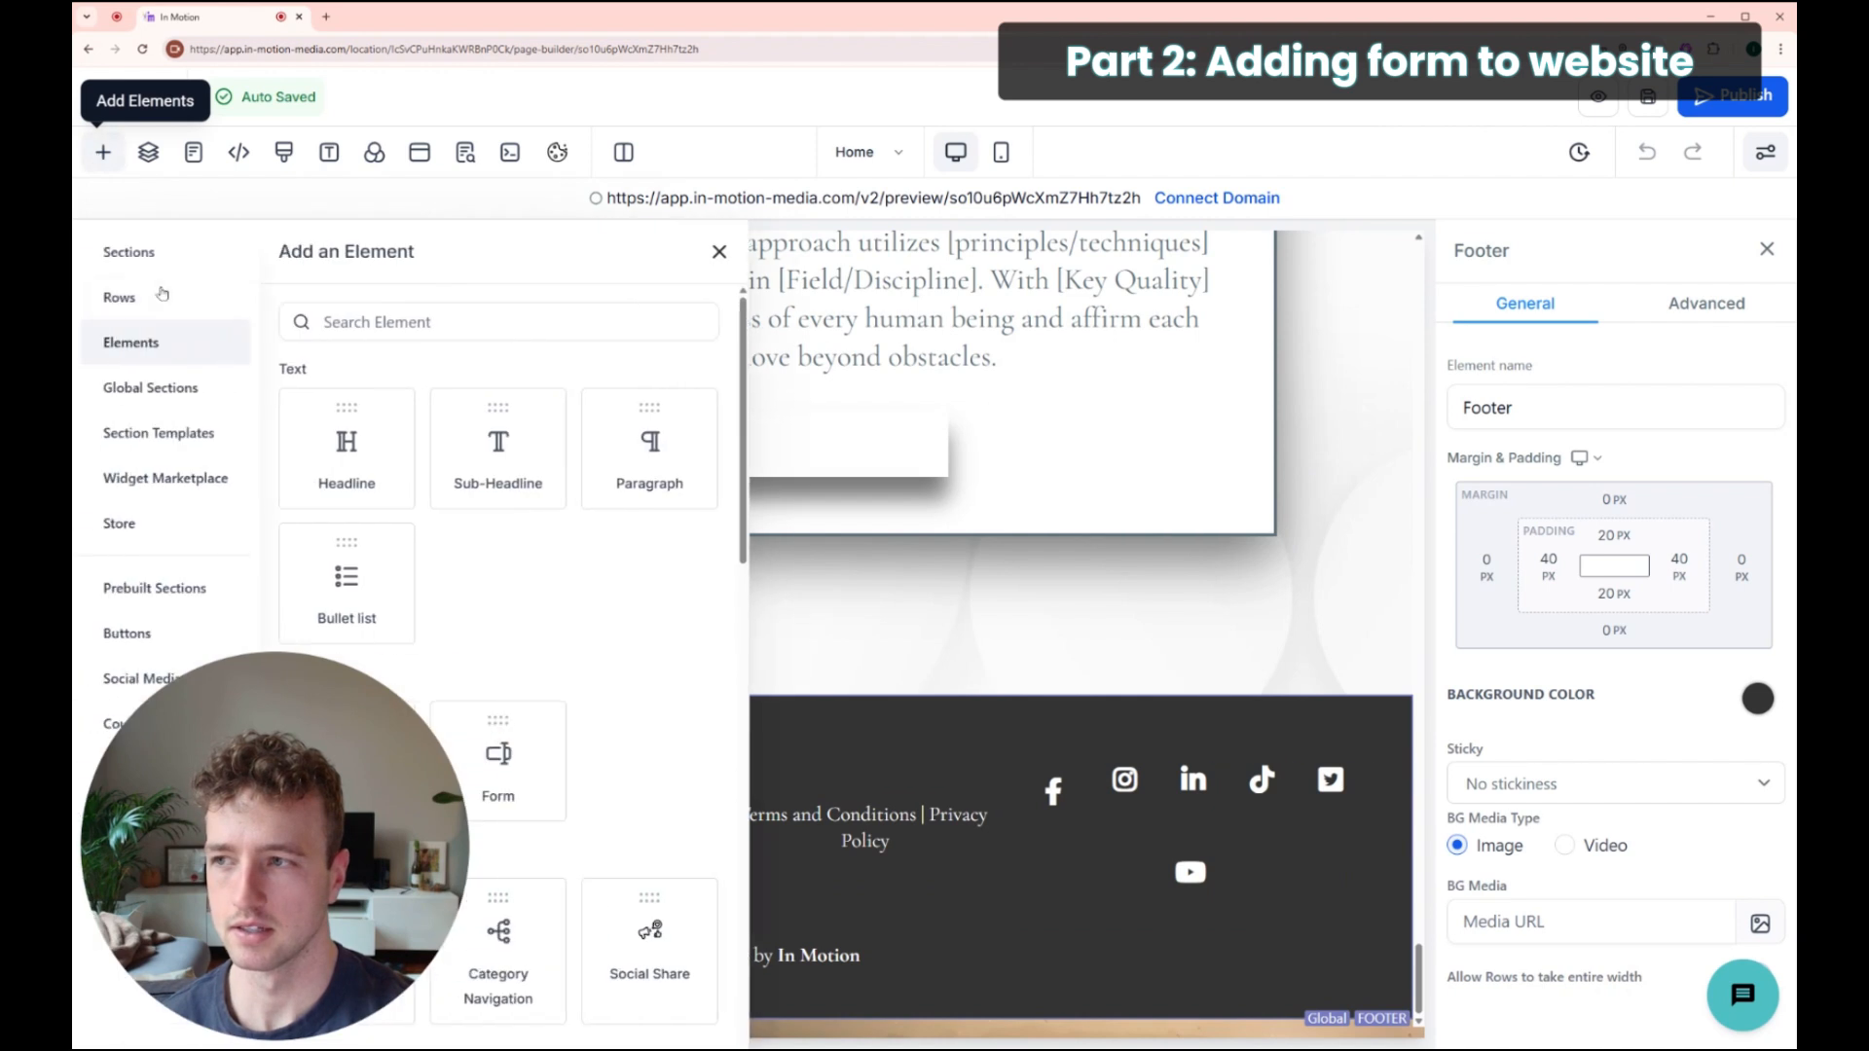
{"action": "left_click", "coordinate": [82, 253]}
{"action": "left_click_drag", "start_coordinate": [360, 372], "coordinate": [918, 751]}
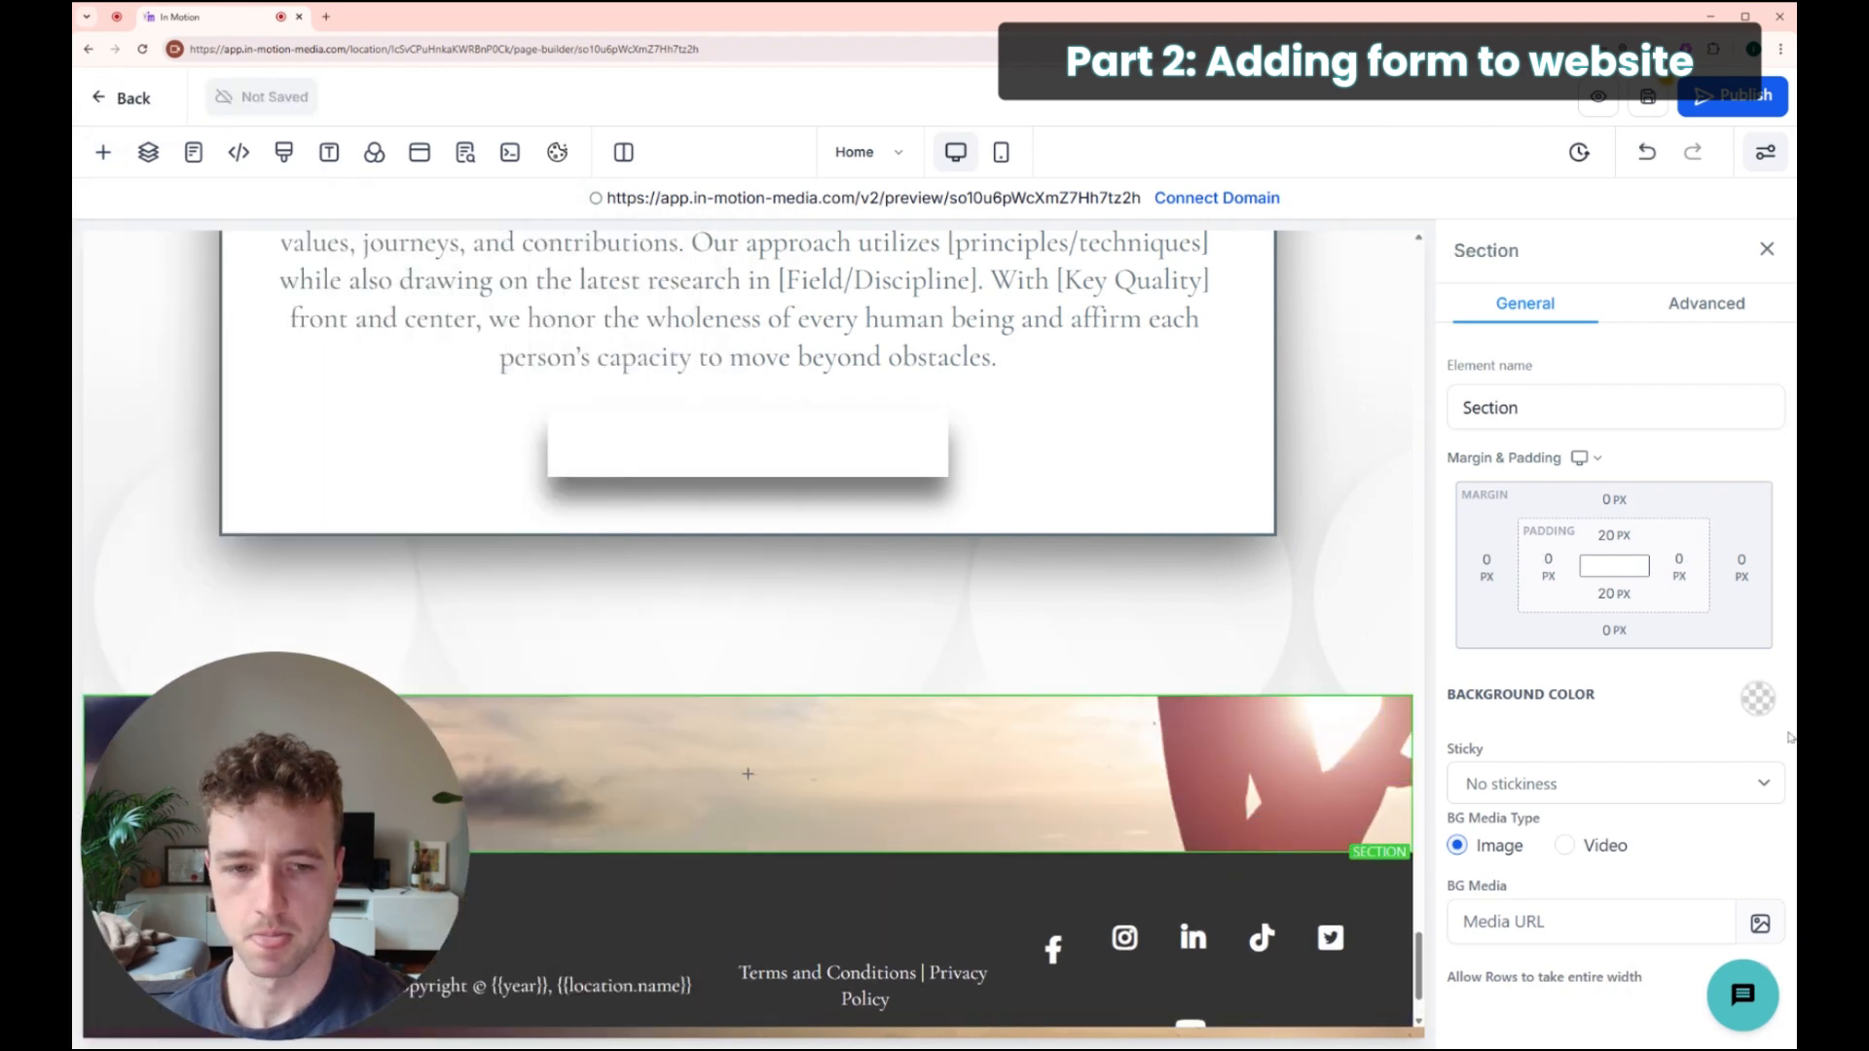
{"action": "left_click", "coordinate": [1760, 701]}
{"action": "left_click", "coordinate": [1558, 771]}
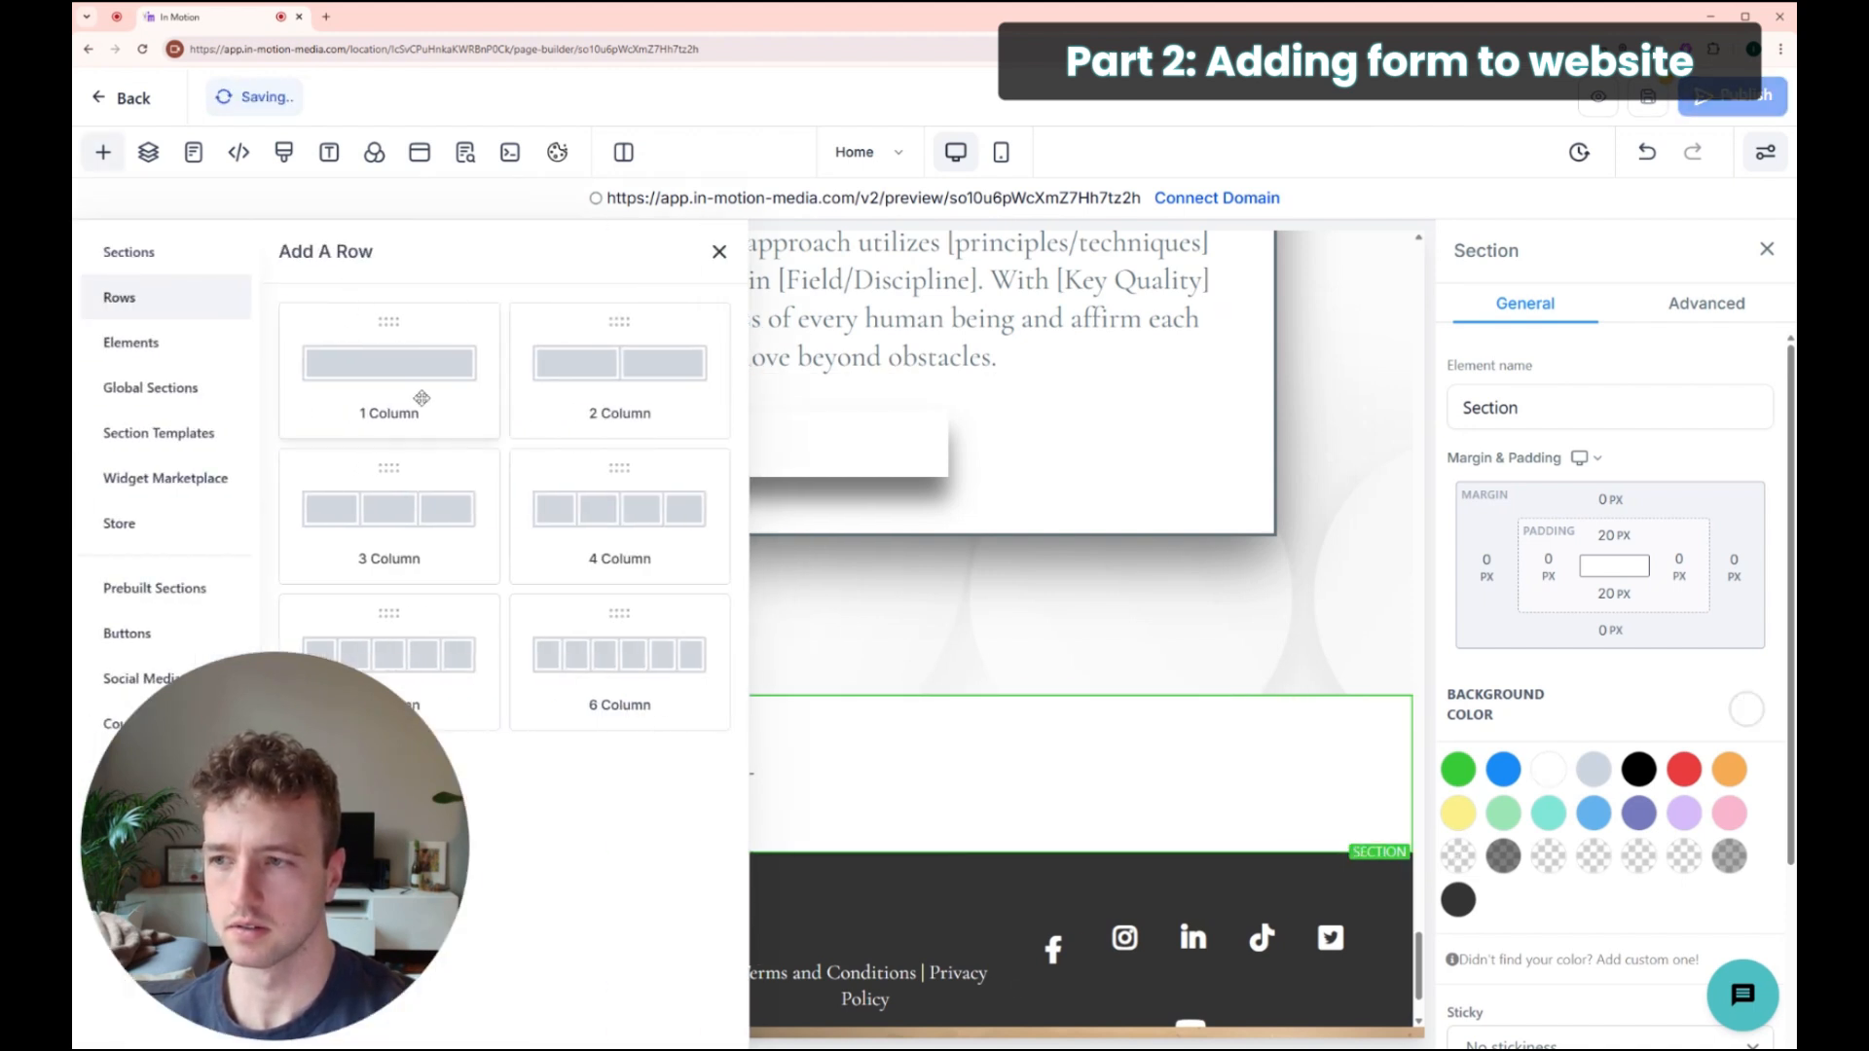
Step: Put a one-column row in the new section and add a Form element to it
{"action": "left_click_drag", "start_coordinate": [420, 398], "coordinate": [1071, 769]}
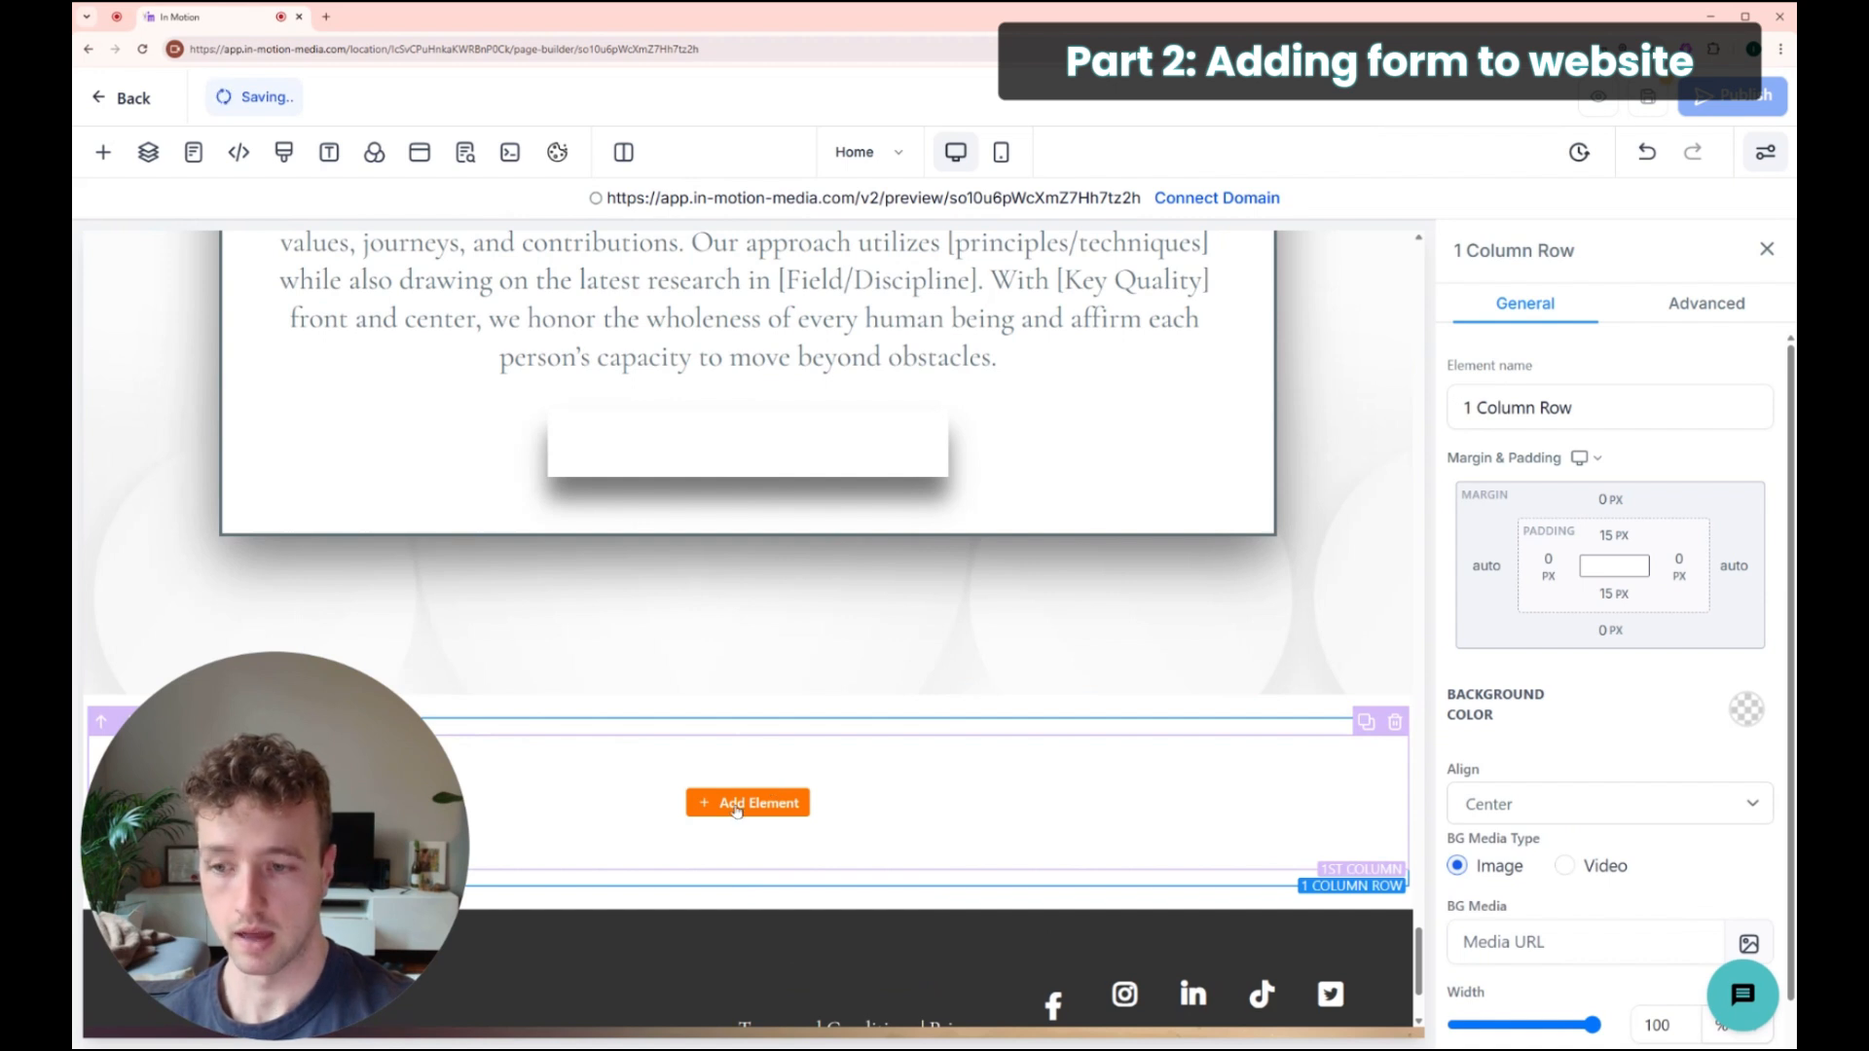
{"action": "left_click", "coordinate": [777, 804]}
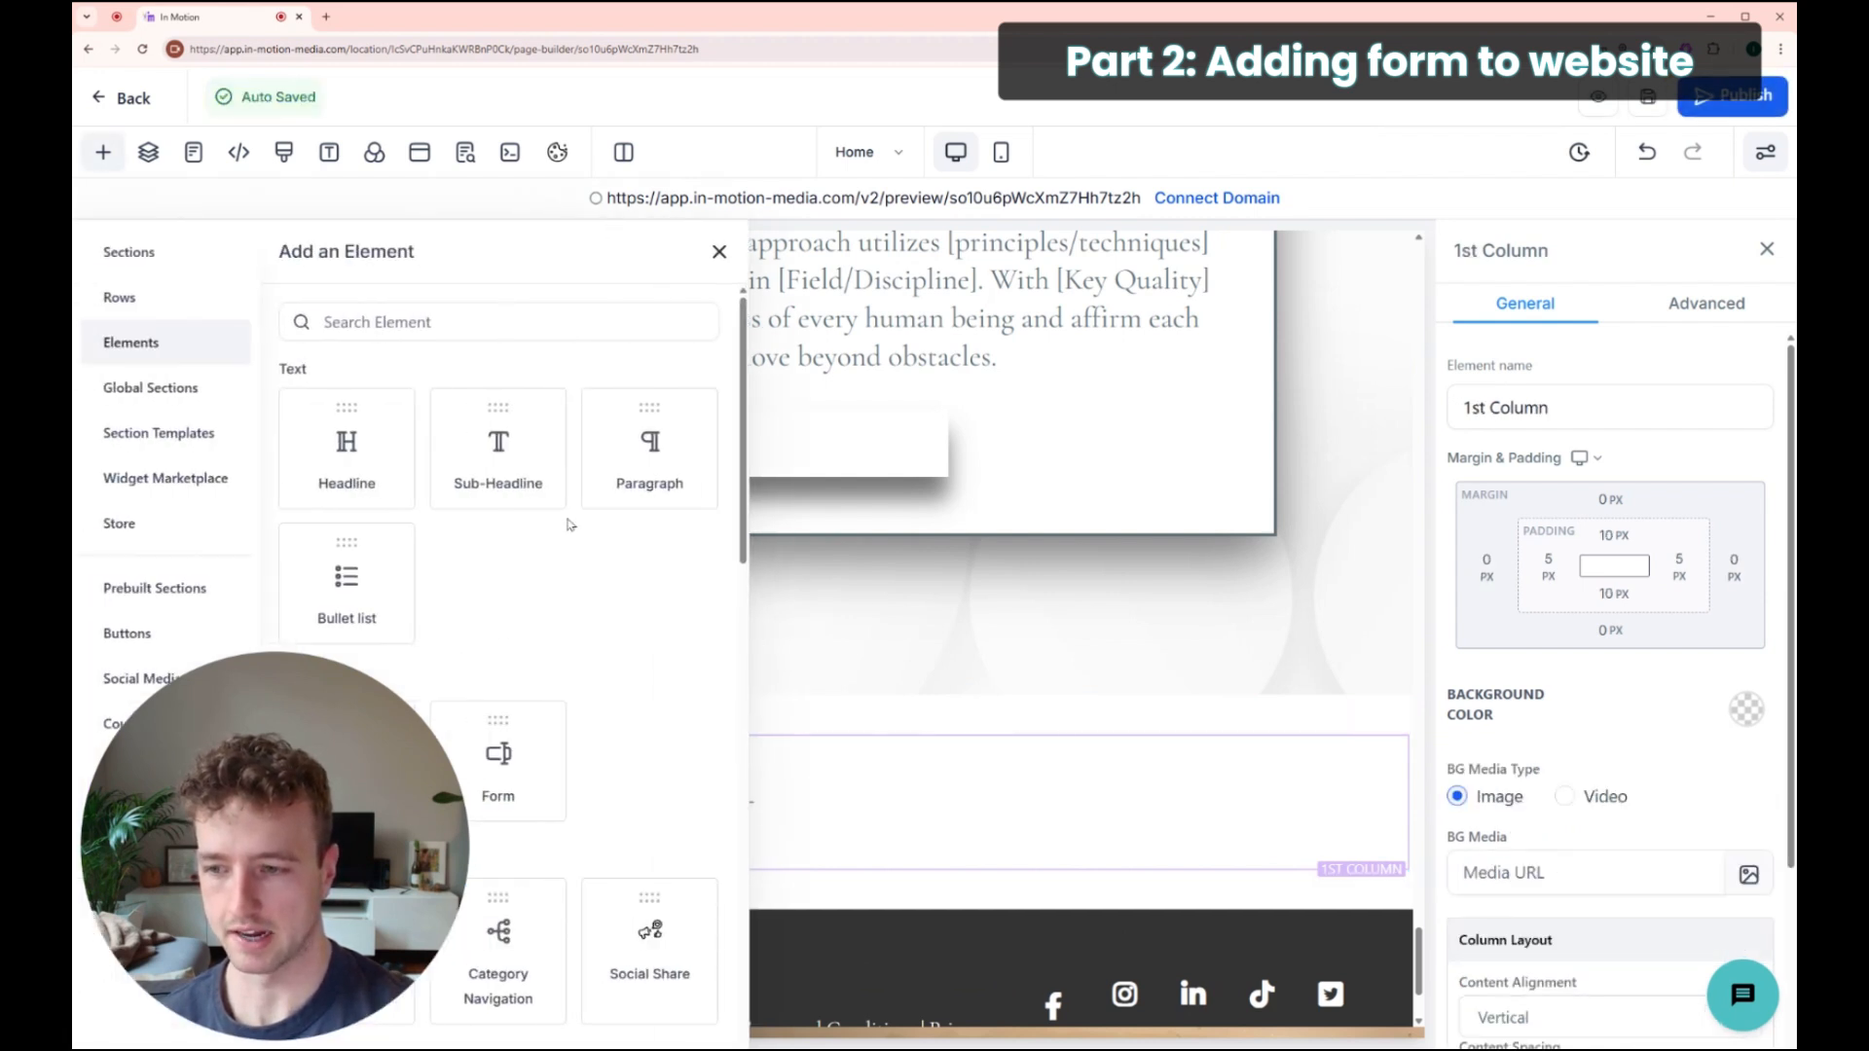
{"action": "scroll", "coordinate": [569, 523], "scroll_direction": "down", "scroll_amount": 3}
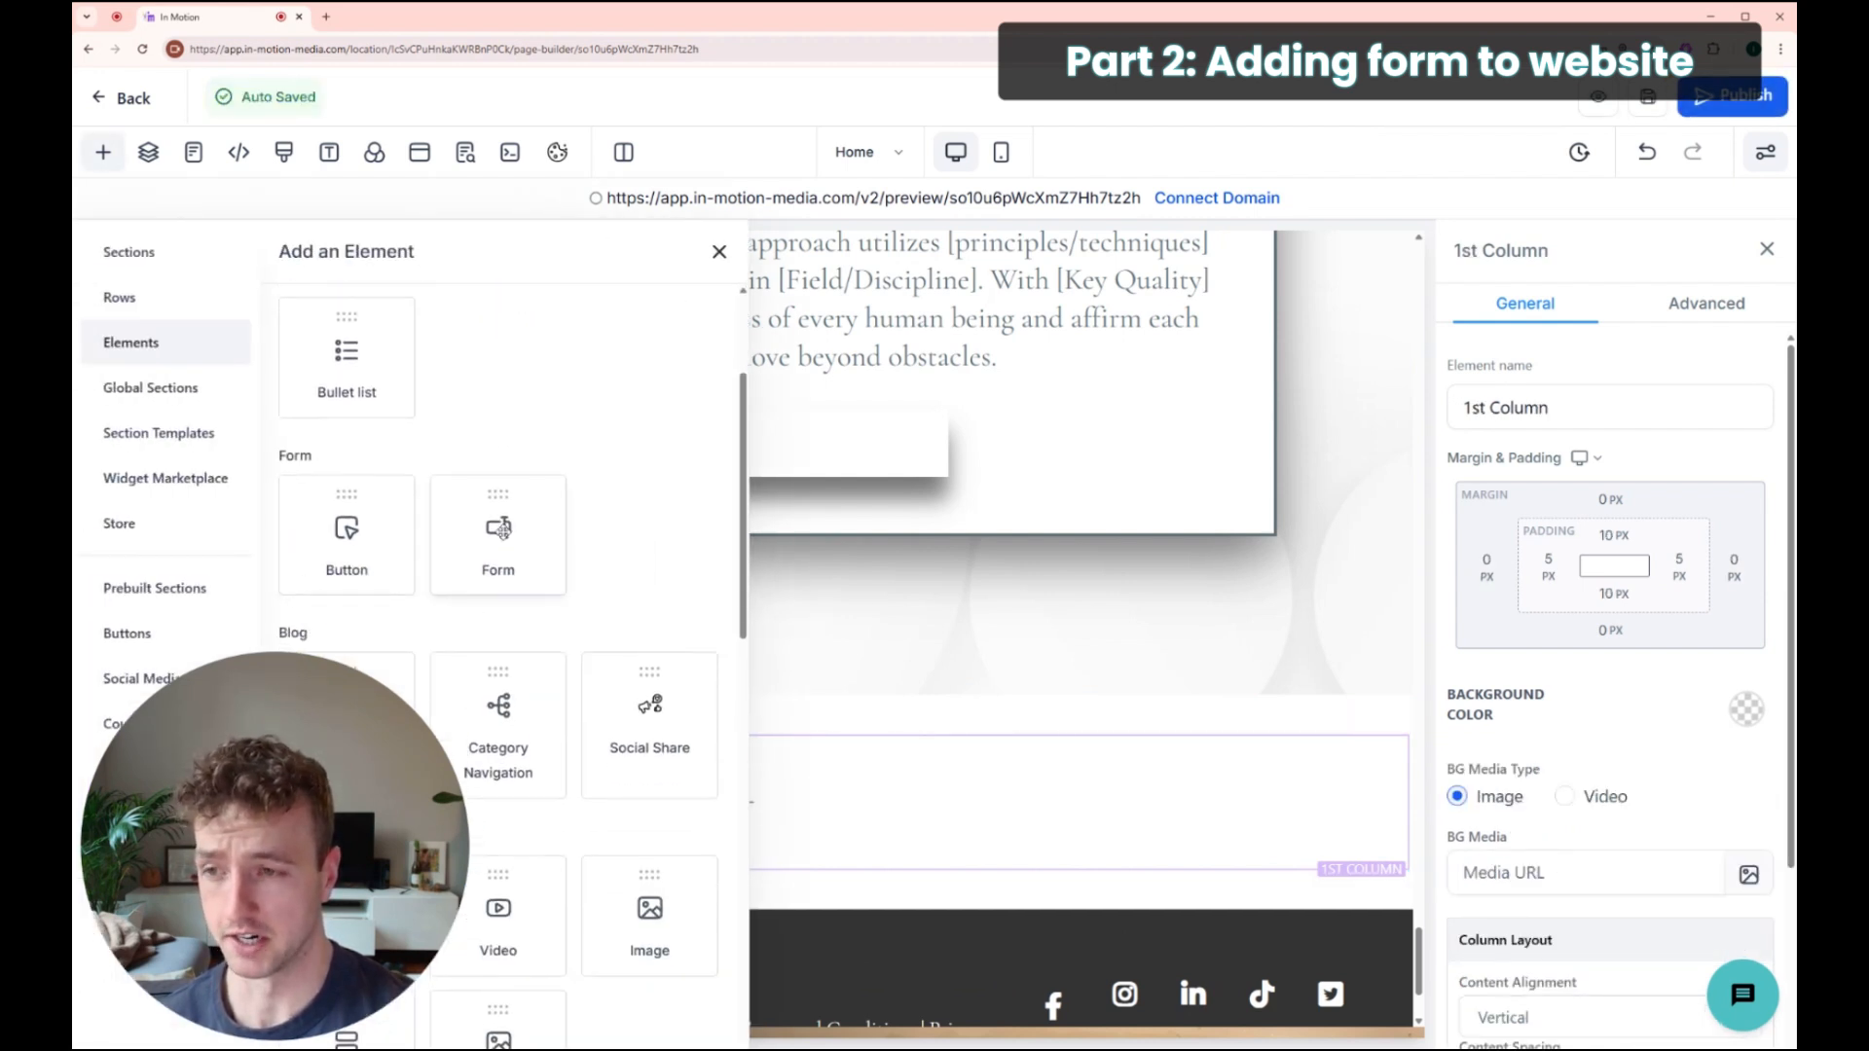
{"action": "left_click", "coordinate": [502, 531]}
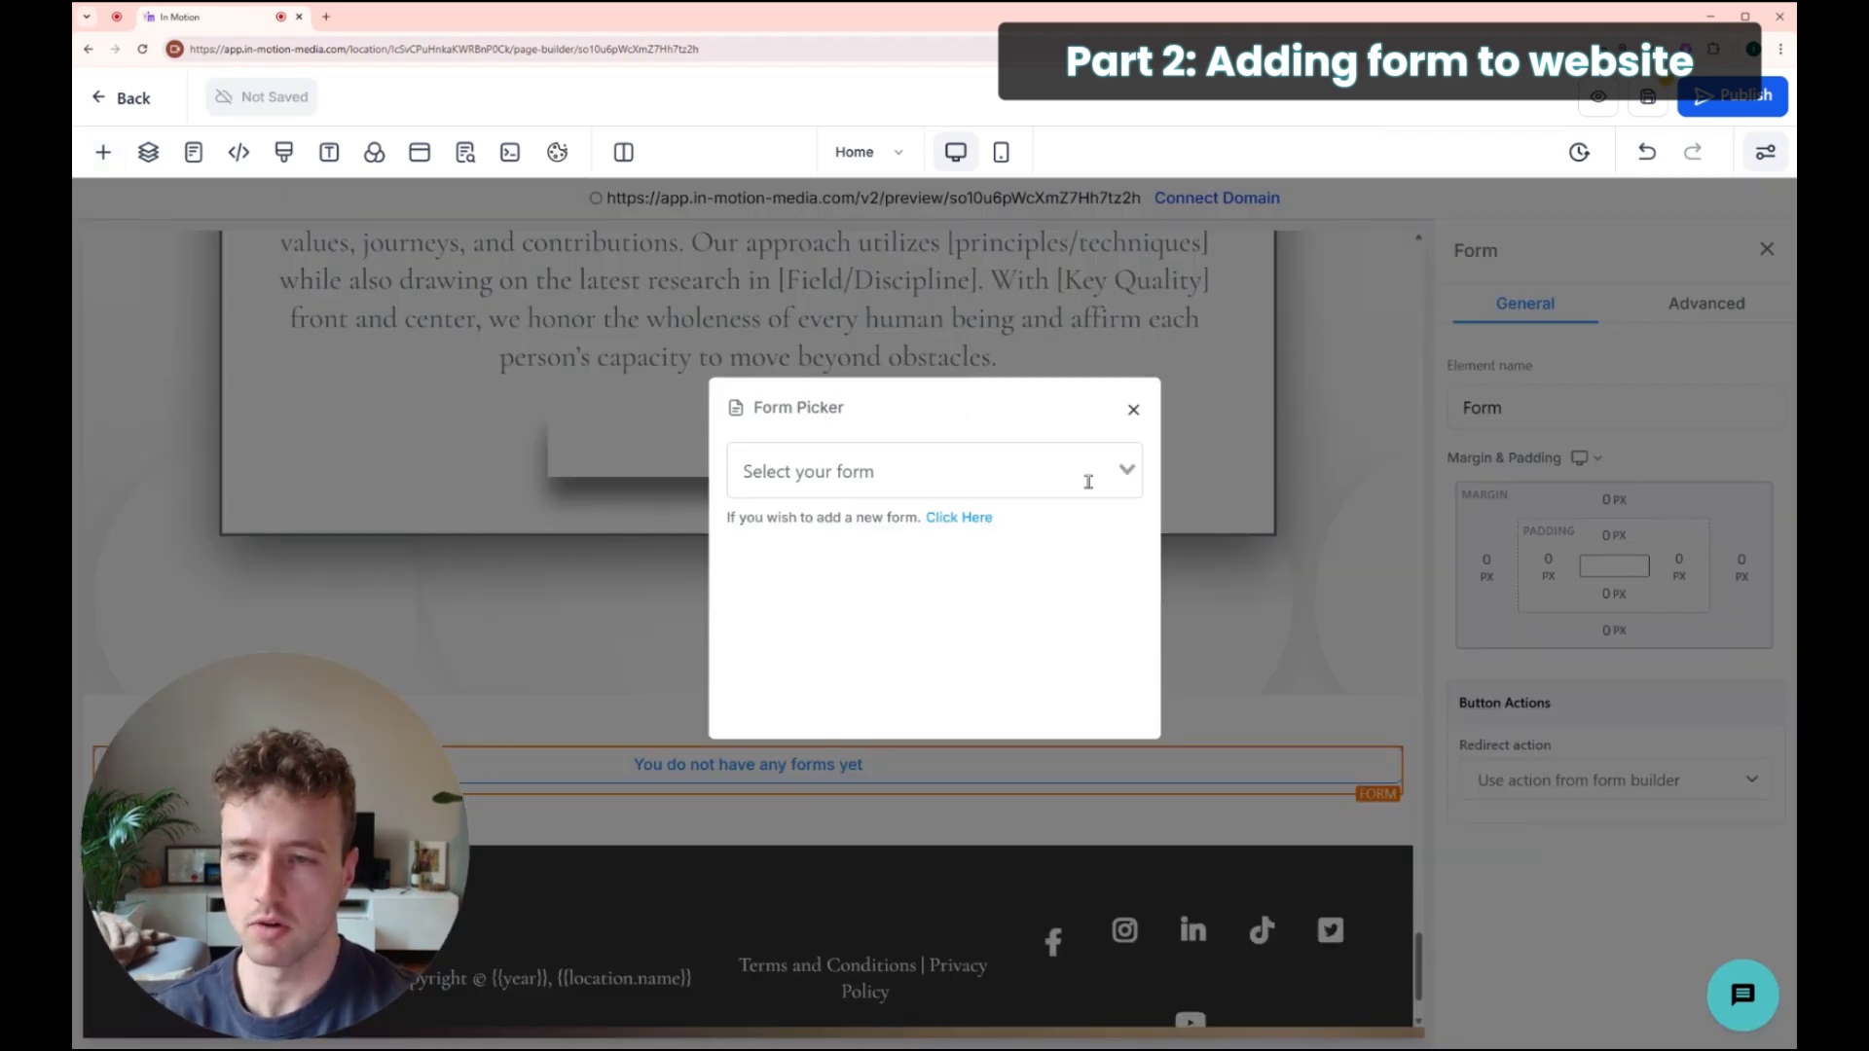
Step: Choose Newsletter Sign Up in the Form Picker and check it on the page
{"action": "left_click", "coordinate": [873, 471]}
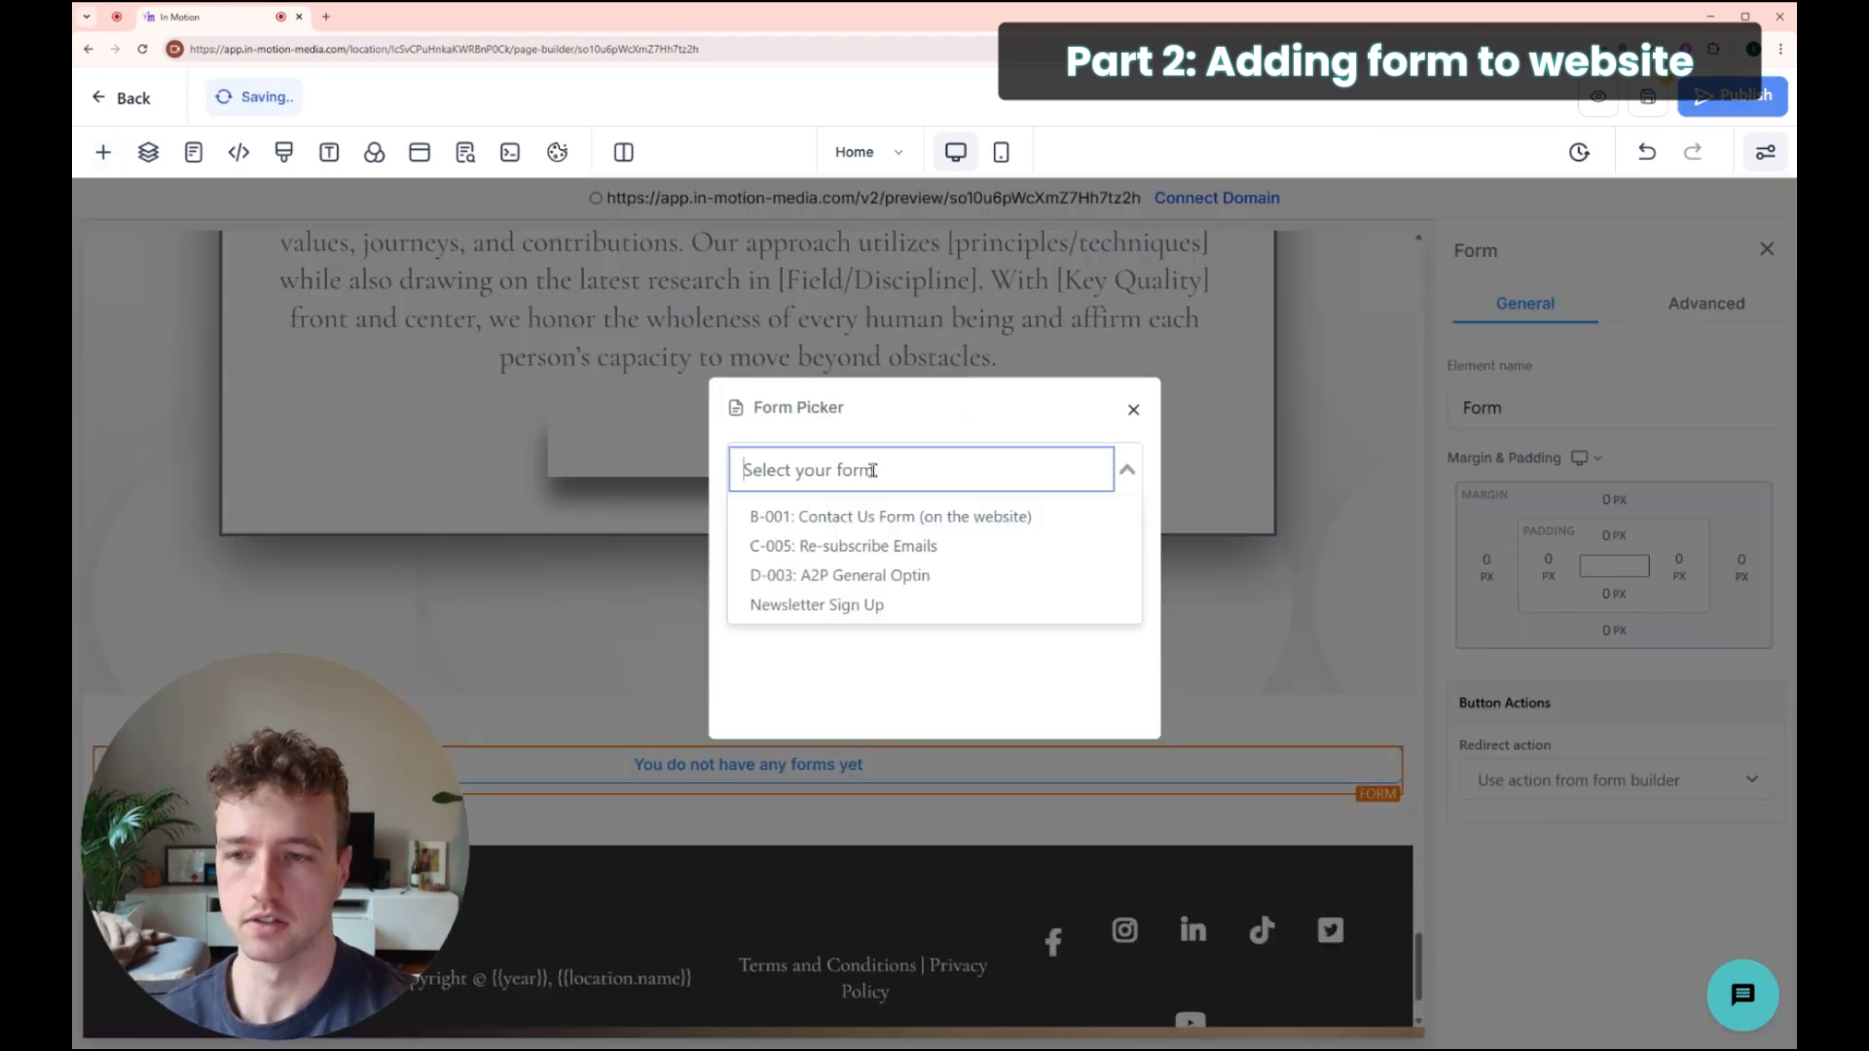
{"action": "left_click", "coordinate": [847, 609]}
{"action": "scroll", "coordinate": [857, 545], "scroll_direction": "down", "scroll_amount": 5}
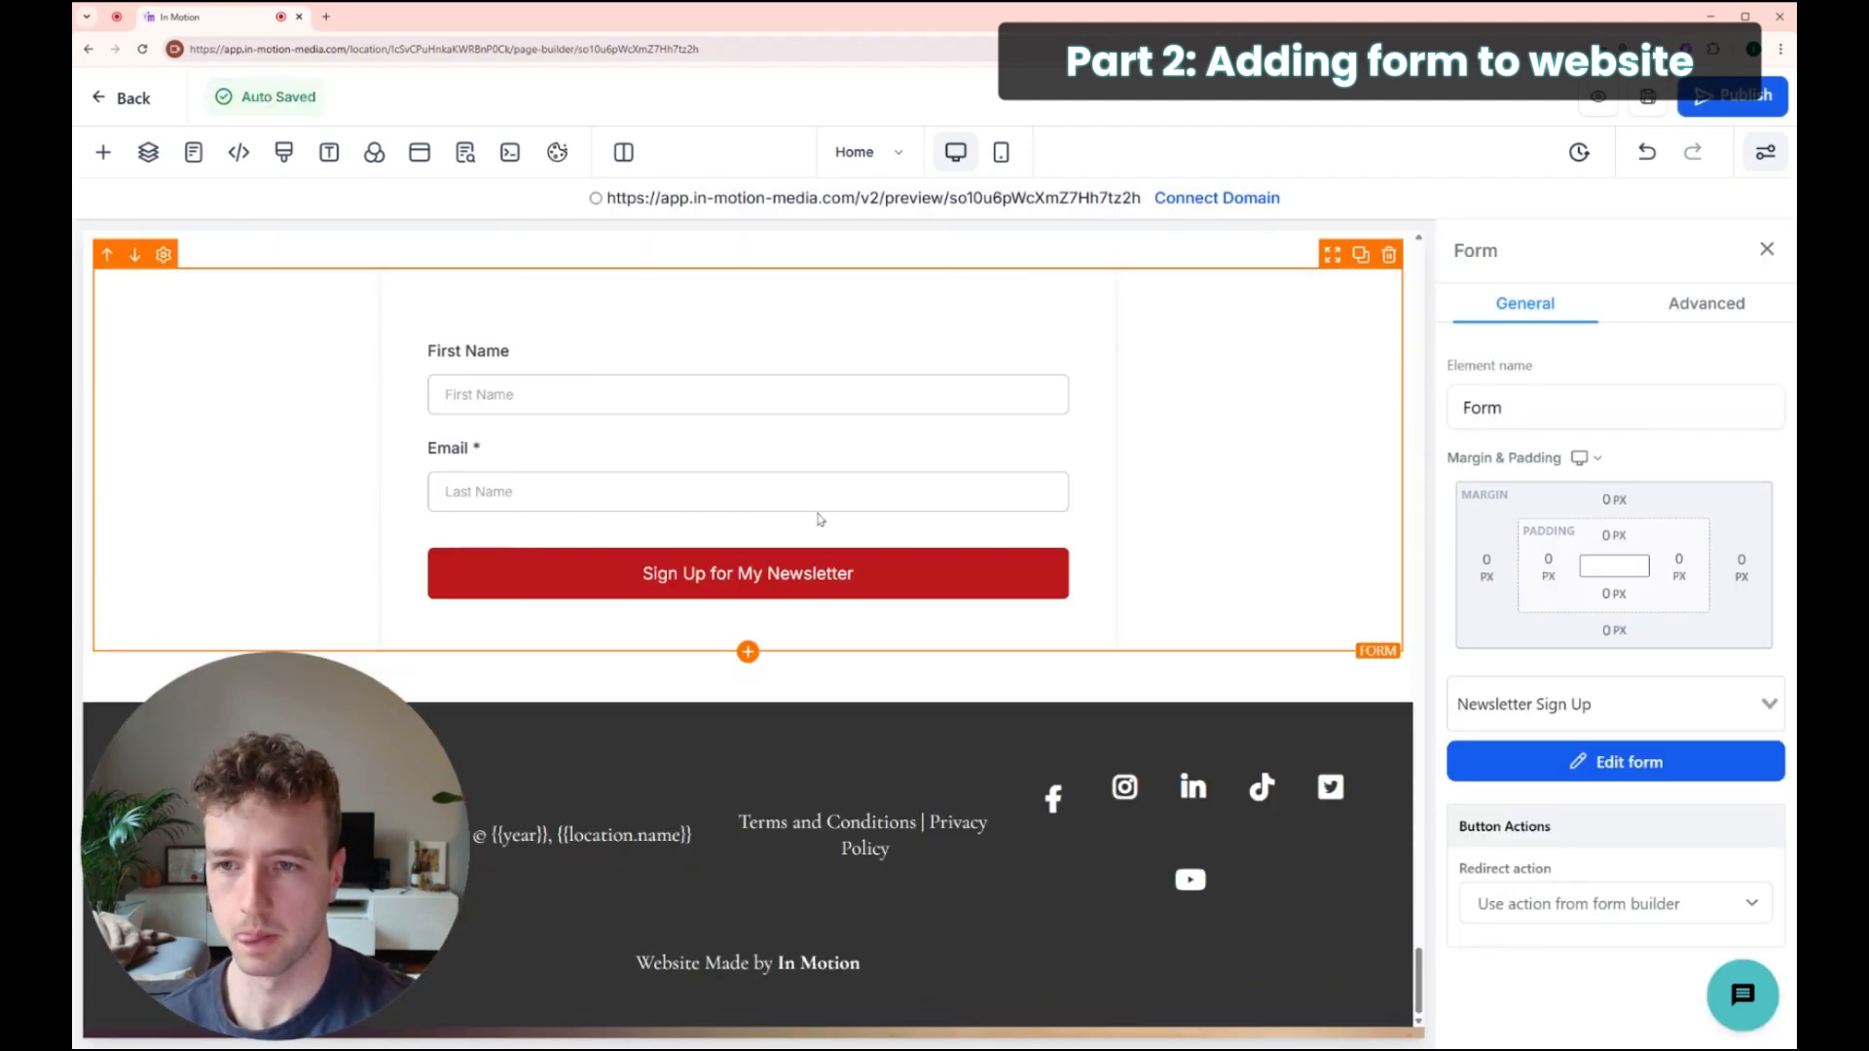
{"action": "scroll", "coordinate": [821, 519], "scroll_direction": "up", "scroll_amount": 1}
{"action": "scroll", "coordinate": [743, 402], "scroll_direction": "up", "scroll_amount": 3}
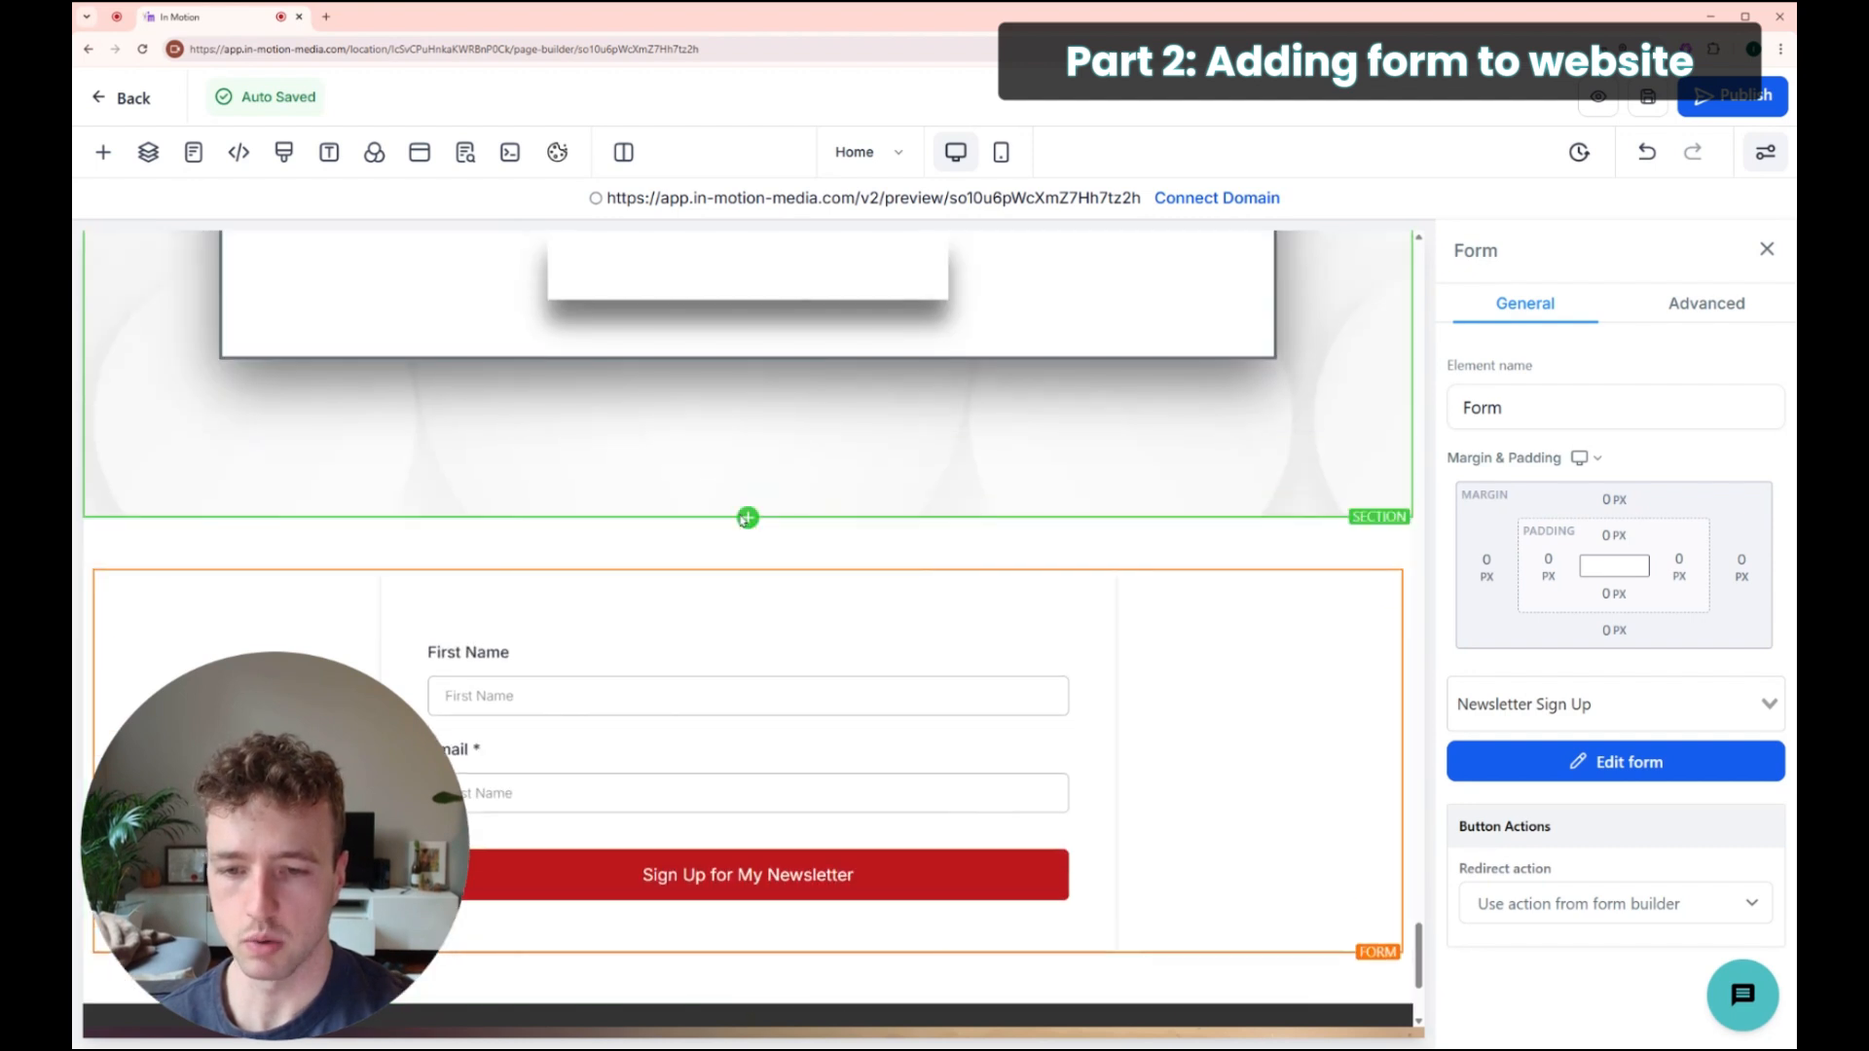
{"action": "scroll", "coordinate": [496, 447], "scroll_direction": "down", "scroll_amount": 2}
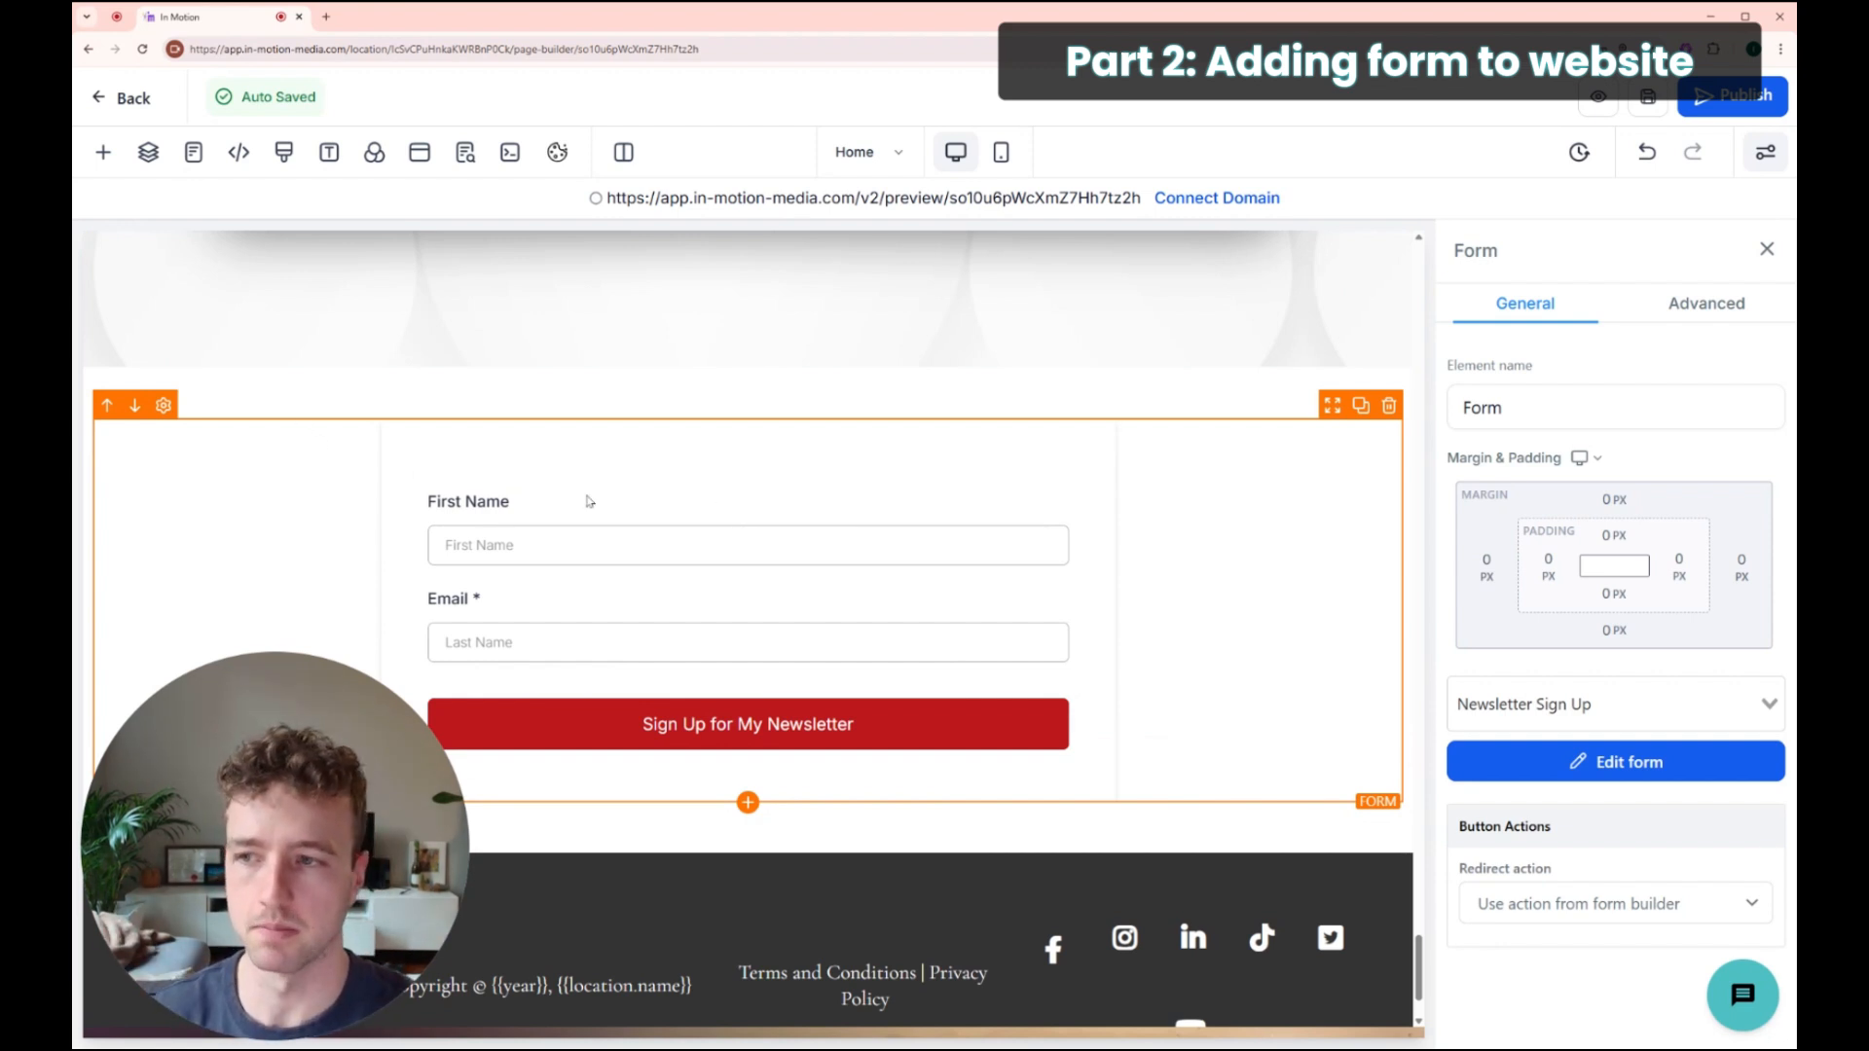
{"action": "scroll", "coordinate": [526, 516], "scroll_direction": "down", "scroll_amount": 1}
{"action": "scroll", "coordinate": [594, 516], "scroll_direction": "up", "scroll_amount": 1}
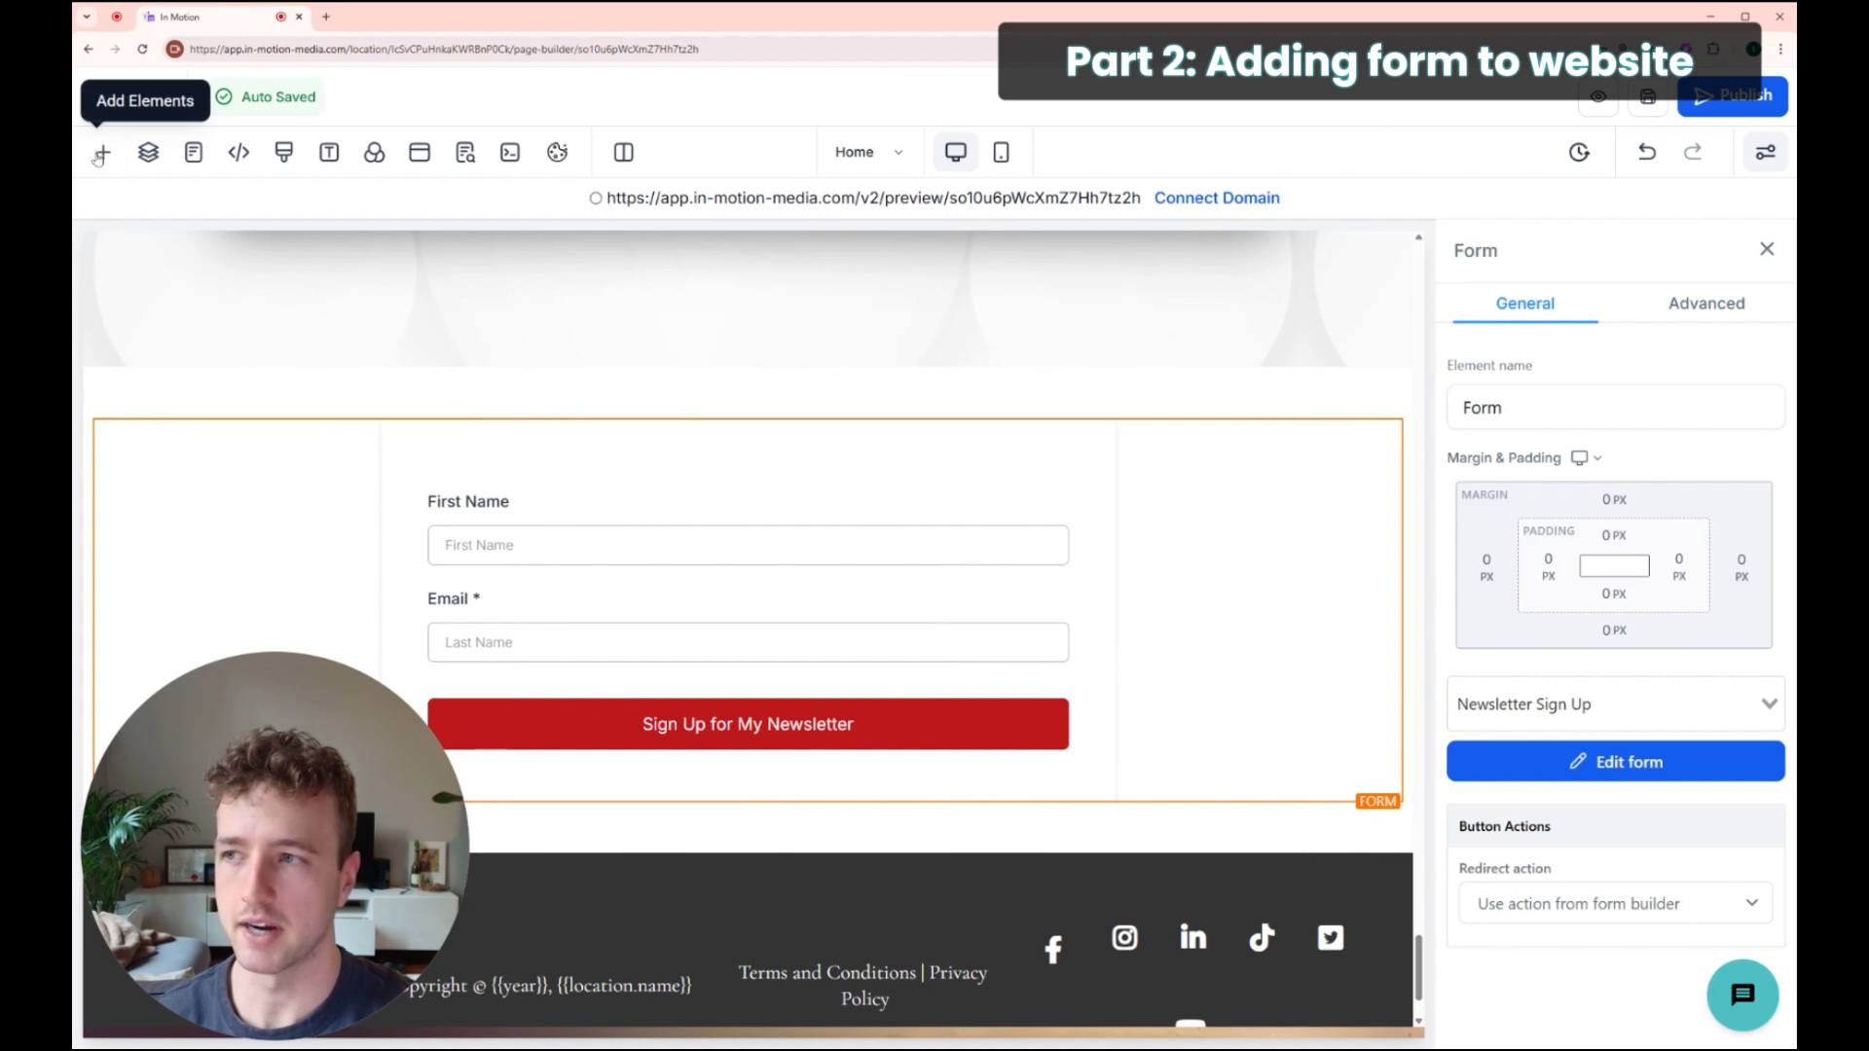
Step: Add a sub-headline above the form reading 'Join my newsletter by signing up below:'
{"action": "left_click", "coordinate": [90, 151]}
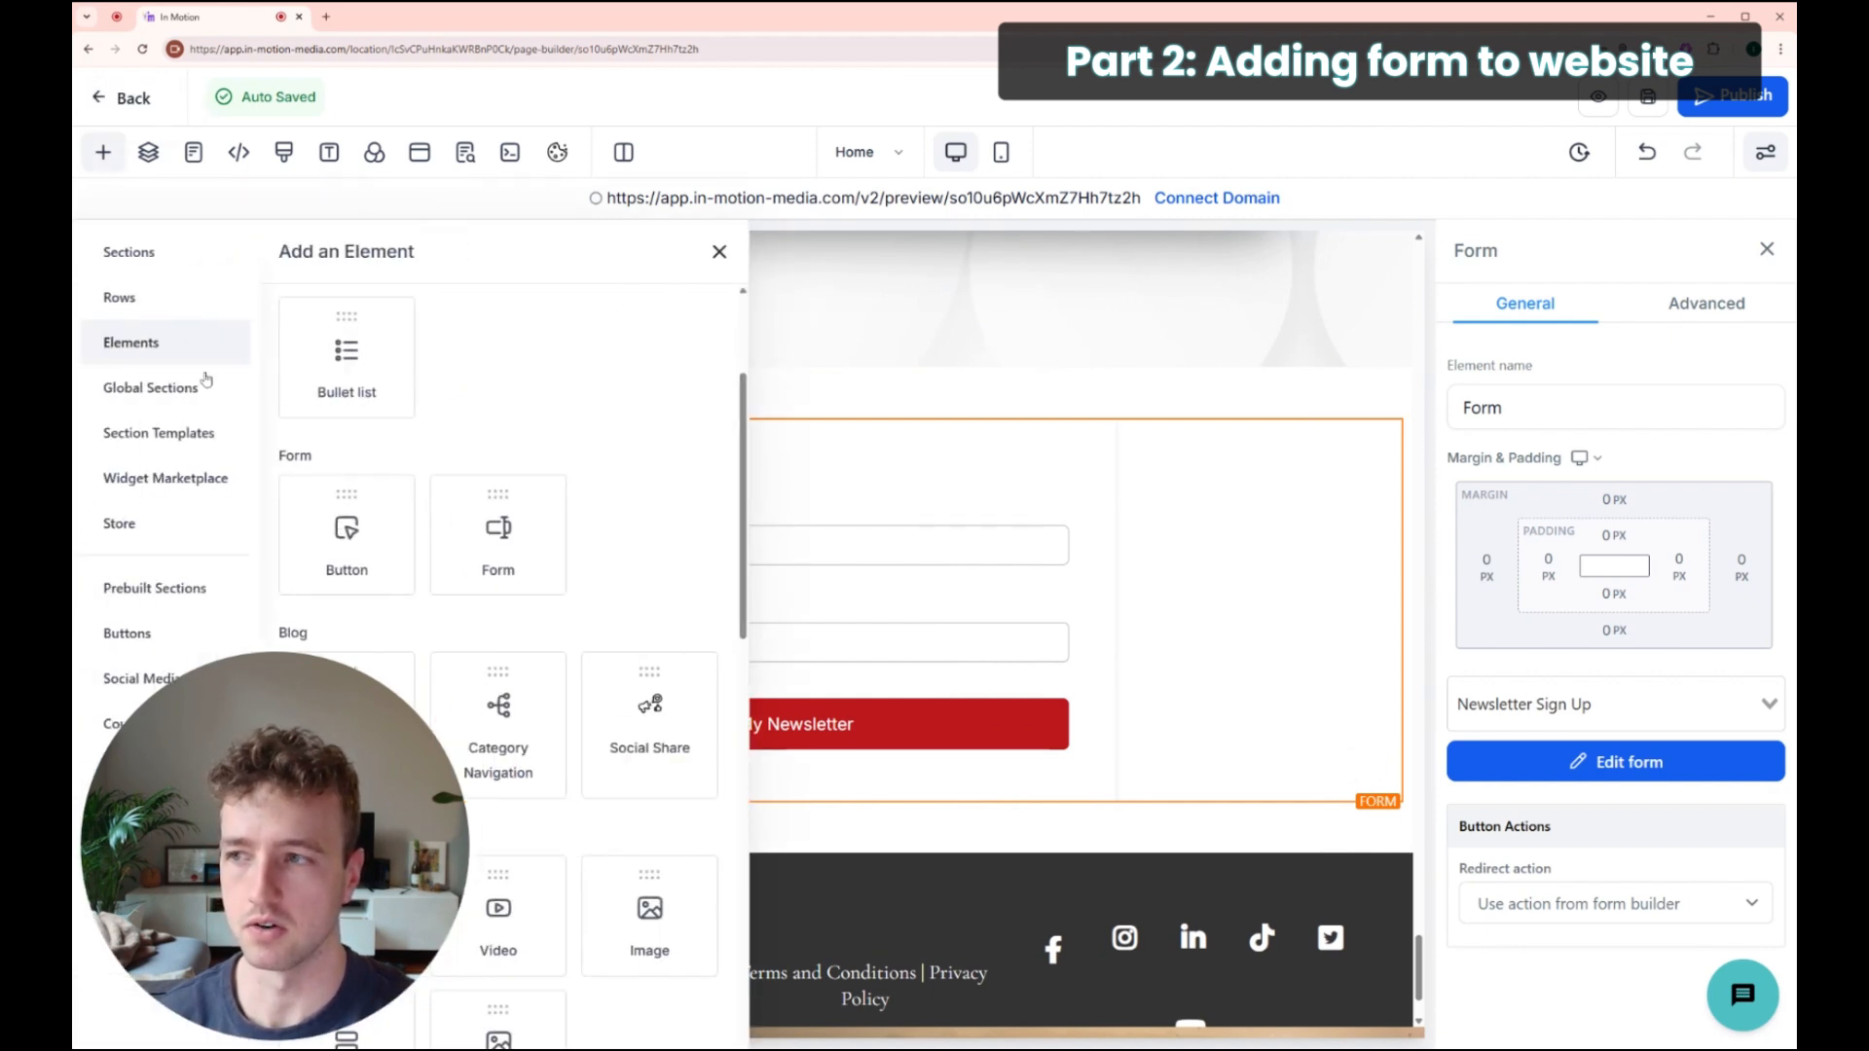
{"action": "scroll", "coordinate": [467, 433], "scroll_direction": "up", "scroll_amount": 3}
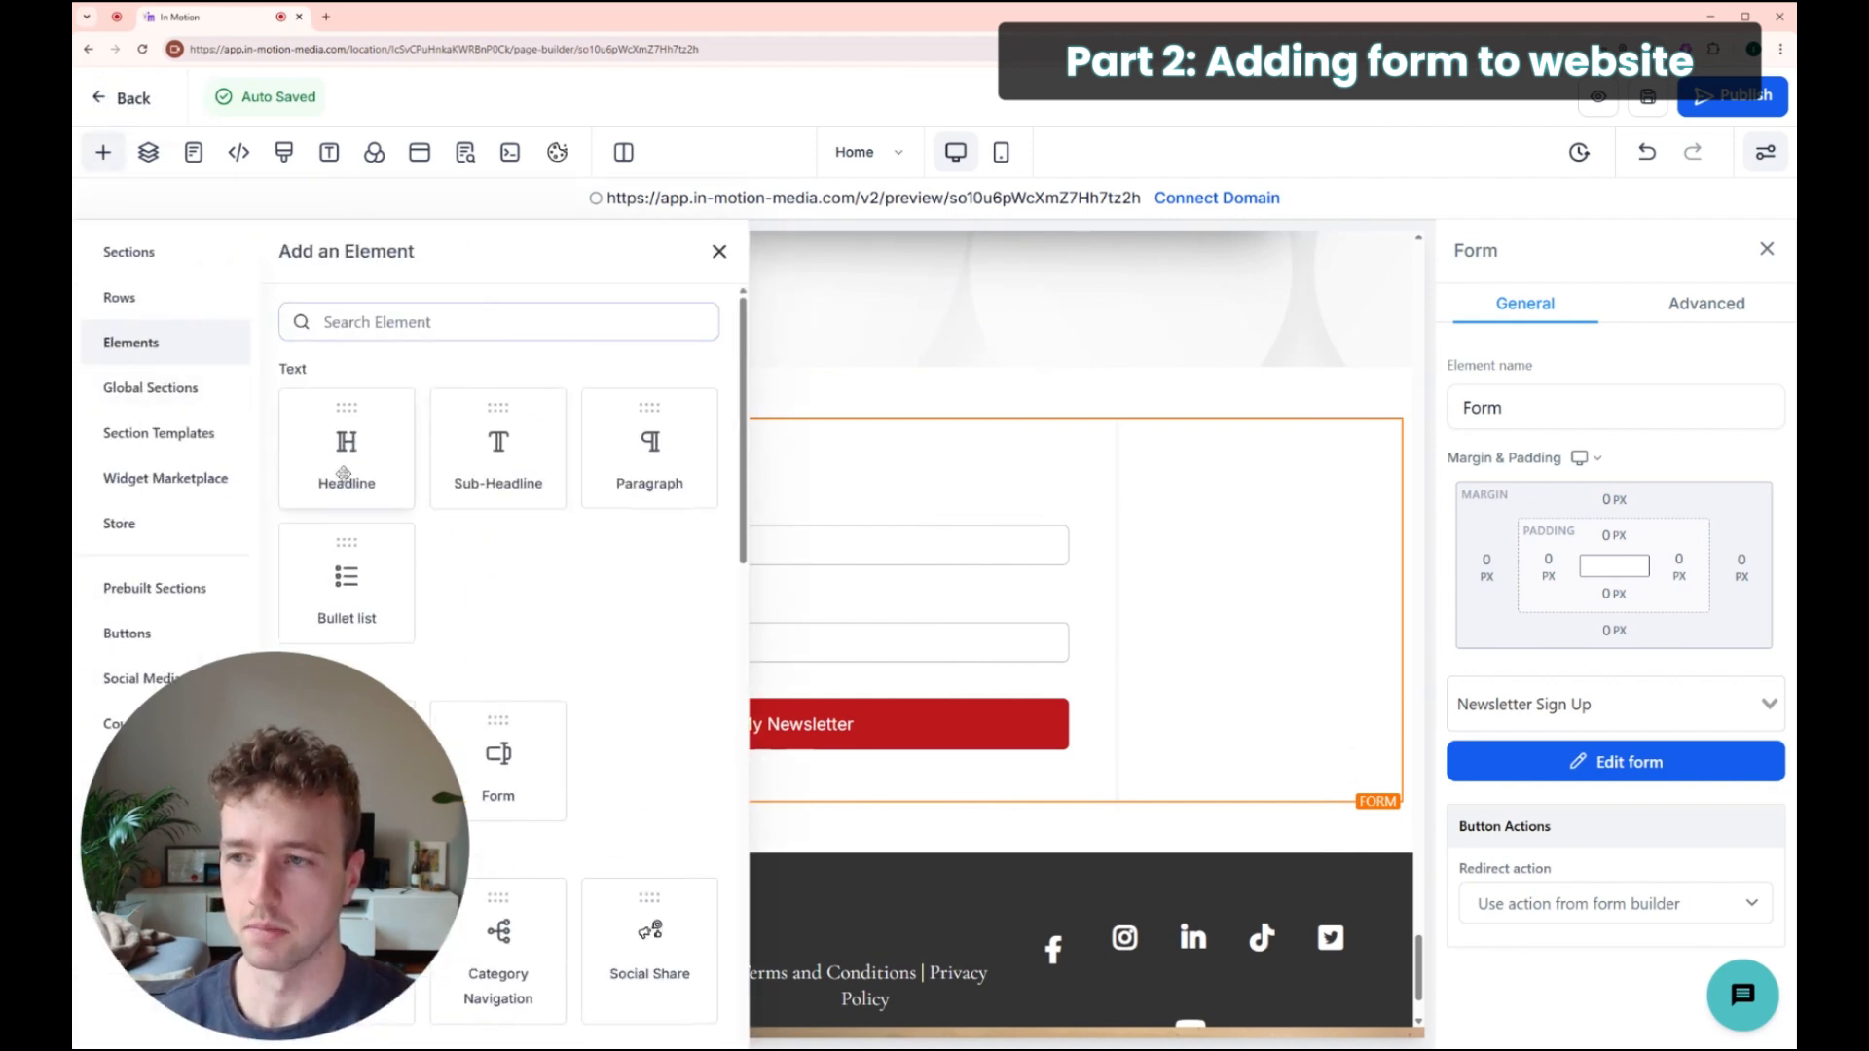
{"action": "left_click_drag", "start_coordinate": [484, 440], "coordinate": [492, 442]}
{"action": "left_click_drag", "start_coordinate": [902, 435], "coordinate": [564, 431]}
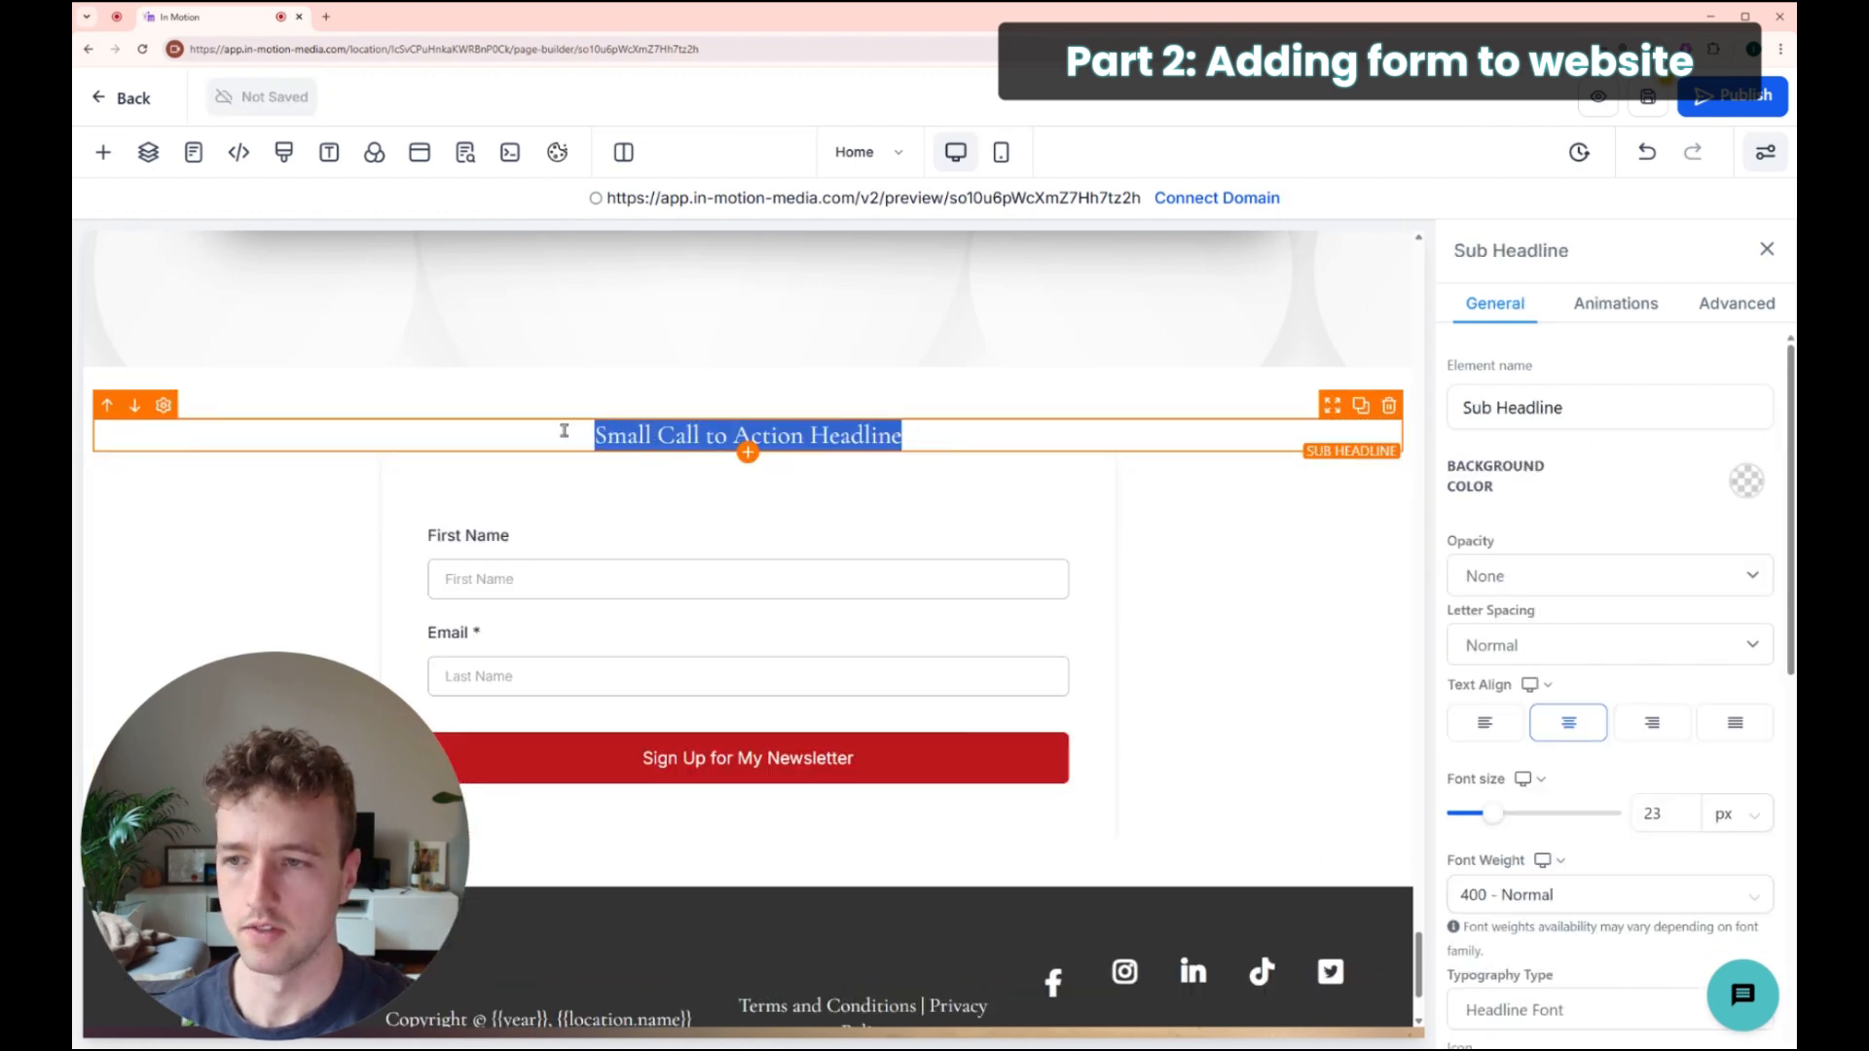
{"action": "type", "text": "Joing"}
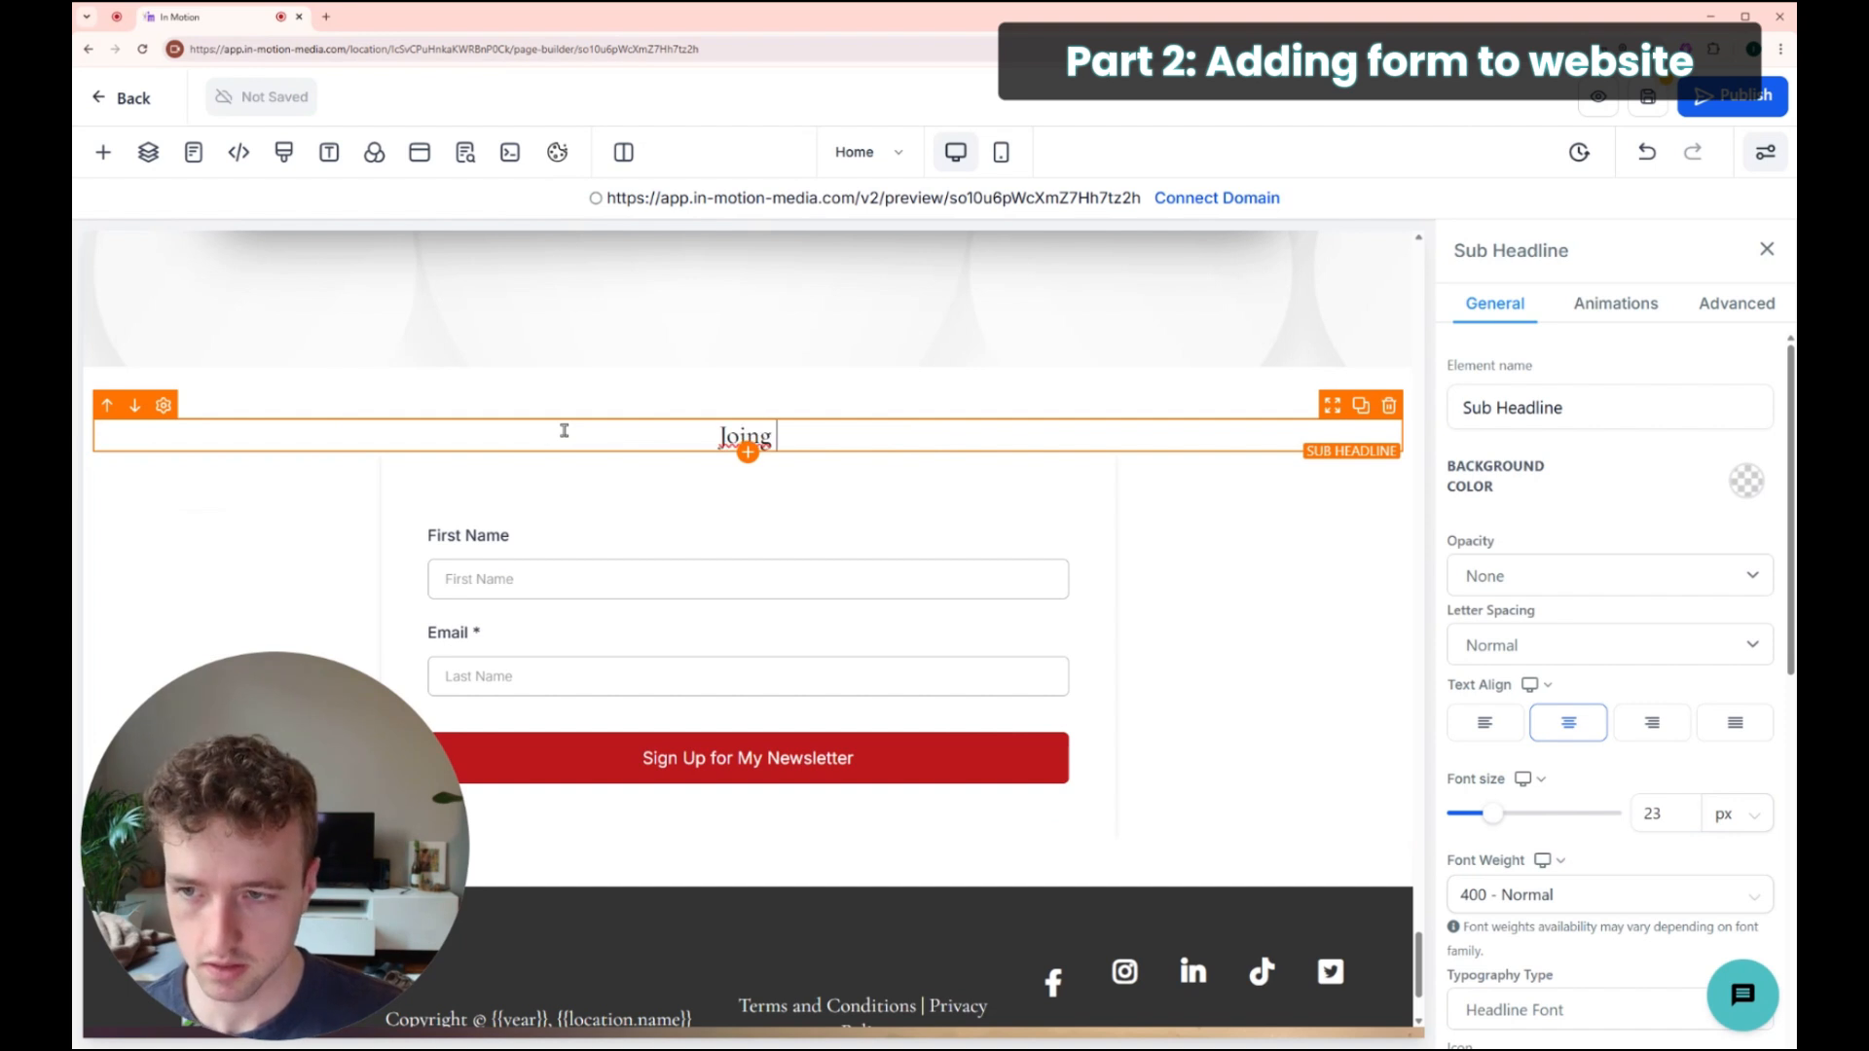
{"action": "key", "text": "BackSpace"}
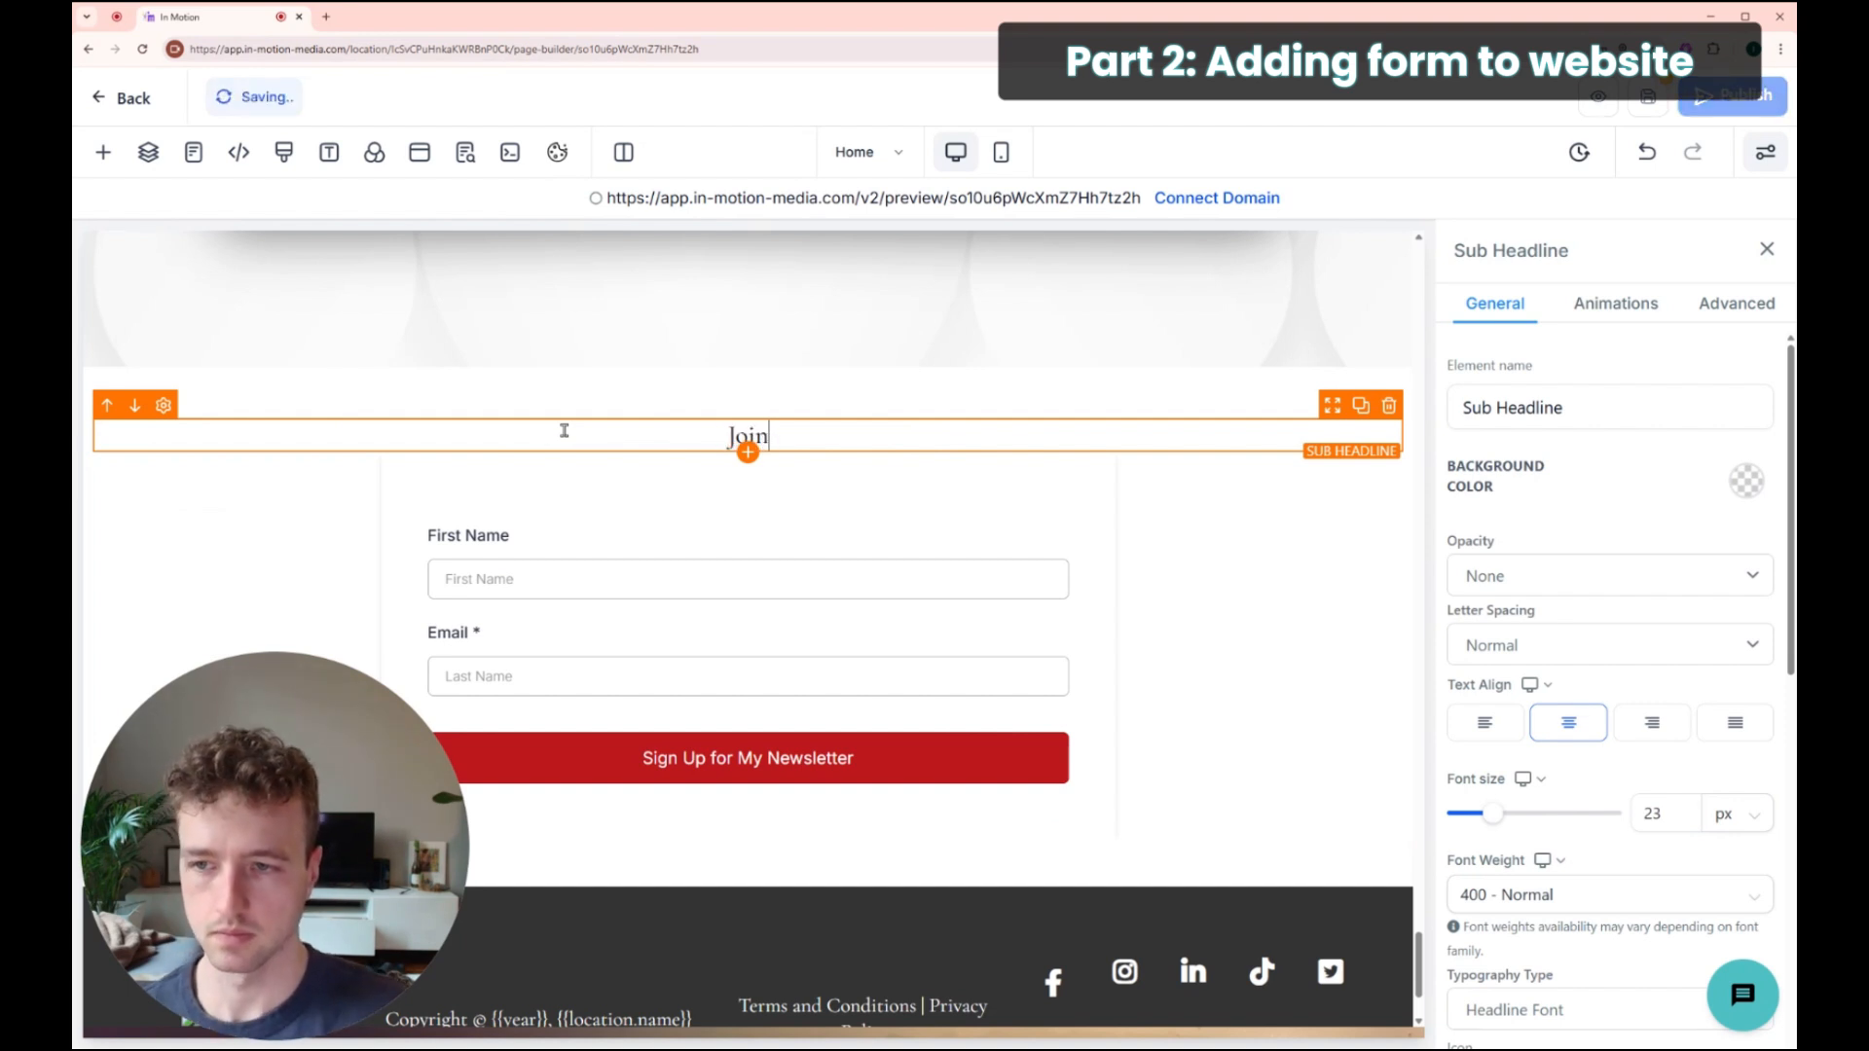
{"action": "type", "text": "my newsl"}
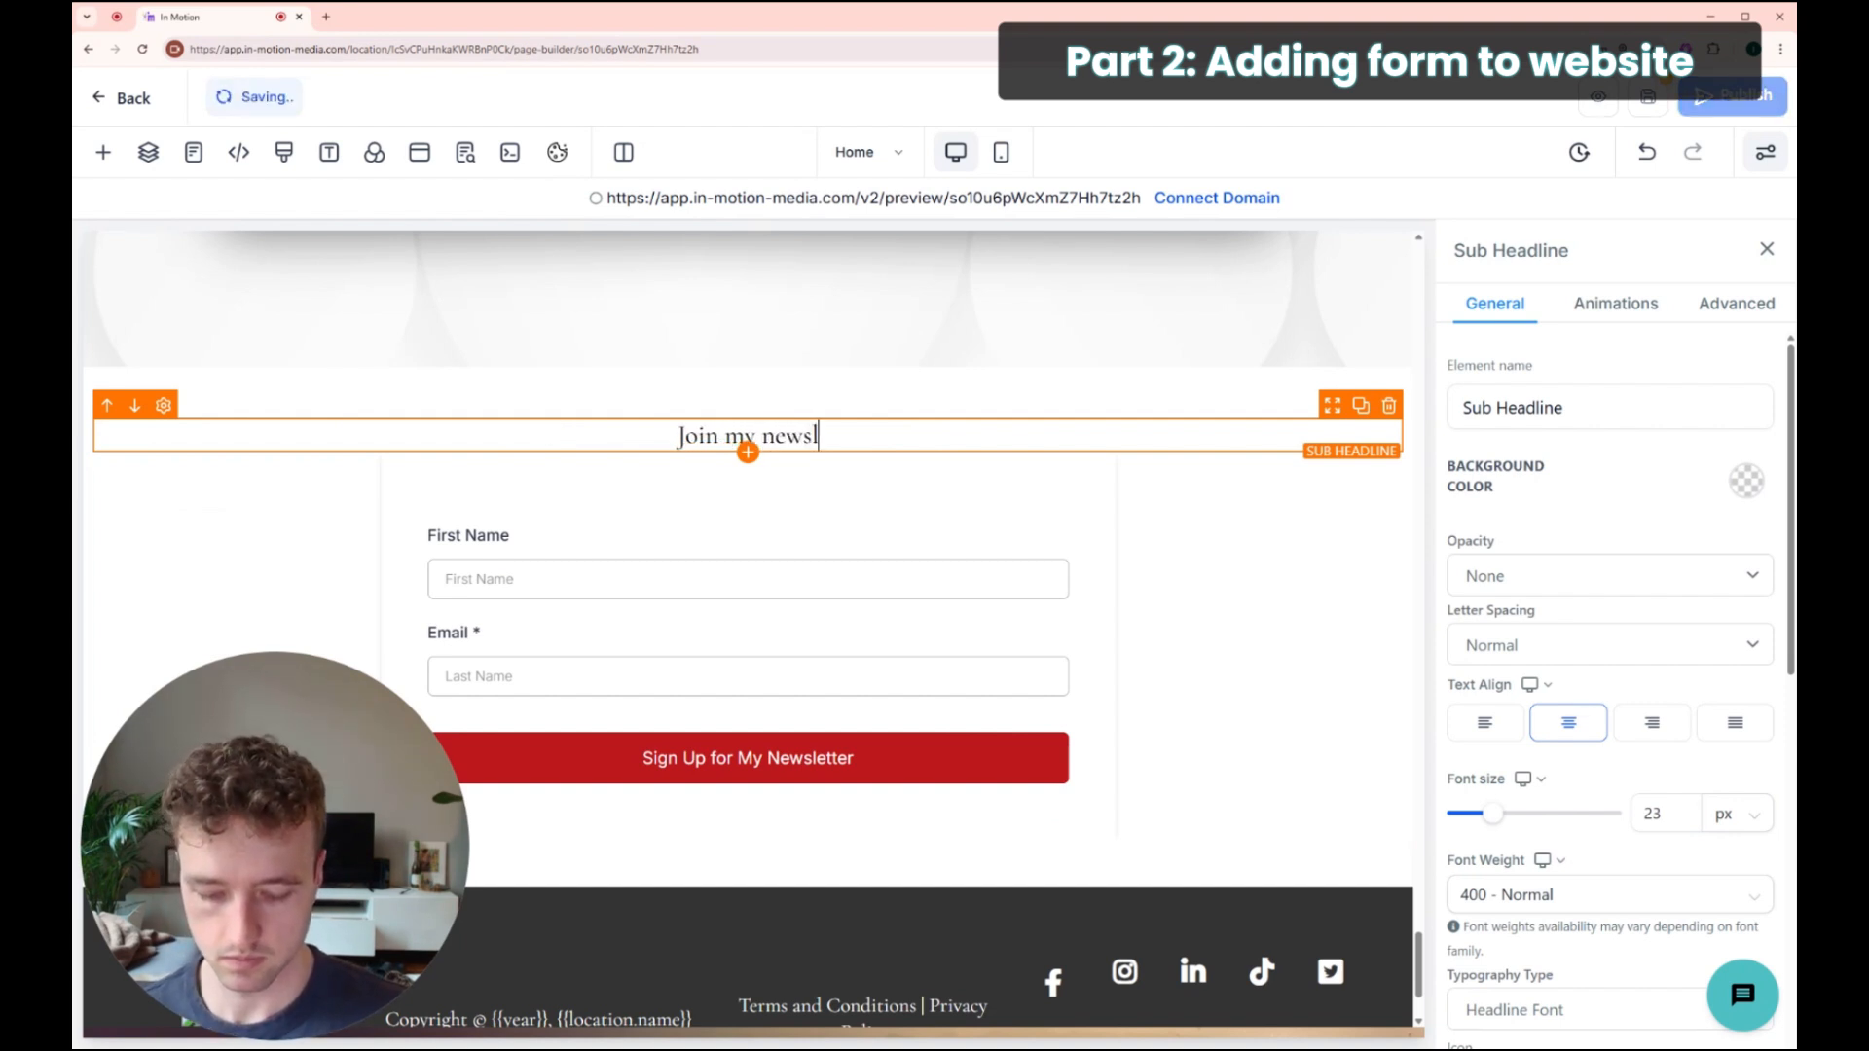
{"action": "type", "text": "etter "}
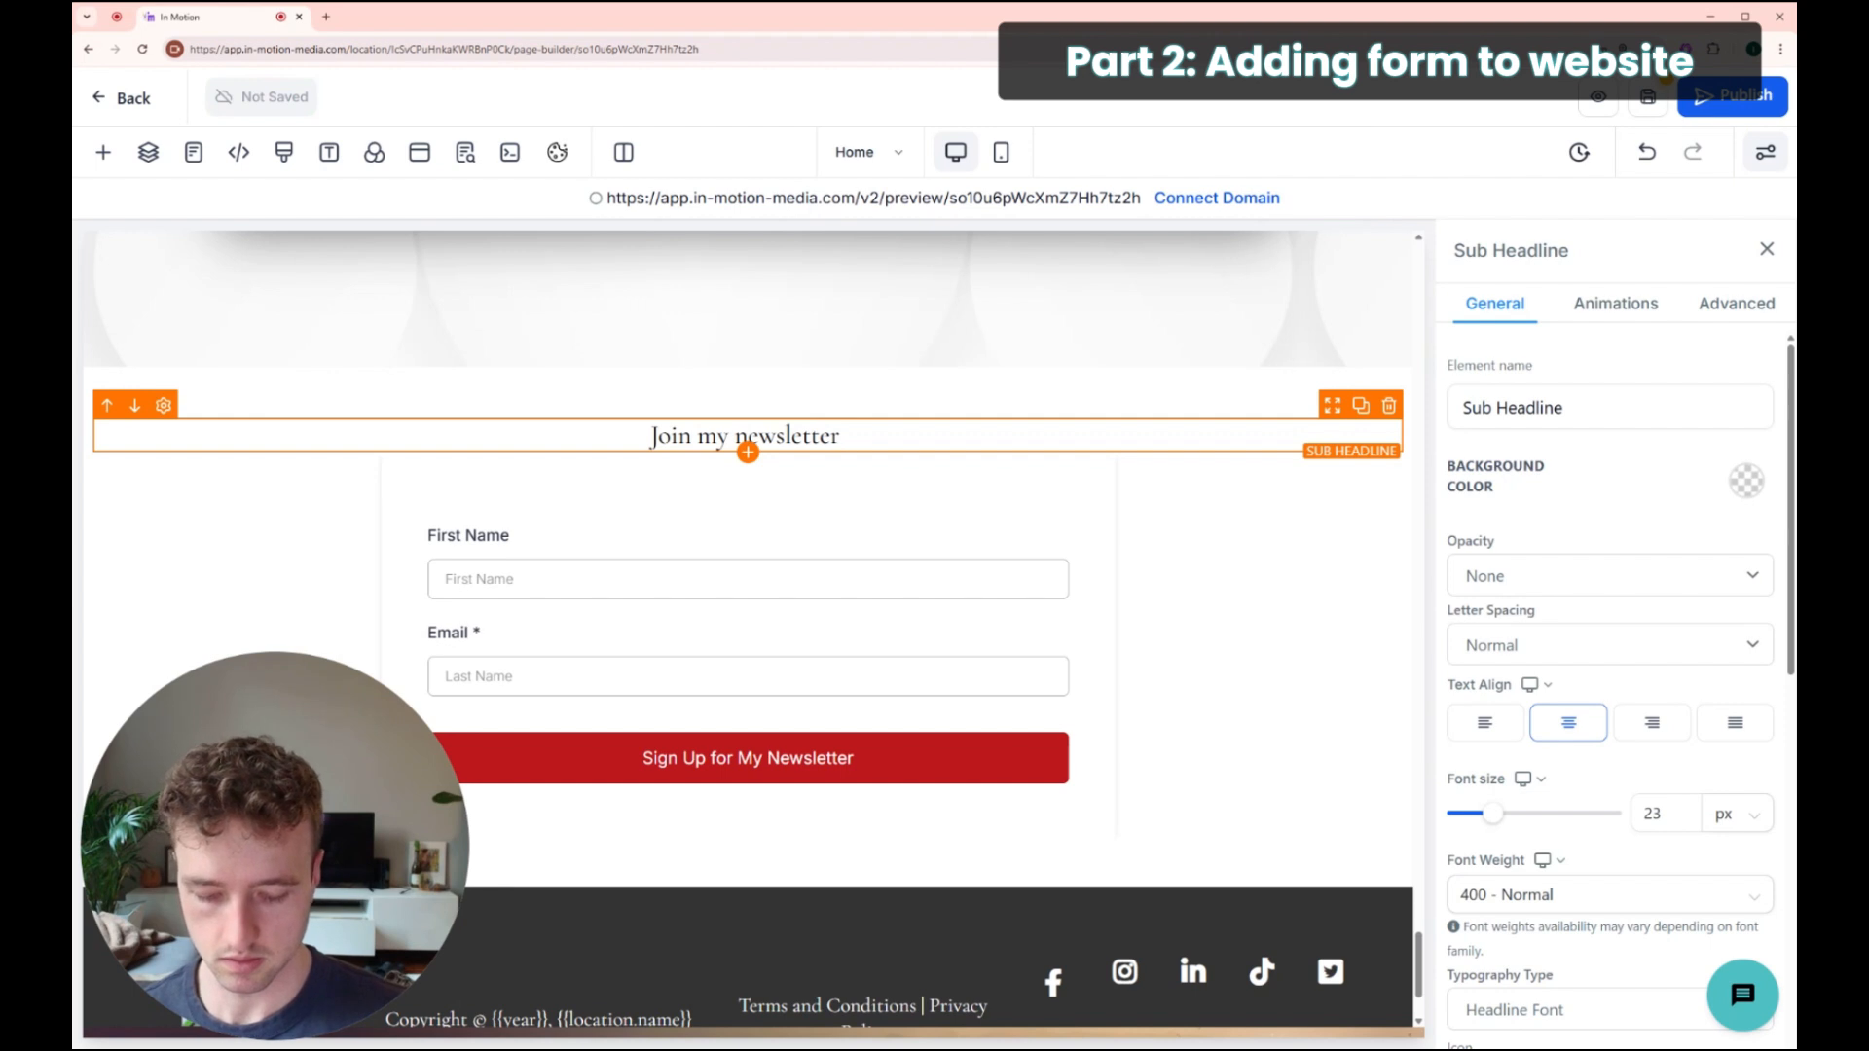
{"action": "type", "text": "by sign"}
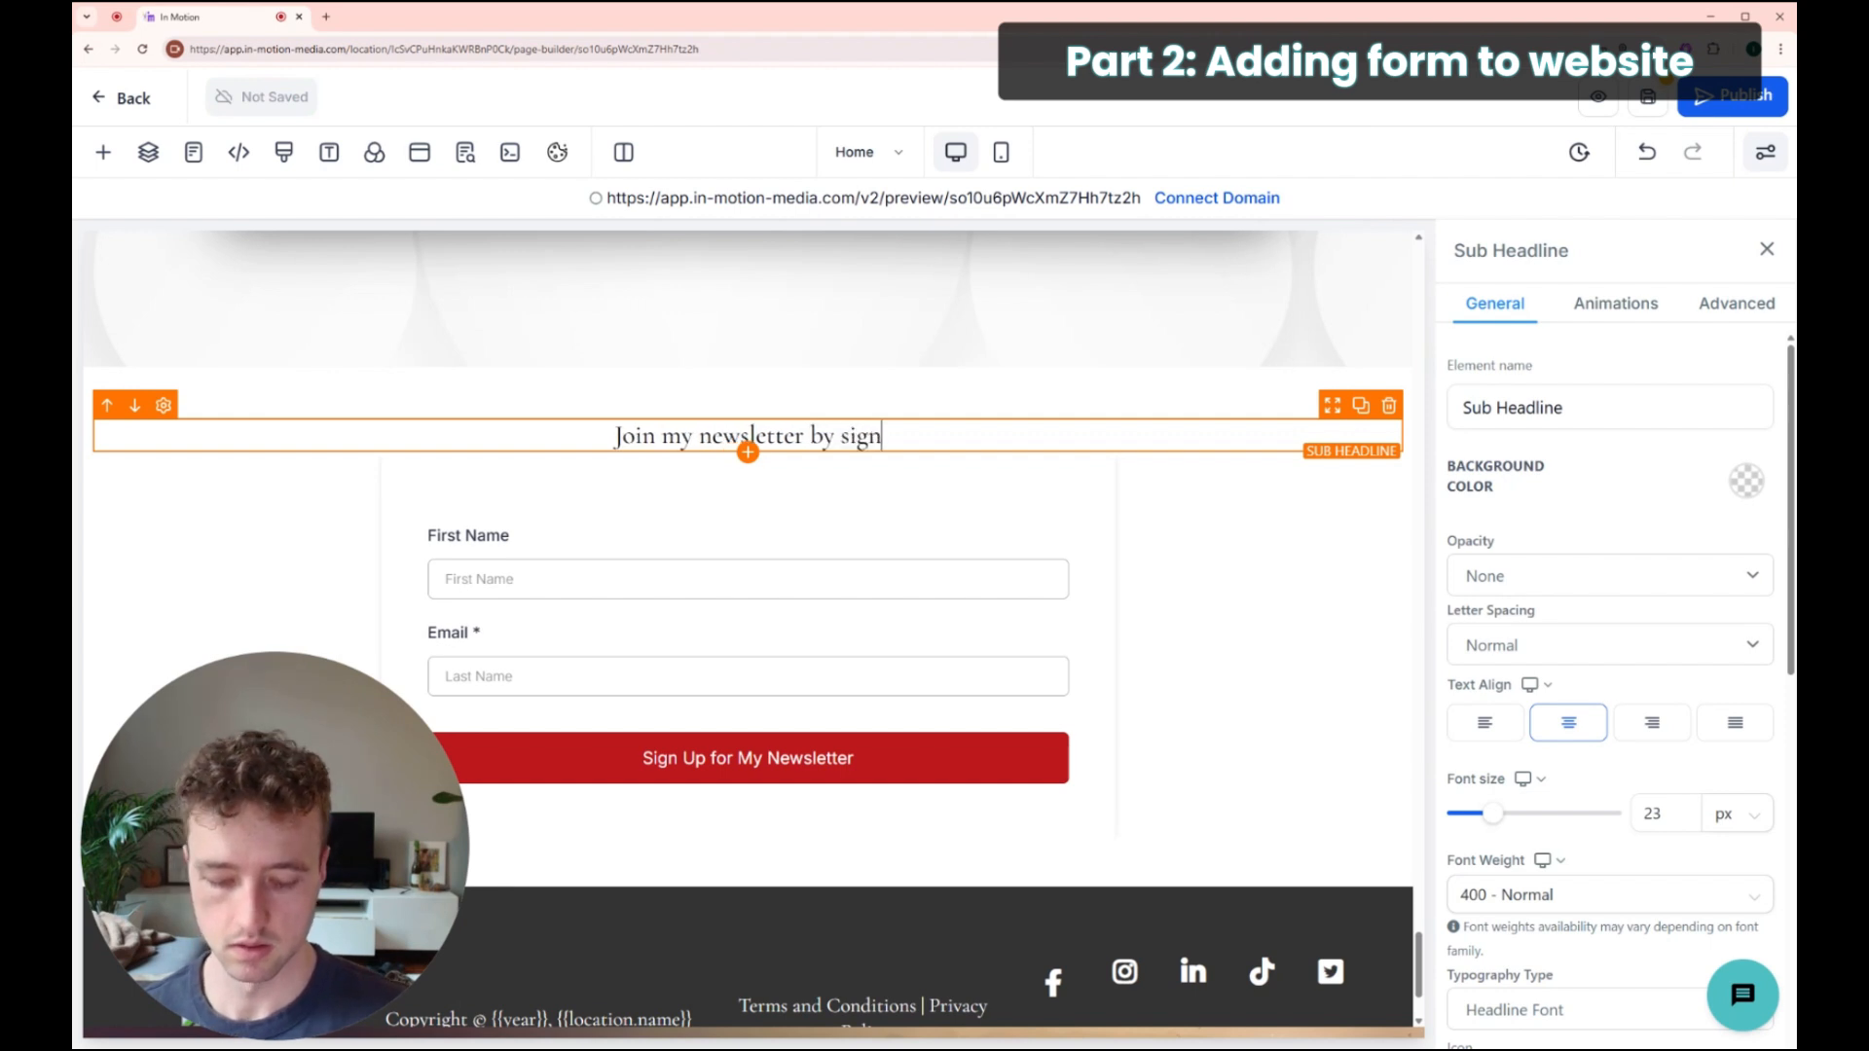
{"action": "type", "text": "ing up below"}
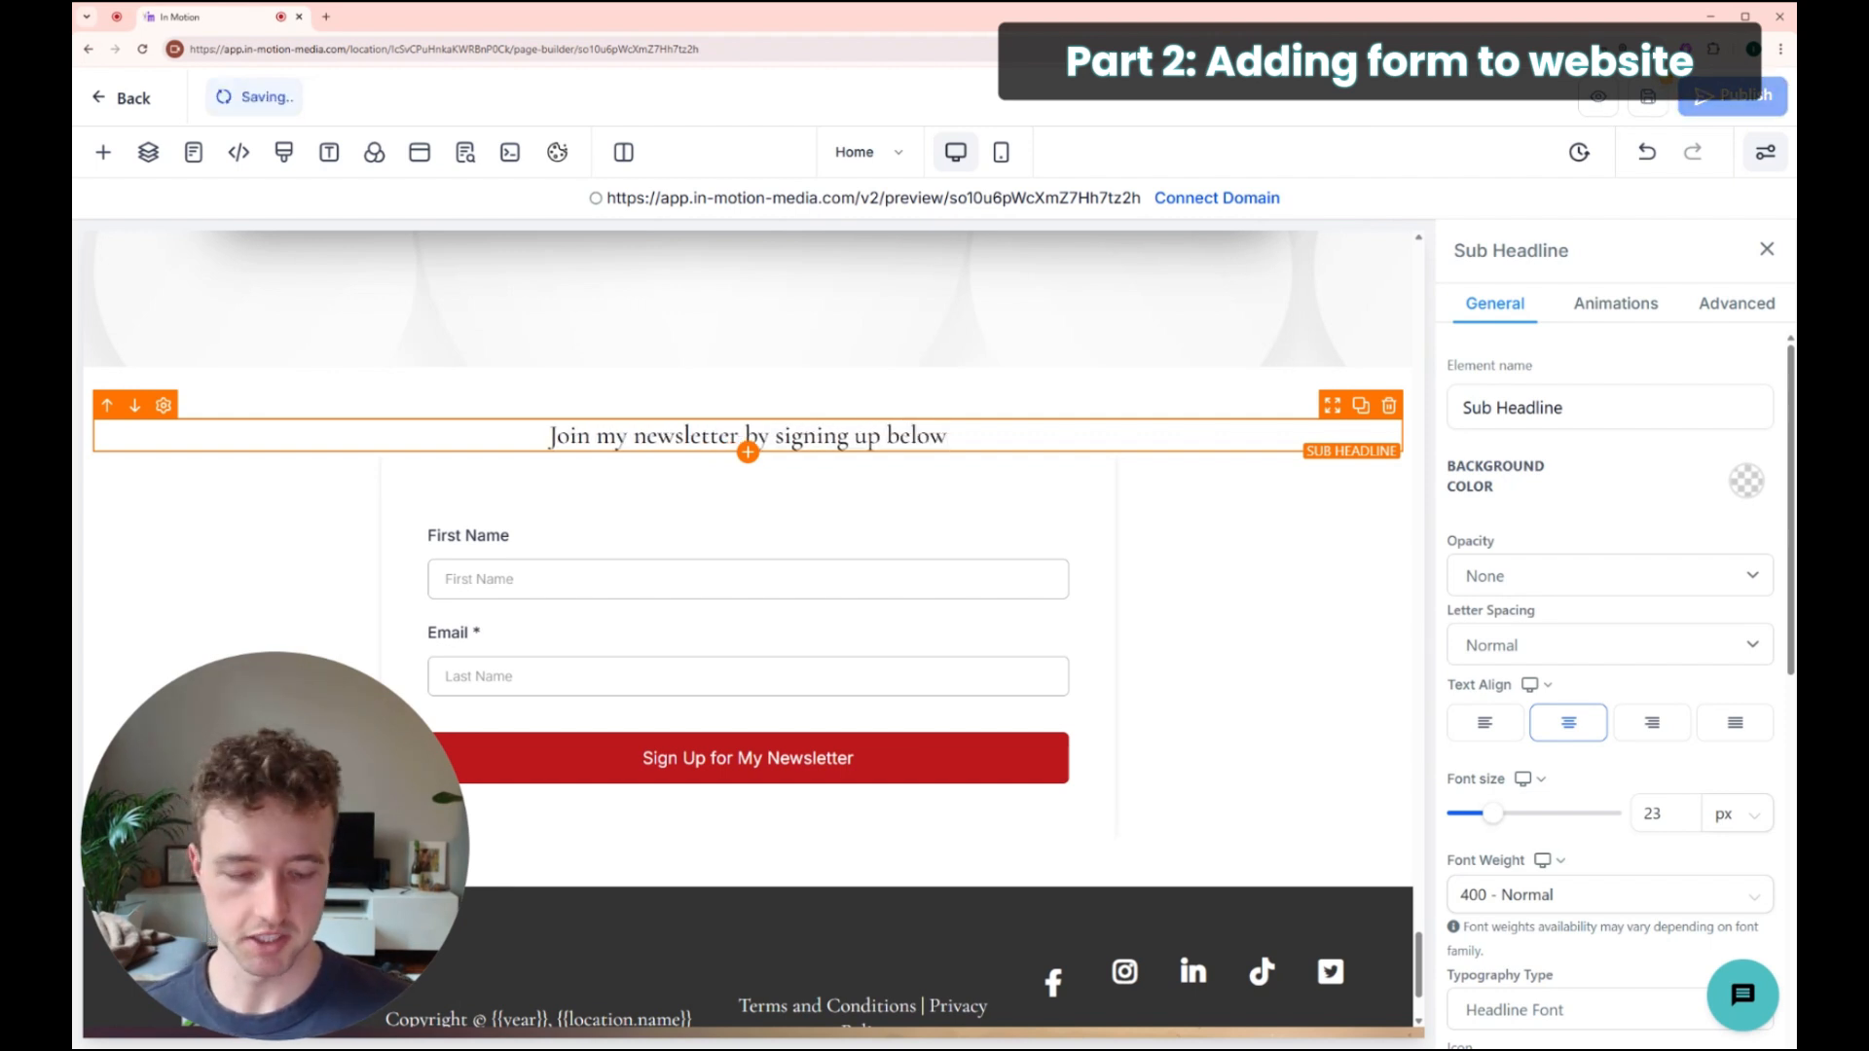
{"action": "type", "text": ":"}
{"action": "left_click_drag", "start_coordinate": [531, 435], "coordinate": [983, 442]}
{"action": "left_click", "coordinate": [983, 442]}
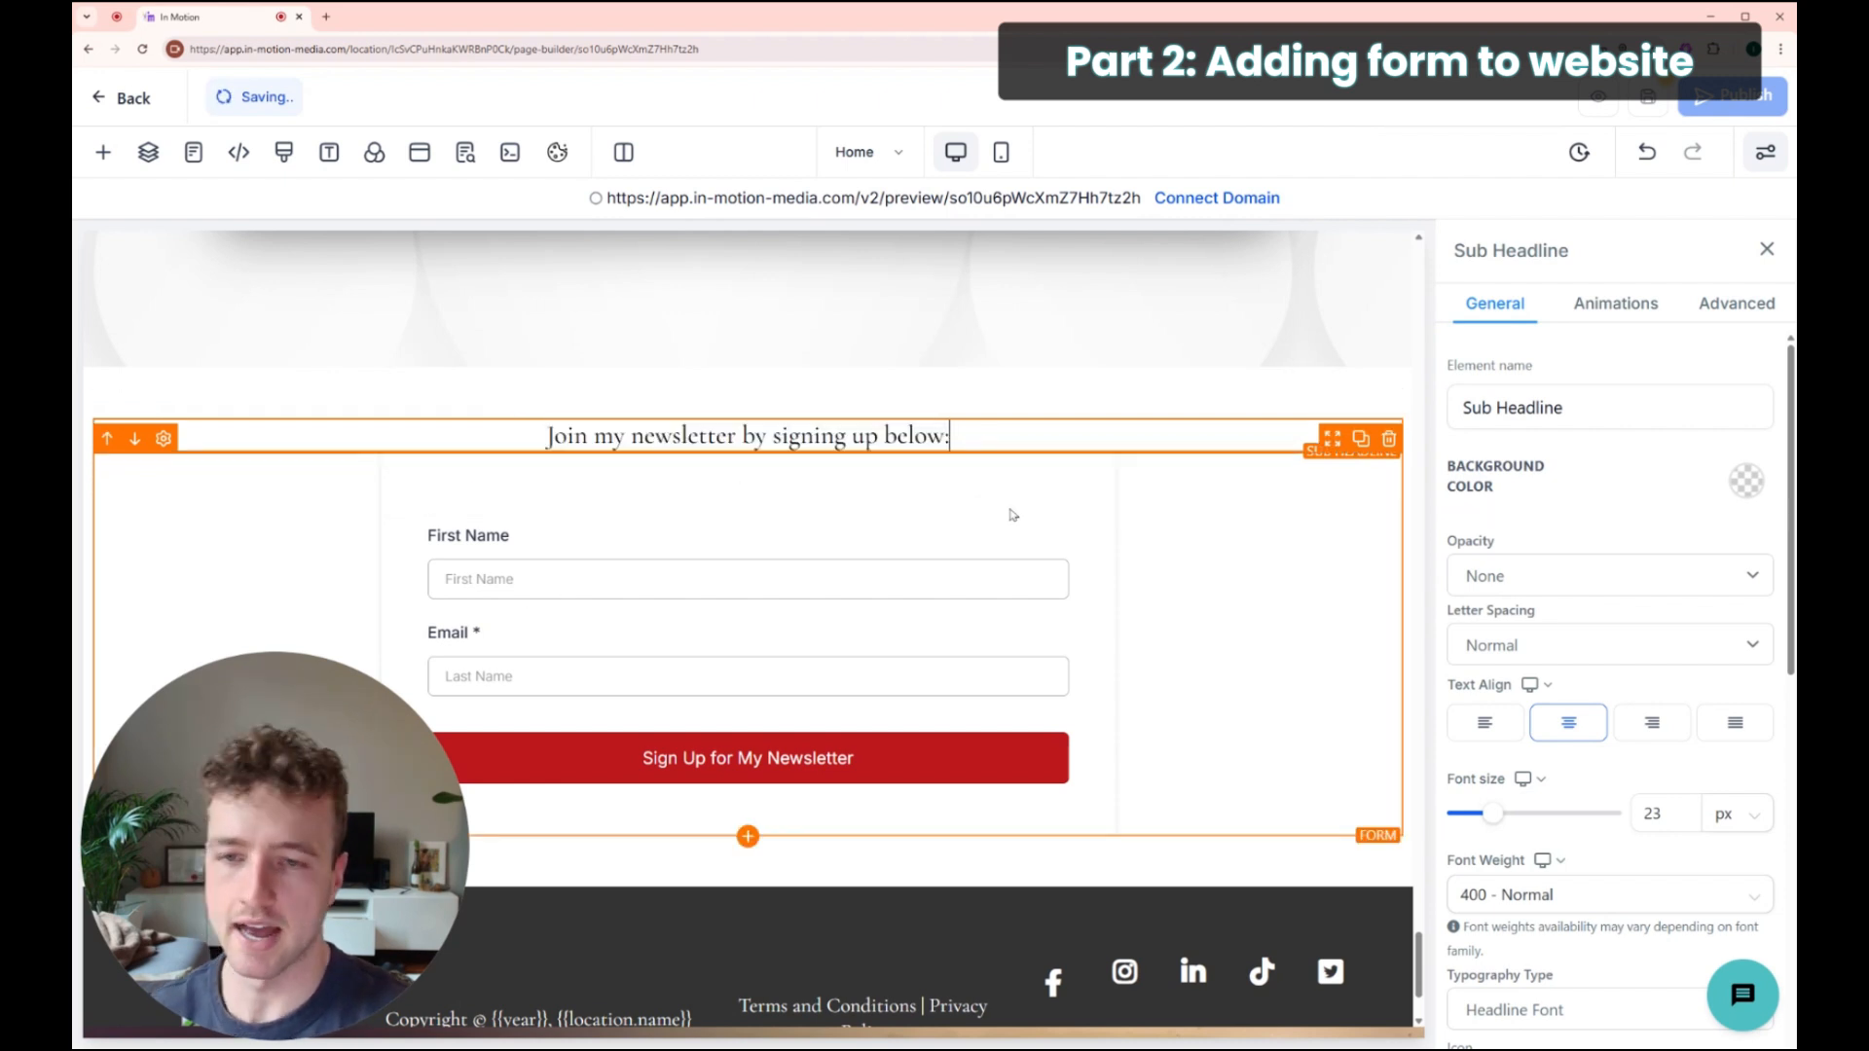
{"action": "left_click", "coordinate": [1212, 523]}
Step: Set the sign-up form's top margin to the 60 px preset
{"action": "left_click", "coordinate": [1614, 499]}
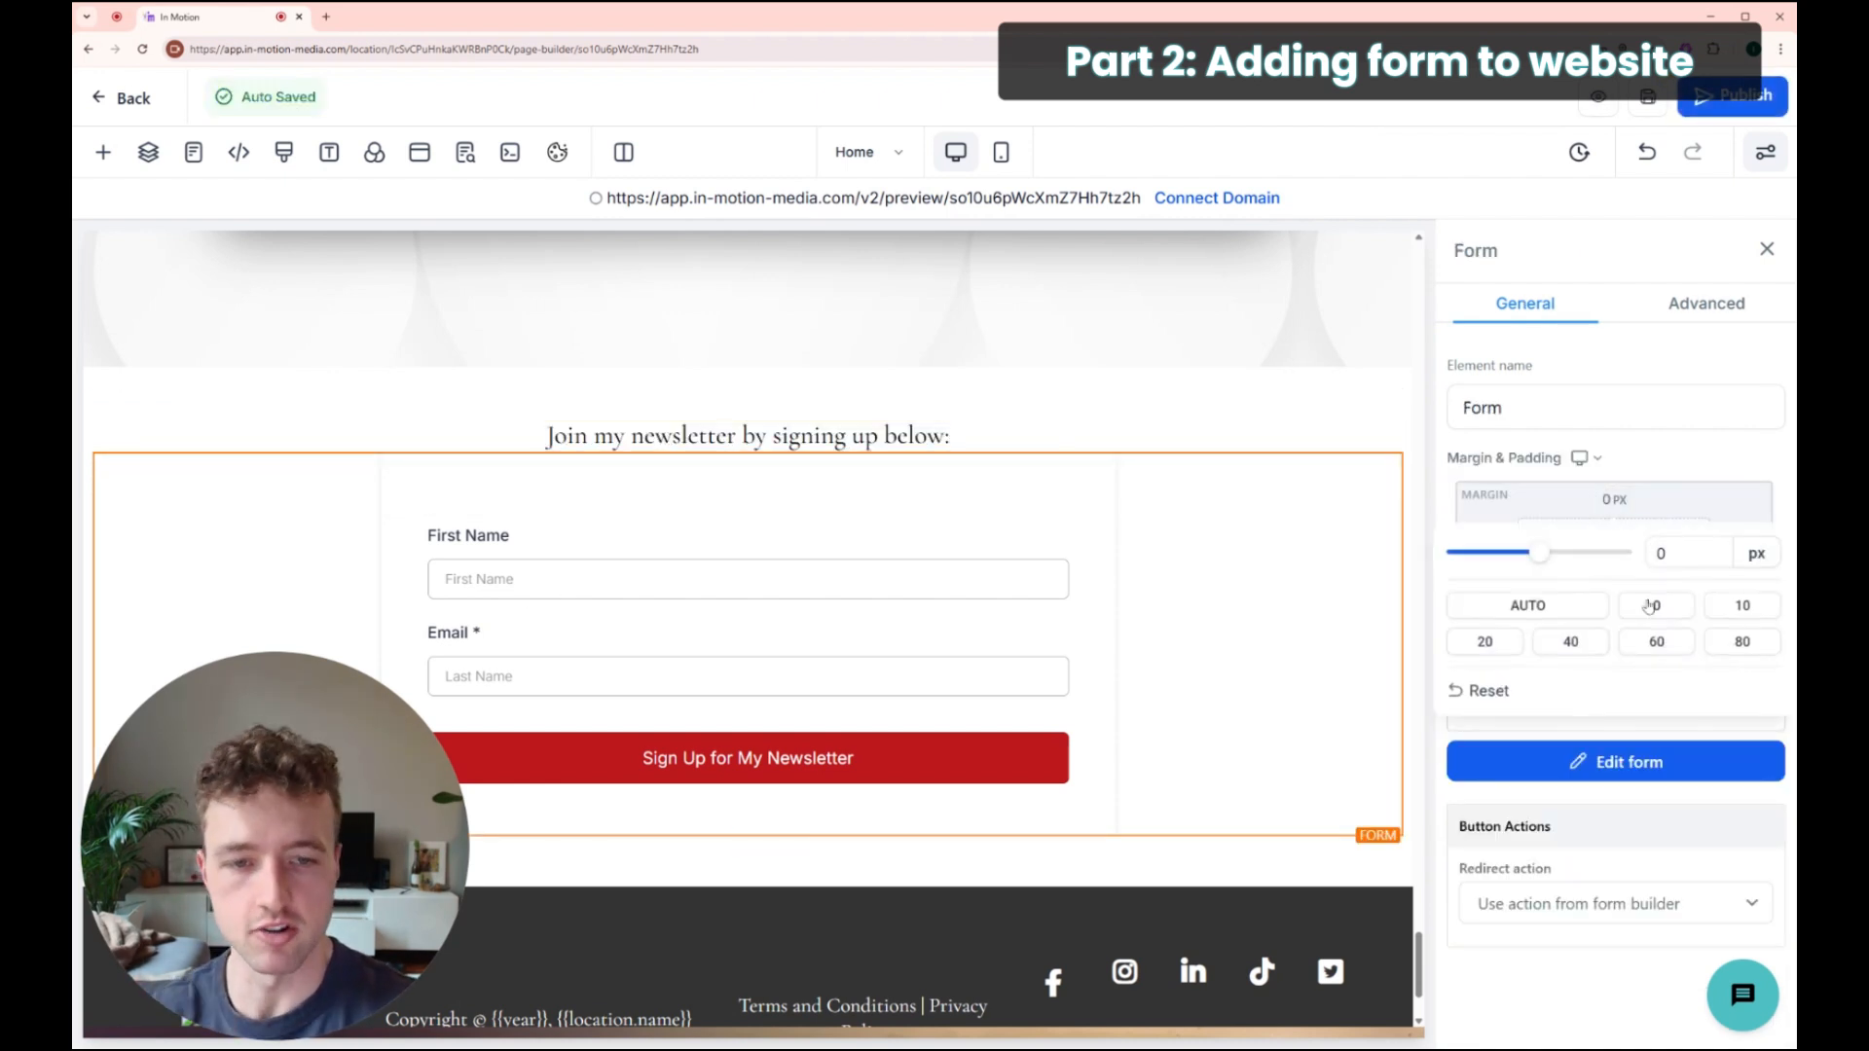
{"action": "left_click", "coordinate": [1655, 642]}
{"action": "left_click", "coordinate": [1140, 397]}
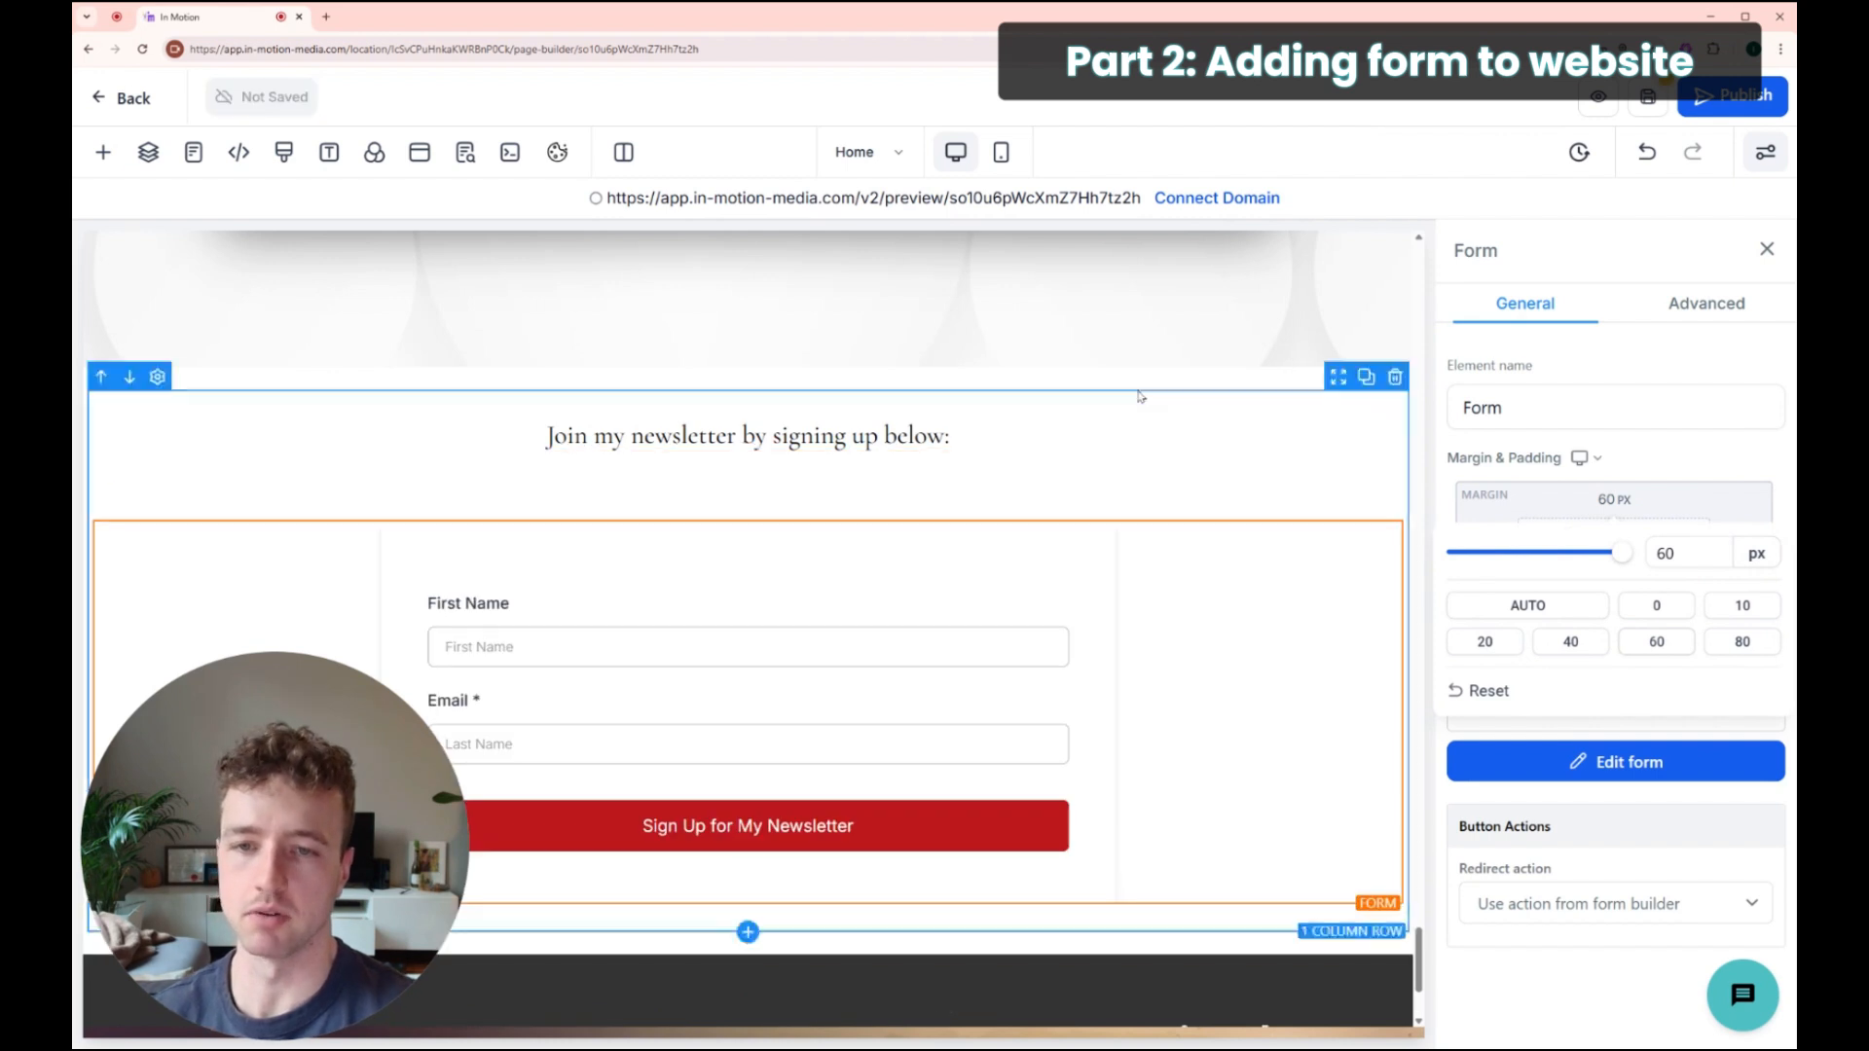
Step: Review the newsletter section, then return to the website's Pages list
{"action": "scroll", "coordinate": [747, 421], "scroll_direction": "down", "scroll_amount": 3}
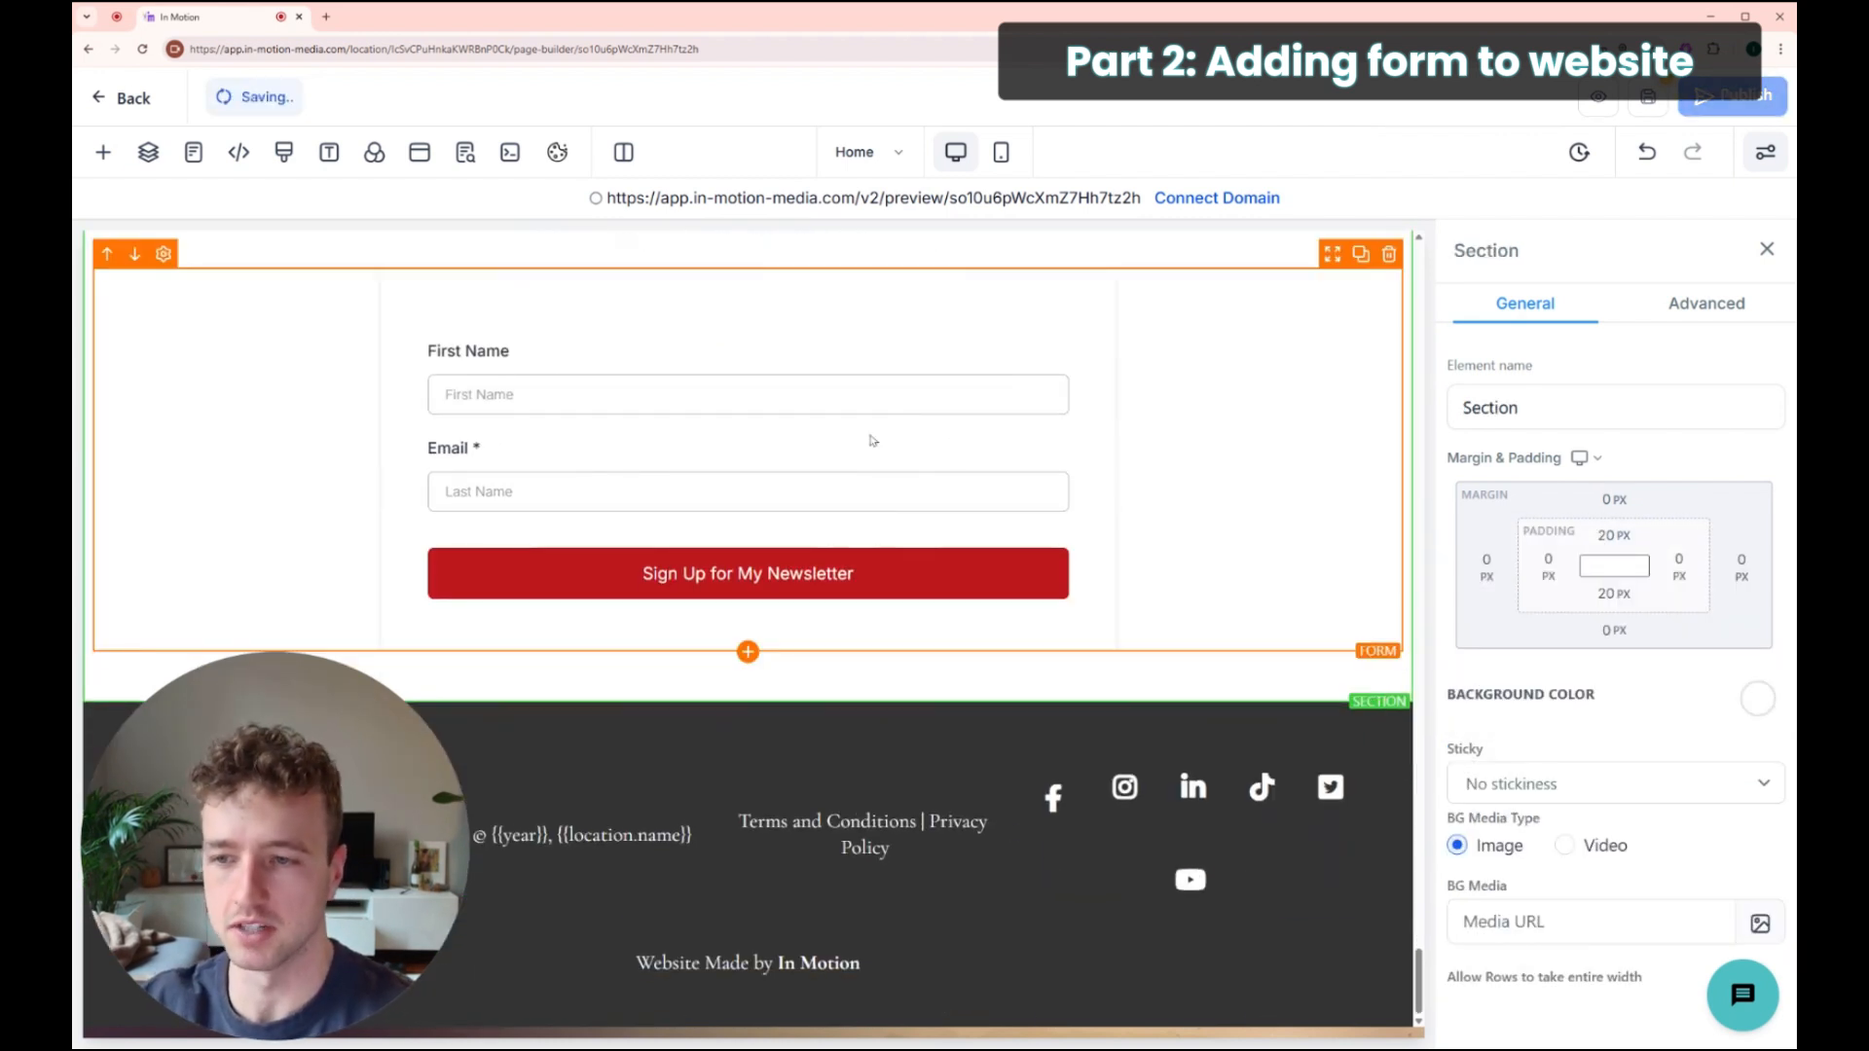
{"action": "scroll", "coordinate": [785, 501], "scroll_direction": "up", "scroll_amount": 3}
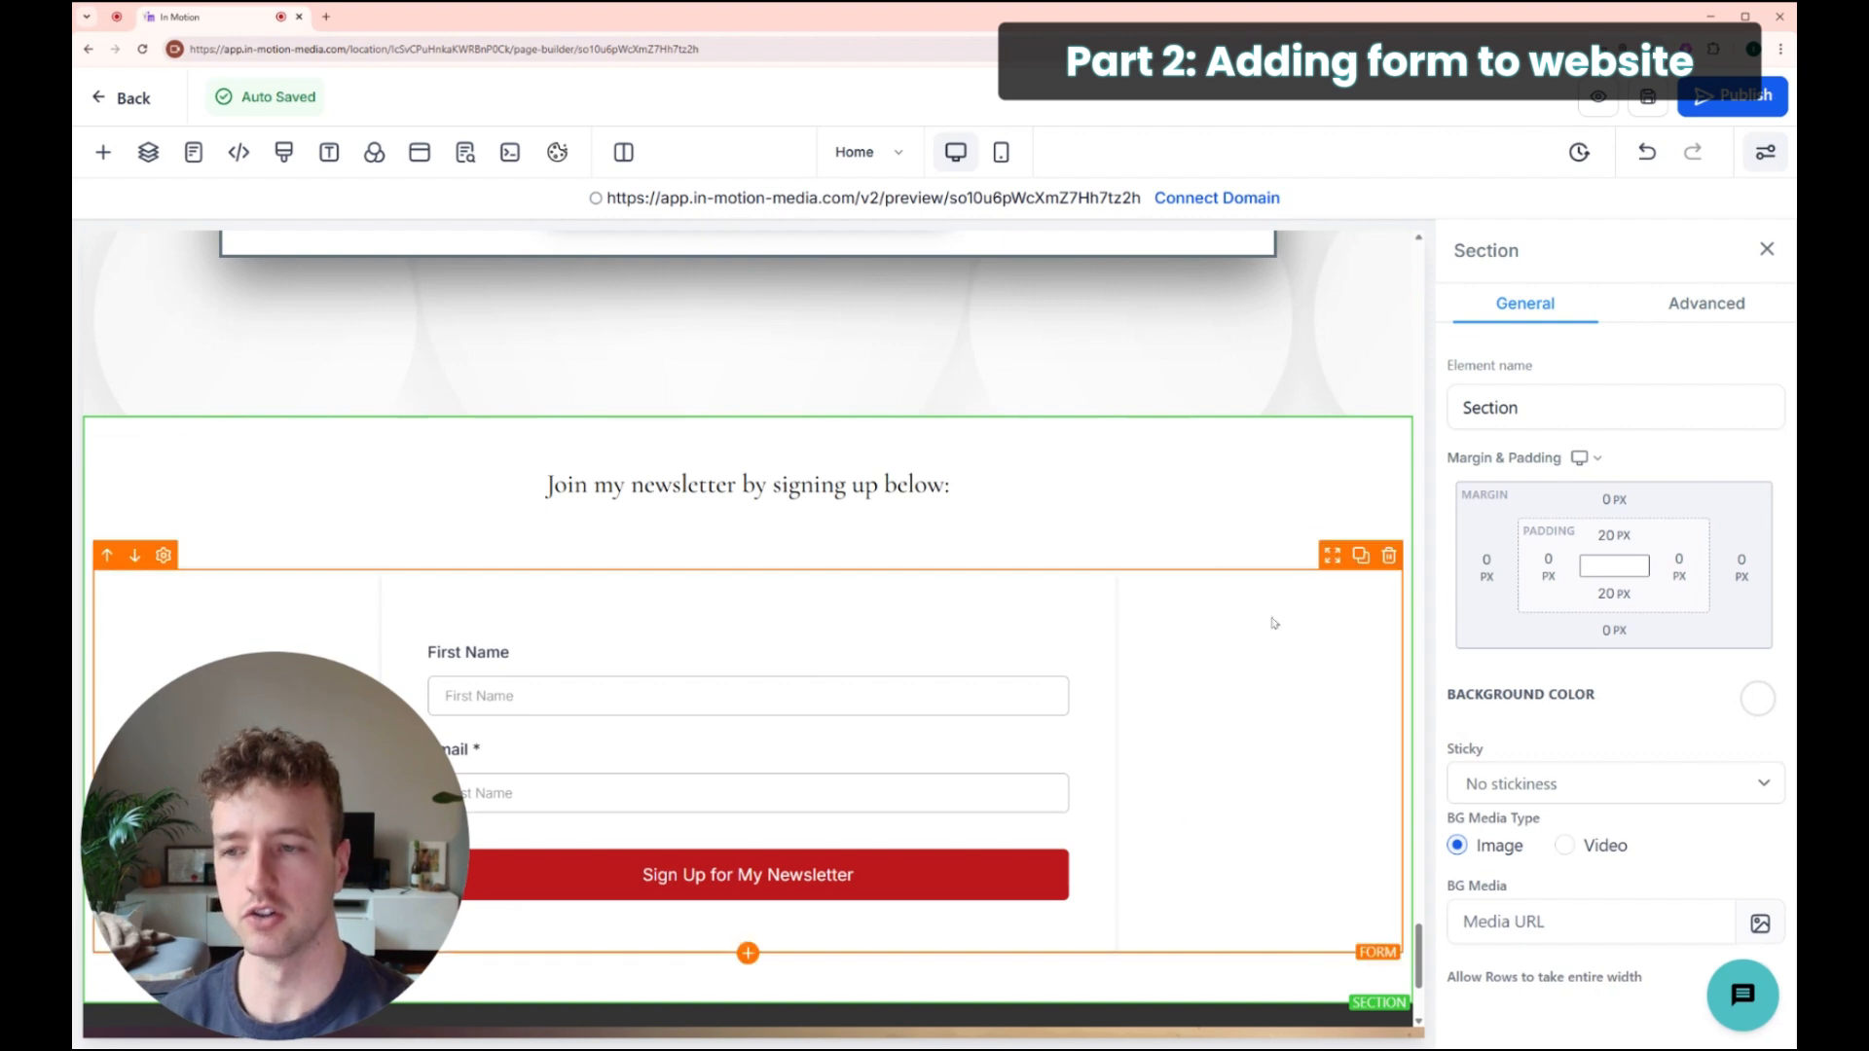
{"action": "scroll", "coordinate": [1181, 617], "scroll_direction": "down", "scroll_amount": 3}
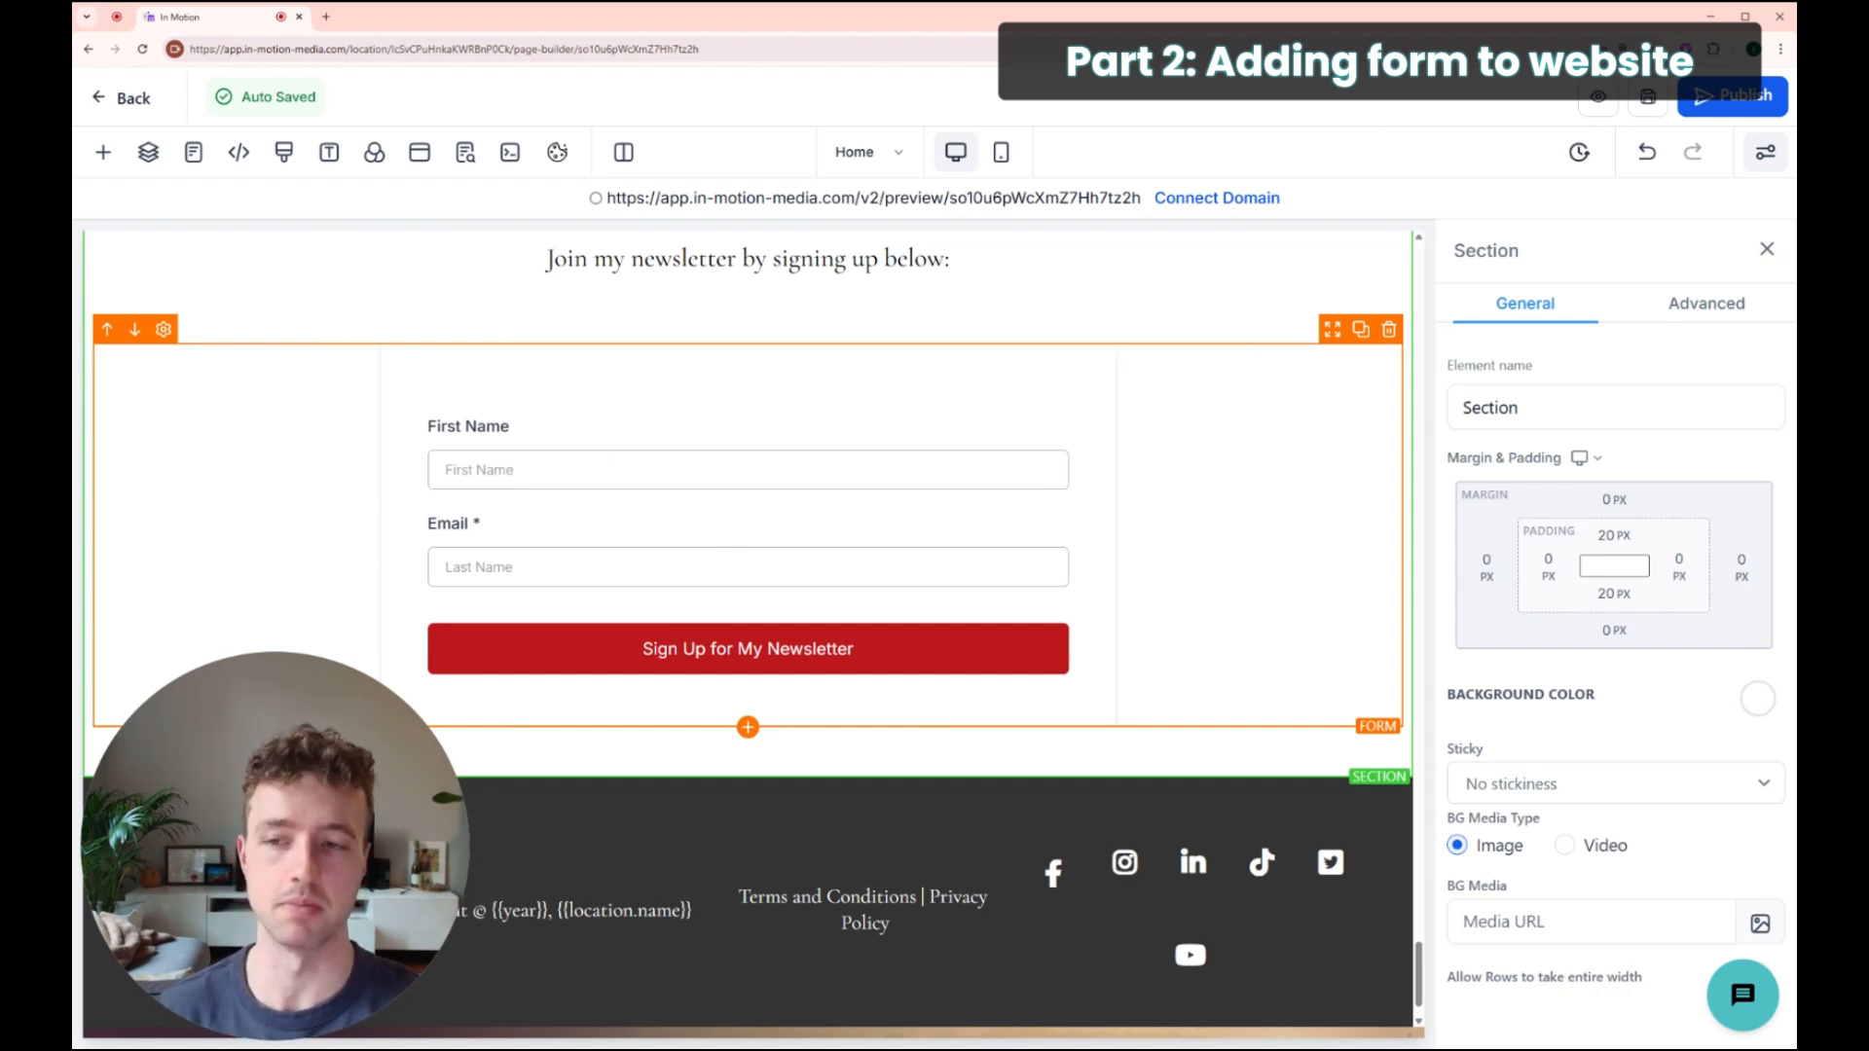
{"action": "left_click", "coordinate": [131, 99]}
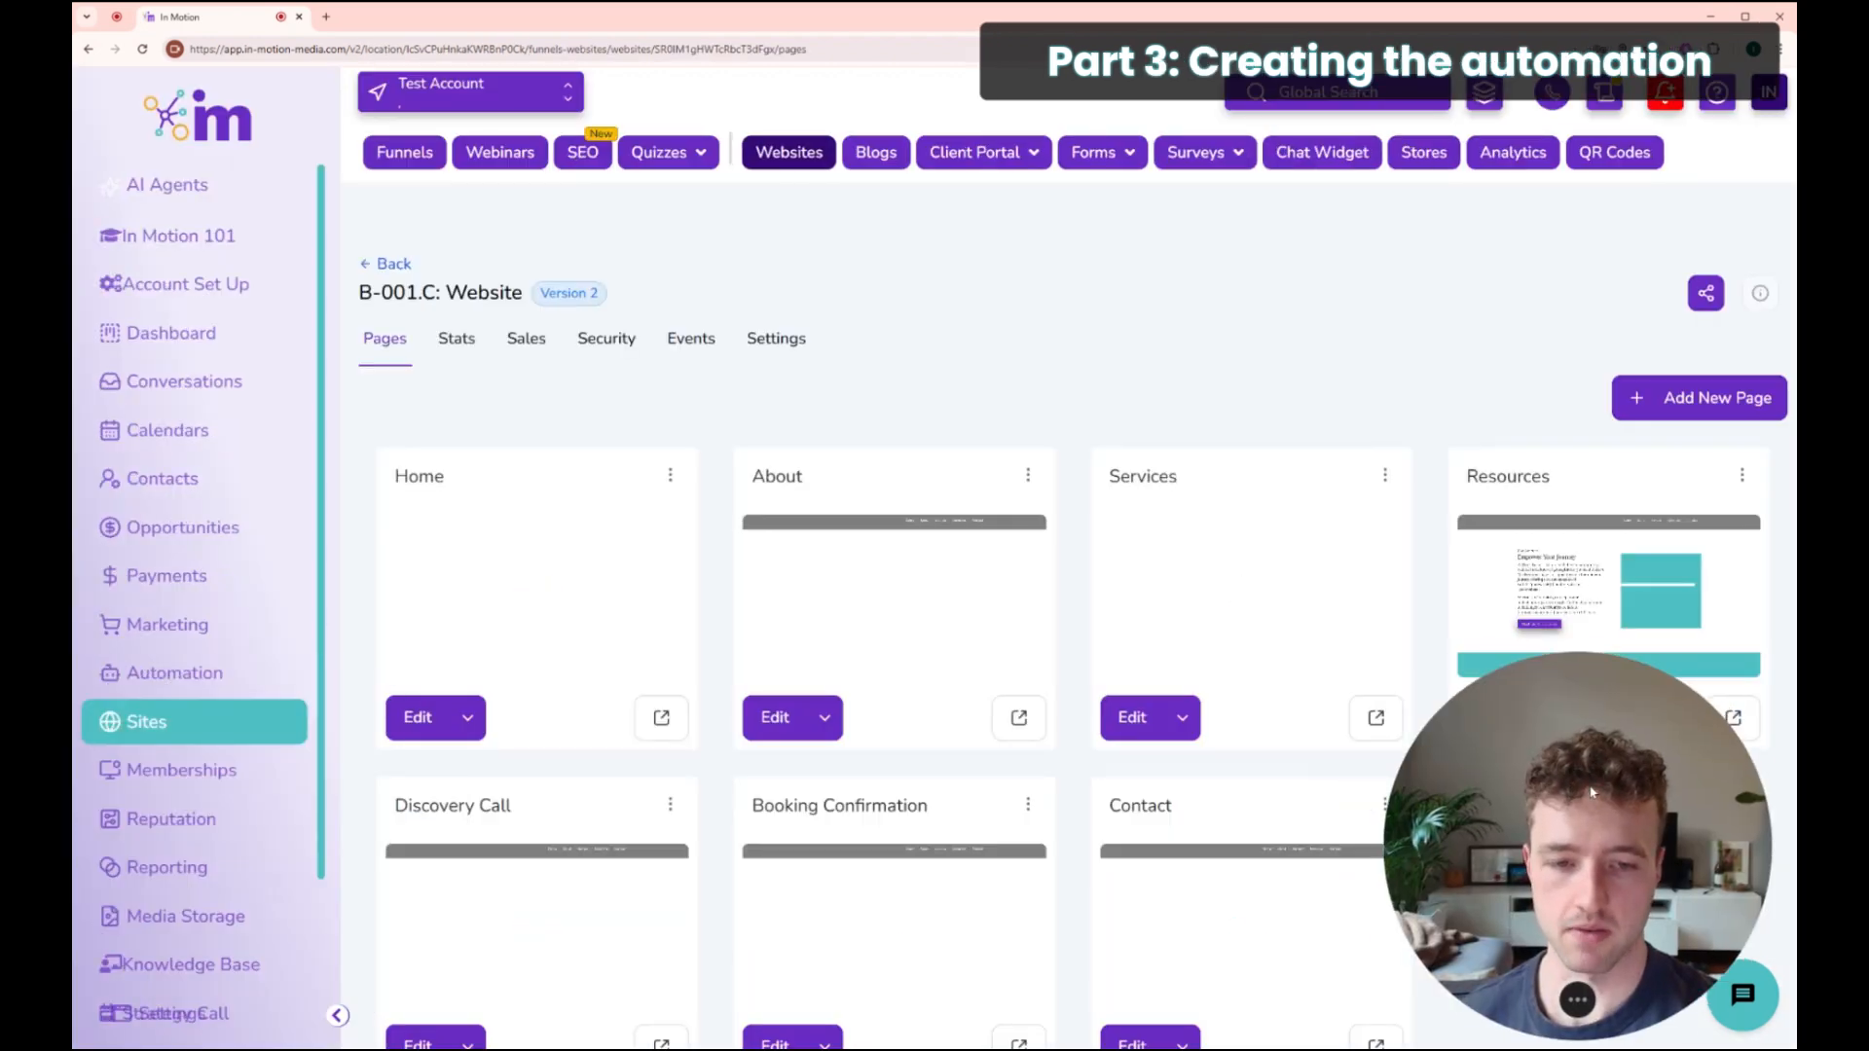
Step: In Automation, create a new workflow using Start from Scratch
{"action": "left_click", "coordinate": [182, 683]}
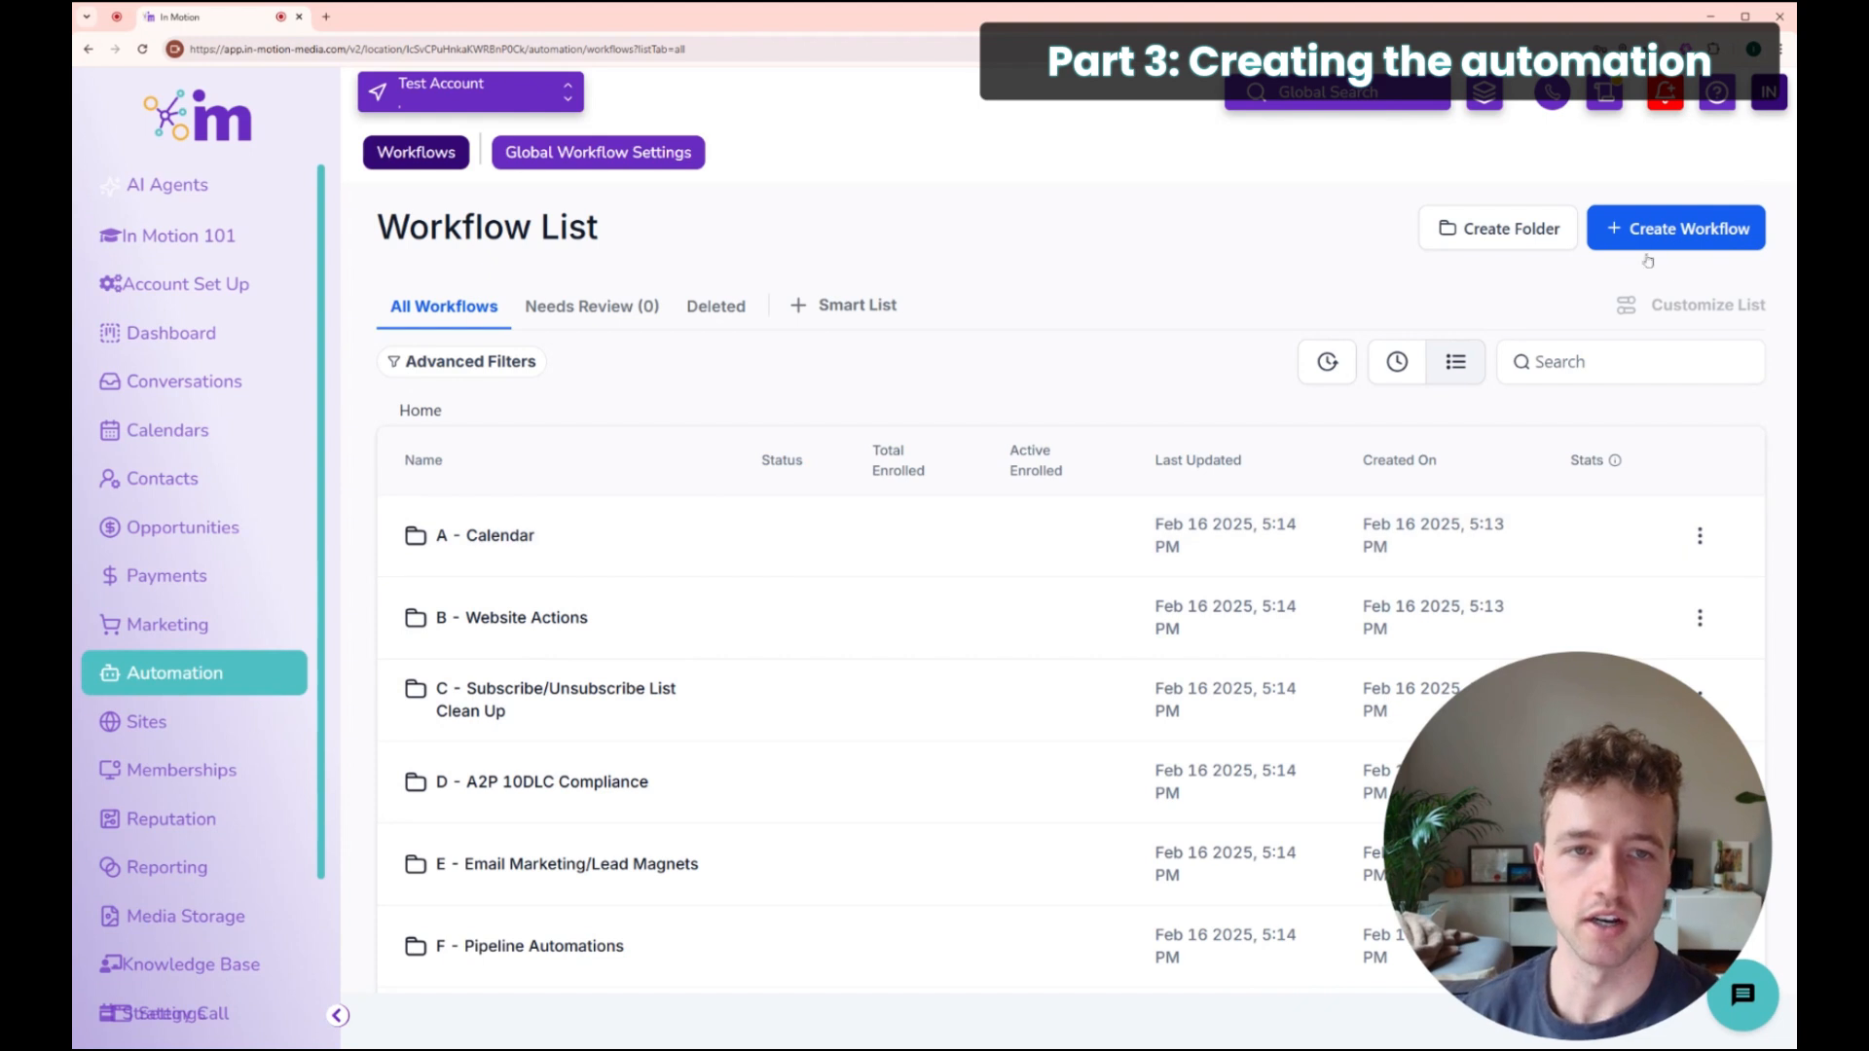
{"action": "left_click", "coordinate": [1680, 227]}
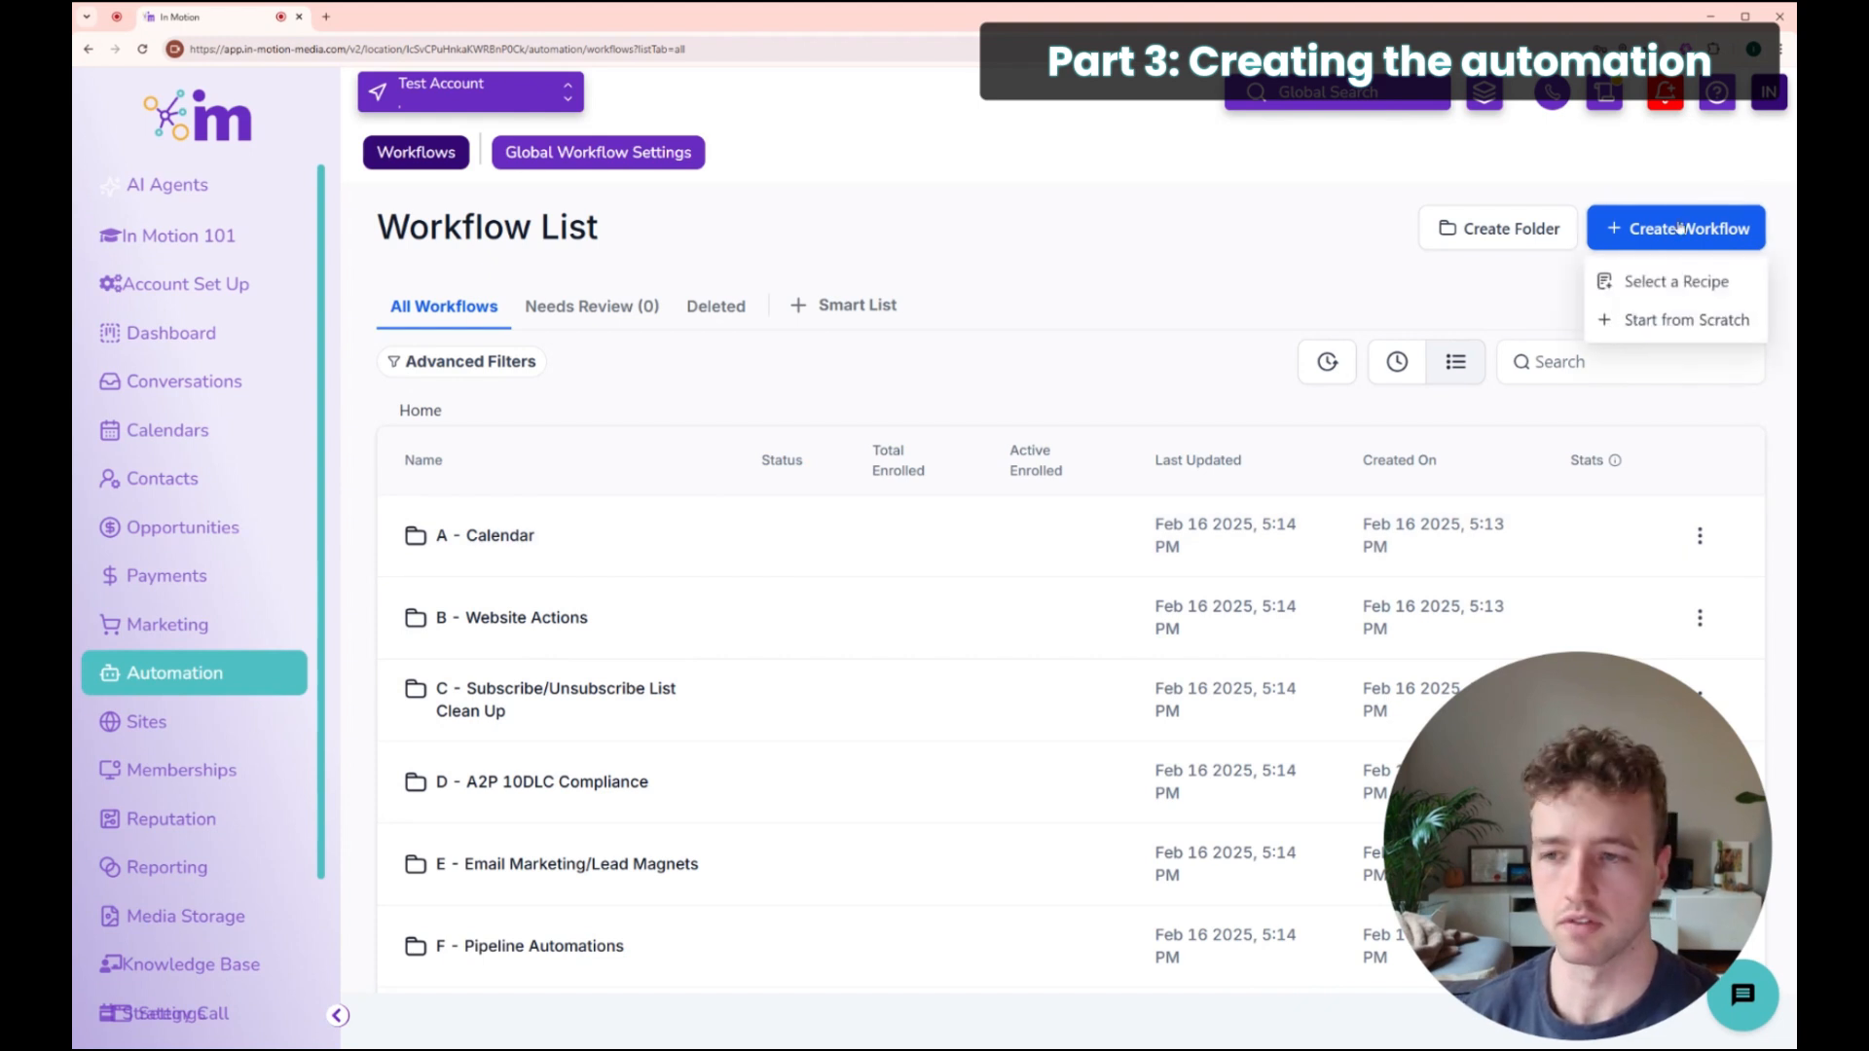
{"action": "left_click", "coordinate": [1640, 318]}
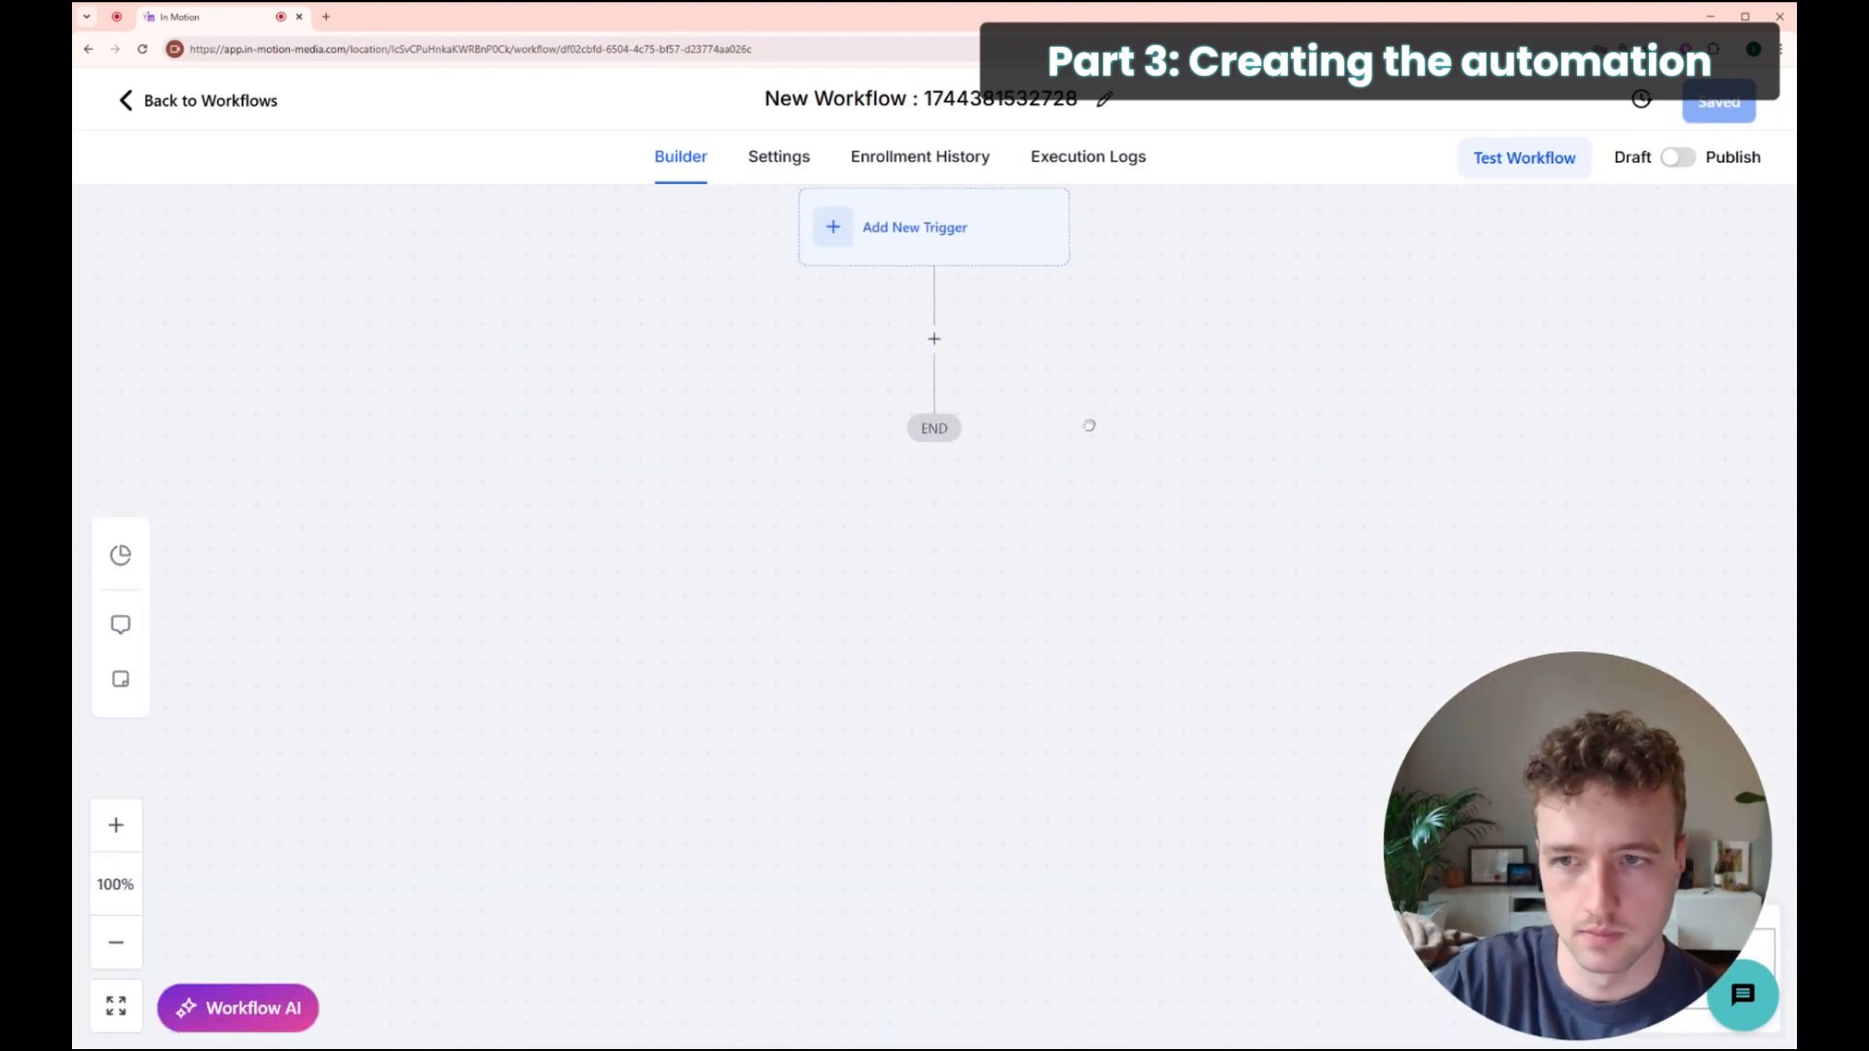
Step: Add a Form Submitted trigger to the workflow
{"action": "left_click", "coordinate": [920, 320]}
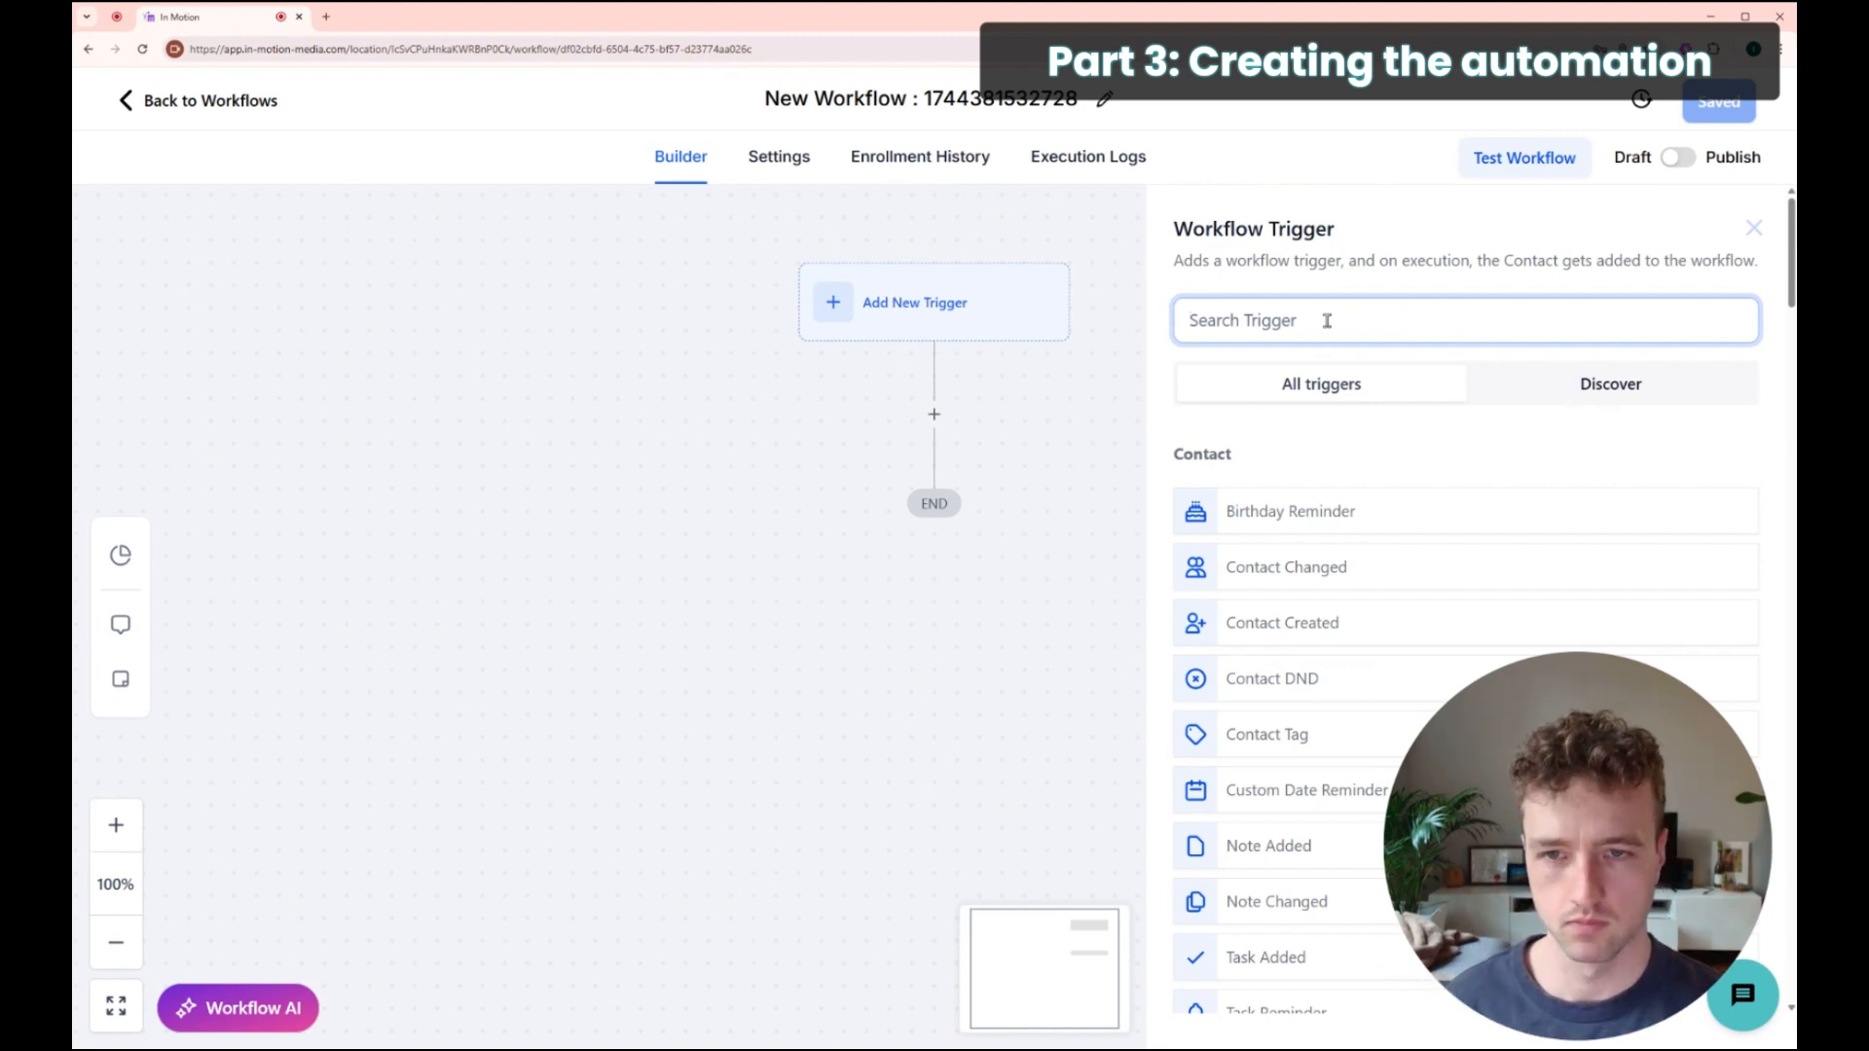
{"action": "type", "text": "formF"}
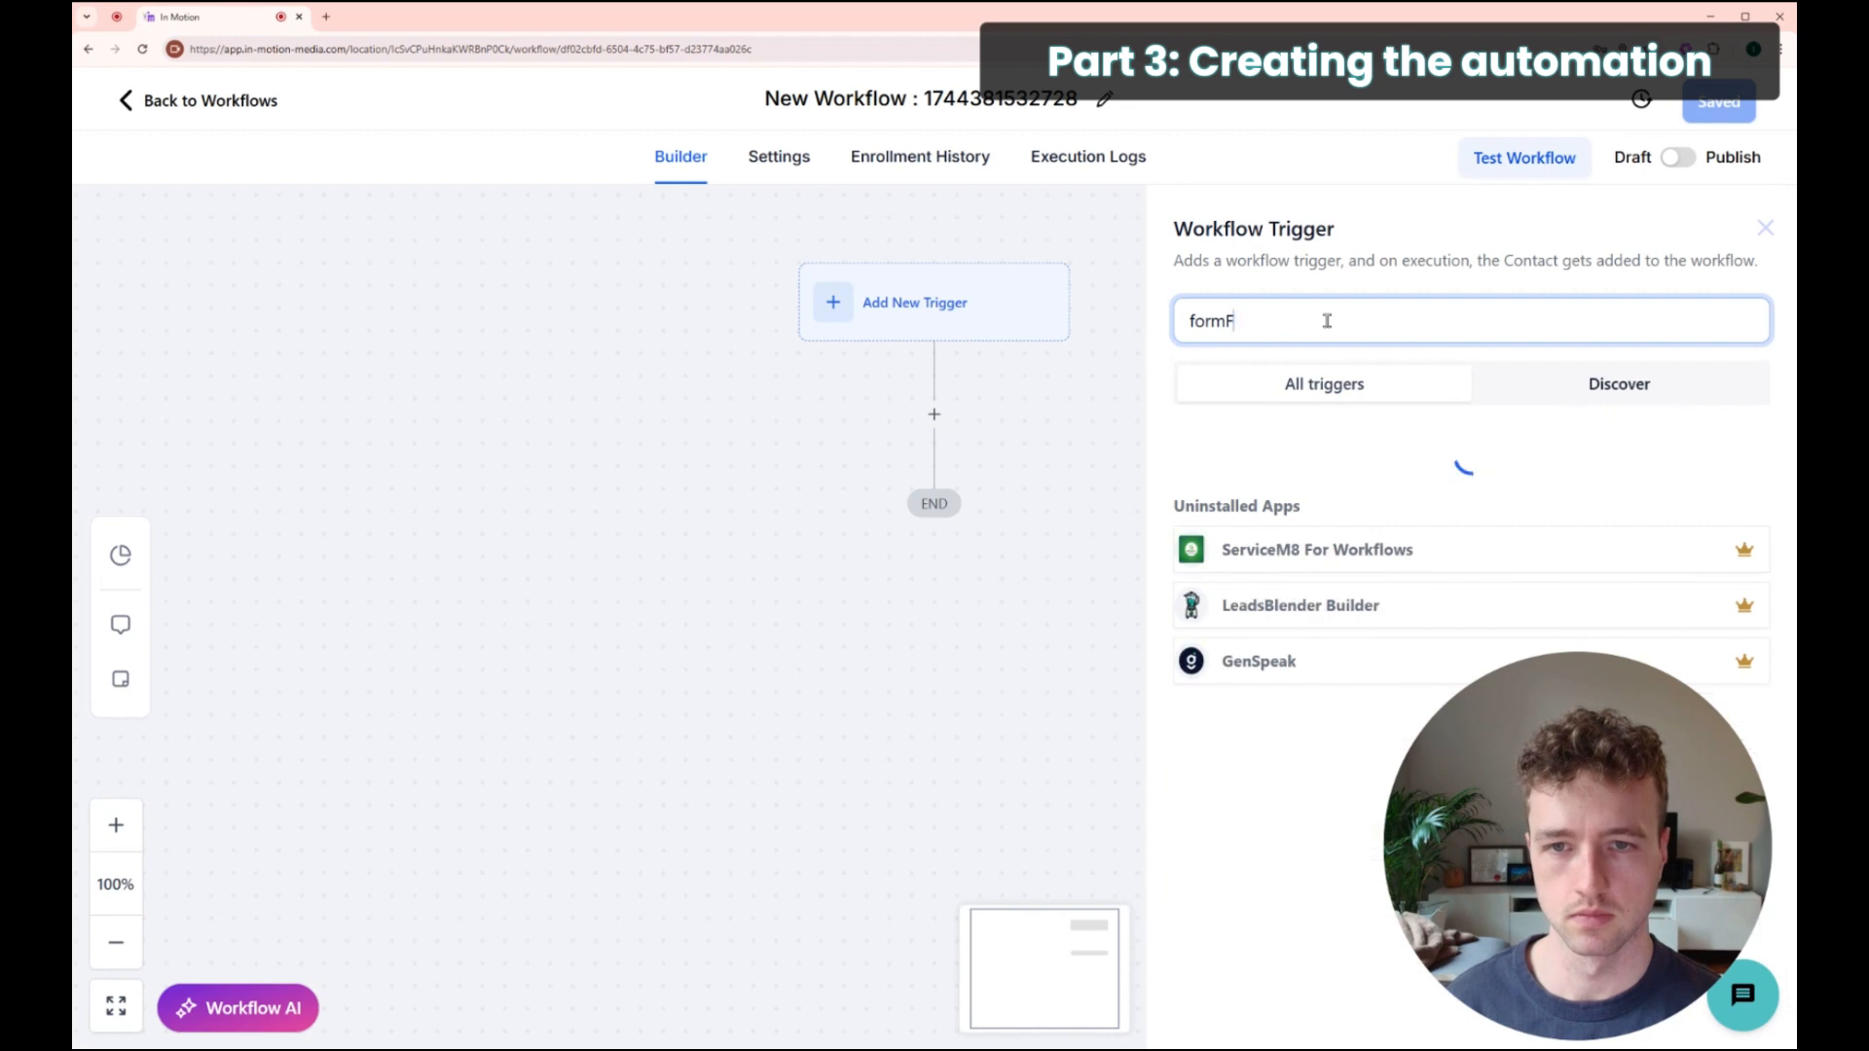
{"action": "key", "text": "BackSpace"}
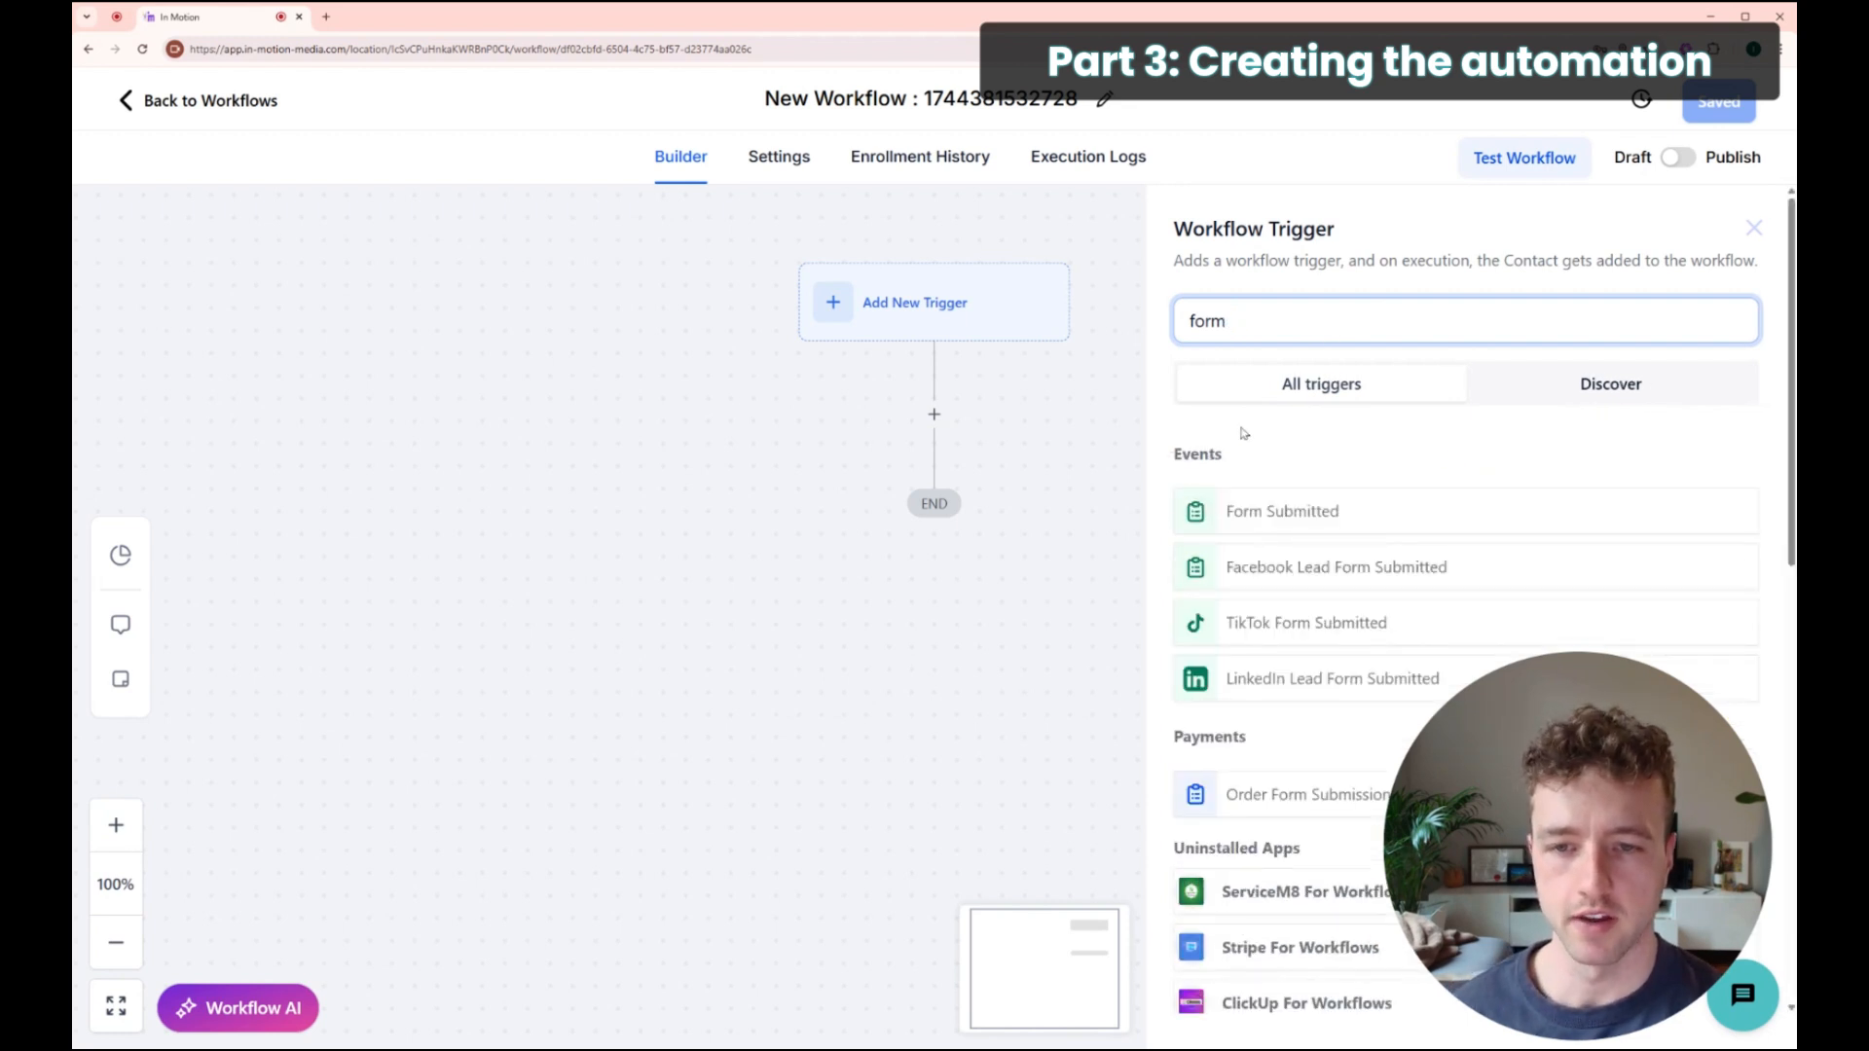
{"action": "left_click", "coordinate": [1331, 511]}
{"action": "left_click_drag", "start_coordinate": [1494, 856], "coordinate": [190, 859]}
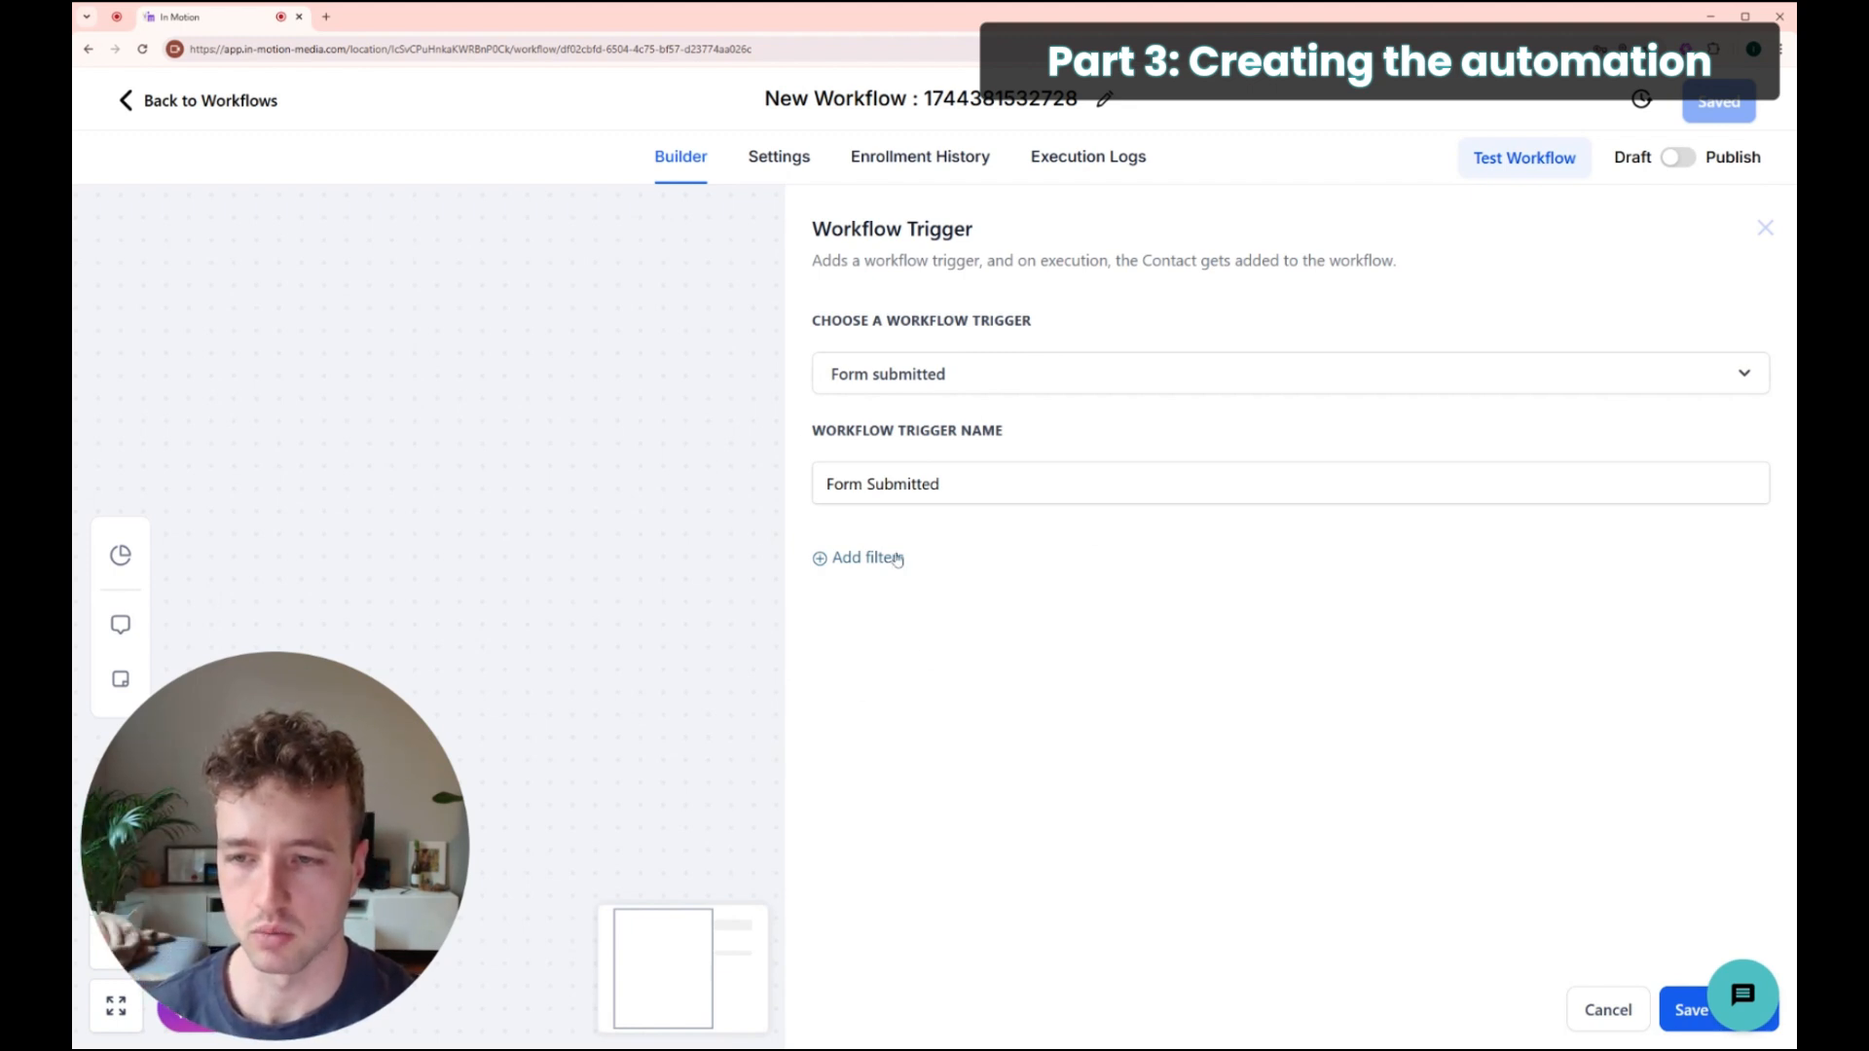
Step: Filter the trigger to the Newsletter Sign Up form and save it
{"action": "left_click", "coordinate": [837, 559]}
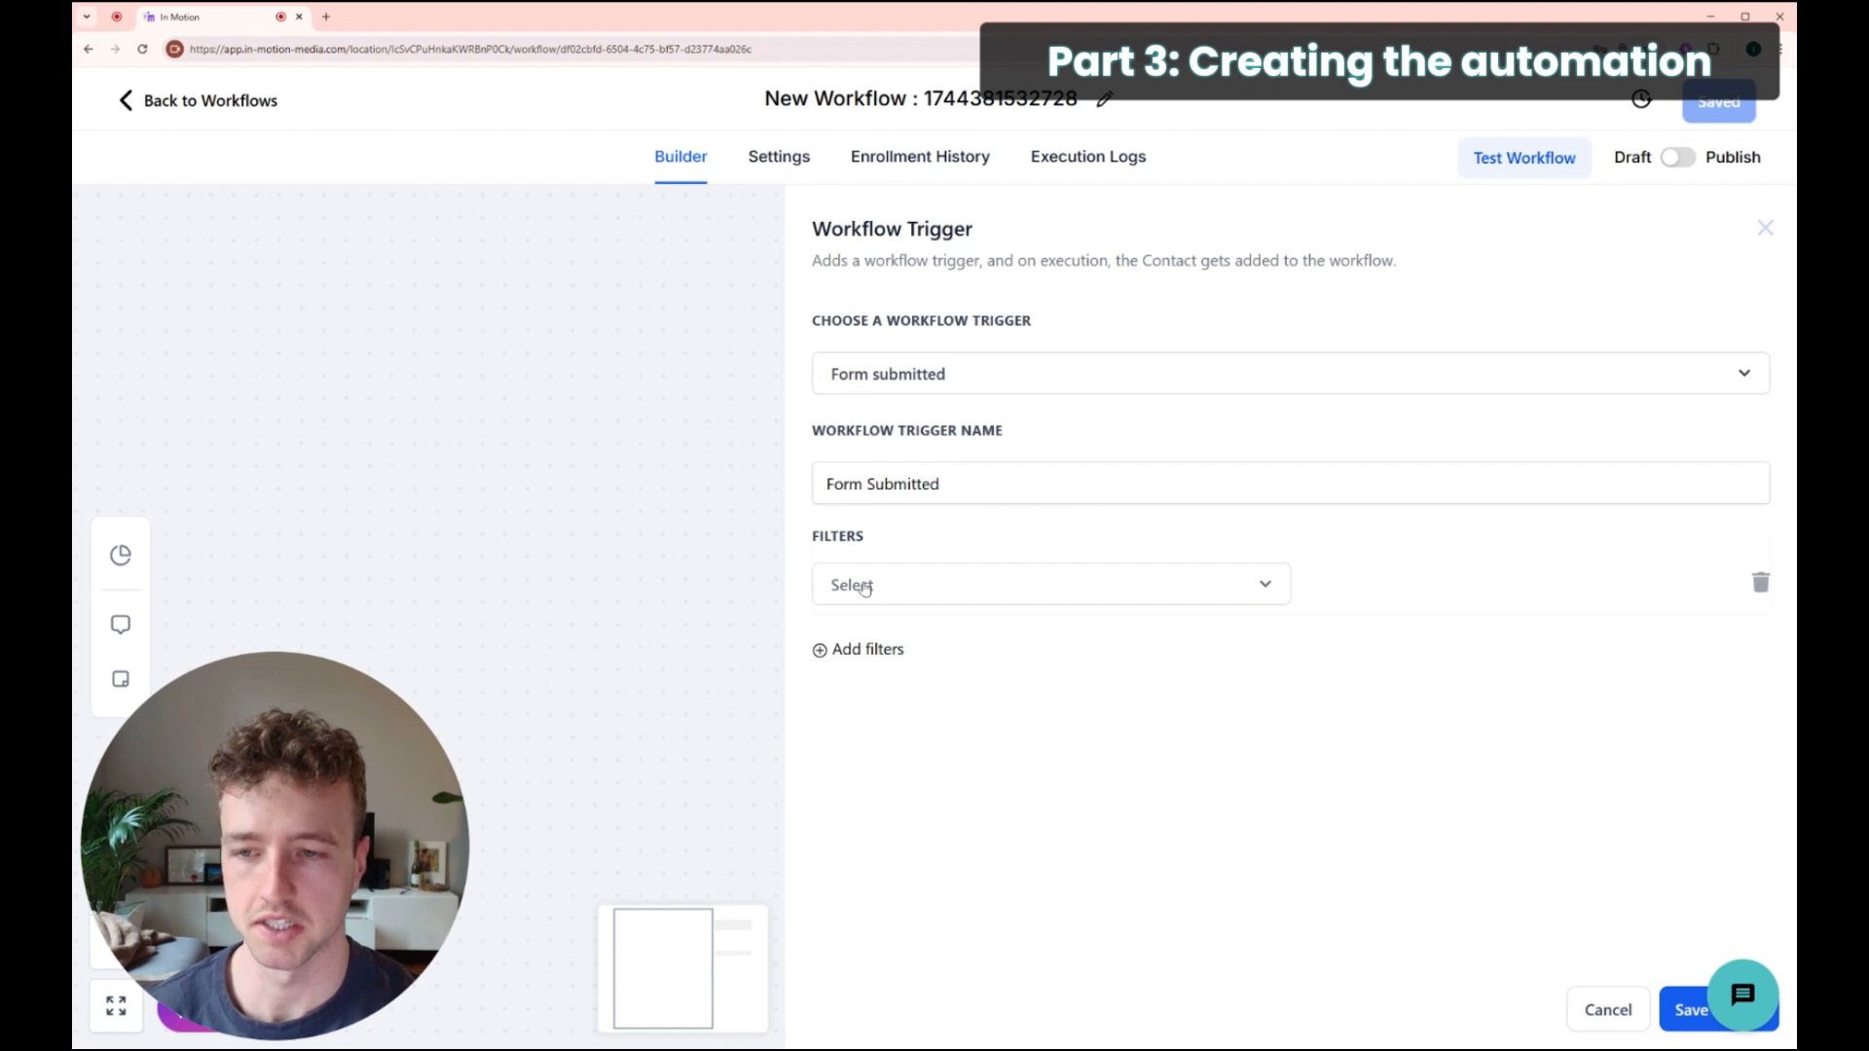
{"action": "left_click", "coordinate": [862, 589]}
{"action": "left_click", "coordinate": [873, 741]}
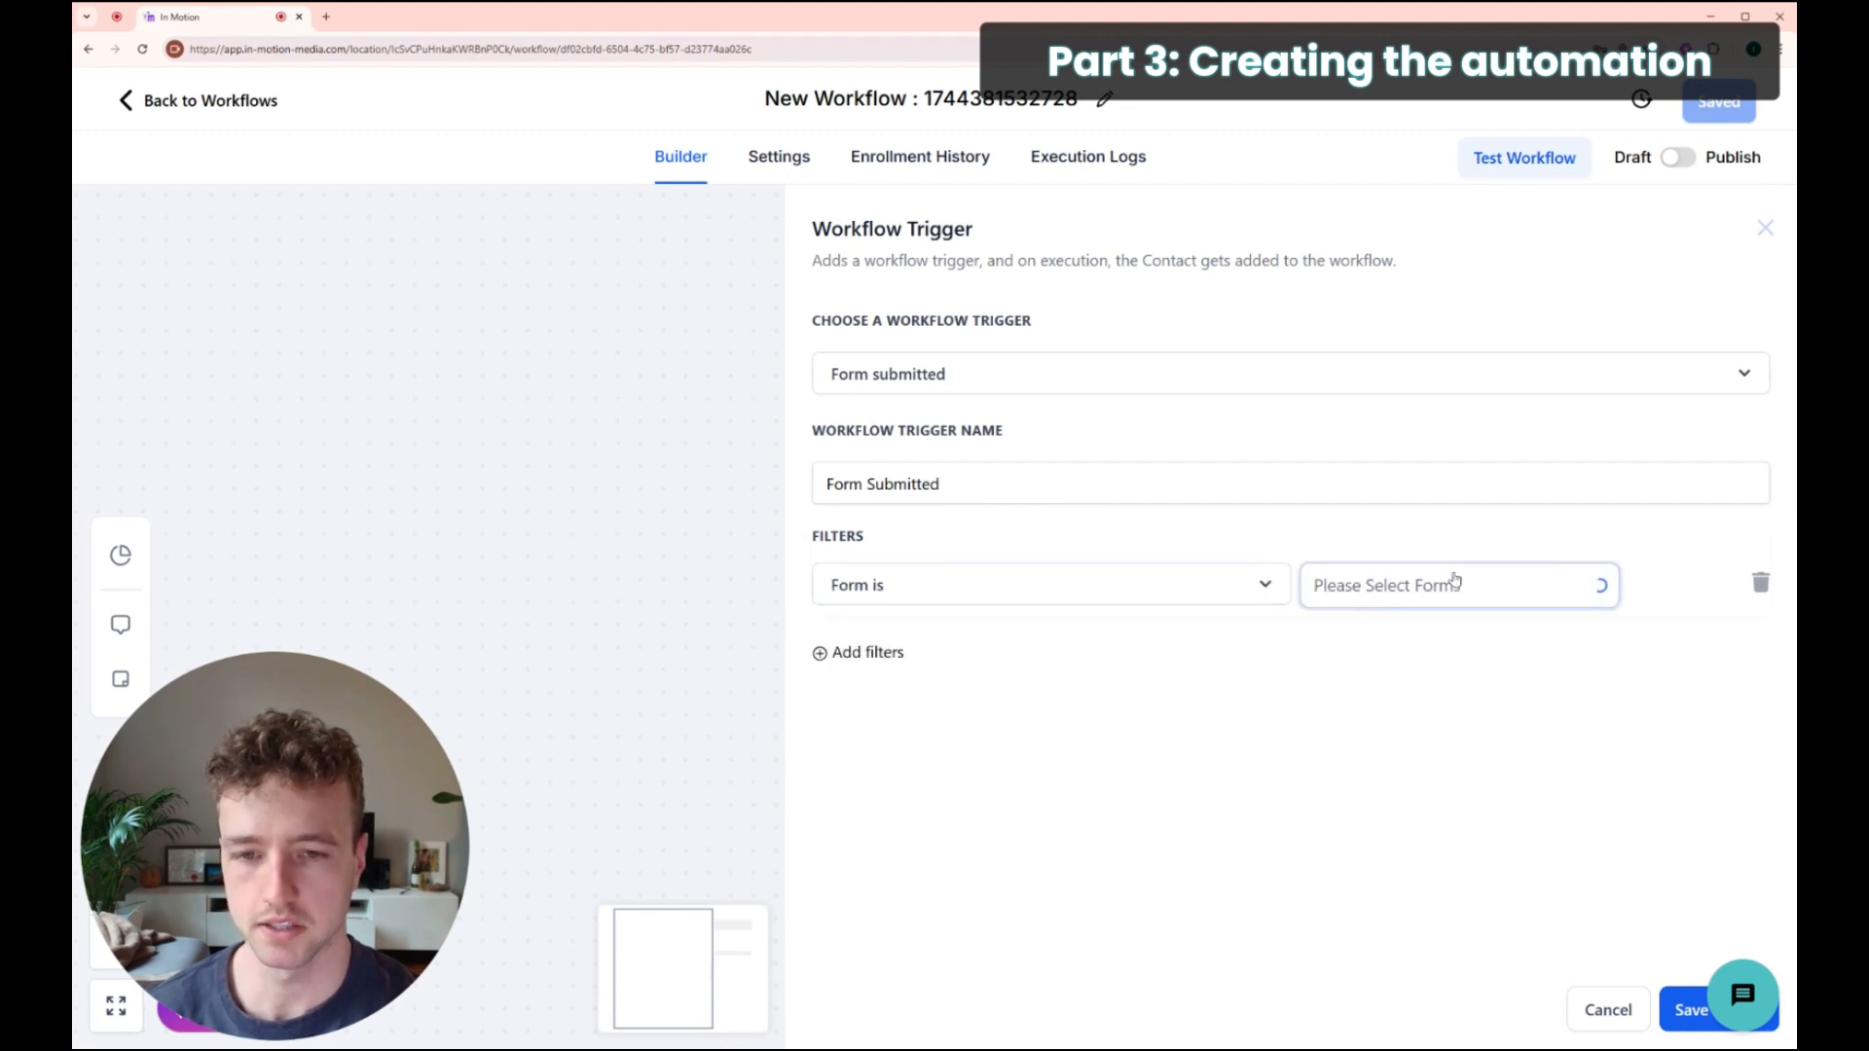
{"action": "left_click", "coordinate": [1411, 585]}
{"action": "left_click", "coordinate": [1349, 639]}
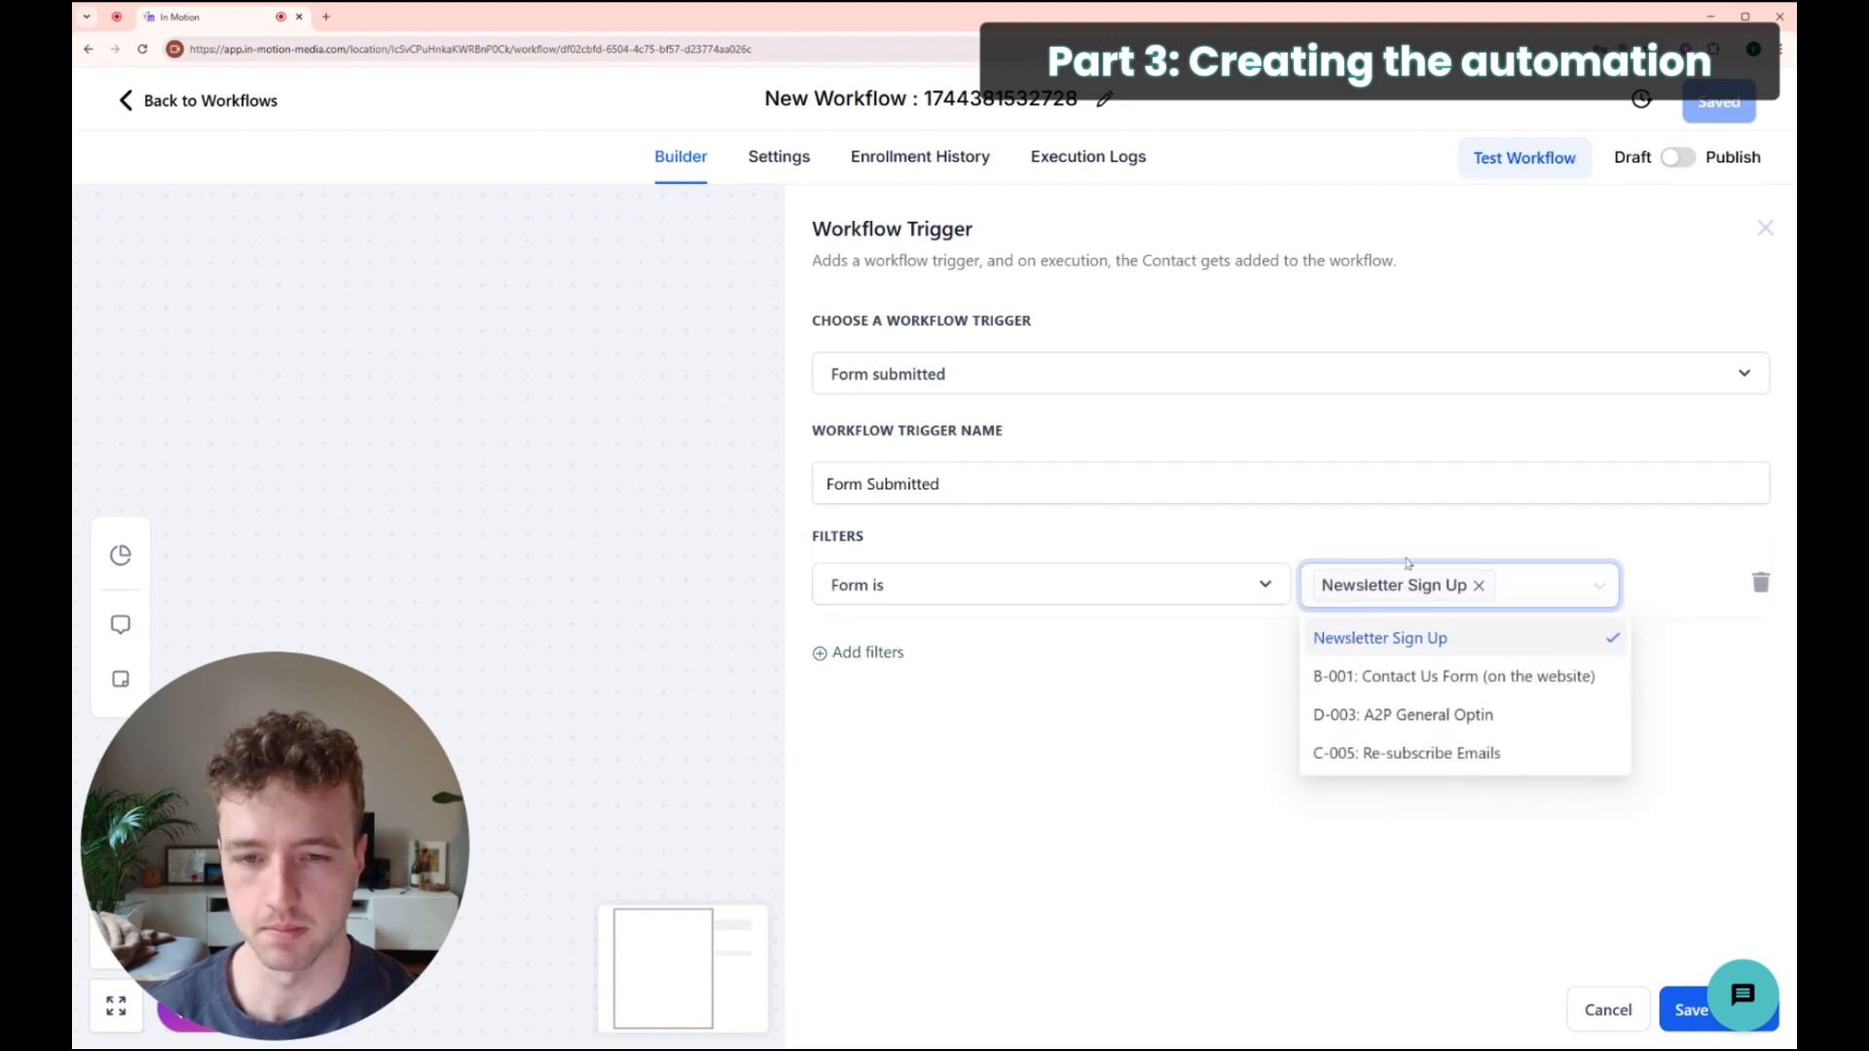
{"action": "left_click", "coordinate": [1113, 700]}
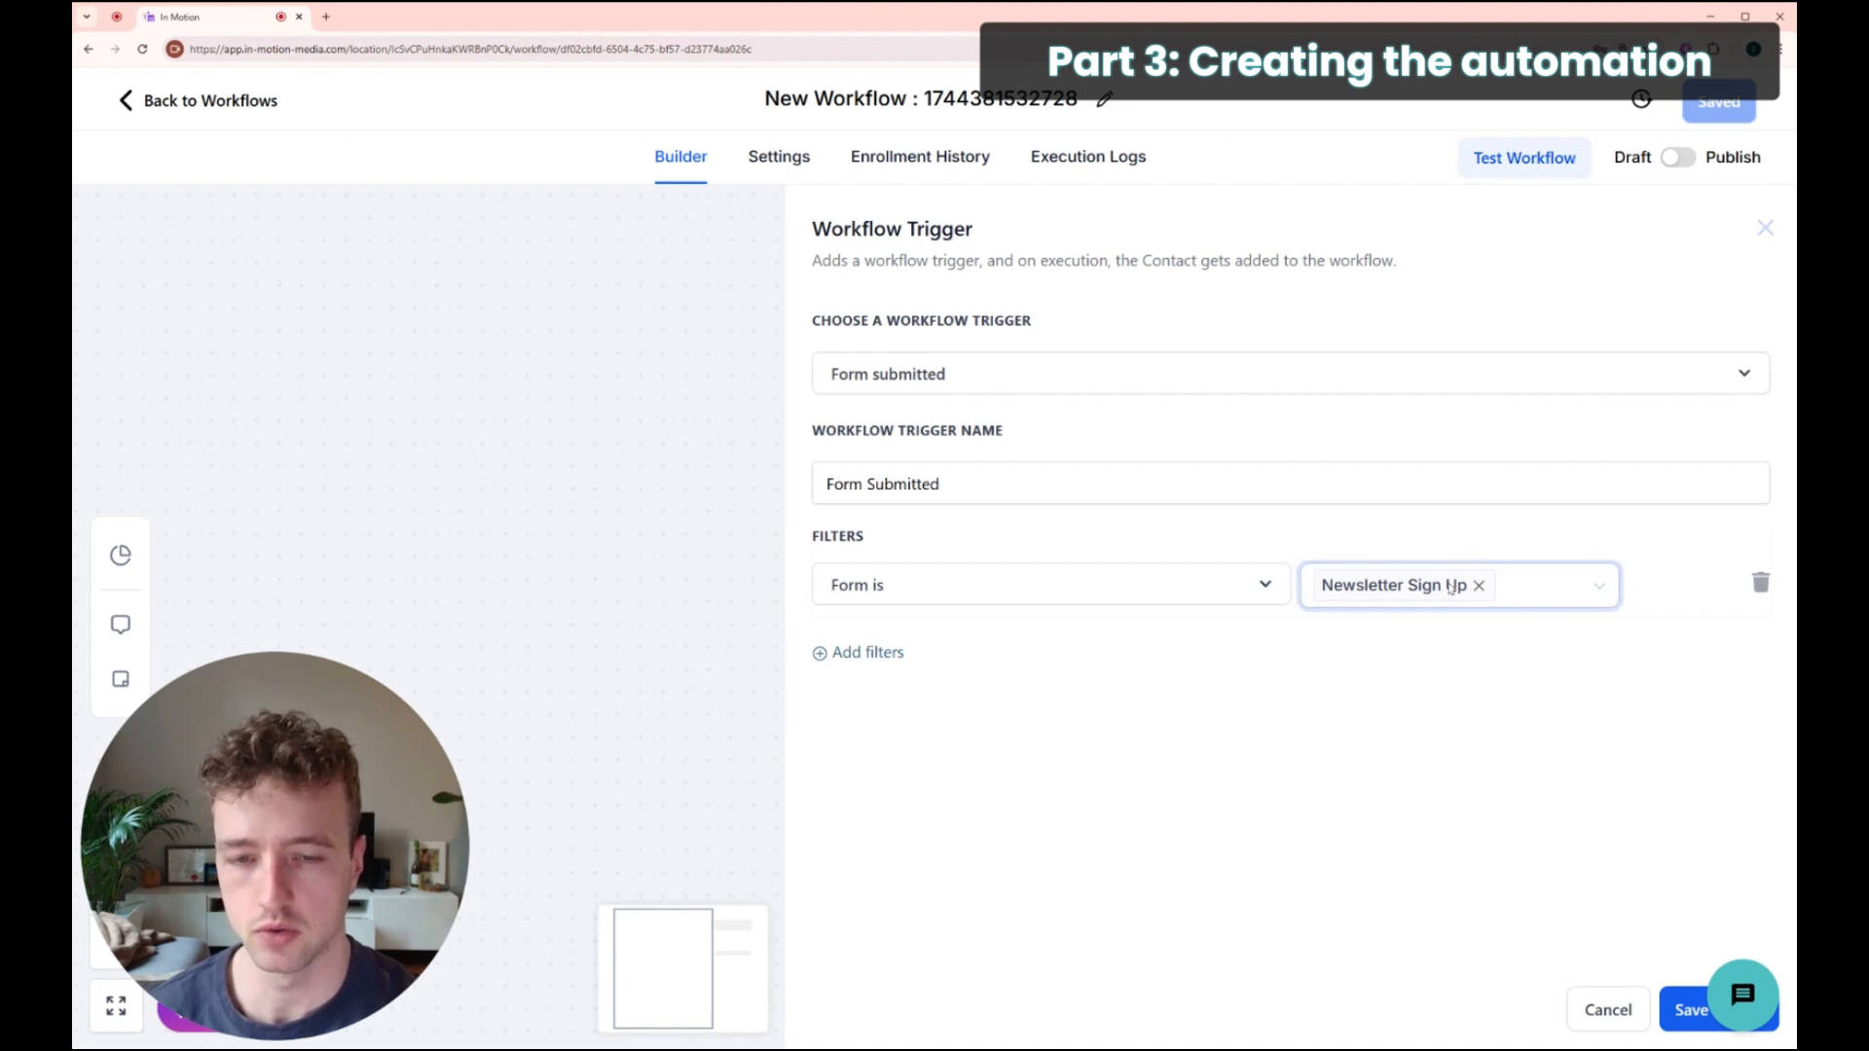
{"action": "left_click", "coordinate": [1679, 1013]}
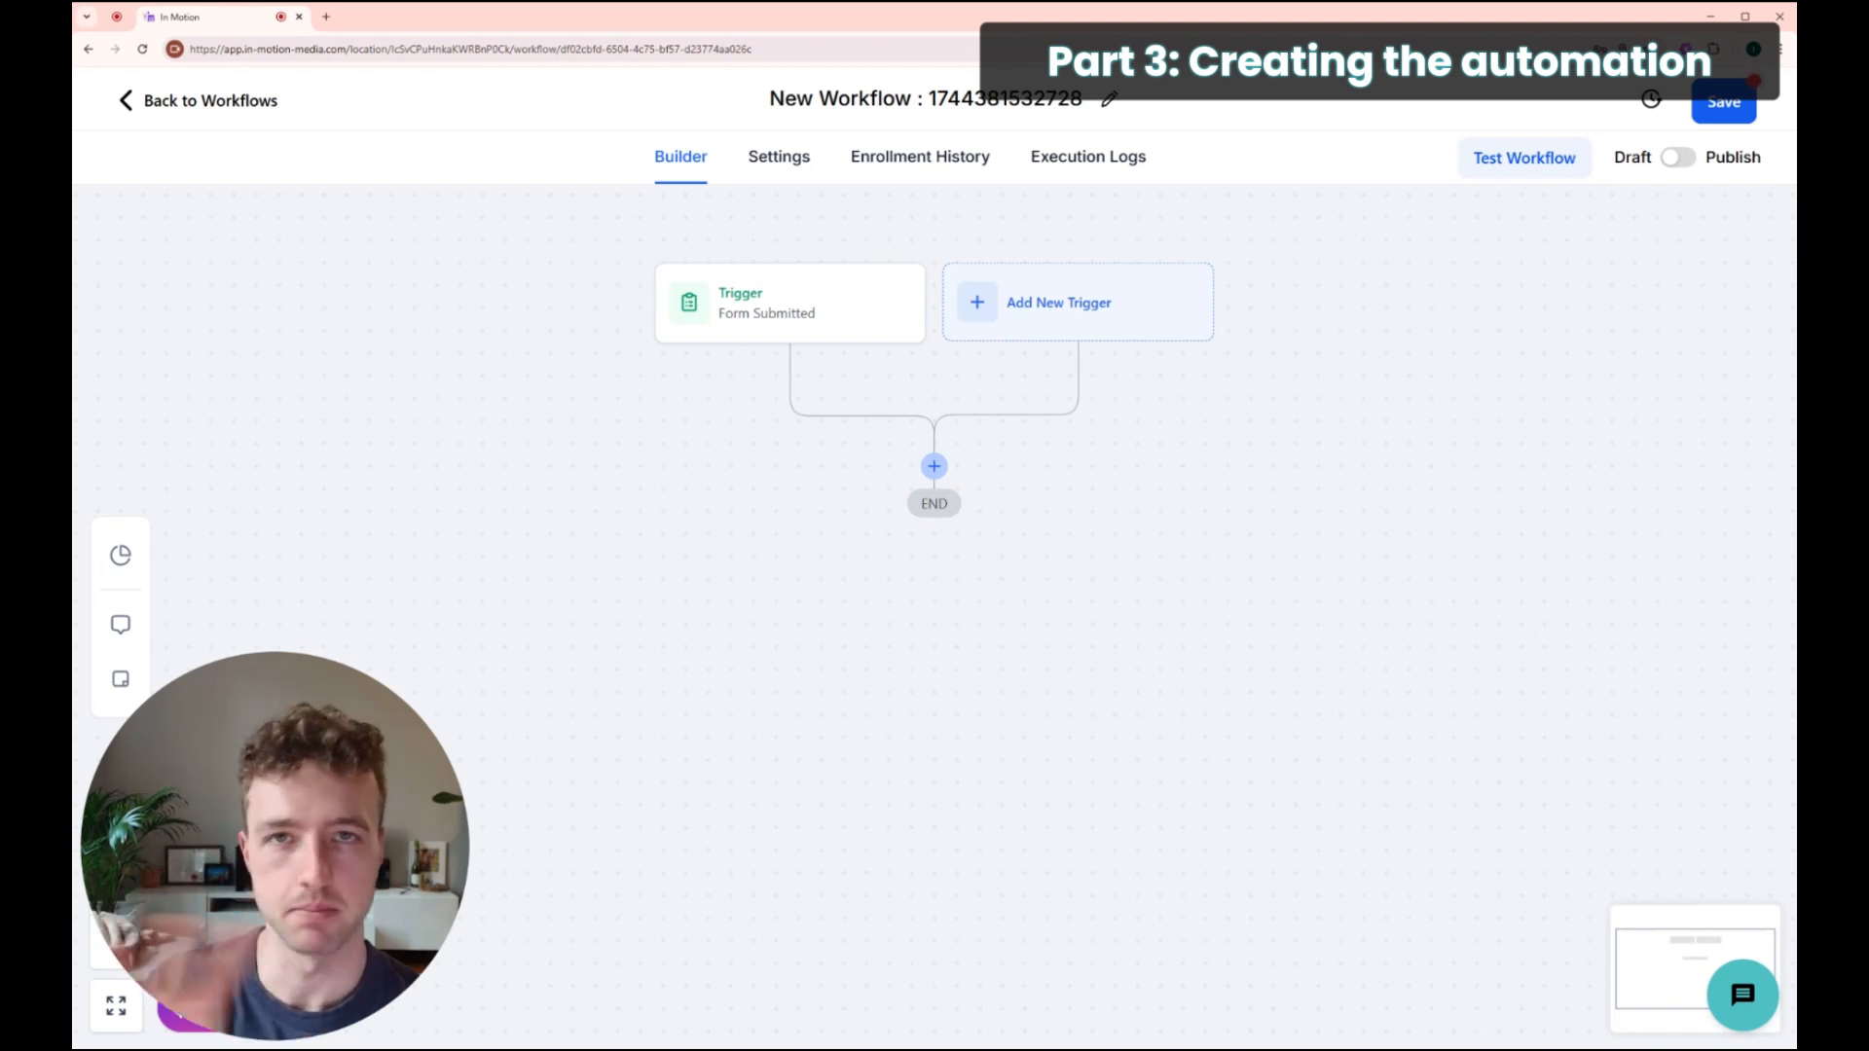
Step: Add an Add Contact Tag action after the trigger applying a new 'Newsletter' tag
{"action": "left_click", "coordinate": [934, 467]}
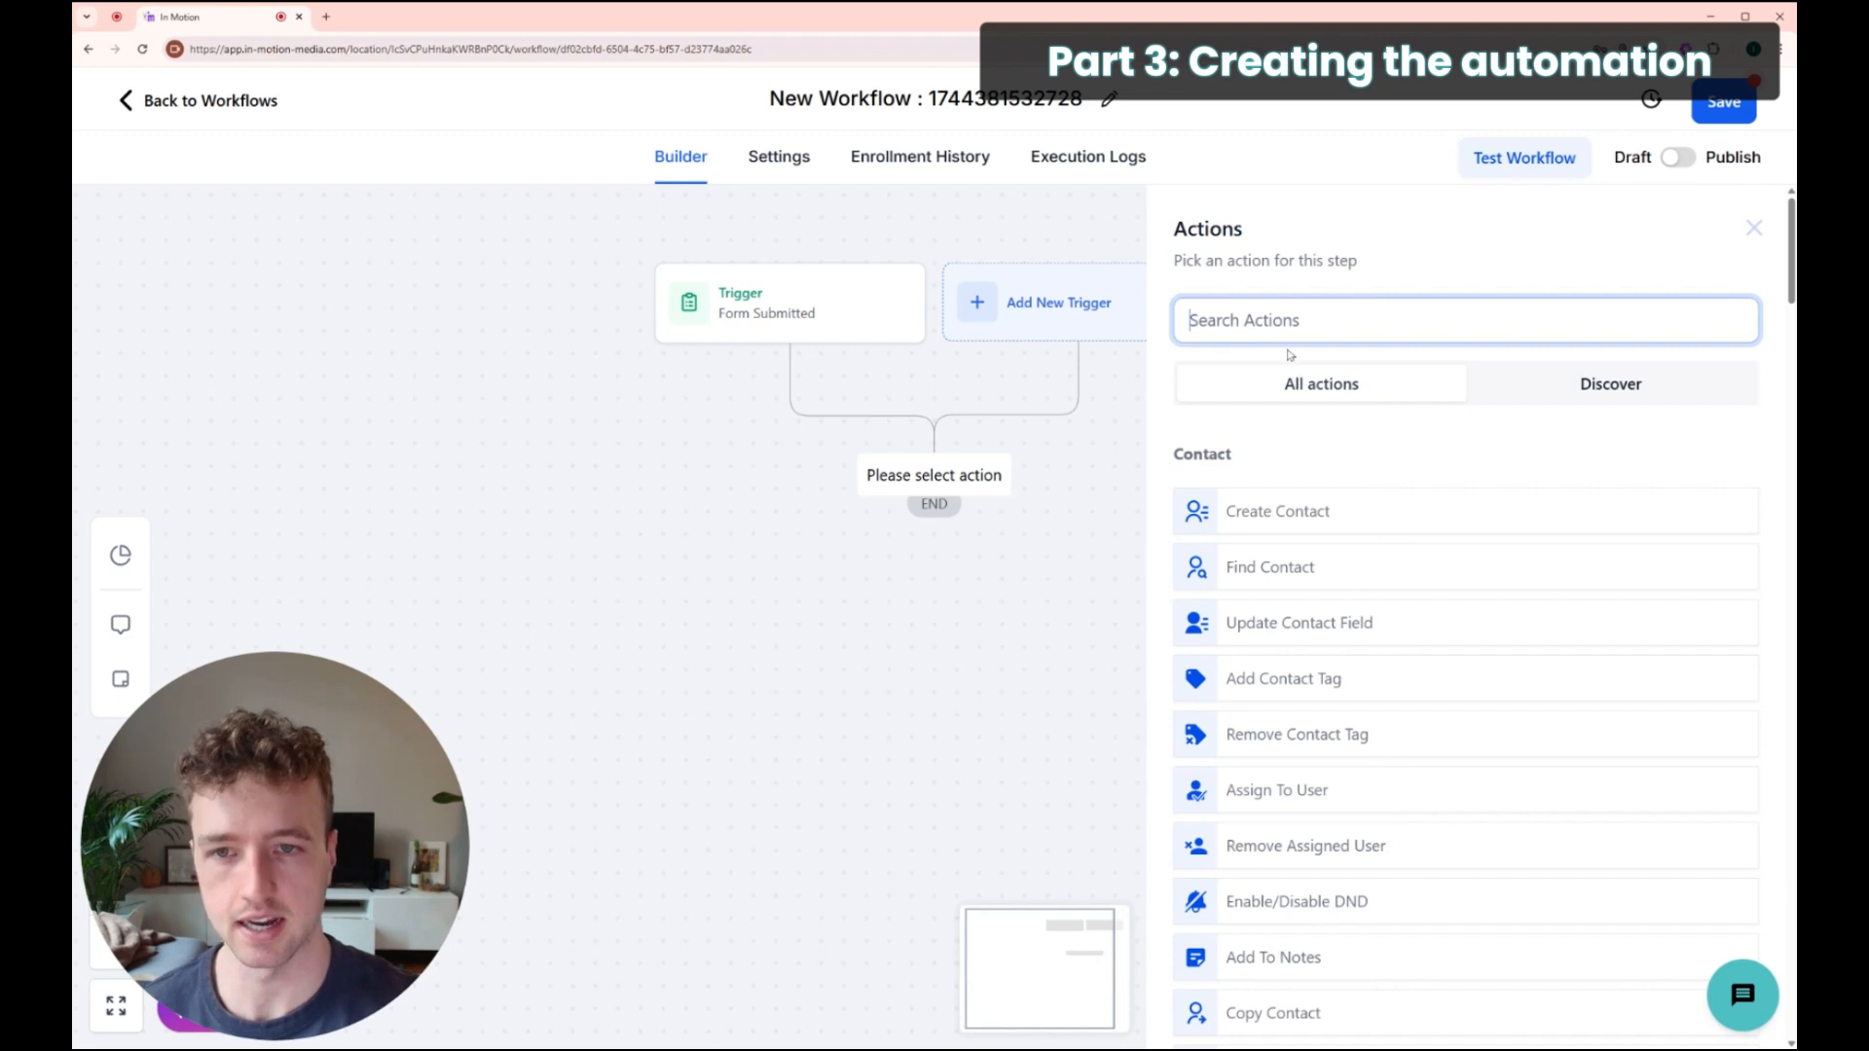
{"action": "type", "text": "tag"}
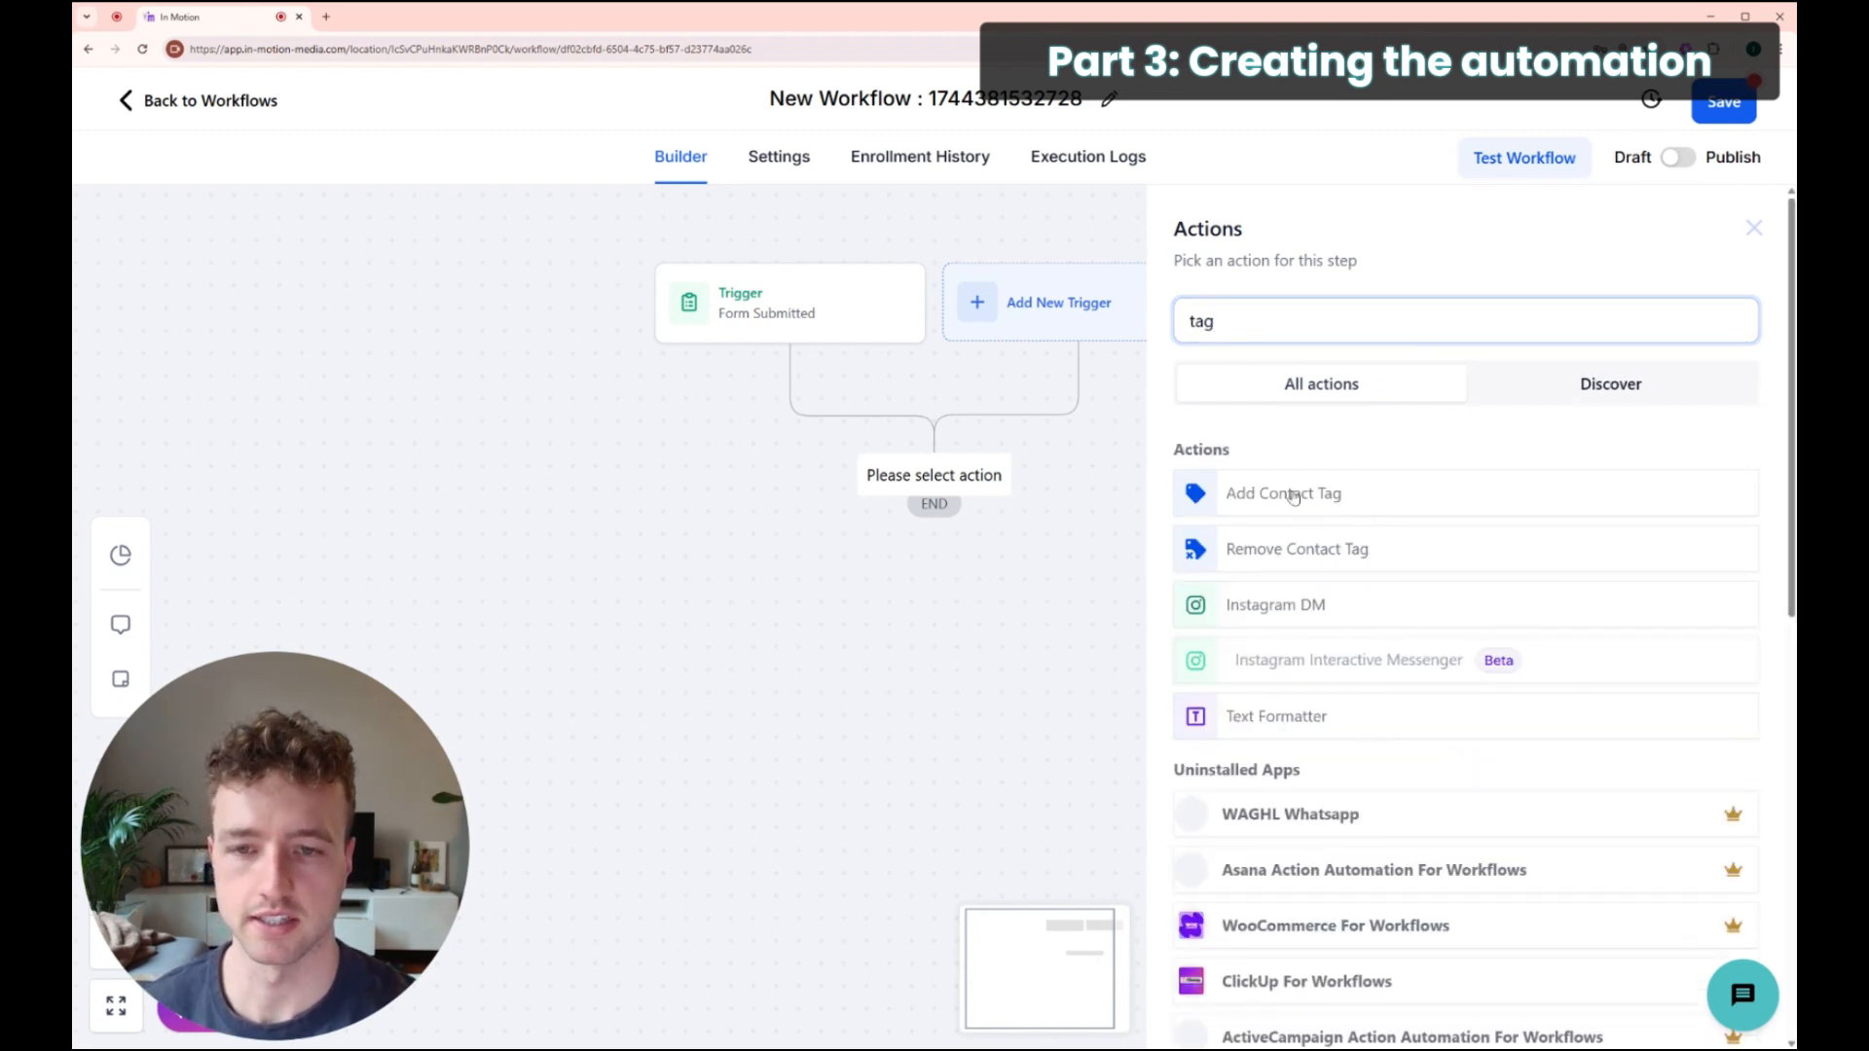
{"action": "left_click", "coordinate": [1293, 495]}
{"action": "left_click", "coordinate": [1281, 465]}
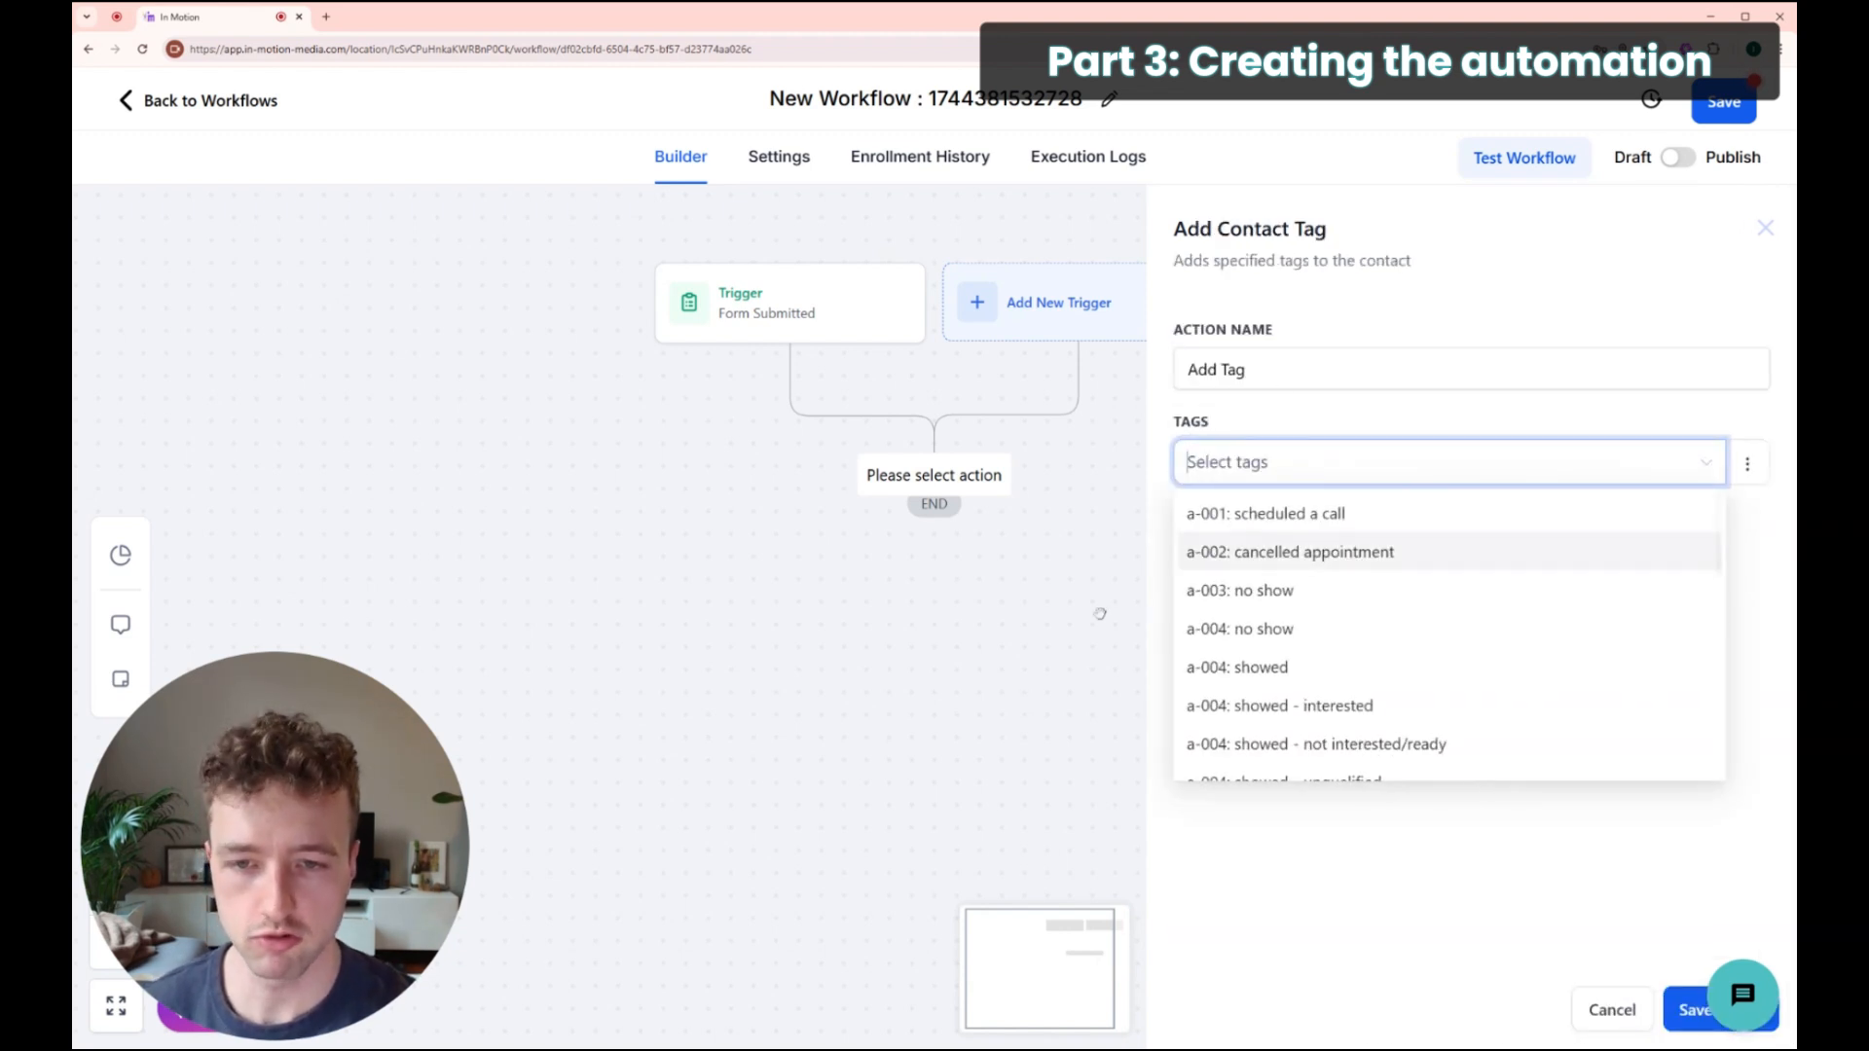
{"action": "scroll", "coordinate": [1281, 710], "scroll_direction": "down", "scroll_amount": 1}
{"action": "scroll", "coordinate": [1287, 757], "scroll_direction": "down", "scroll_amount": 2}
{"action": "scroll", "coordinate": [1275, 623], "scroll_direction": "up", "scroll_amount": 4}
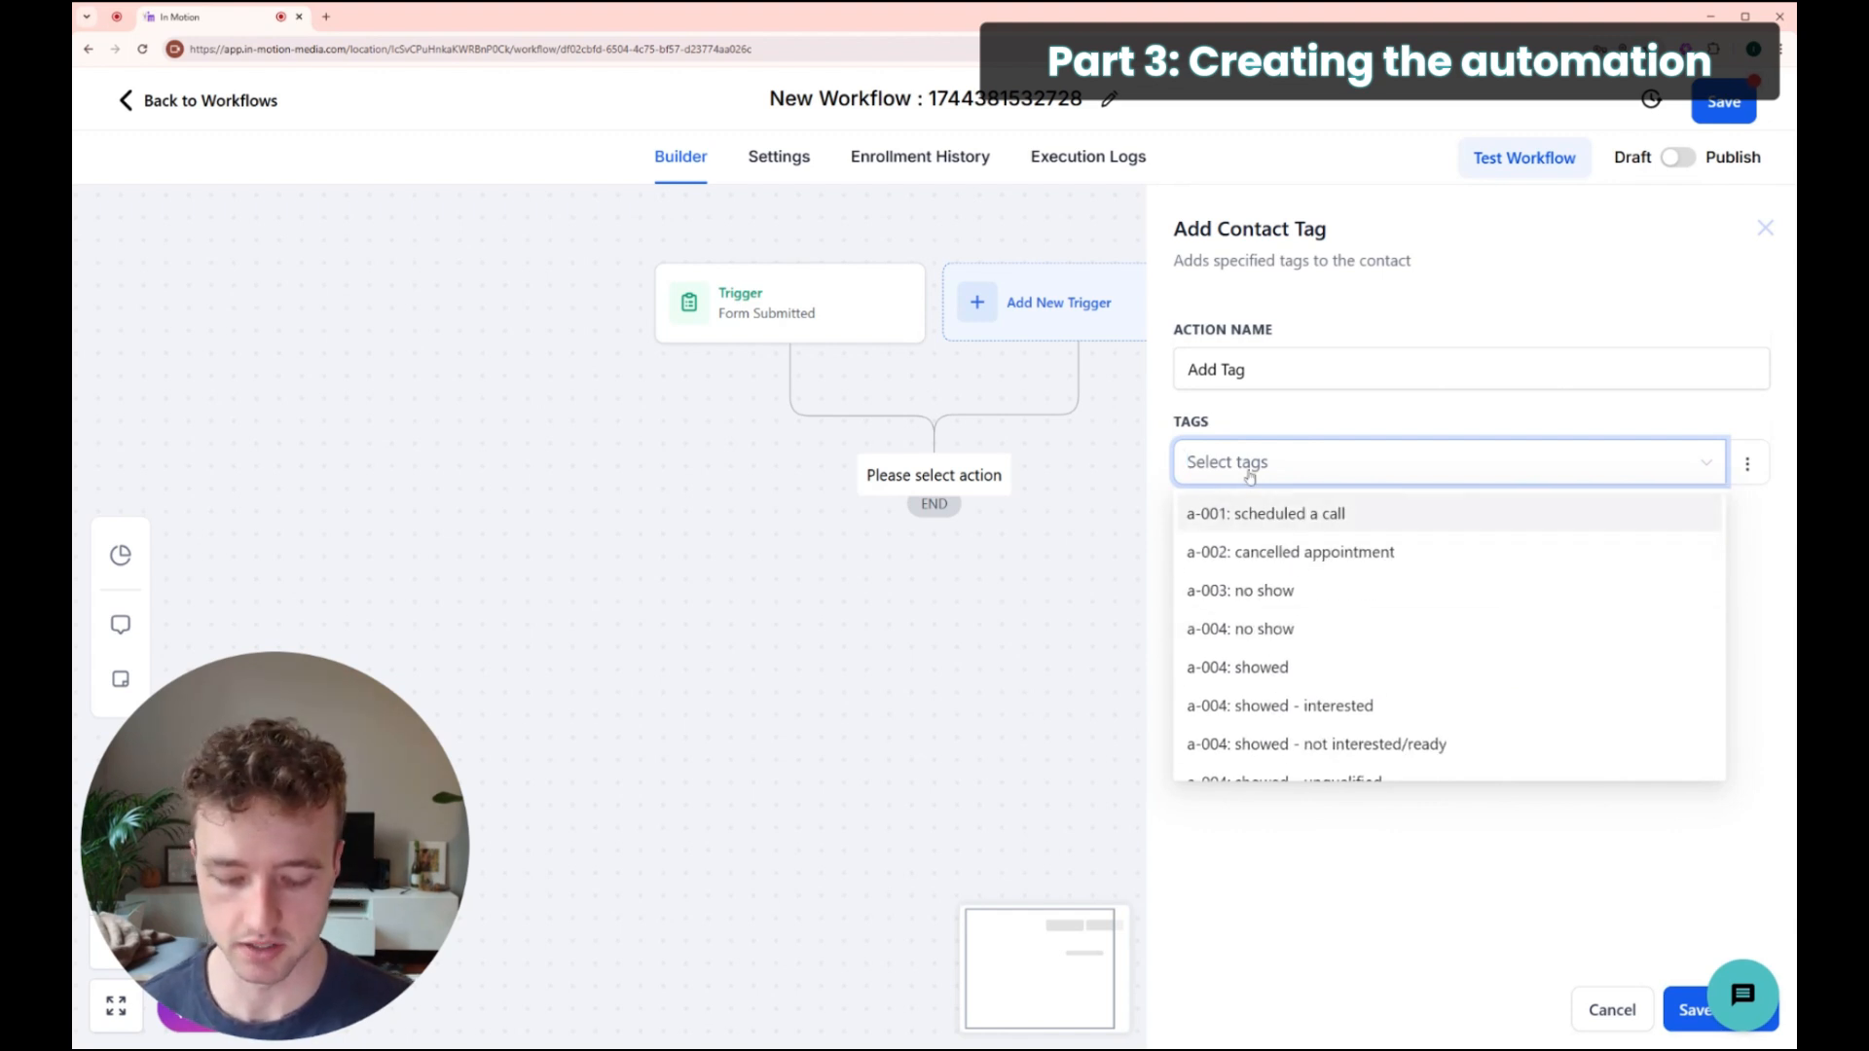
{"action": "type", "text": "Newslette"}
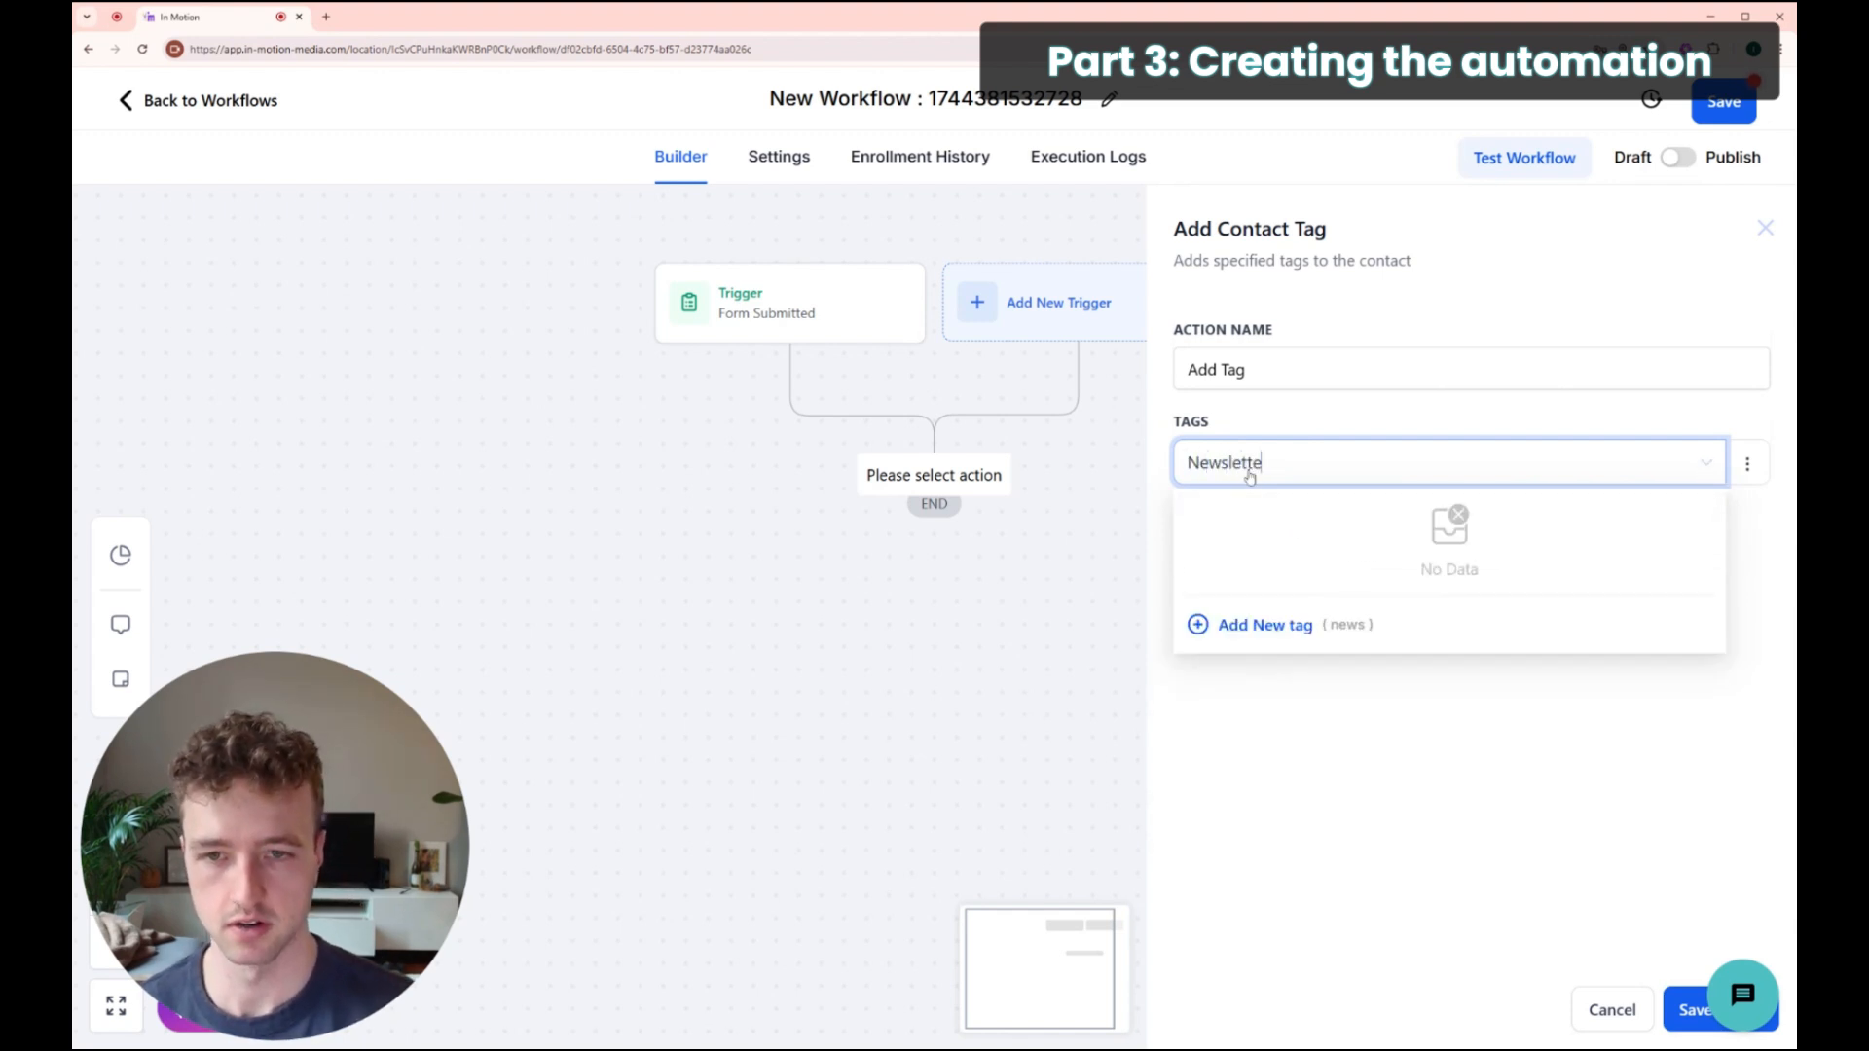
{"action": "type", "text": "r"}
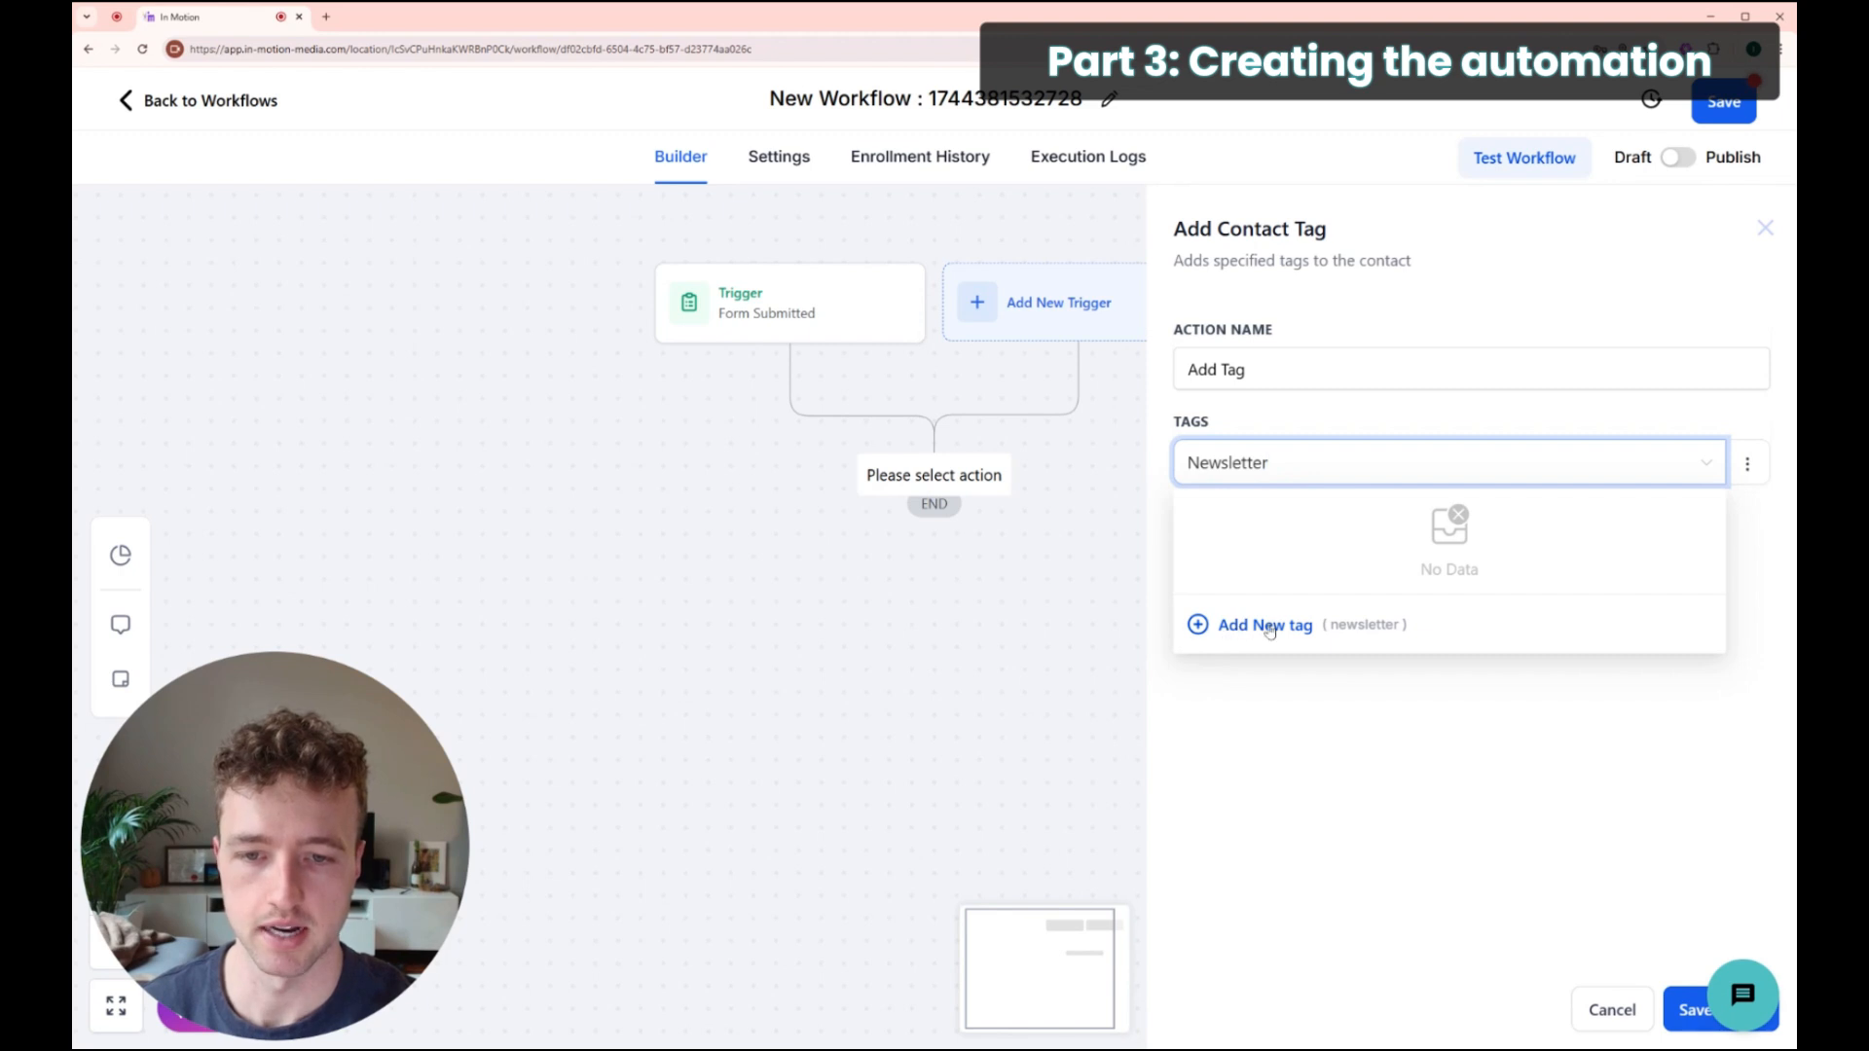
{"action": "left_click", "coordinate": [1265, 626]}
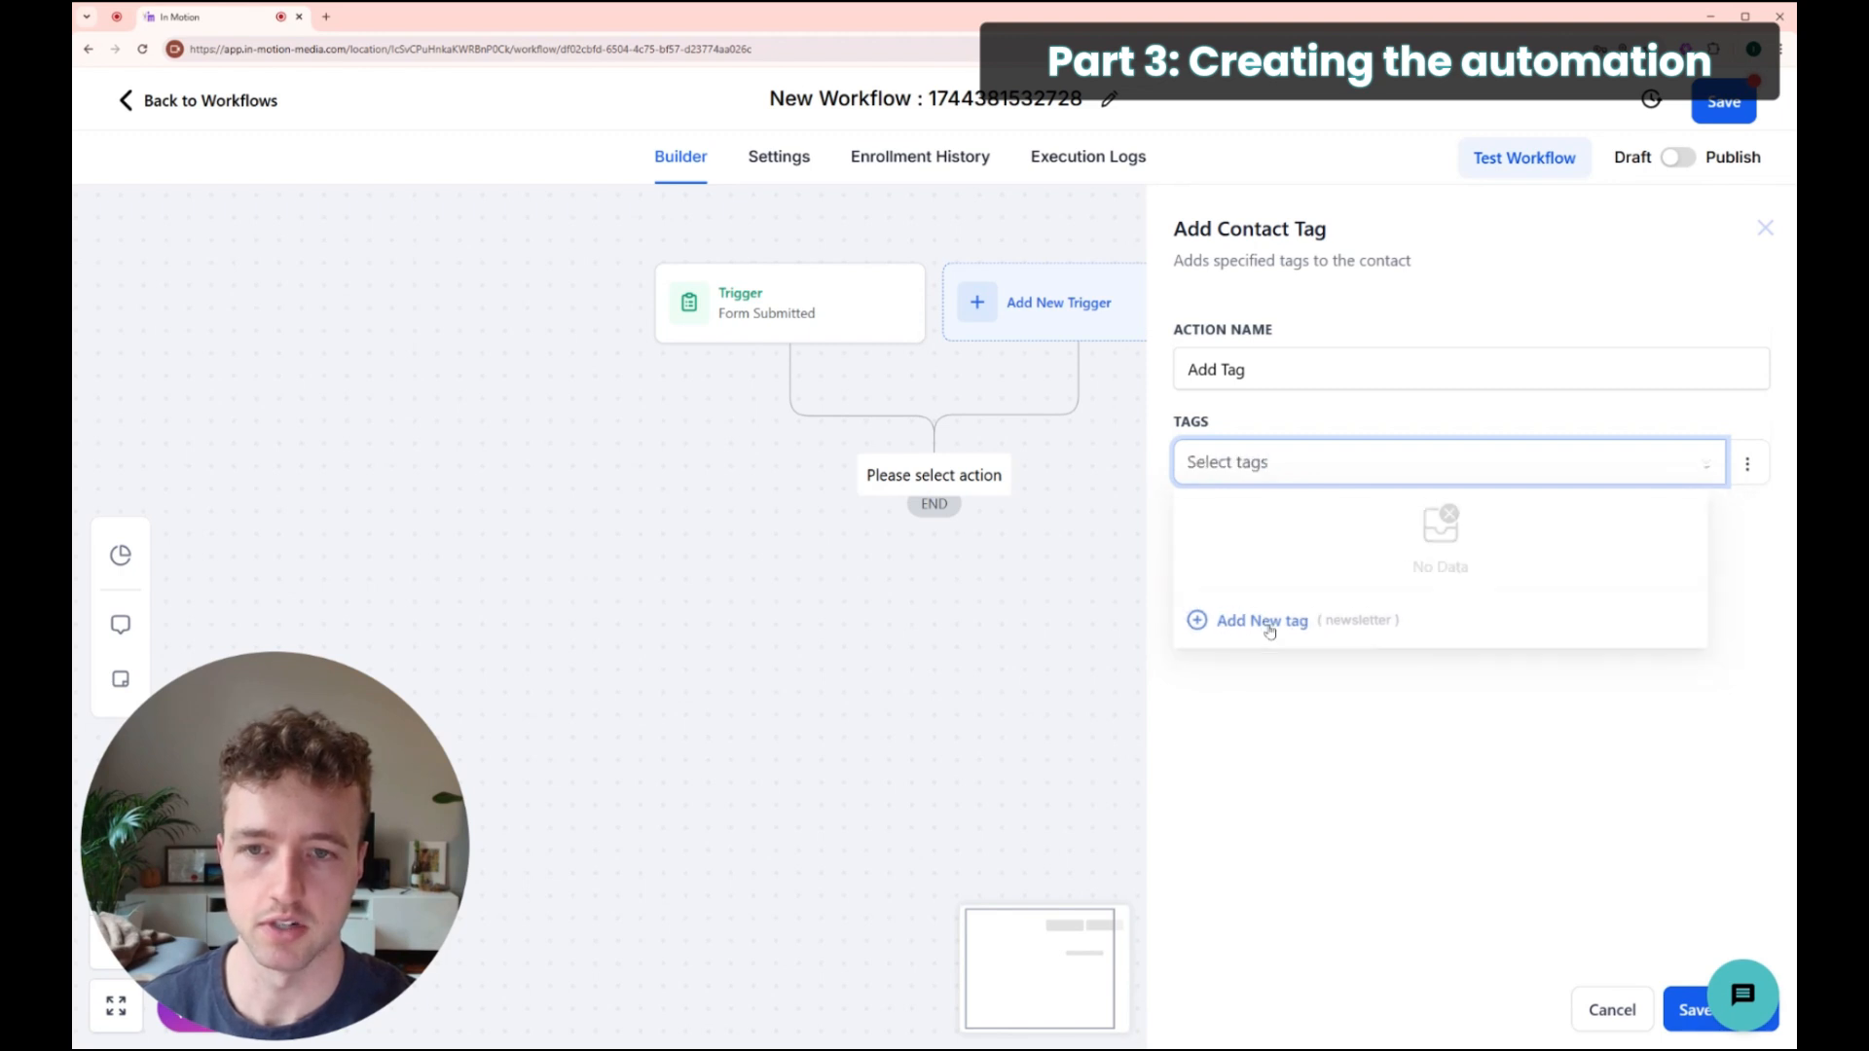
{"action": "left_click", "coordinate": [1682, 1008]}
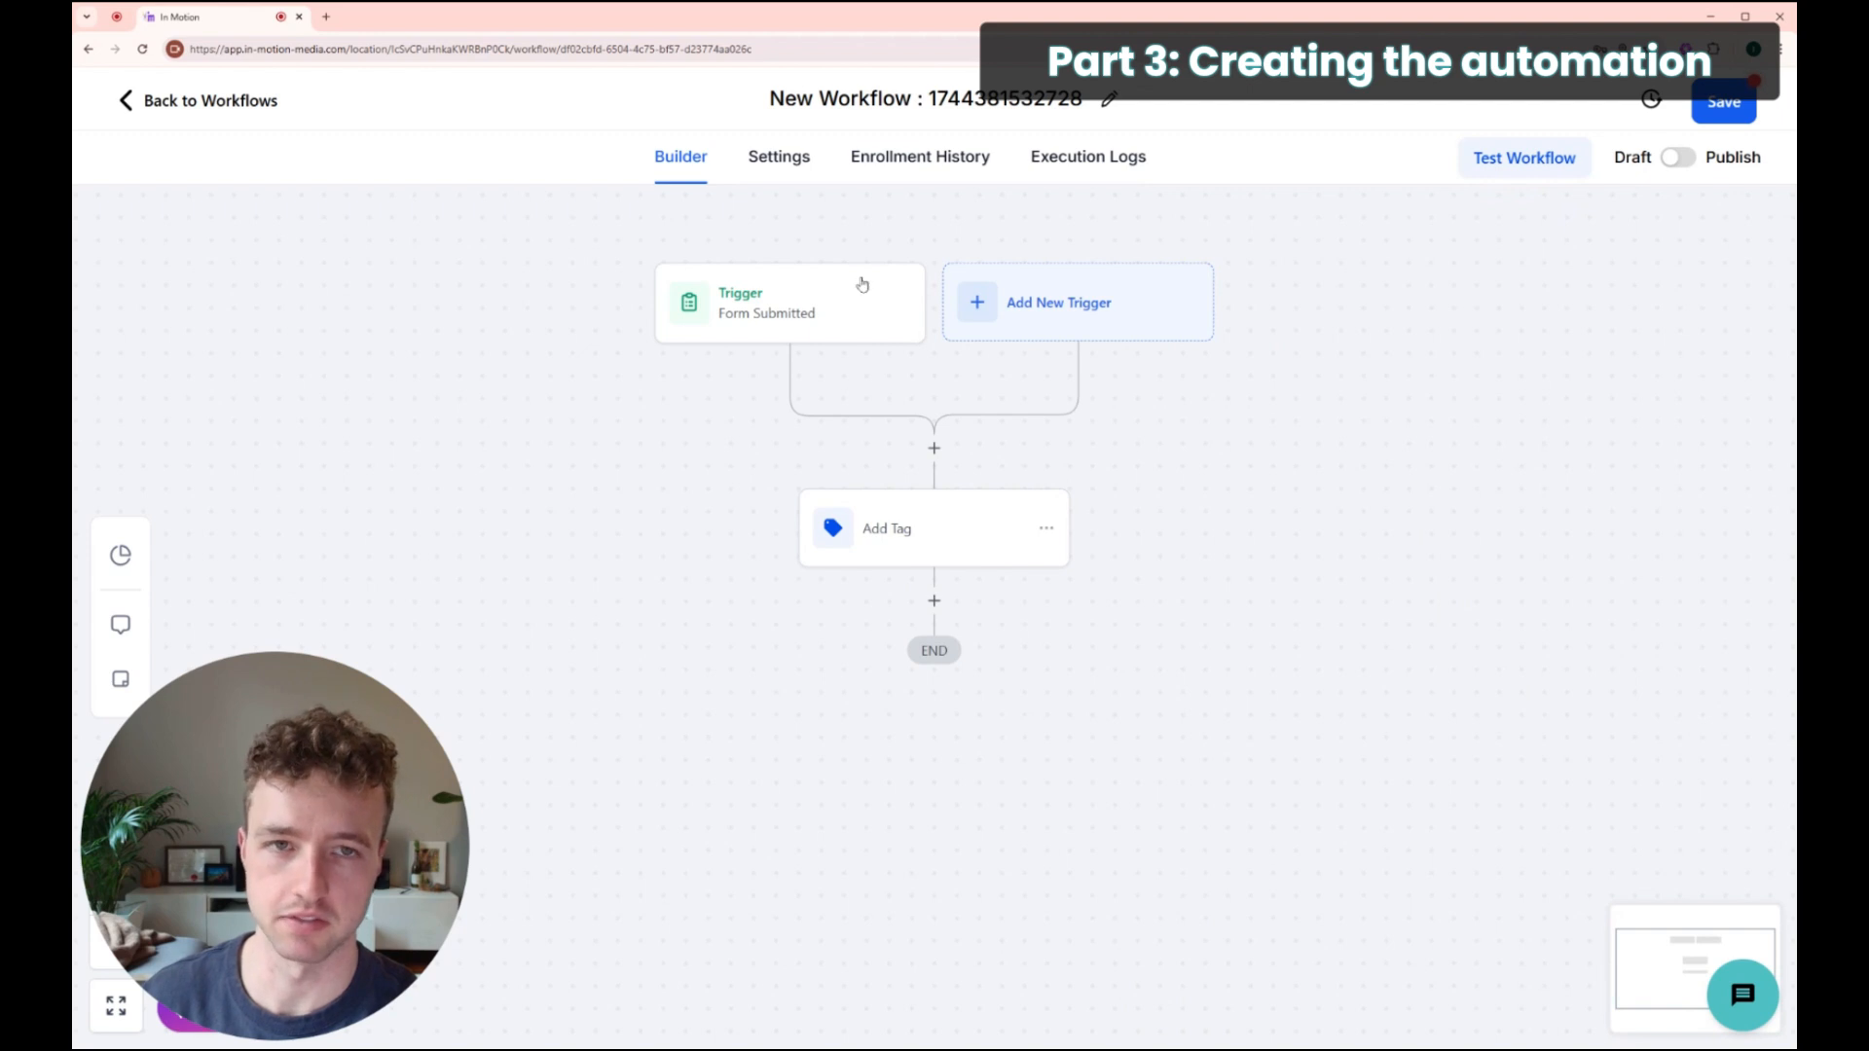
Step: Begin a Send Email action after the tag step, then discard it unsaved
{"action": "left_click", "coordinate": [935, 600]}
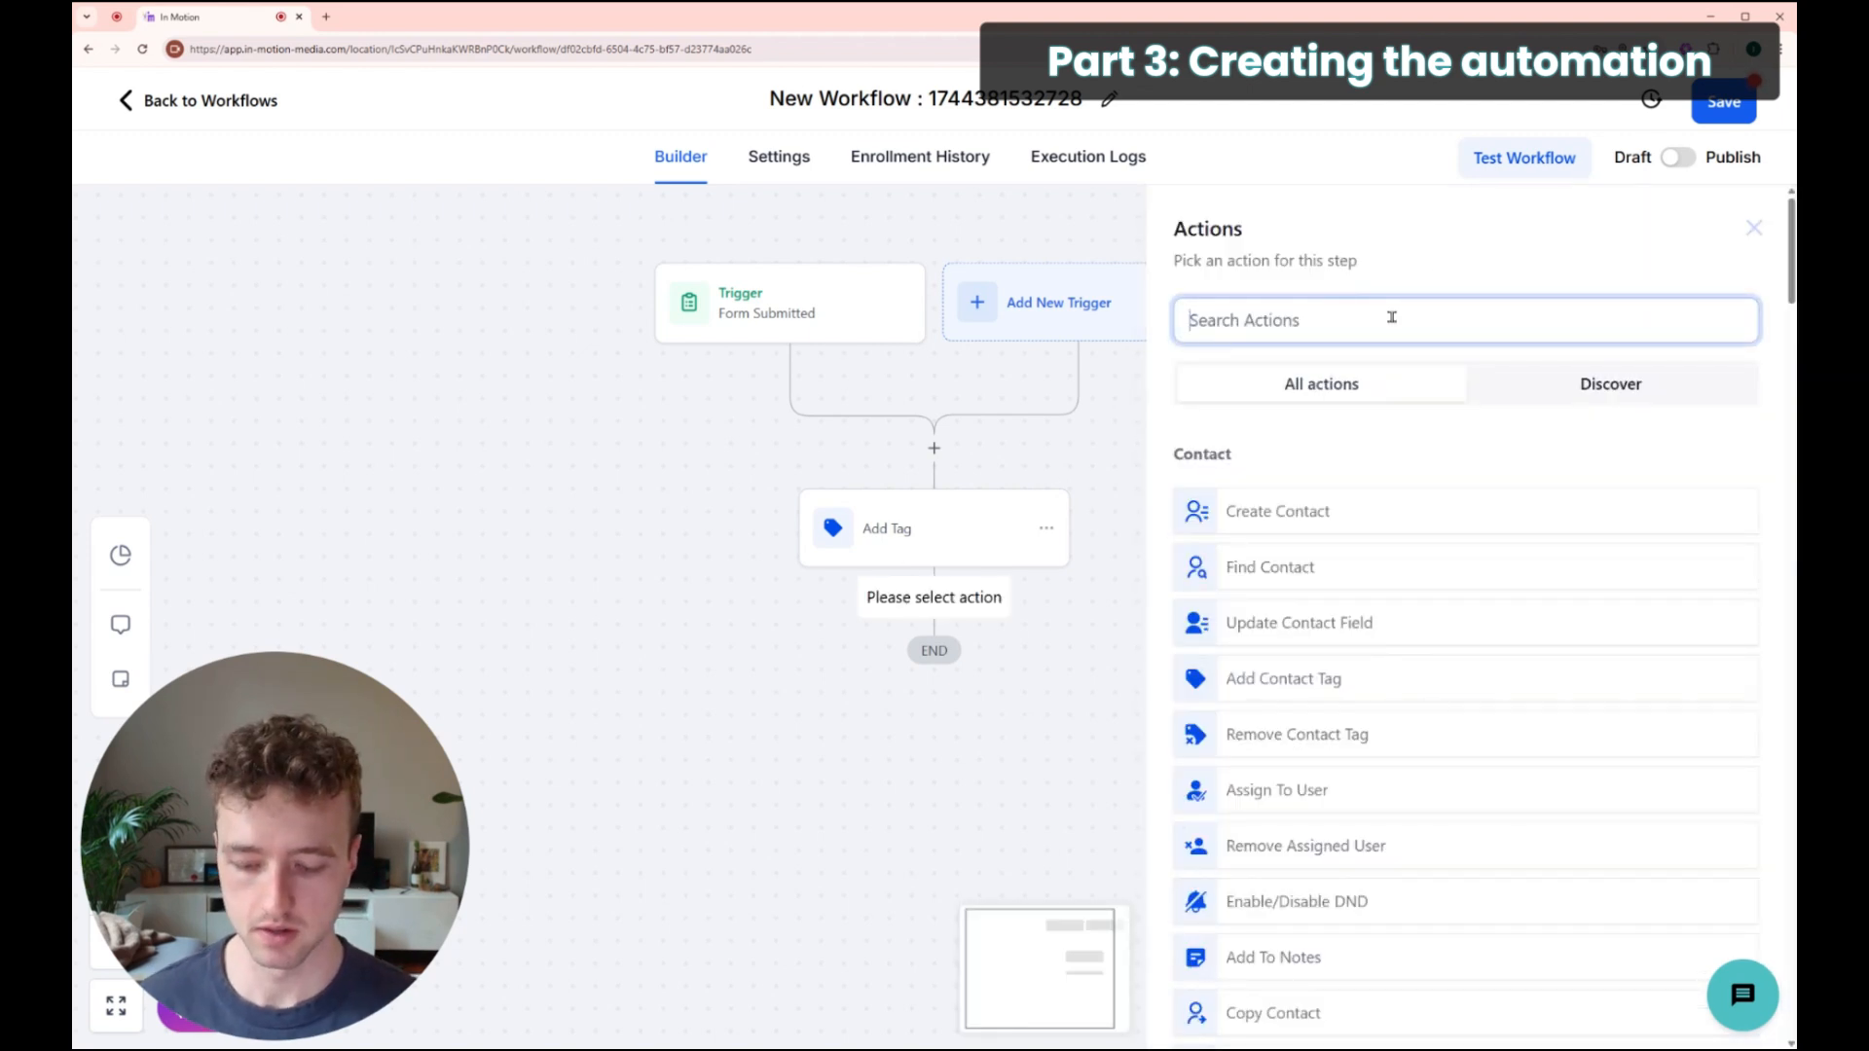
{"action": "type", "text": "email"}
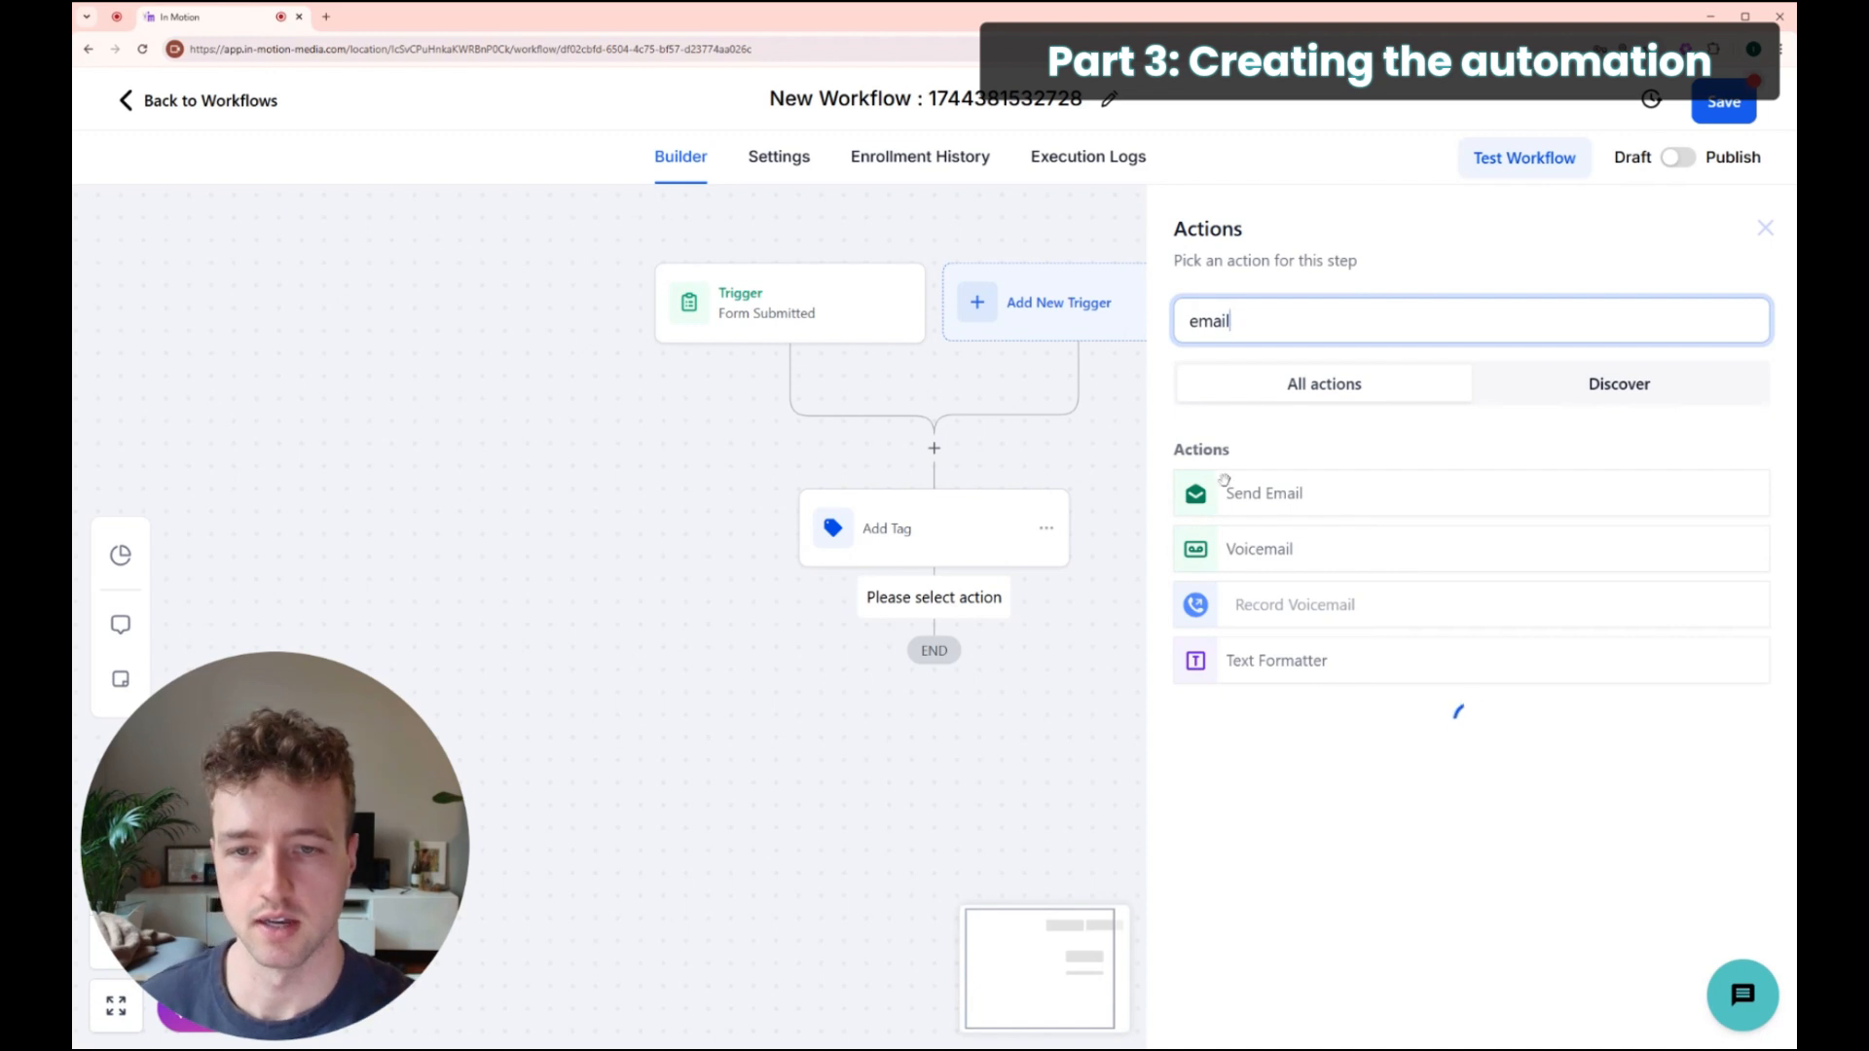
{"action": "left_click", "coordinate": [1318, 489]}
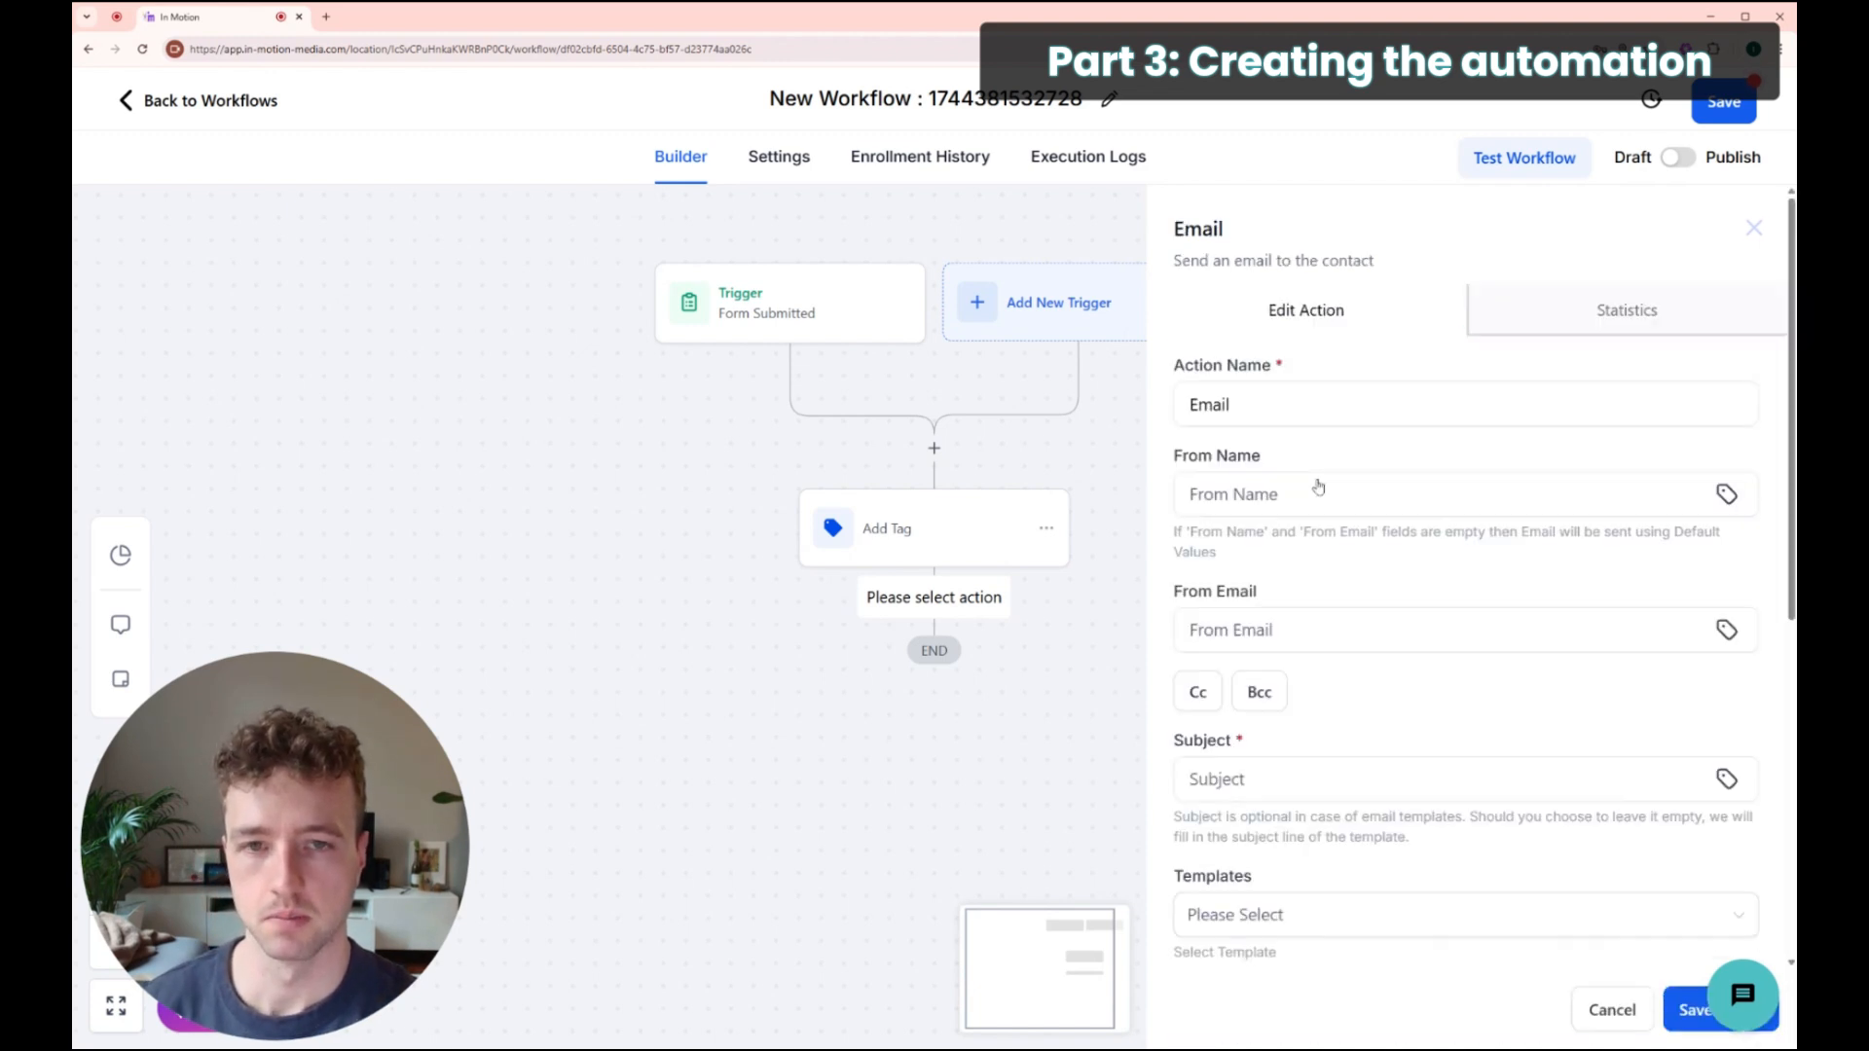
{"action": "scroll", "coordinate": [1320, 479], "scroll_direction": "down", "scroll_amount": 6}
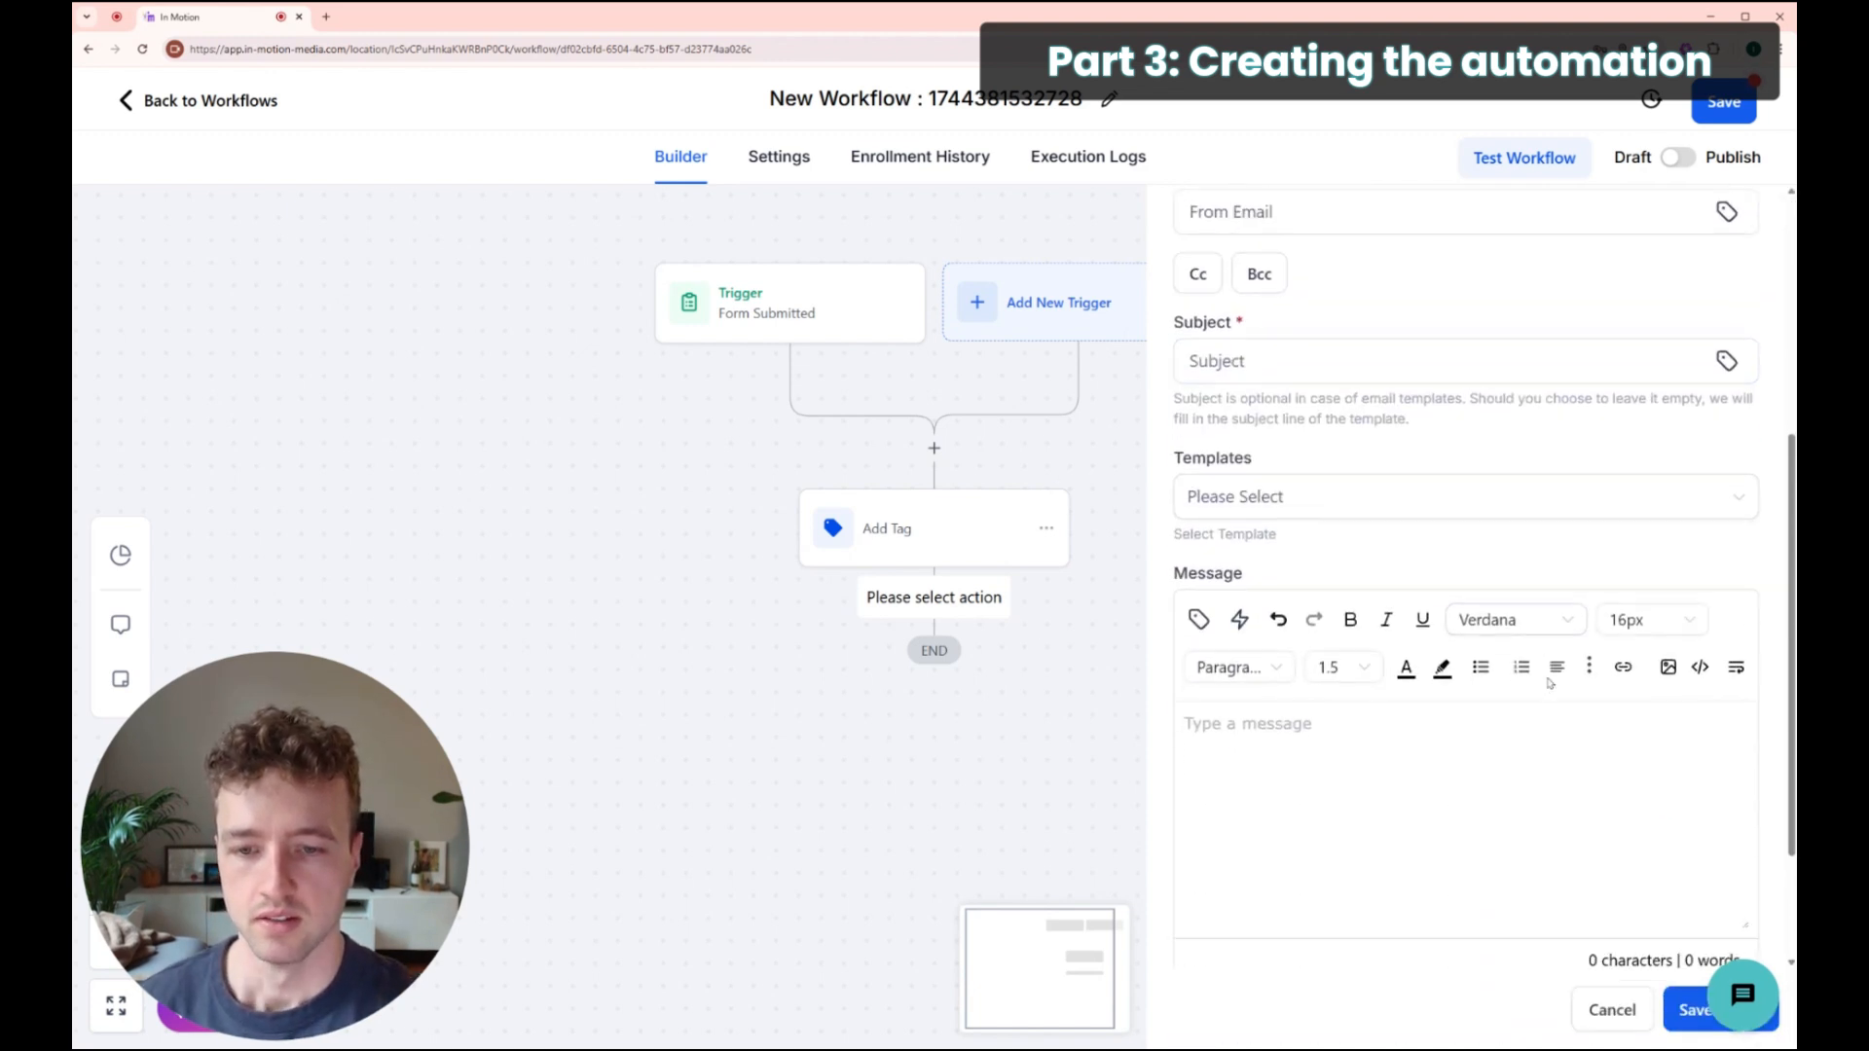
{"action": "left_click", "coordinate": [1200, 548]}
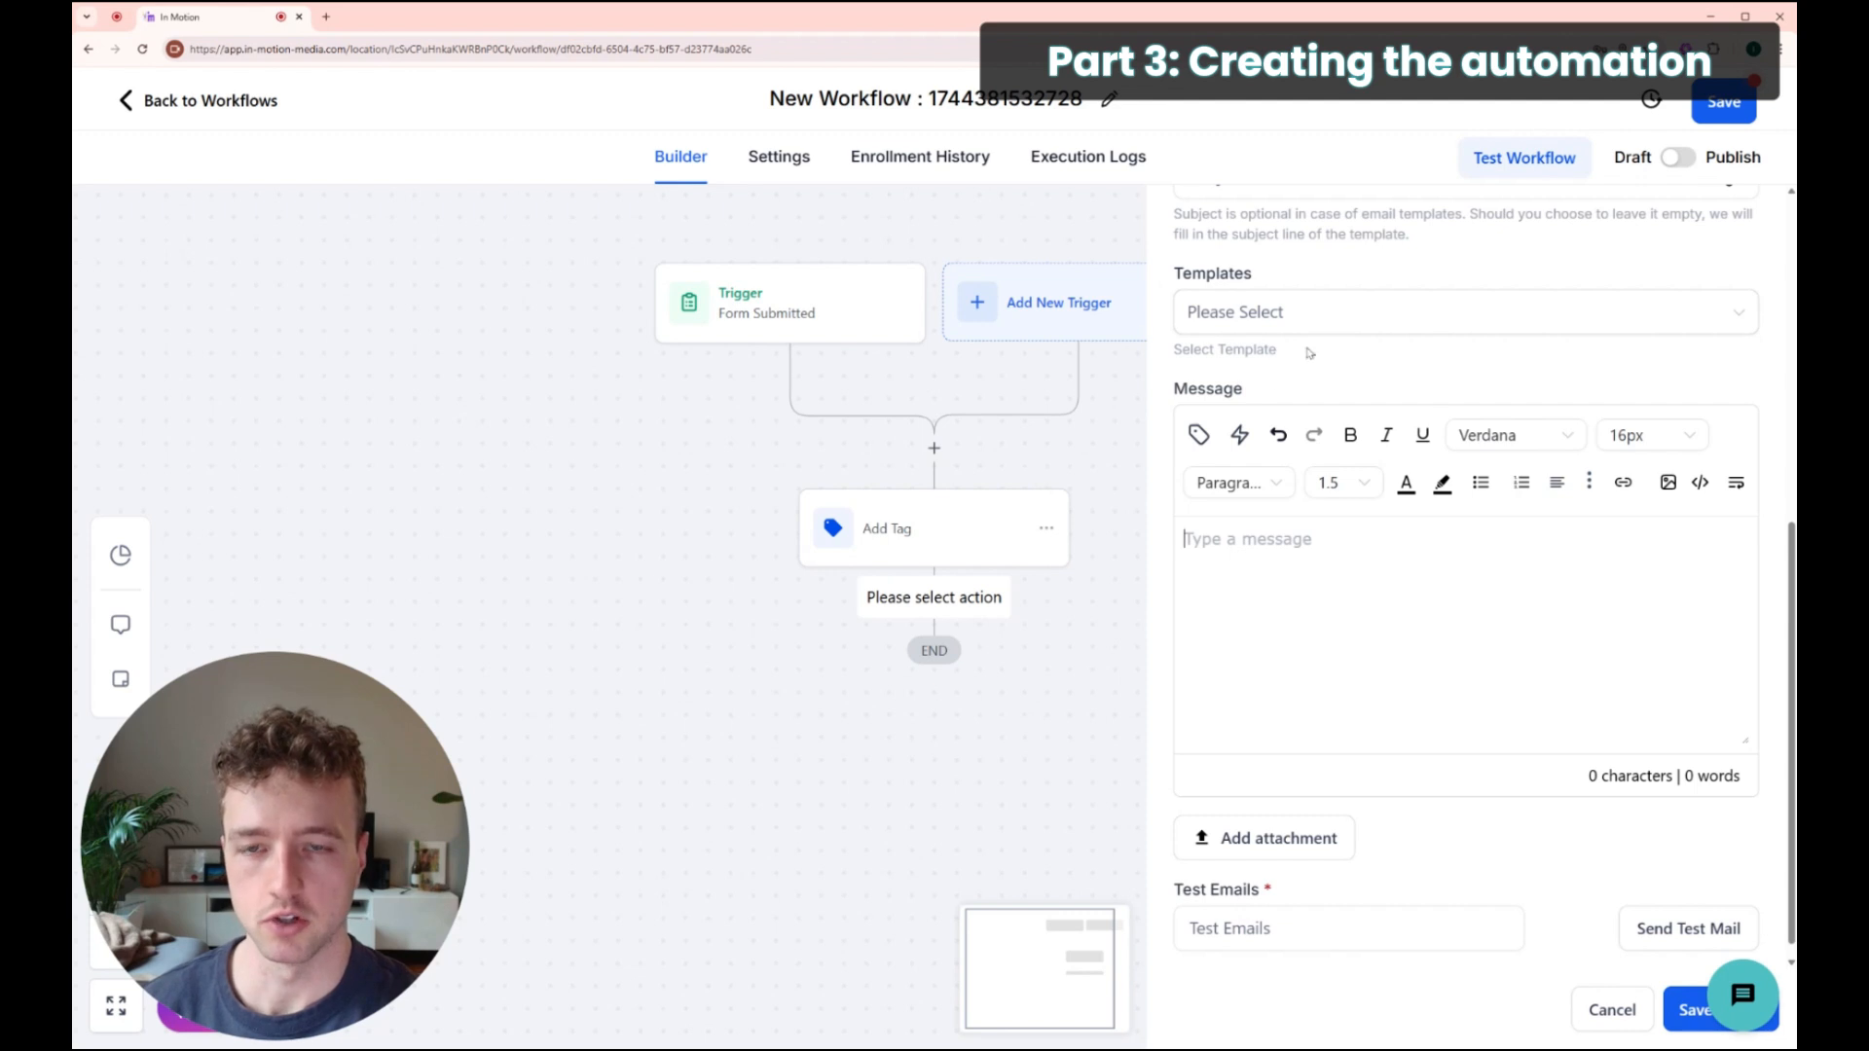
{"action": "scroll", "coordinate": [1449, 699], "scroll_direction": "up", "scroll_amount": 6}
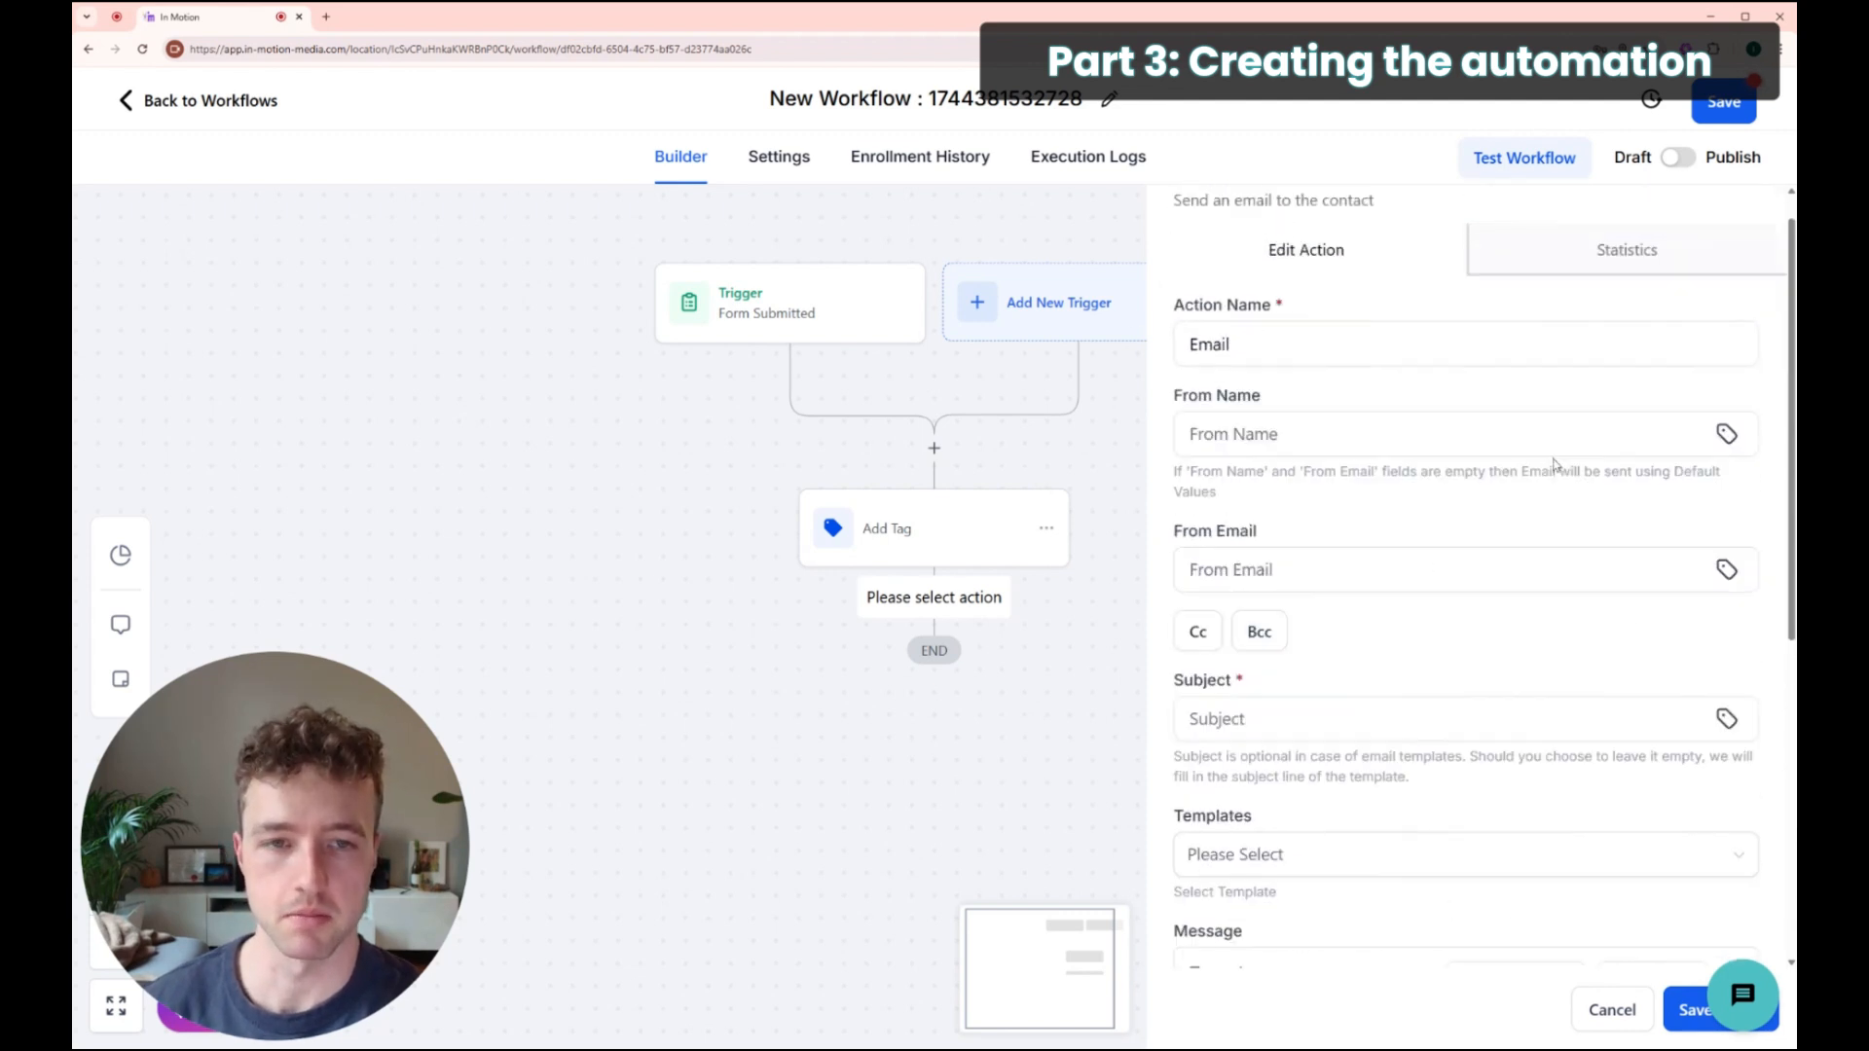
{"action": "left_click", "coordinate": [1755, 228]}
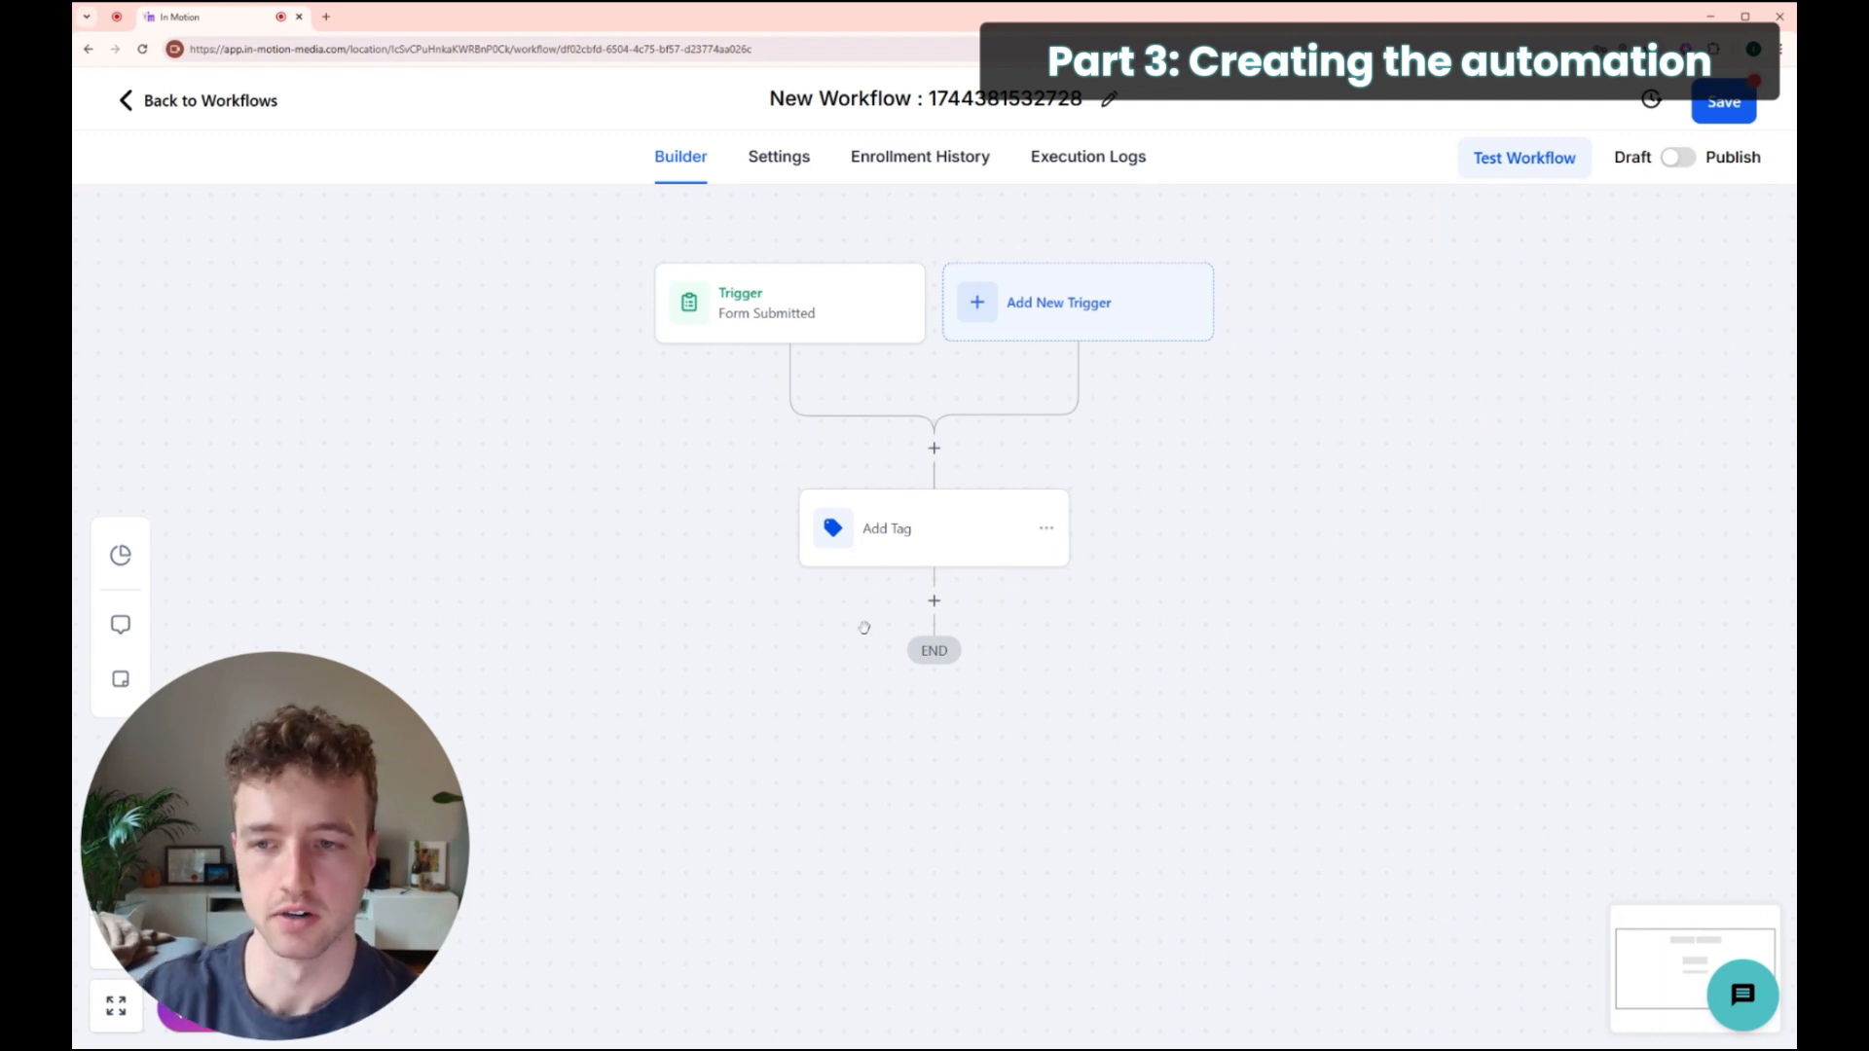
Step: Change the workflow title to 'Newsletter Sign Up > Add "Newsletter" Tag'
{"action": "left_click", "coordinate": [779, 98]}
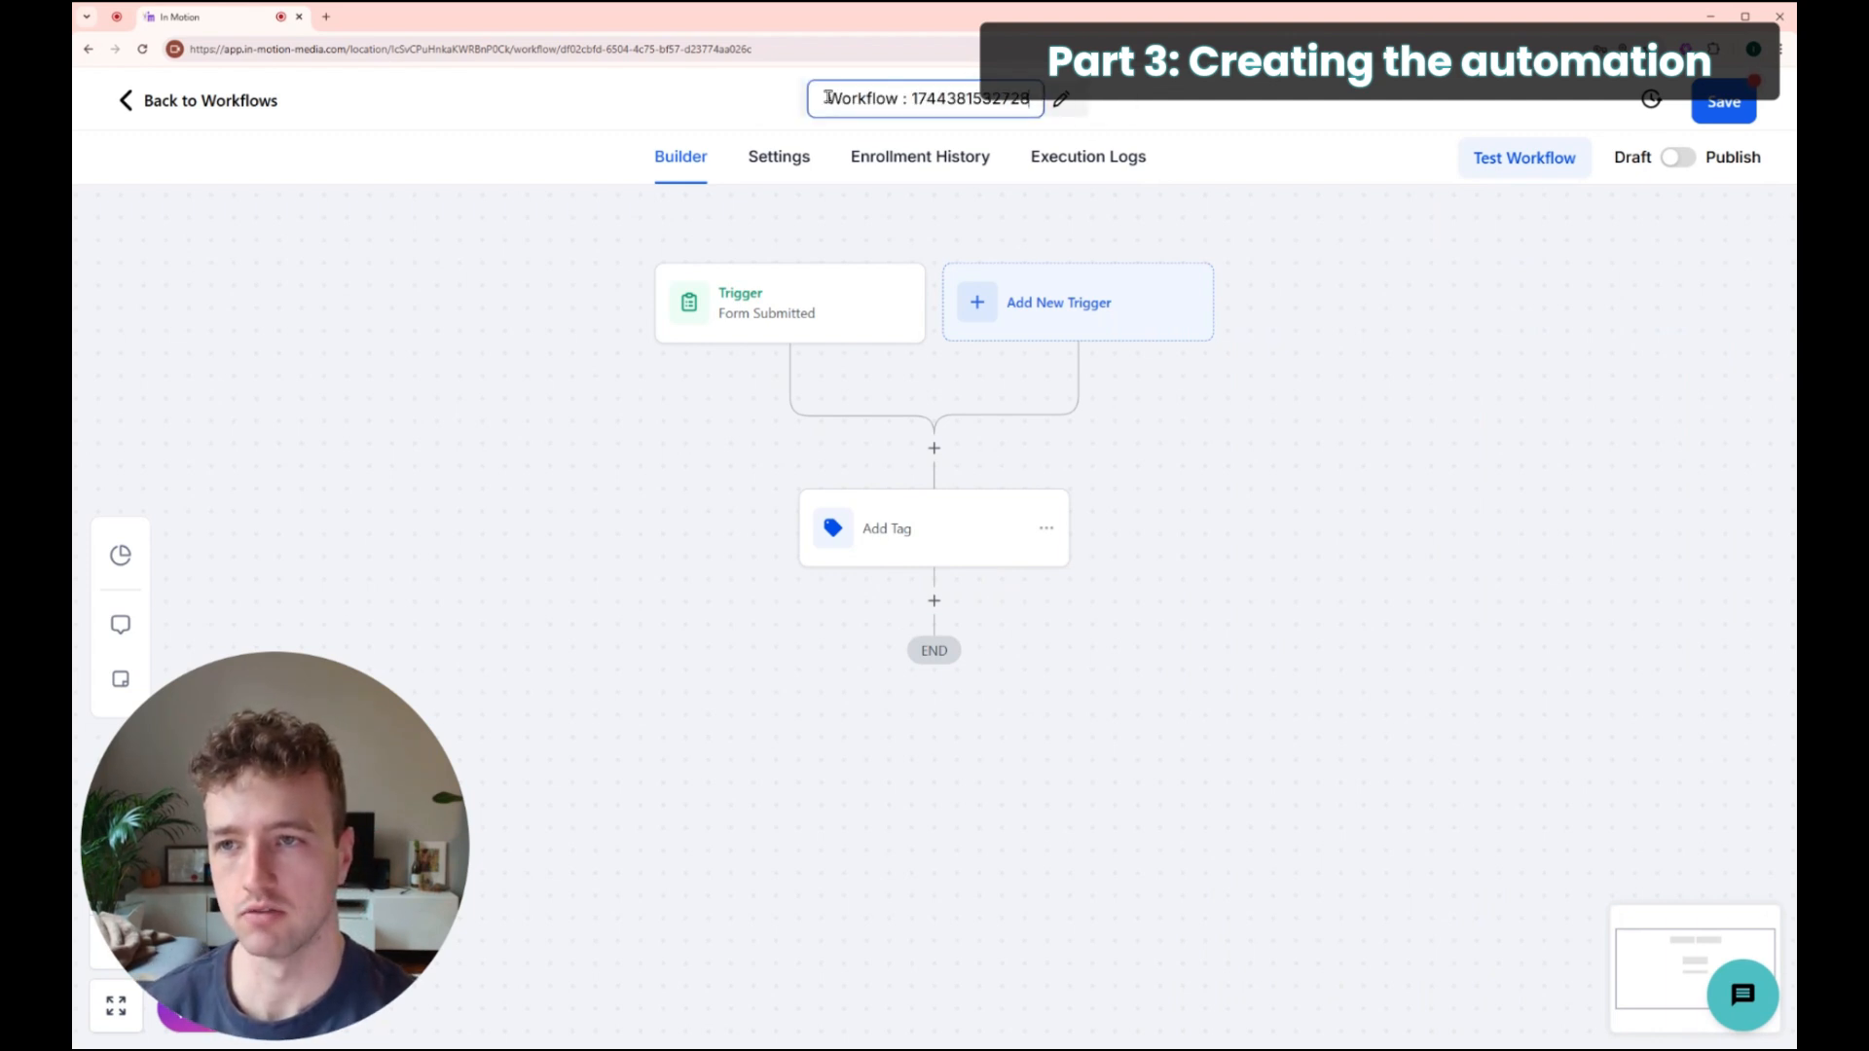
{"action": "left_click_drag", "start_coordinate": [826, 99], "coordinate": [1073, 103]}
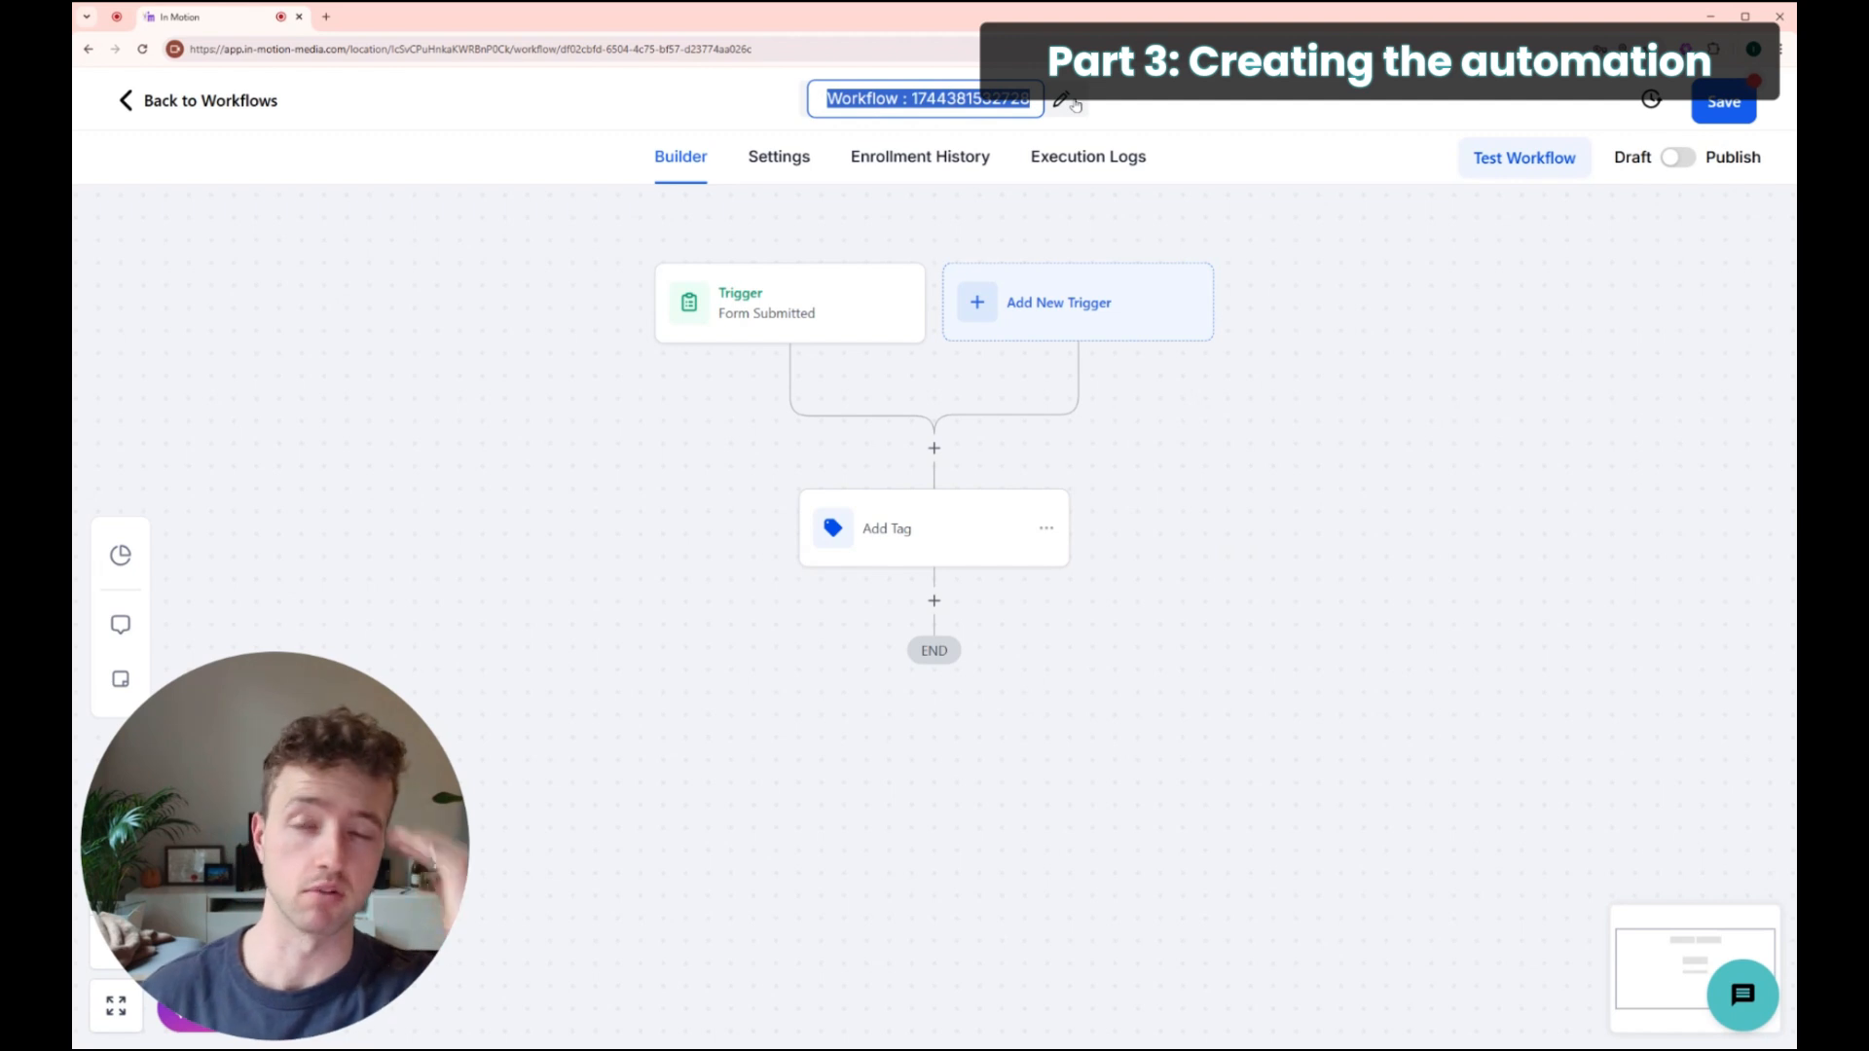
{"action": "type", "text": "Newsletter"}
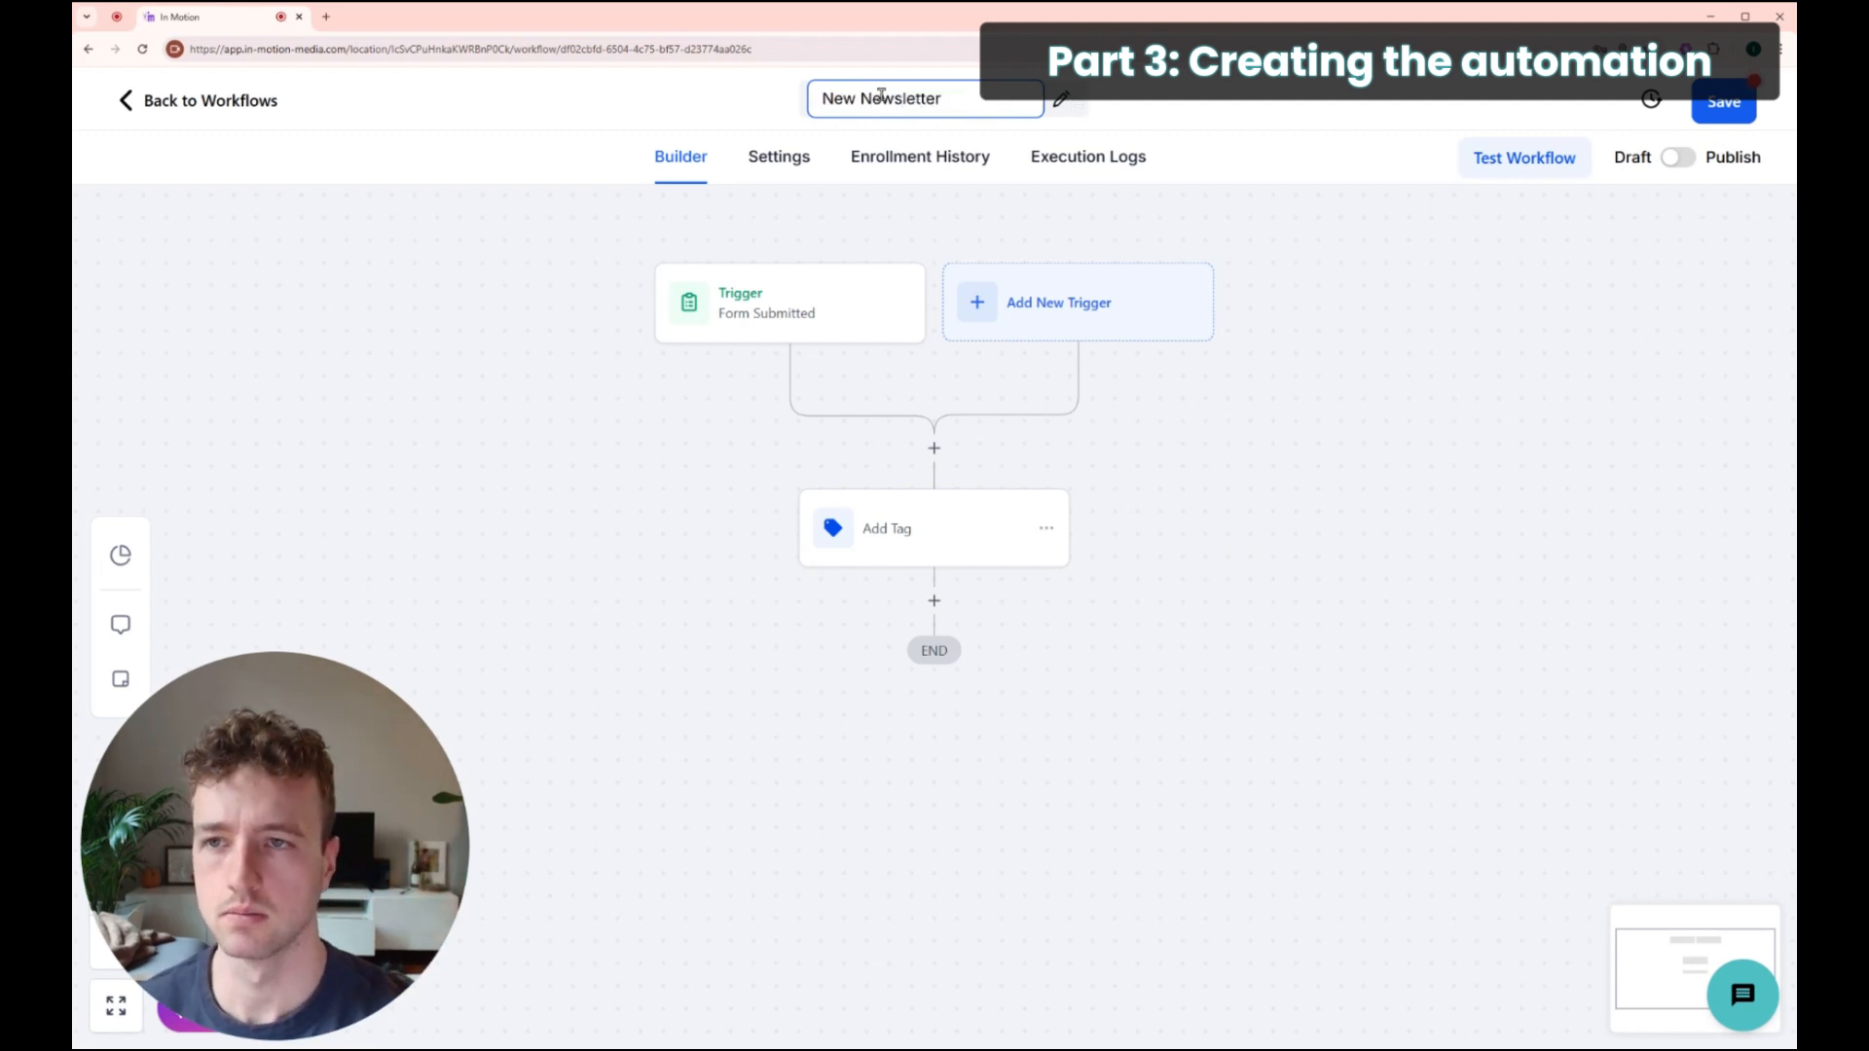
{"action": "left_click_drag", "start_coordinate": [859, 97], "coordinate": [743, 92]}
{"action": "key", "text": "BackSpace"}
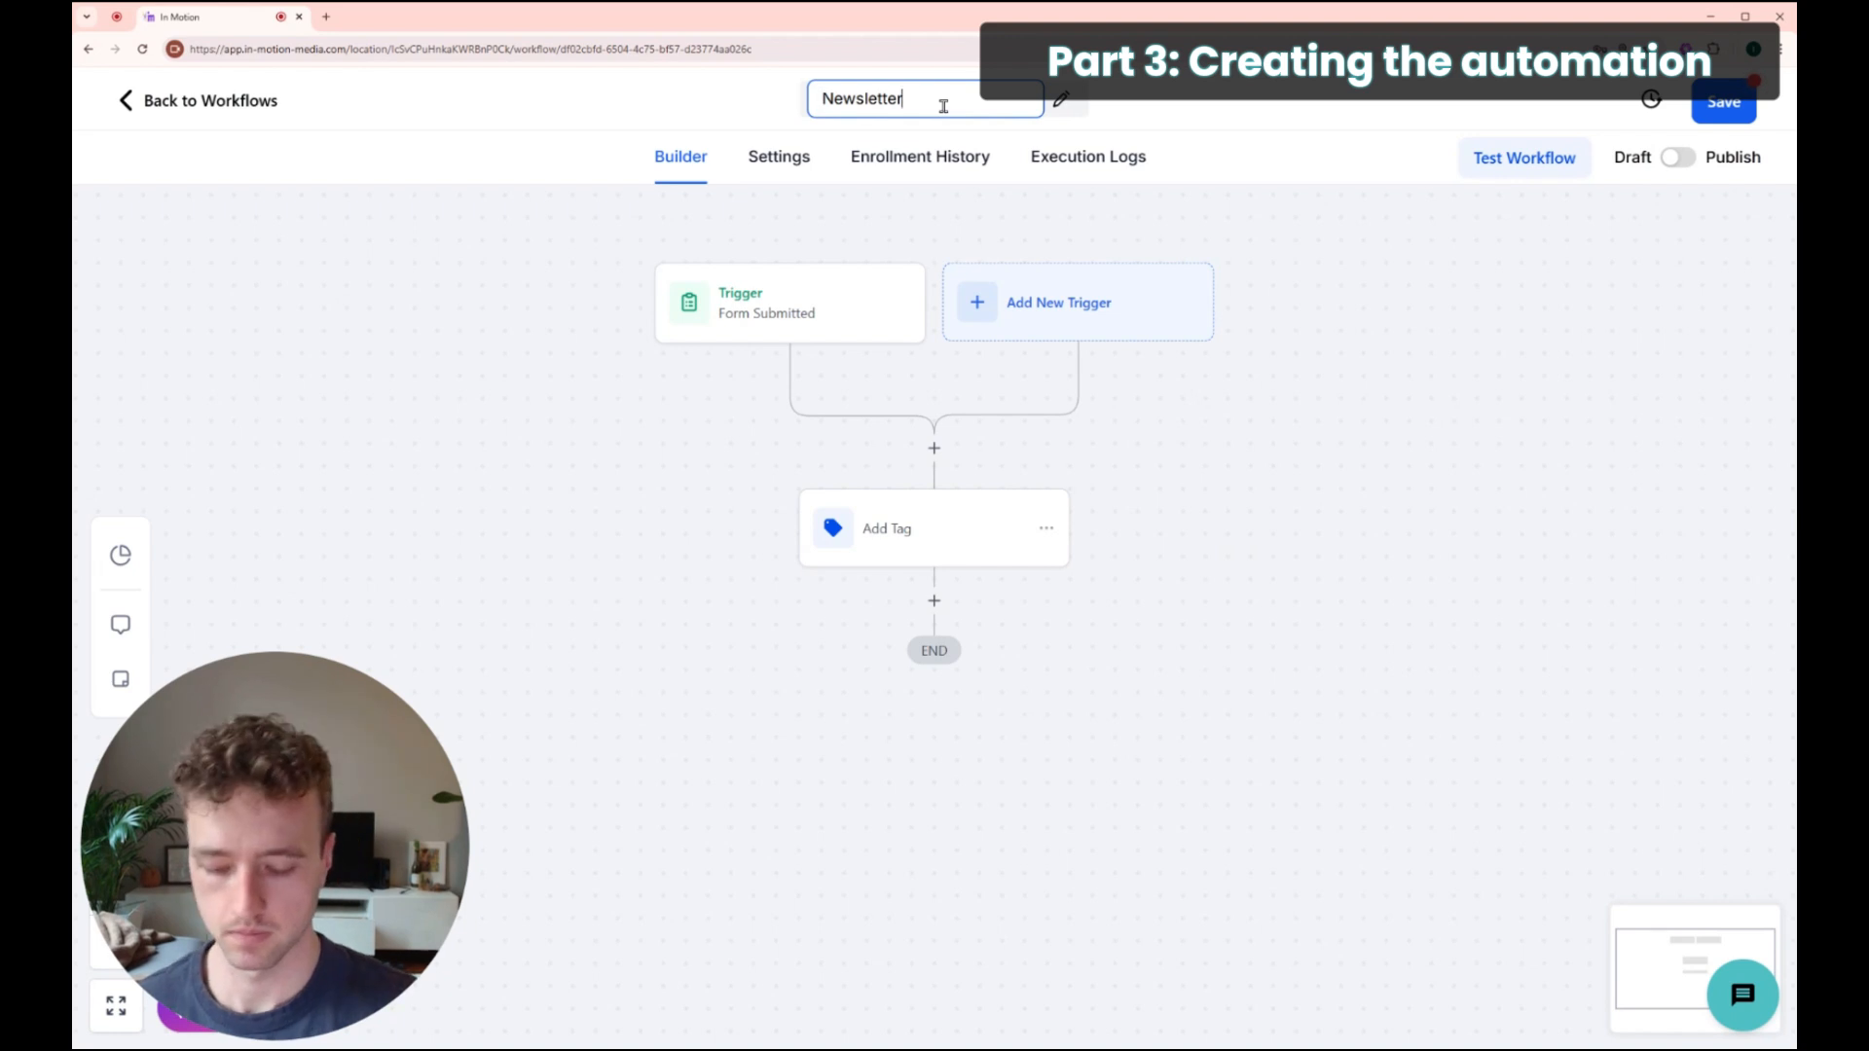
{"action": "type", "text": "Sign Up"}
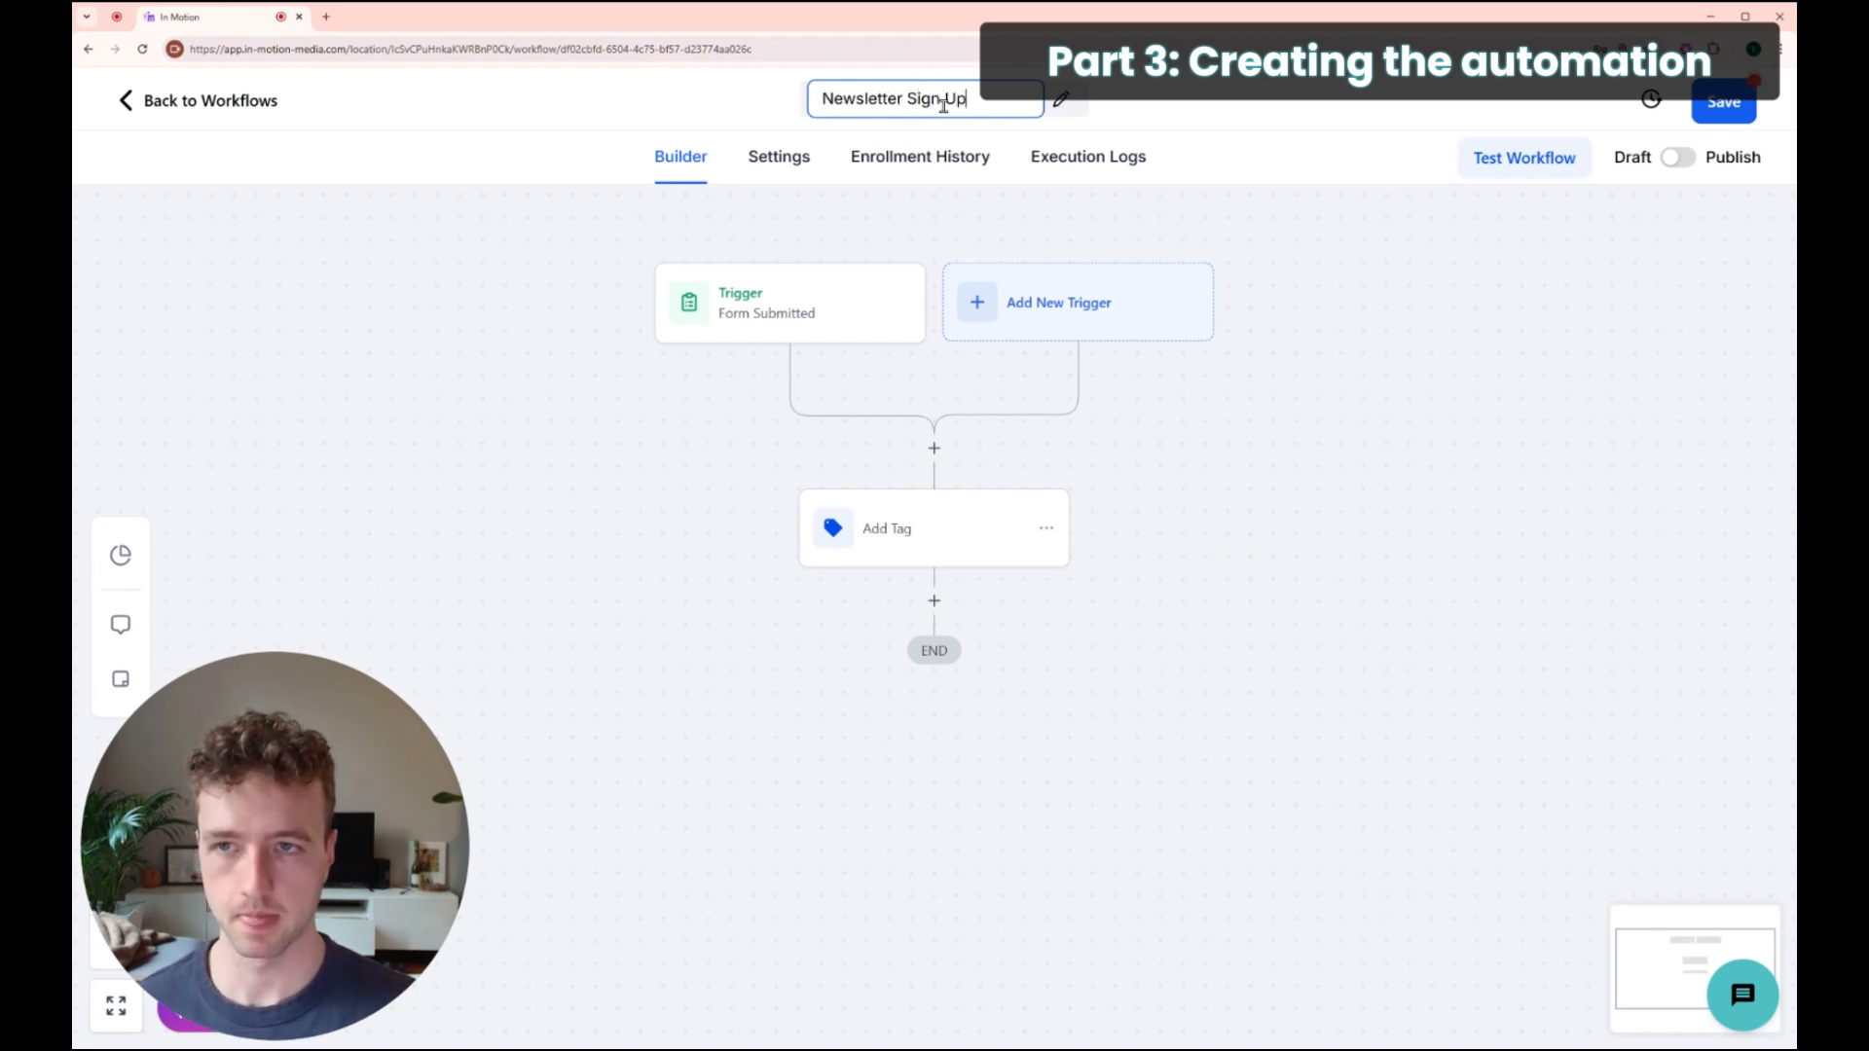
{"action": "type", "text": " > Add"}
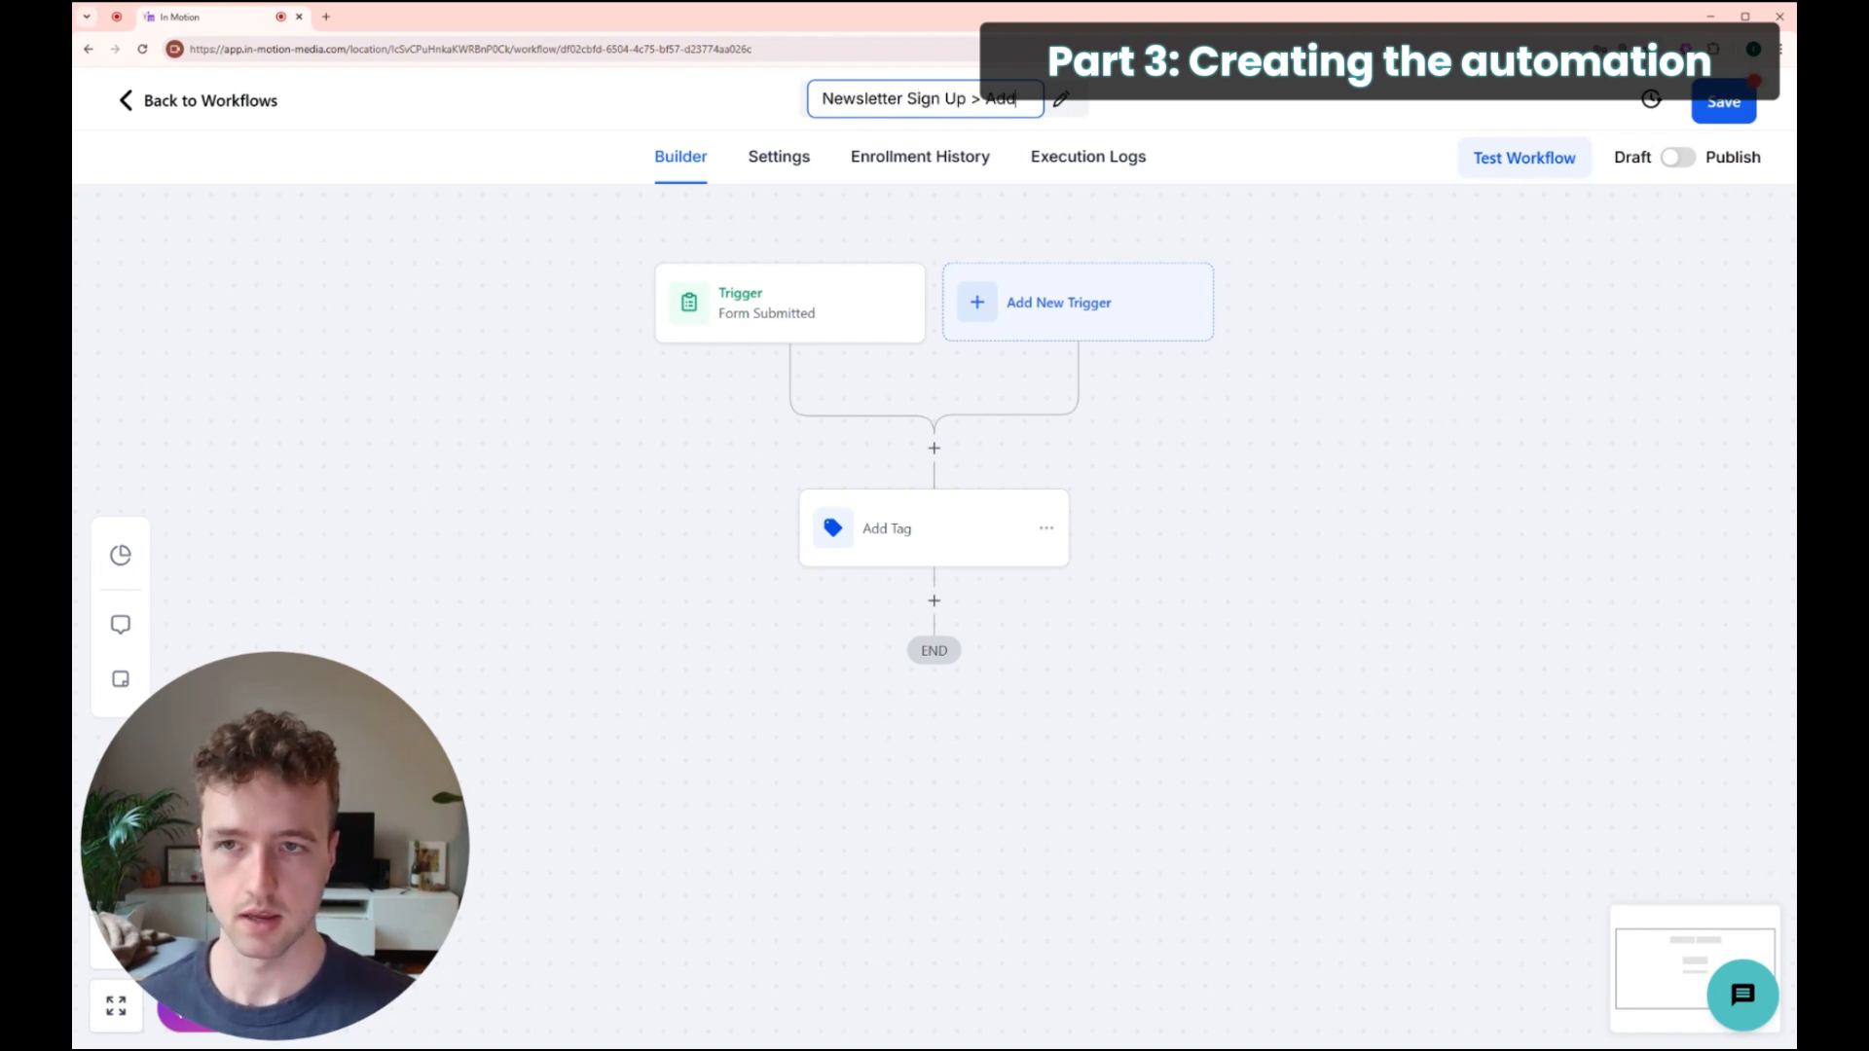
{"action": "type", "text": " Newsletter"}
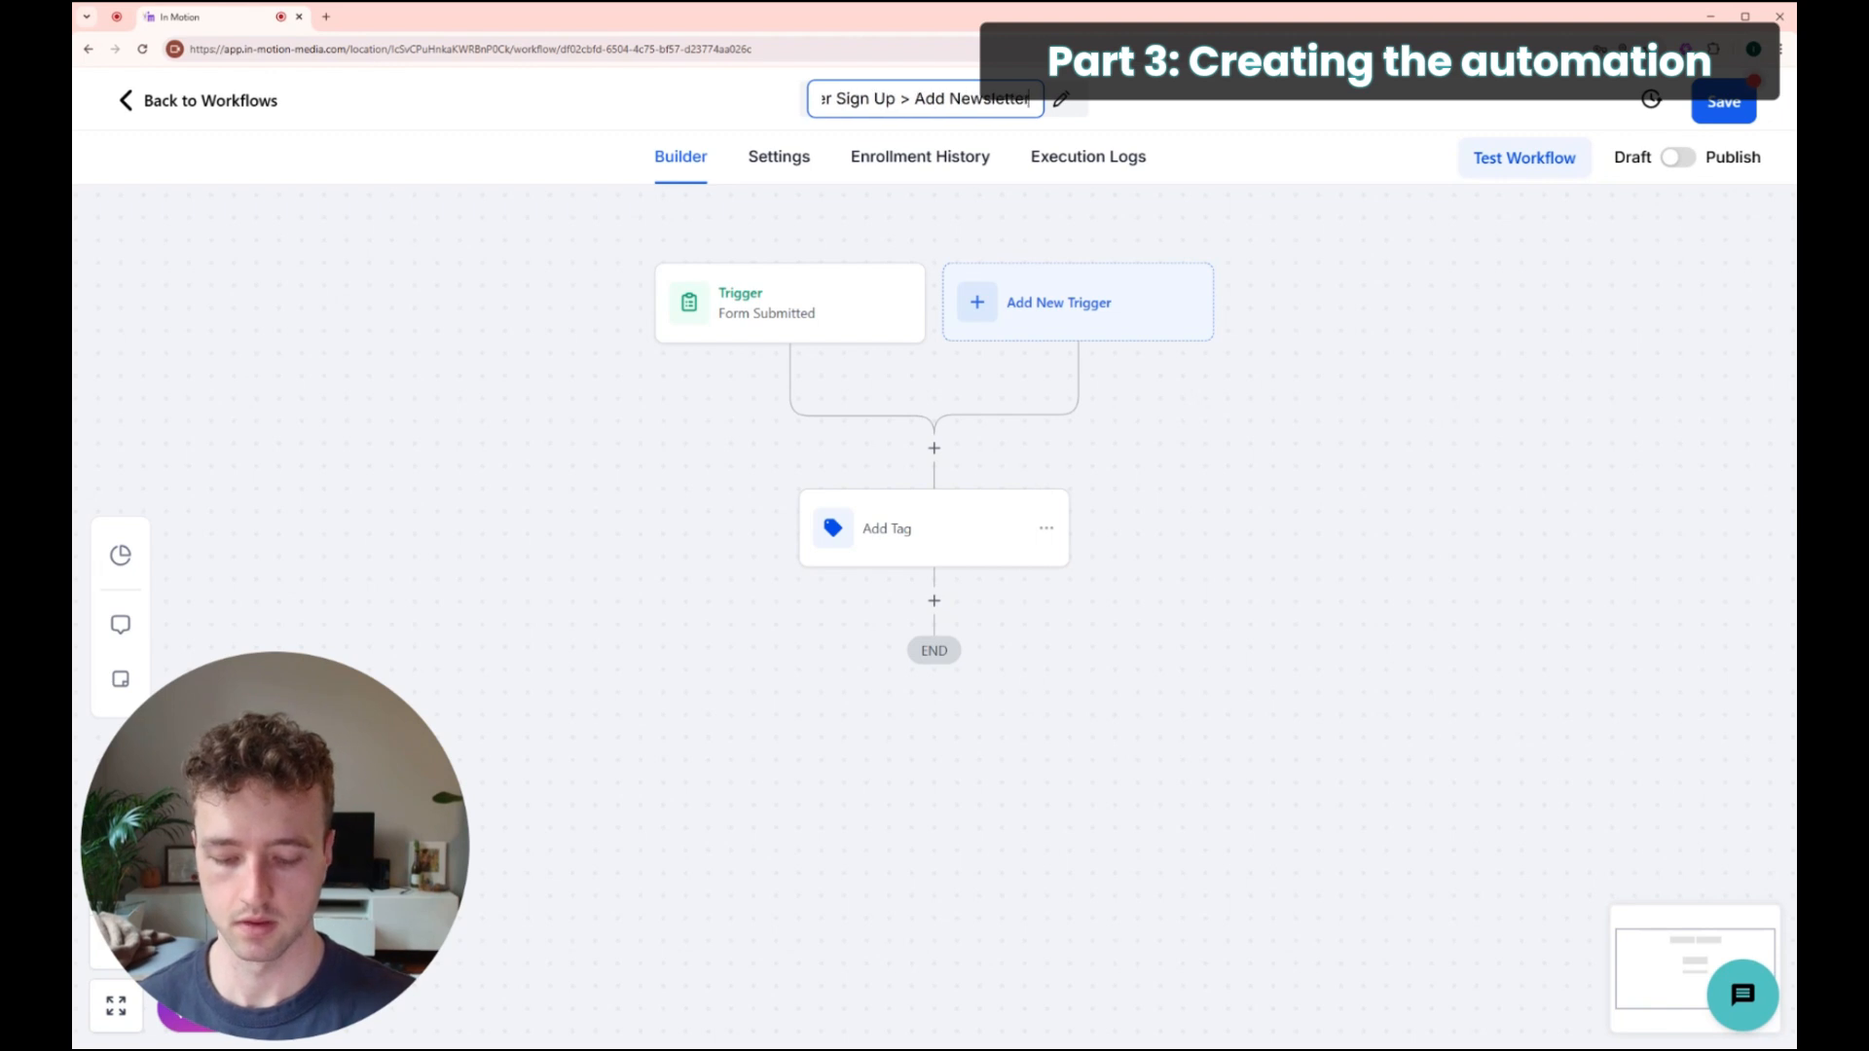
{"action": "type", "text": " Tag"}
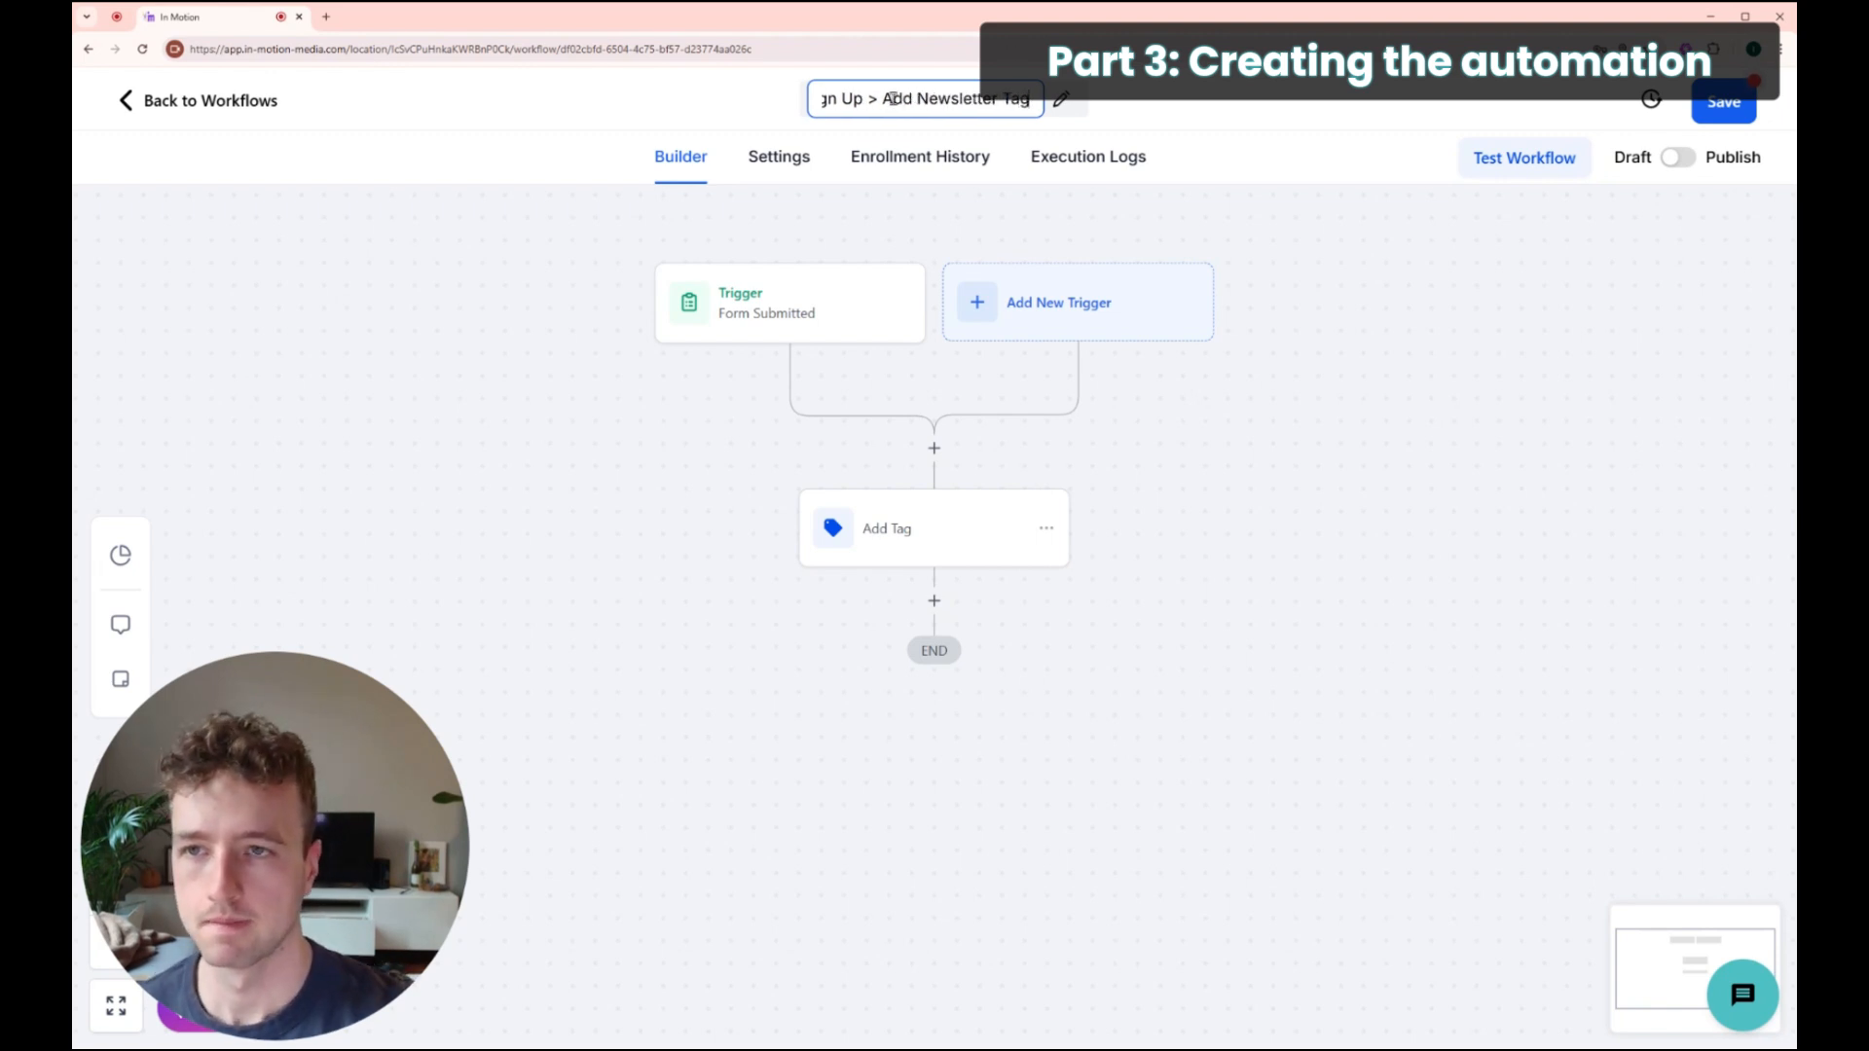
{"action": "type", "text": "\""}
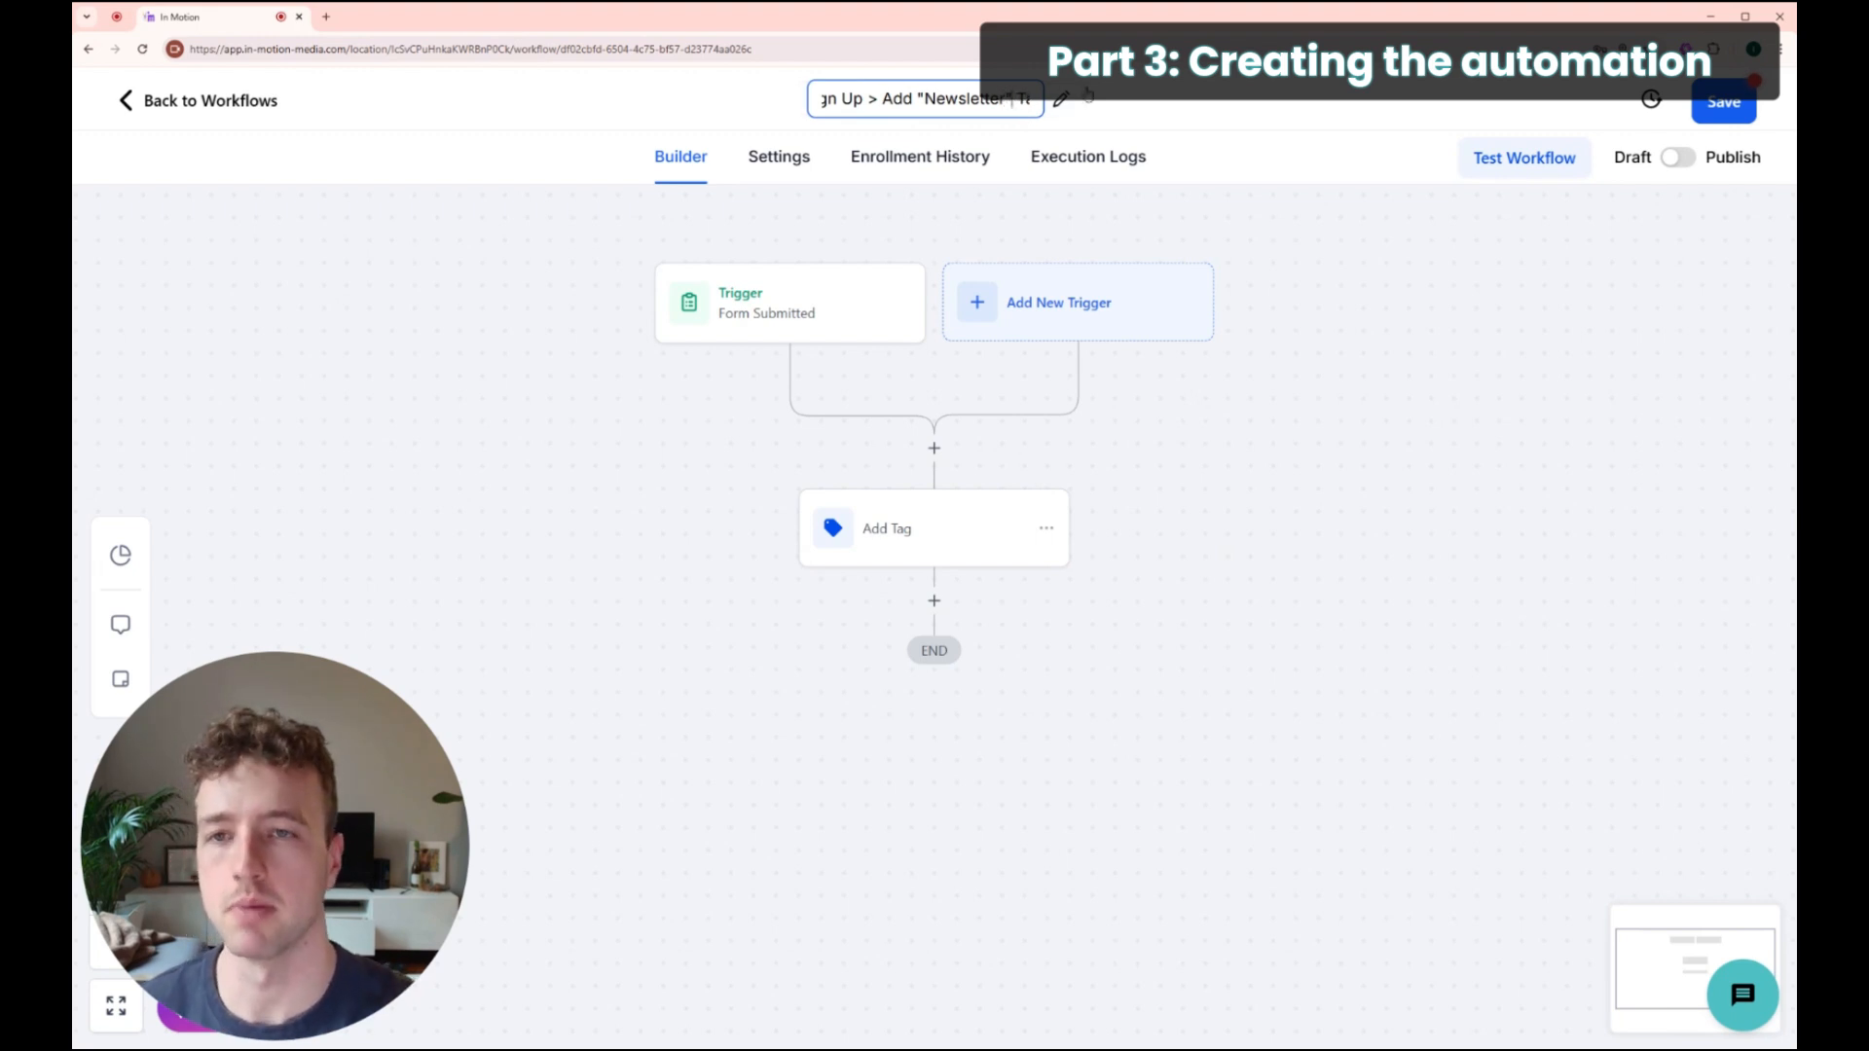
{"action": "left_click", "coordinate": [1106, 117]}
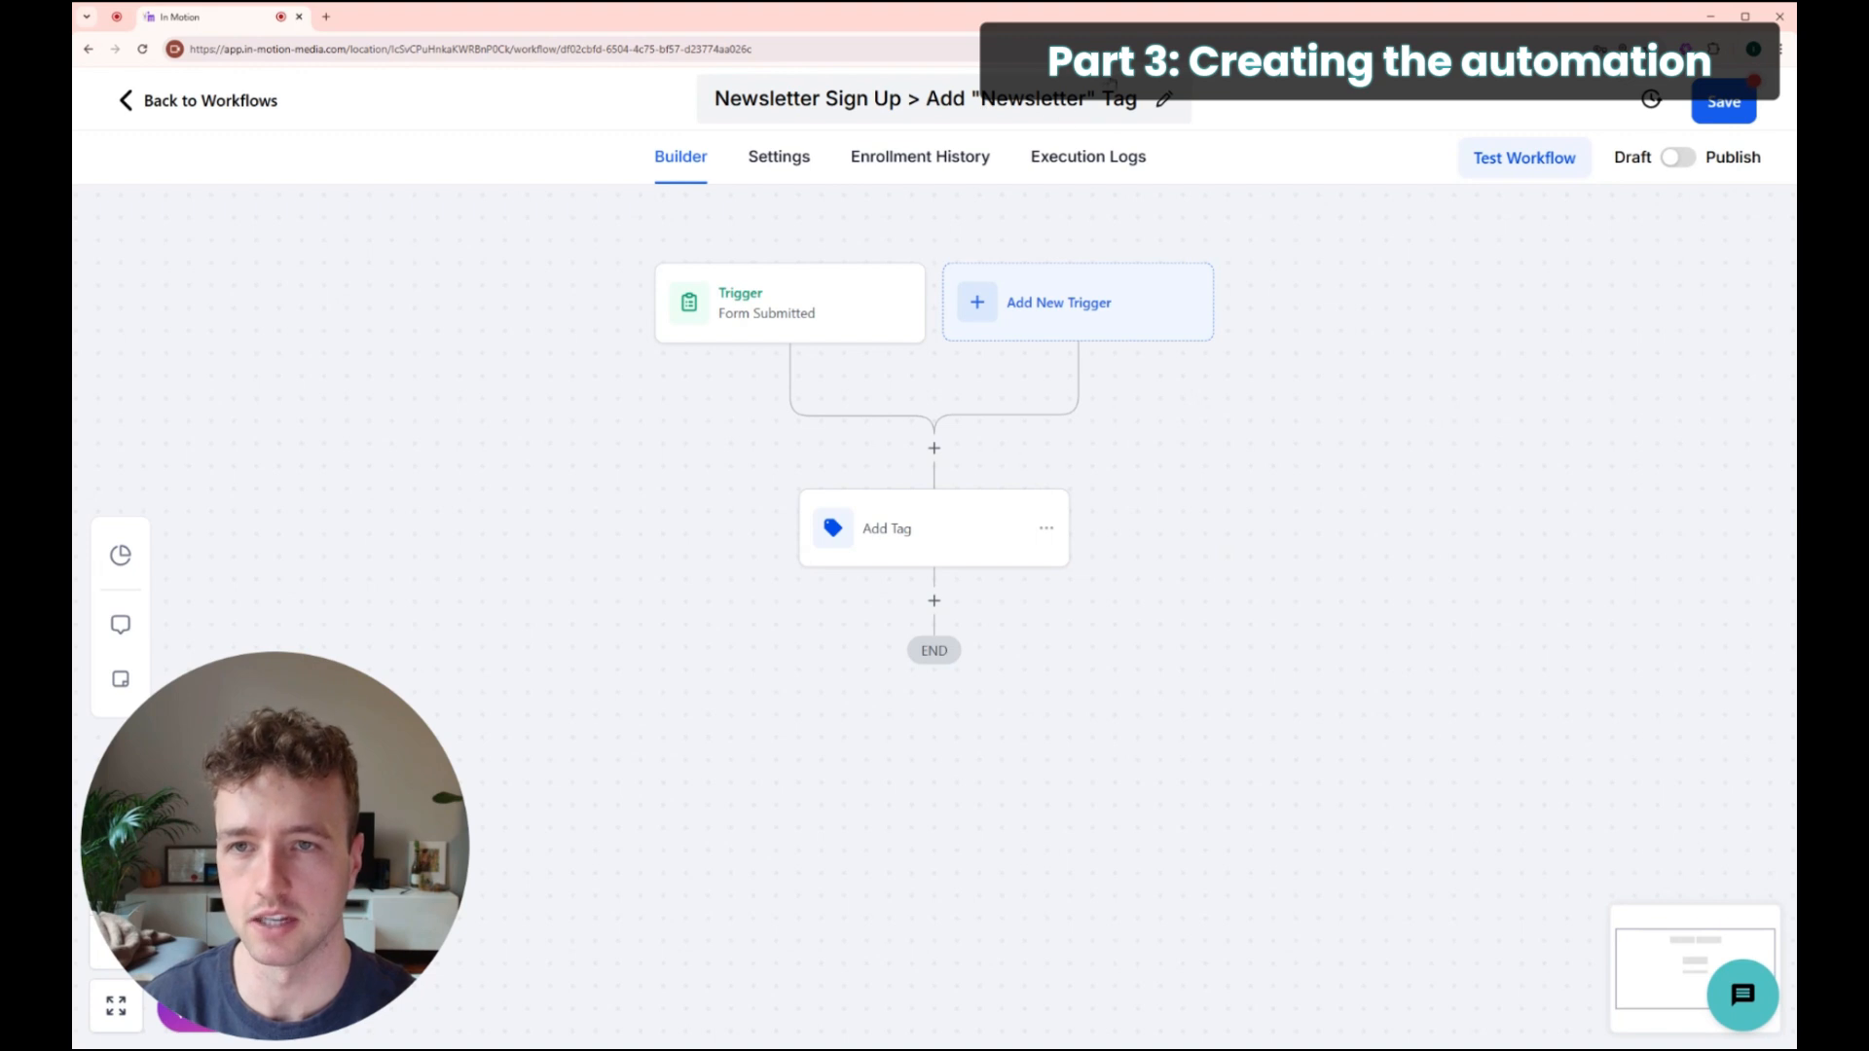
{"action": "scroll", "coordinate": [1123, 699], "scroll_direction": "up", "scroll_amount": 1}
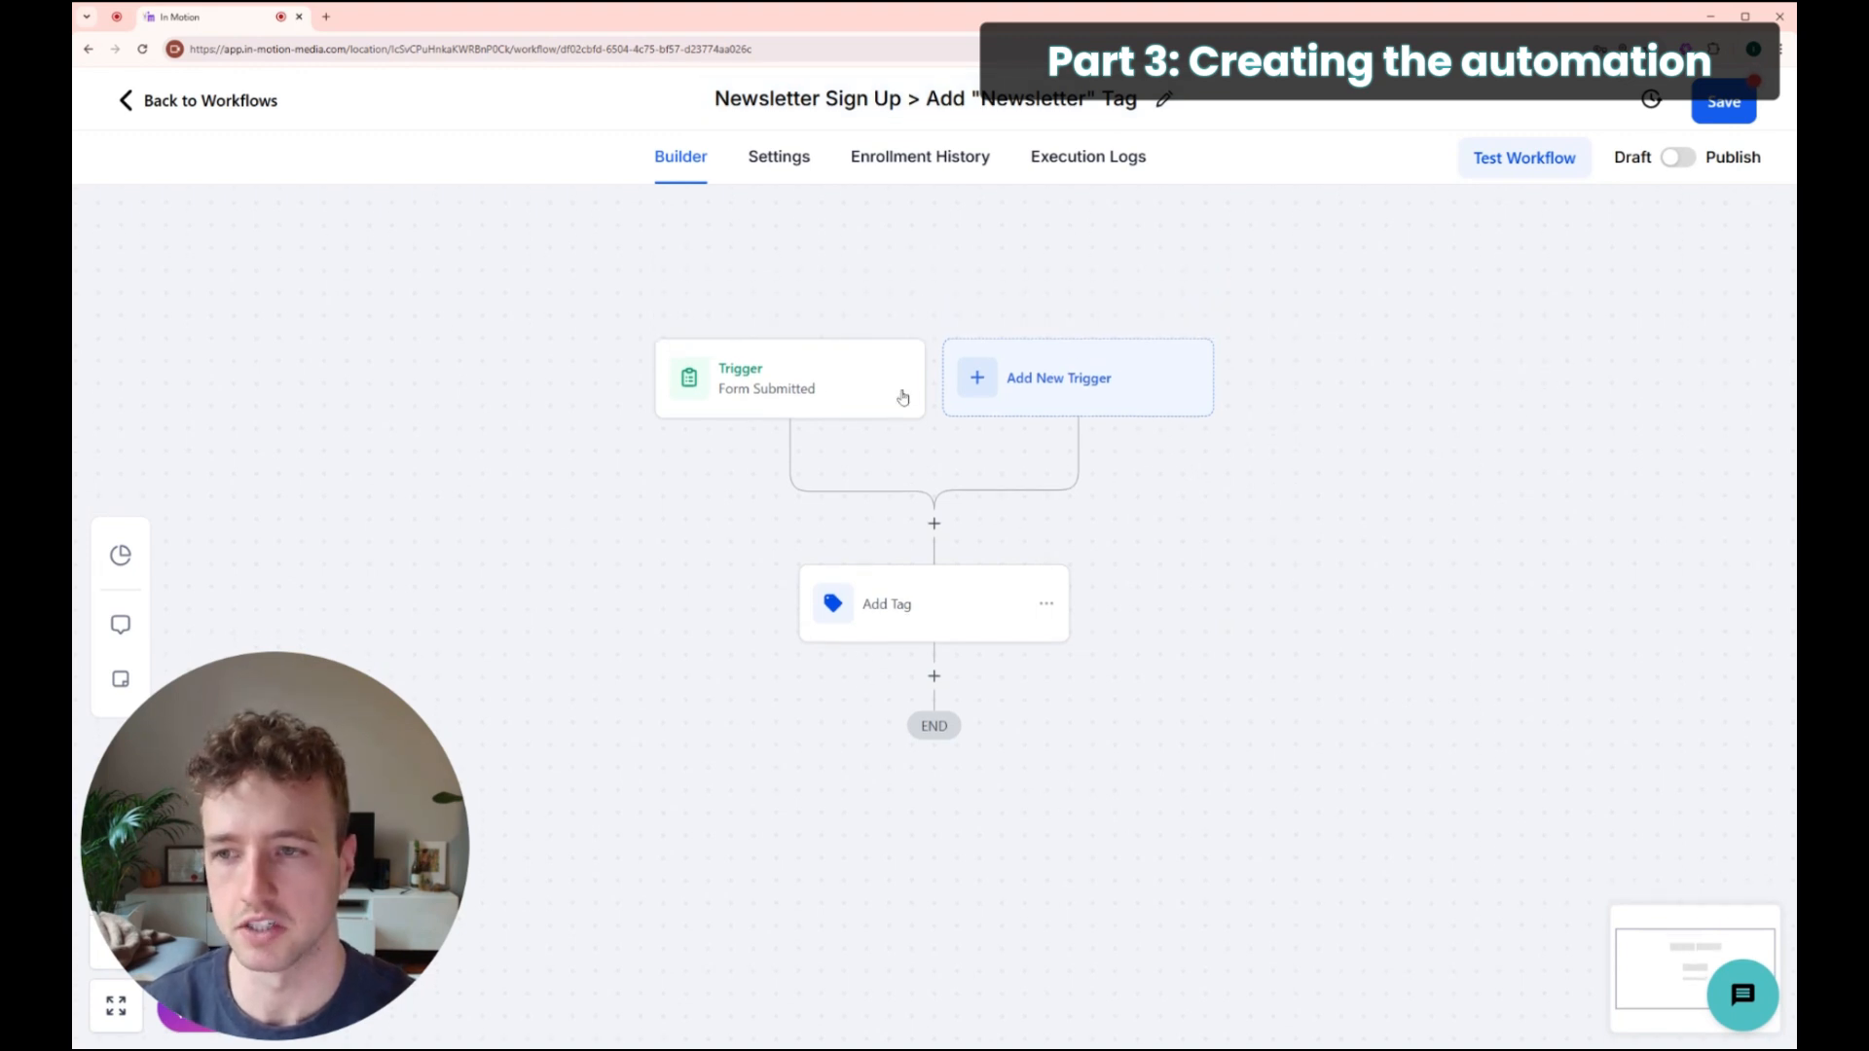
Step: Switch the workflow from Draft to Publish, save it, and return to the Workflow List
{"action": "left_click", "coordinate": [1680, 159]}
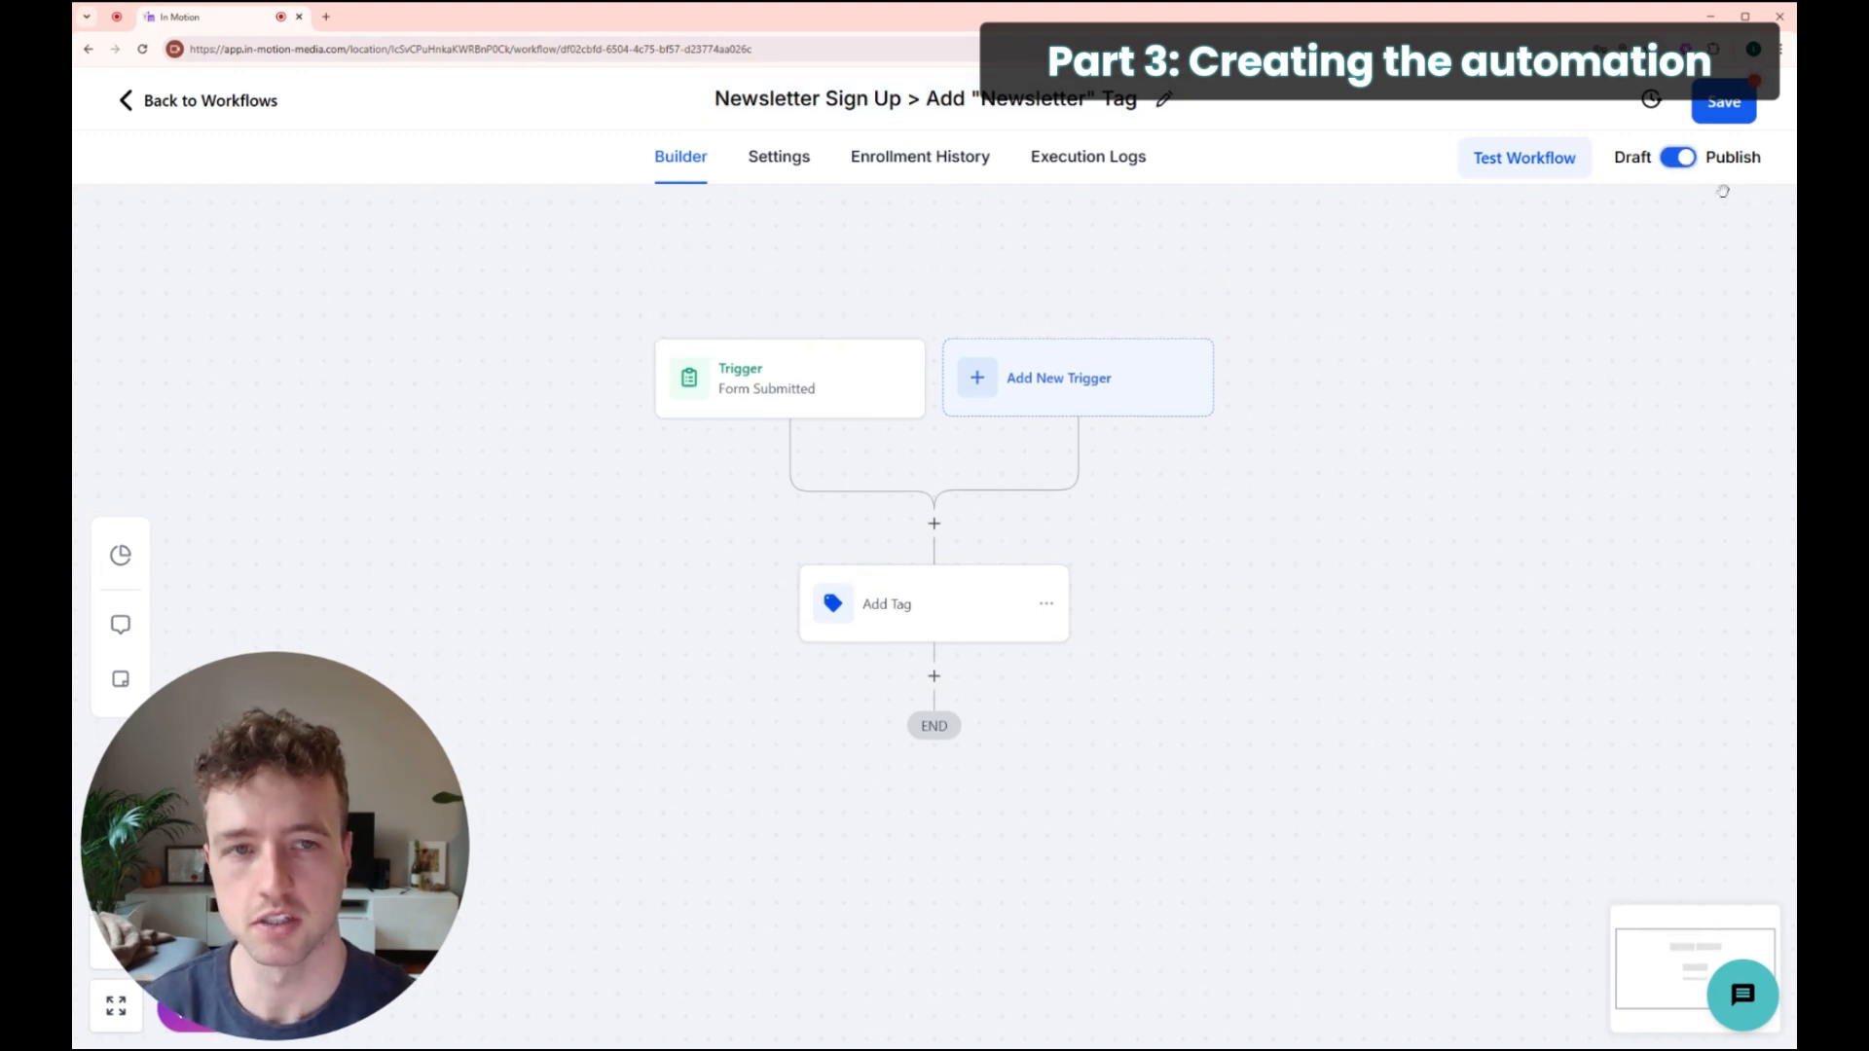
{"action": "left_click", "coordinate": [1725, 109]}
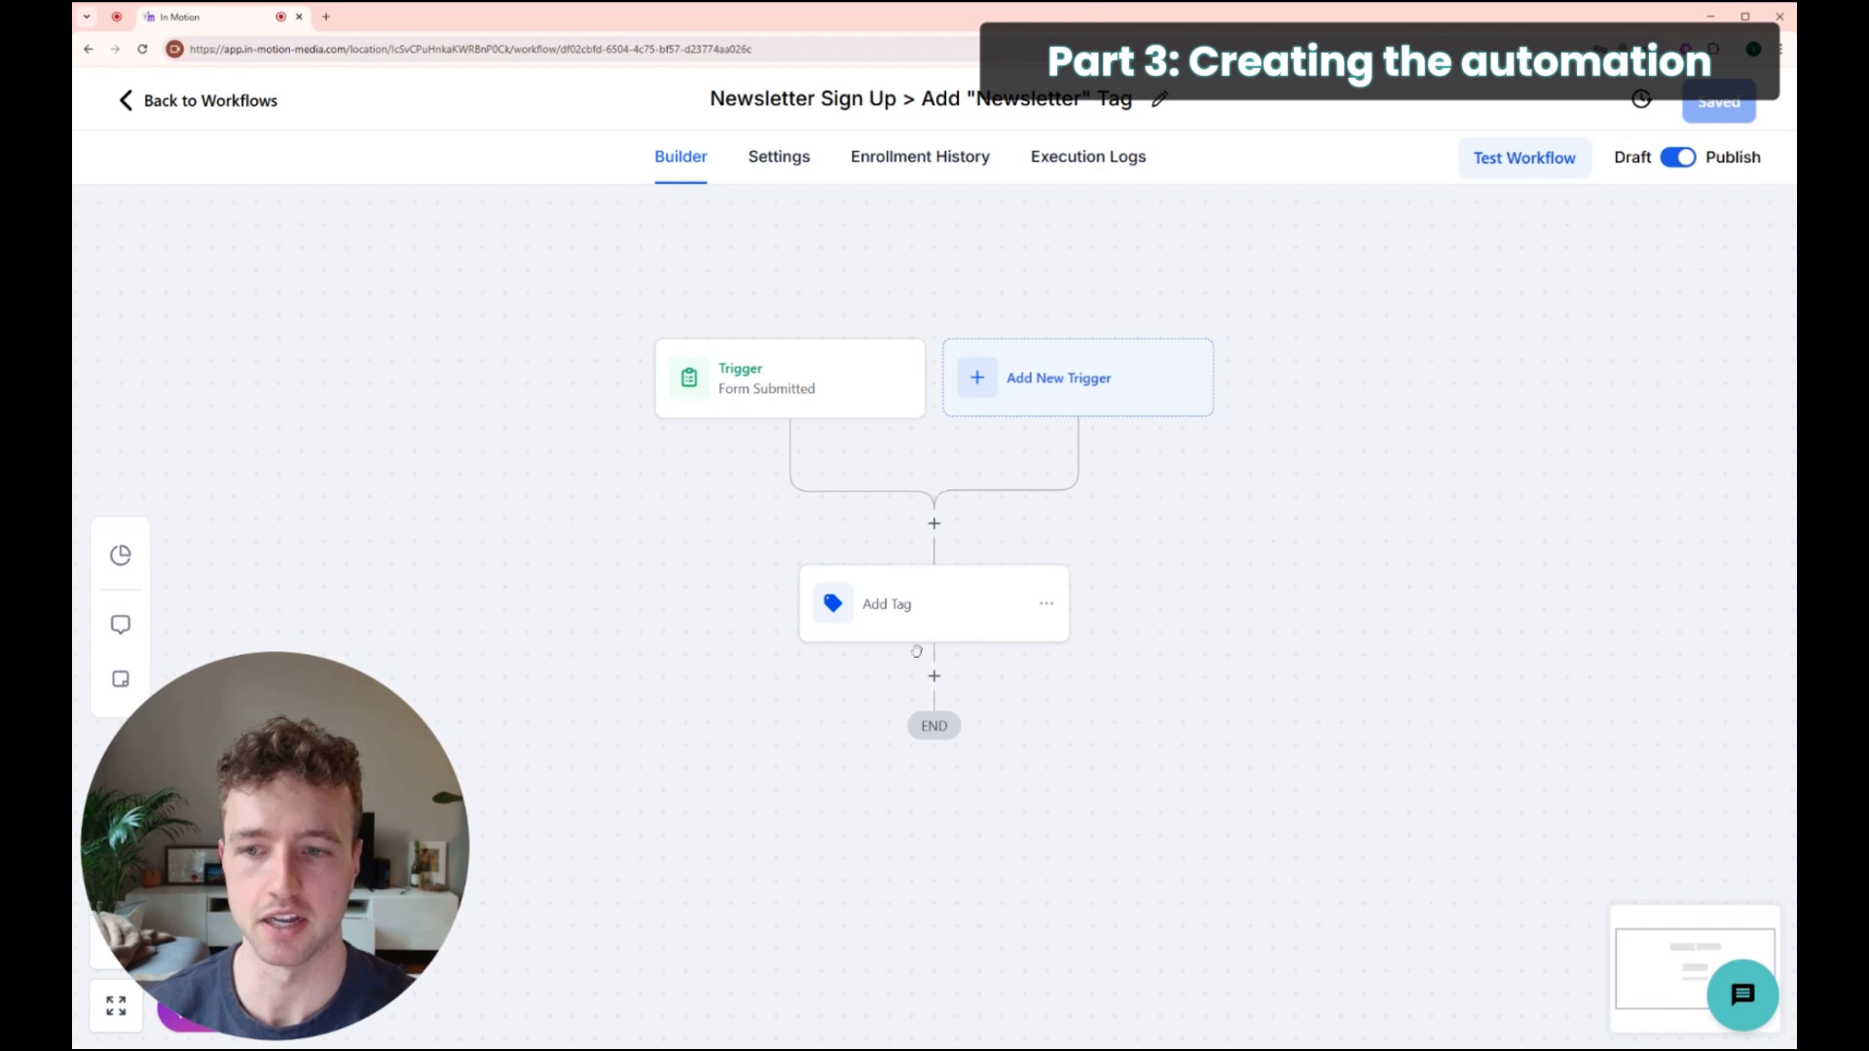
{"action": "left_click", "coordinate": [169, 107]}
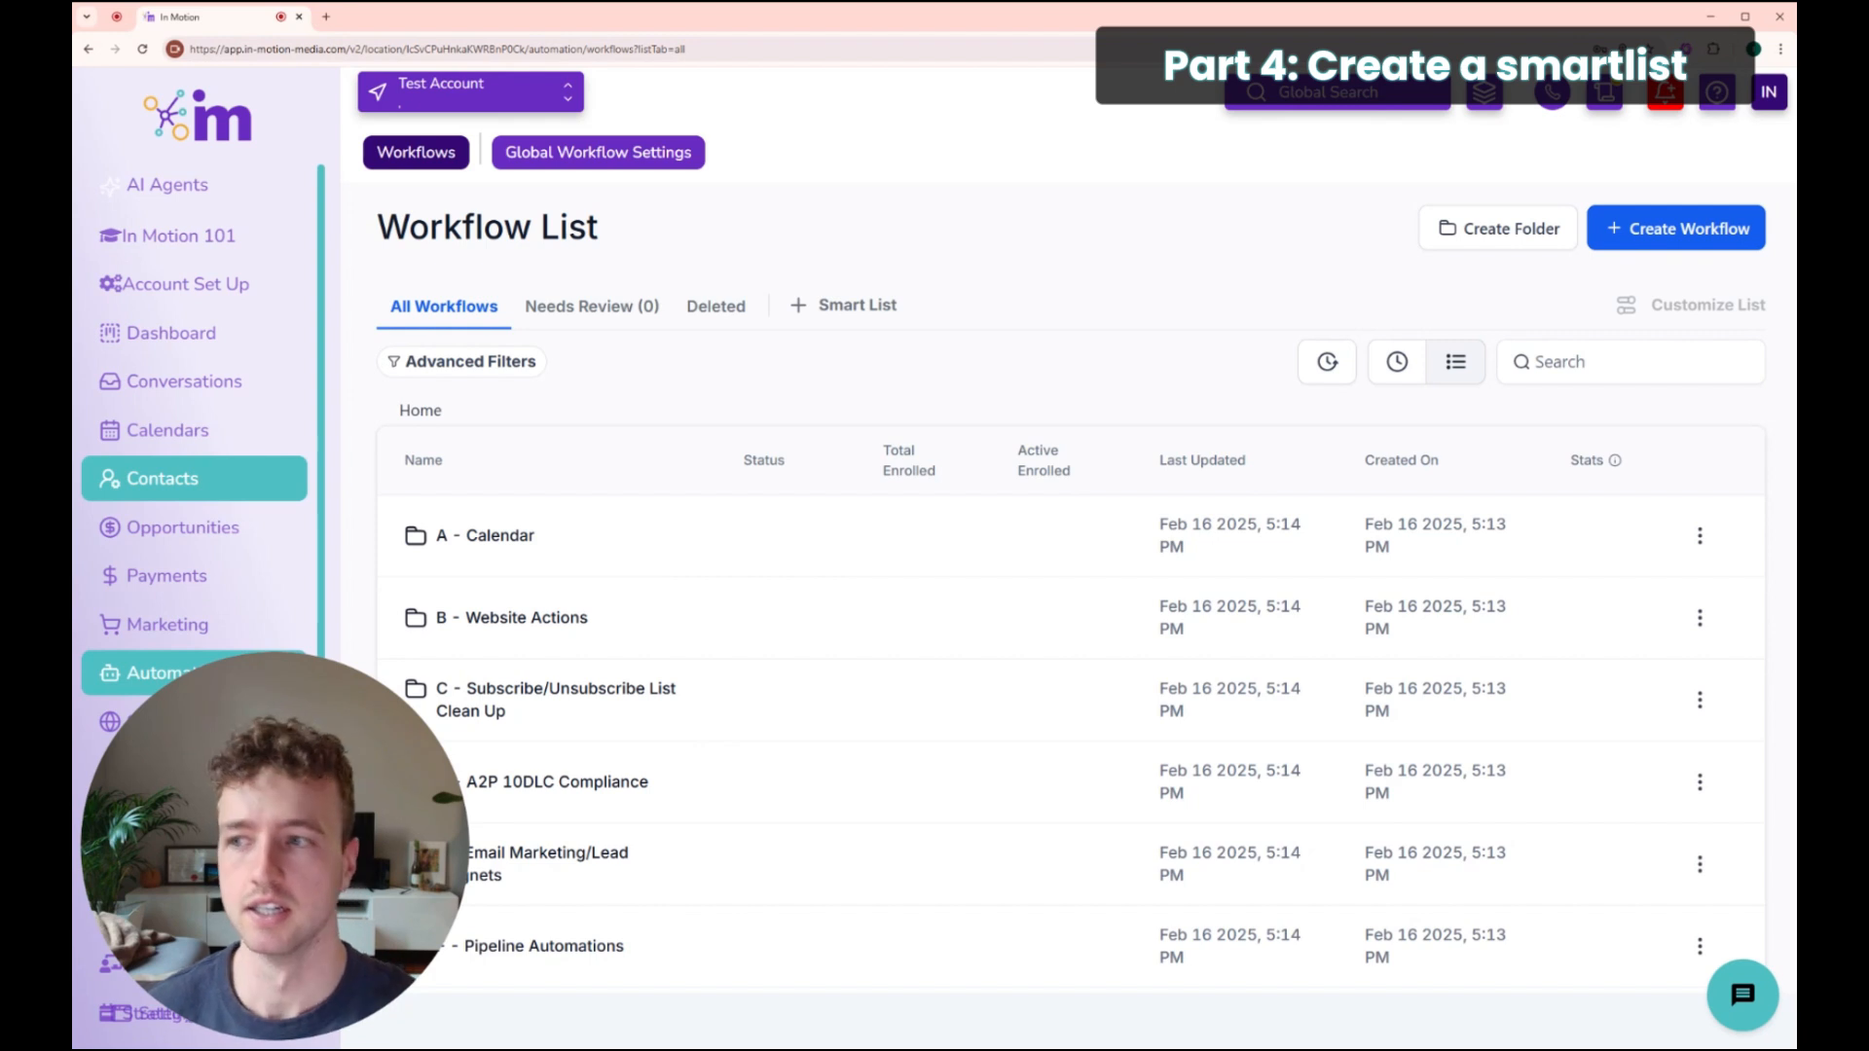
Step: Go to Contacts and bring up the More Filters panel
{"action": "left_click", "coordinate": [165, 478]}
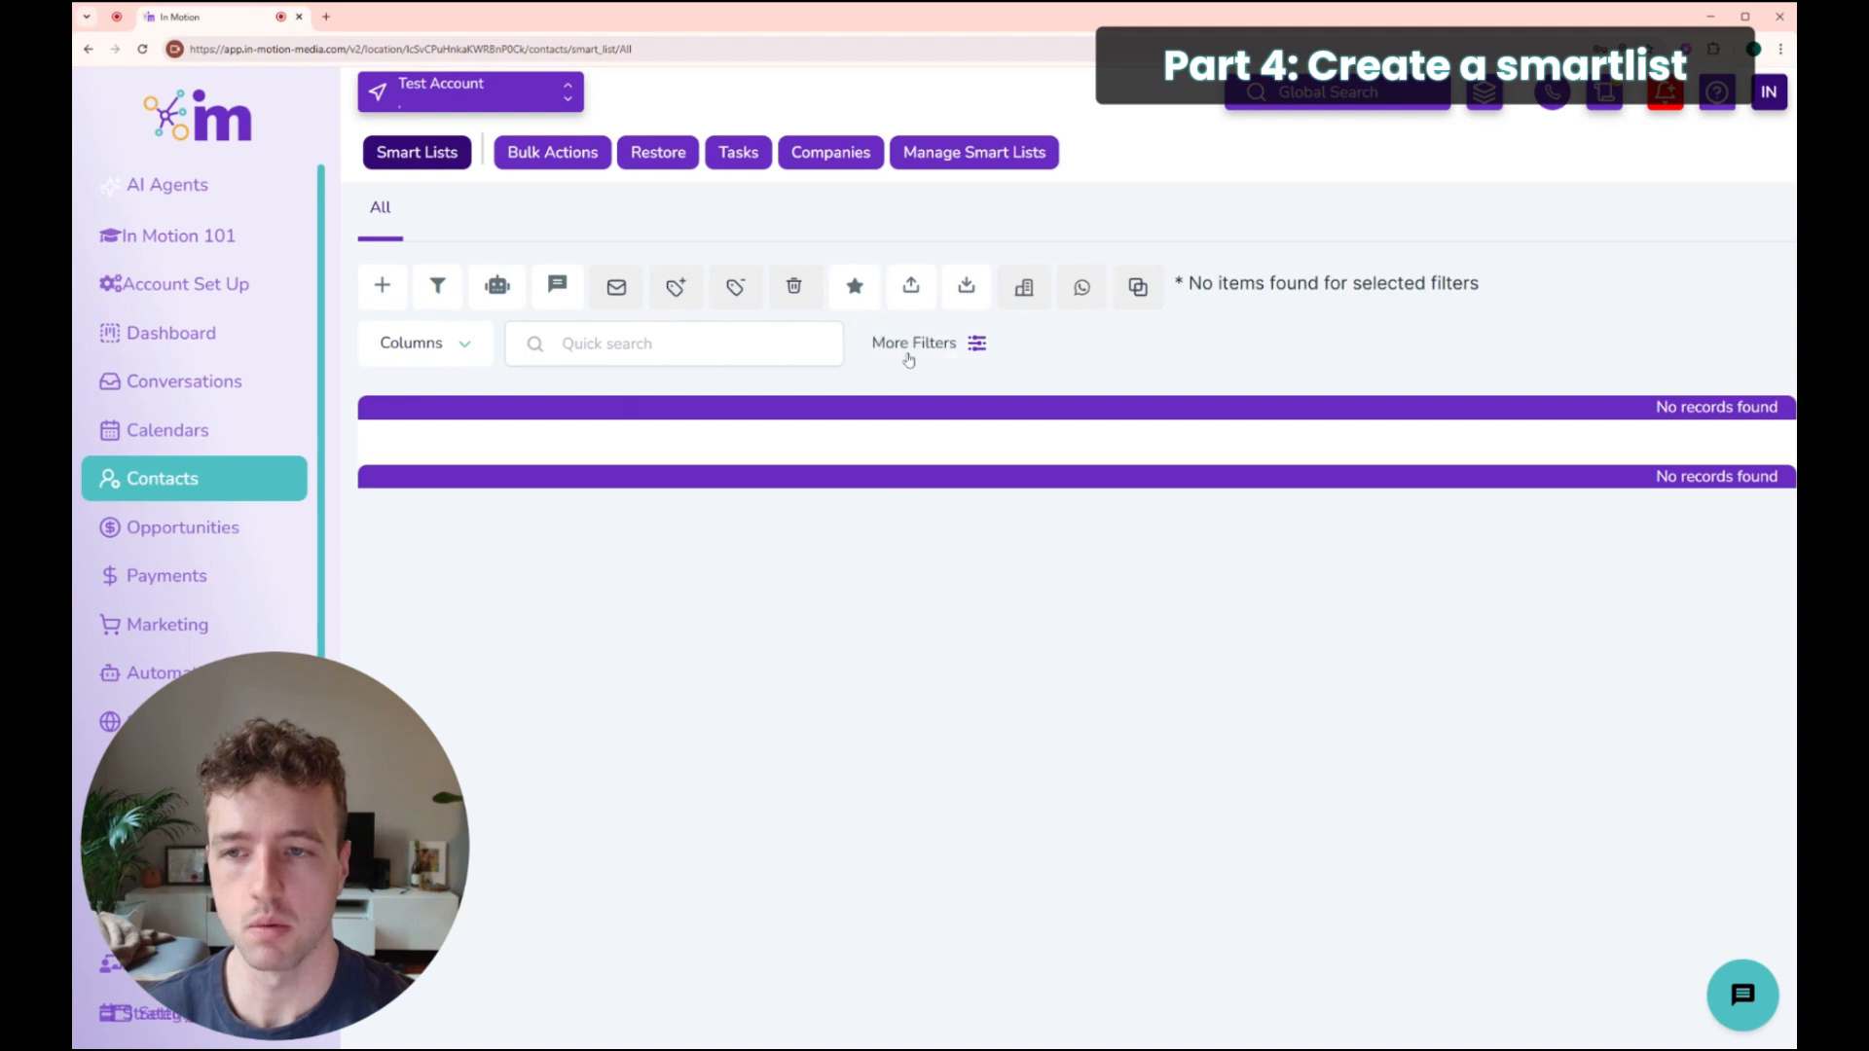
{"action": "left_click", "coordinate": [934, 343]}
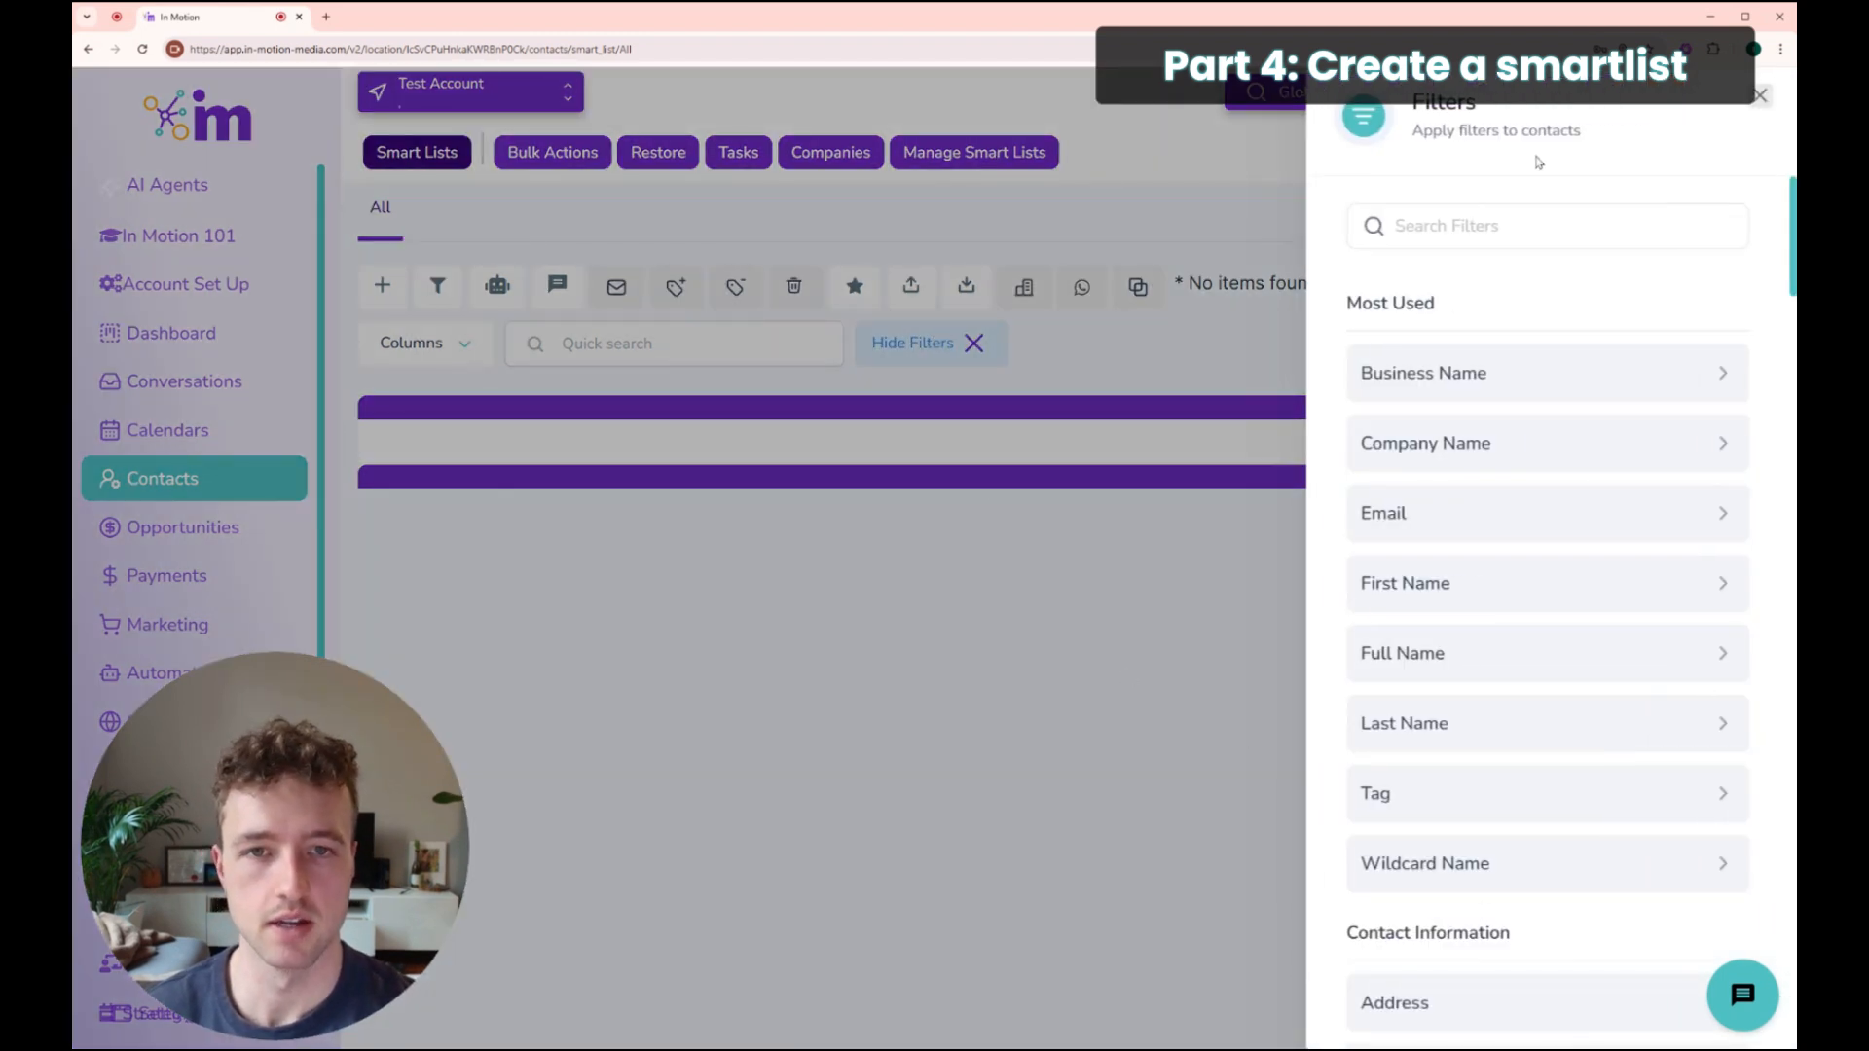
Step: Apply a contact filter of Tag is 'newsletter'
{"action": "left_click", "coordinate": [1492, 227]}
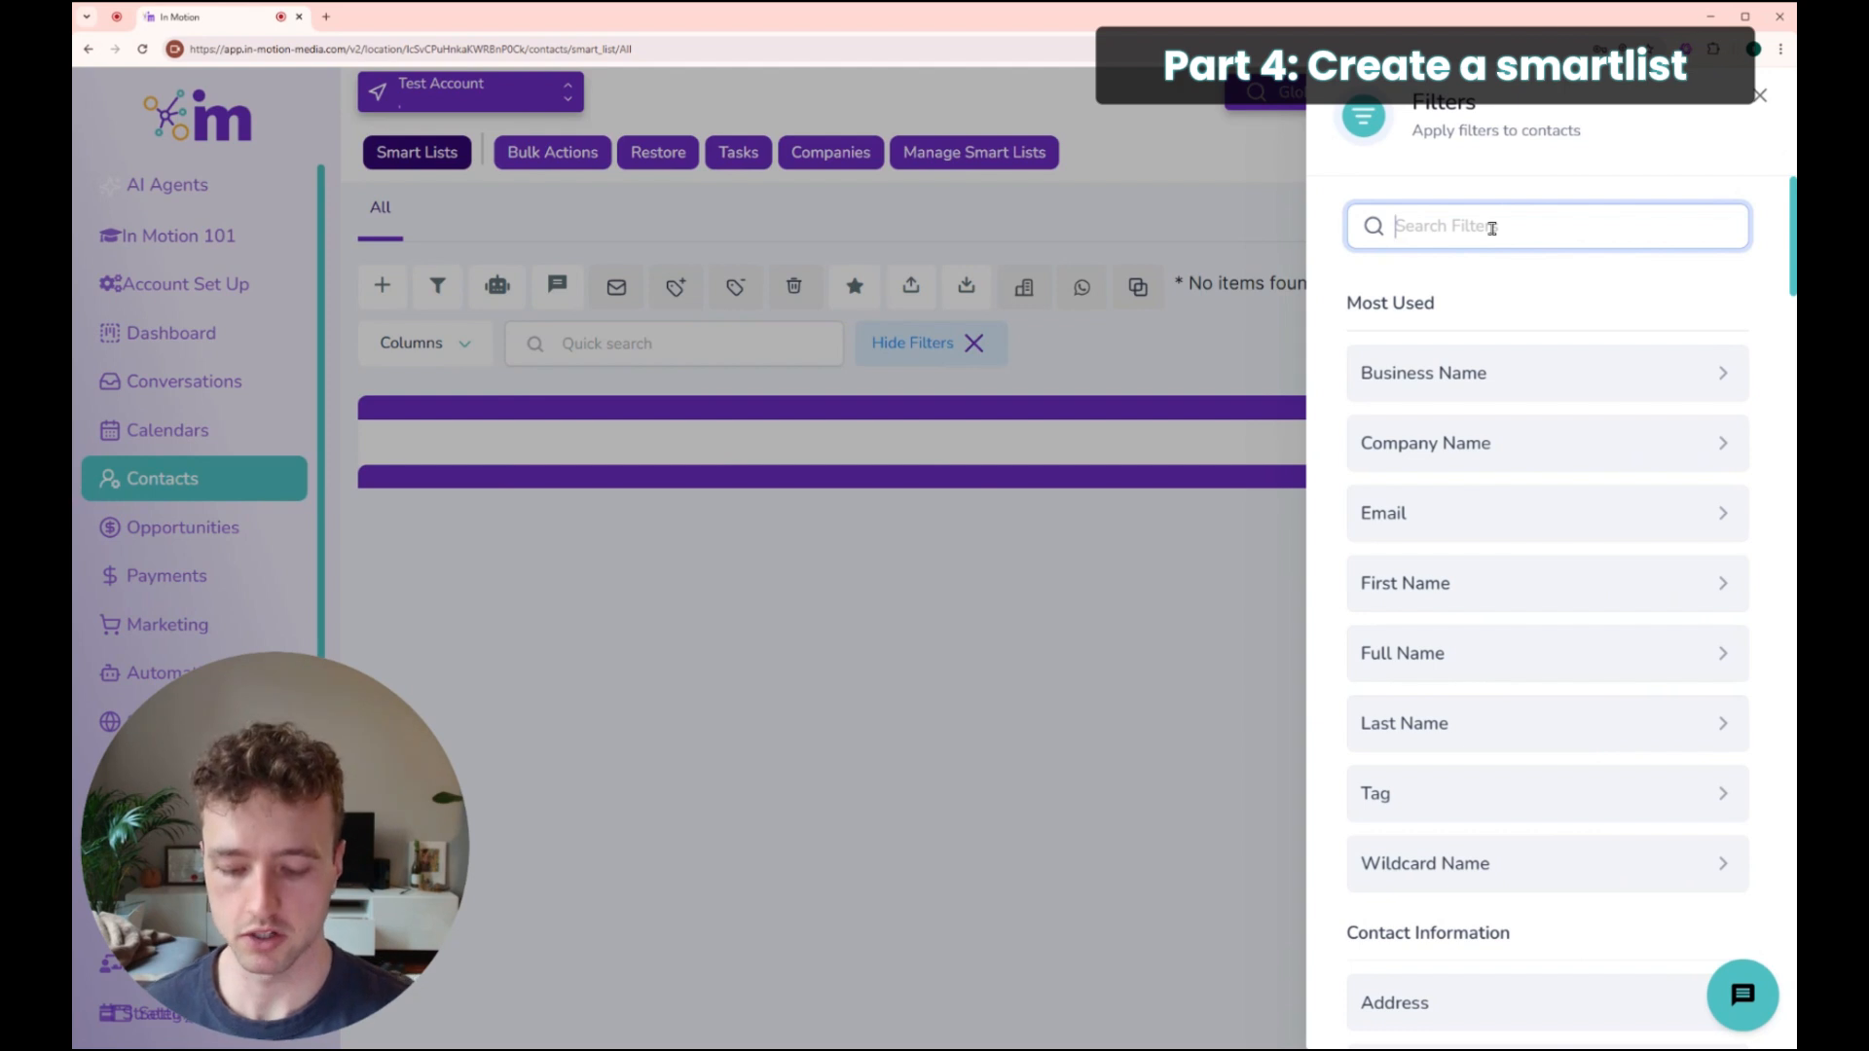
{"action": "type", "text": "tag"}
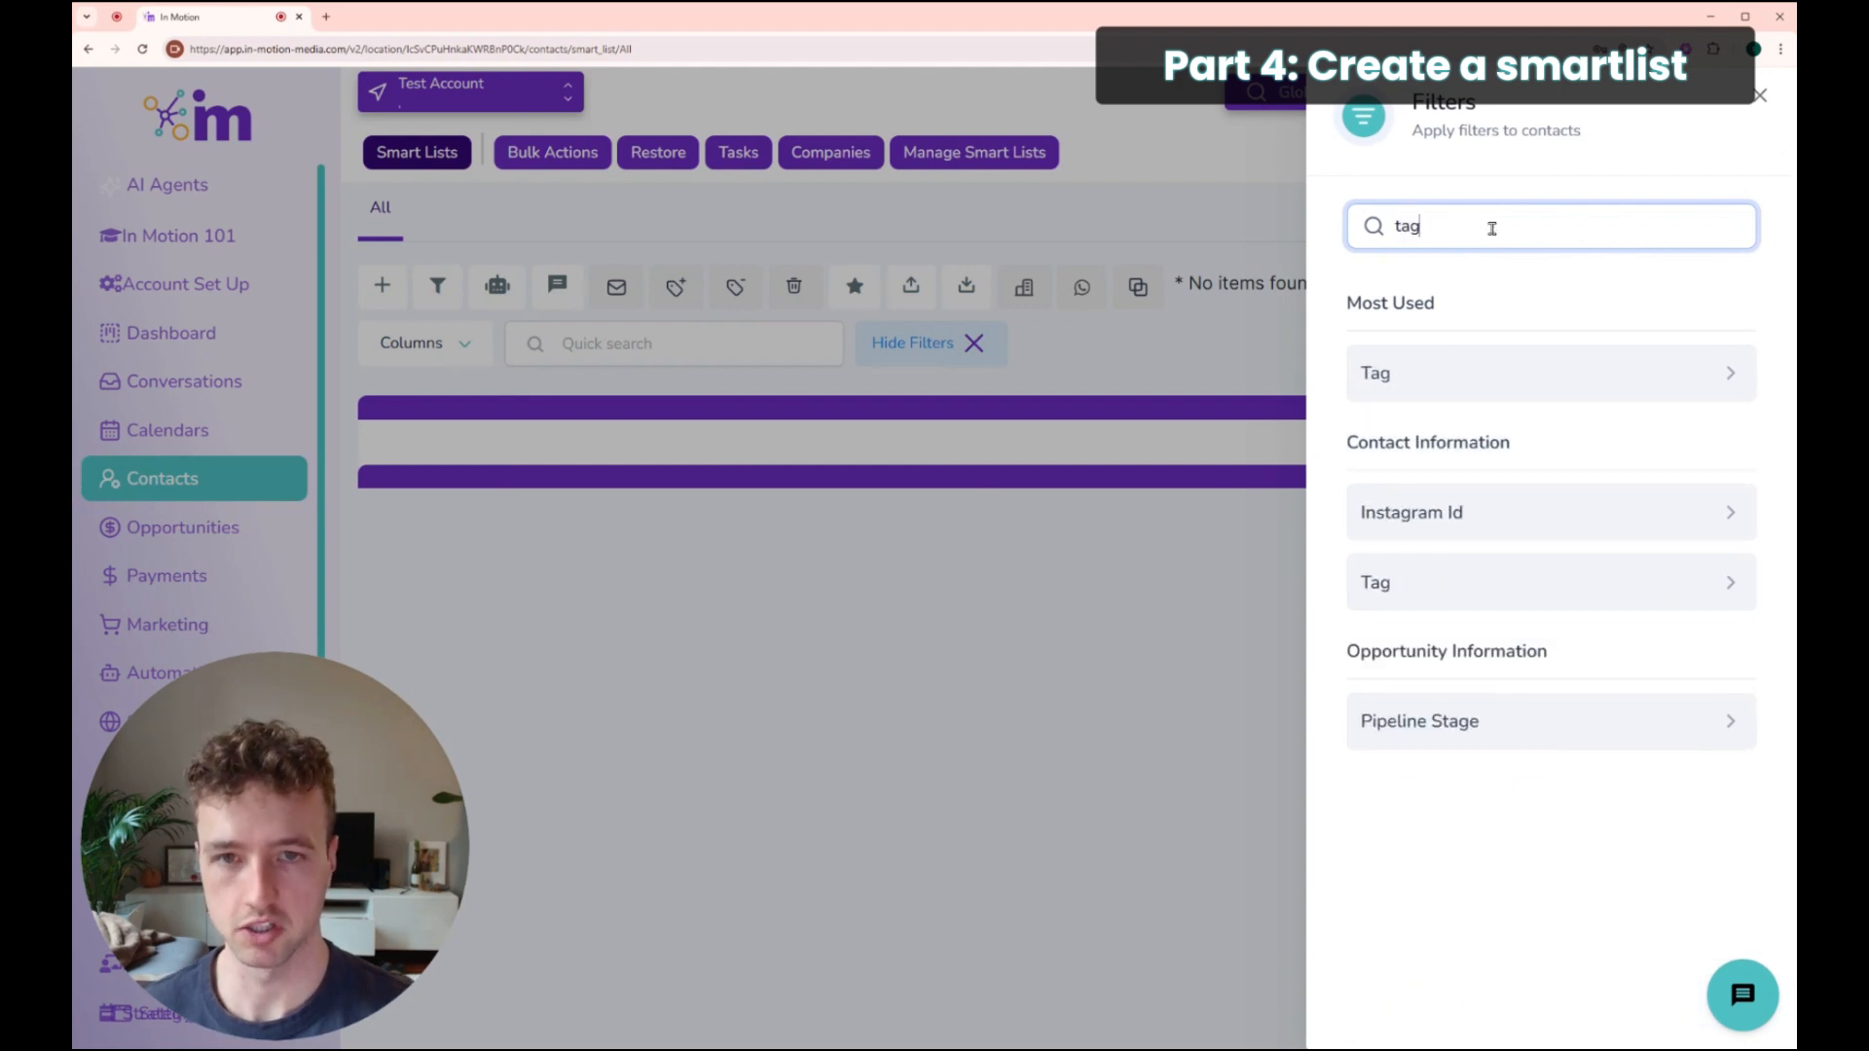
{"action": "left_click", "coordinate": [1443, 370]}
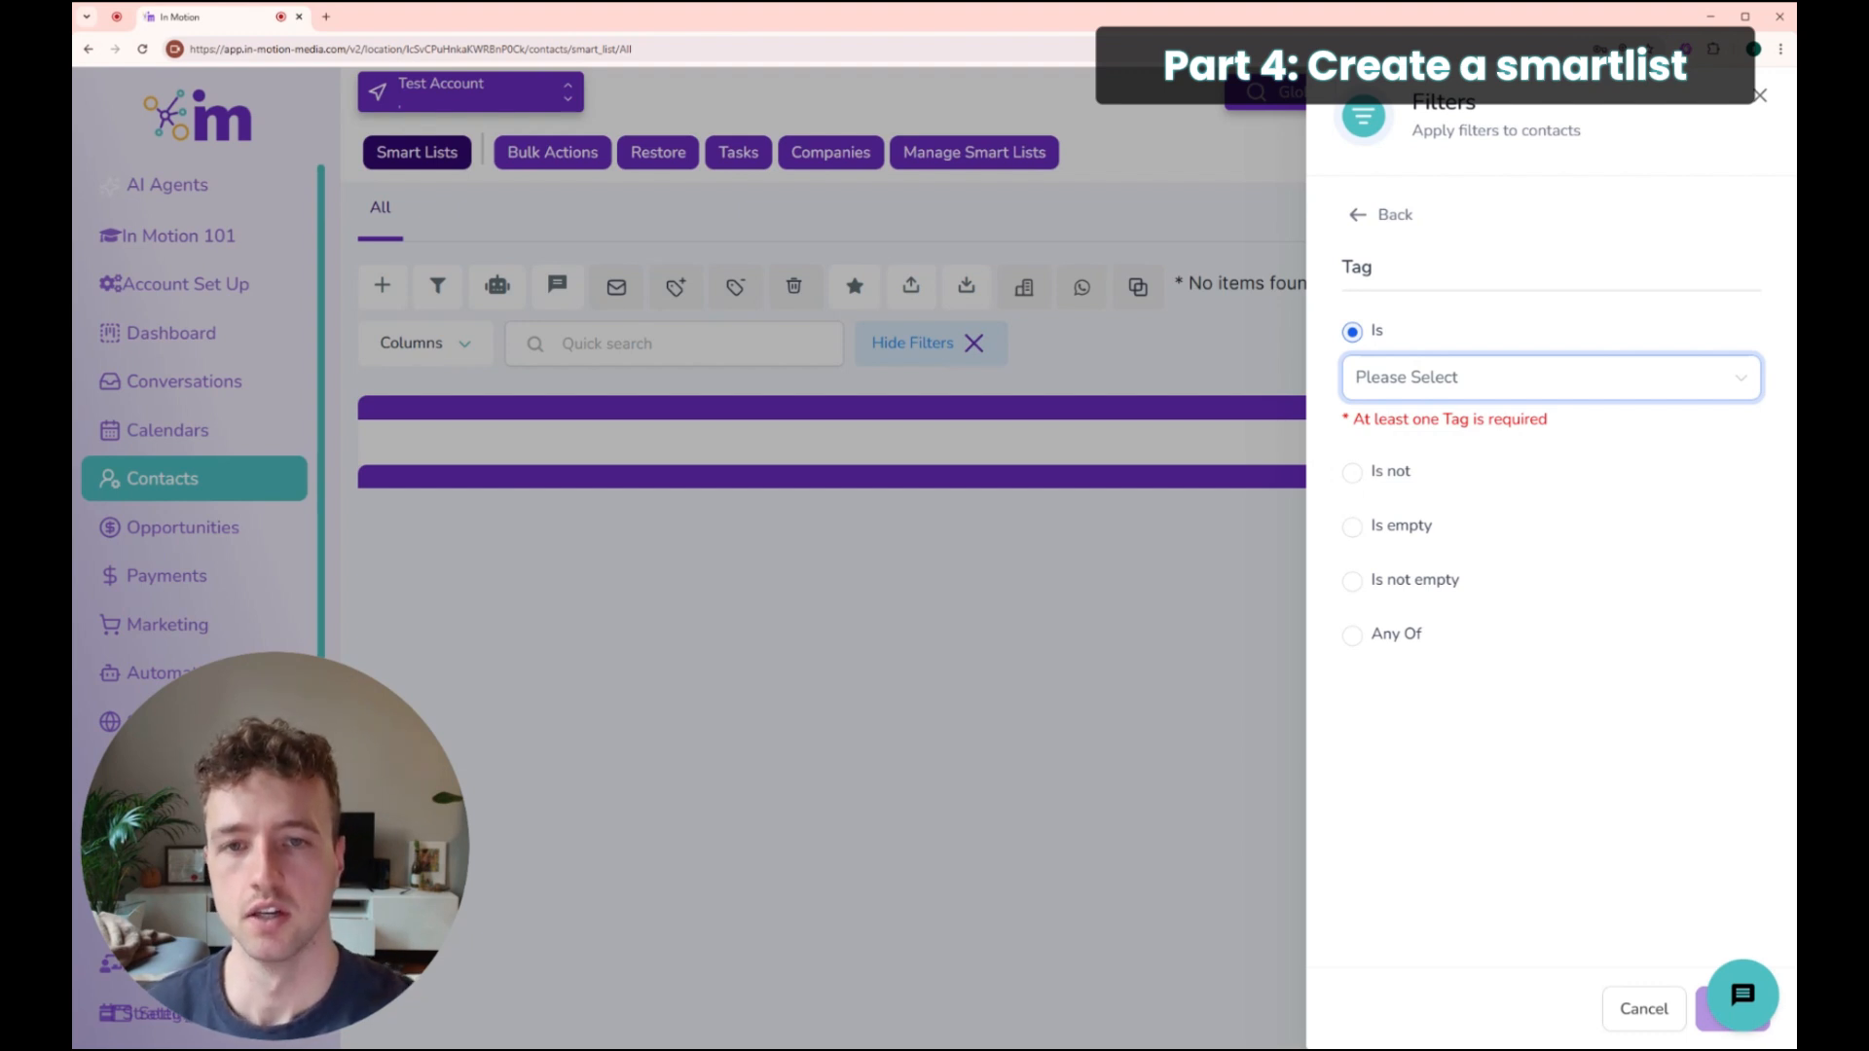
{"action": "double_click", "coordinate": [1348, 264]}
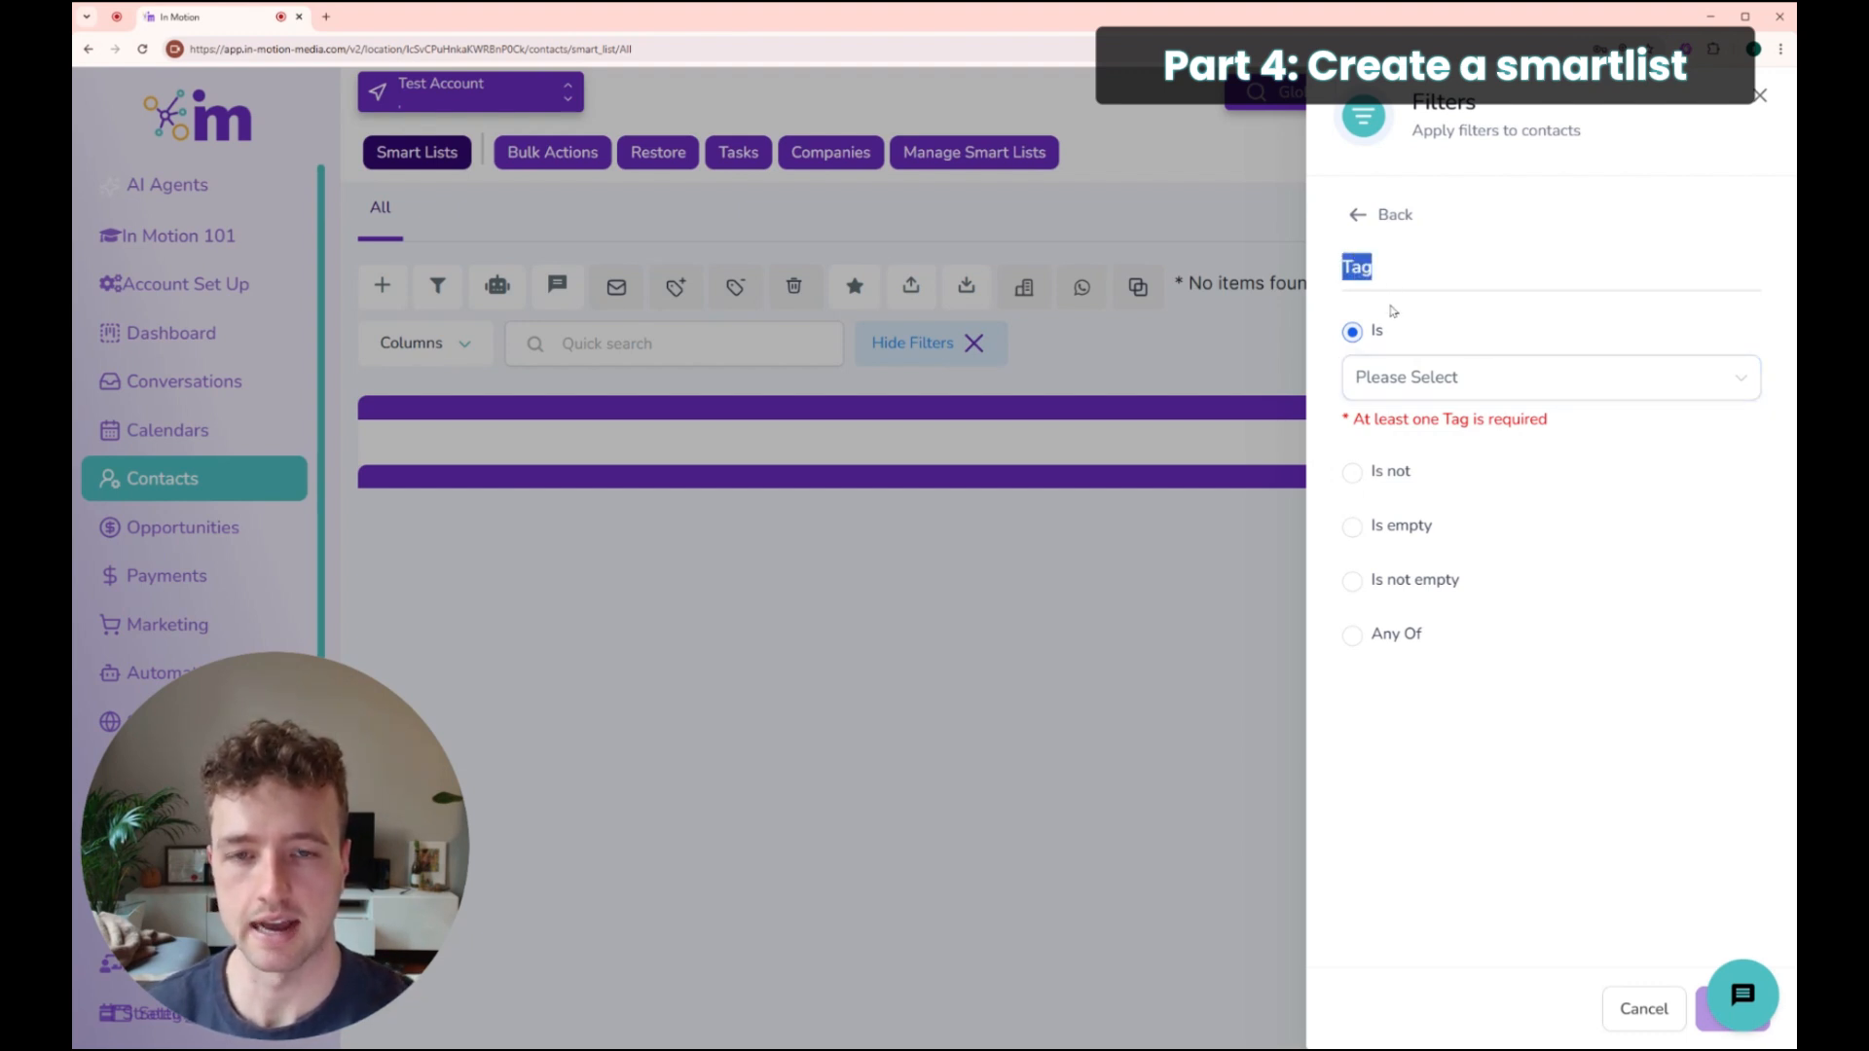
{"action": "left_click", "coordinate": [1373, 377]}
{"action": "type", "text": "newsl"}
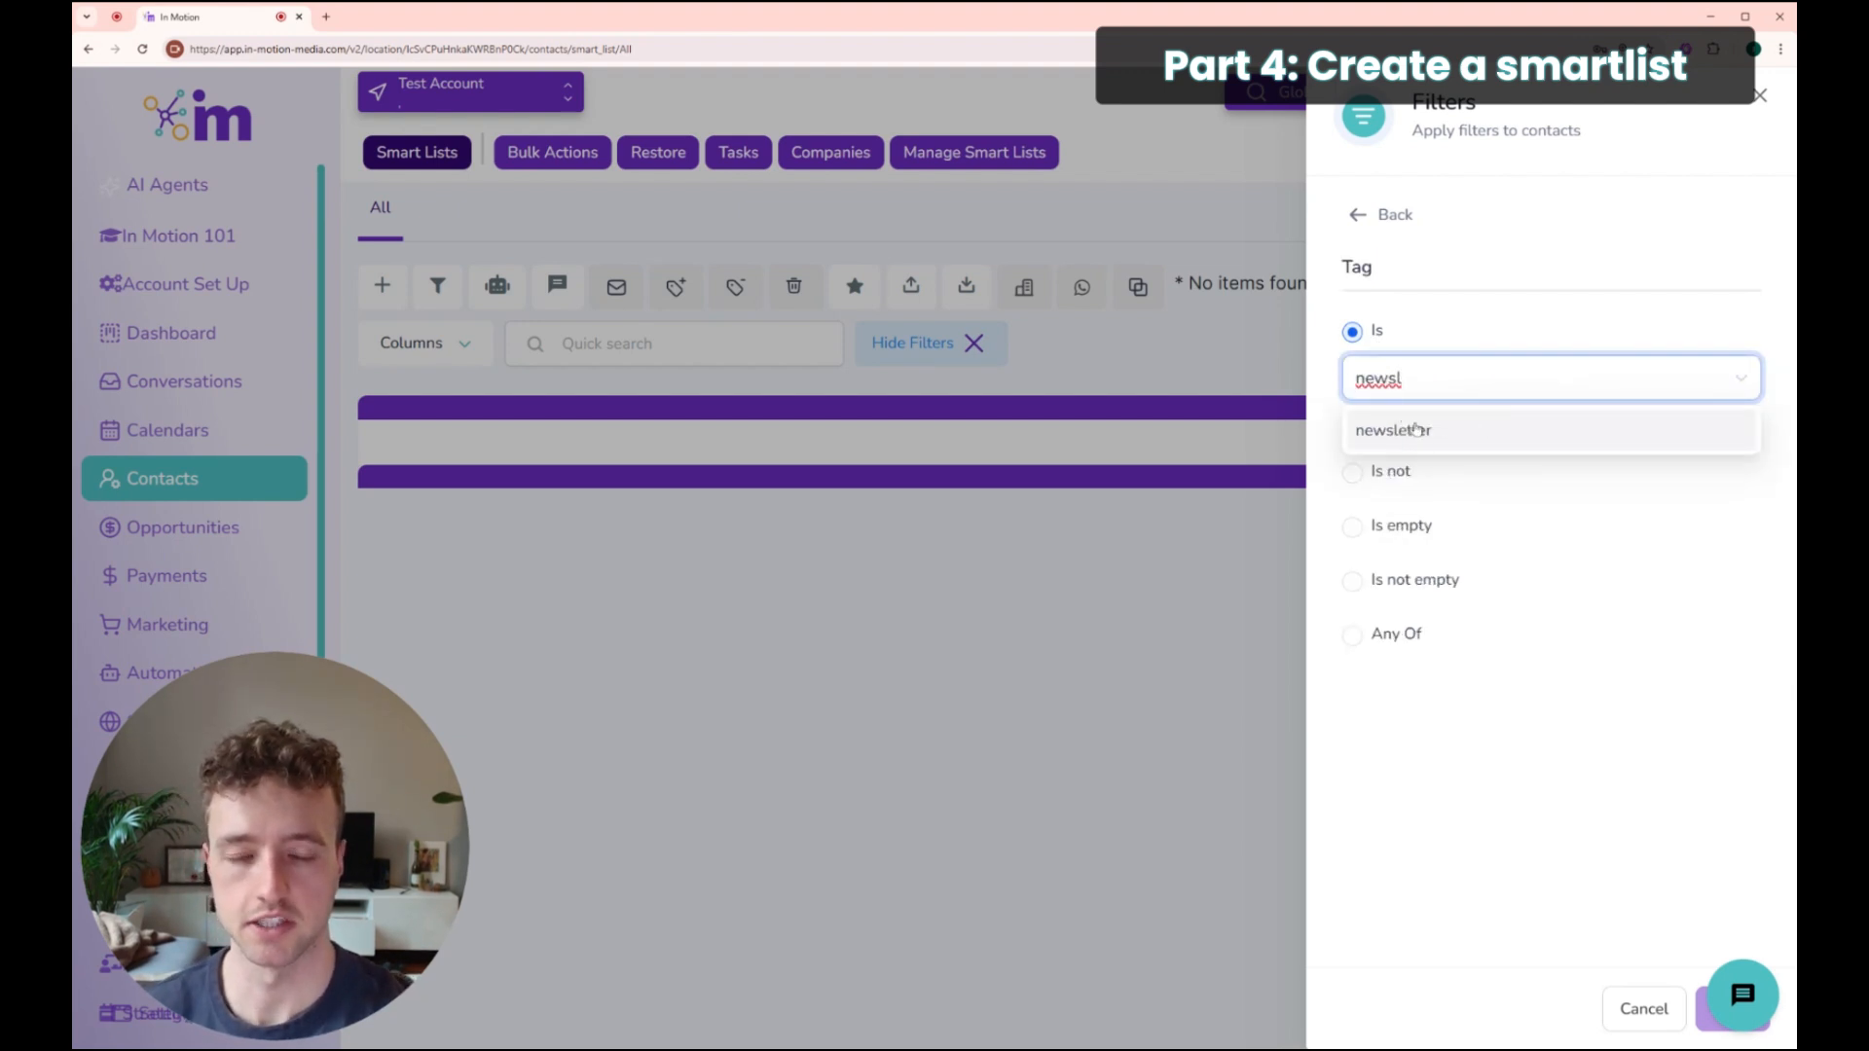
{"action": "left_click", "coordinate": [1407, 428]}
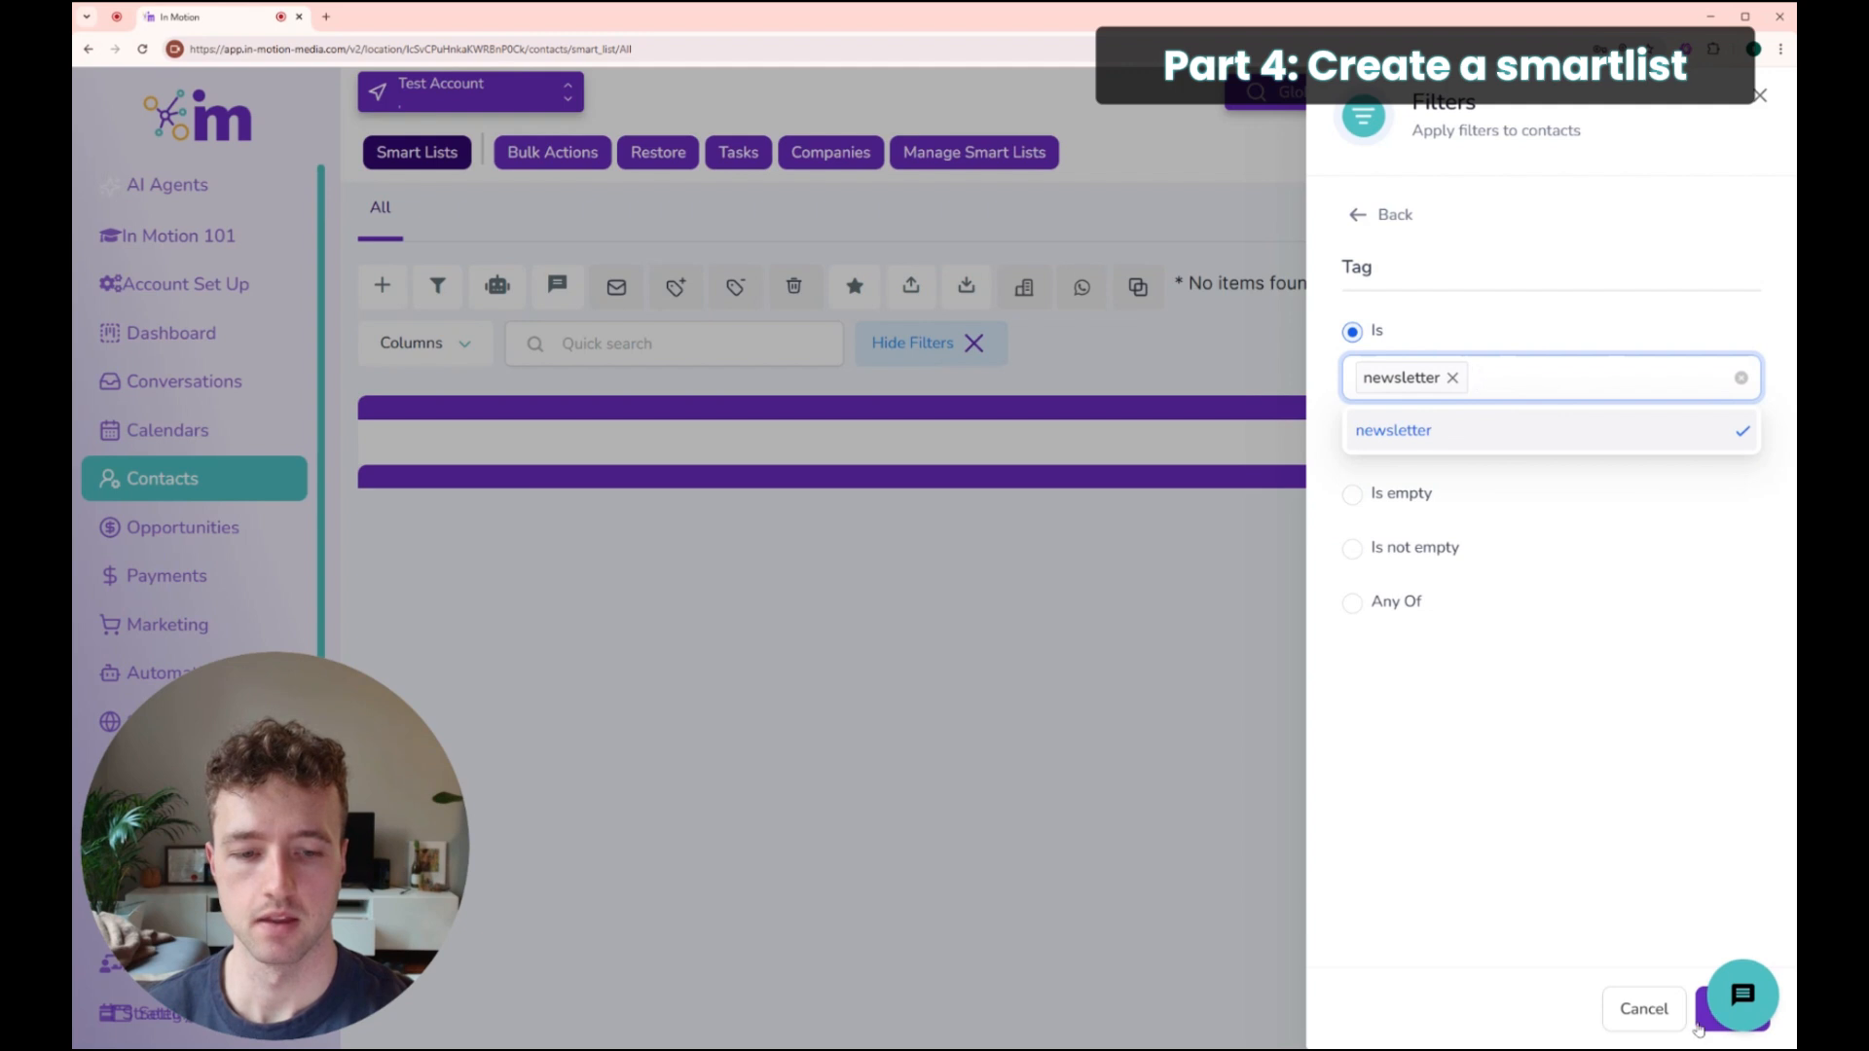
{"action": "left_click", "coordinate": [1691, 897]}
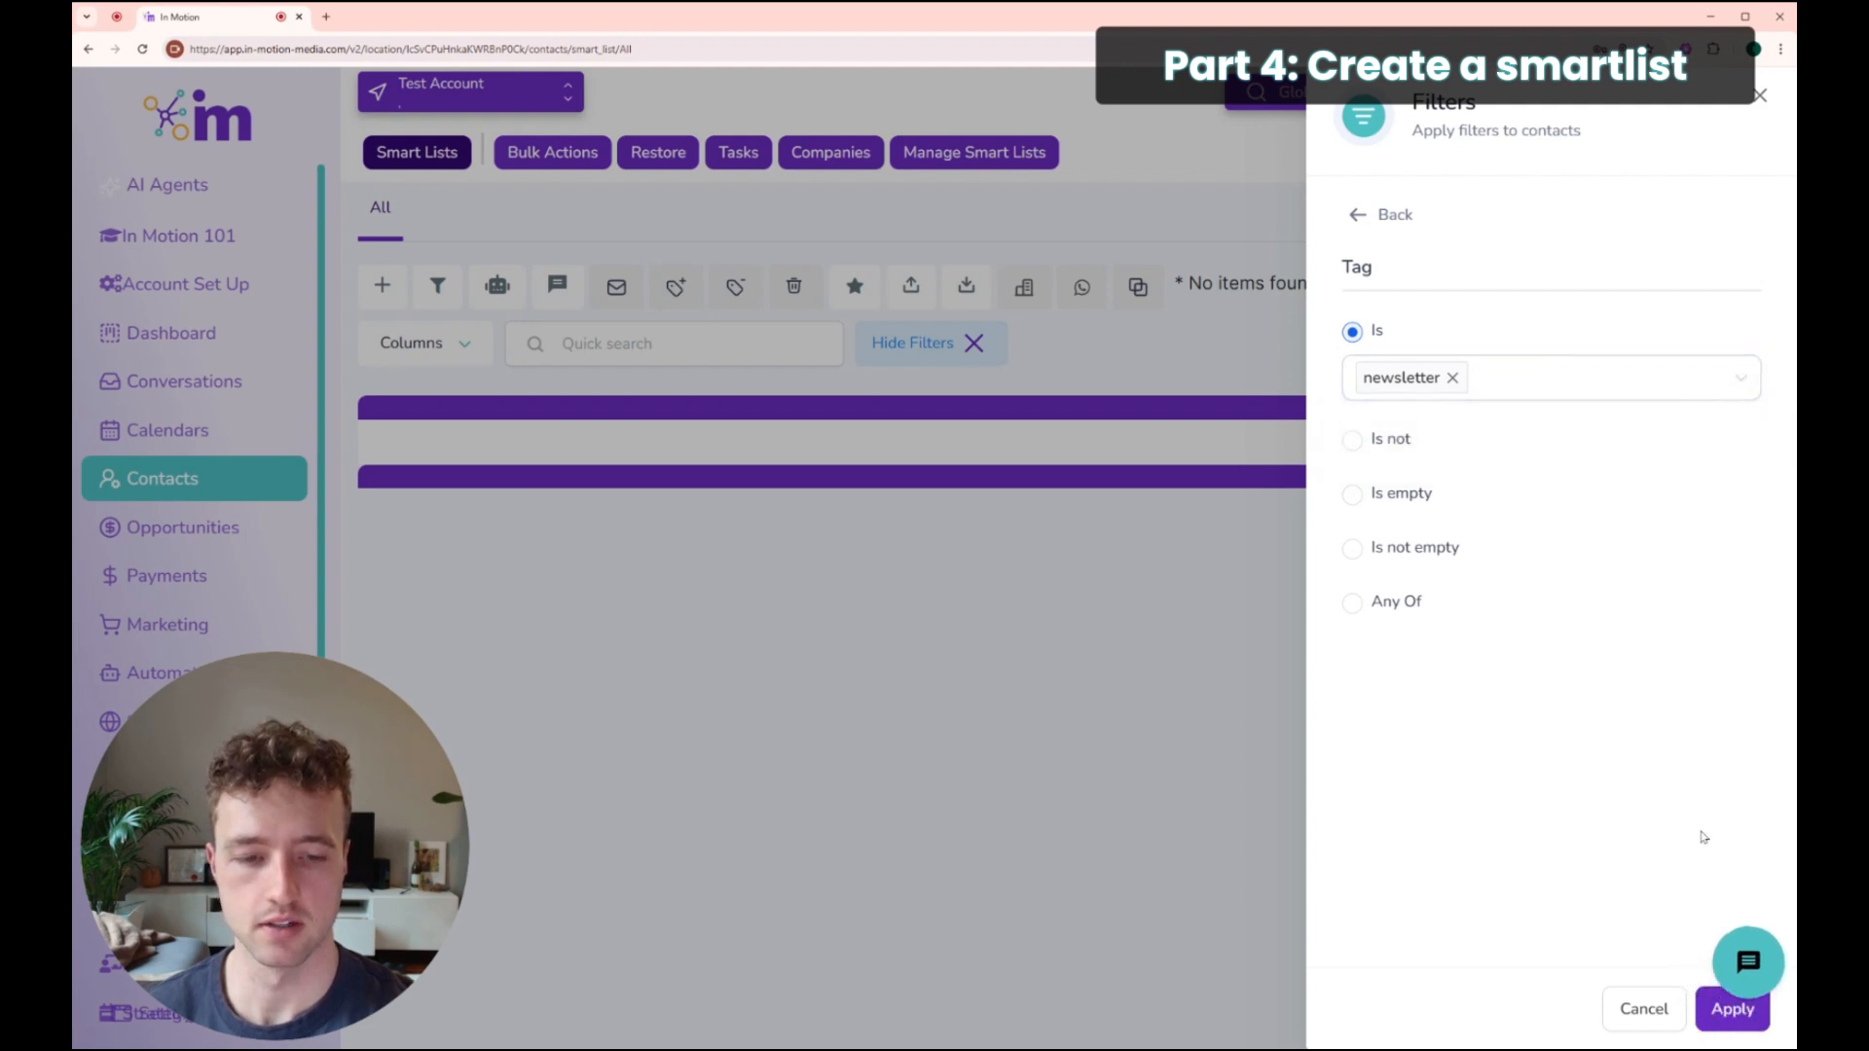
{"action": "left_click", "coordinate": [1735, 1010]}
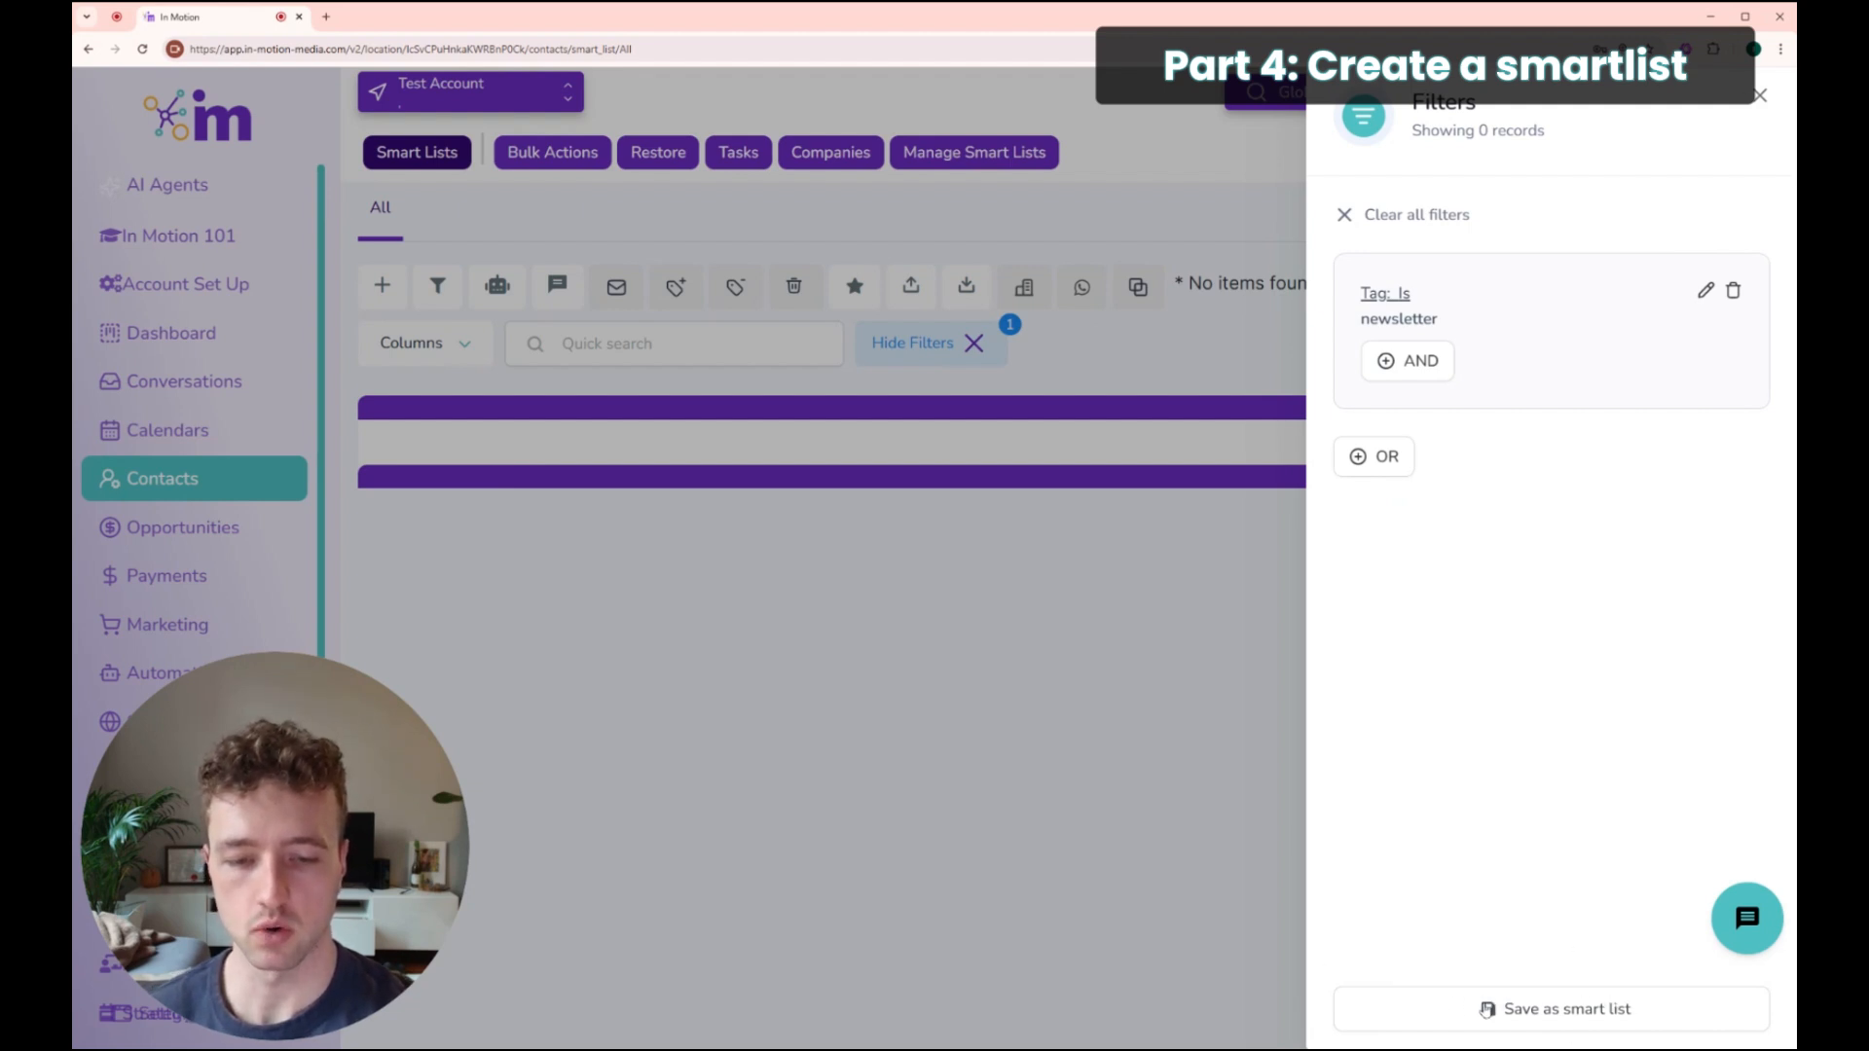
Step: Save the filter as a smart list named 'Newsletter', then go to Sites
{"action": "left_click", "coordinate": [1559, 1007]}
{"action": "left_click", "coordinate": [695, 270]}
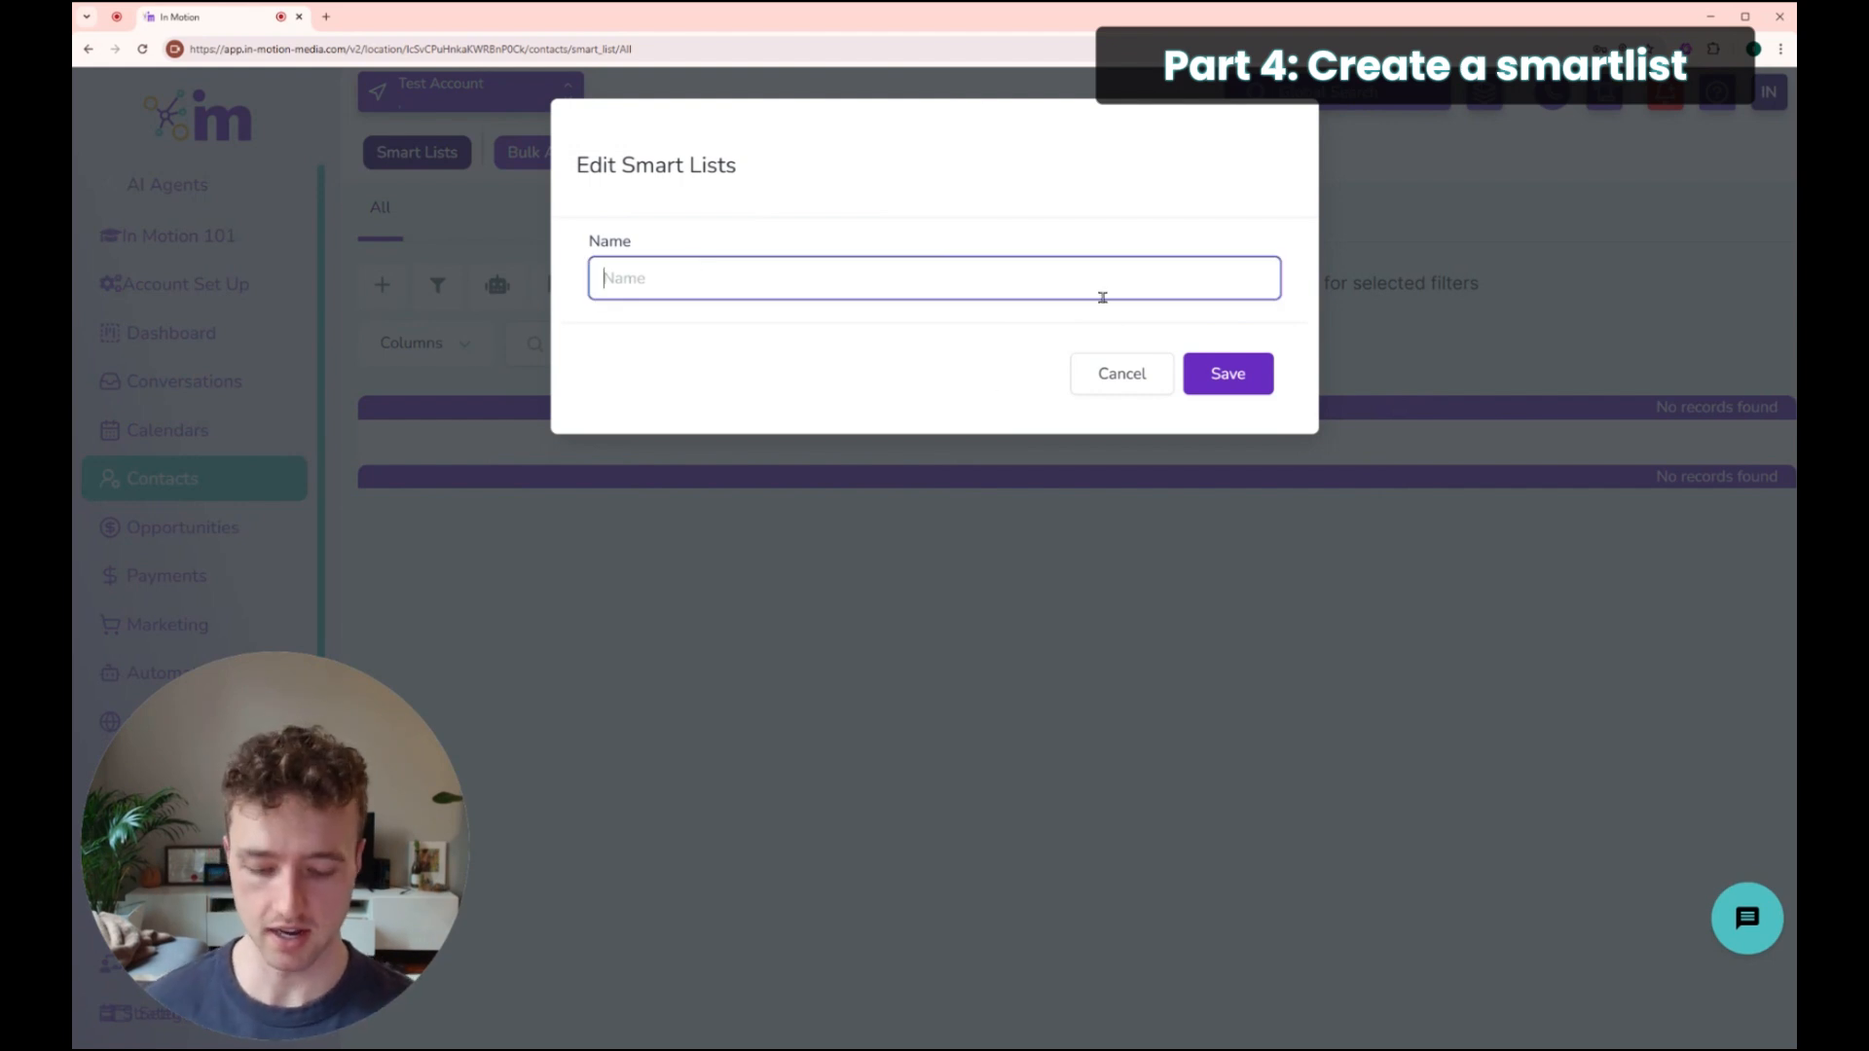
{"action": "type", "text": "Newsletter"}
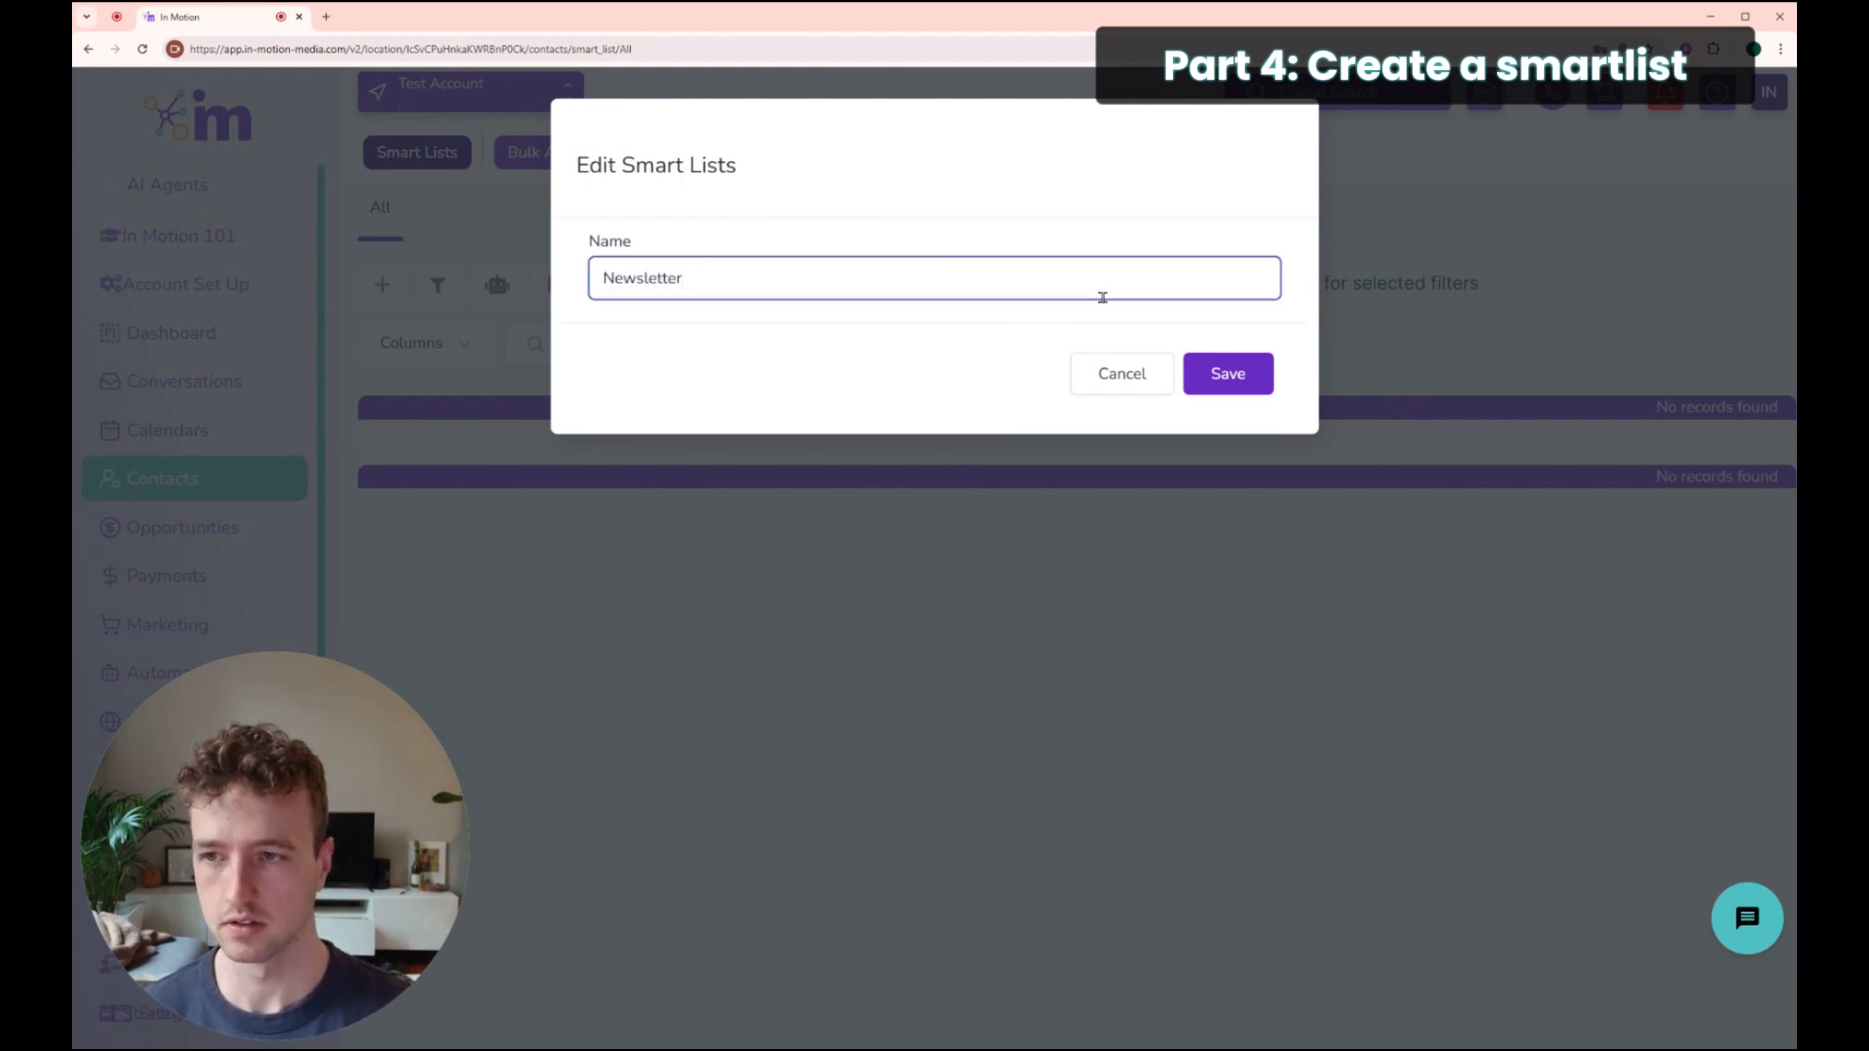
{"action": "left_click", "coordinate": [1244, 371]}
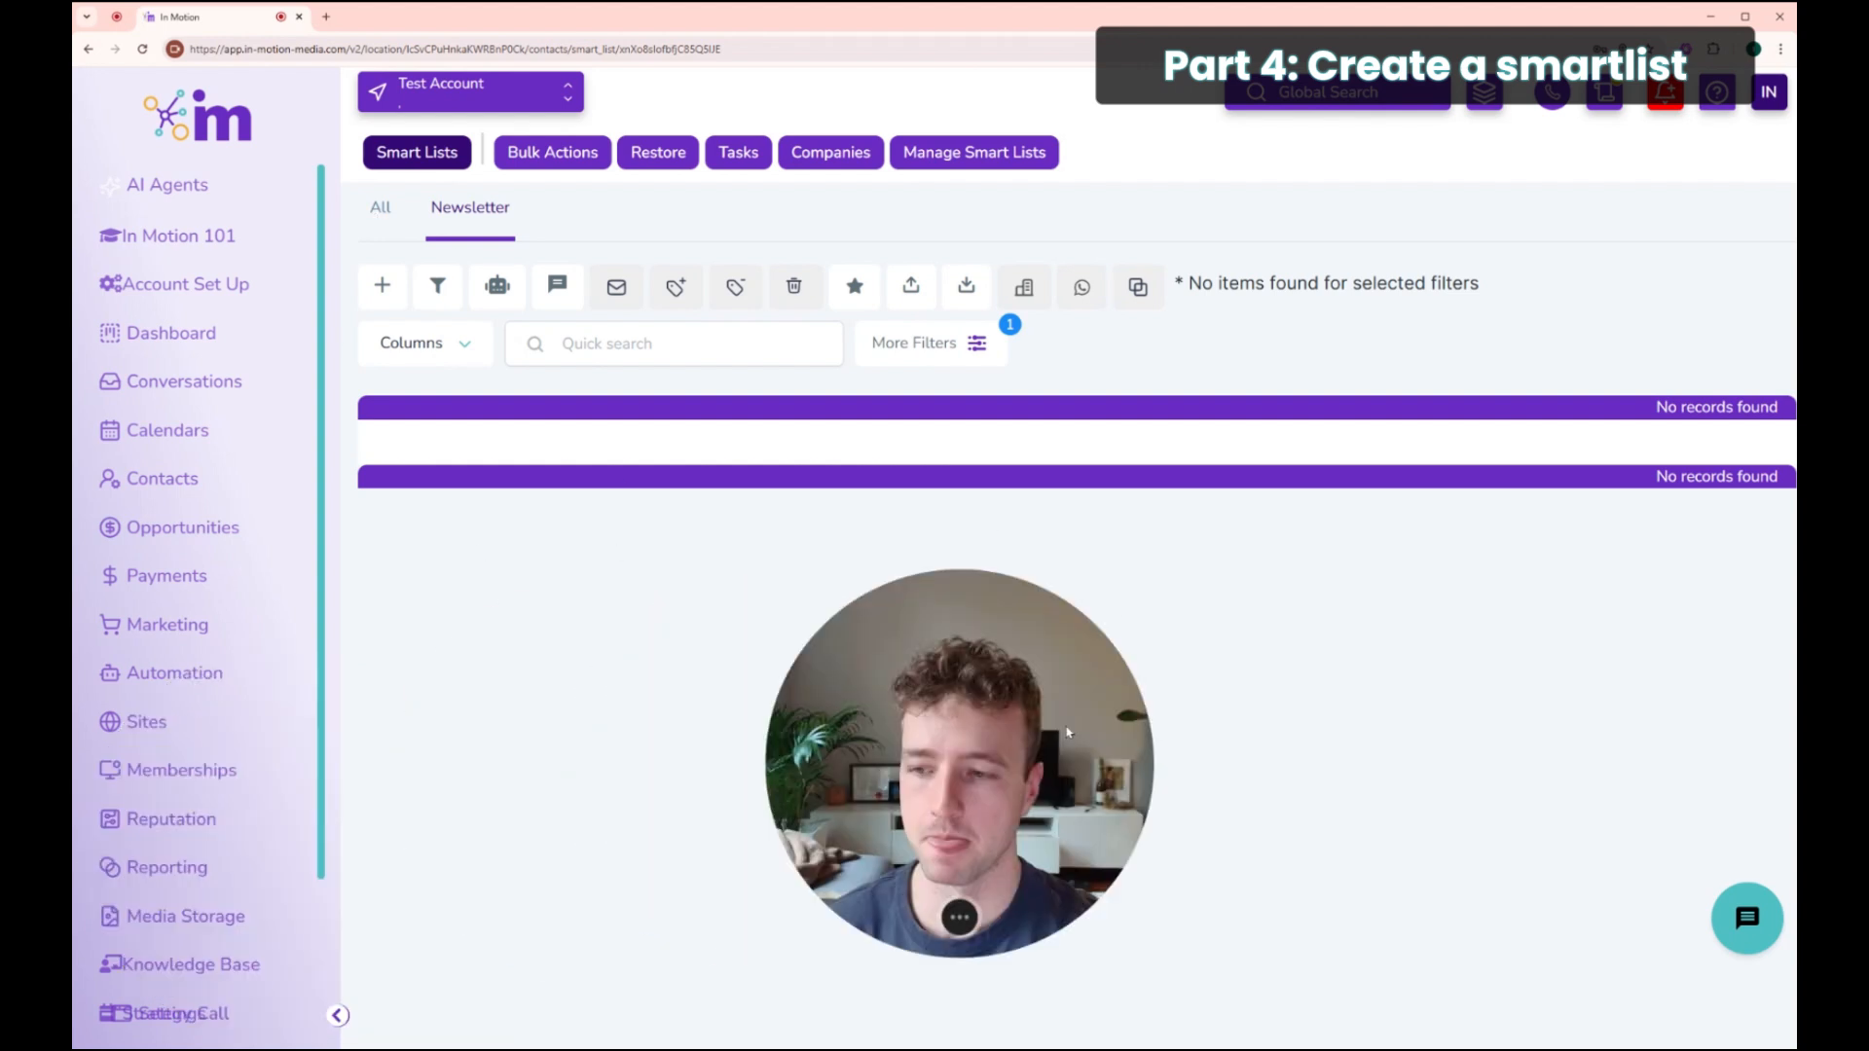
{"action": "left_click", "coordinate": [159, 723]}
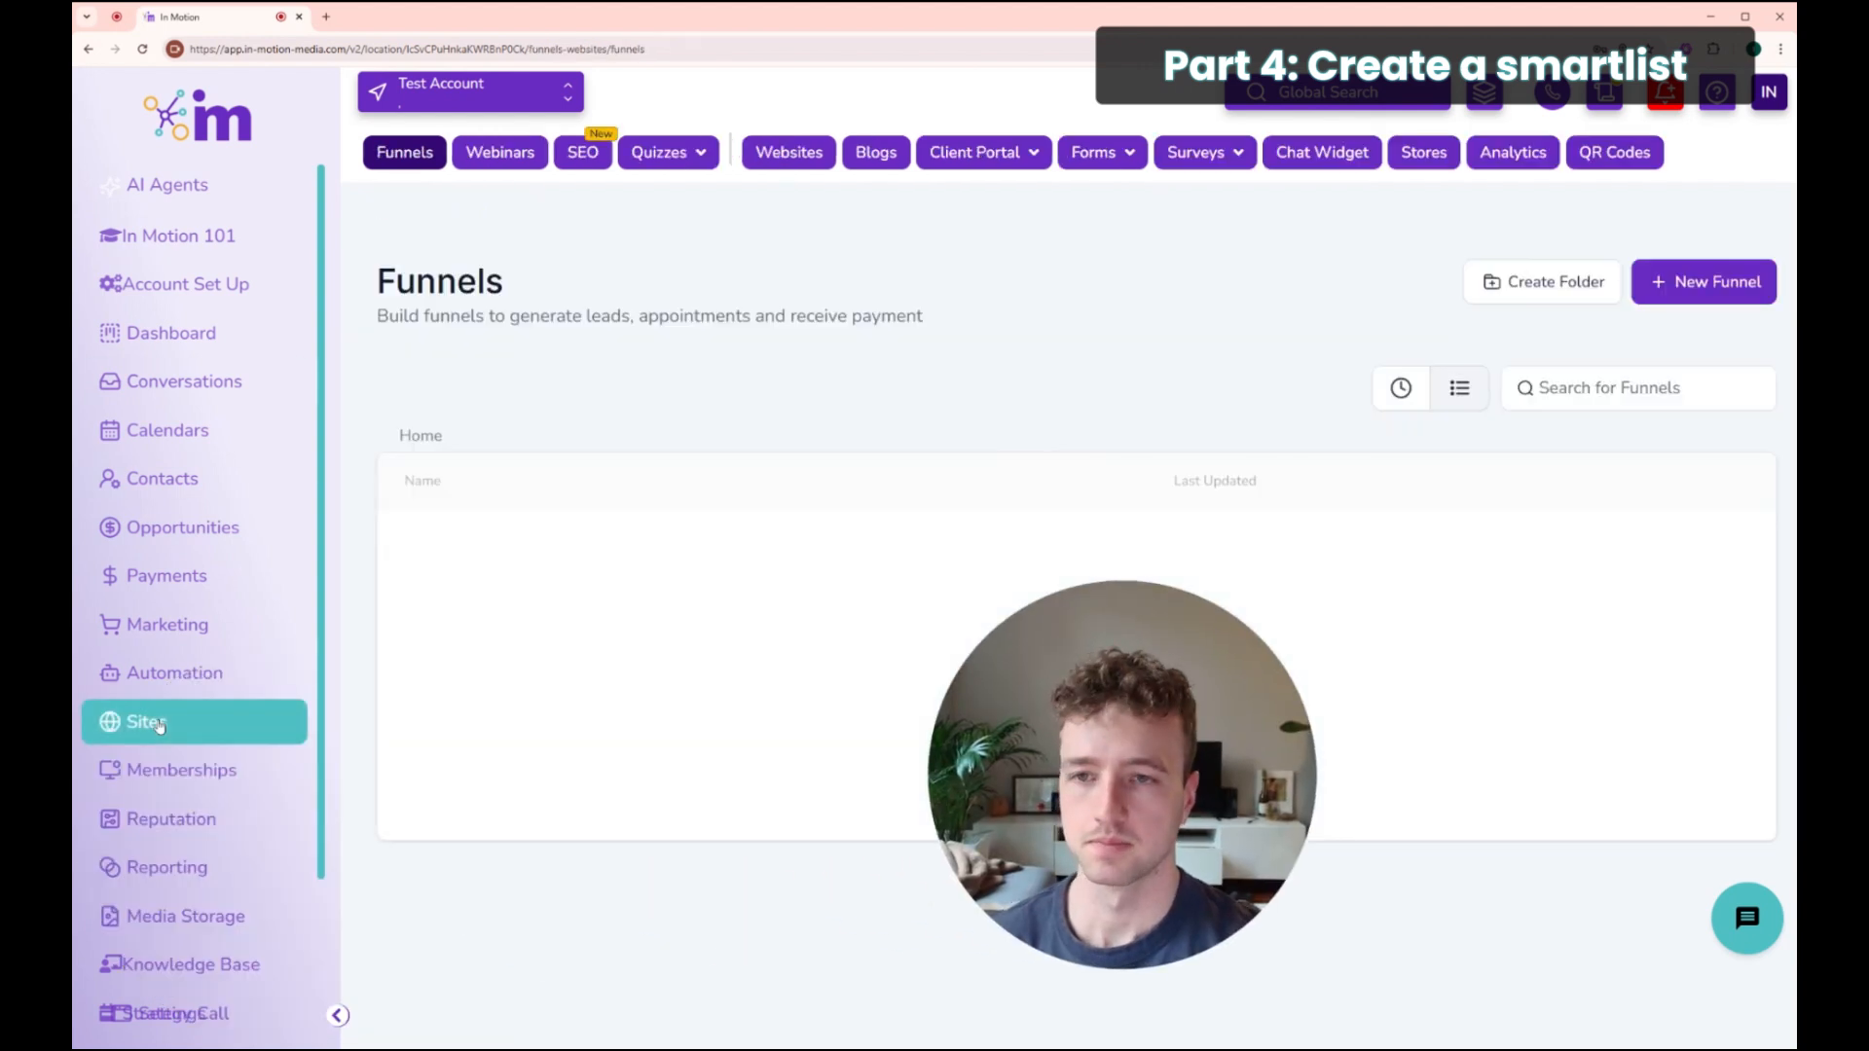
Step: Open the Home page preview of the B-001.C: Website site
{"action": "left_click", "coordinate": [776, 162]}
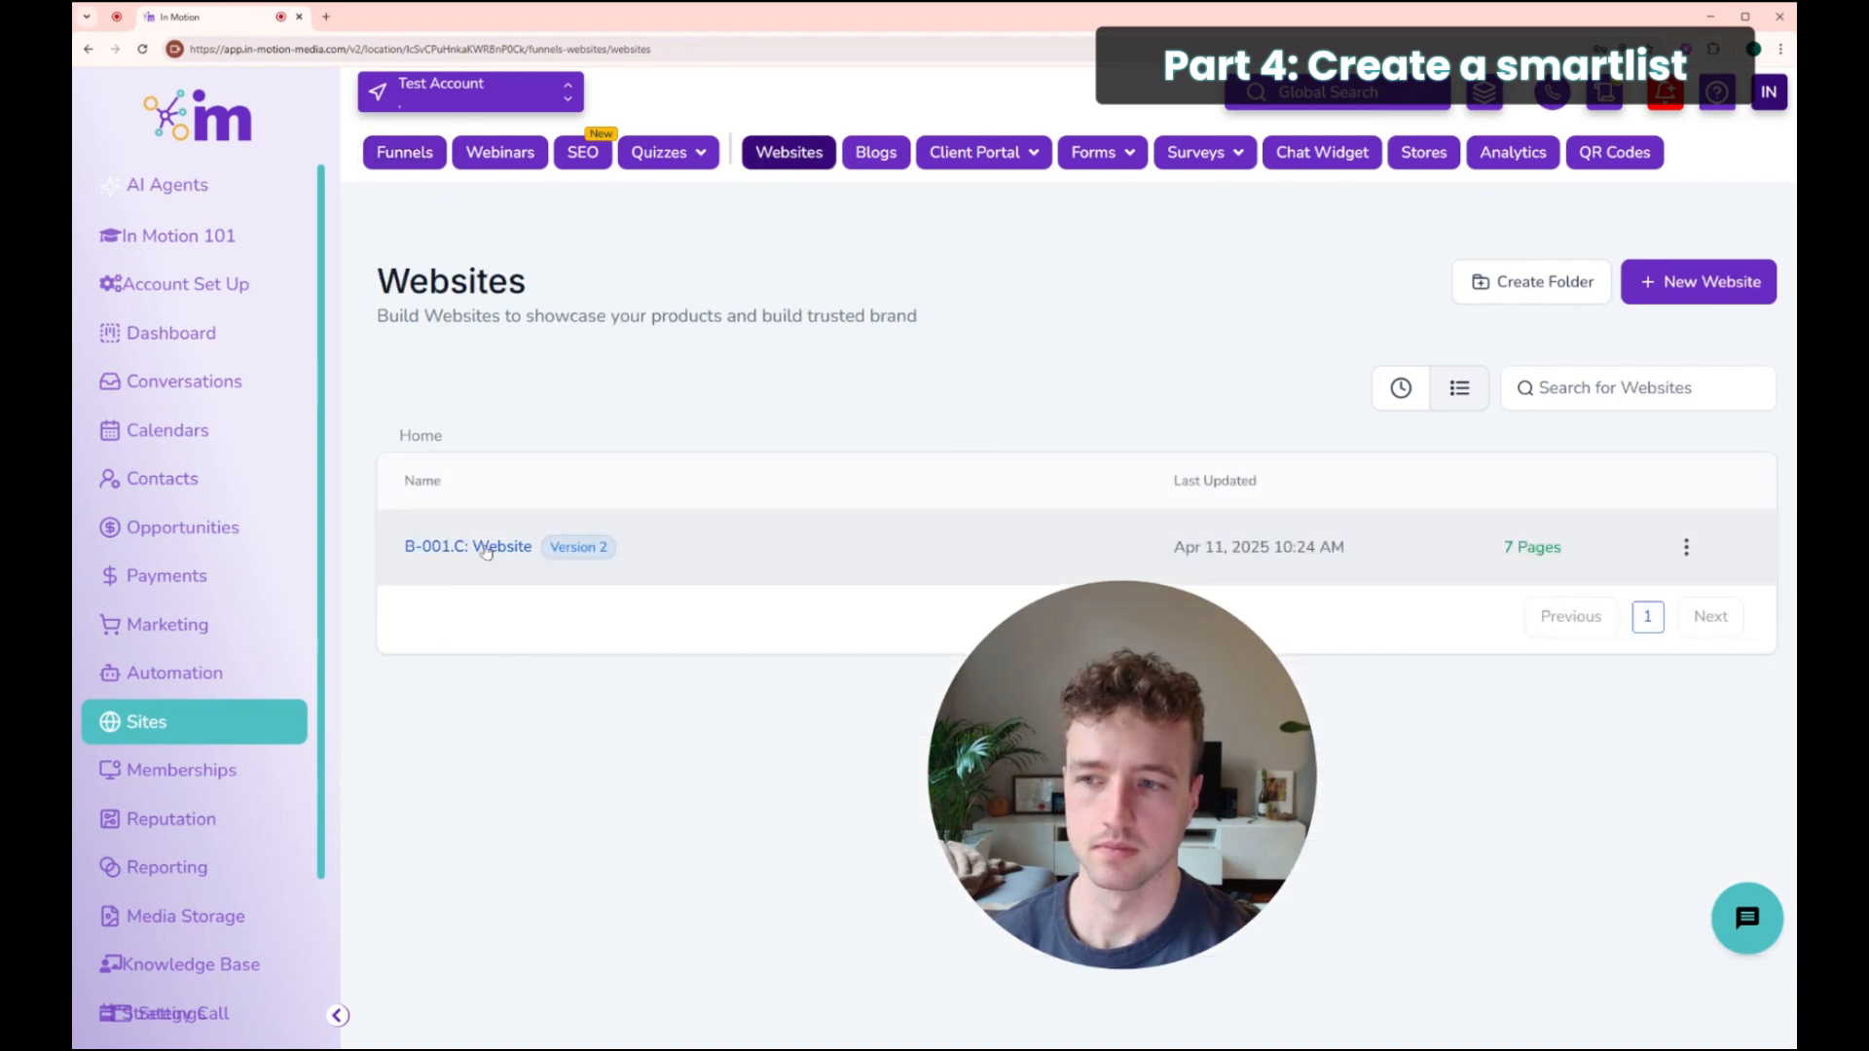
{"action": "left_click", "coordinate": [477, 546]}
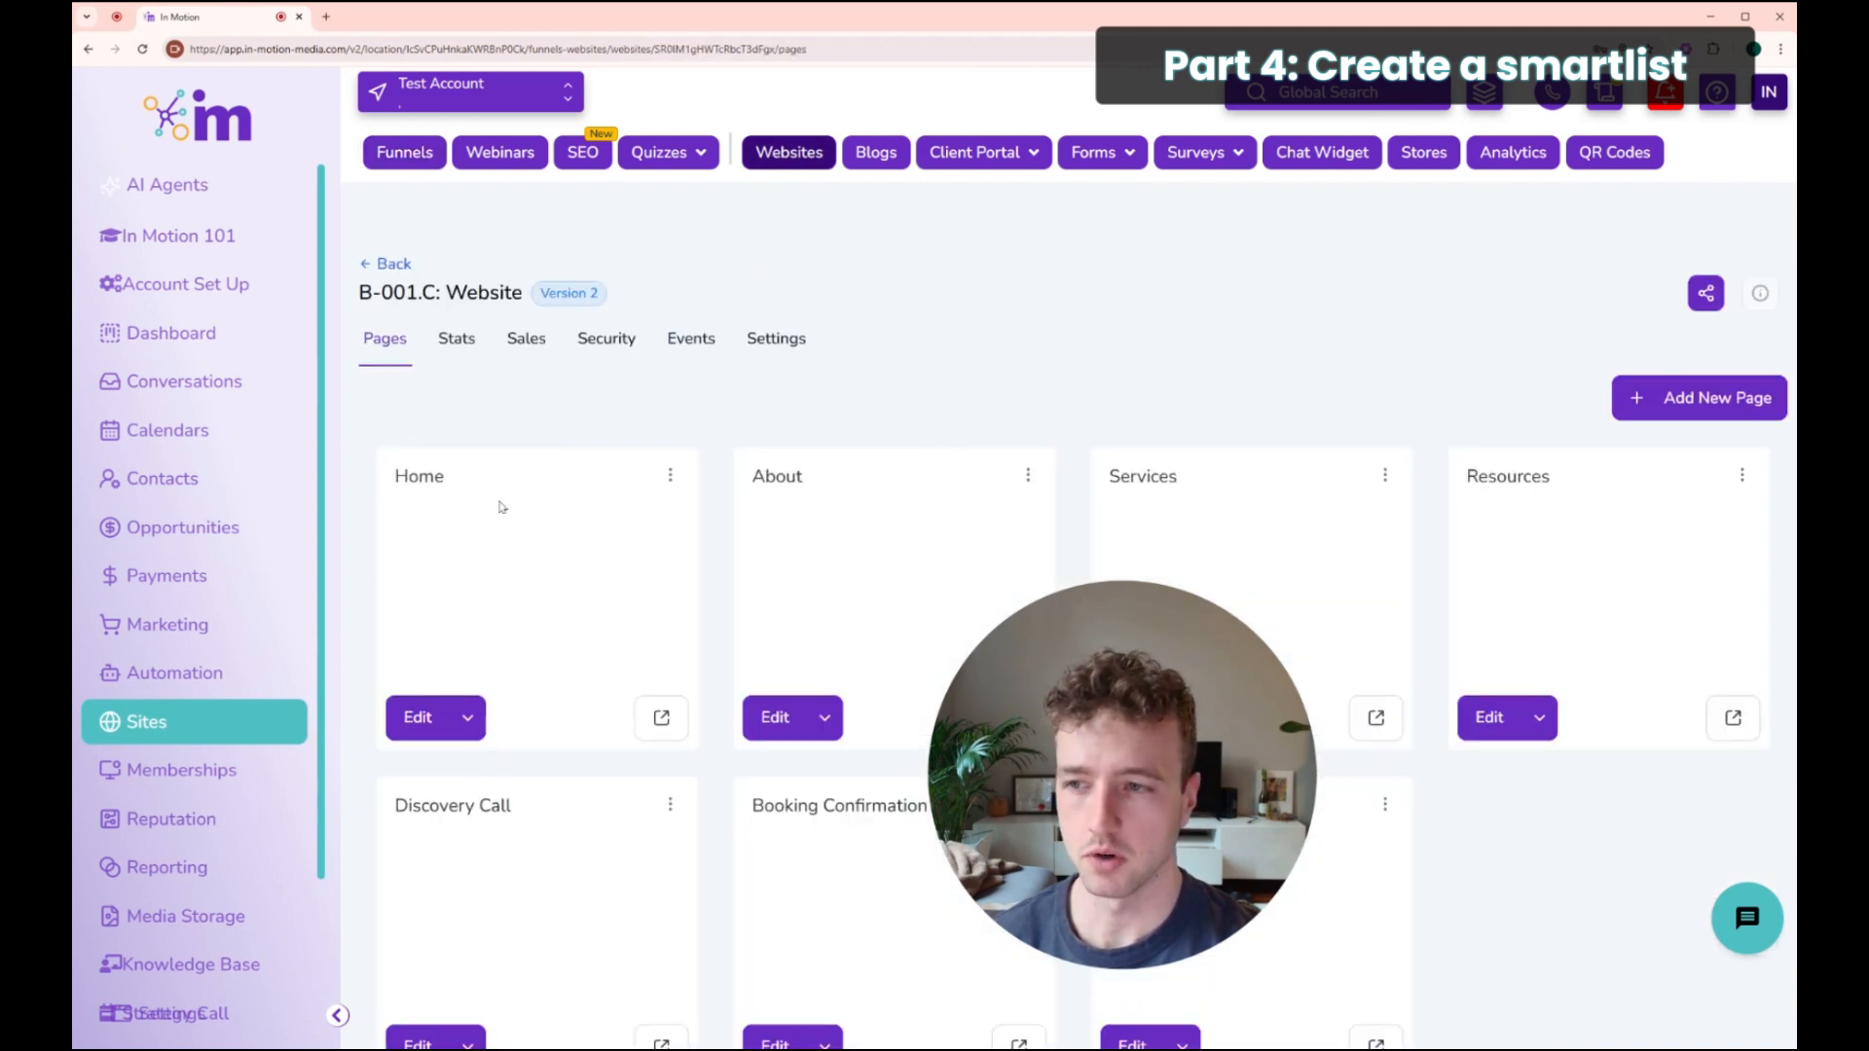
{"action": "left_click", "coordinate": [661, 719]}
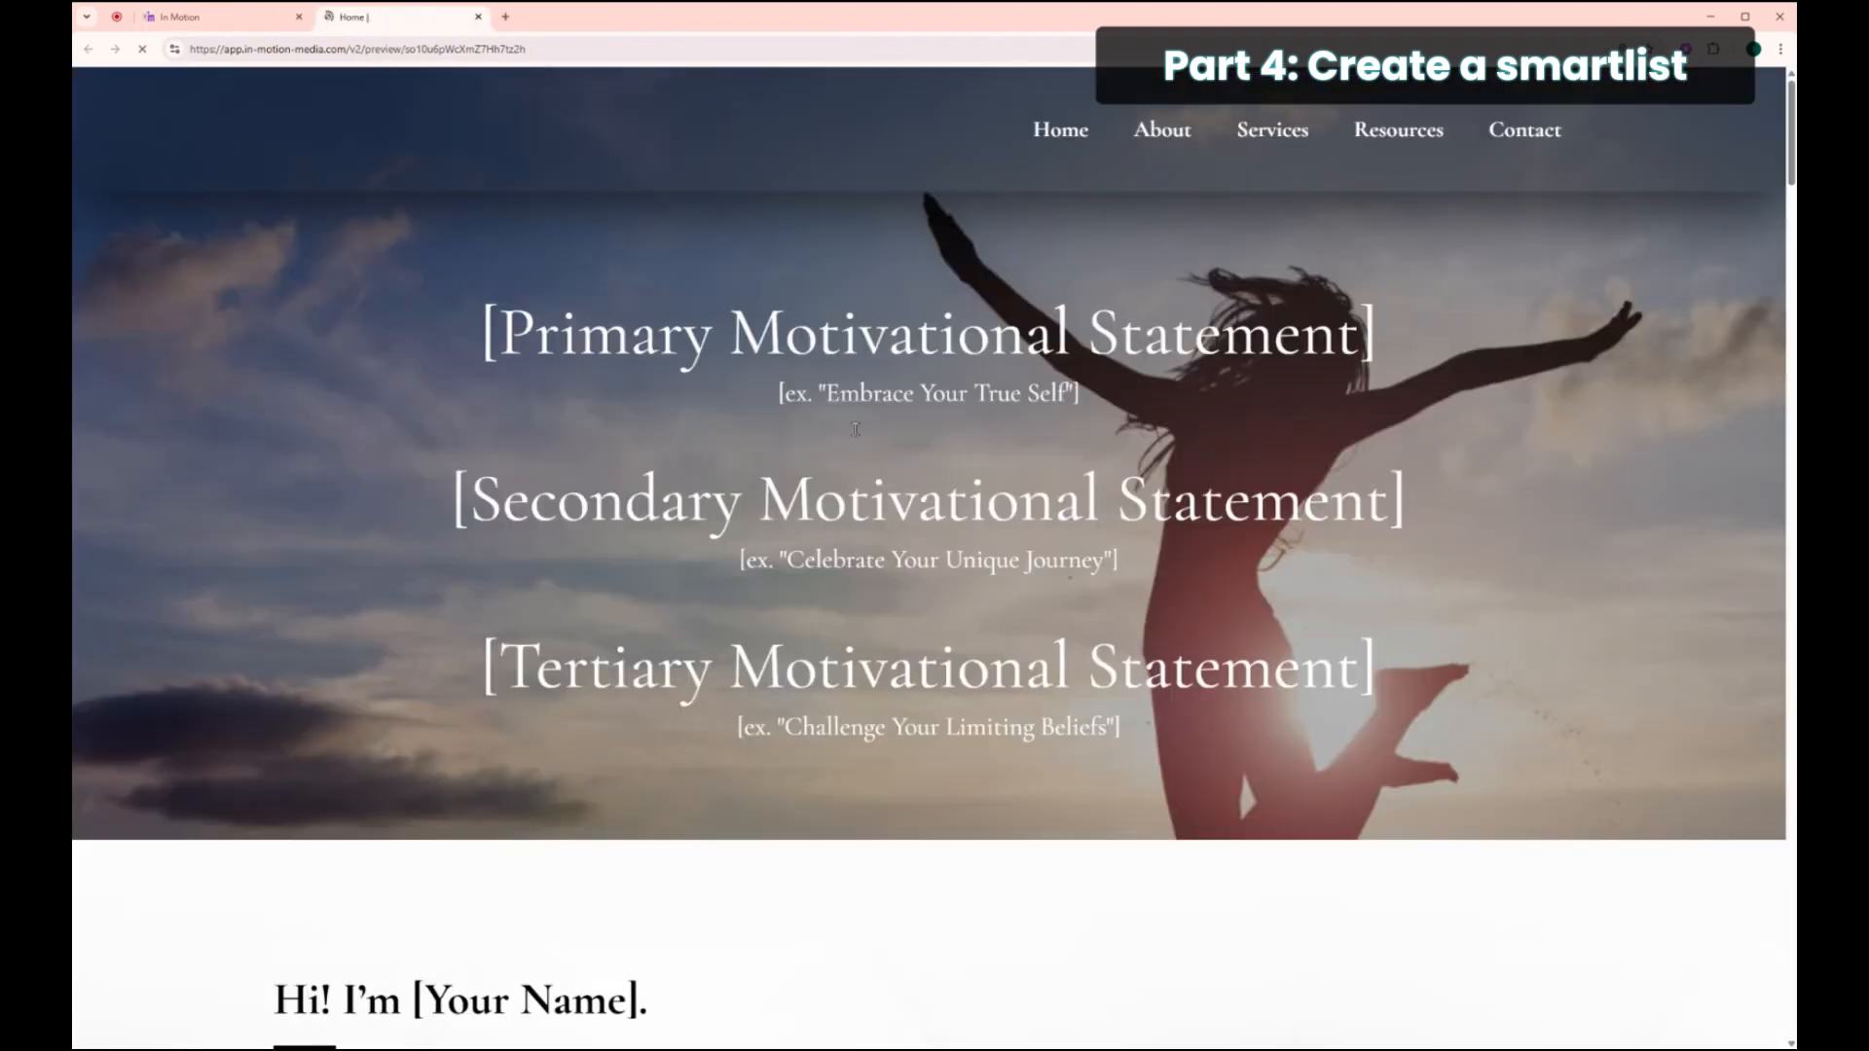
Step: Submit the newsletter form with a test first name and email address
{"action": "left_click_drag", "start_coordinate": [1792, 131], "coordinate": [1774, 1013]}
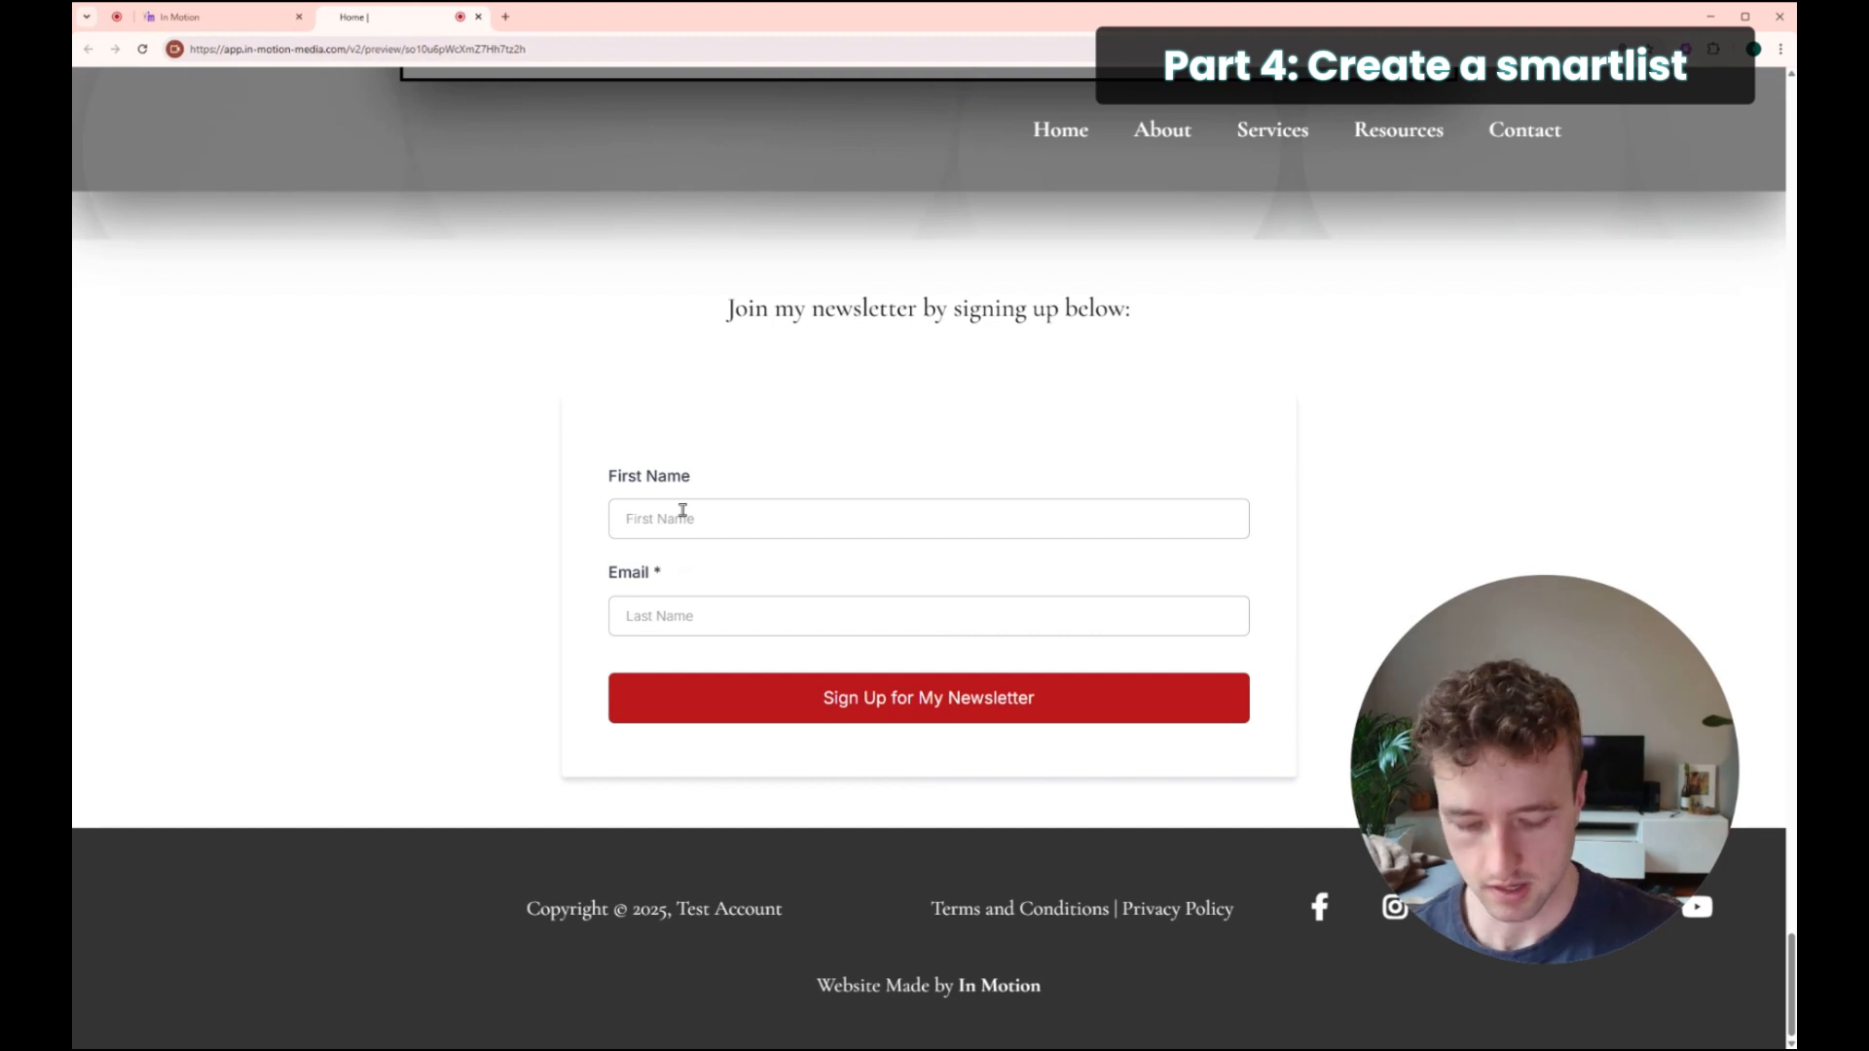
{"action": "type", "text": "Isaac"}
{"action": "left_click", "coordinate": [671, 615]}
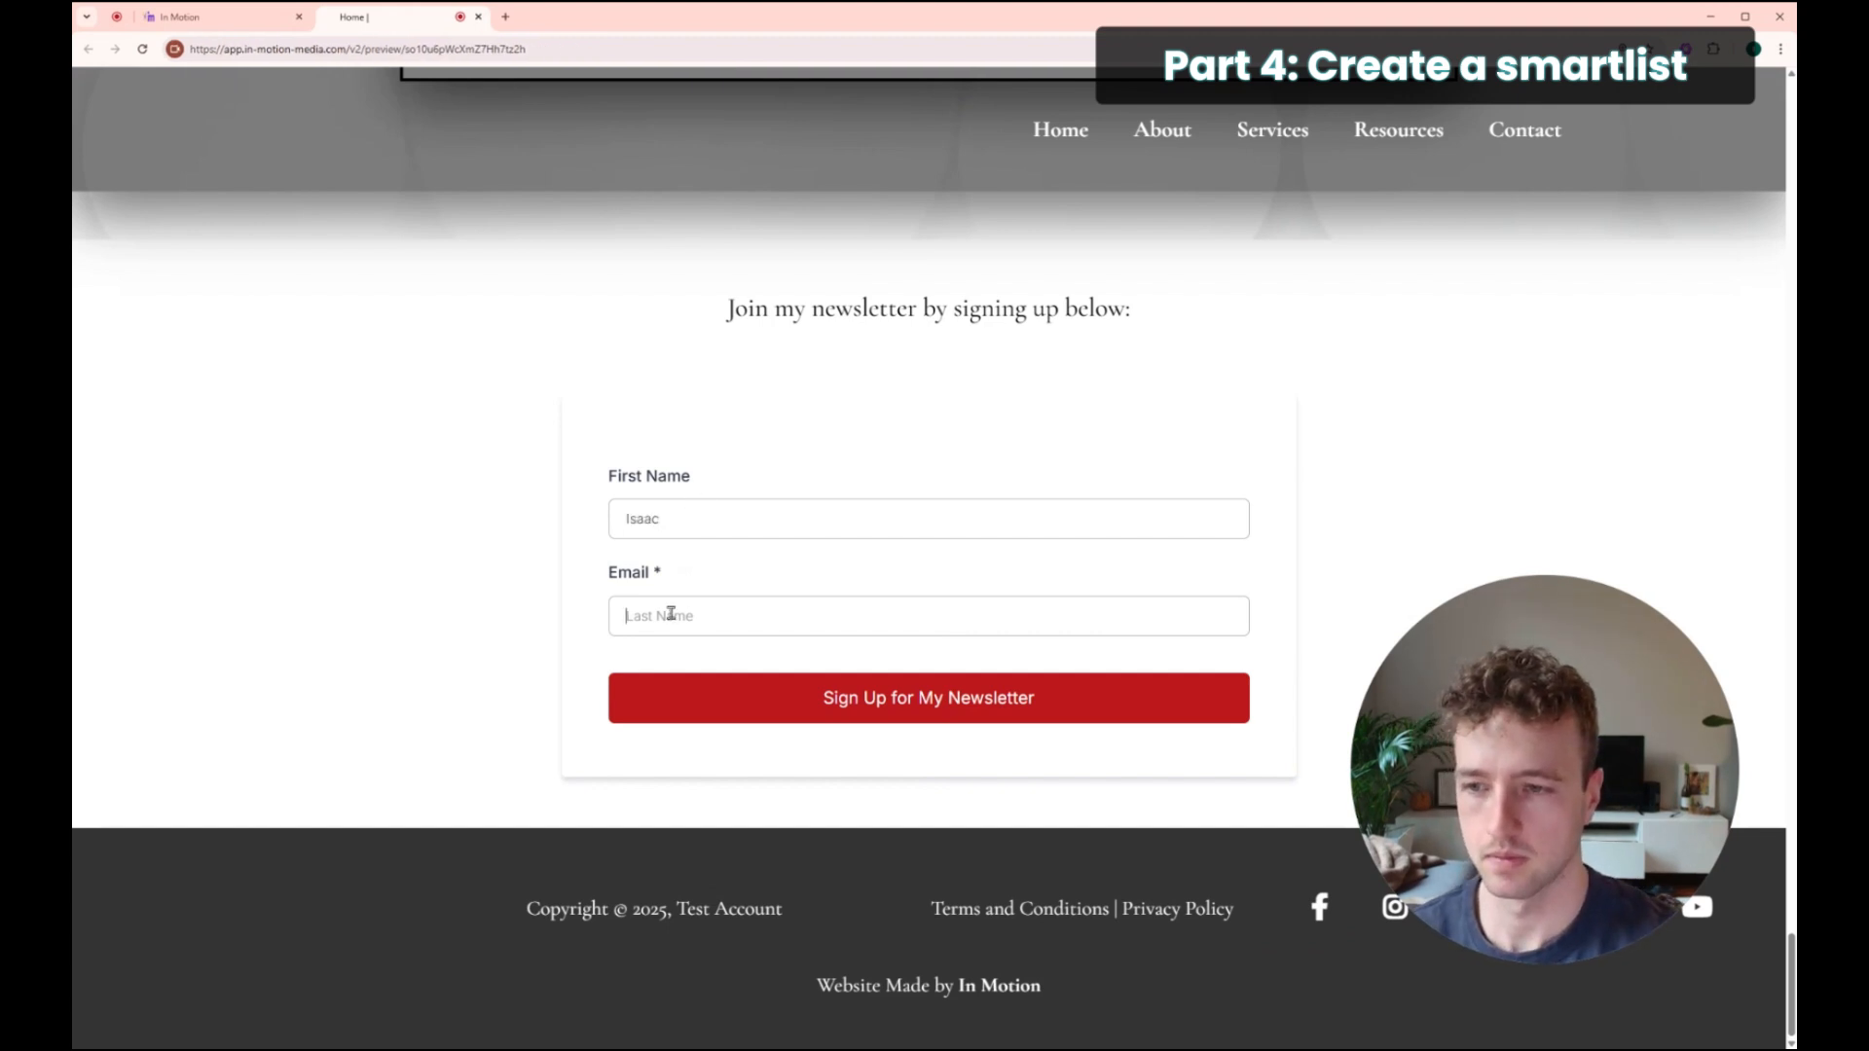
{"action": "type", "text": "isaac"}
{"action": "left_click", "coordinate": [708, 656]}
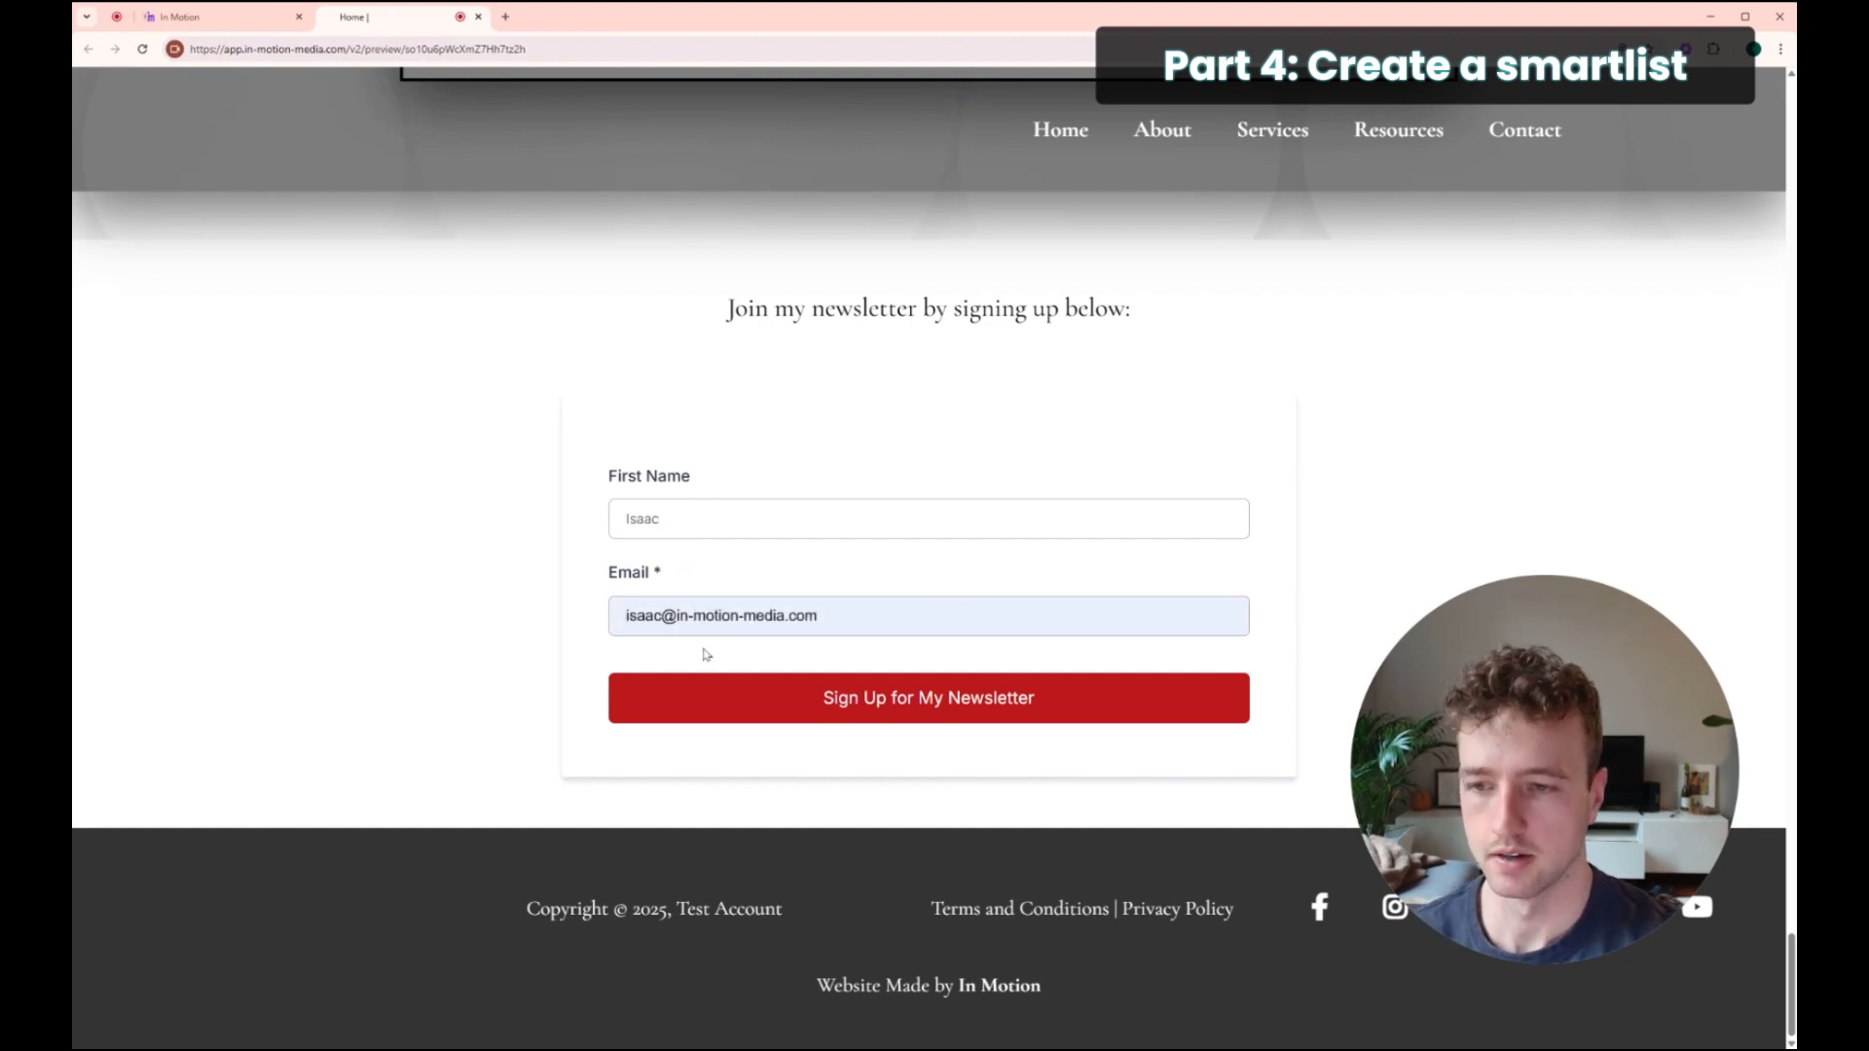
{"action": "left_click", "coordinate": [910, 698]}
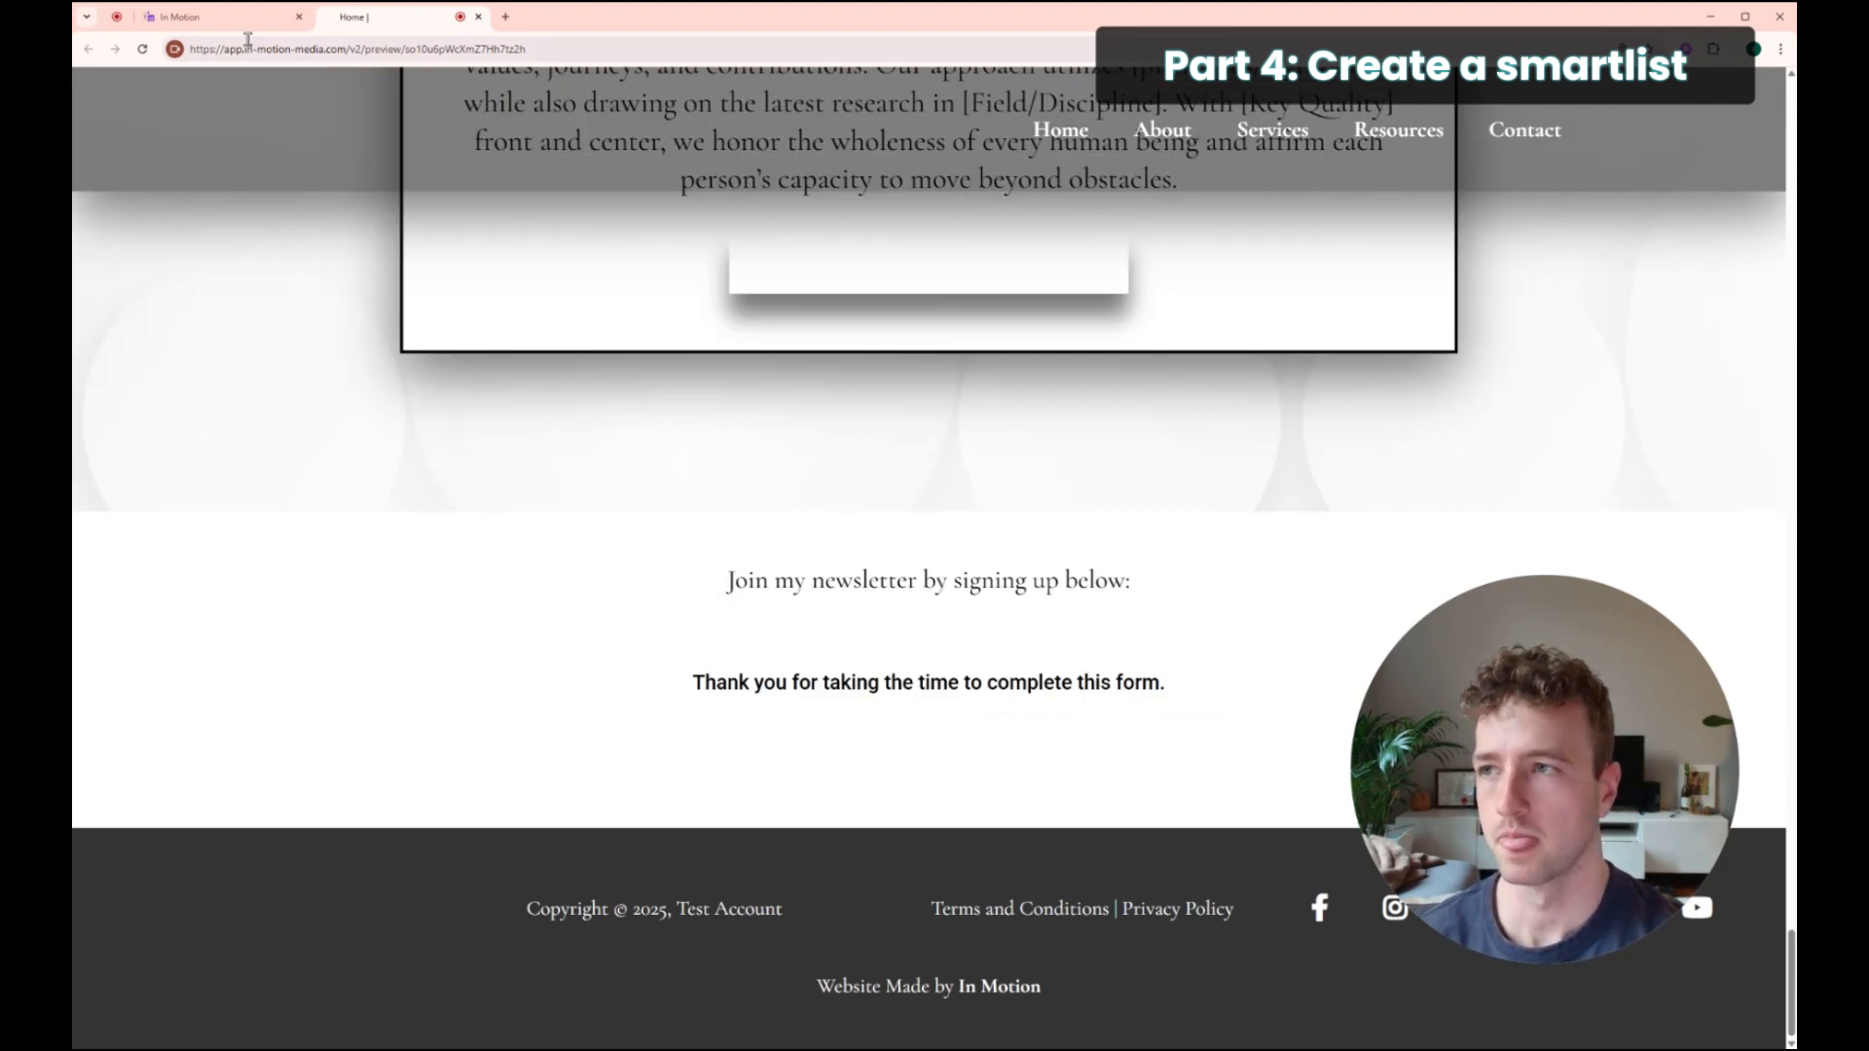
Step: Check the Newsletter Sign Up workflow's Total Enrolled count in the Automation workflow list
{"action": "left_click", "coordinate": [226, 18]}
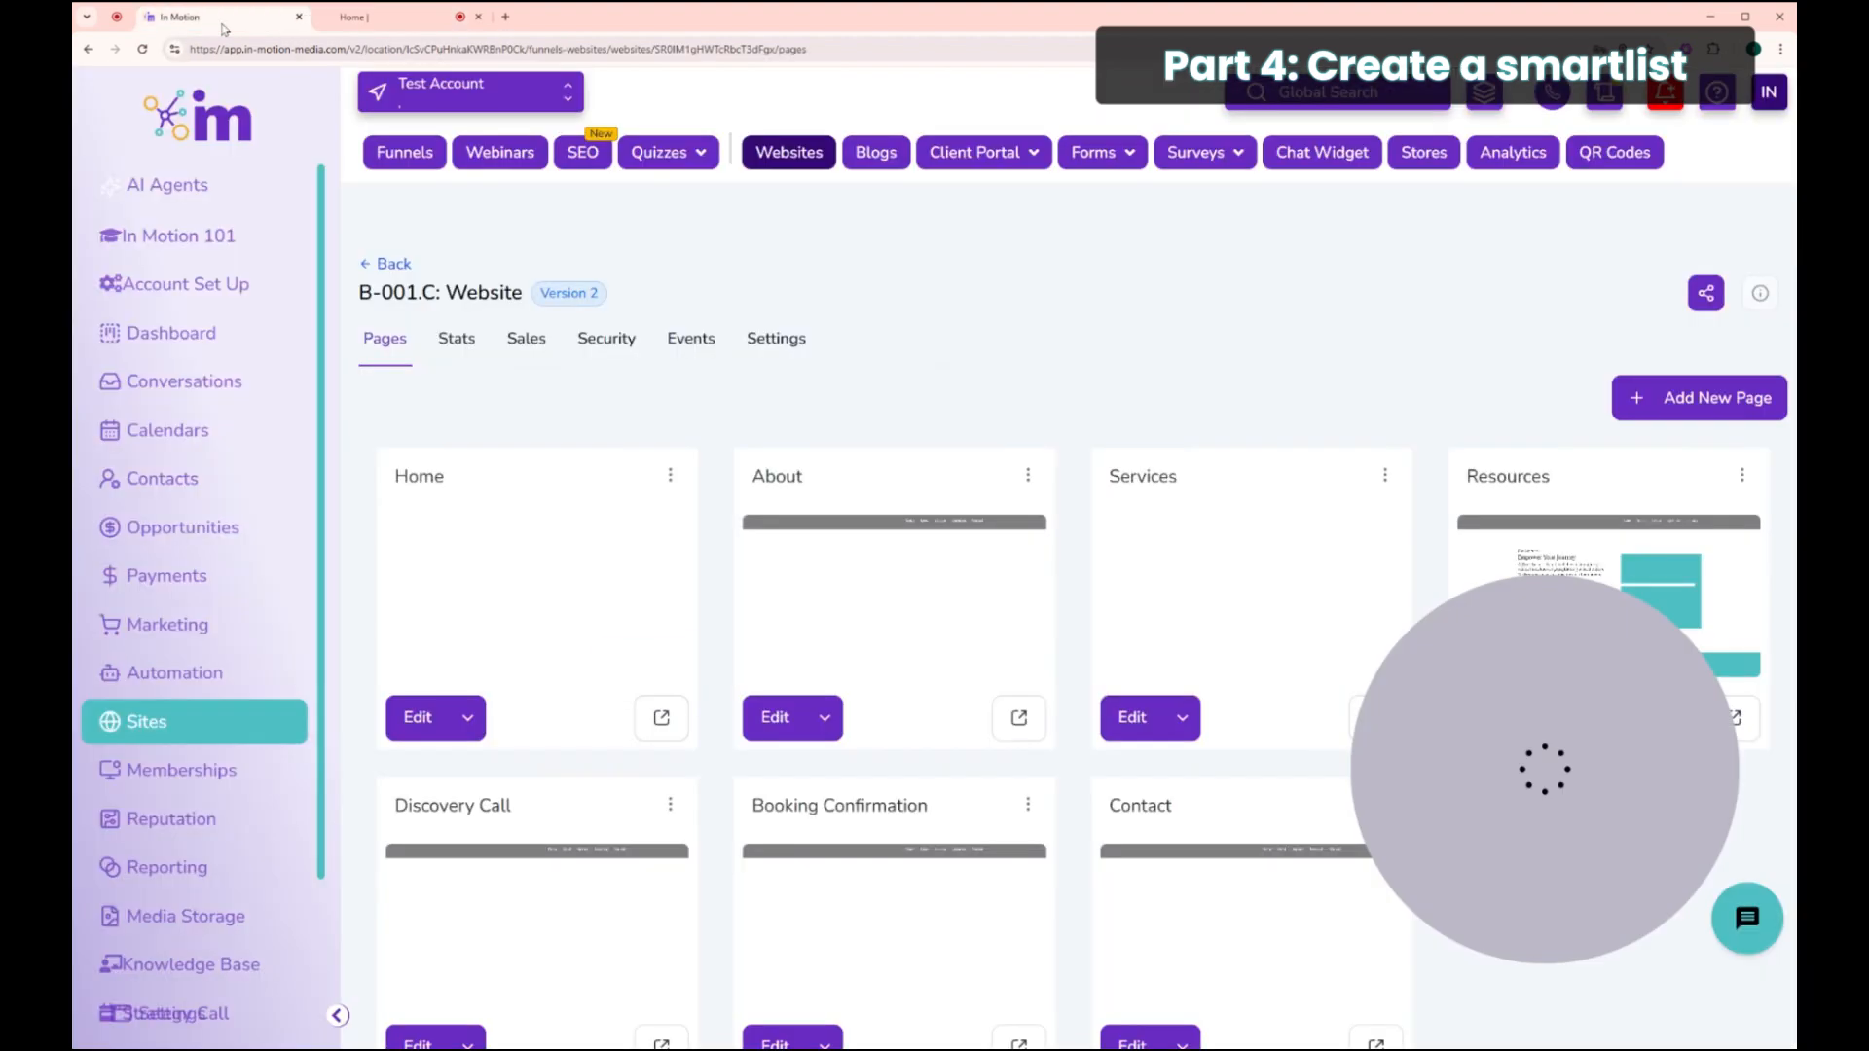
{"action": "left_click", "coordinate": [263, 678]}
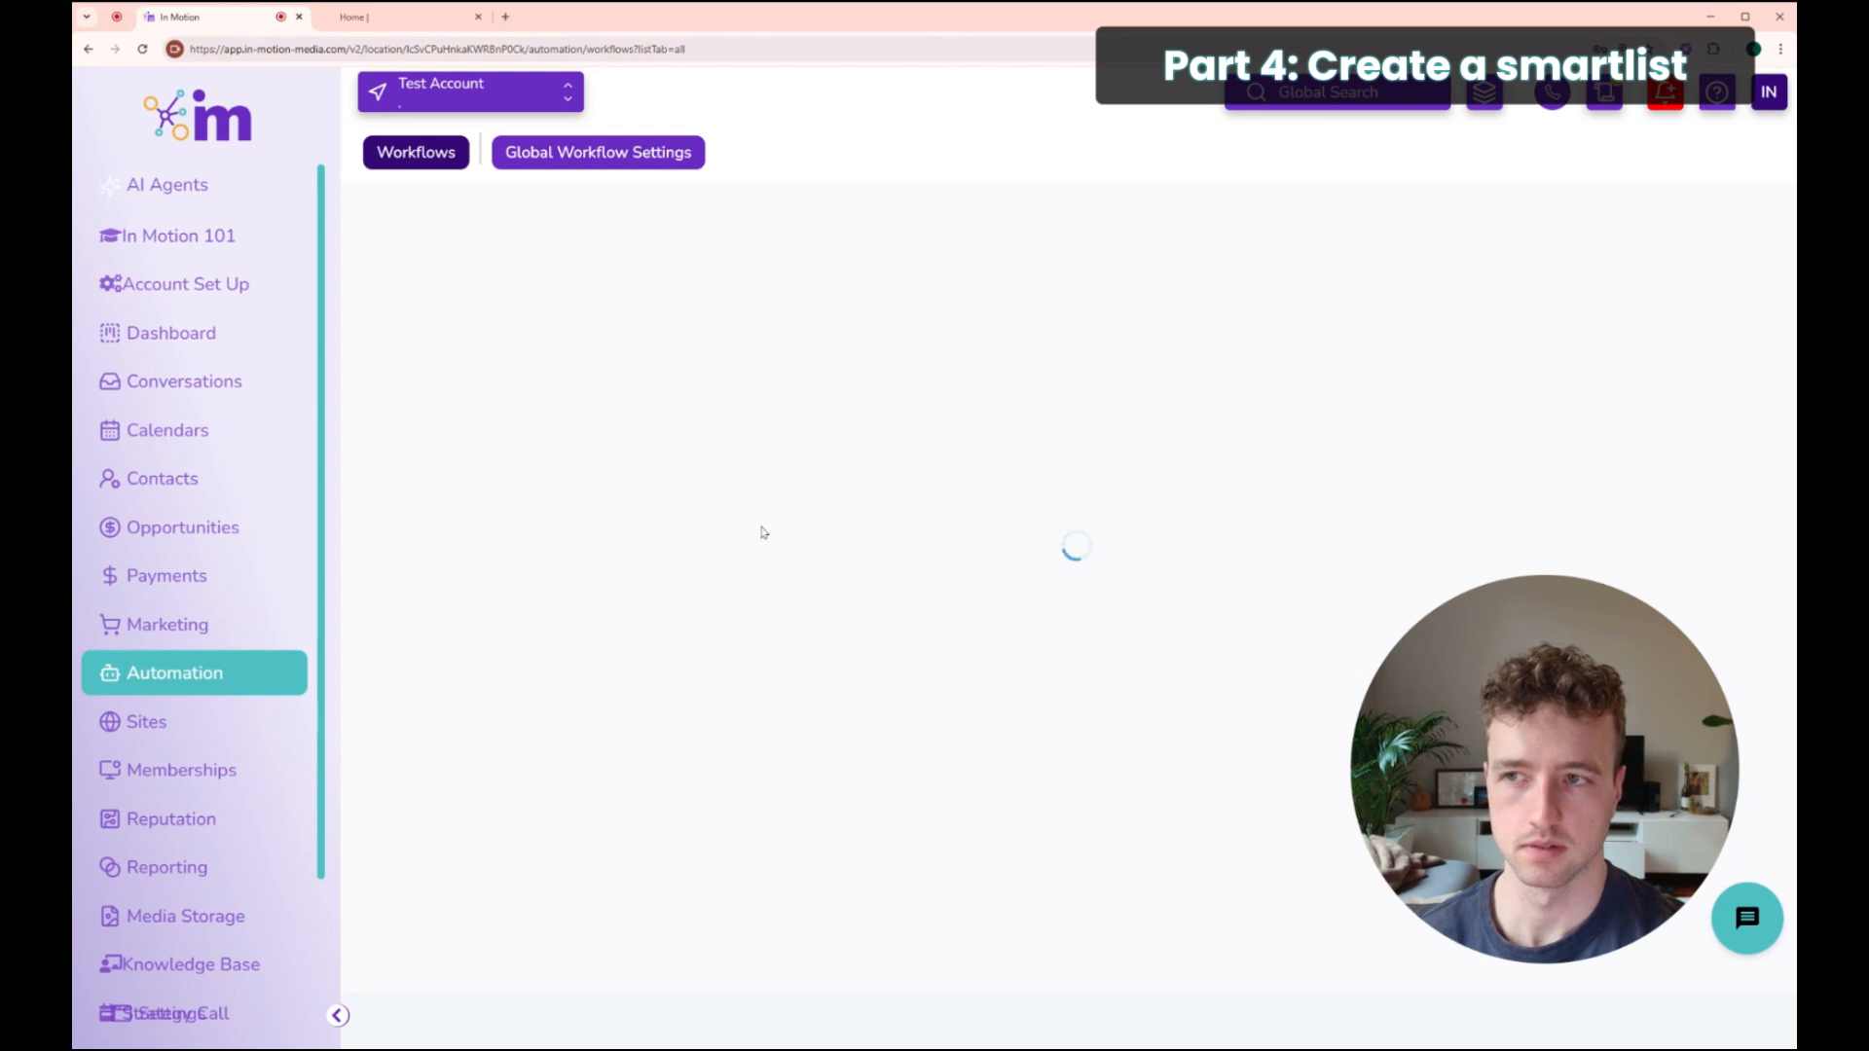
{"action": "scroll", "coordinate": [794, 531], "scroll_direction": "down", "scroll_amount": 3}
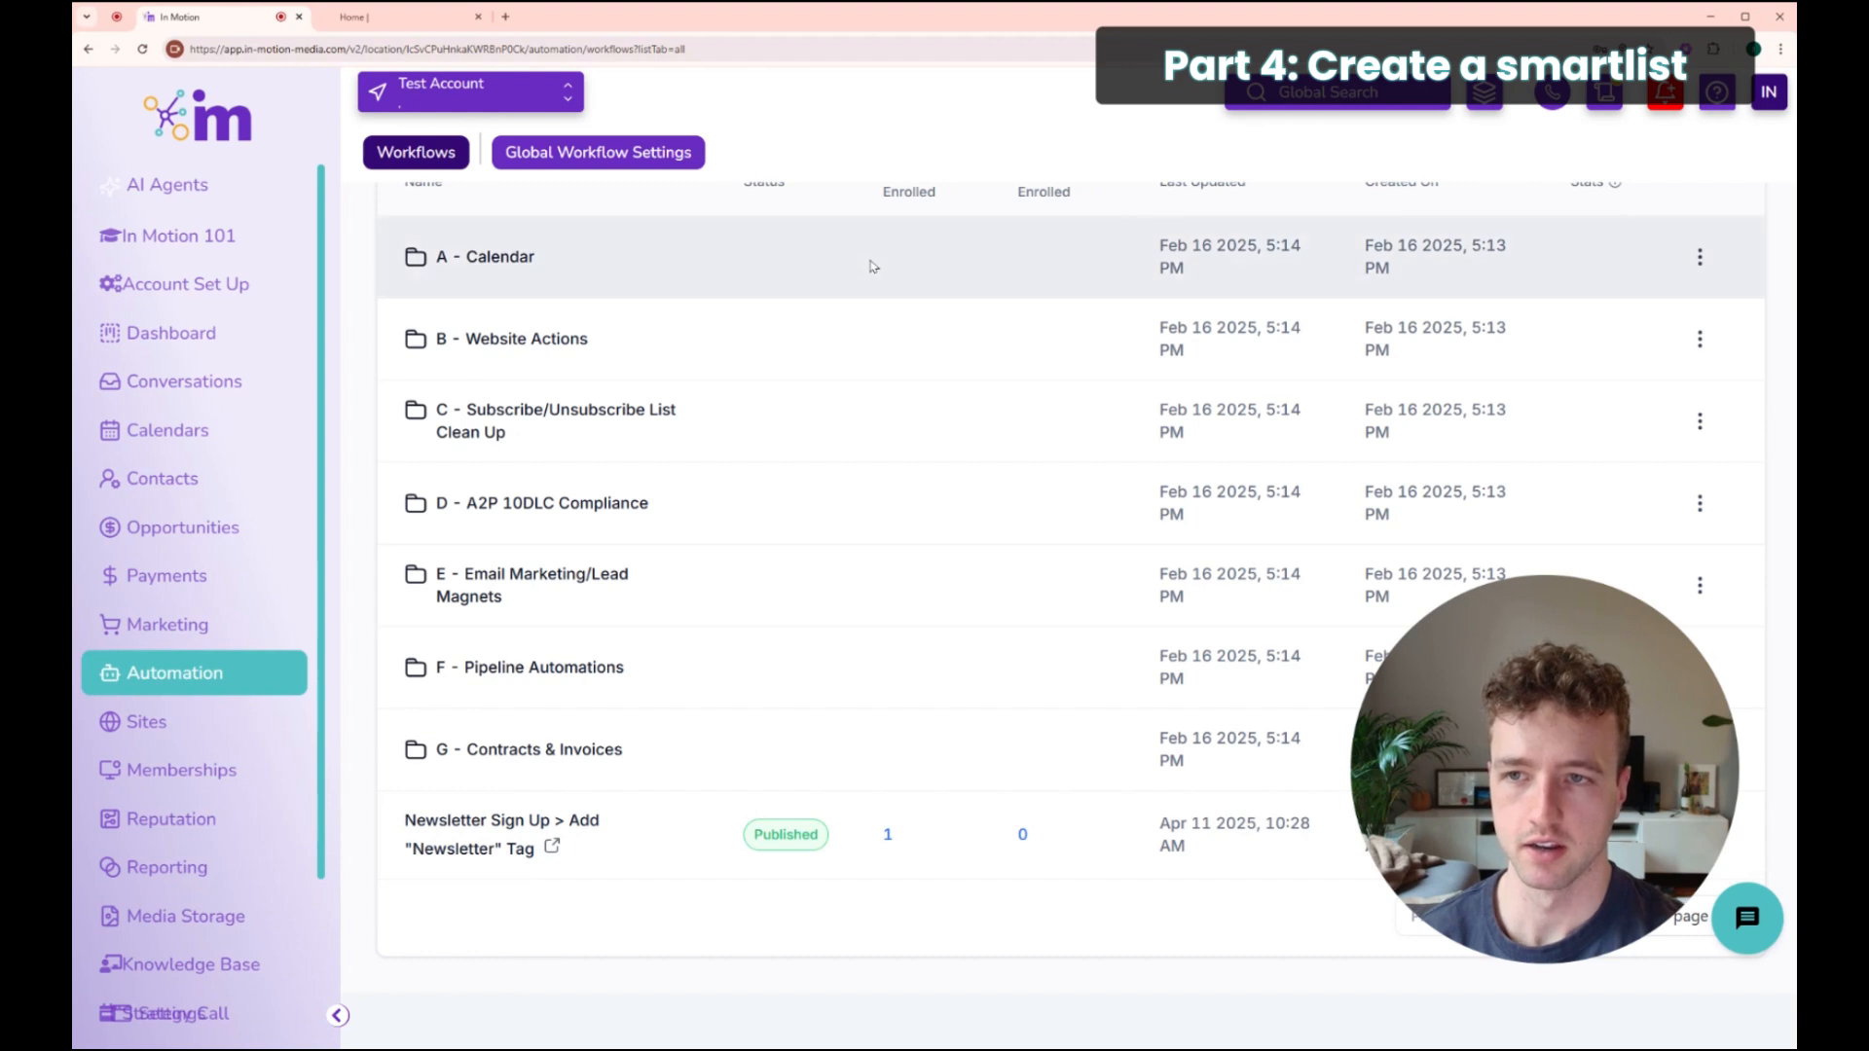
{"action": "scroll", "coordinate": [867, 263], "scroll_direction": "up", "scroll_amount": 2}
{"action": "left_click_drag", "start_coordinate": [880, 322], "coordinate": [951, 353]}
{"action": "scroll", "coordinate": [960, 784], "scroll_direction": "down", "scroll_amount": 2}
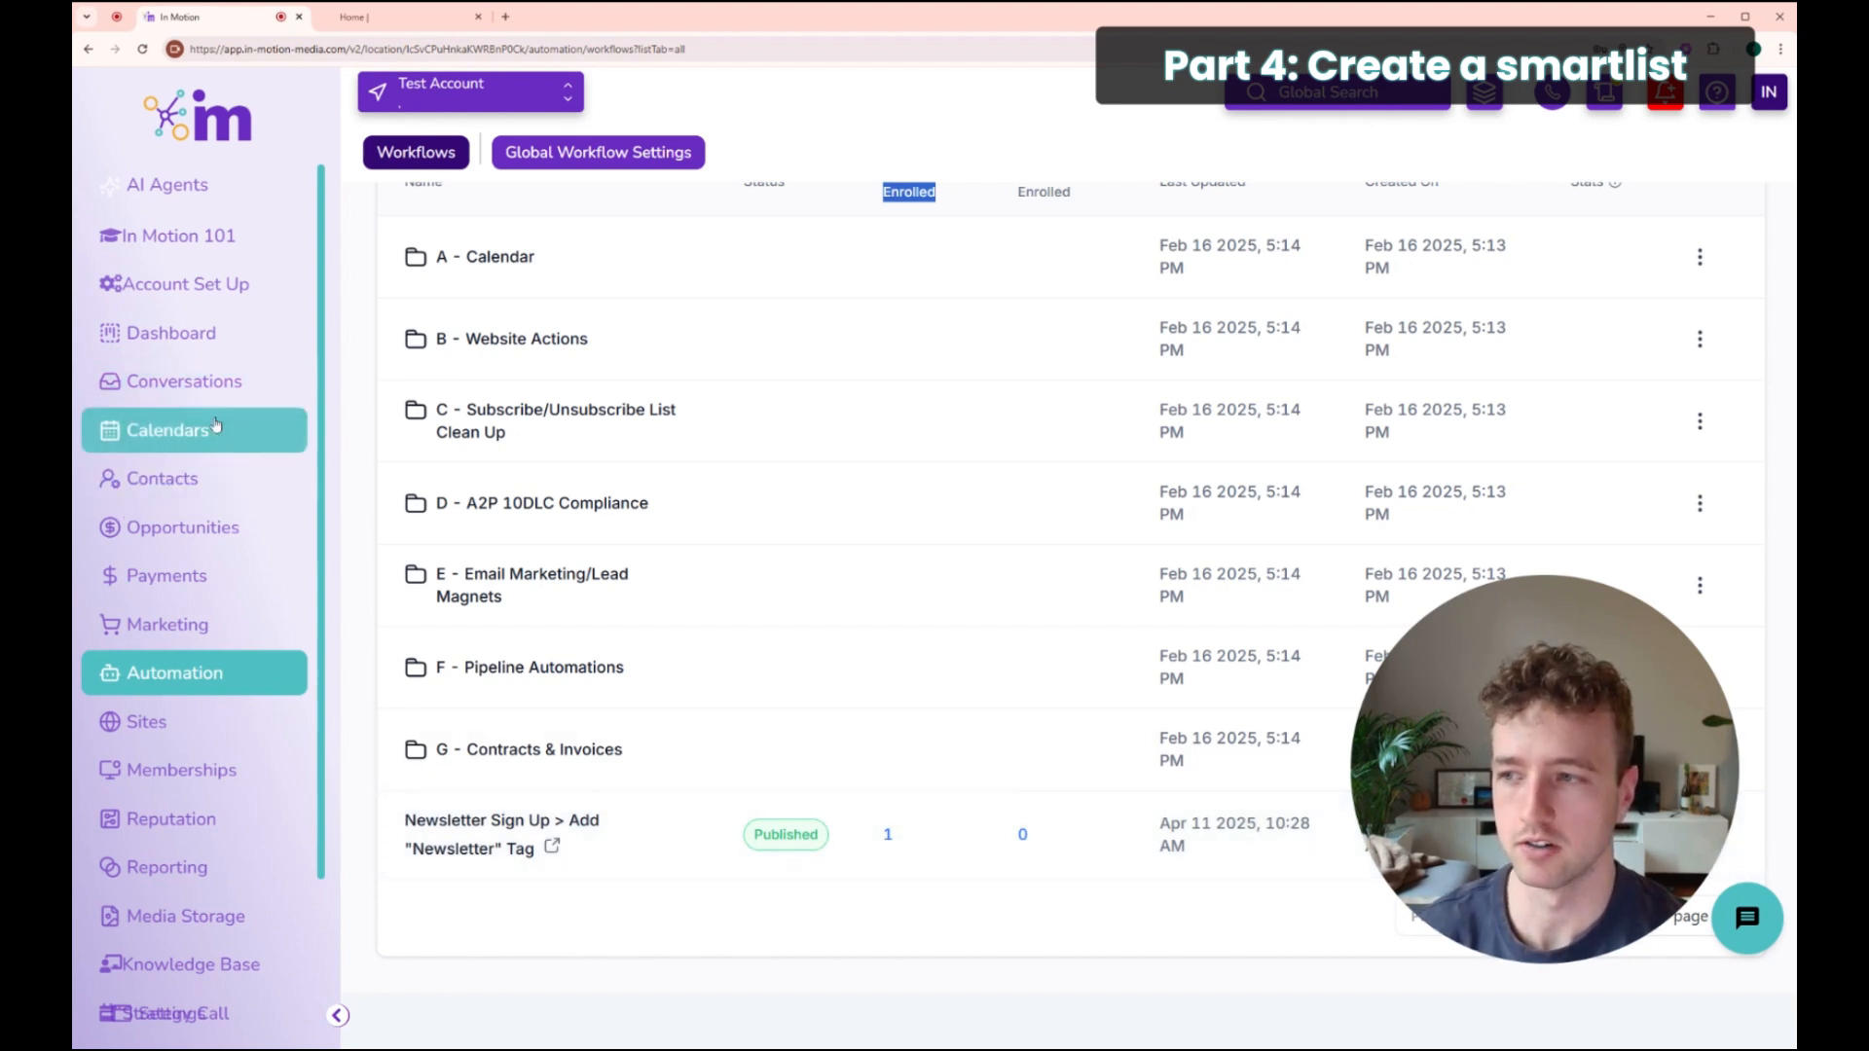
Step: View the Newsletter smart list in Contacts, then go to the Email Marketing Campaigns page
{"action": "left_click", "coordinate": [168, 479]}
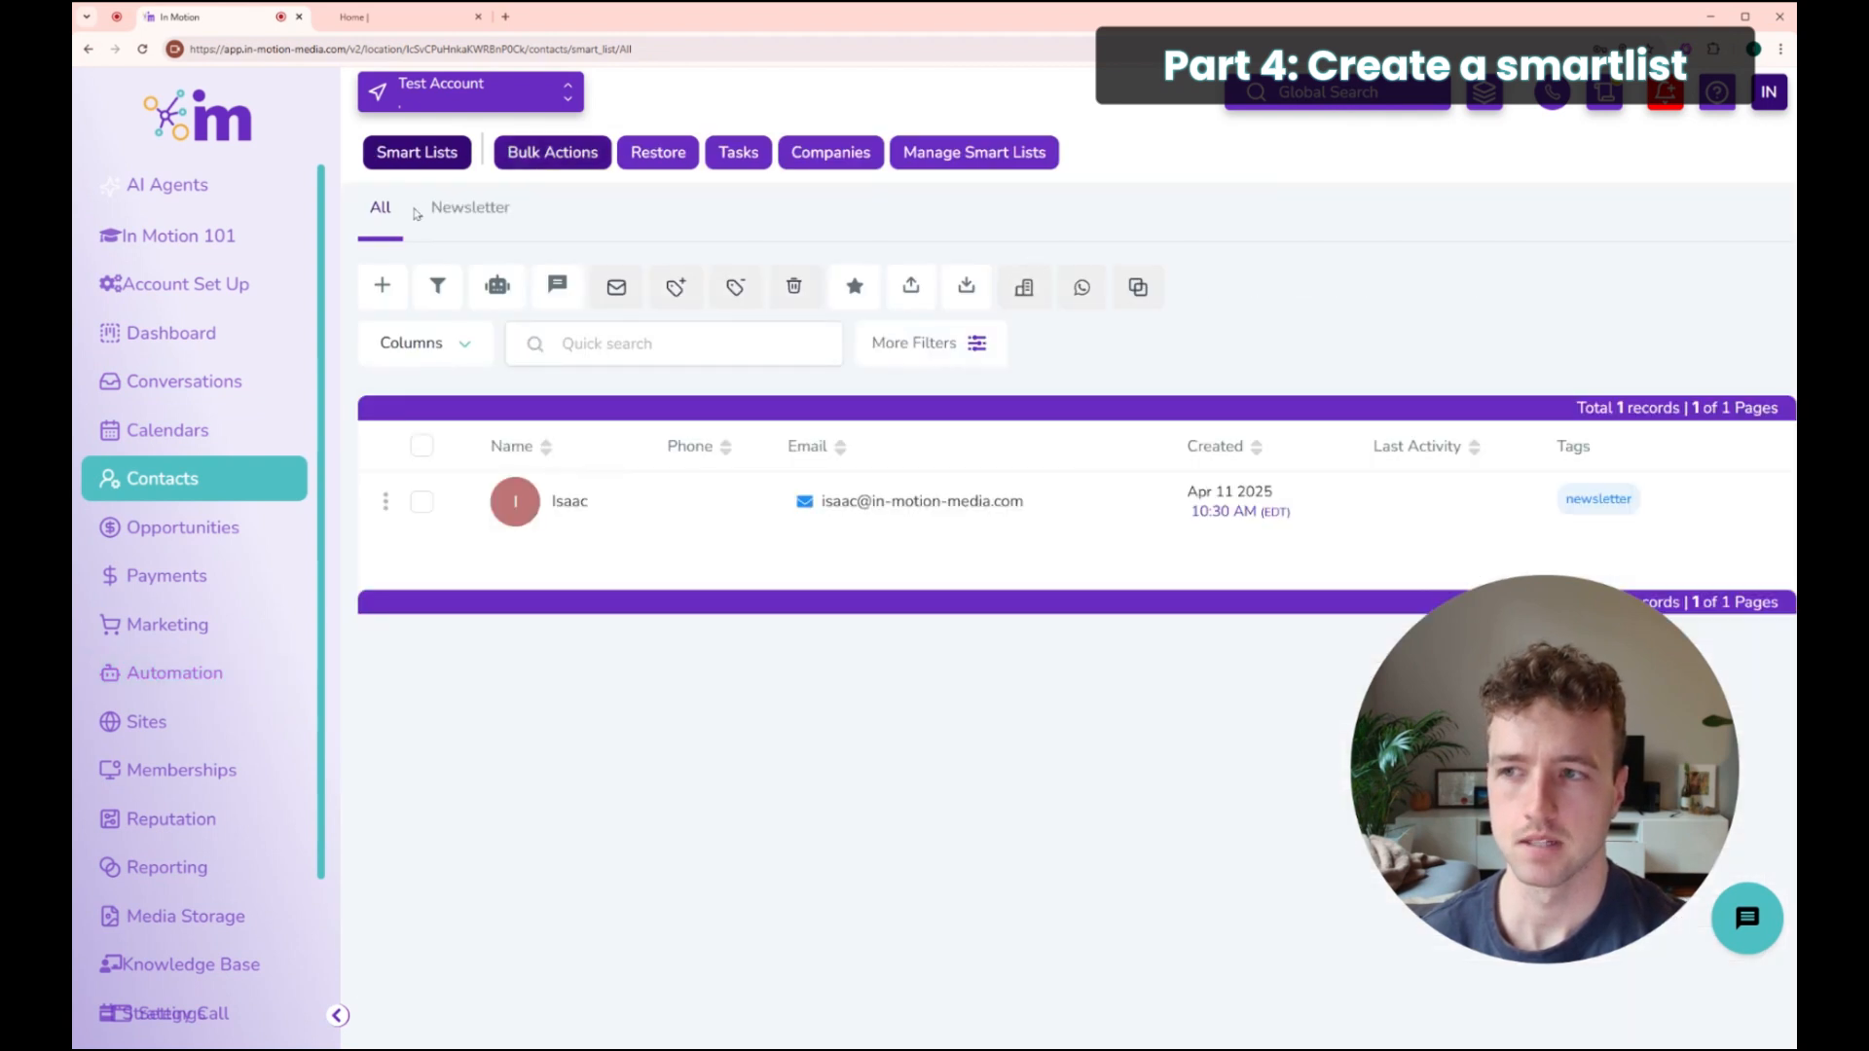
{"action": "left_click", "coordinate": [480, 210]}
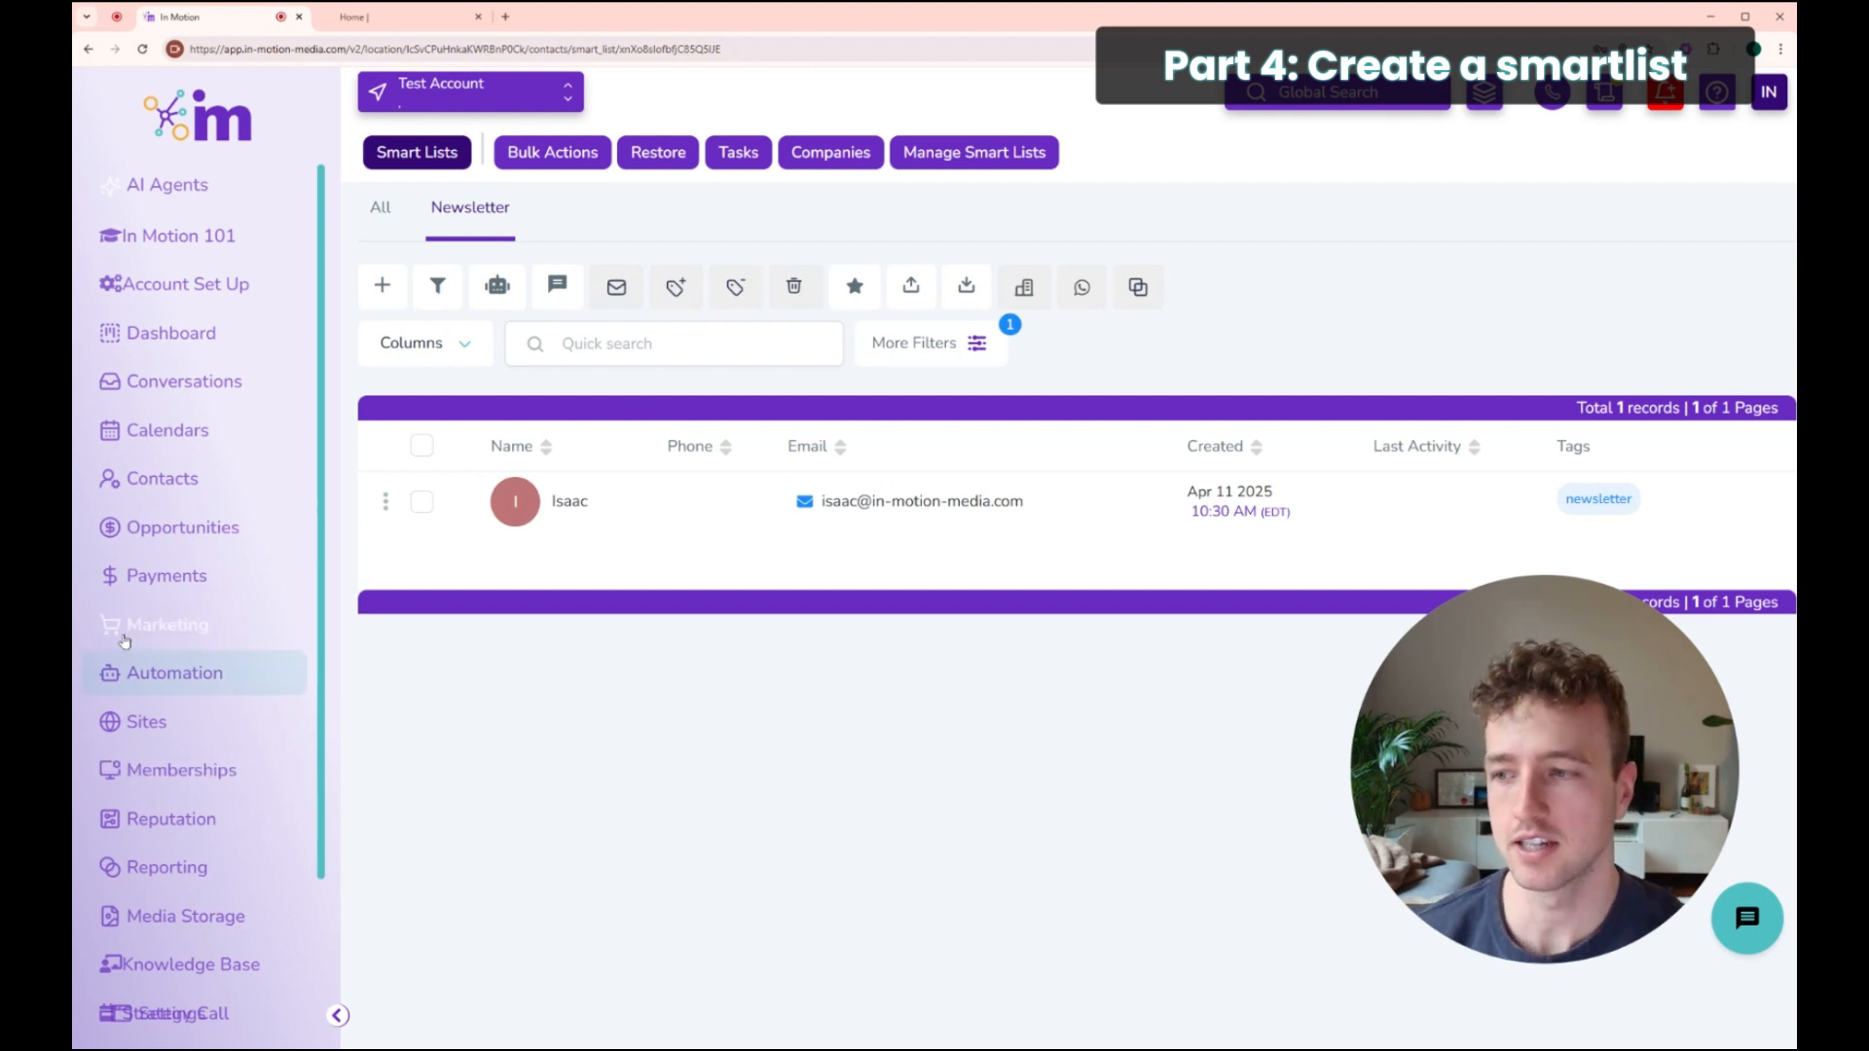
{"action": "left_click", "coordinate": [162, 631]}
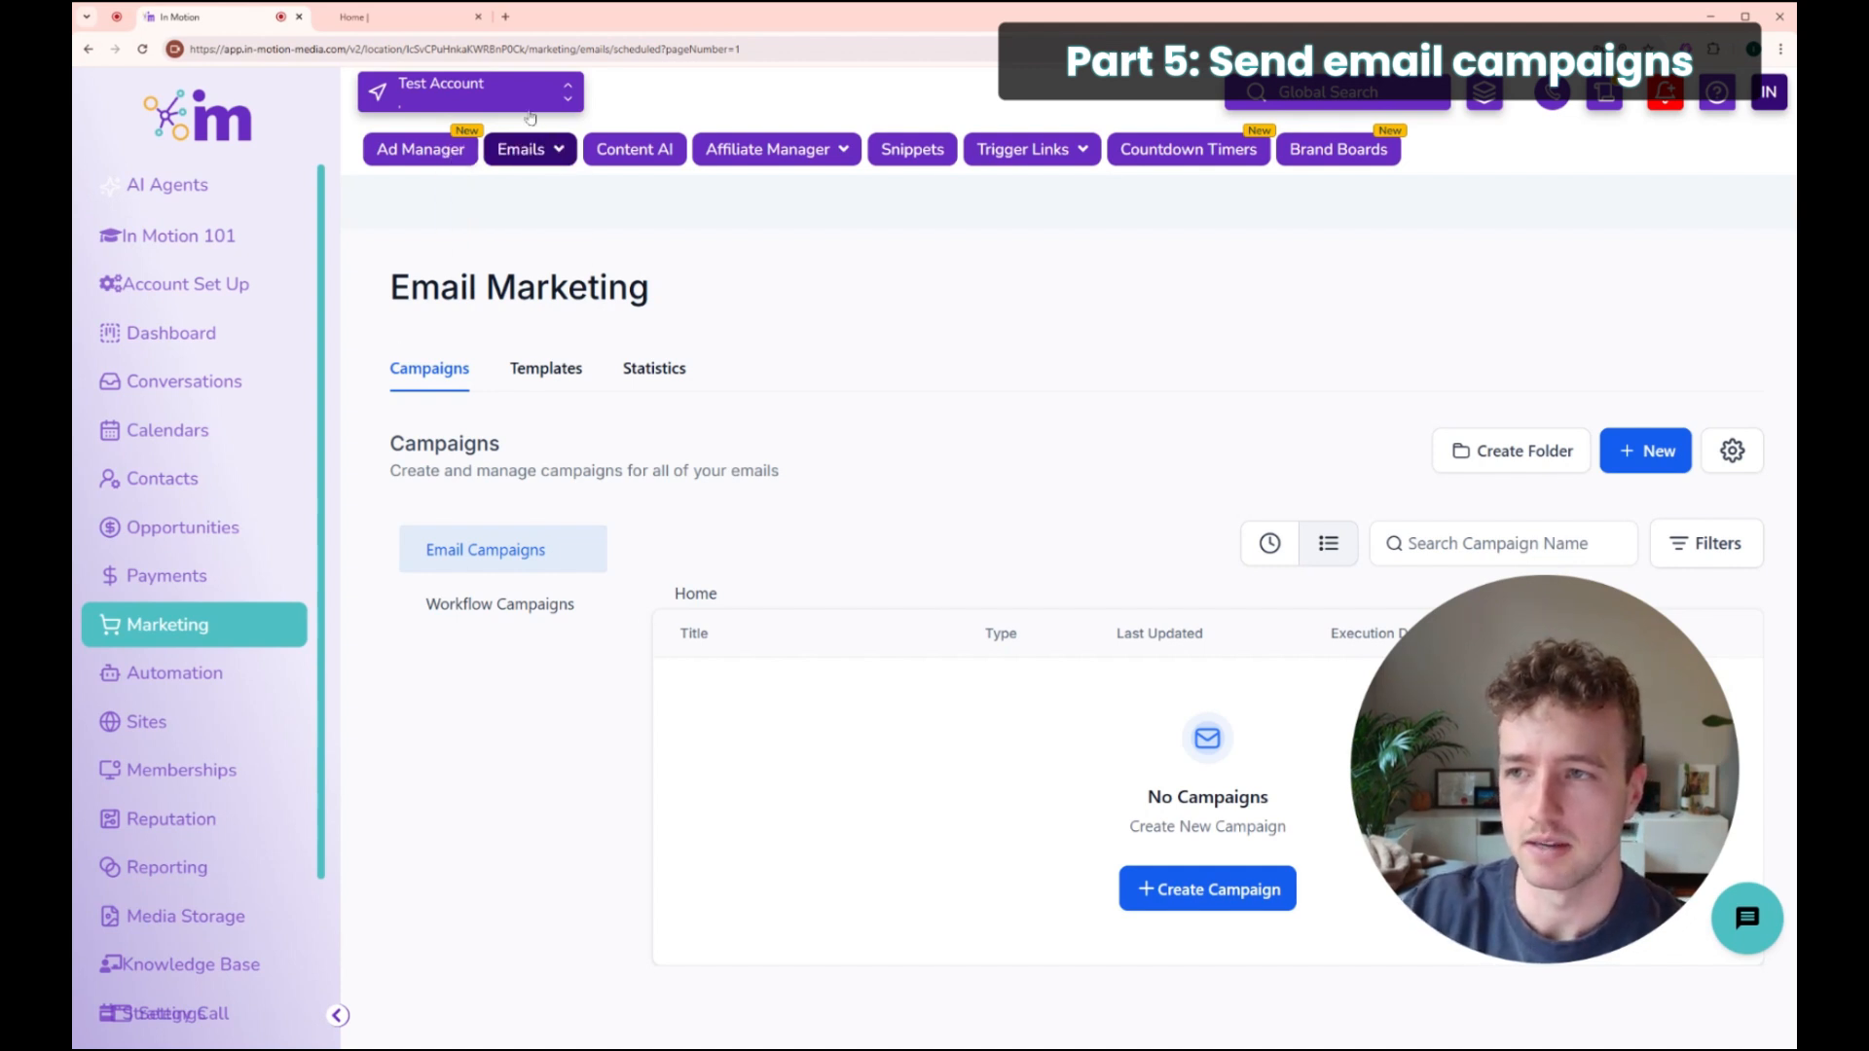
Step: Open the Email Marketing Templates library from Emails > Templates > New
{"action": "mouse_move", "coordinate": [530, 151]}
{"action": "left_click", "coordinate": [504, 207]}
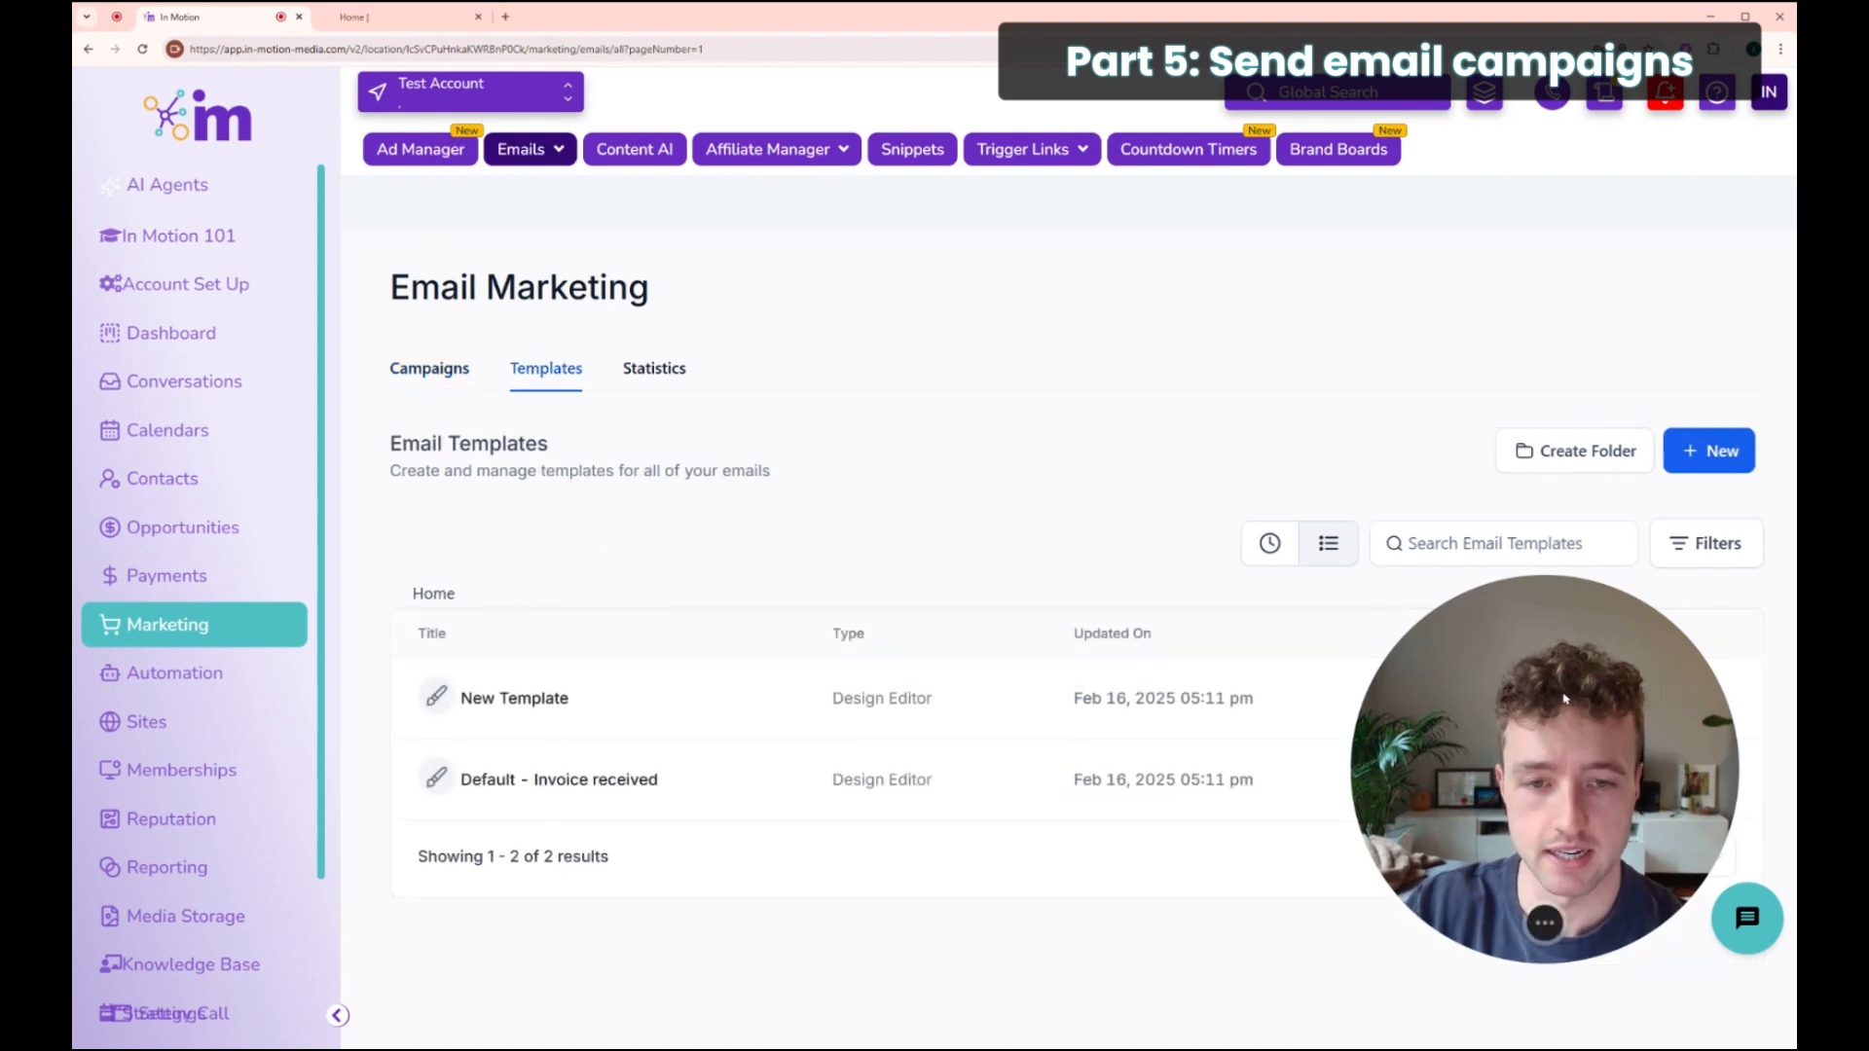
{"action": "left_click", "coordinate": [1709, 453]}
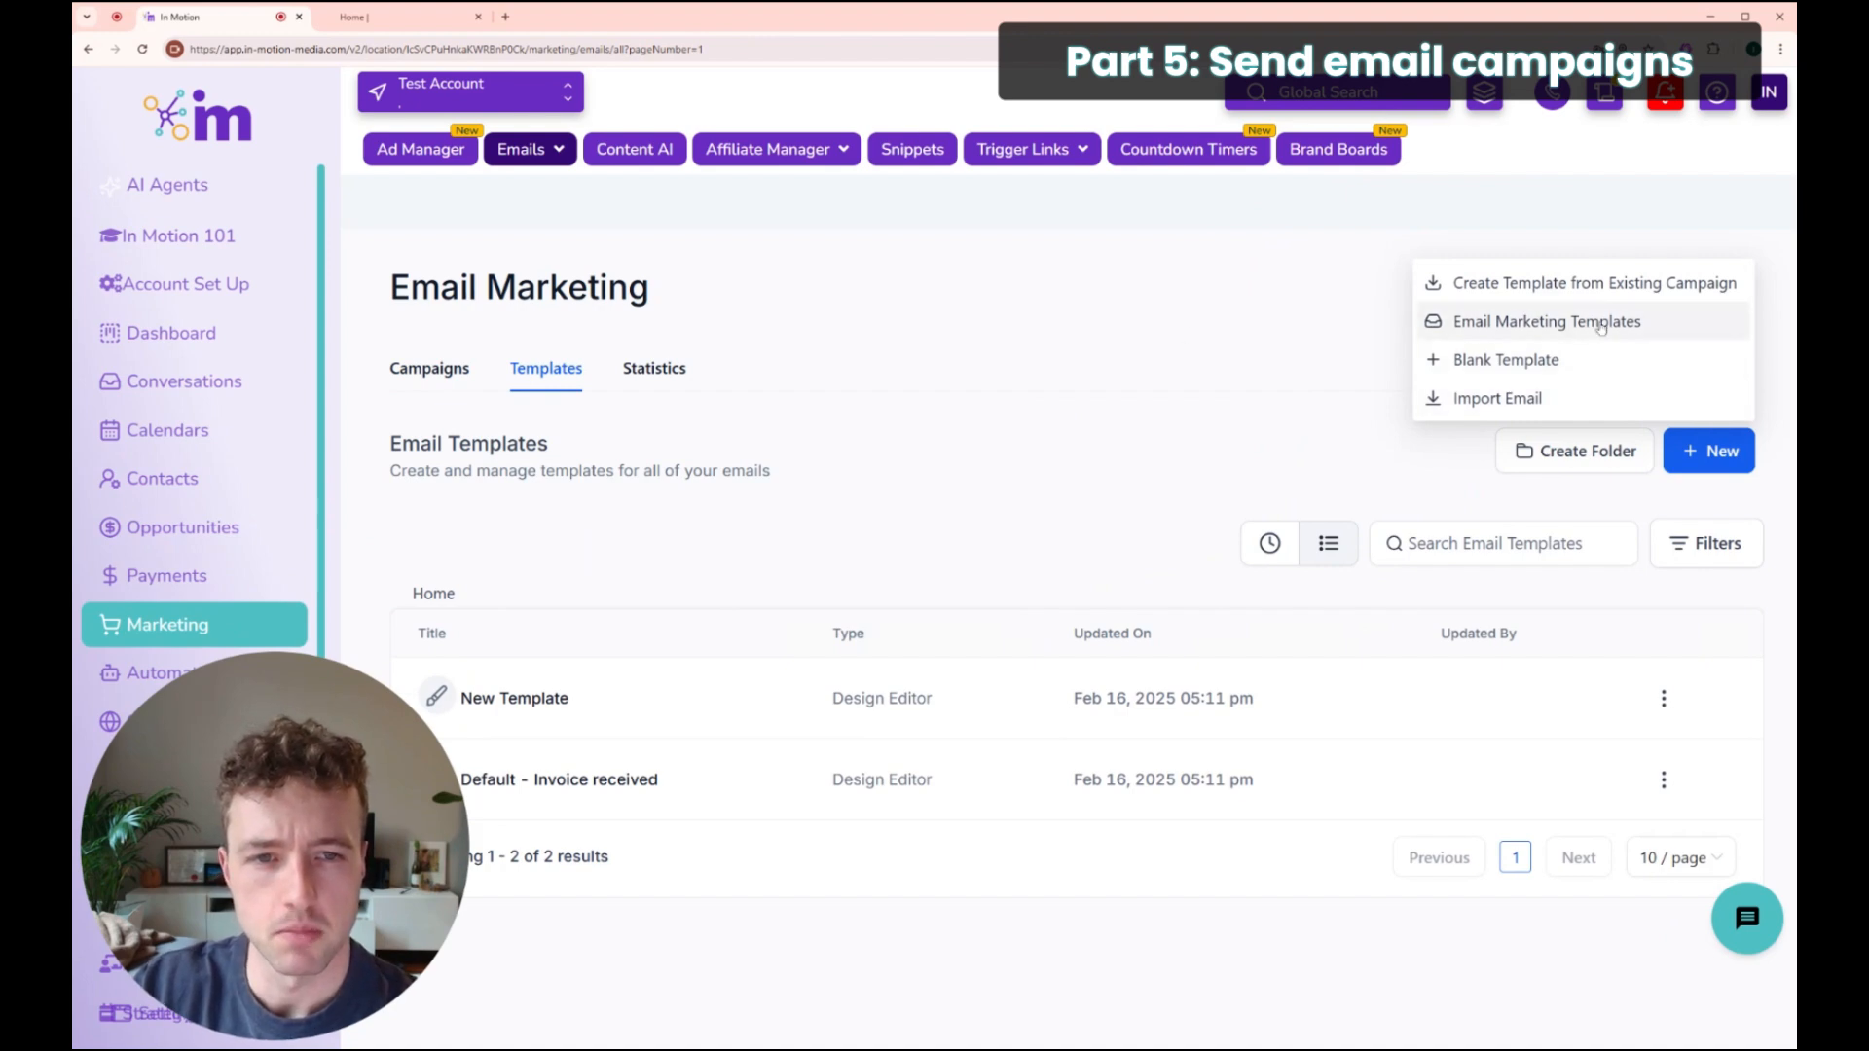
{"action": "left_click", "coordinate": [1522, 320]}
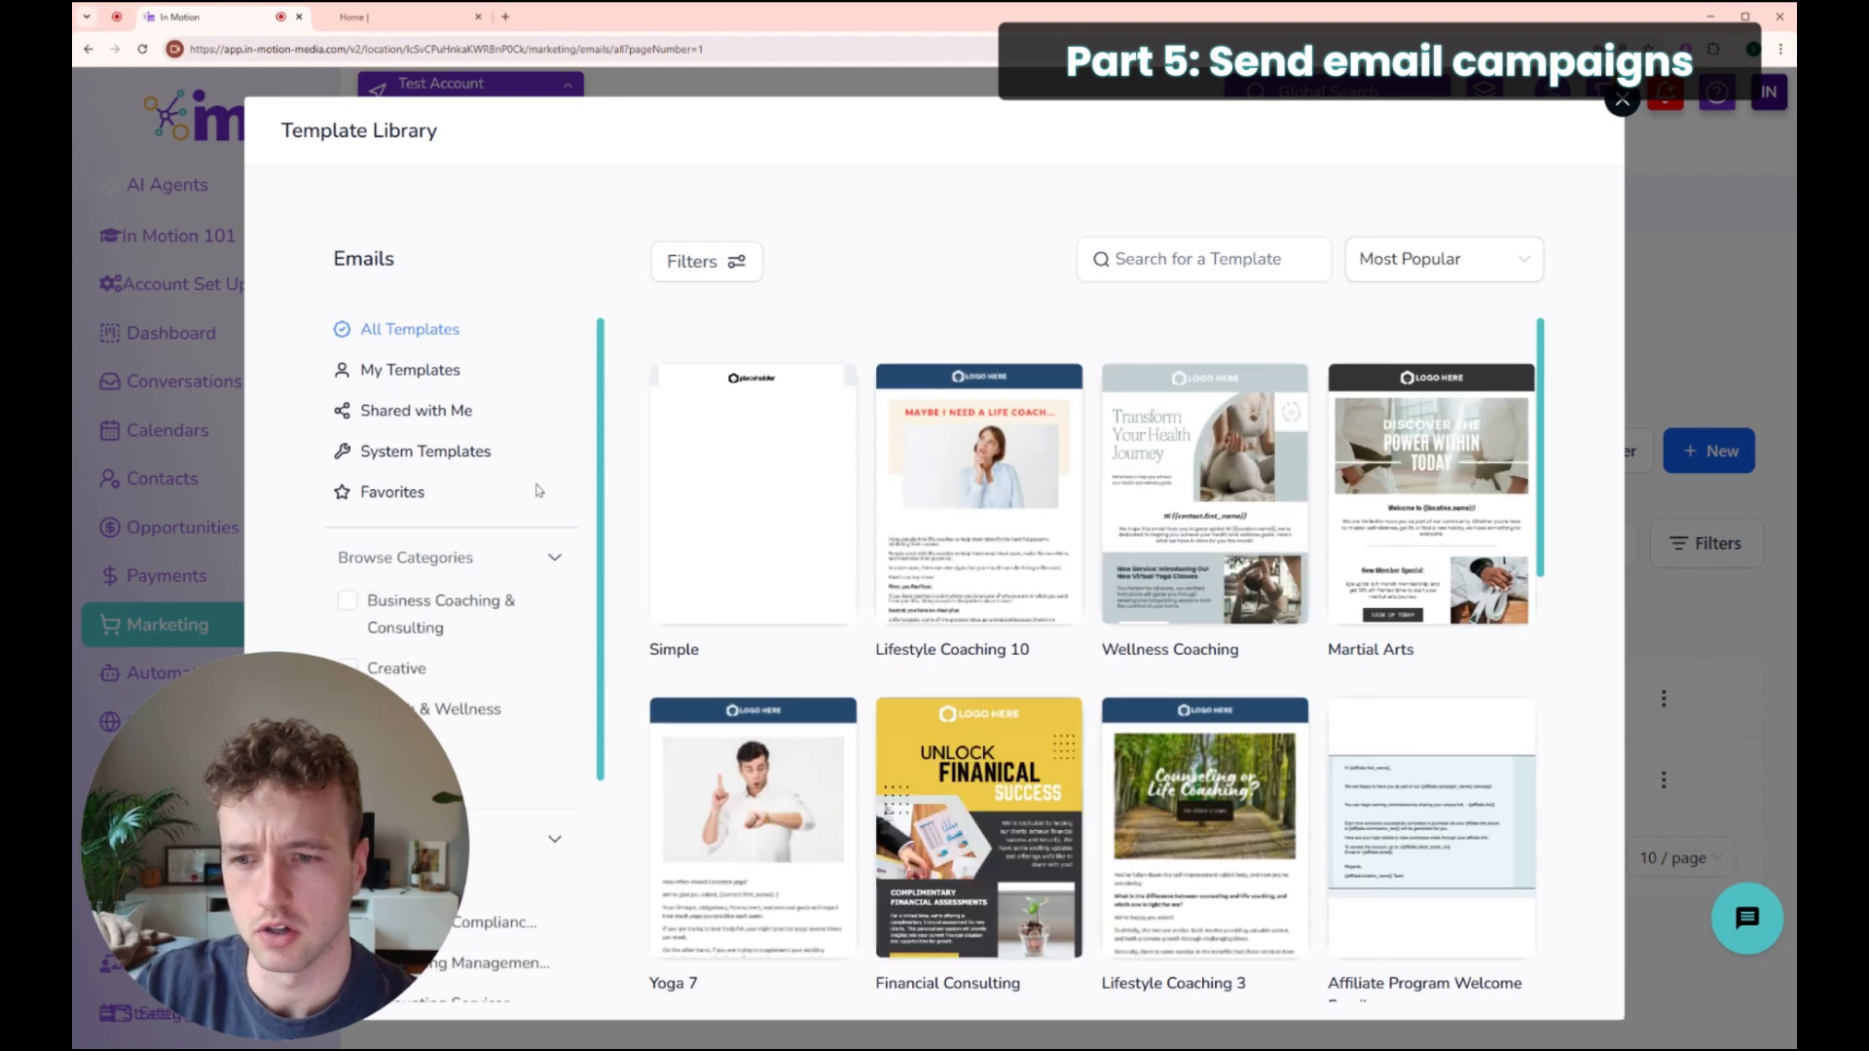
Step: Browse the template library and open the Simple template's preview
{"action": "scroll", "coordinate": [882, 814], "scroll_direction": "down", "scroll_amount": 1}
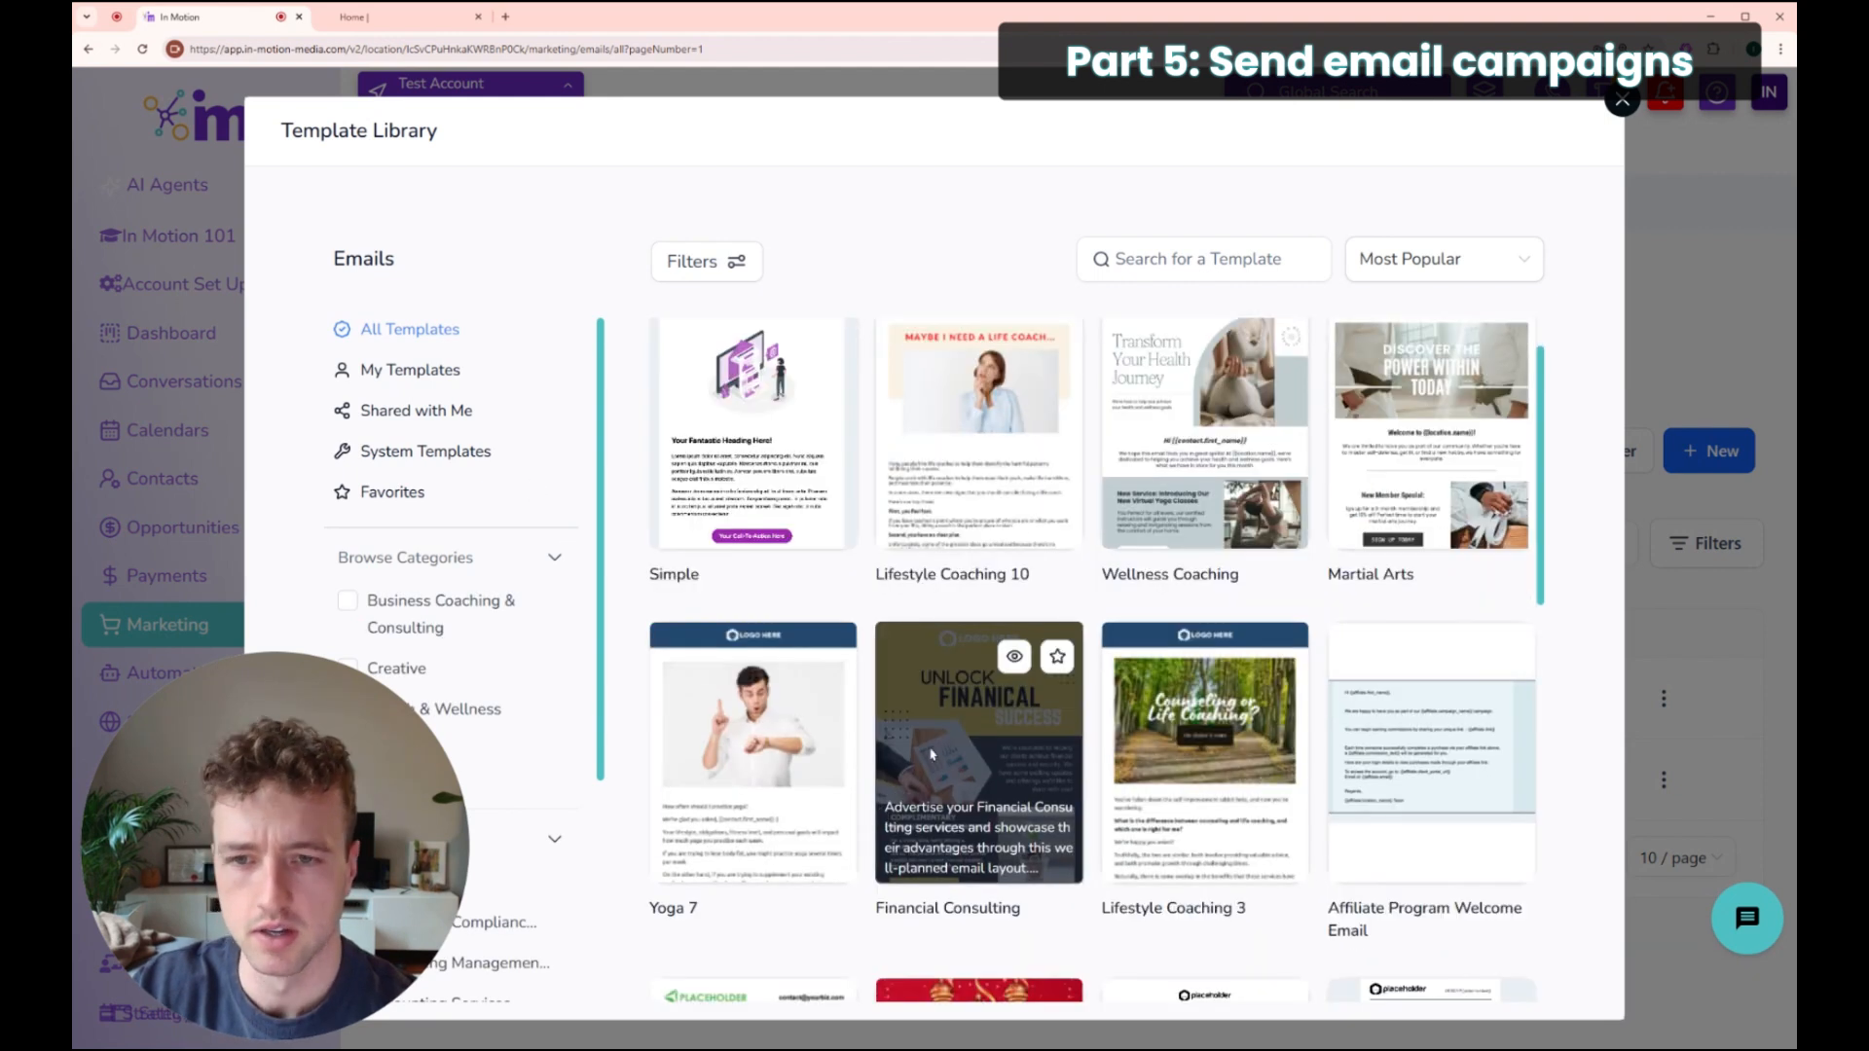
{"action": "scroll", "coordinate": [929, 753], "scroll_direction": "up", "scroll_amount": 1}
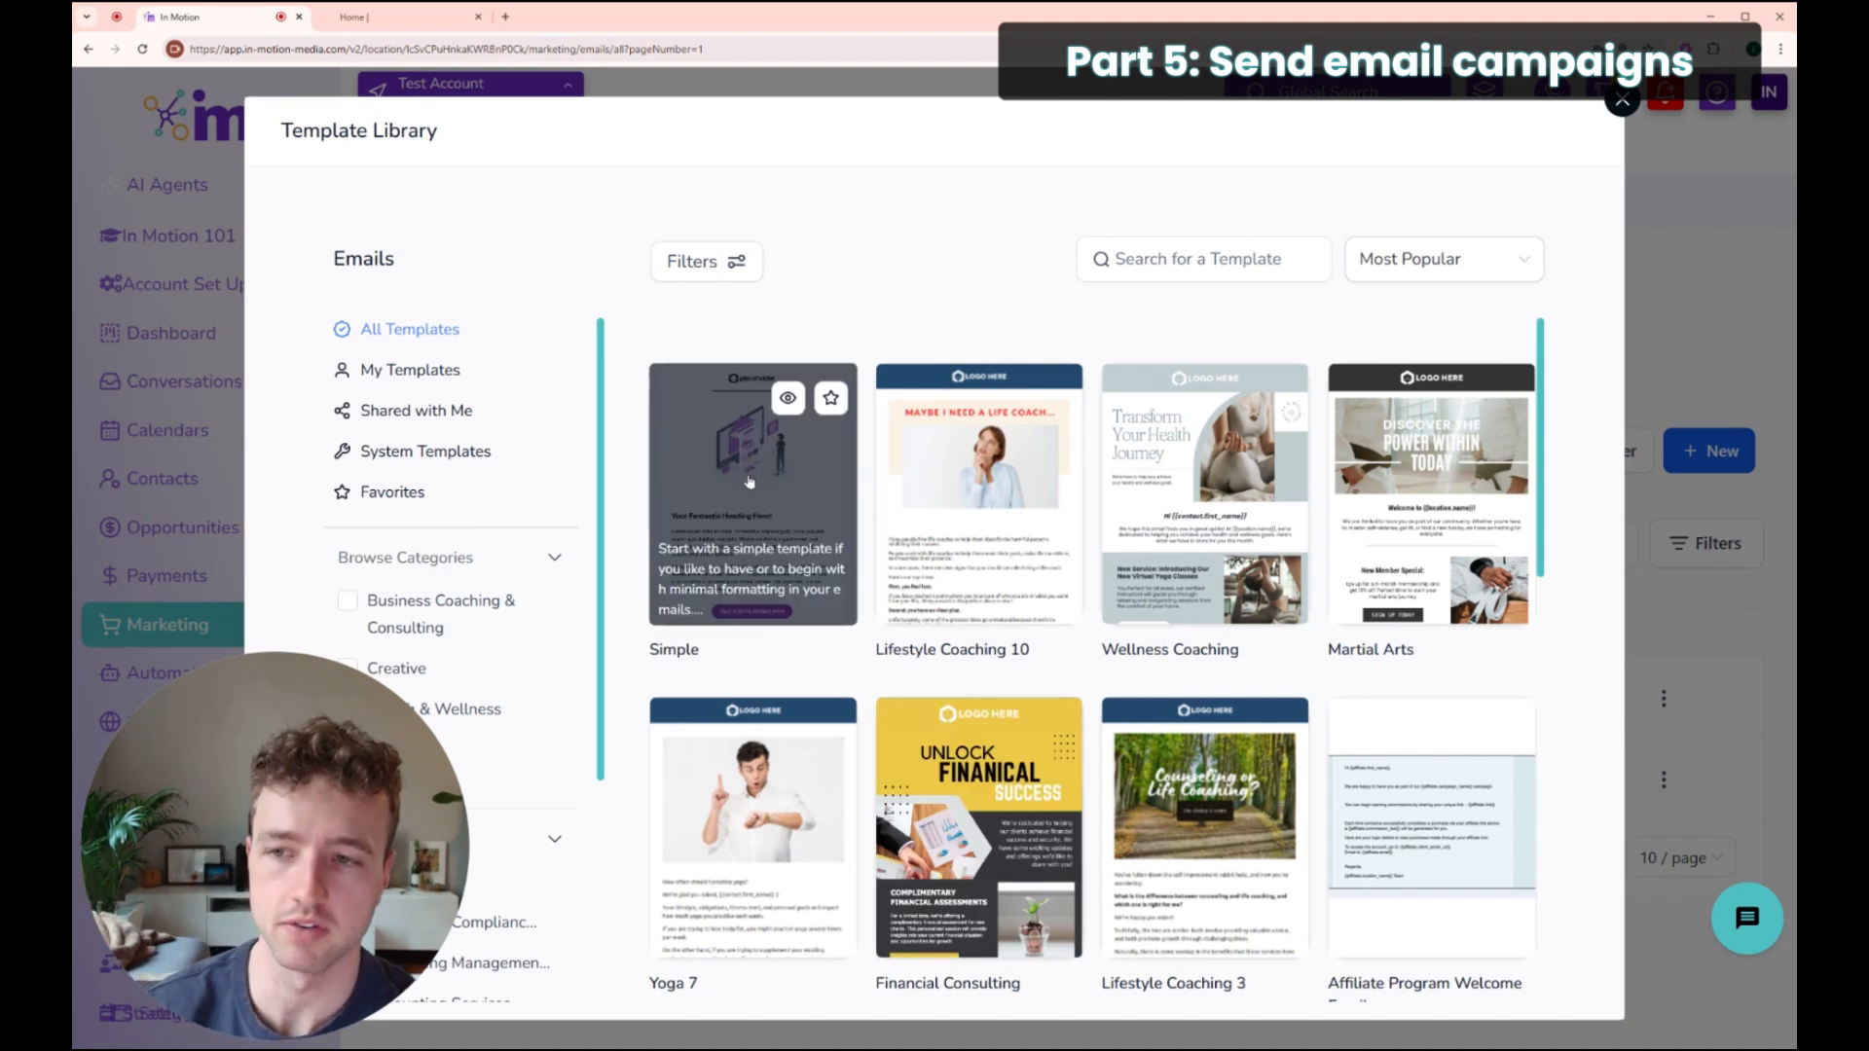
{"action": "scroll", "coordinate": [746, 474], "scroll_direction": "down", "scroll_amount": 6}
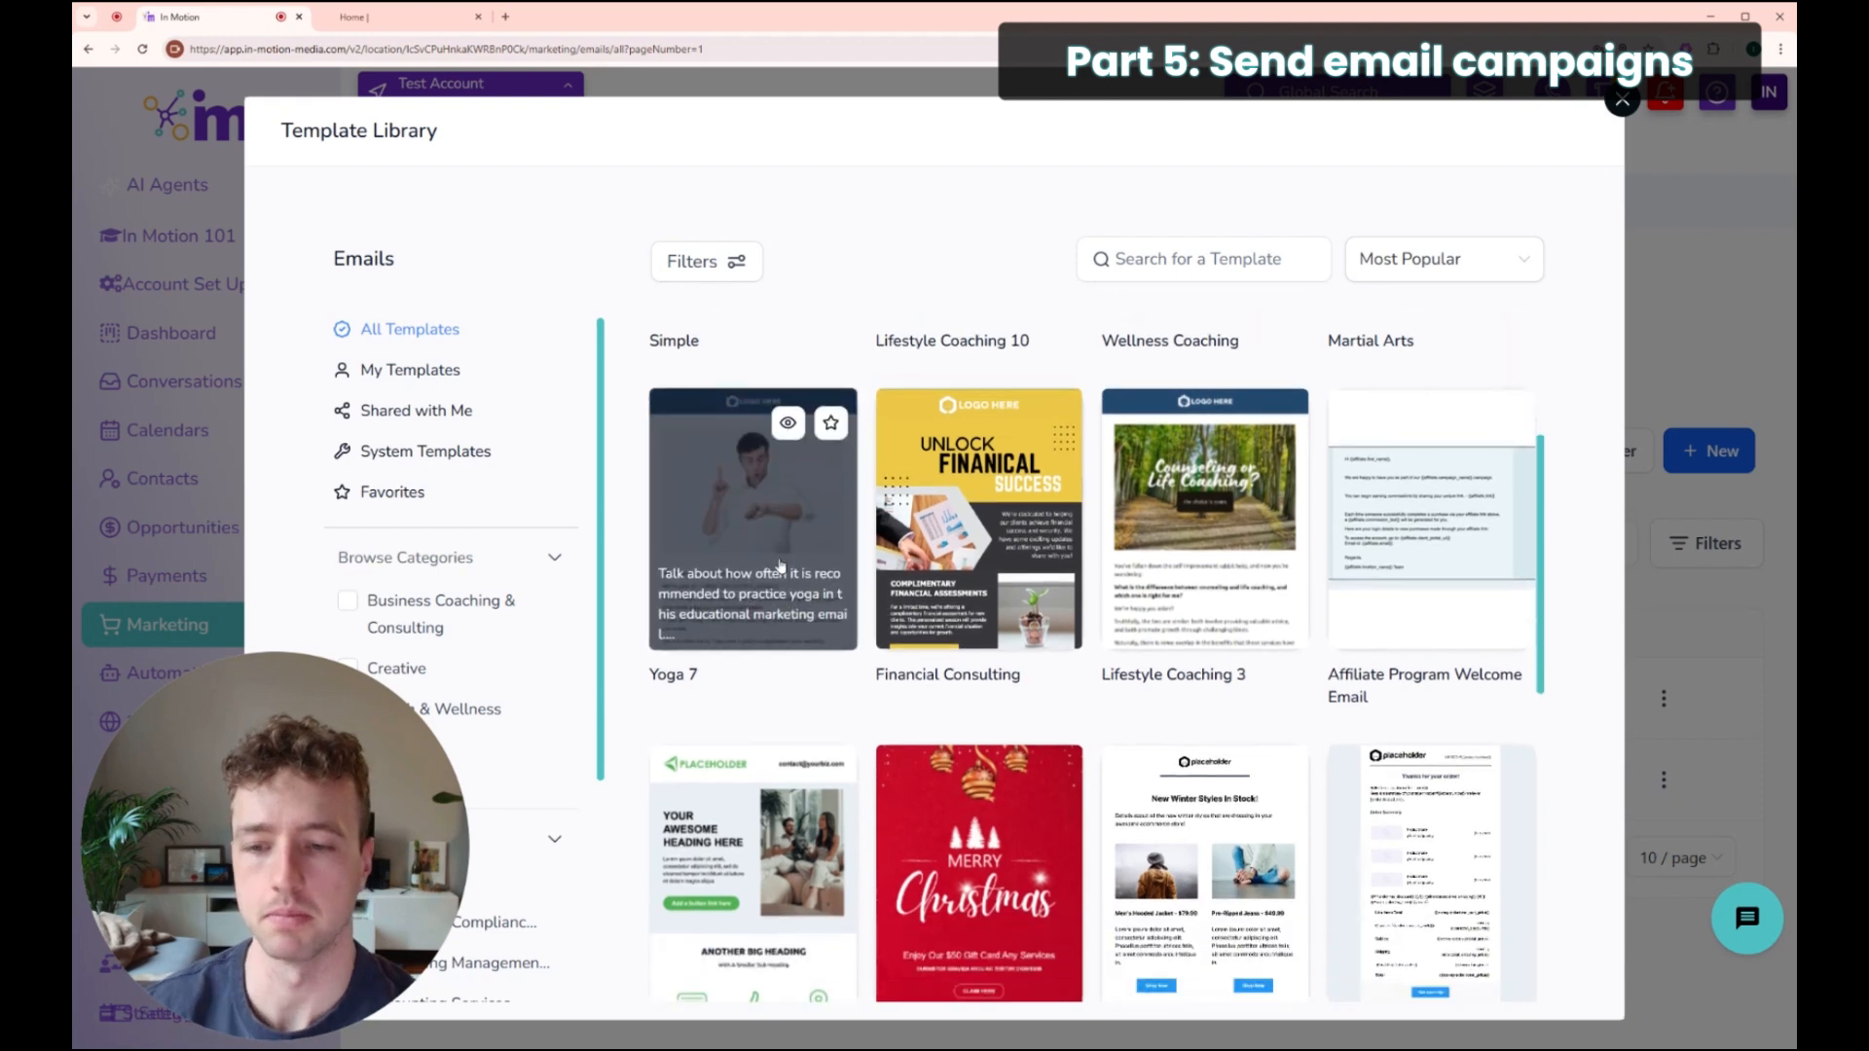
{"action": "scroll", "coordinate": [782, 575], "scroll_direction": "down", "scroll_amount": 4}
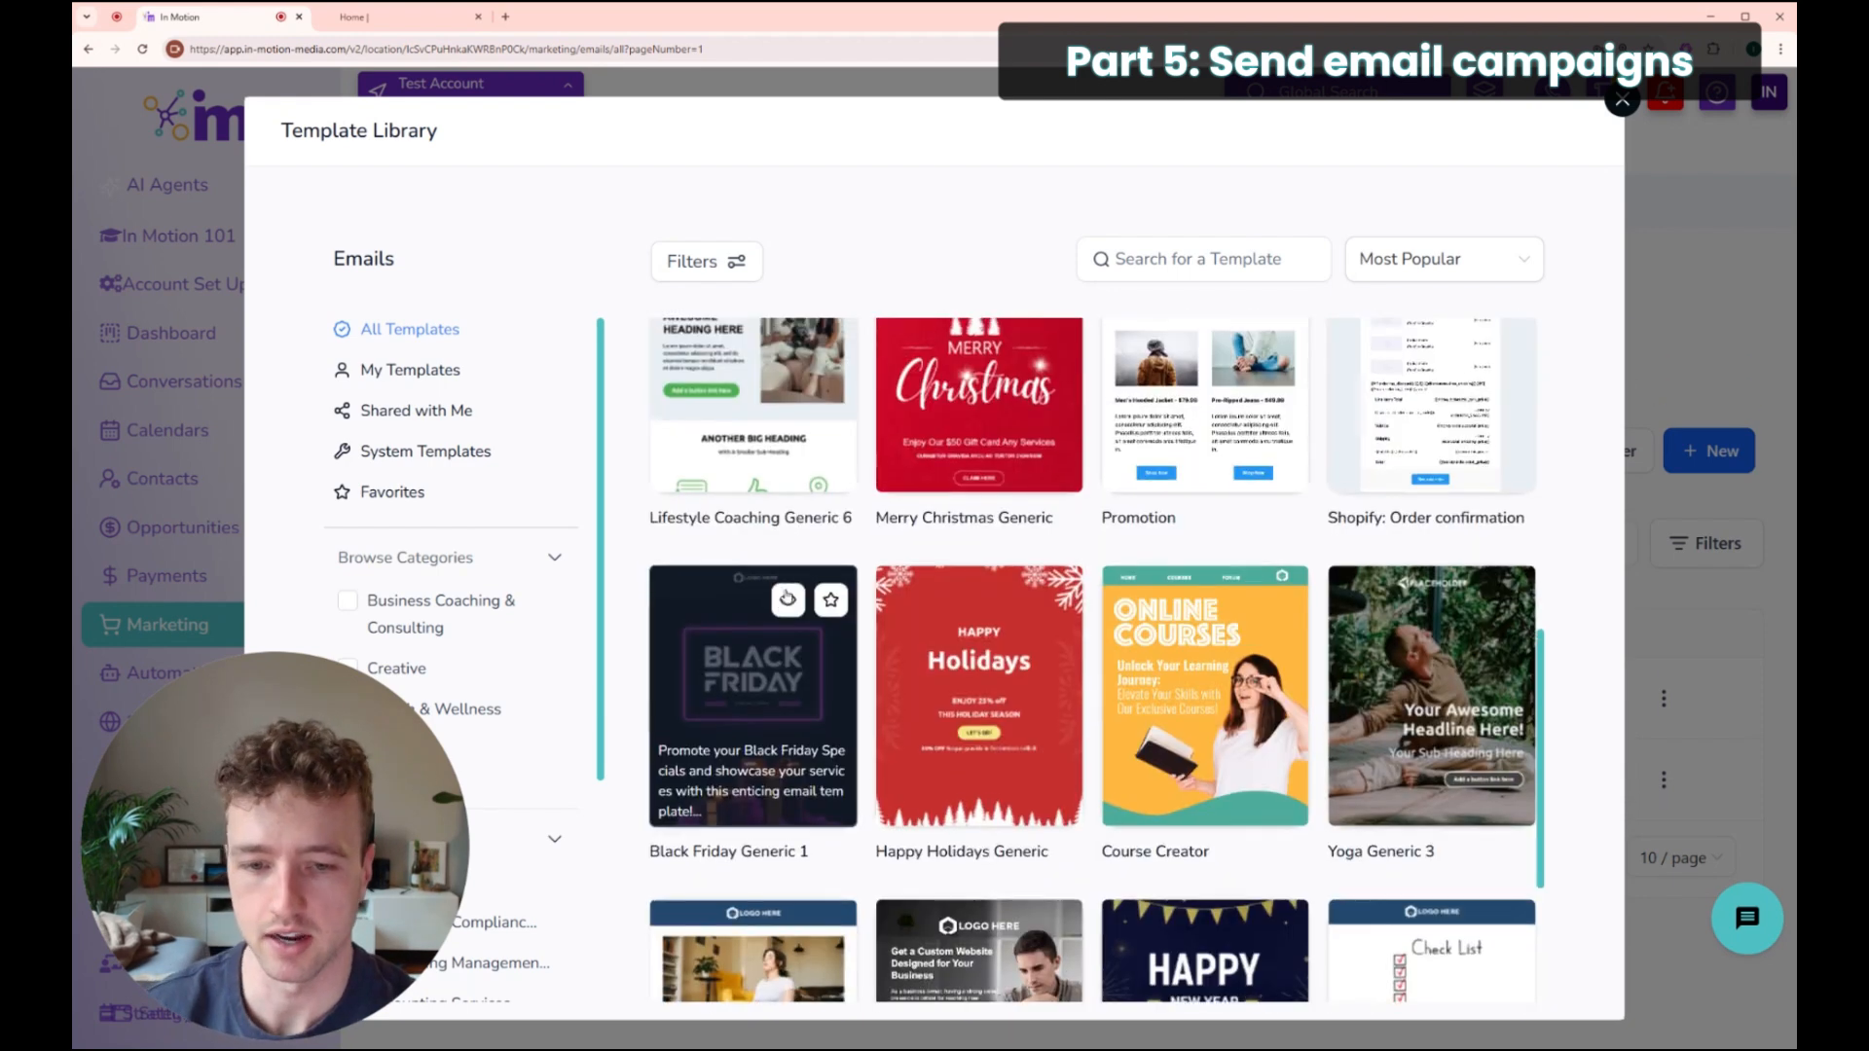
{"action": "scroll", "coordinate": [710, 725], "scroll_direction": "up", "scroll_amount": 9}
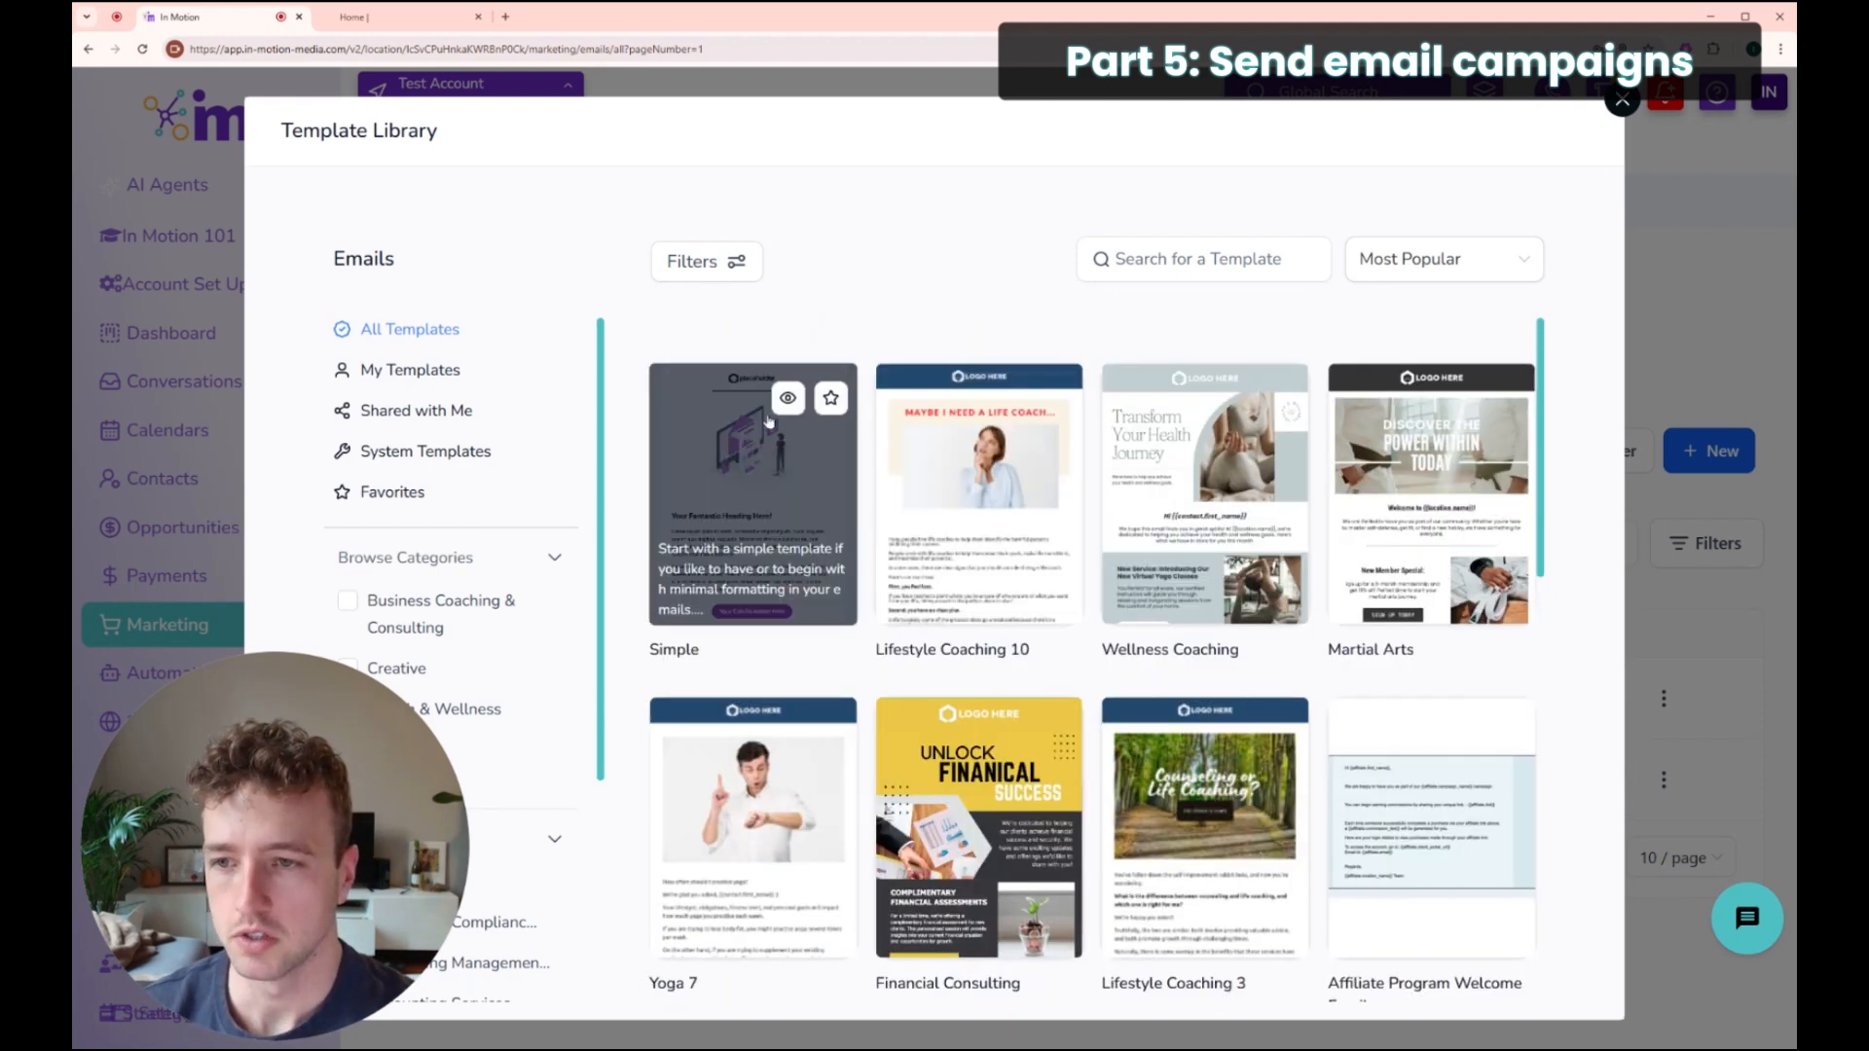
{"action": "left_click", "coordinate": [758, 474]}
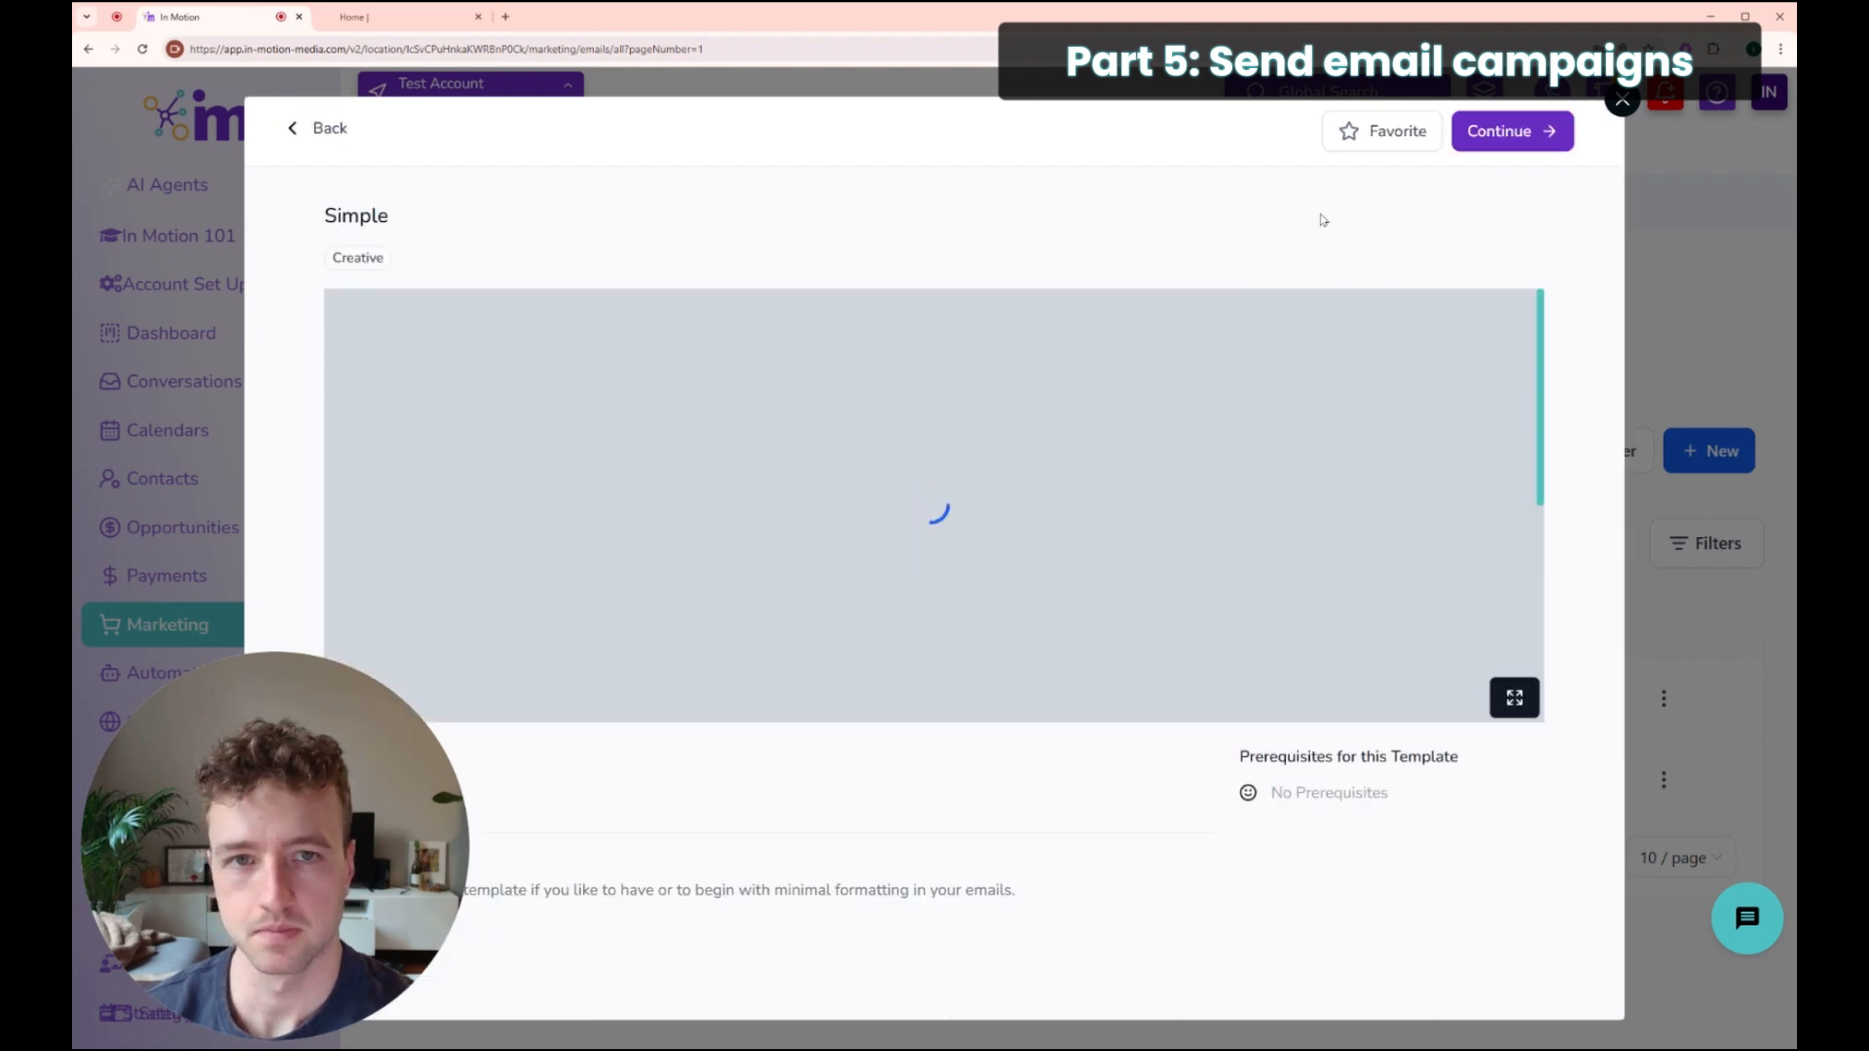
Step: Continue into the editor and swap the header logo for Small Logo.png from the media library
{"action": "left_click", "coordinate": [1540, 138]}
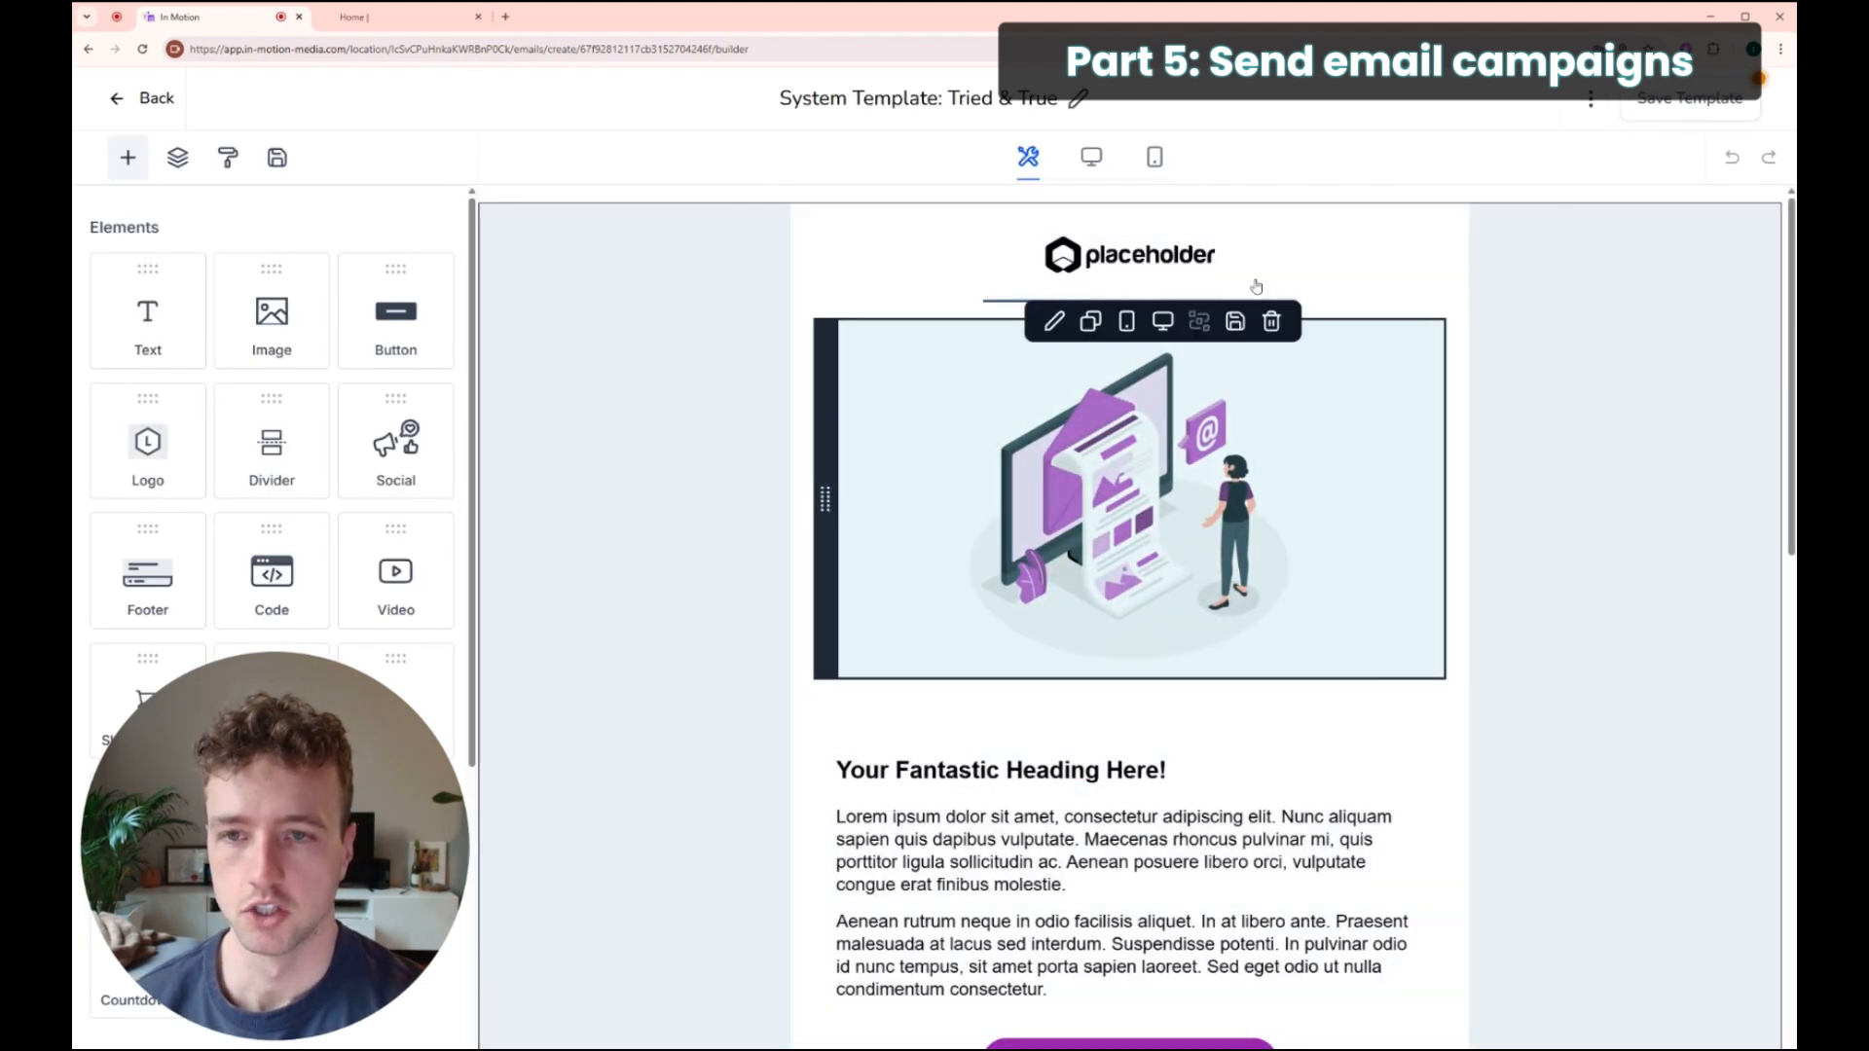
{"action": "left_click", "coordinate": [1189, 257]}
{"action": "left_click", "coordinate": [1046, 253]}
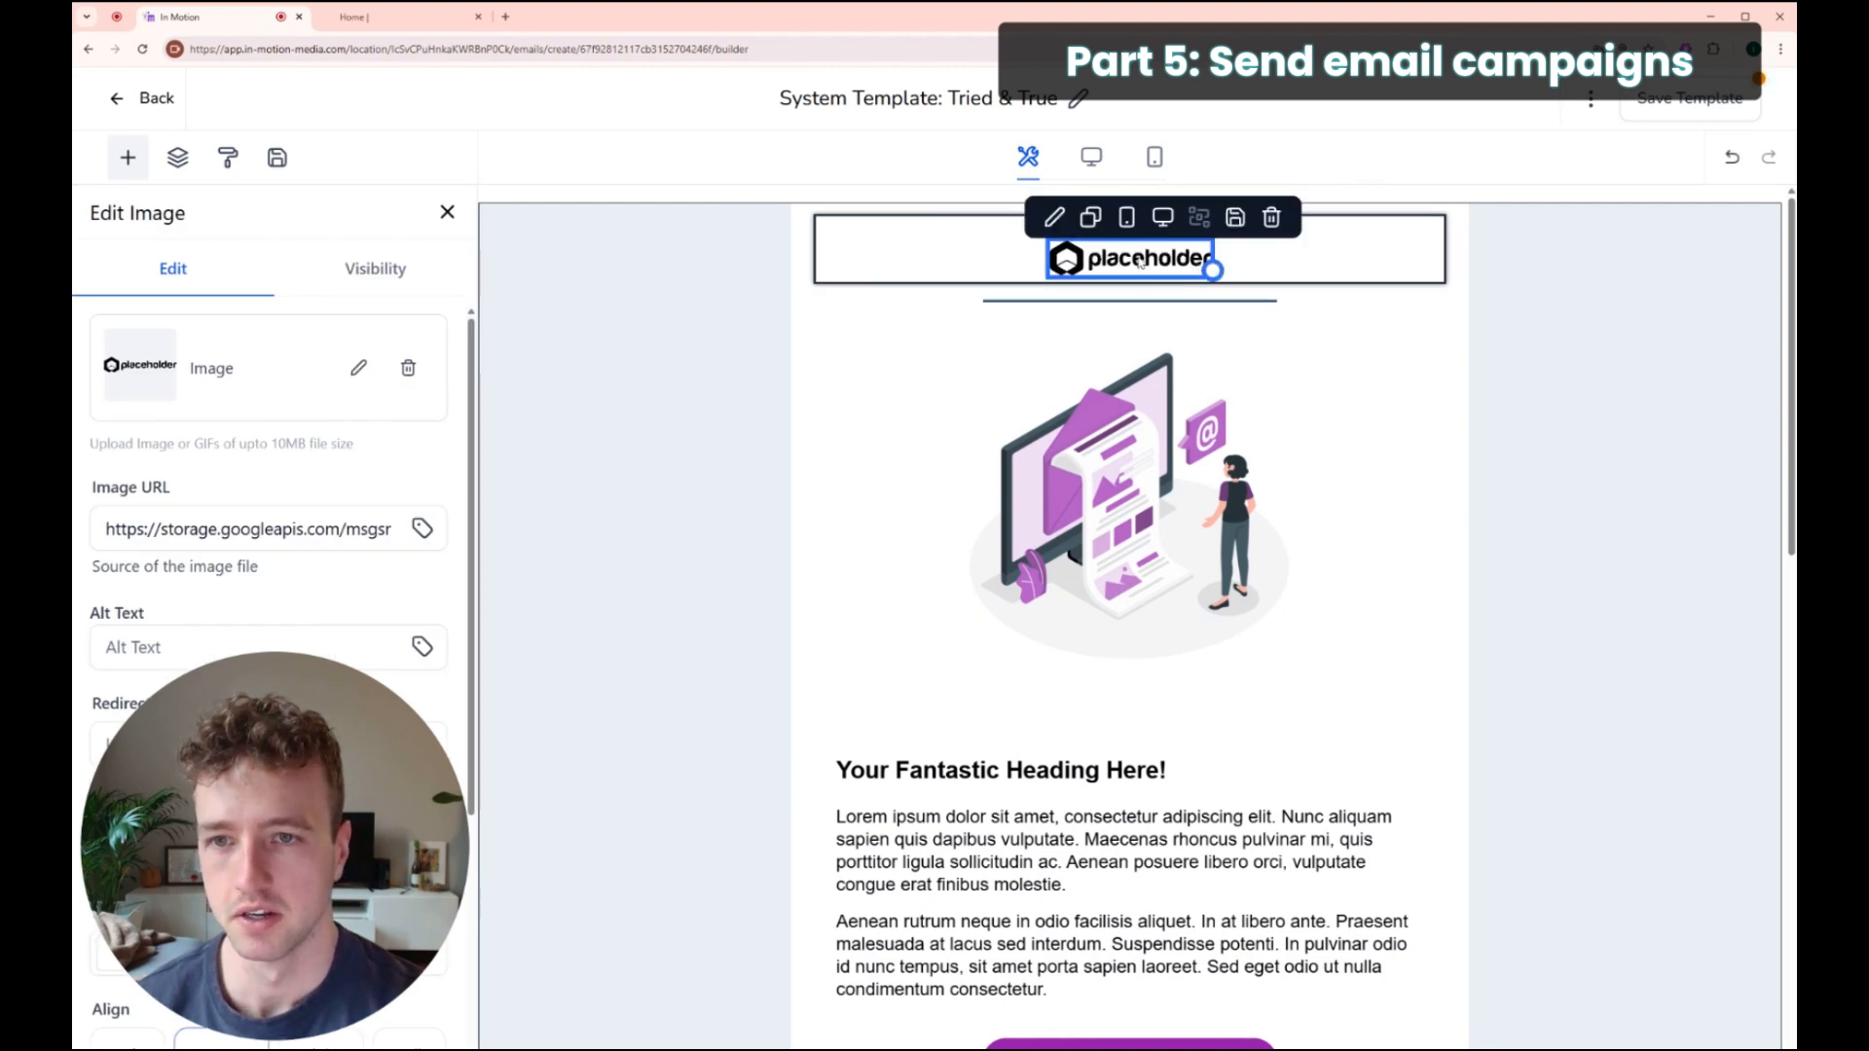
{"action": "left_click", "coordinate": [357, 370]}
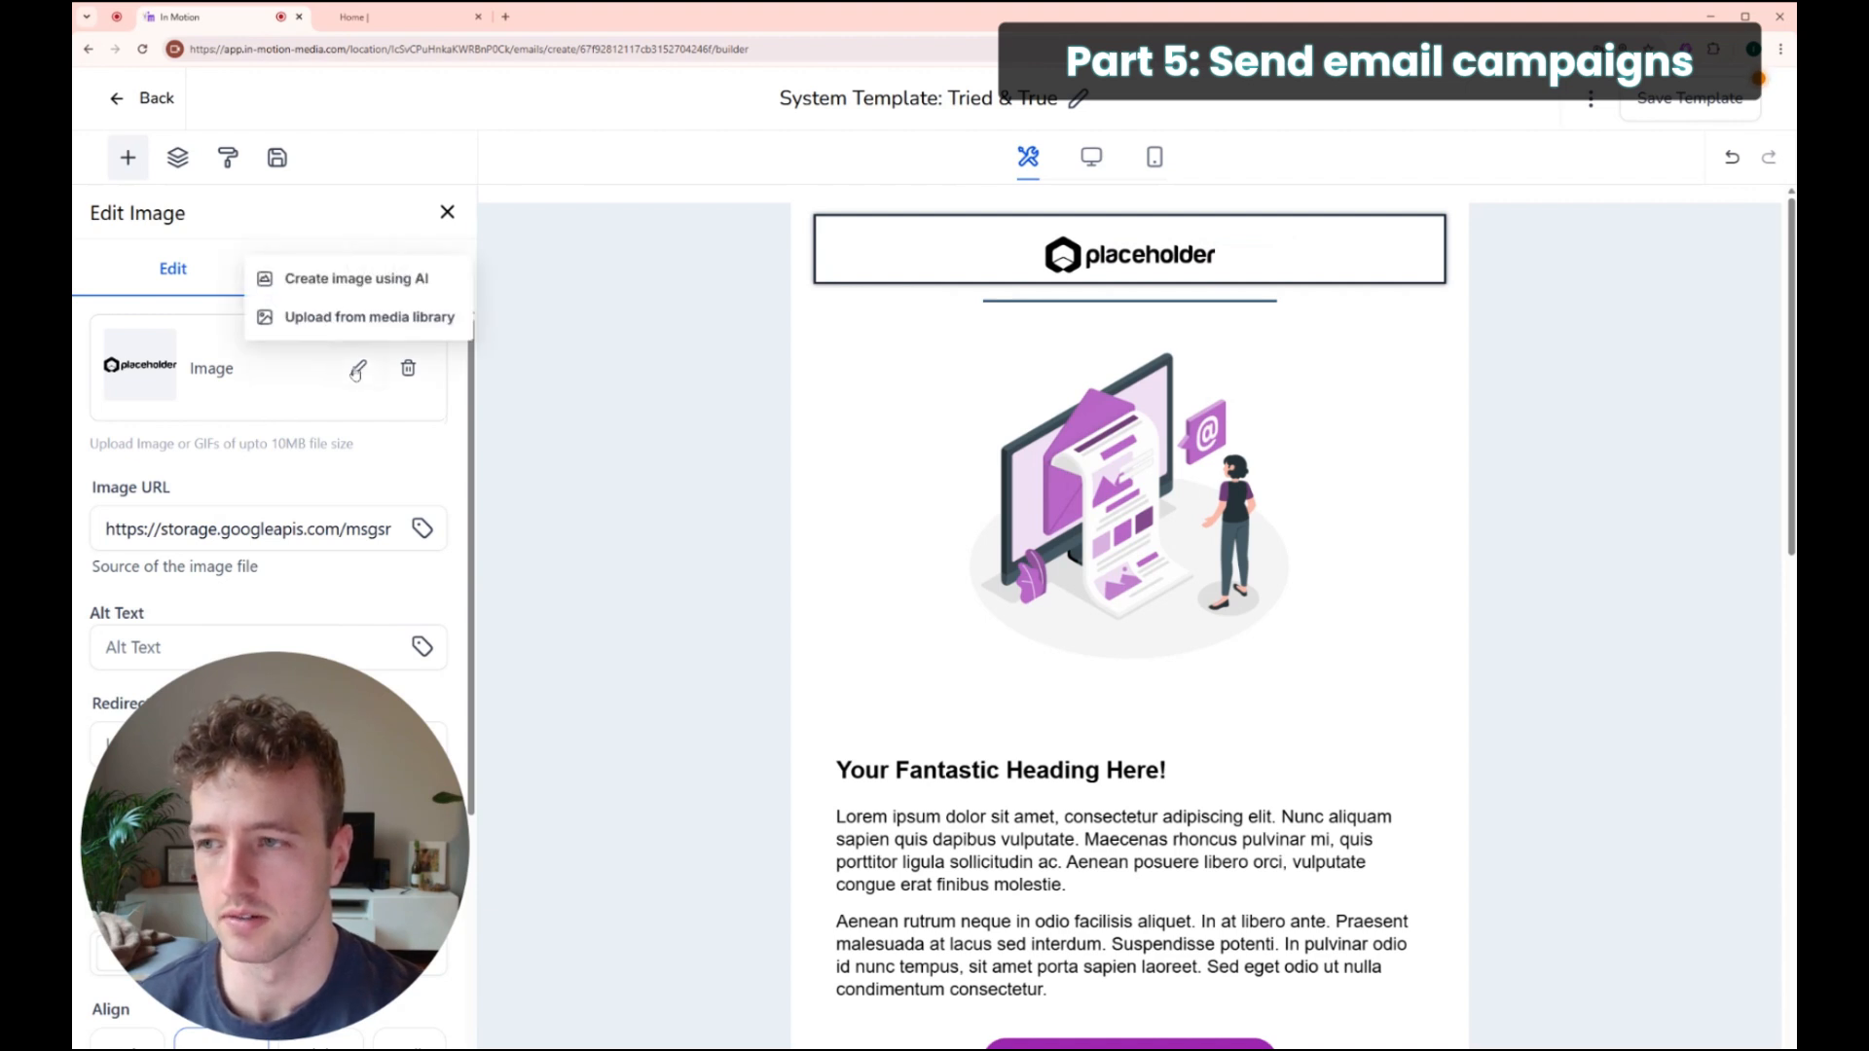
{"action": "left_click", "coordinate": [350, 314]}
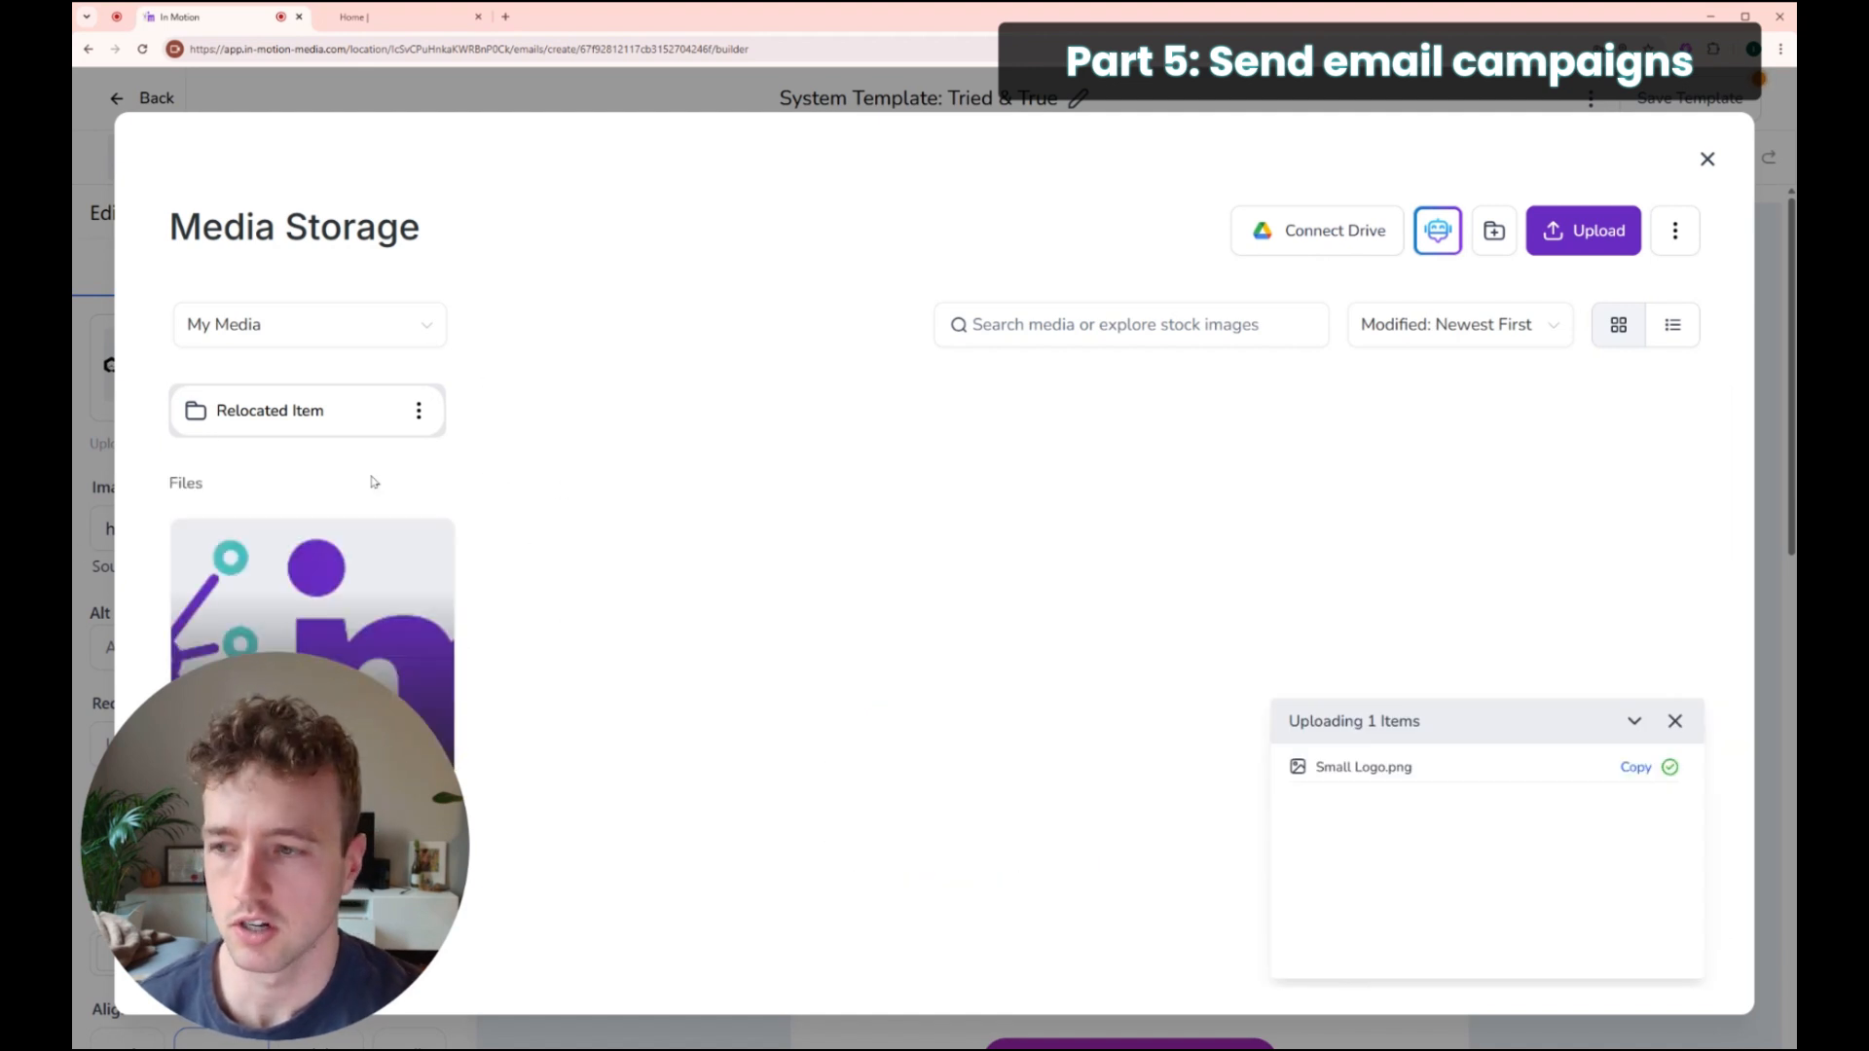
{"action": "left_click", "coordinate": [260, 571]}
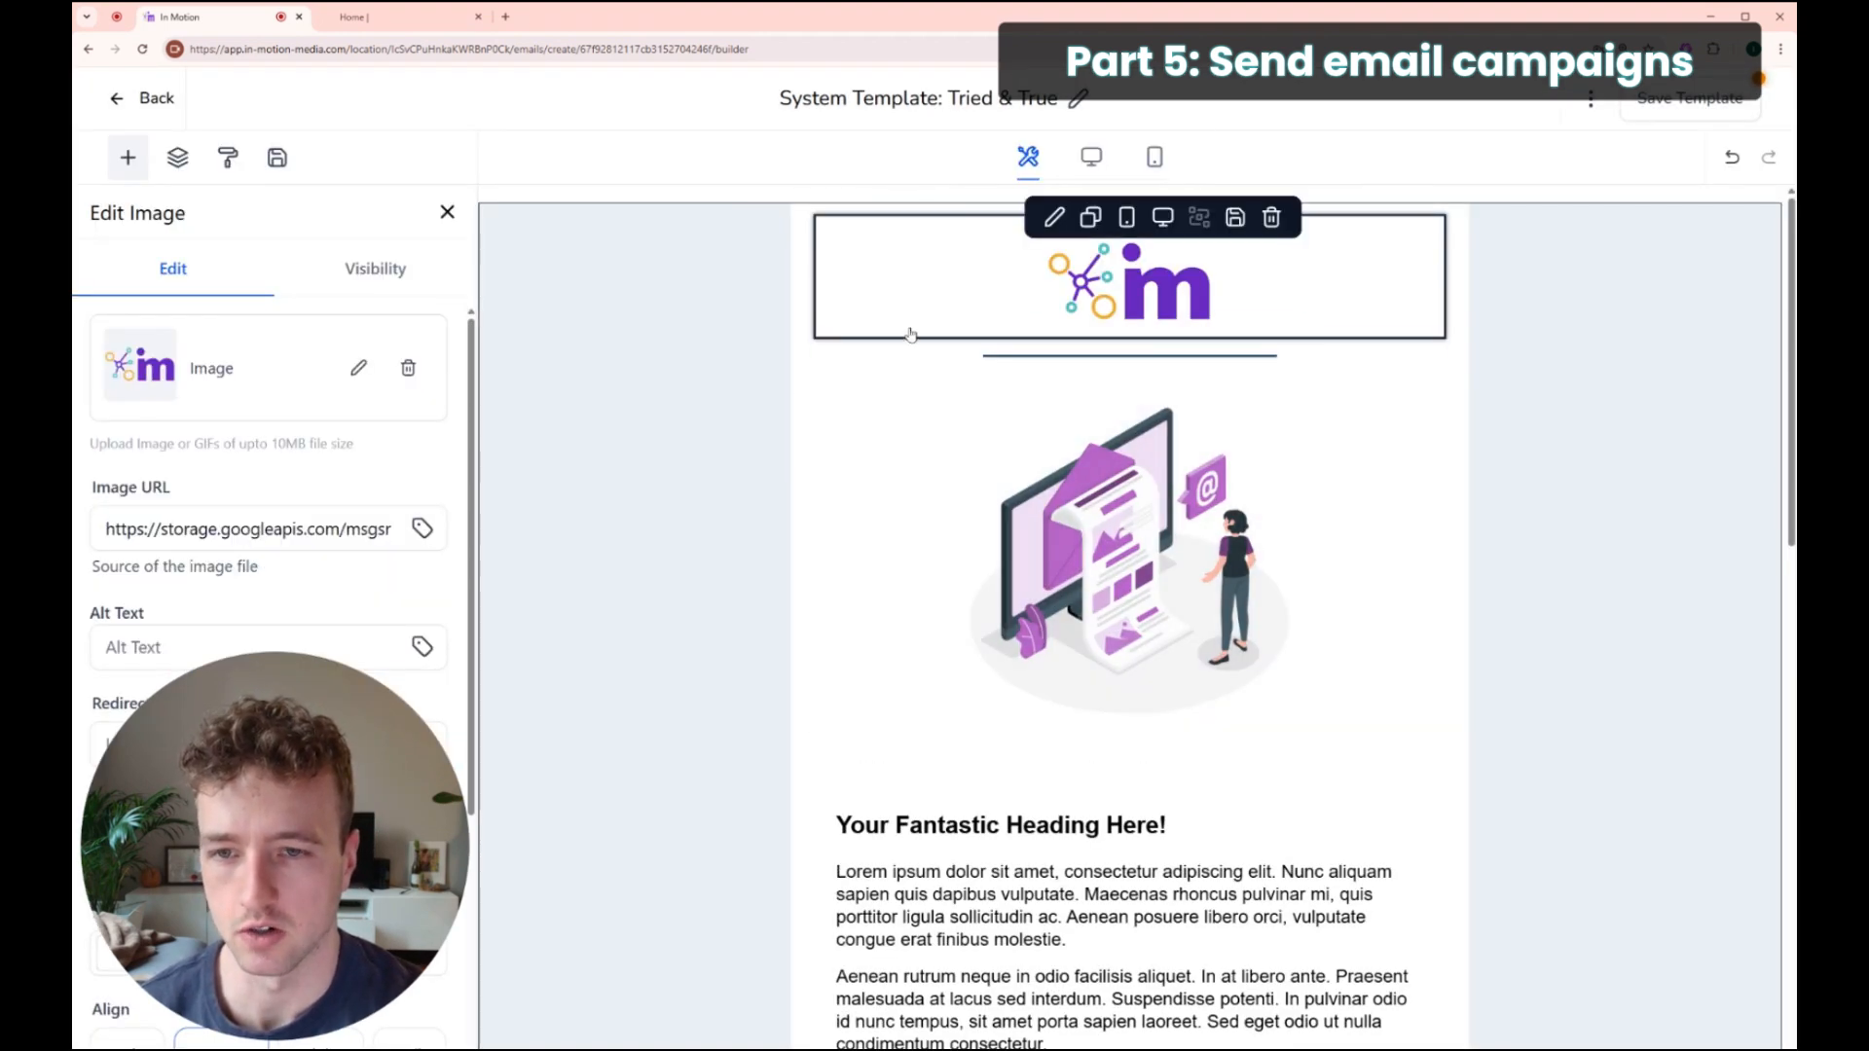
Step: Delete the illustration and the empty image block below the logo, then select the 'Your Fantastic Heading Here!' heading
{"action": "left_click", "coordinate": [1032, 407]}
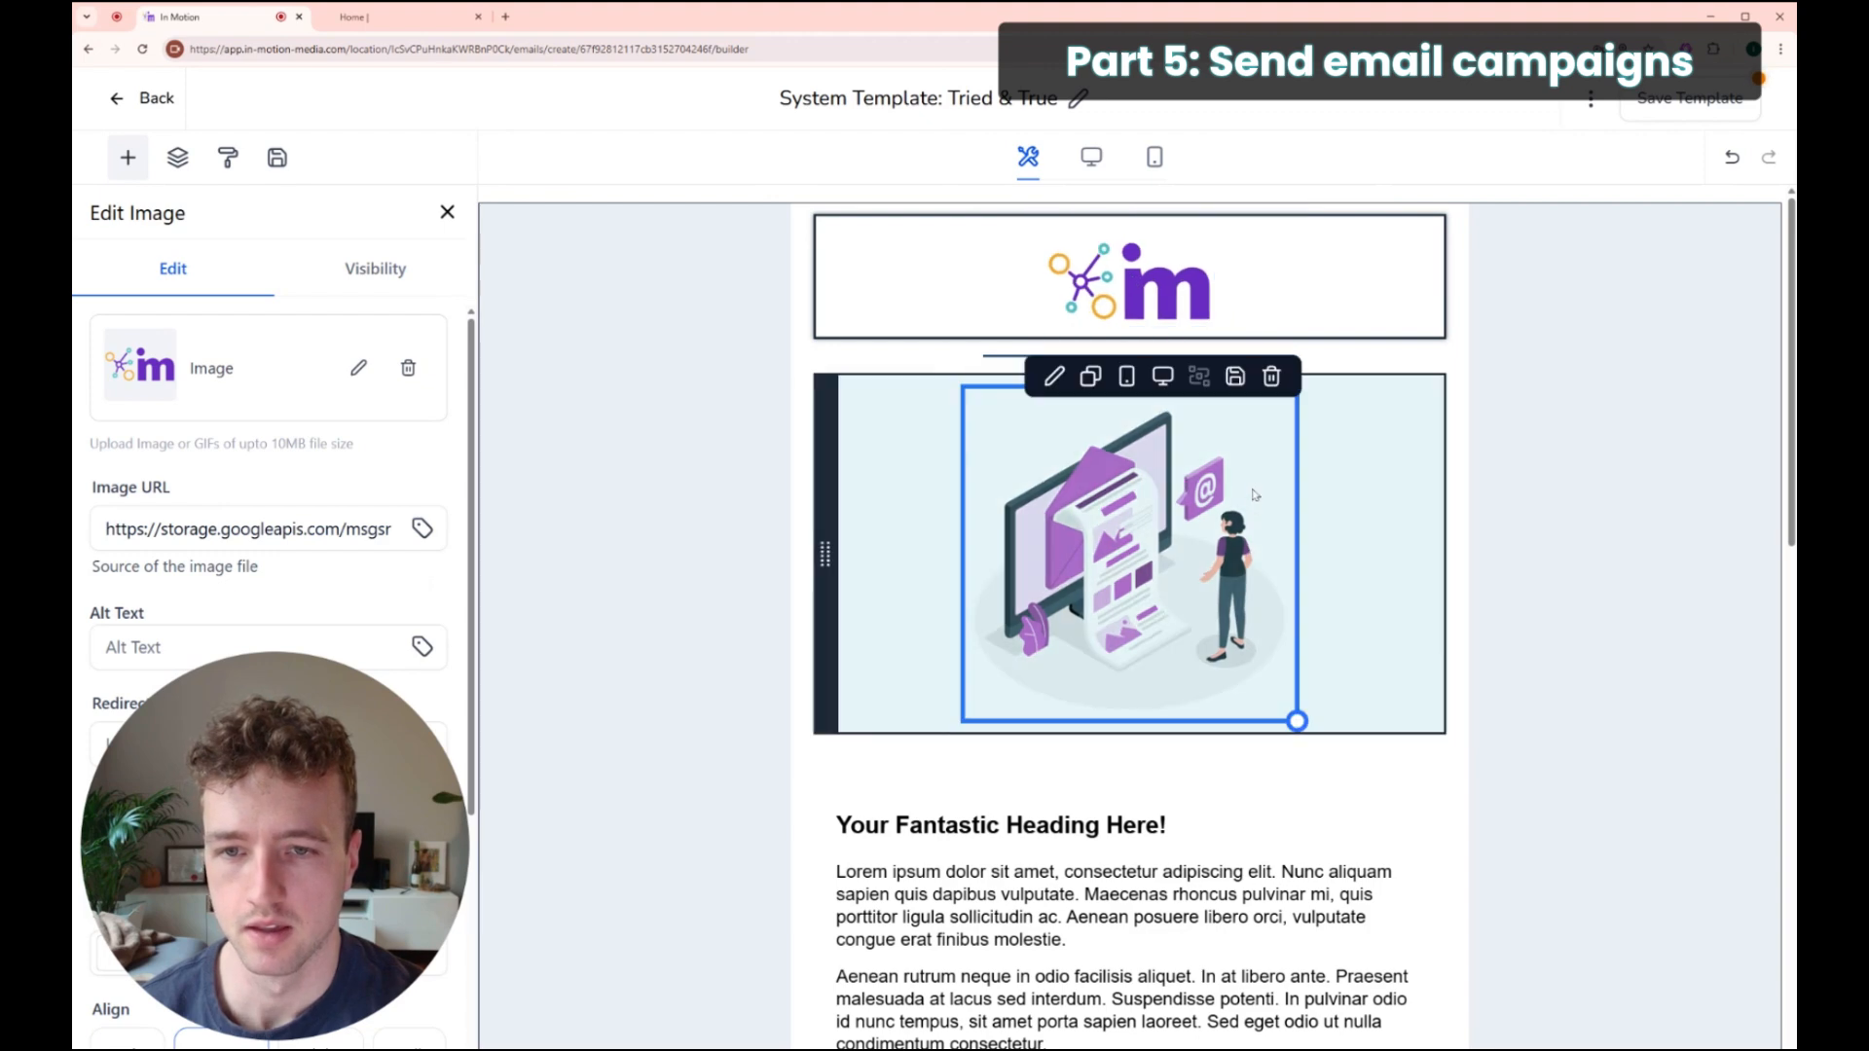
{"action": "left_click", "coordinate": [1271, 376]}
{"action": "left_click", "coordinate": [1088, 356]}
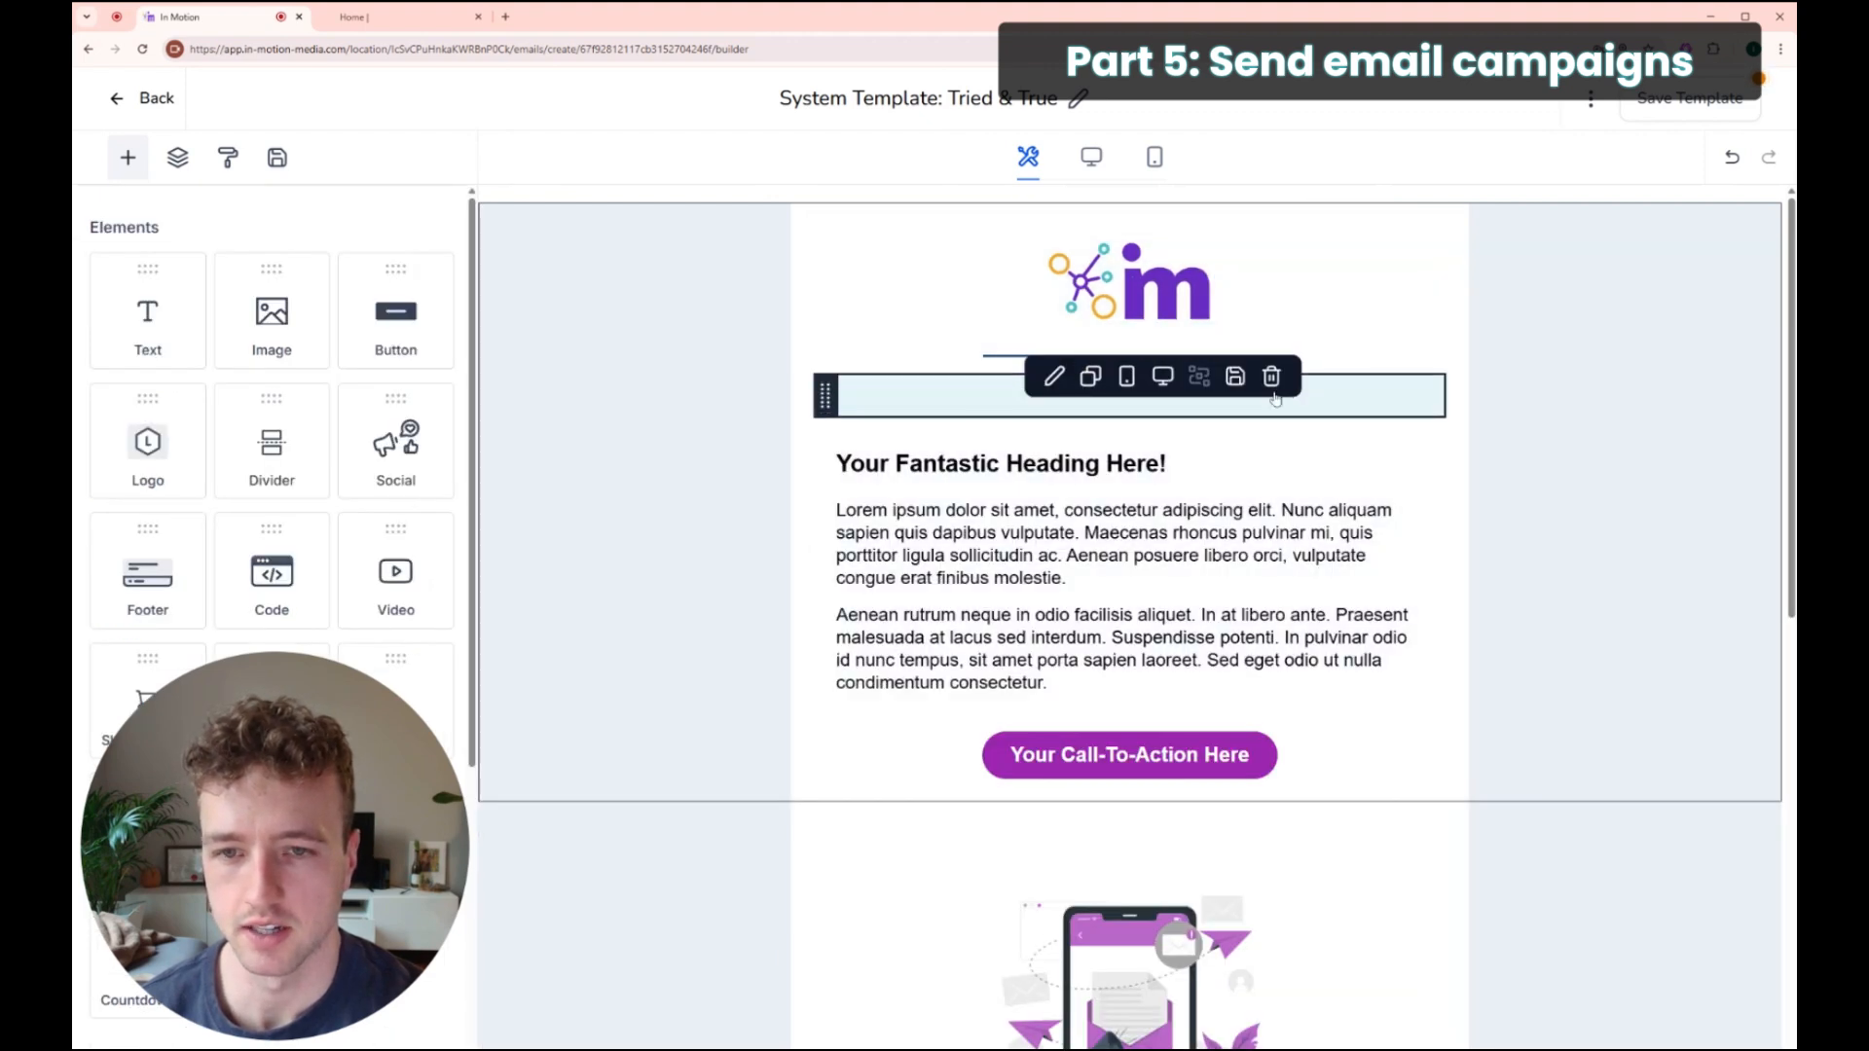
{"action": "left_click", "coordinate": [1045, 401]}
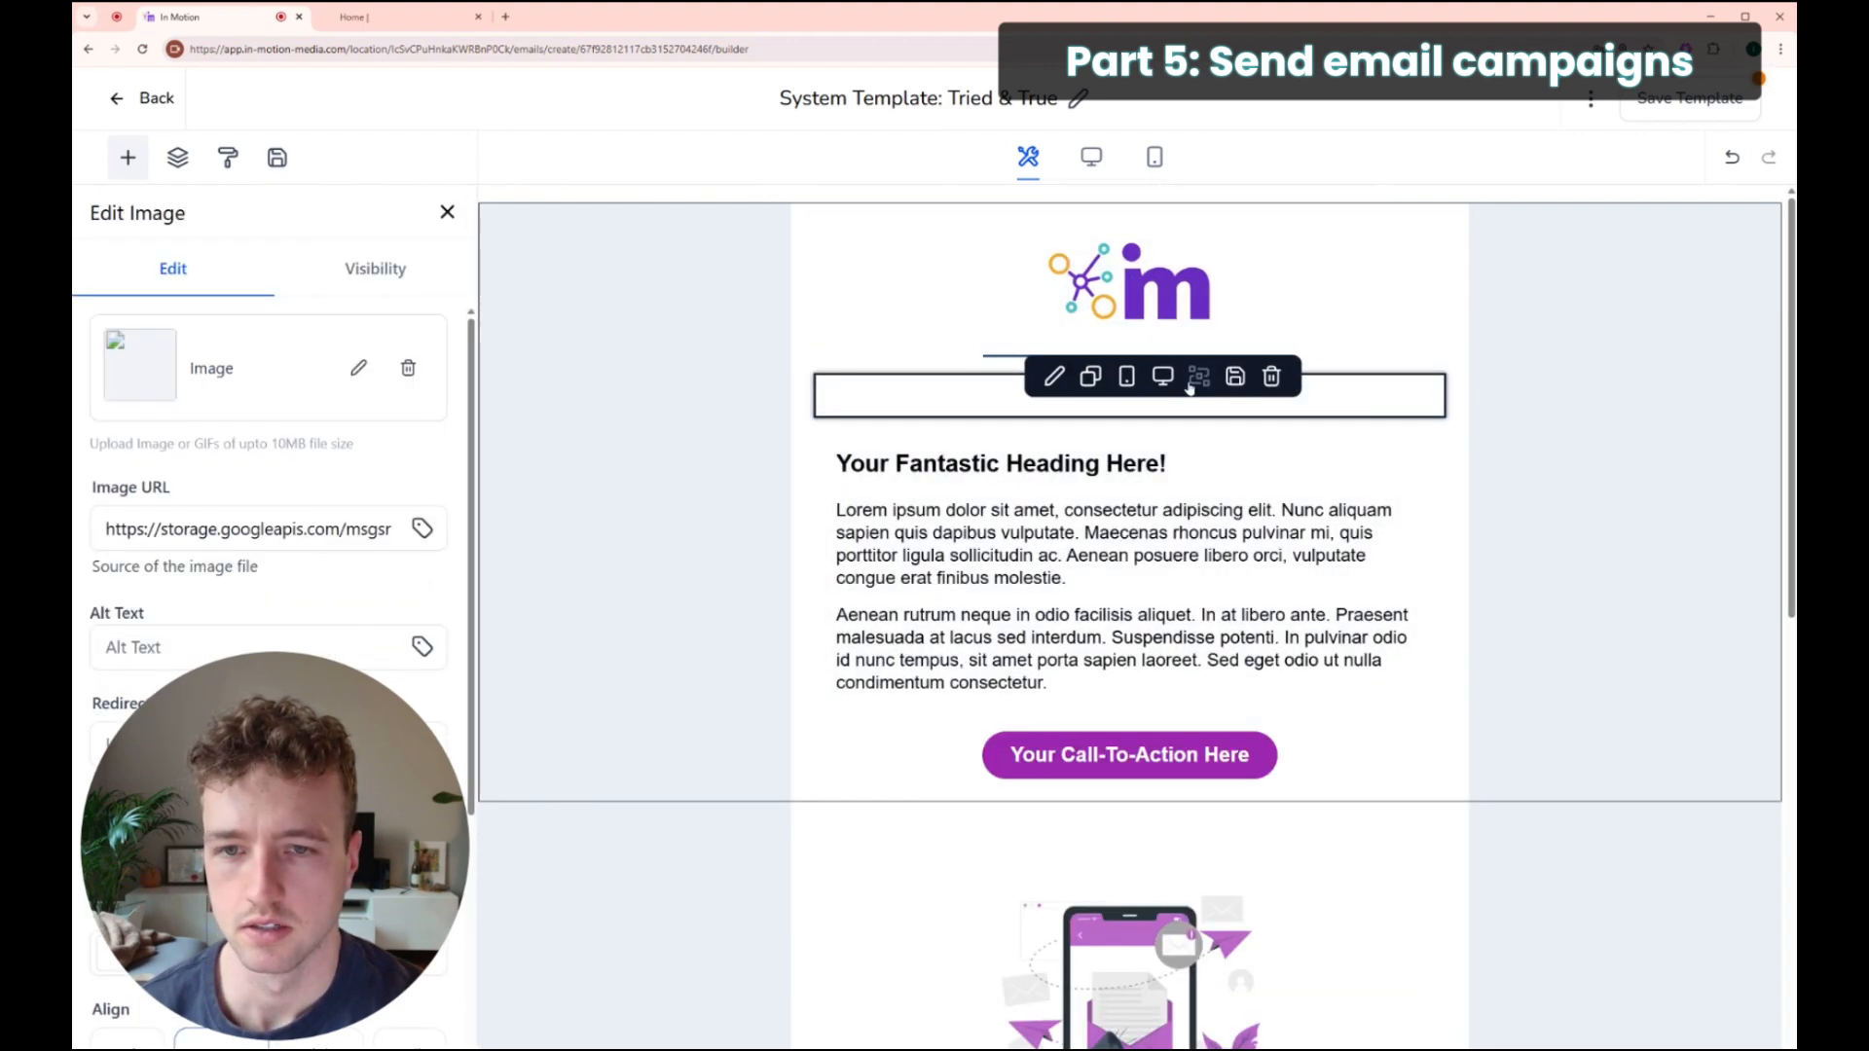
{"action": "left_click", "coordinate": [1271, 377]}
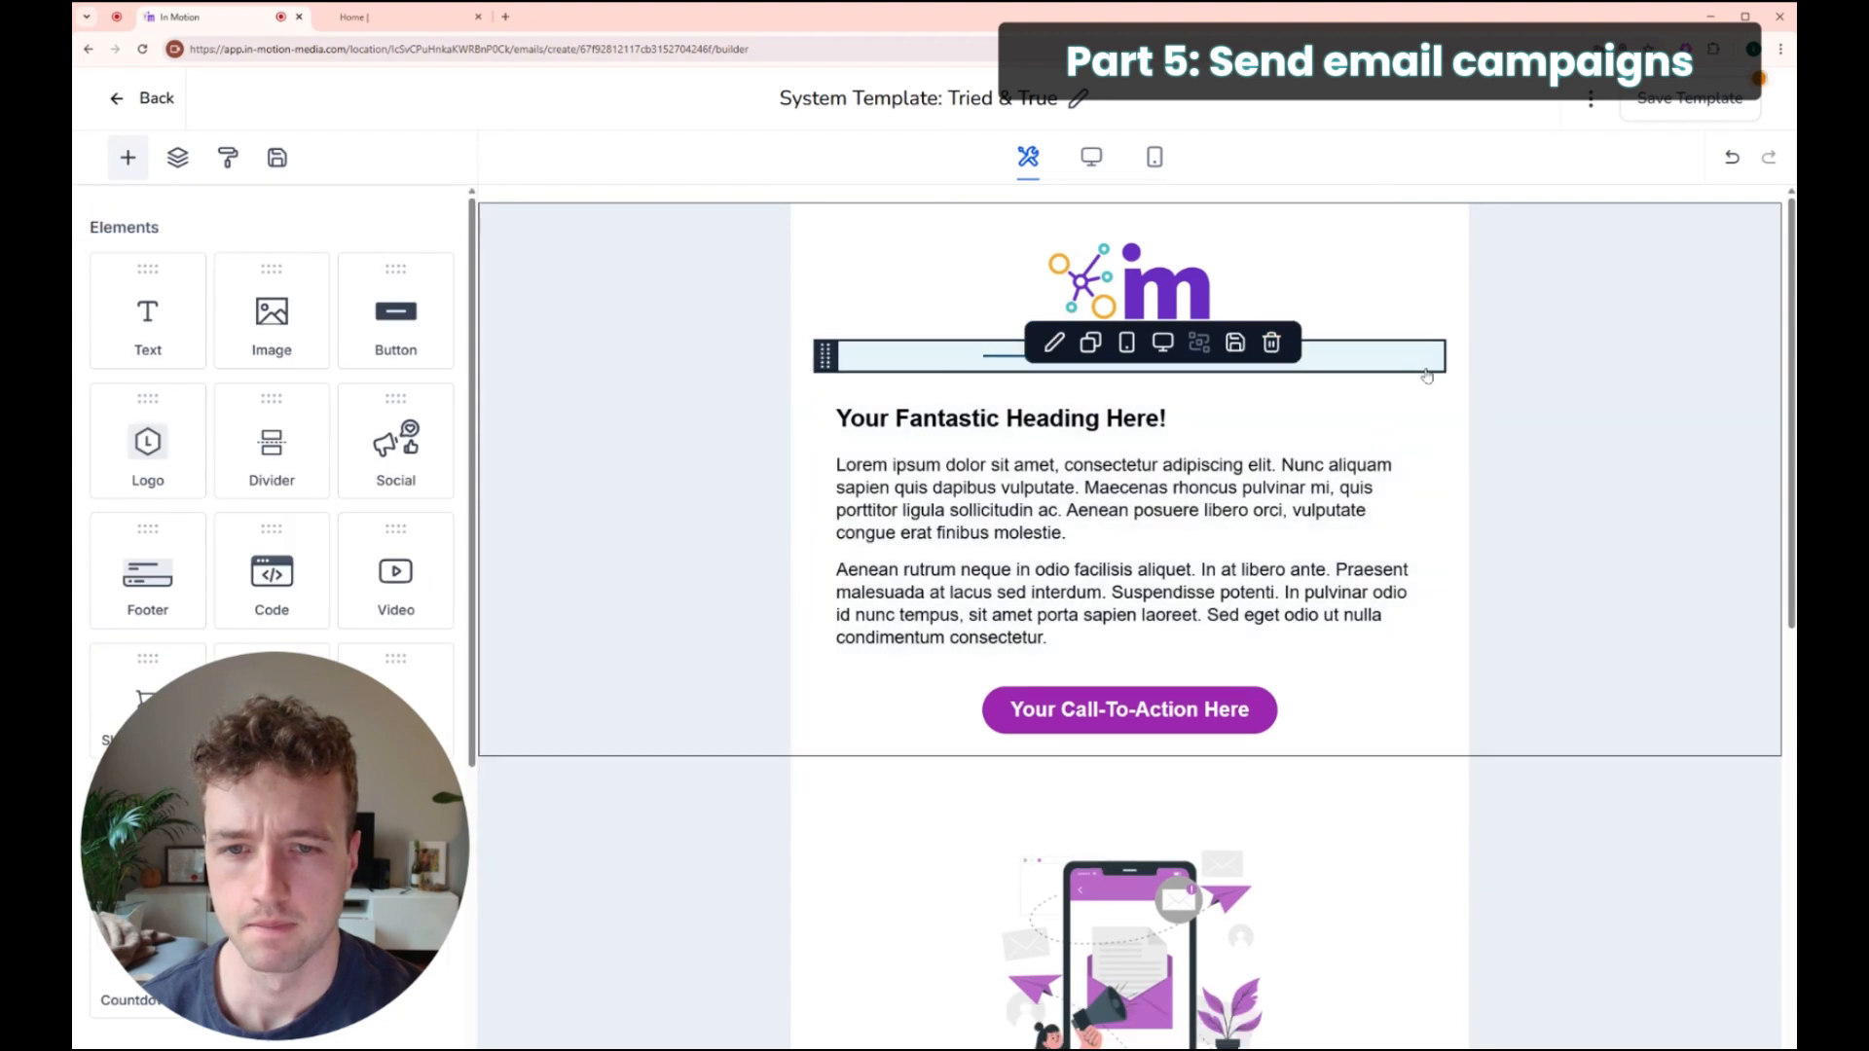
{"action": "scroll", "coordinate": [1084, 508], "scroll_direction": "down", "scroll_amount": 3}
{"action": "scroll", "coordinate": [1084, 508], "scroll_direction": "up", "scroll_amount": 3}
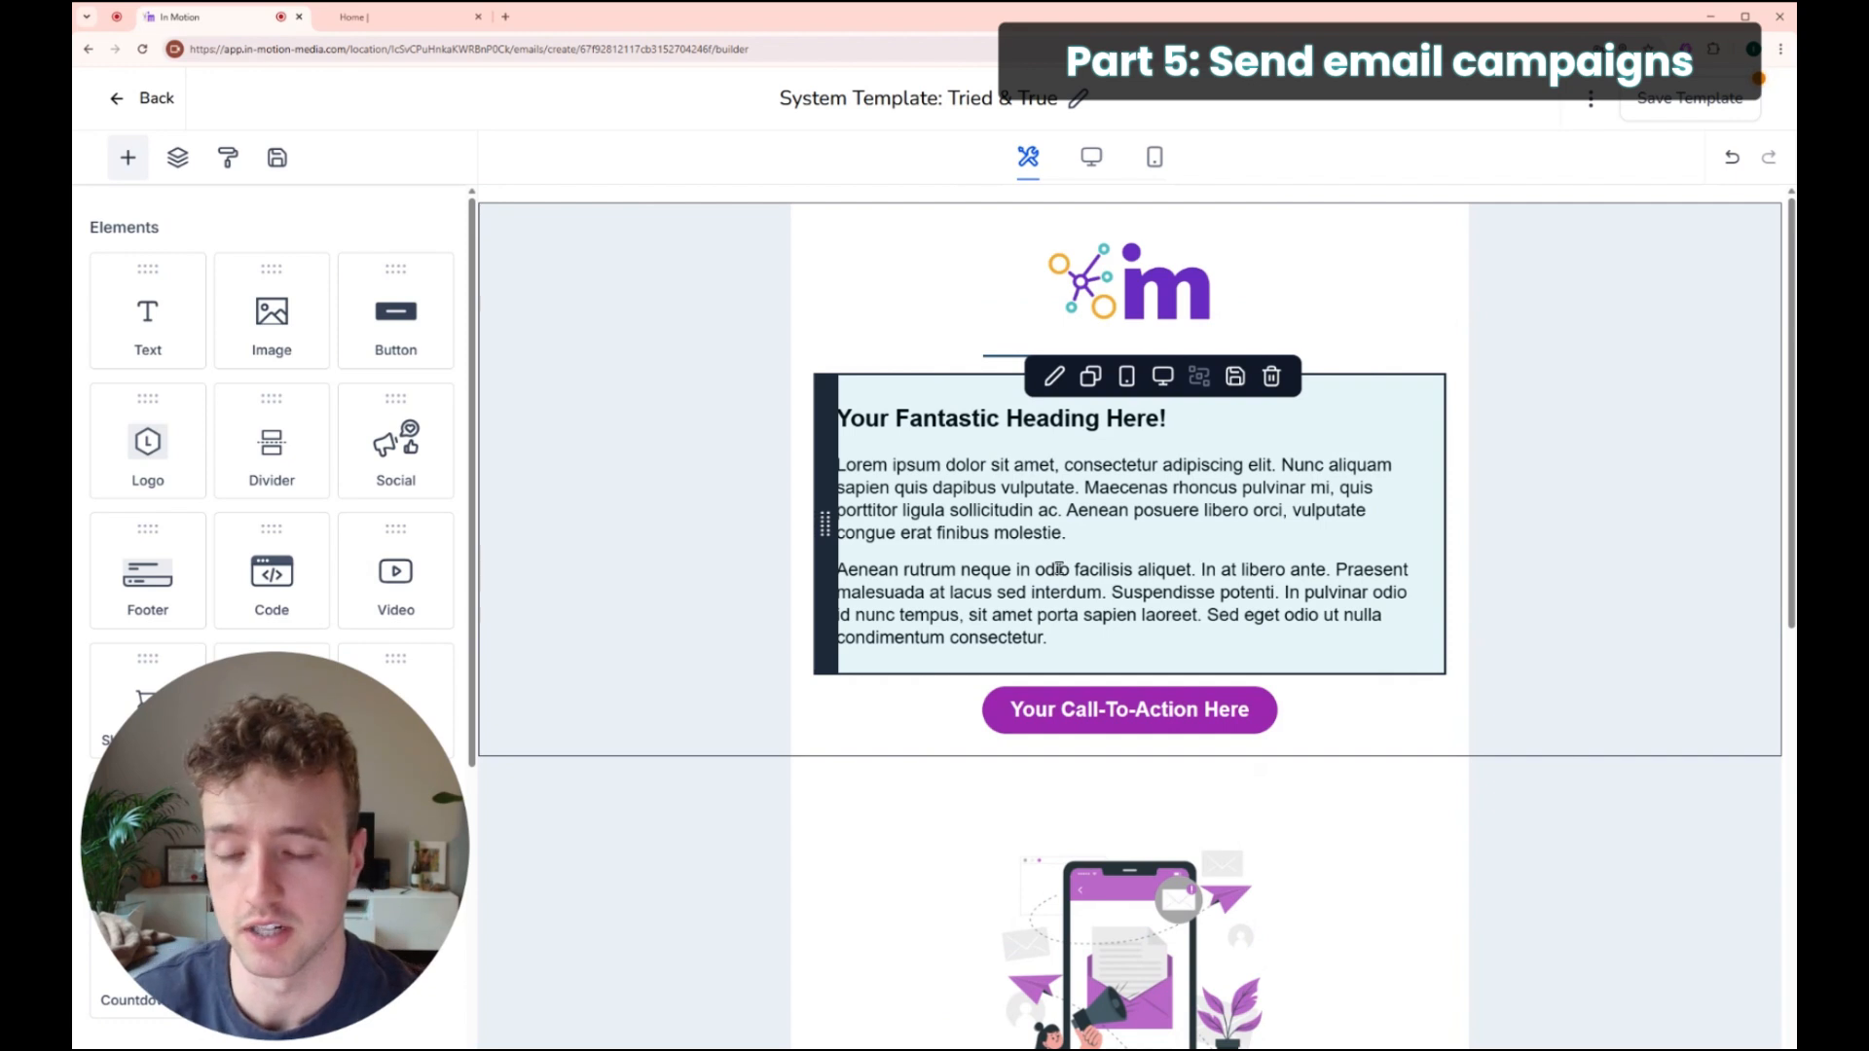
{"action": "left_click_drag", "start_coordinate": [1181, 421], "coordinate": [834, 421]}
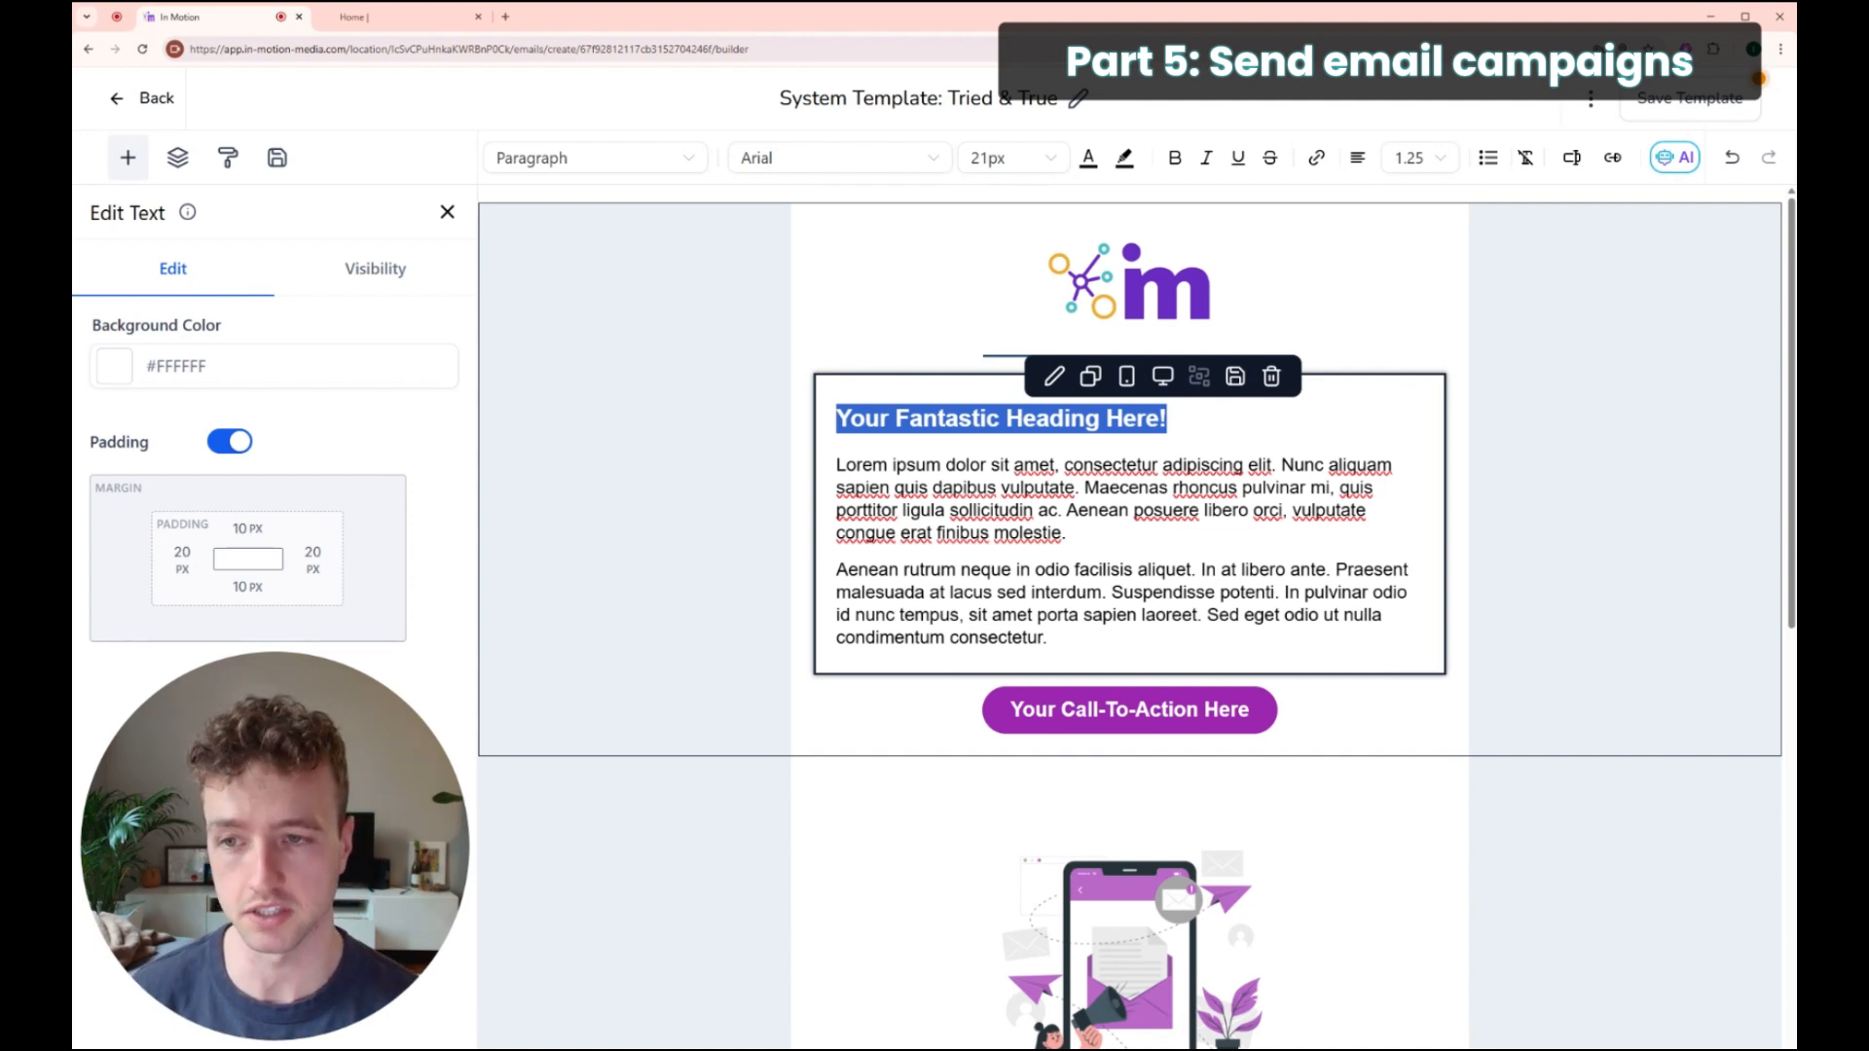
Step: Change the heading to 'Hey {{contact.first_name}},' using the Contact > First Name custom value
{"action": "type", "text": "Hey"}
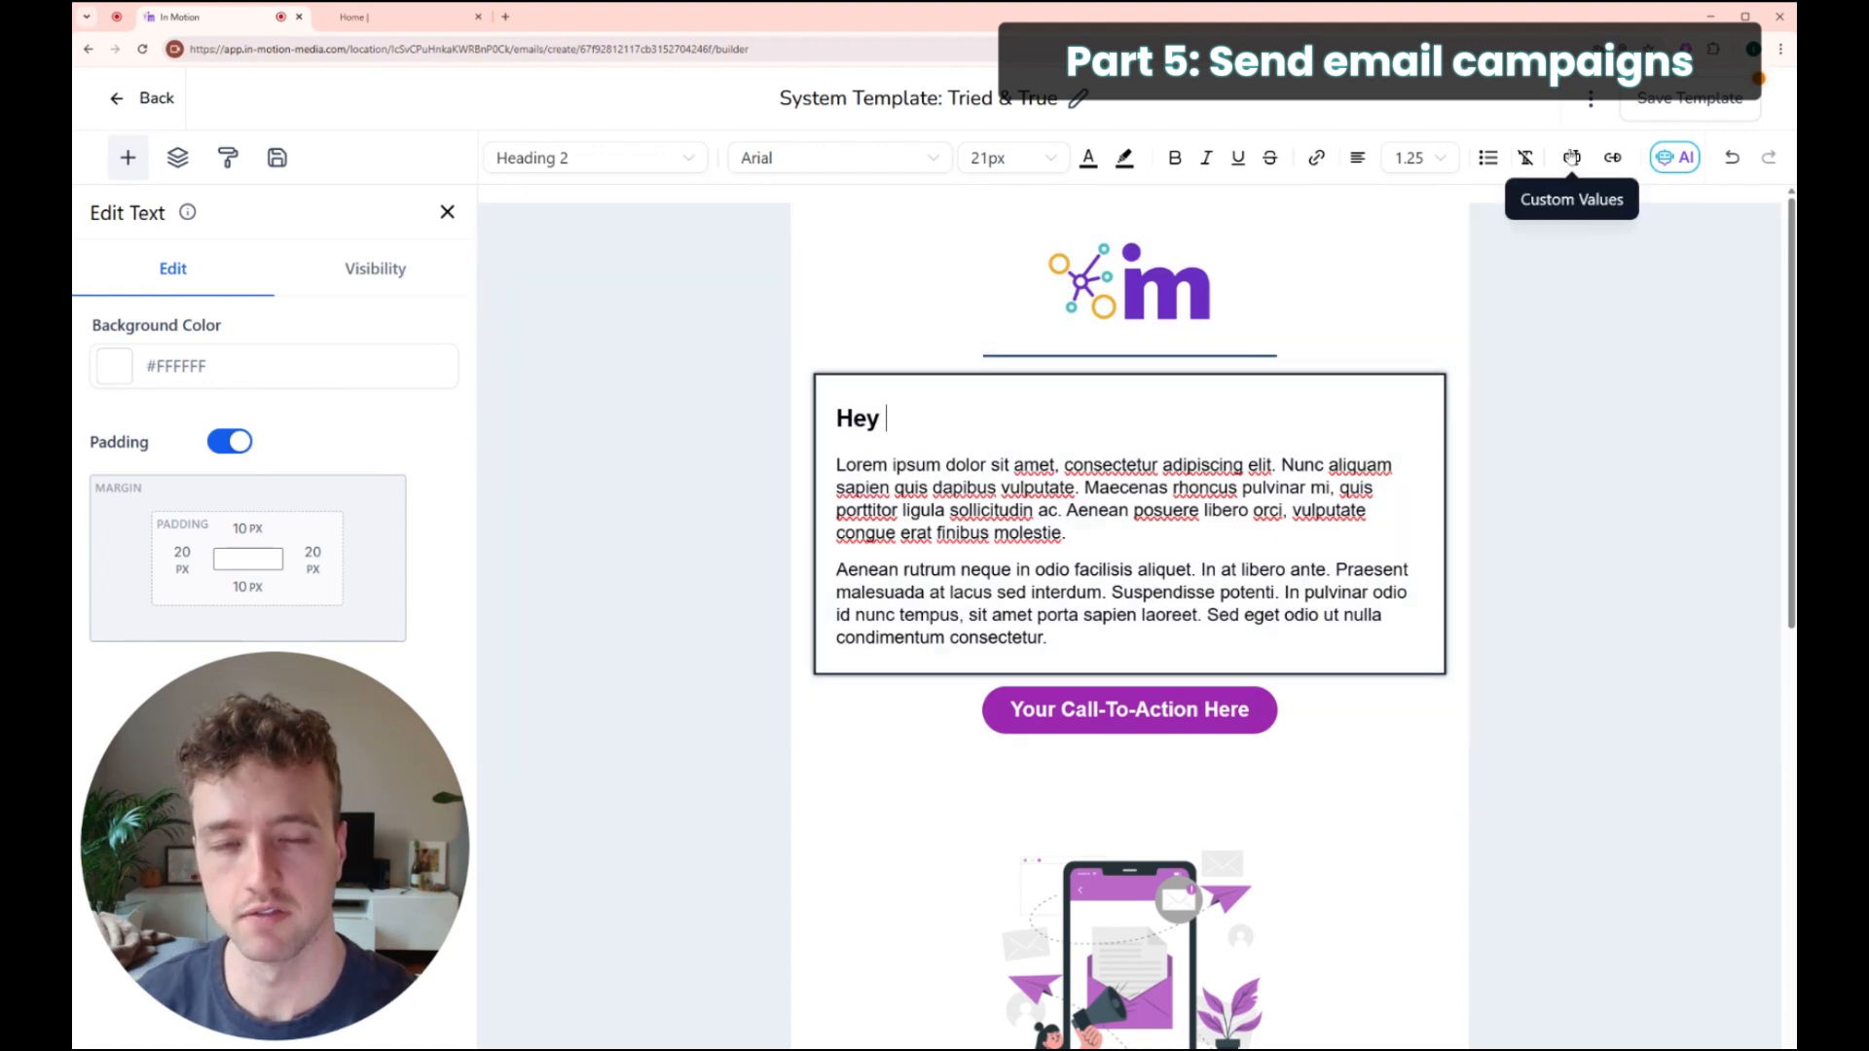
{"action": "left_click", "coordinate": [1571, 157]}
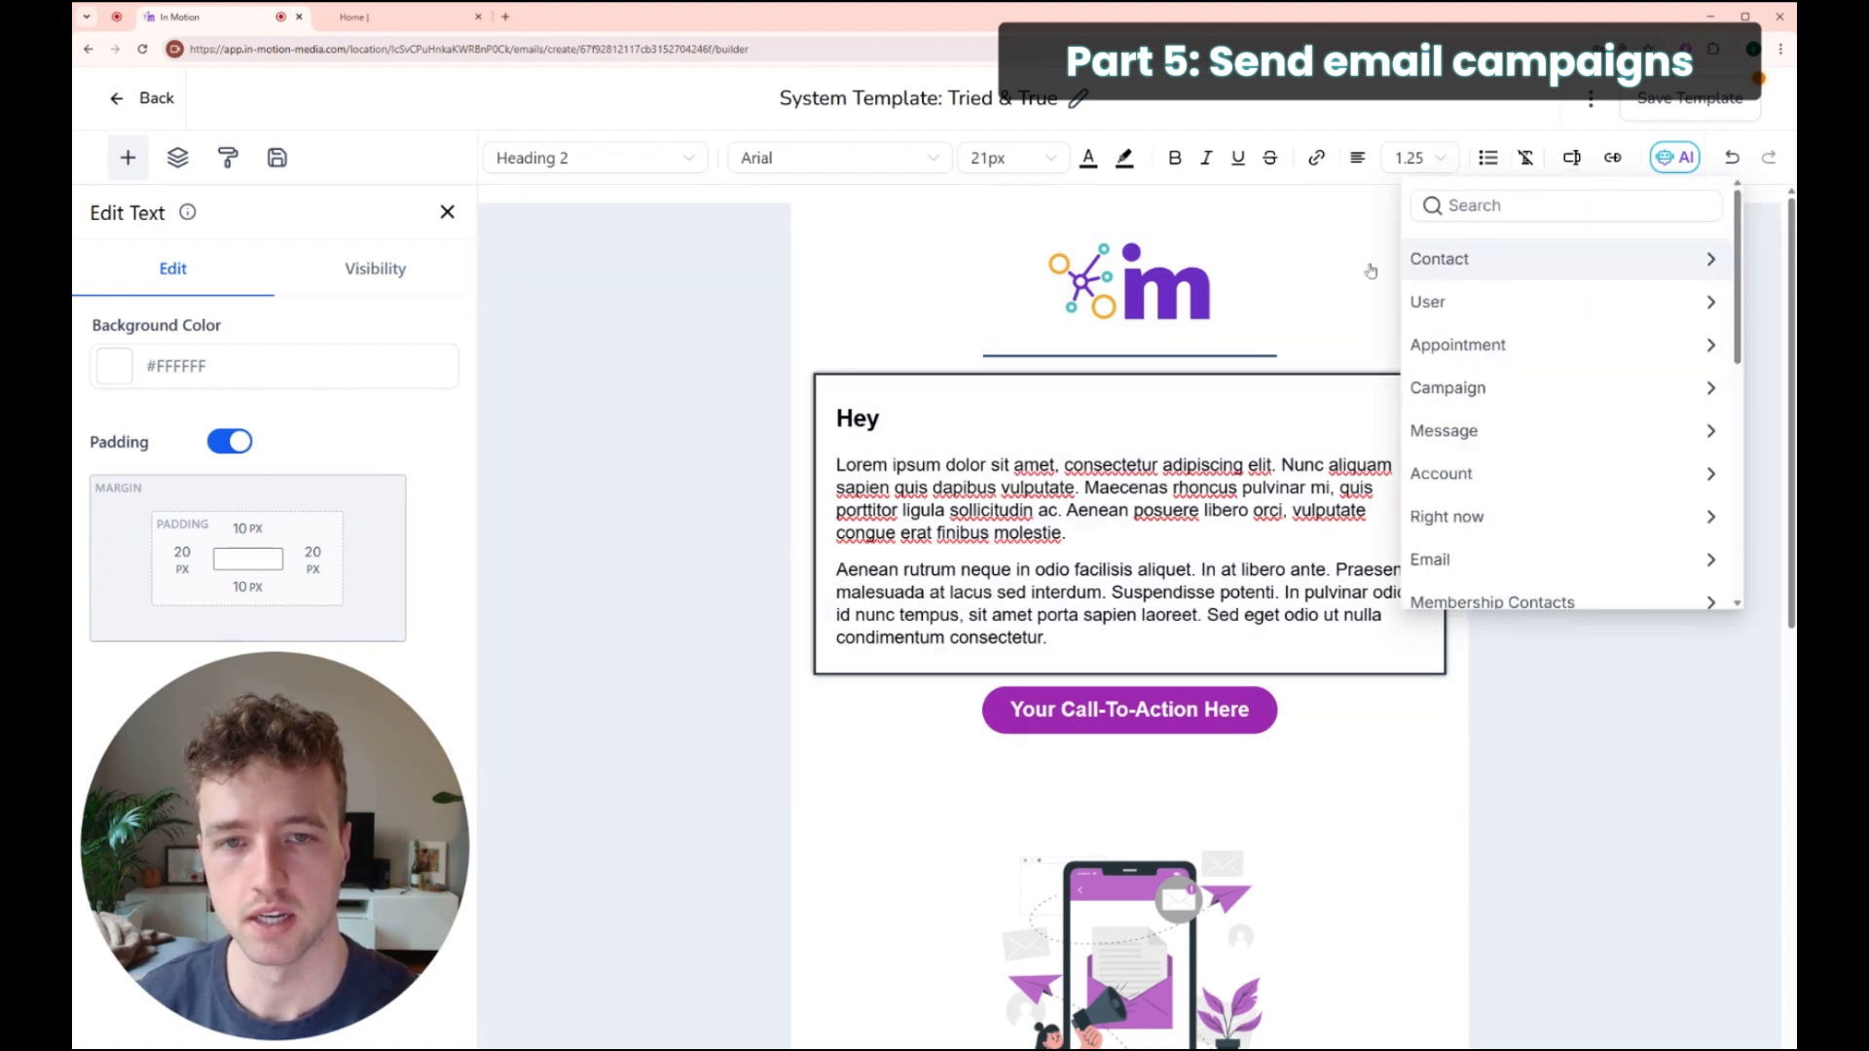
{"action": "left_click", "coordinate": [1465, 260]}
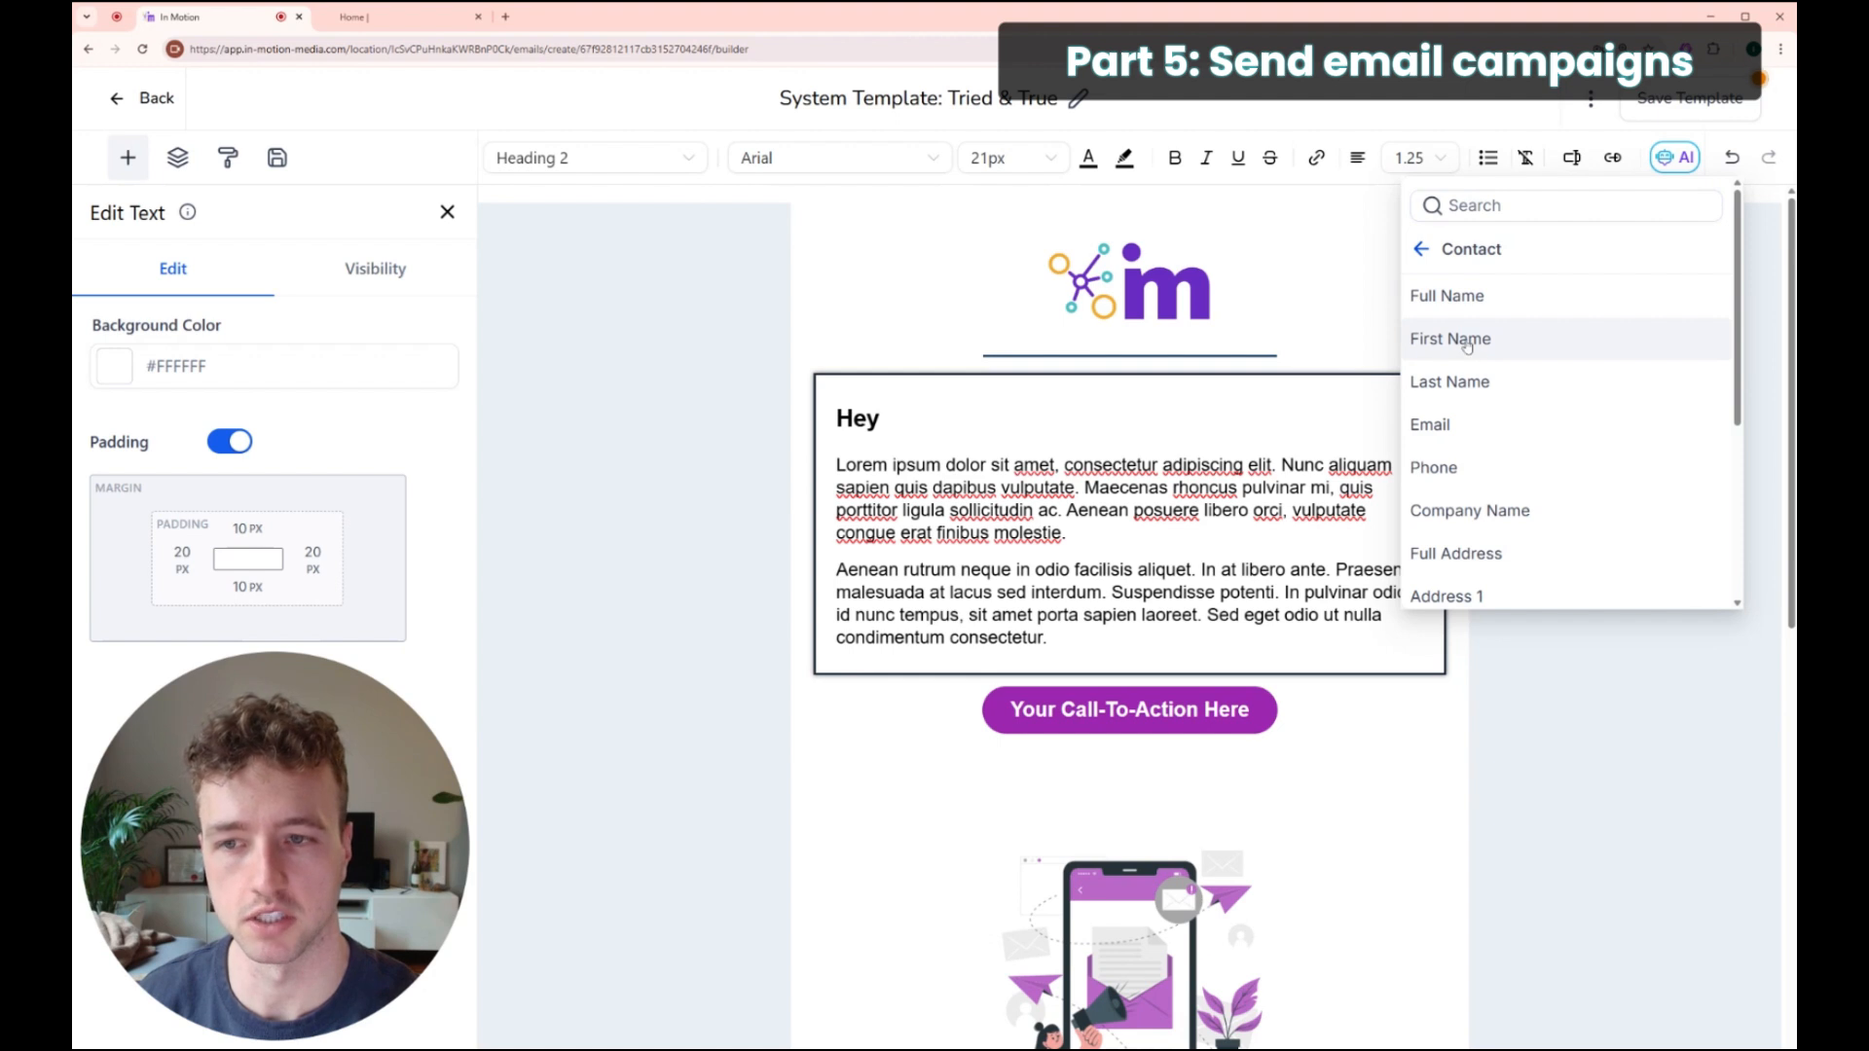
{"action": "left_click", "coordinate": [1466, 339]}
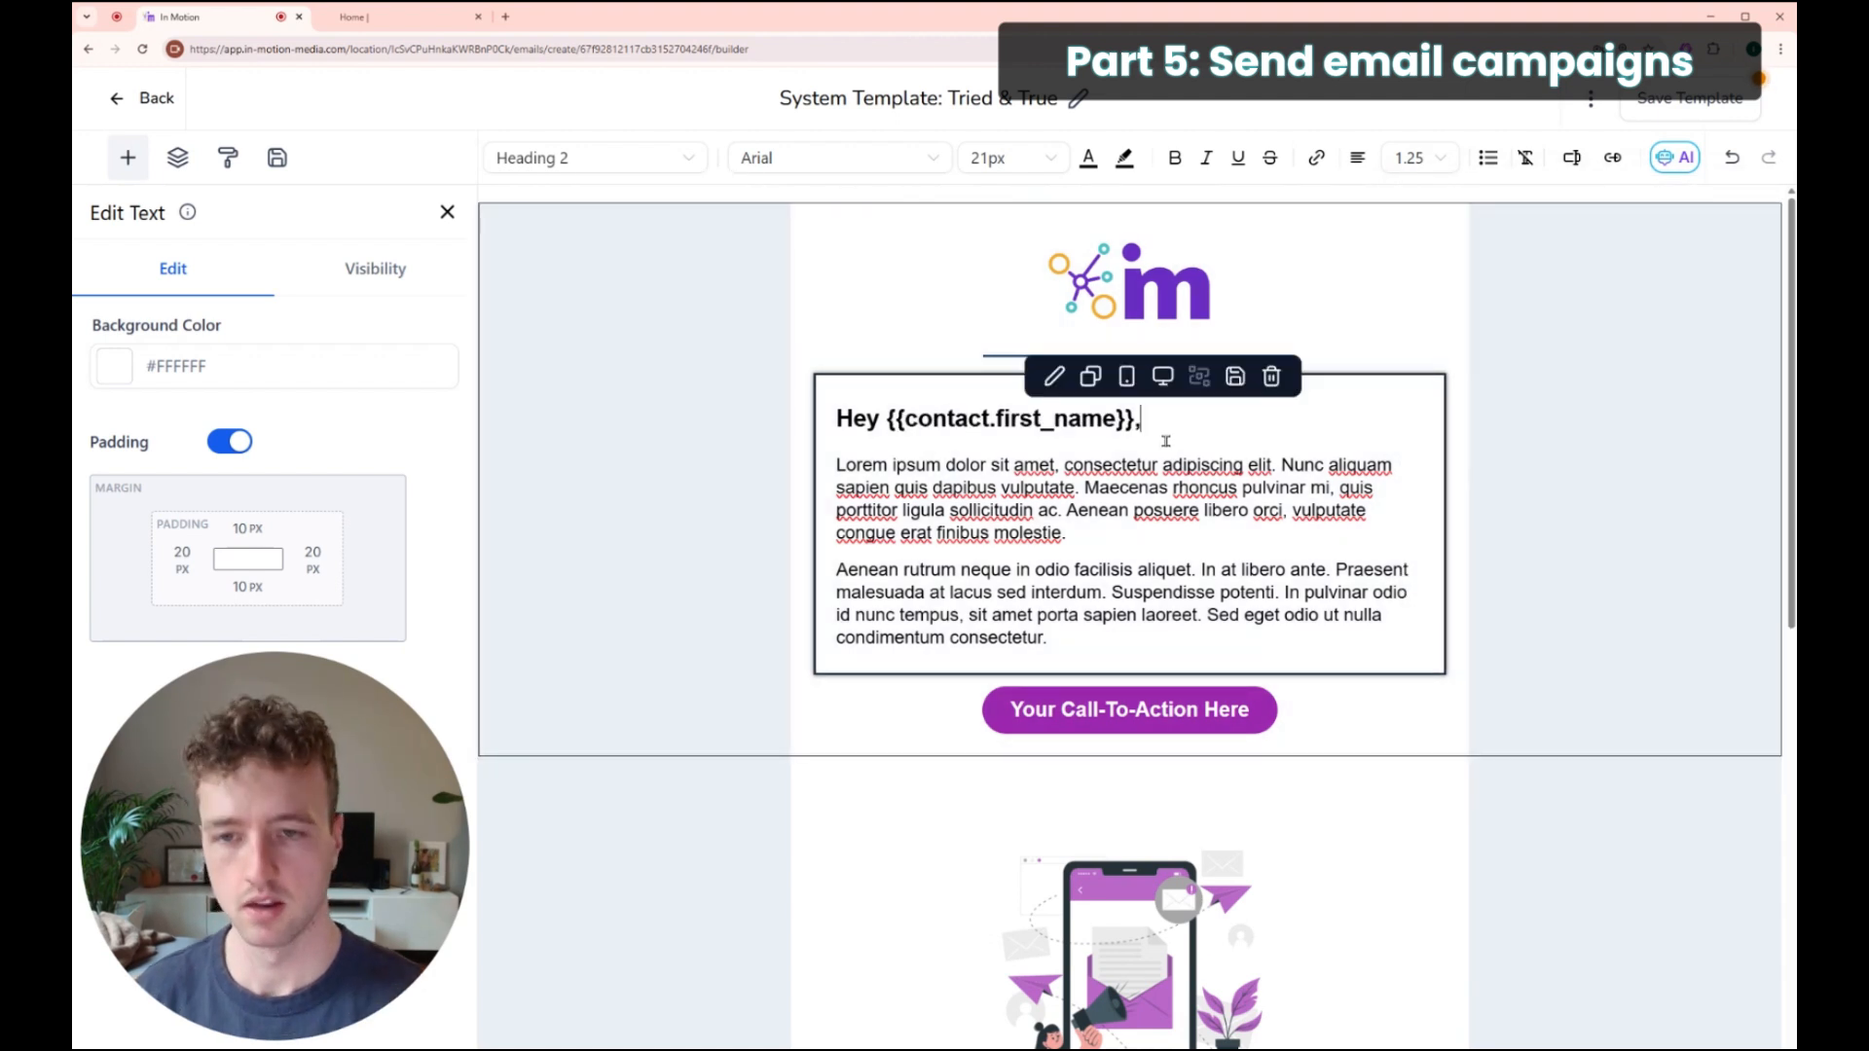
{"action": "left_click_drag", "start_coordinate": [1137, 417], "coordinate": [885, 419]}
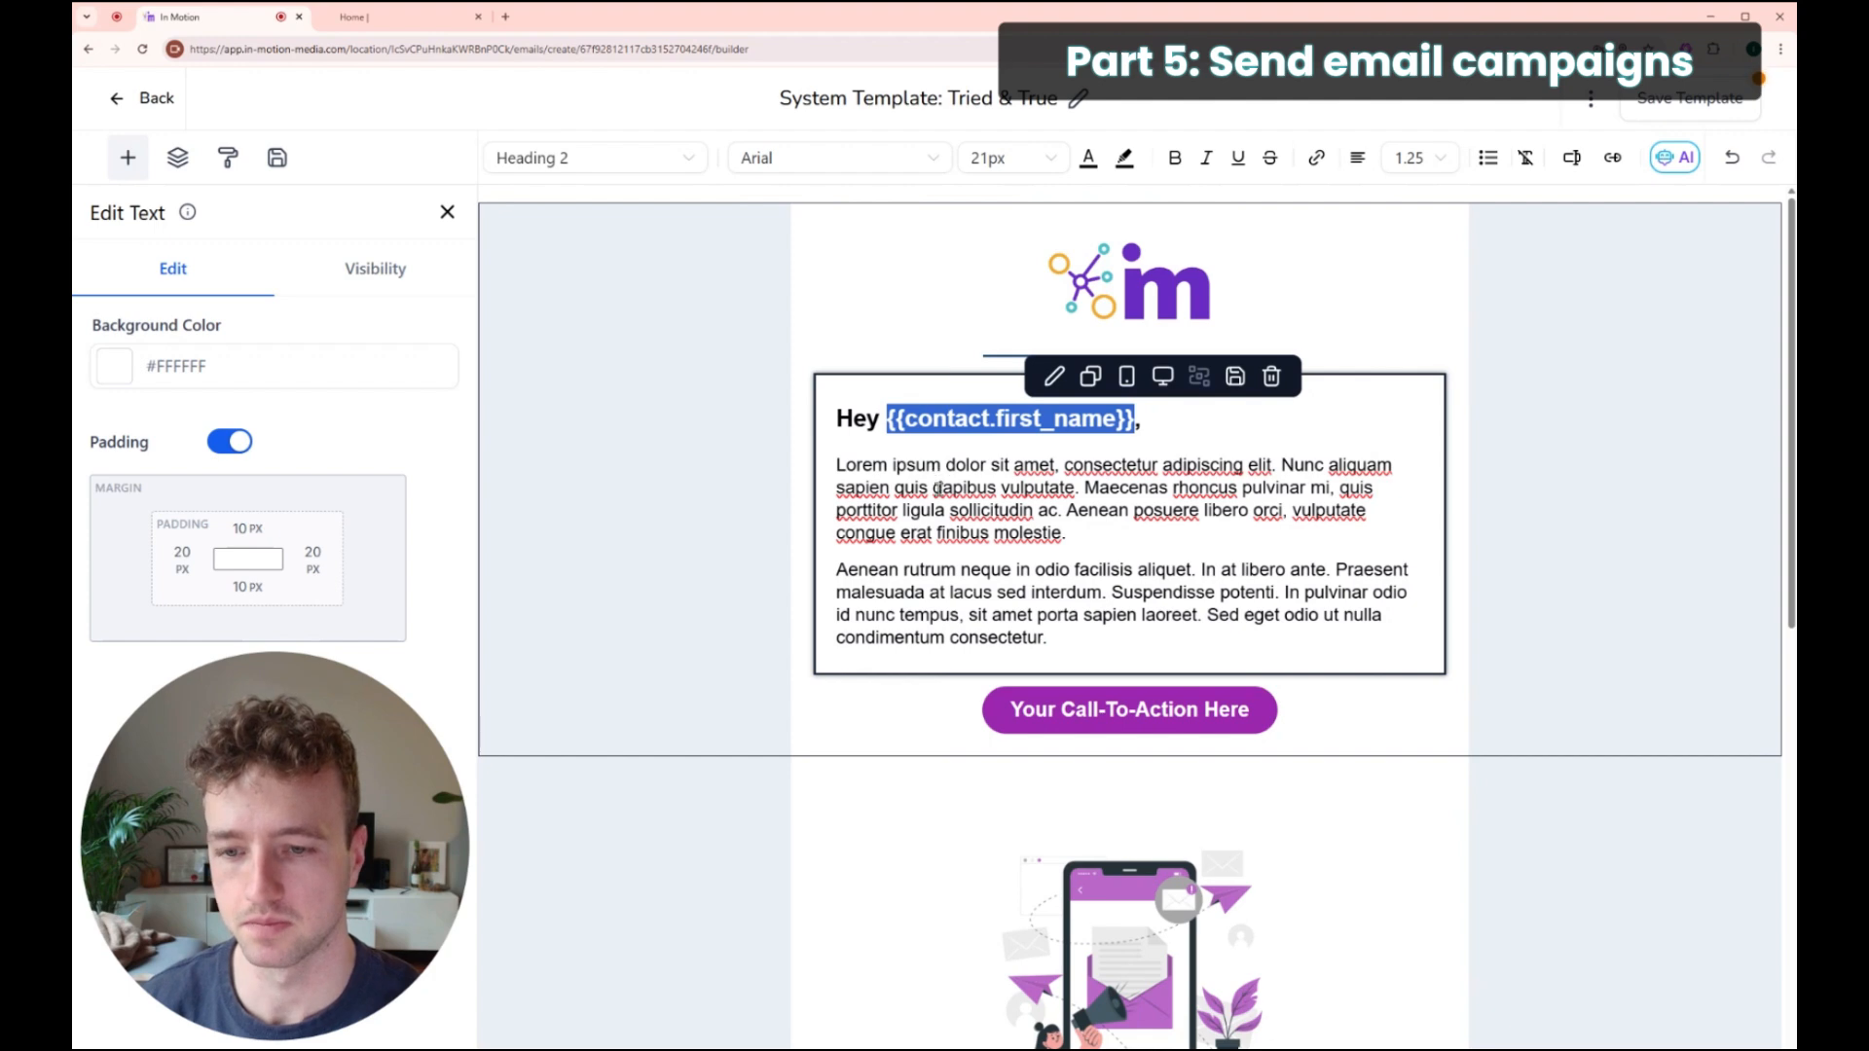
{"action": "left_click", "coordinate": [925, 464]}
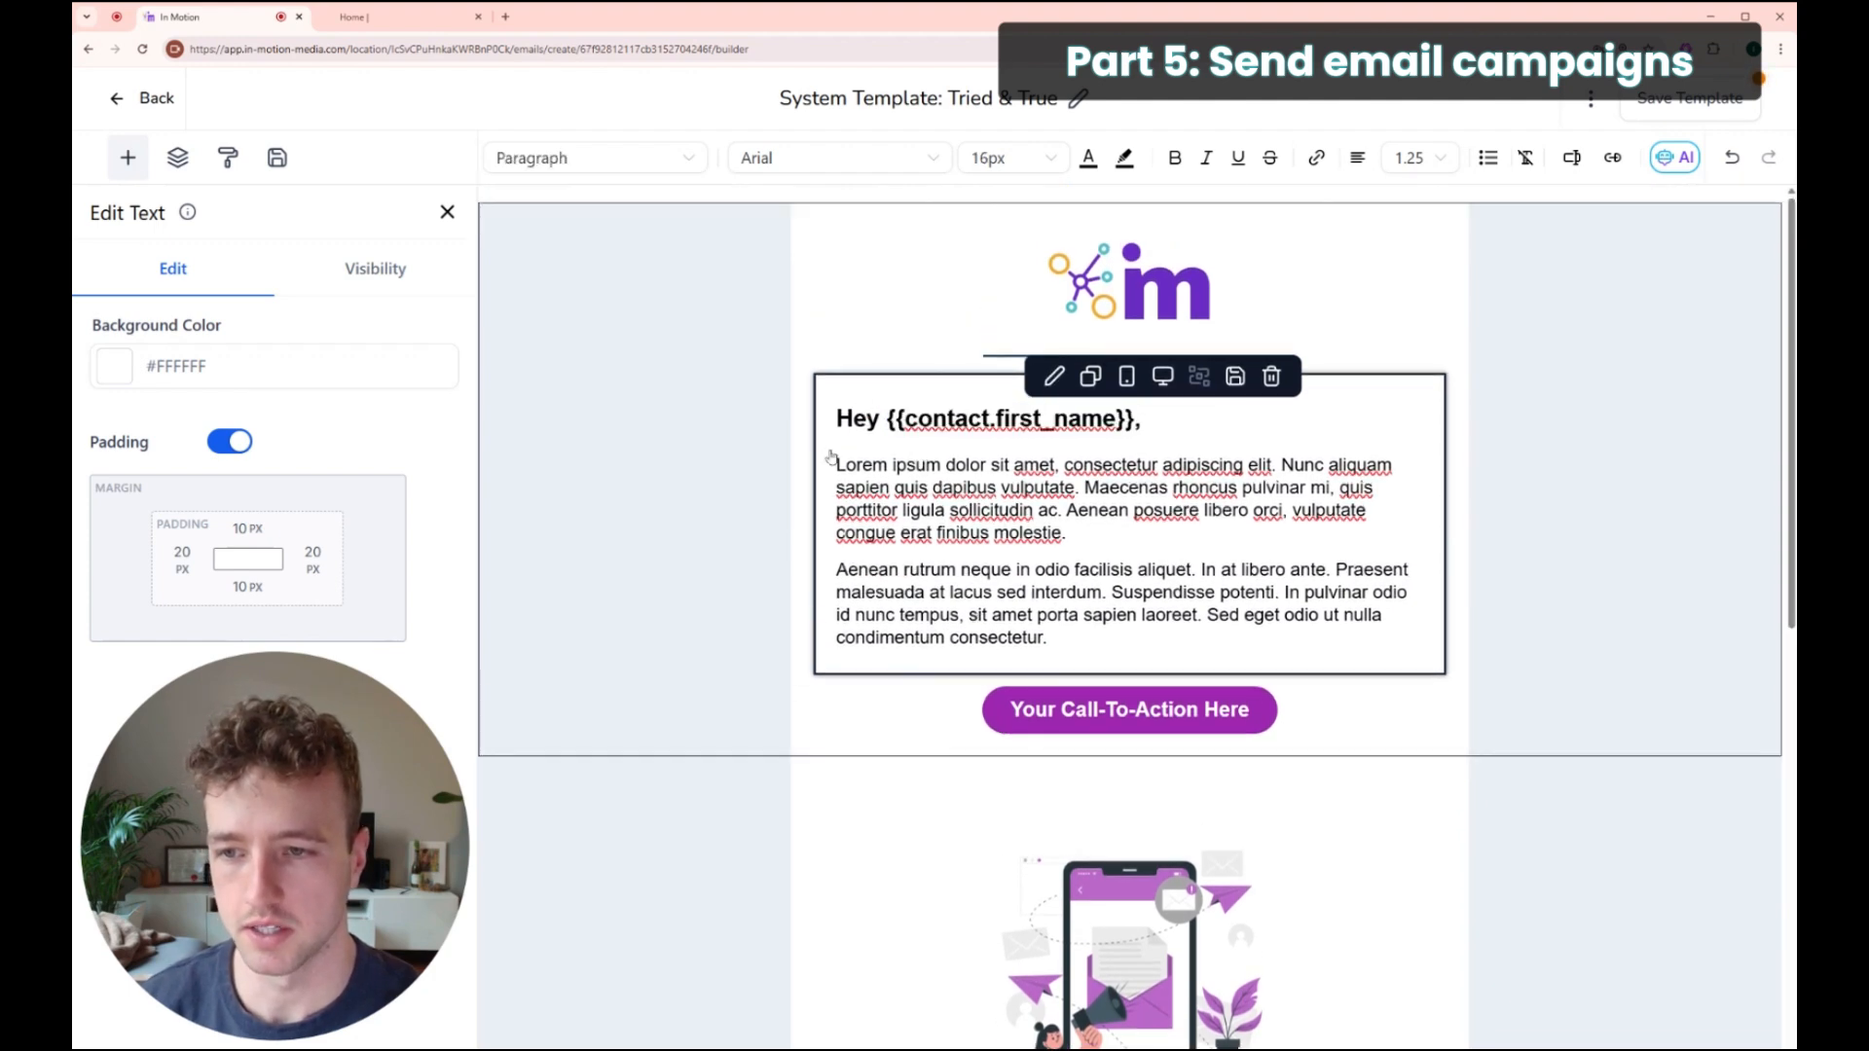
Step: Delete the first call-to-action button and the illustration below the text
{"action": "scroll", "coordinate": [1235, 665], "scroll_direction": "down", "scroll_amount": 2}
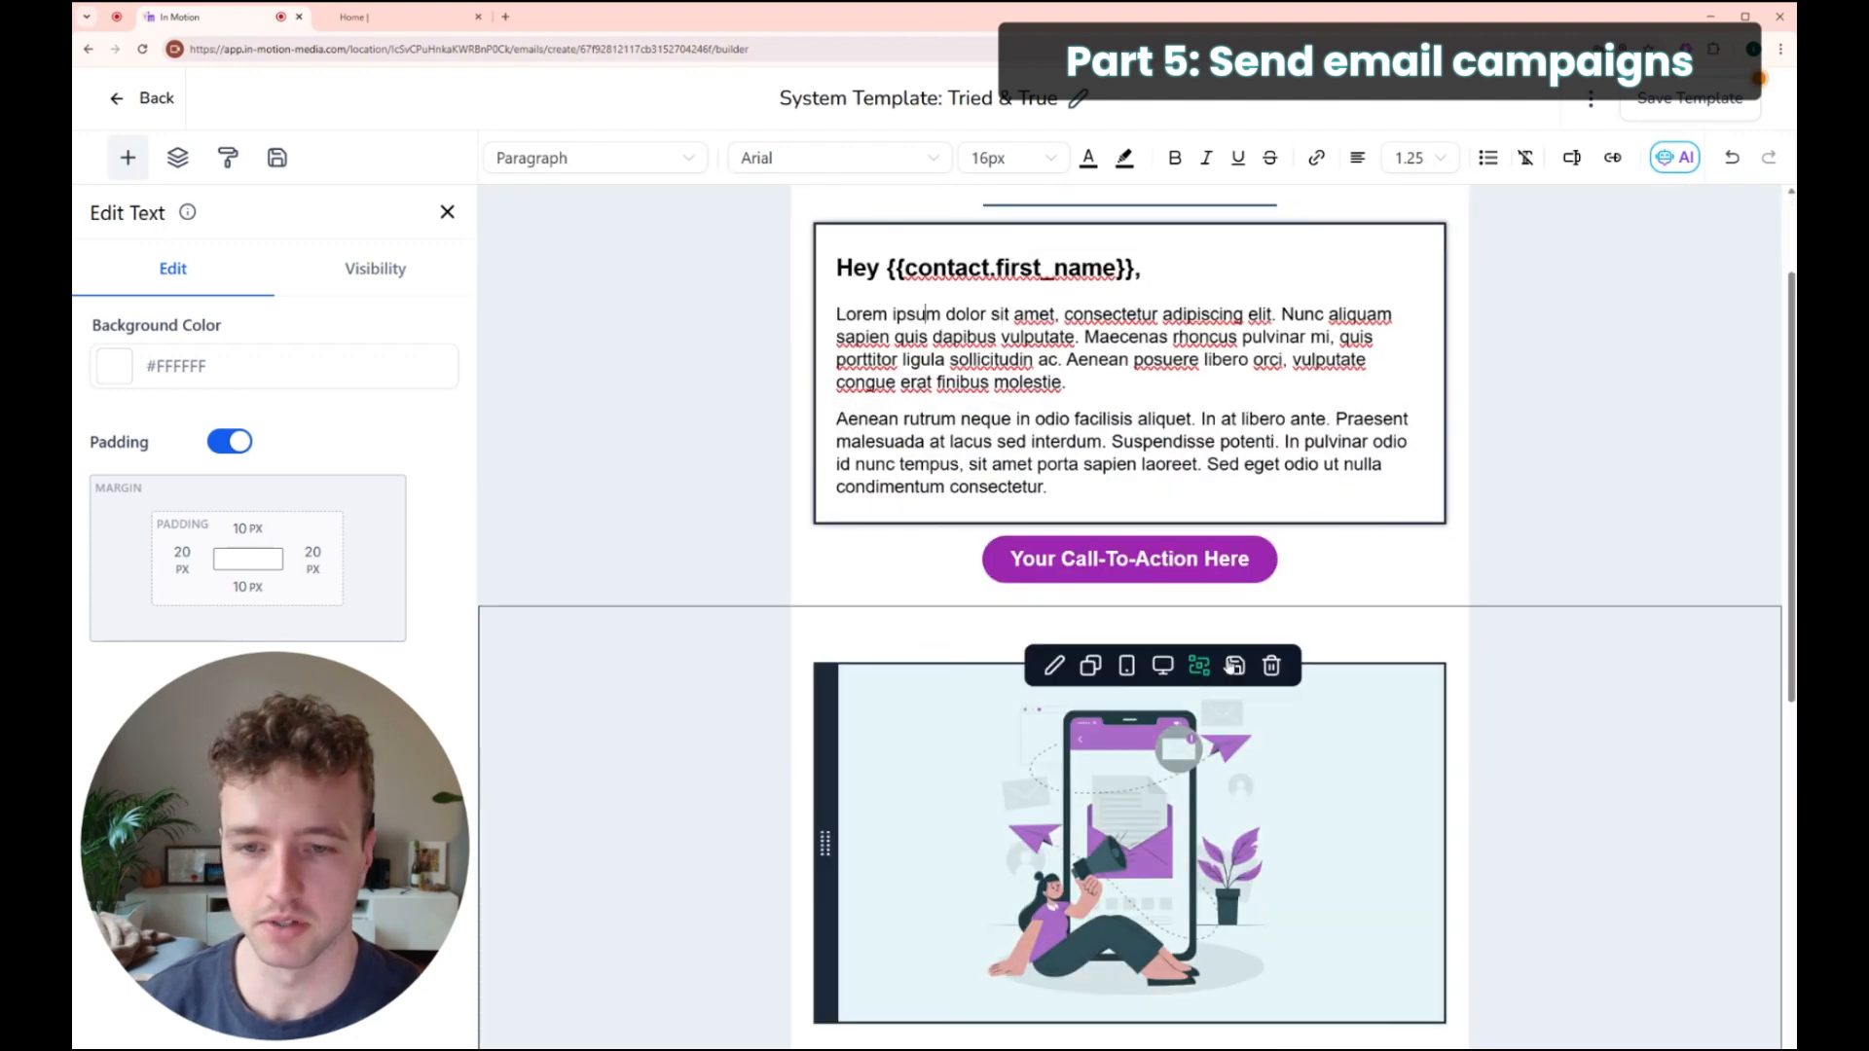
{"action": "left_click", "coordinate": [1272, 526]}
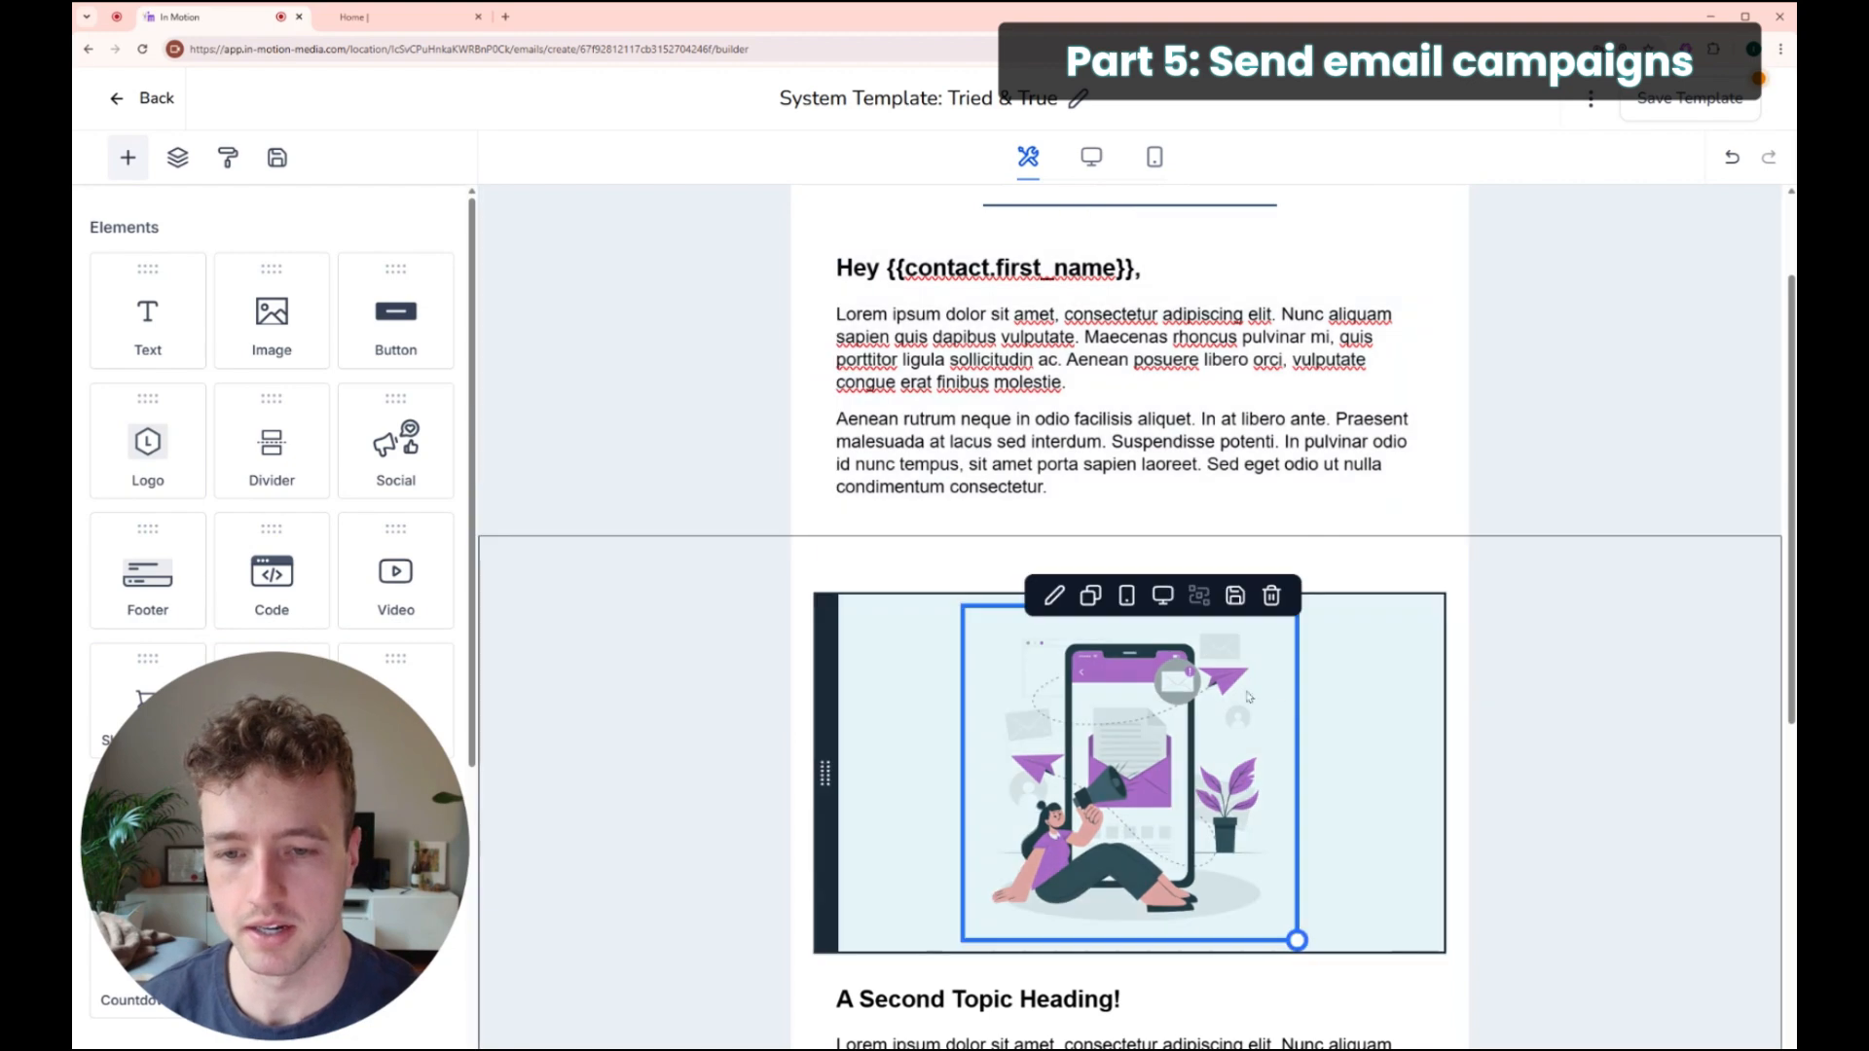
{"action": "left_click", "coordinate": [1271, 595]}
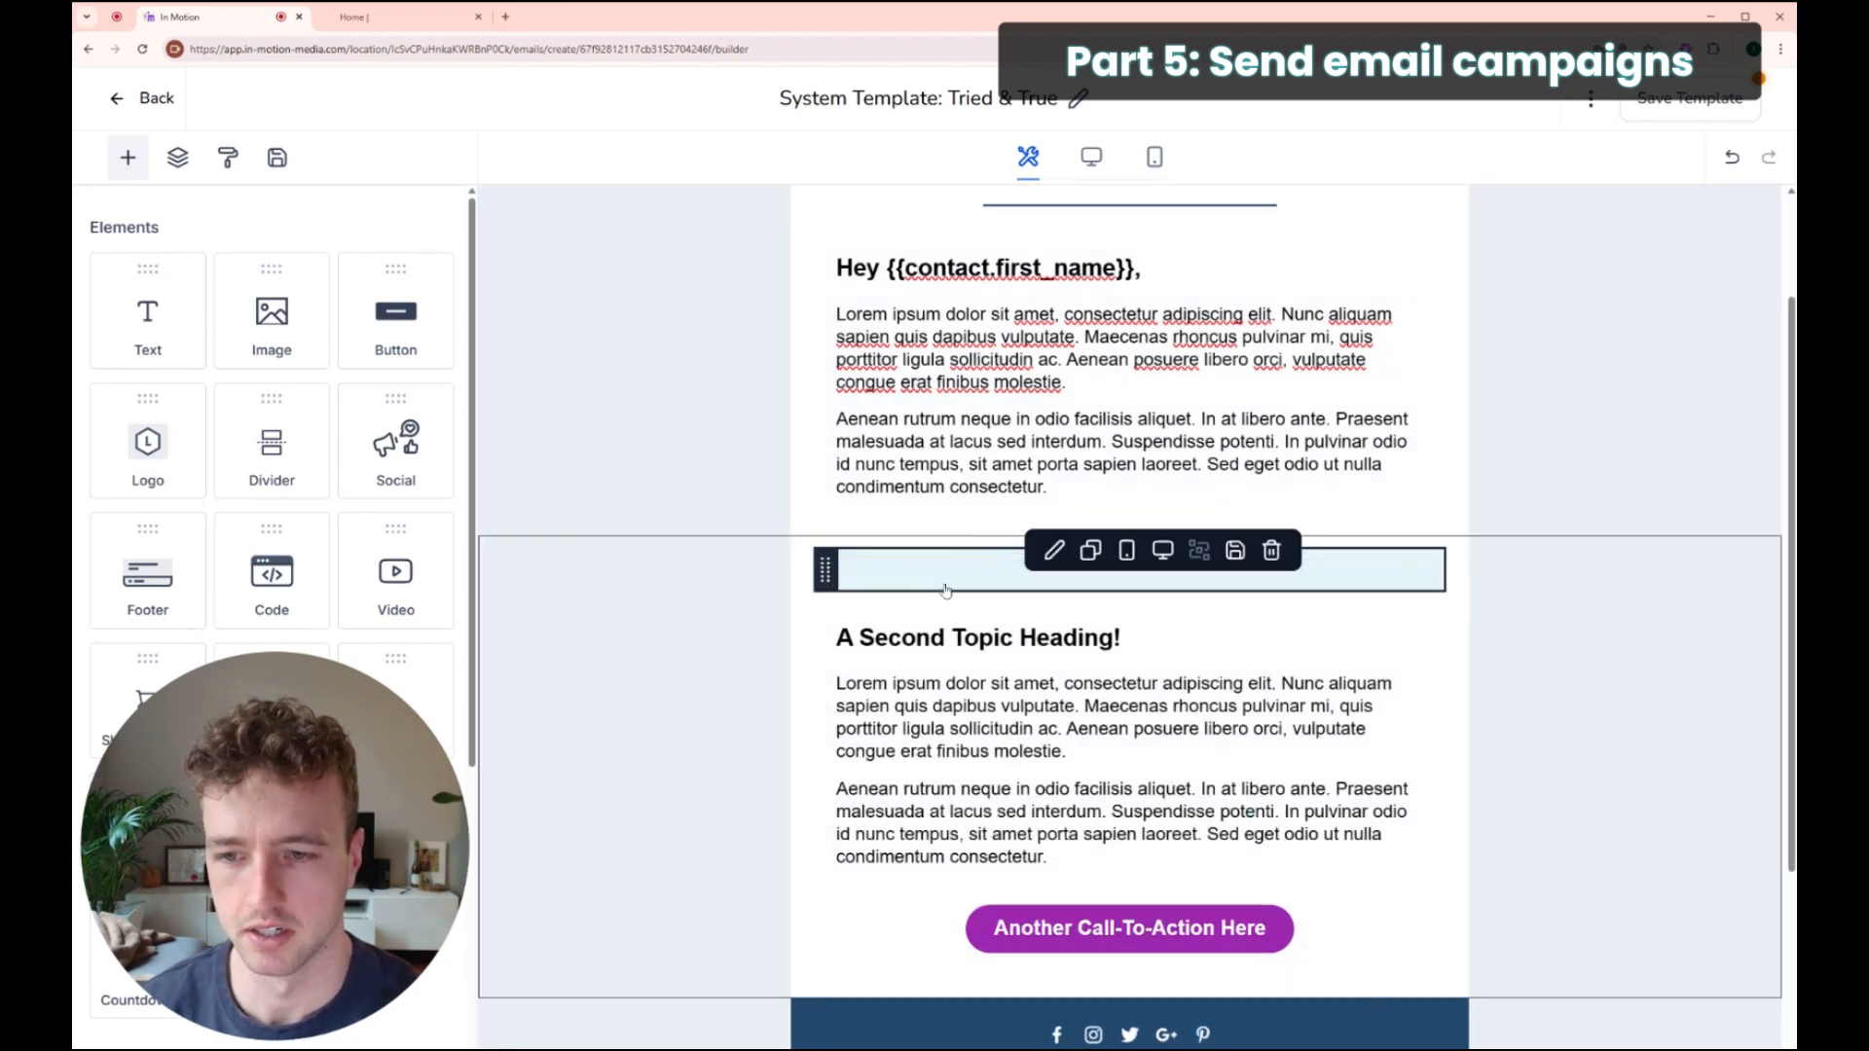
{"action": "left_click", "coordinate": [1271, 550]}
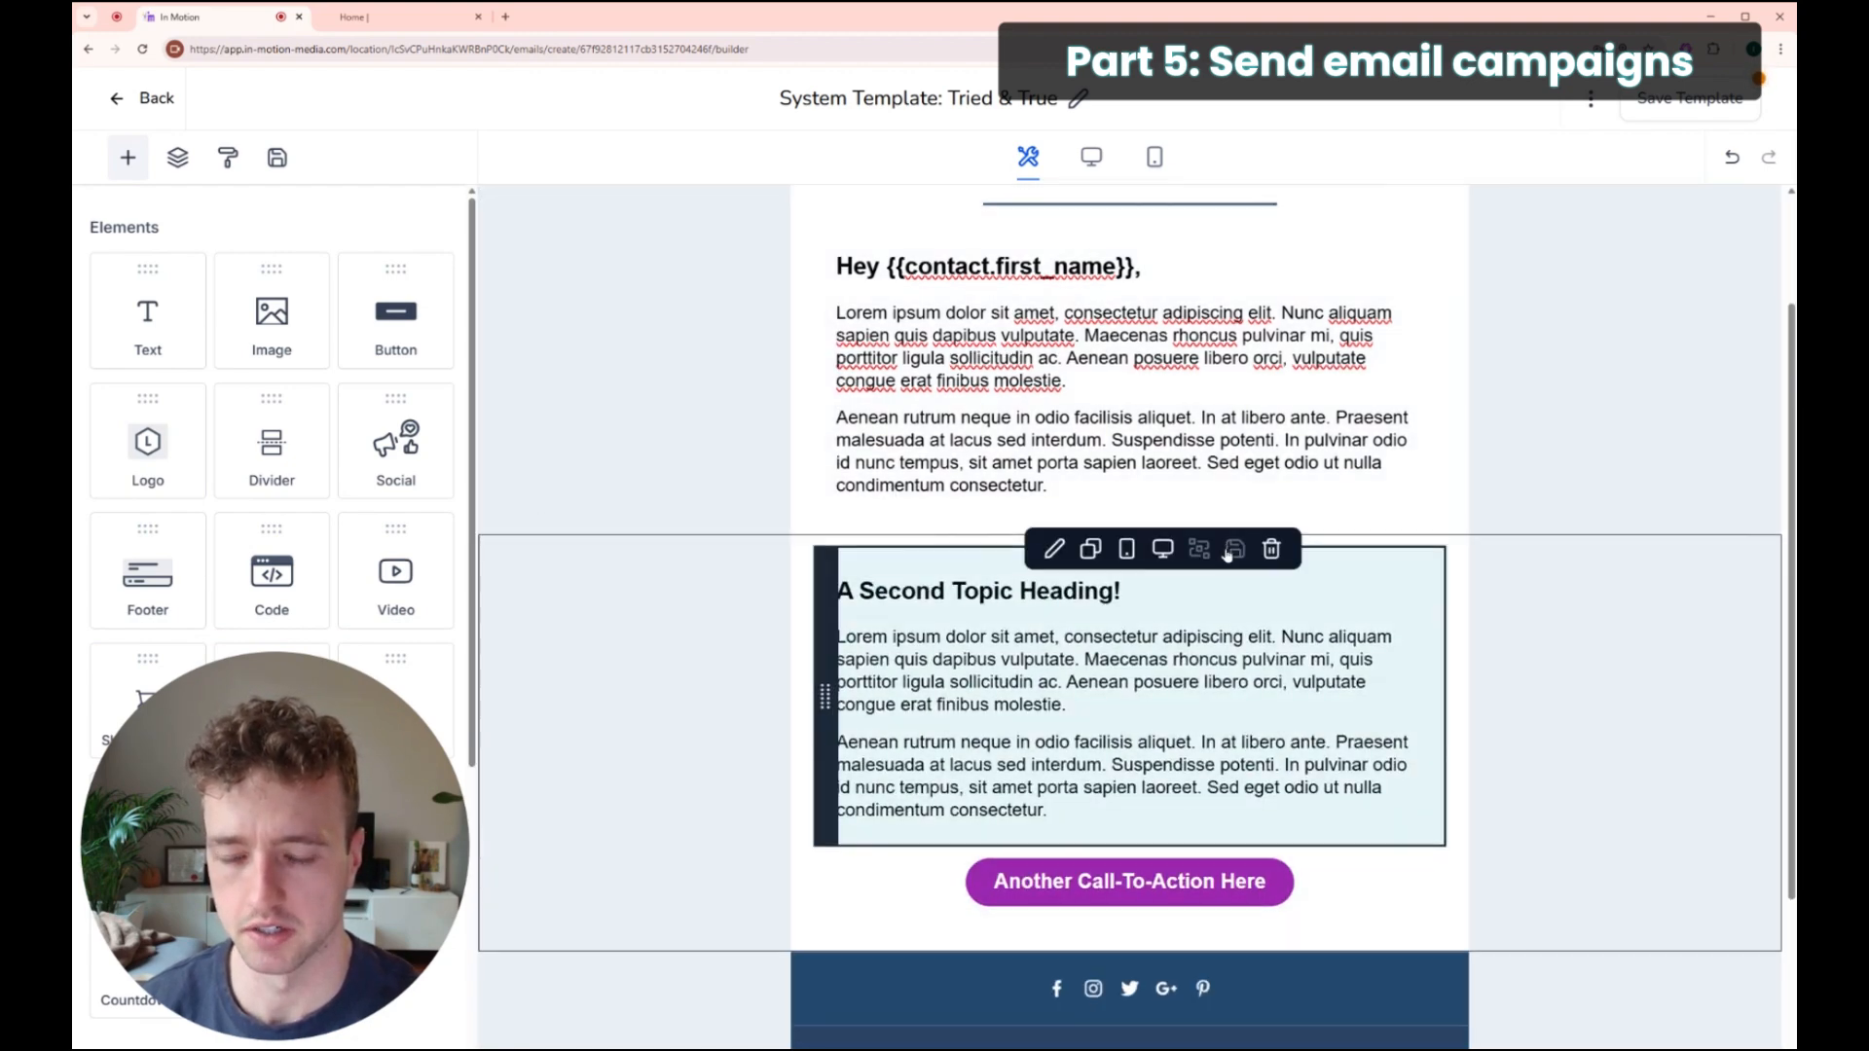
{"action": "scroll", "coordinate": [1229, 552], "scroll_direction": "down", "scroll_amount": 2}
{"action": "left_click", "coordinate": [1241, 690]}
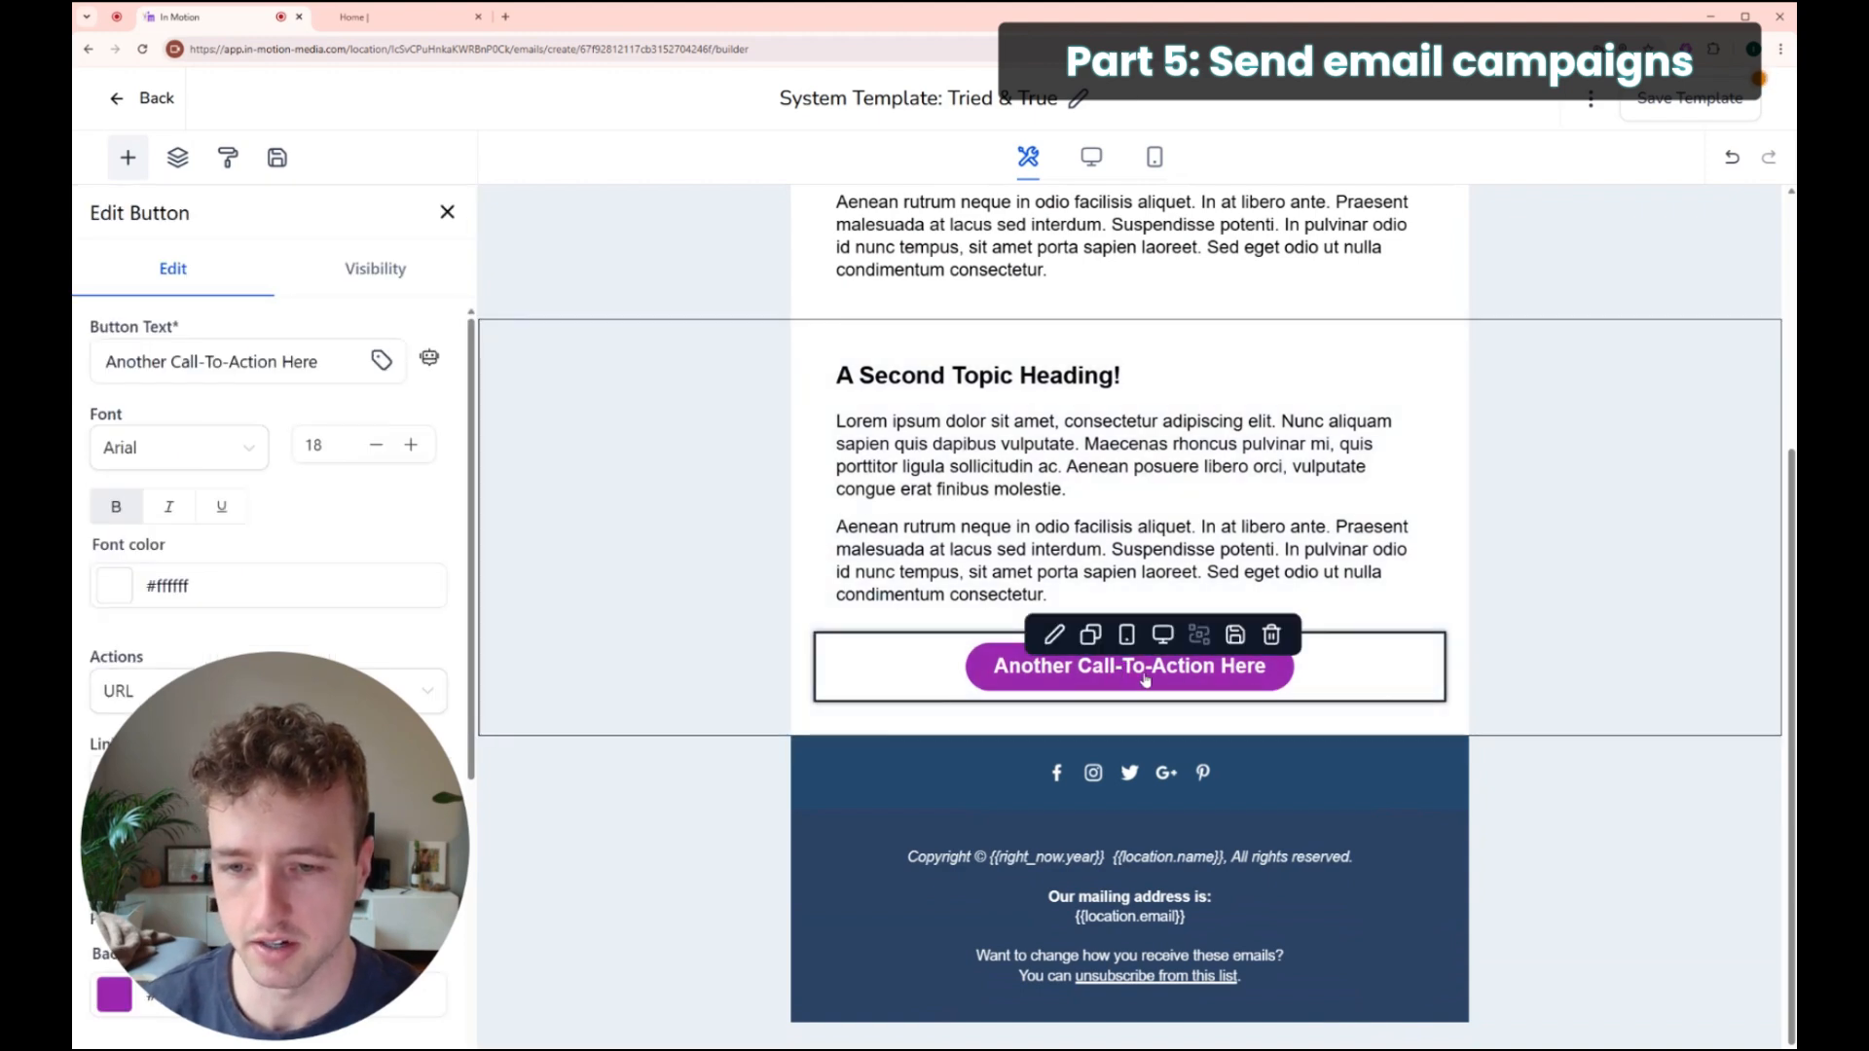
{"action": "left_click", "coordinate": [681, 715]}
{"action": "left_click_drag", "start_coordinate": [333, 808], "coordinate": [1653, 800]}
{"action": "left_click", "coordinate": [1130, 670]}
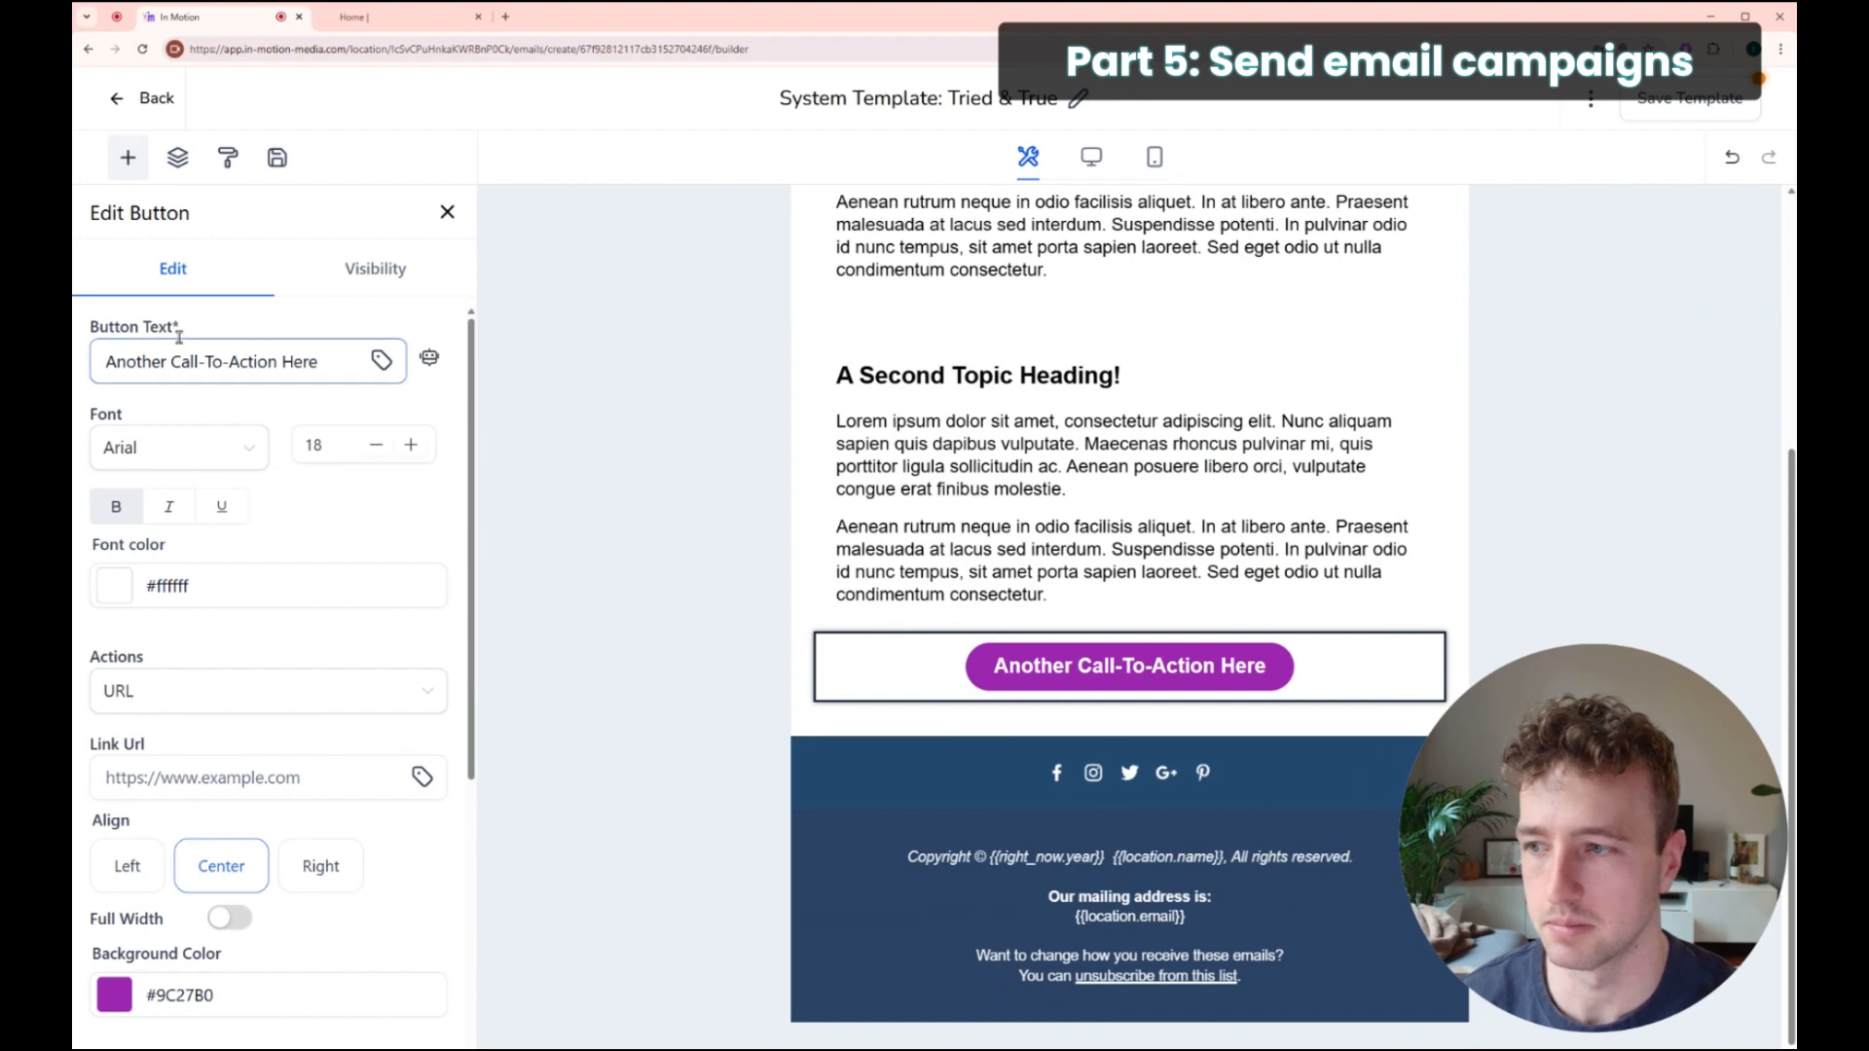
{"action": "left_click", "coordinate": [267, 775]}
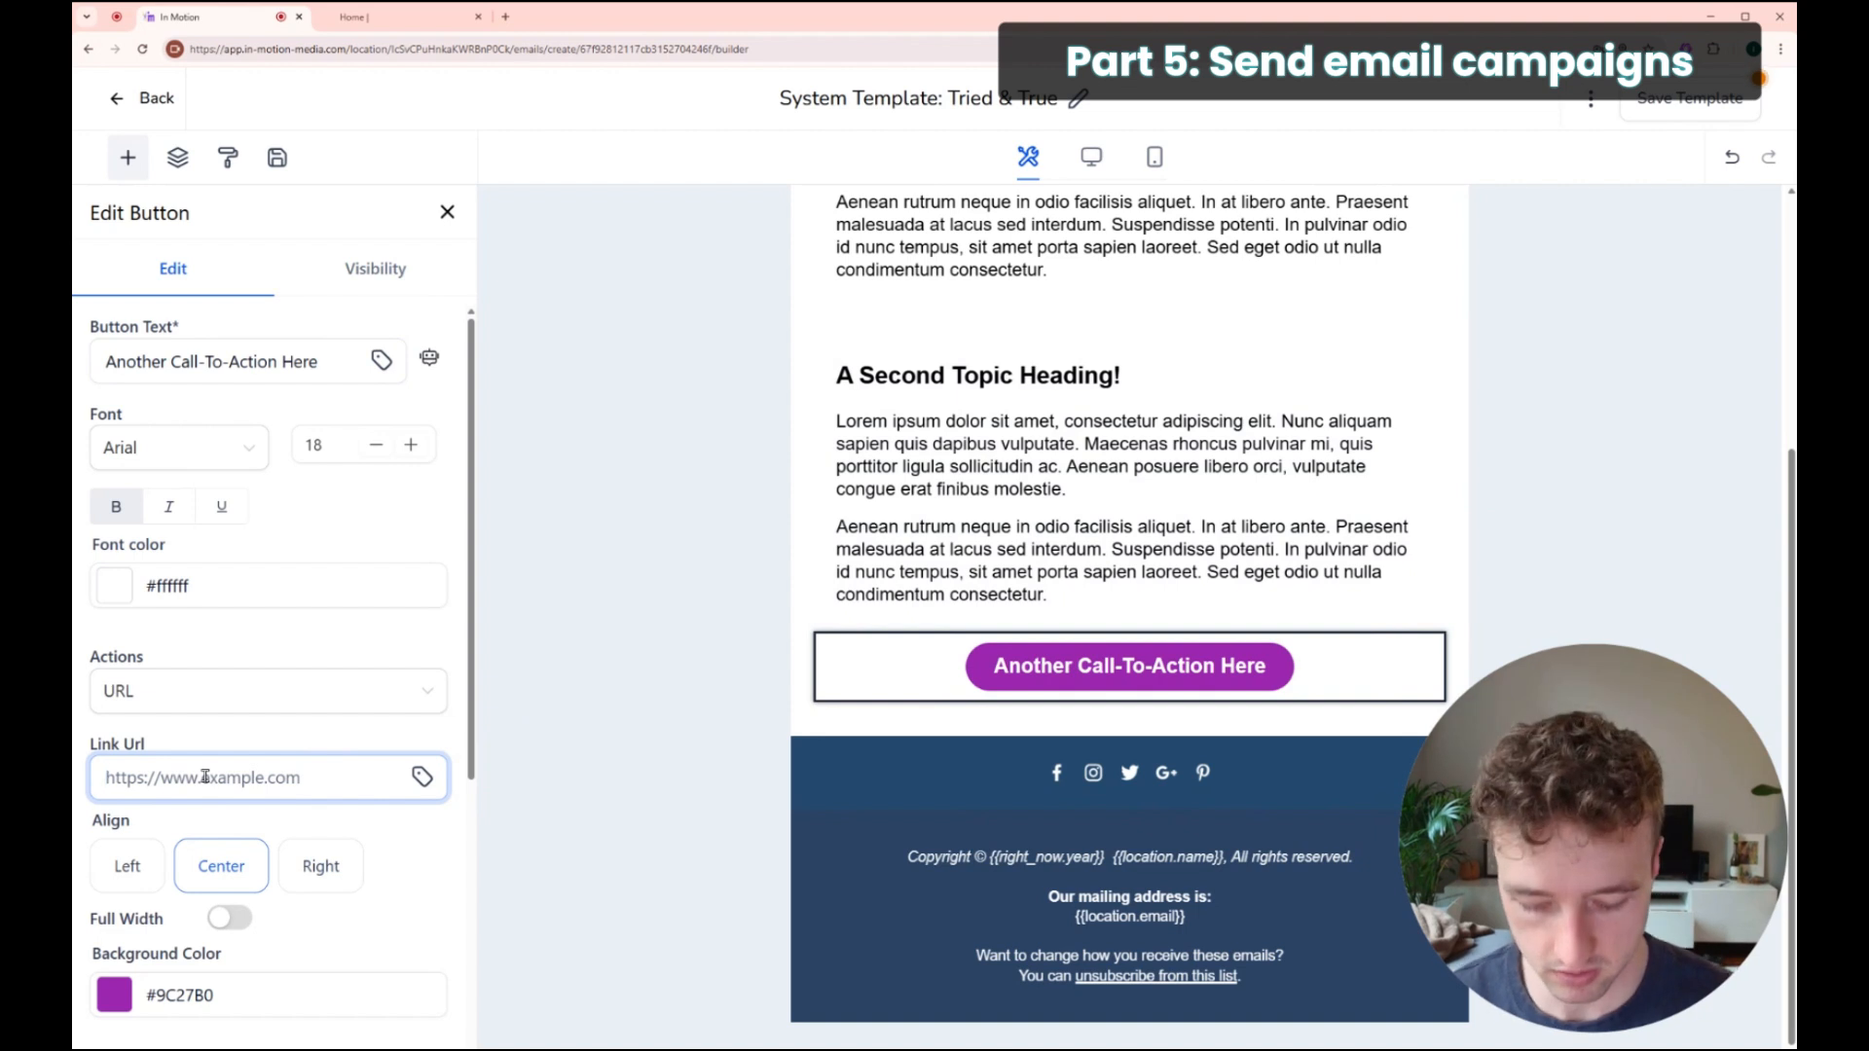
{"action": "type", "text": "https:/"}
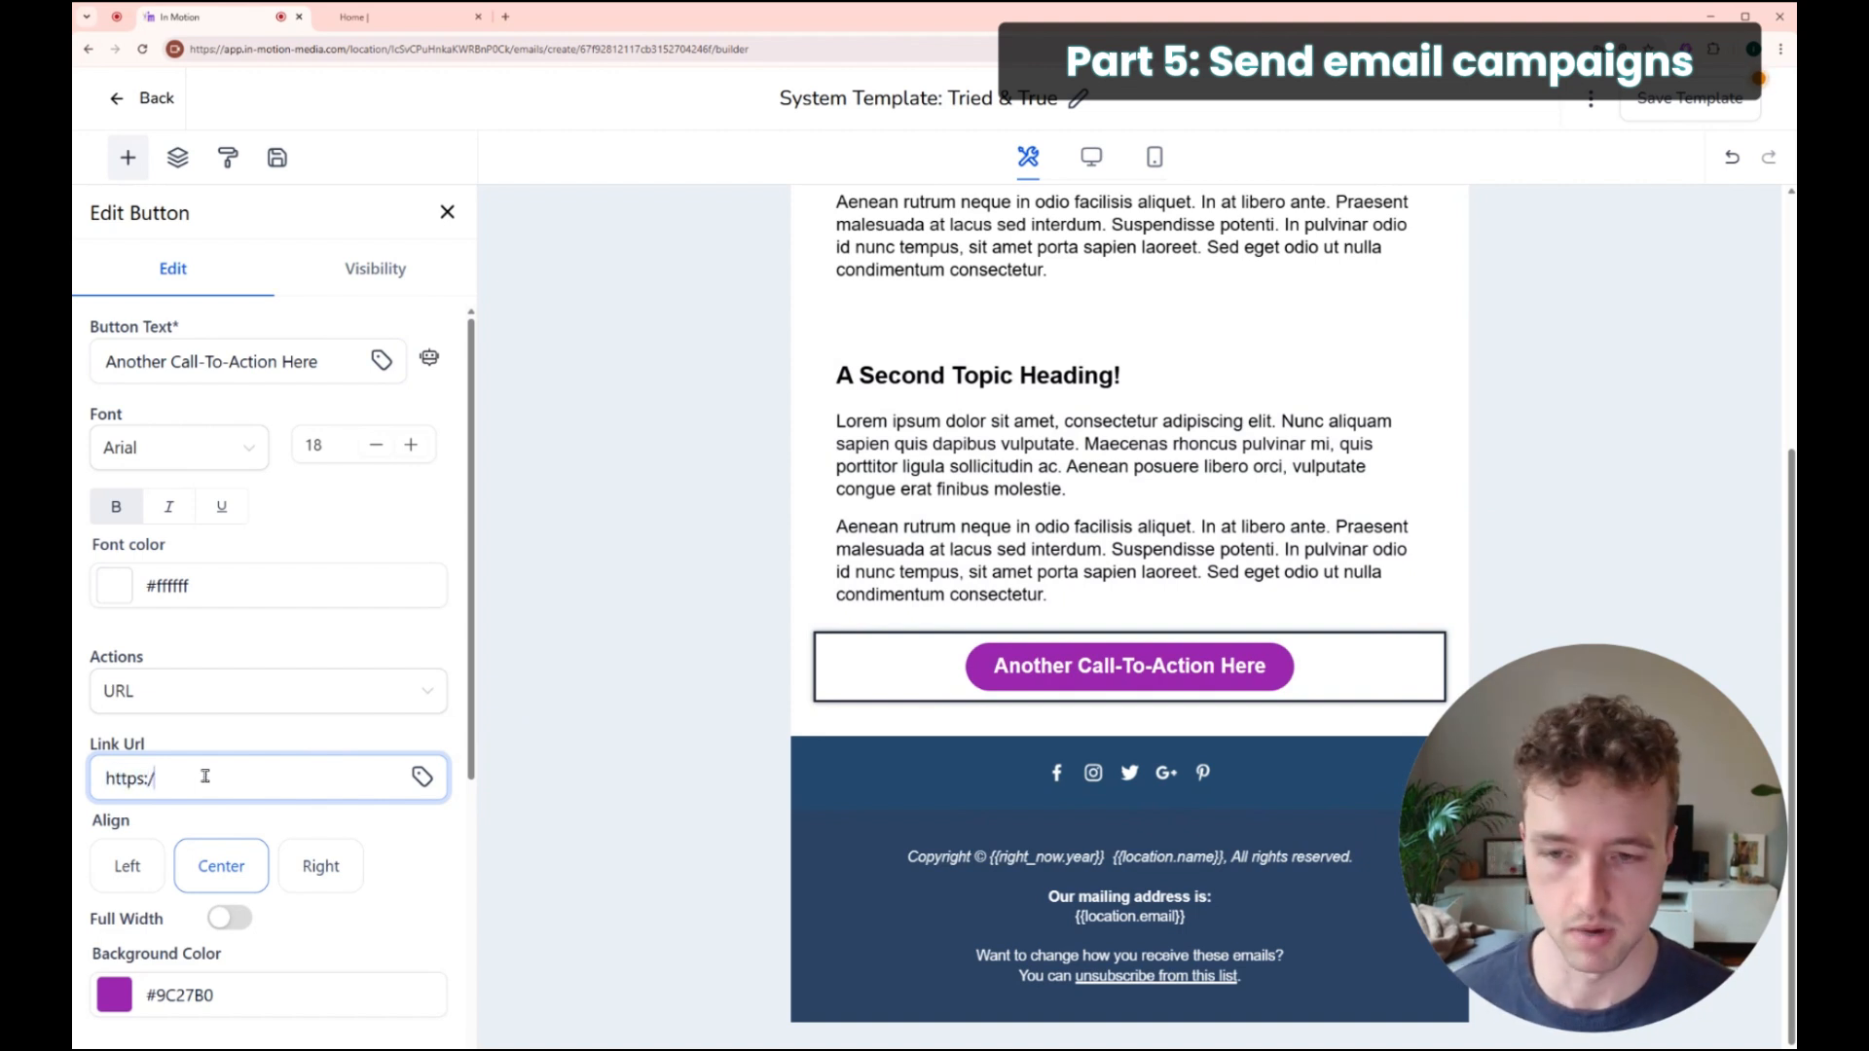
{"action": "type", "text": "/go."}
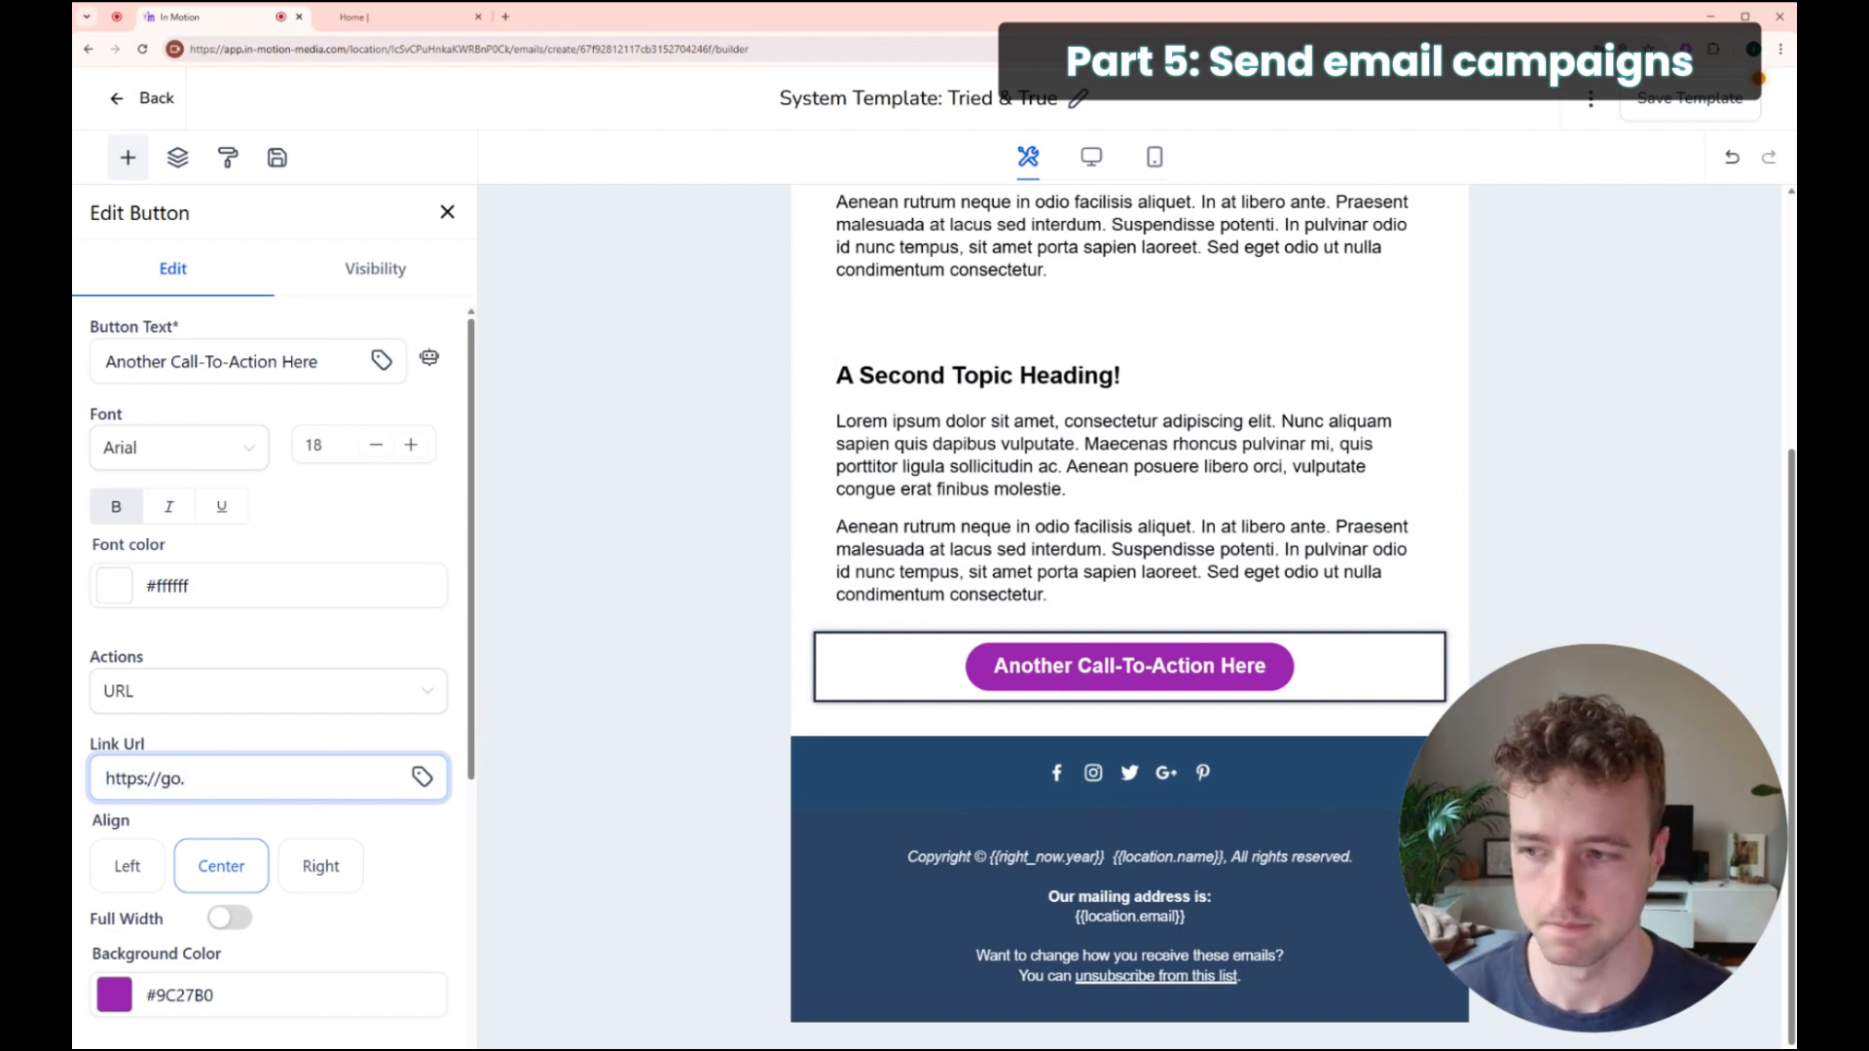
{"action": "type", "text": "in-motion-media"}
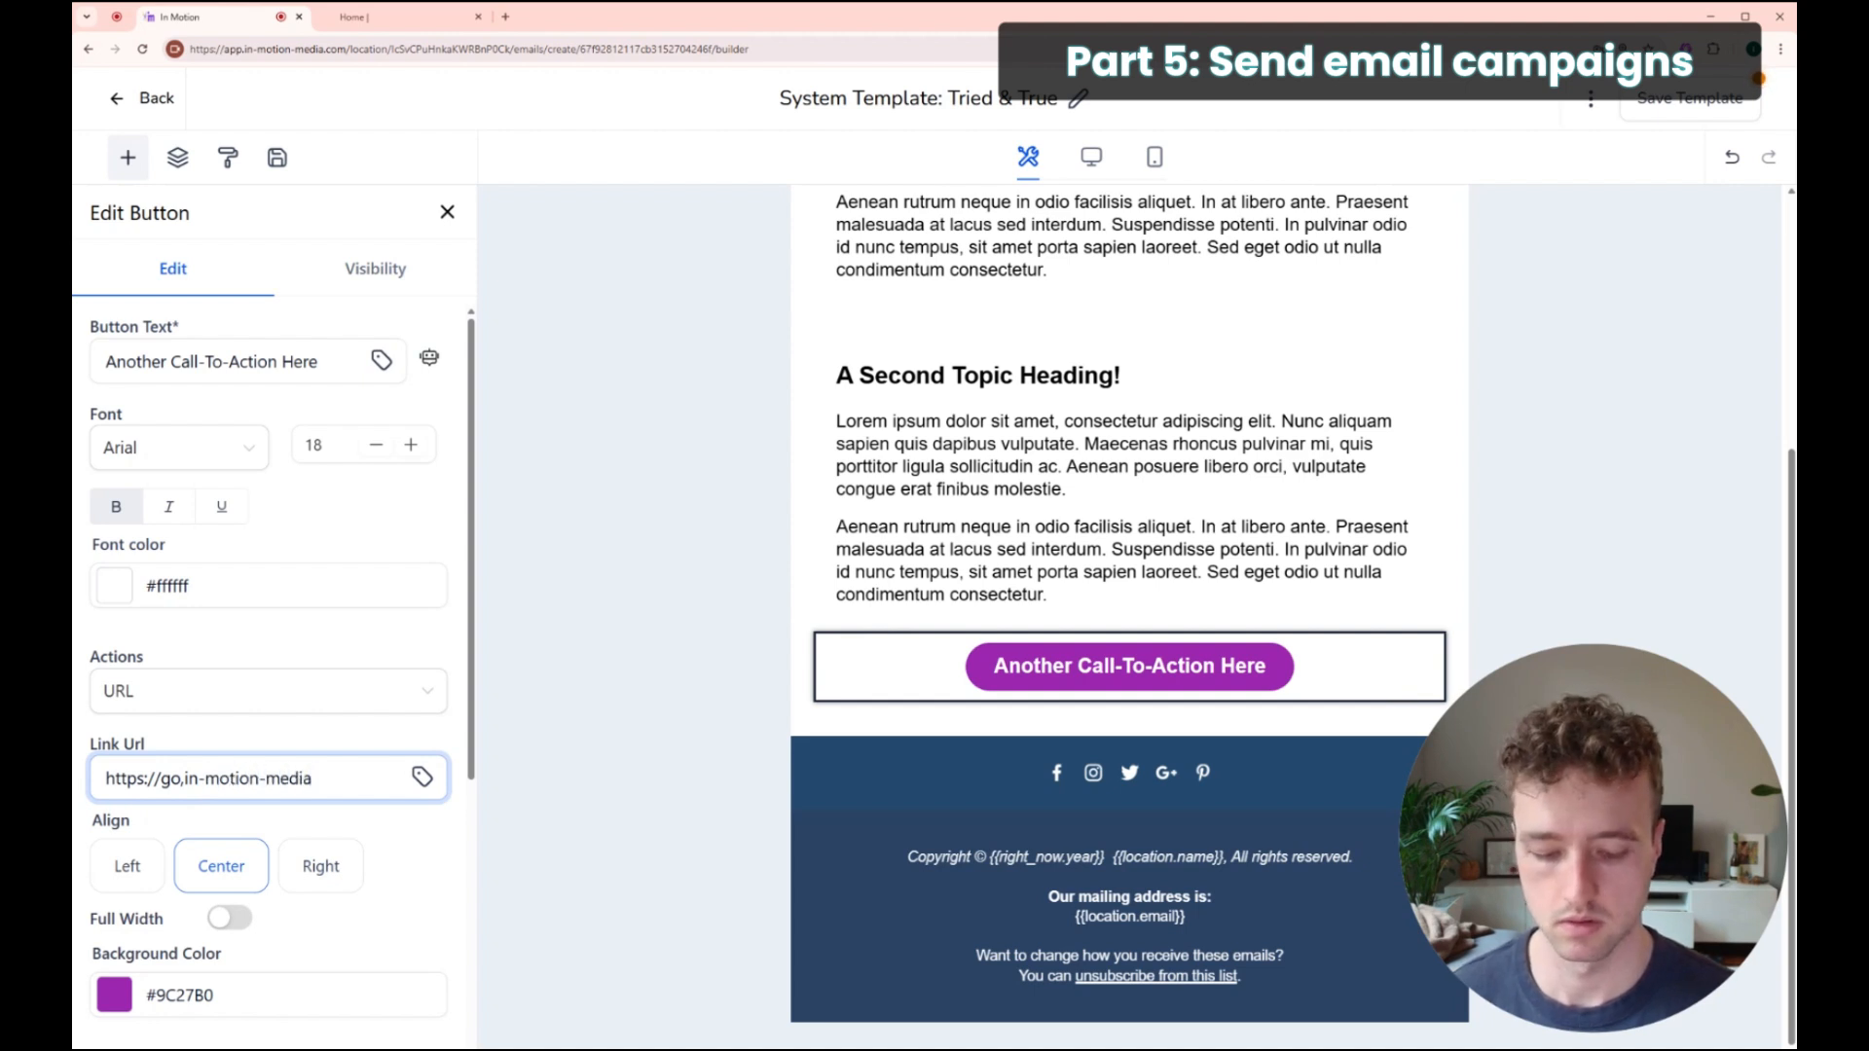
{"action": "type", "text": ".com"}
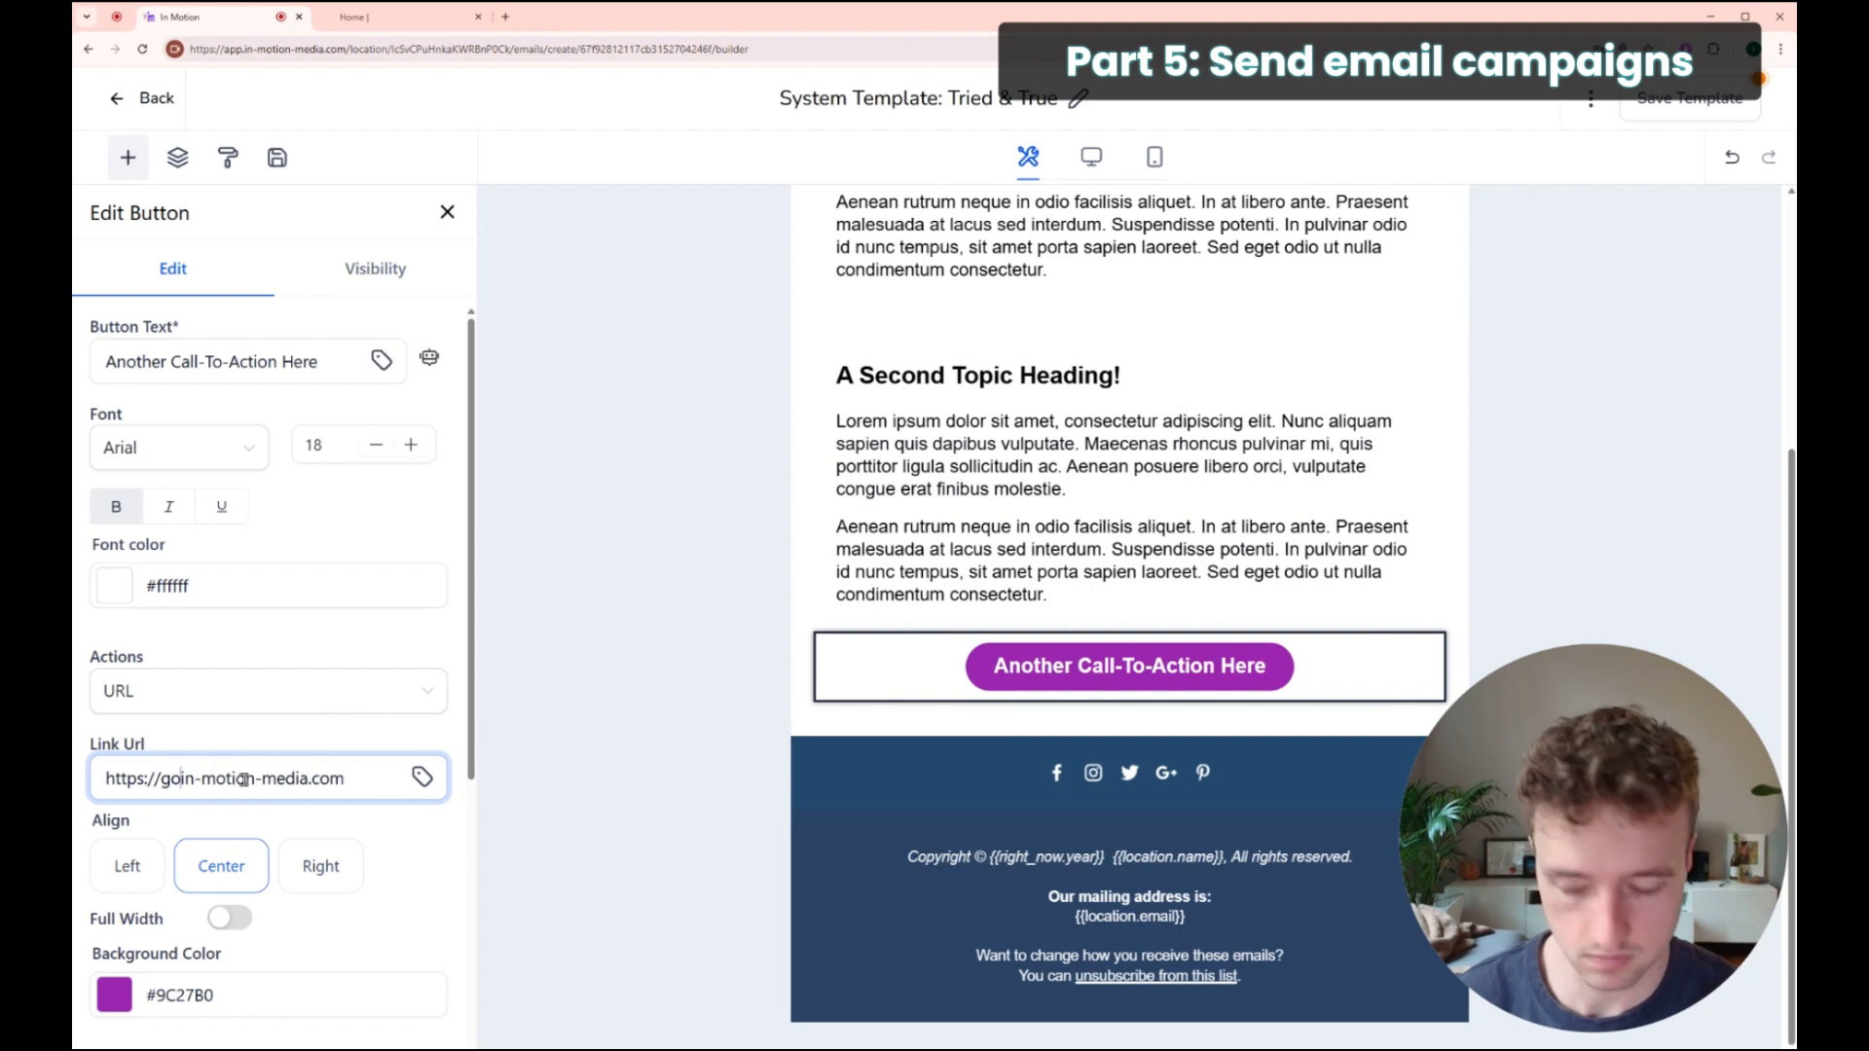
{"action": "left_click", "coordinate": [289, 746]}
{"action": "left_click", "coordinate": [350, 777]}
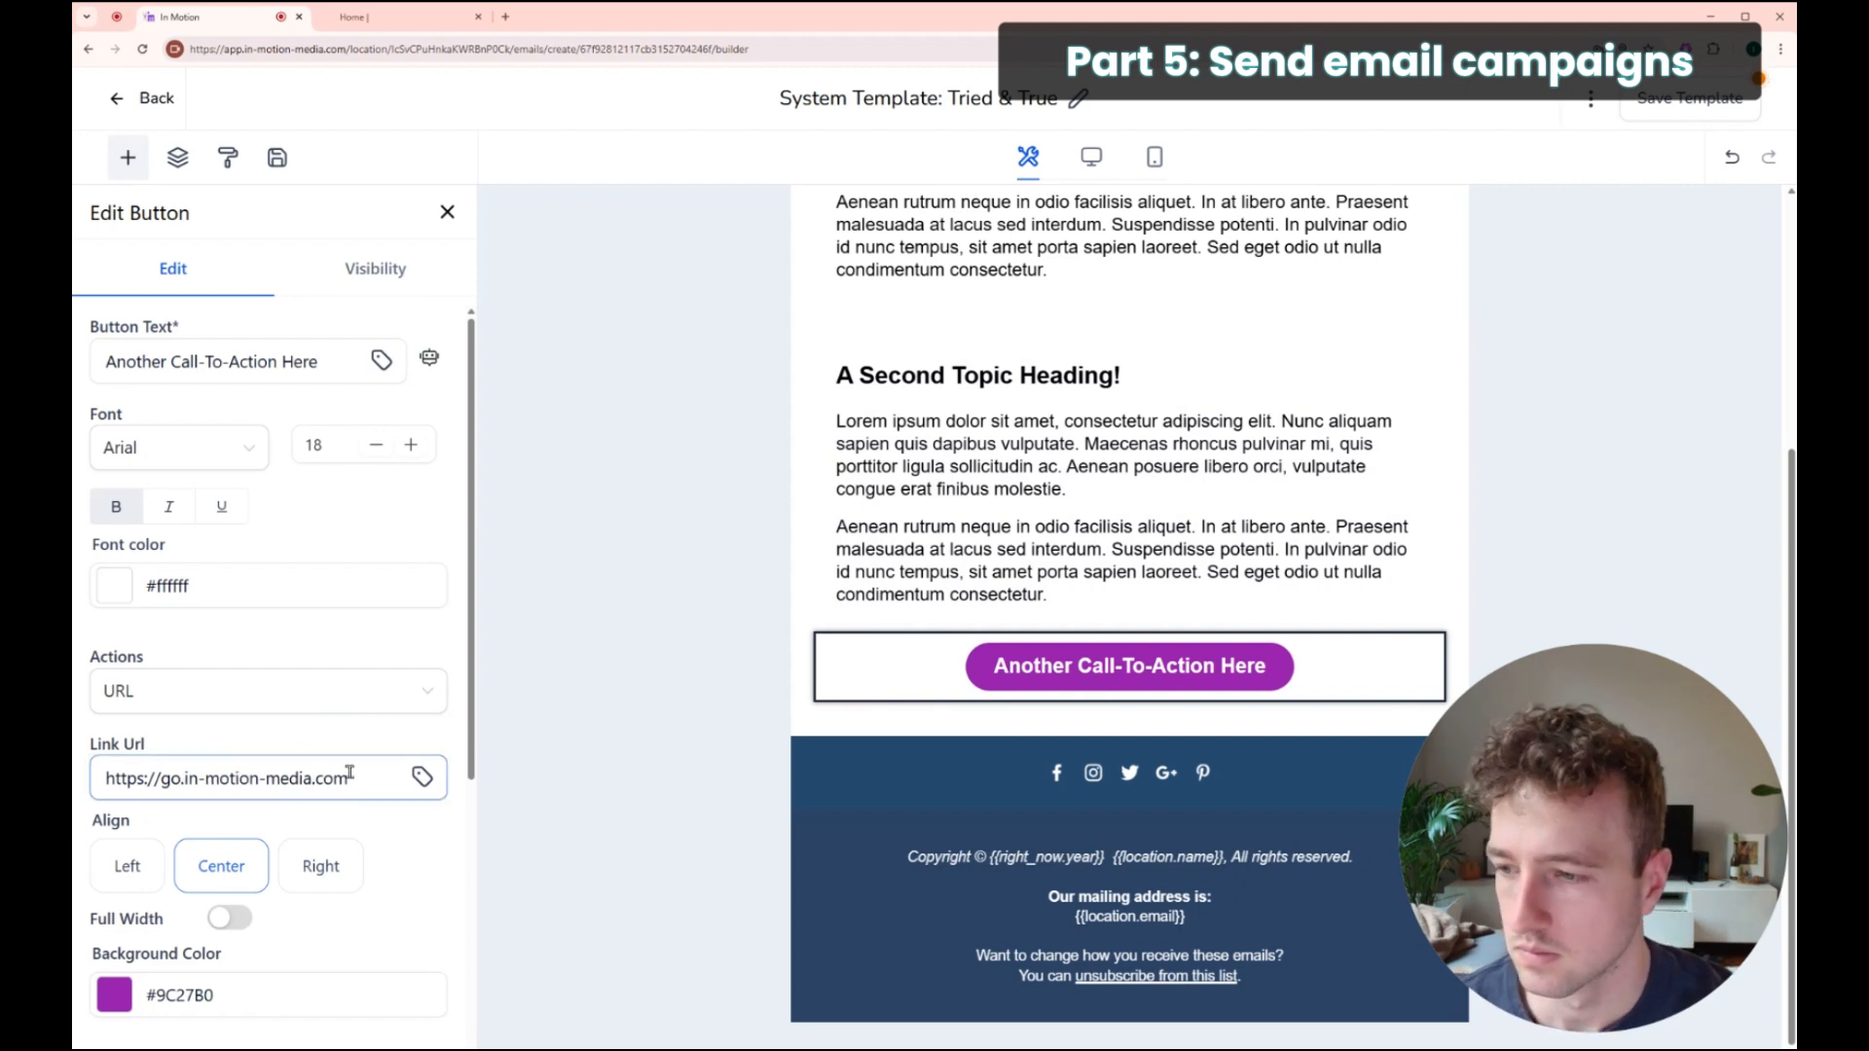
{"action": "left_click_drag", "start_coordinate": [350, 777], "coordinate": [81, 749]}
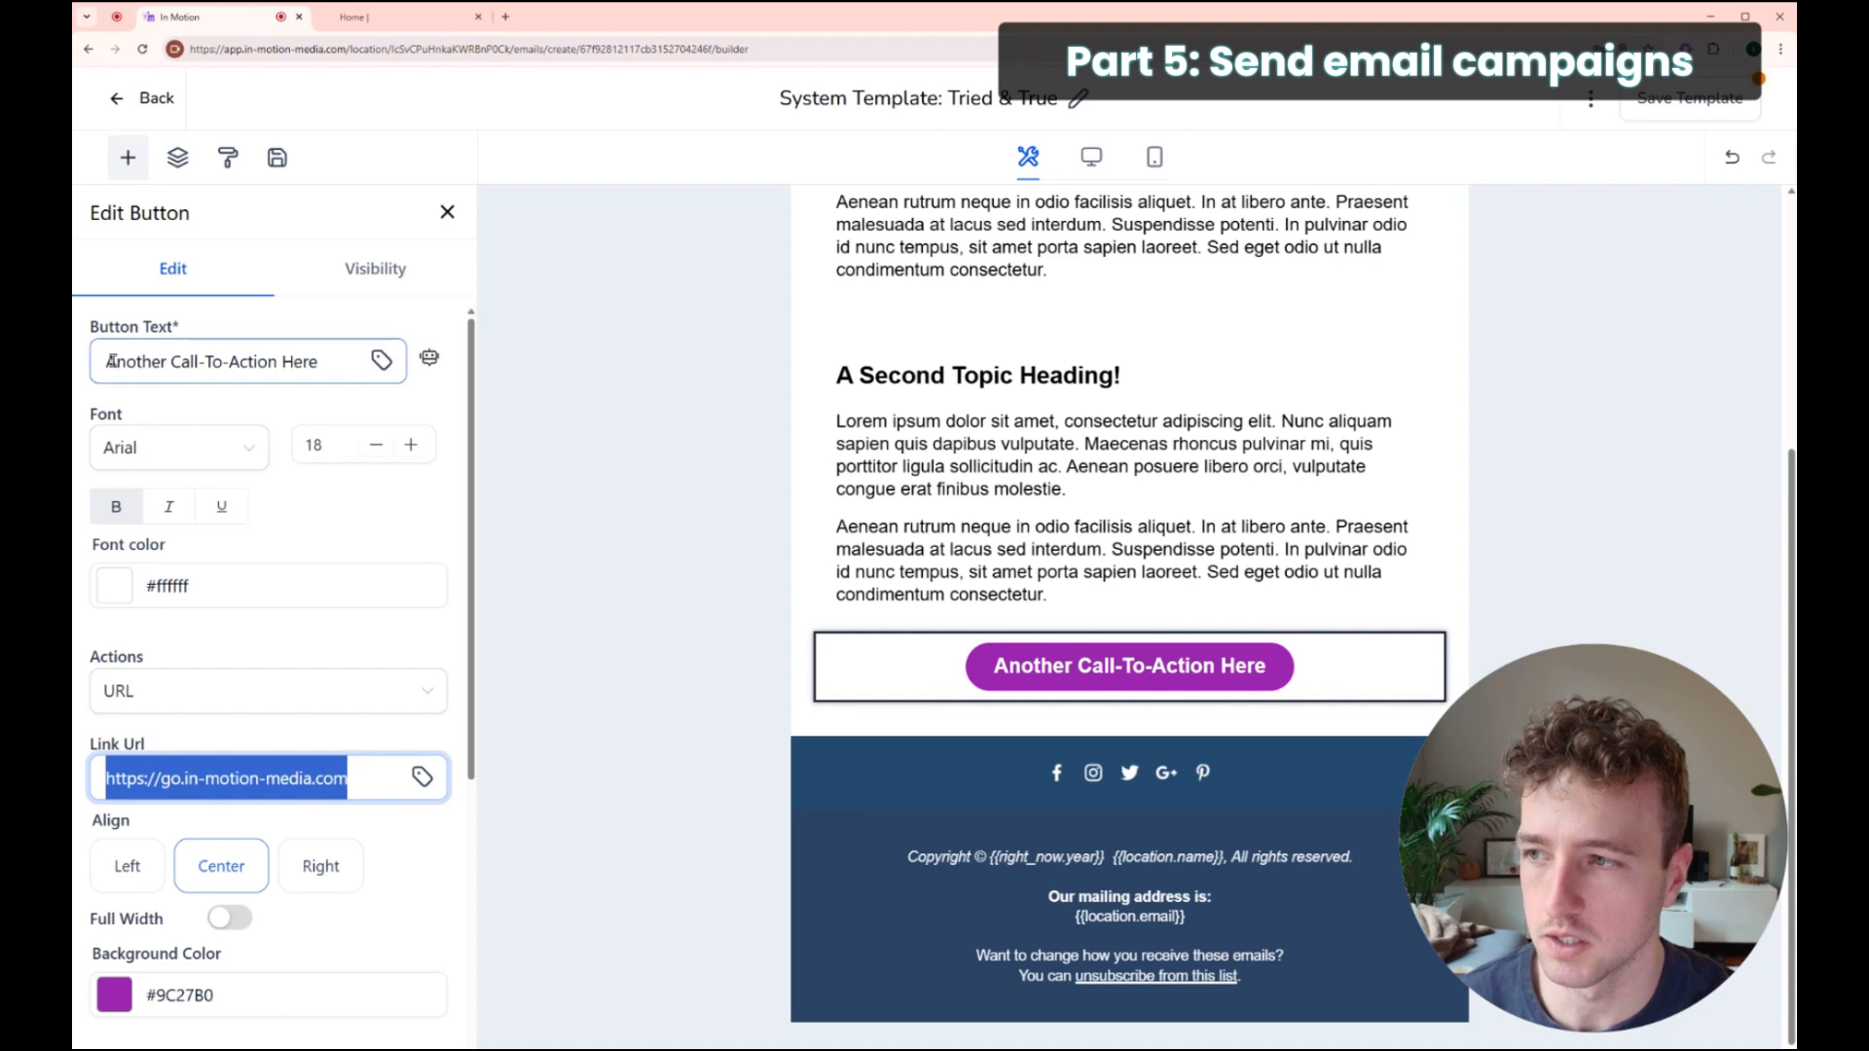
Step: Relabel the button 'Book a Call' and make it full width
{"action": "left_click_drag", "start_coordinate": [110, 365], "coordinate": [363, 366]}
{"action": "type", "text": "Book a Call"}
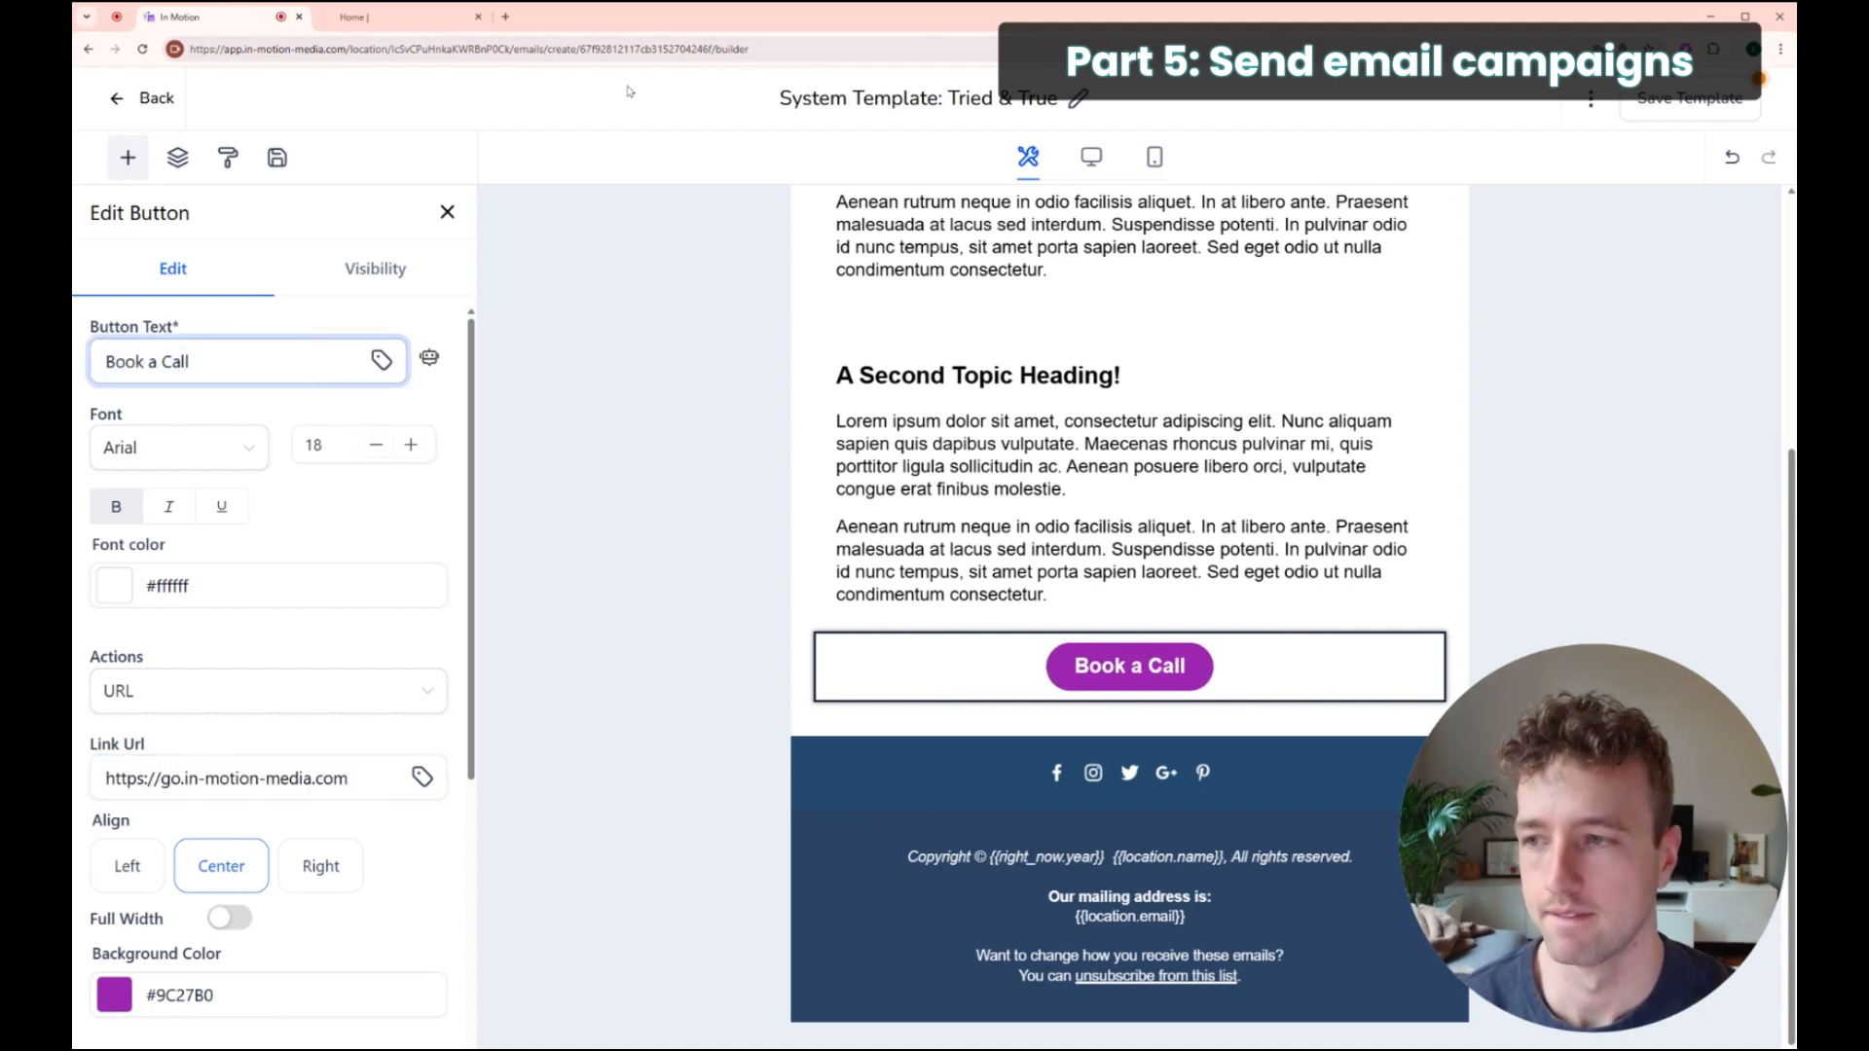
{"action": "scroll", "coordinate": [195, 681], "scroll_direction": "down", "scroll_amount": 2}
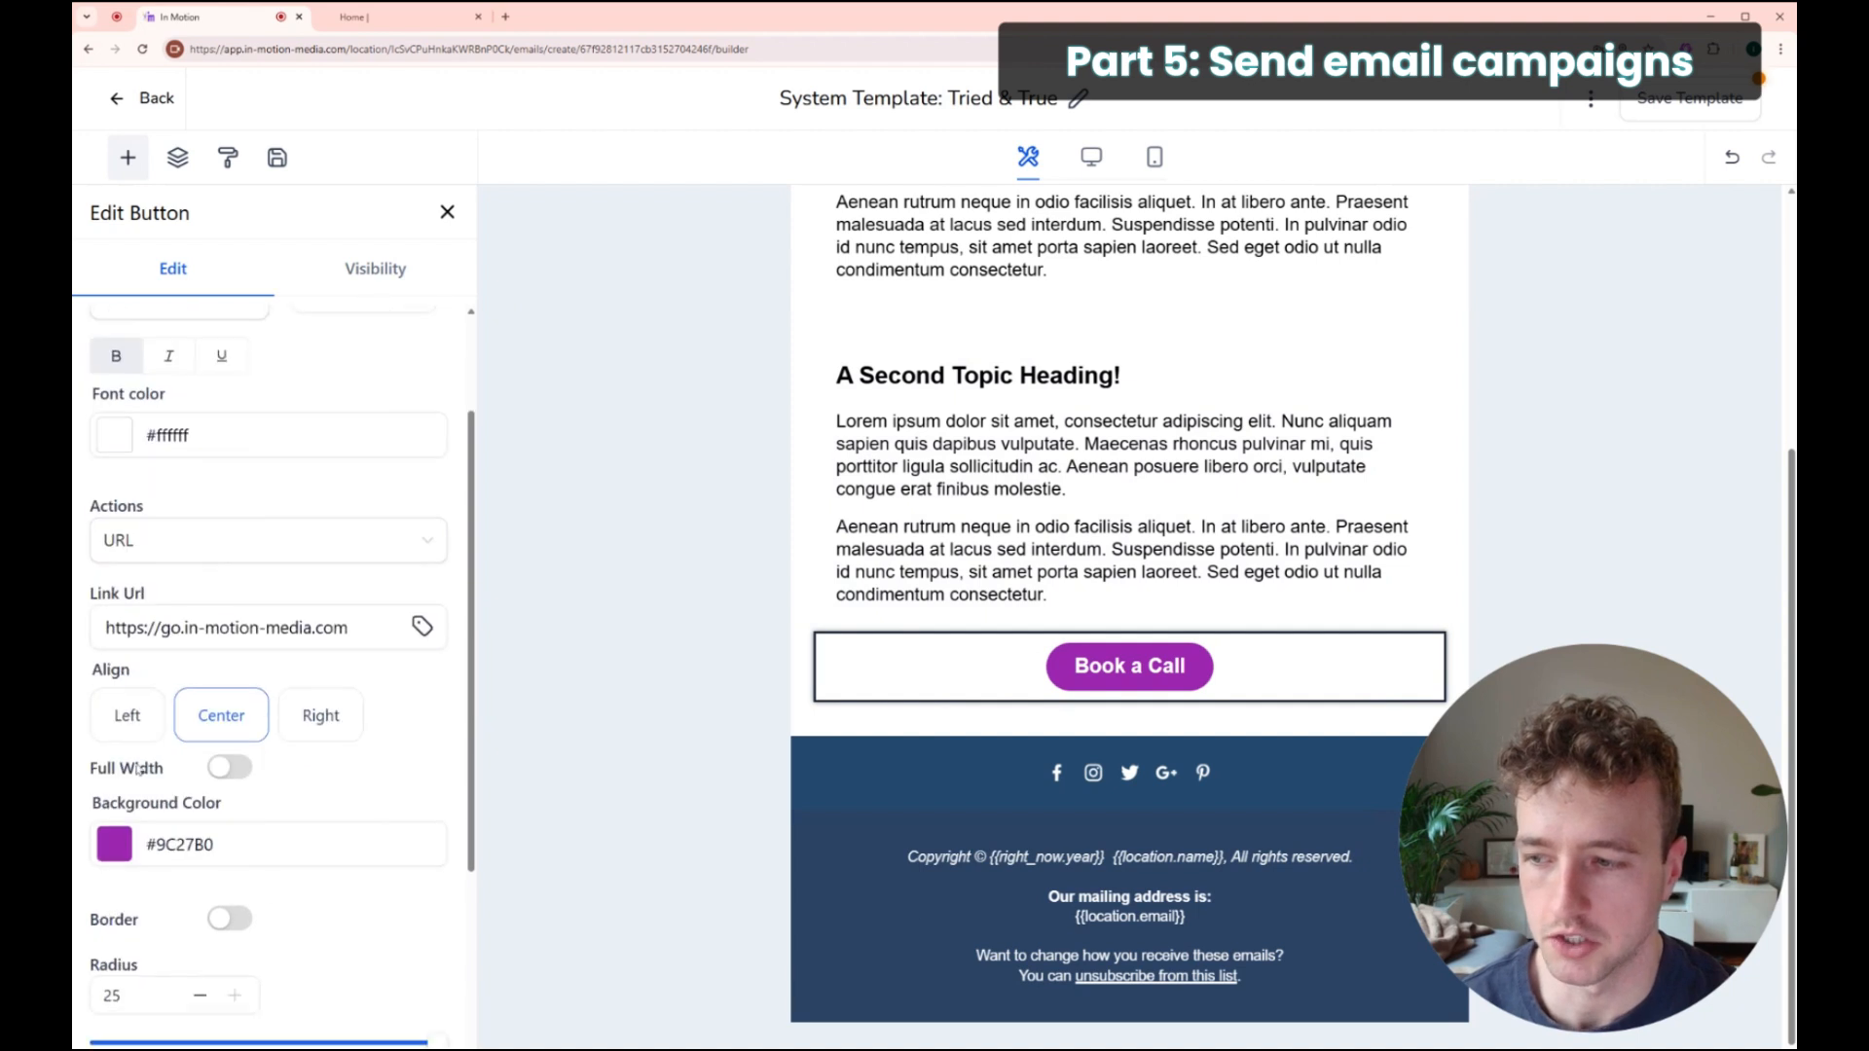
{"action": "left_click", "coordinate": [143, 839]}
{"action": "left_click", "coordinate": [229, 768]}
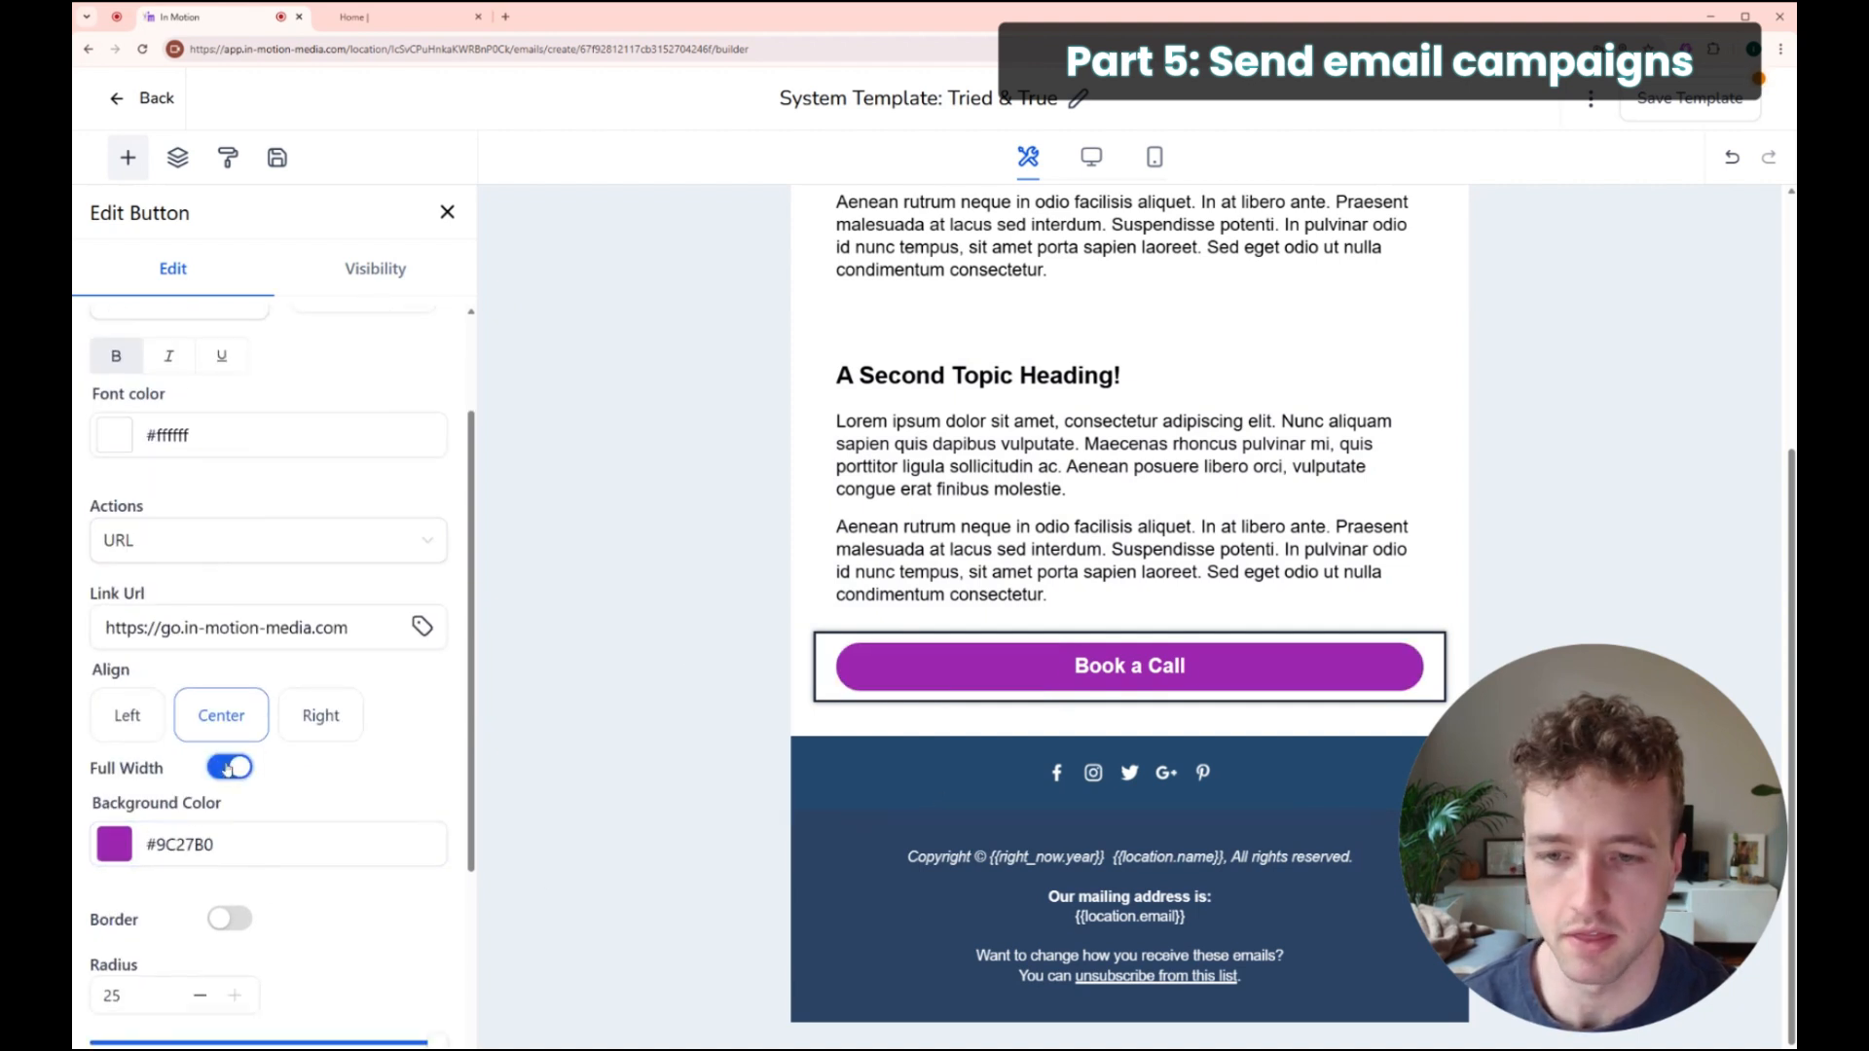
{"action": "left_click", "coordinate": [229, 768]}
{"action": "left_click", "coordinate": [228, 768]}
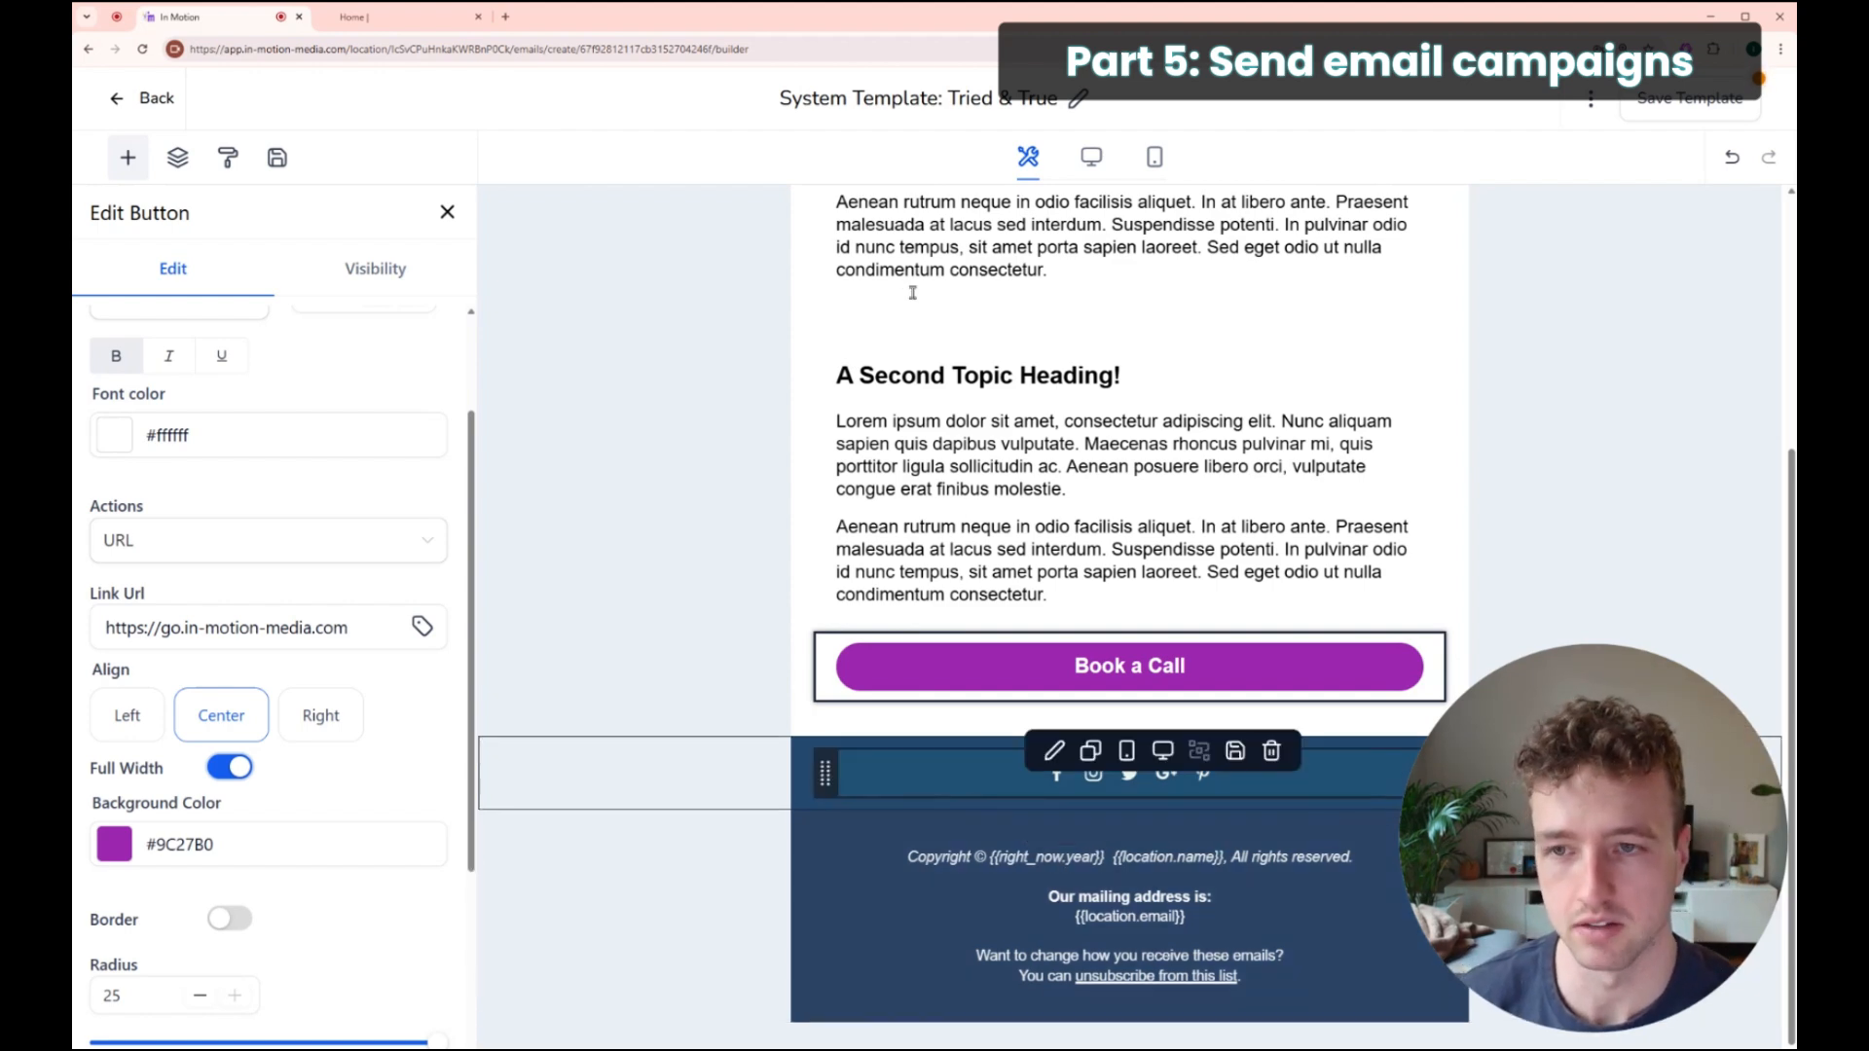
{"action": "scroll", "coordinate": [974, 546], "scroll_direction": "up", "scroll_amount": 3}
Step: Rename the template 'Newsletter Template', save it, and return to the Email Templates list
{"action": "left_click_drag", "start_coordinate": [779, 97], "coordinate": [1083, 106]}
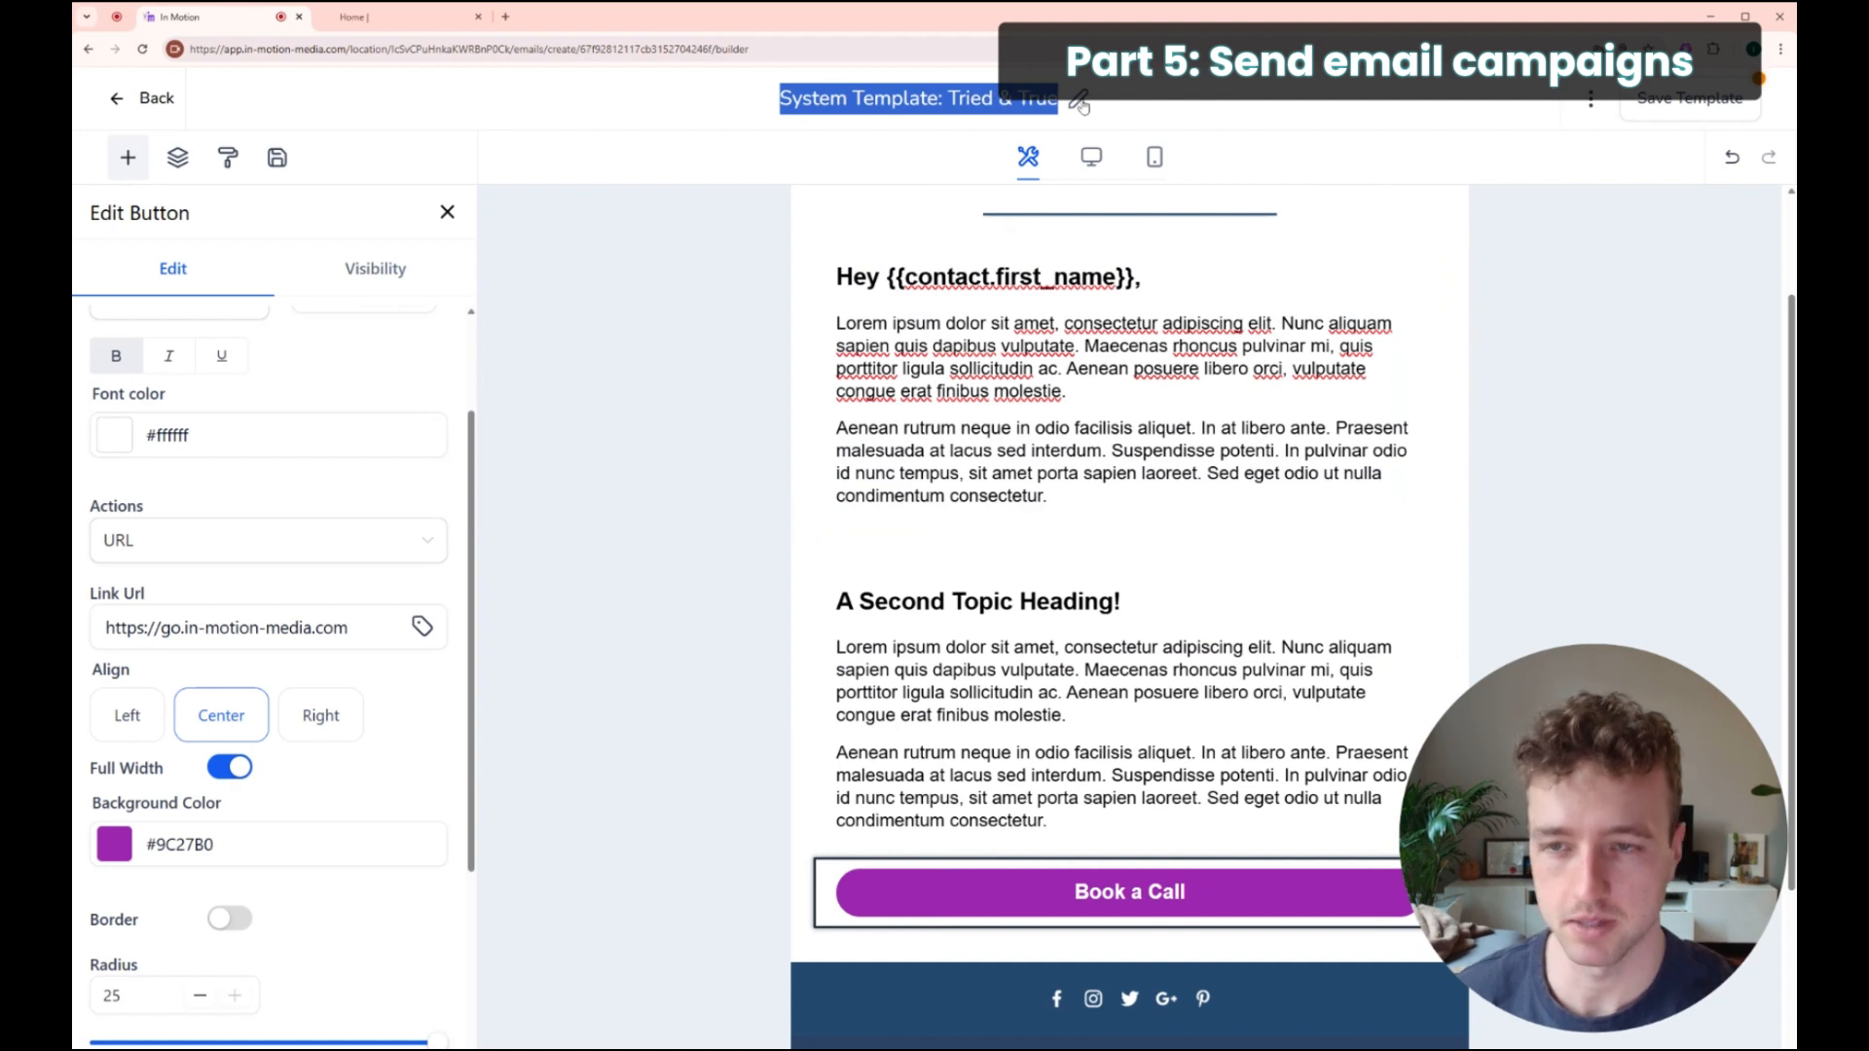
{"action": "type", "text": "Newslett"}
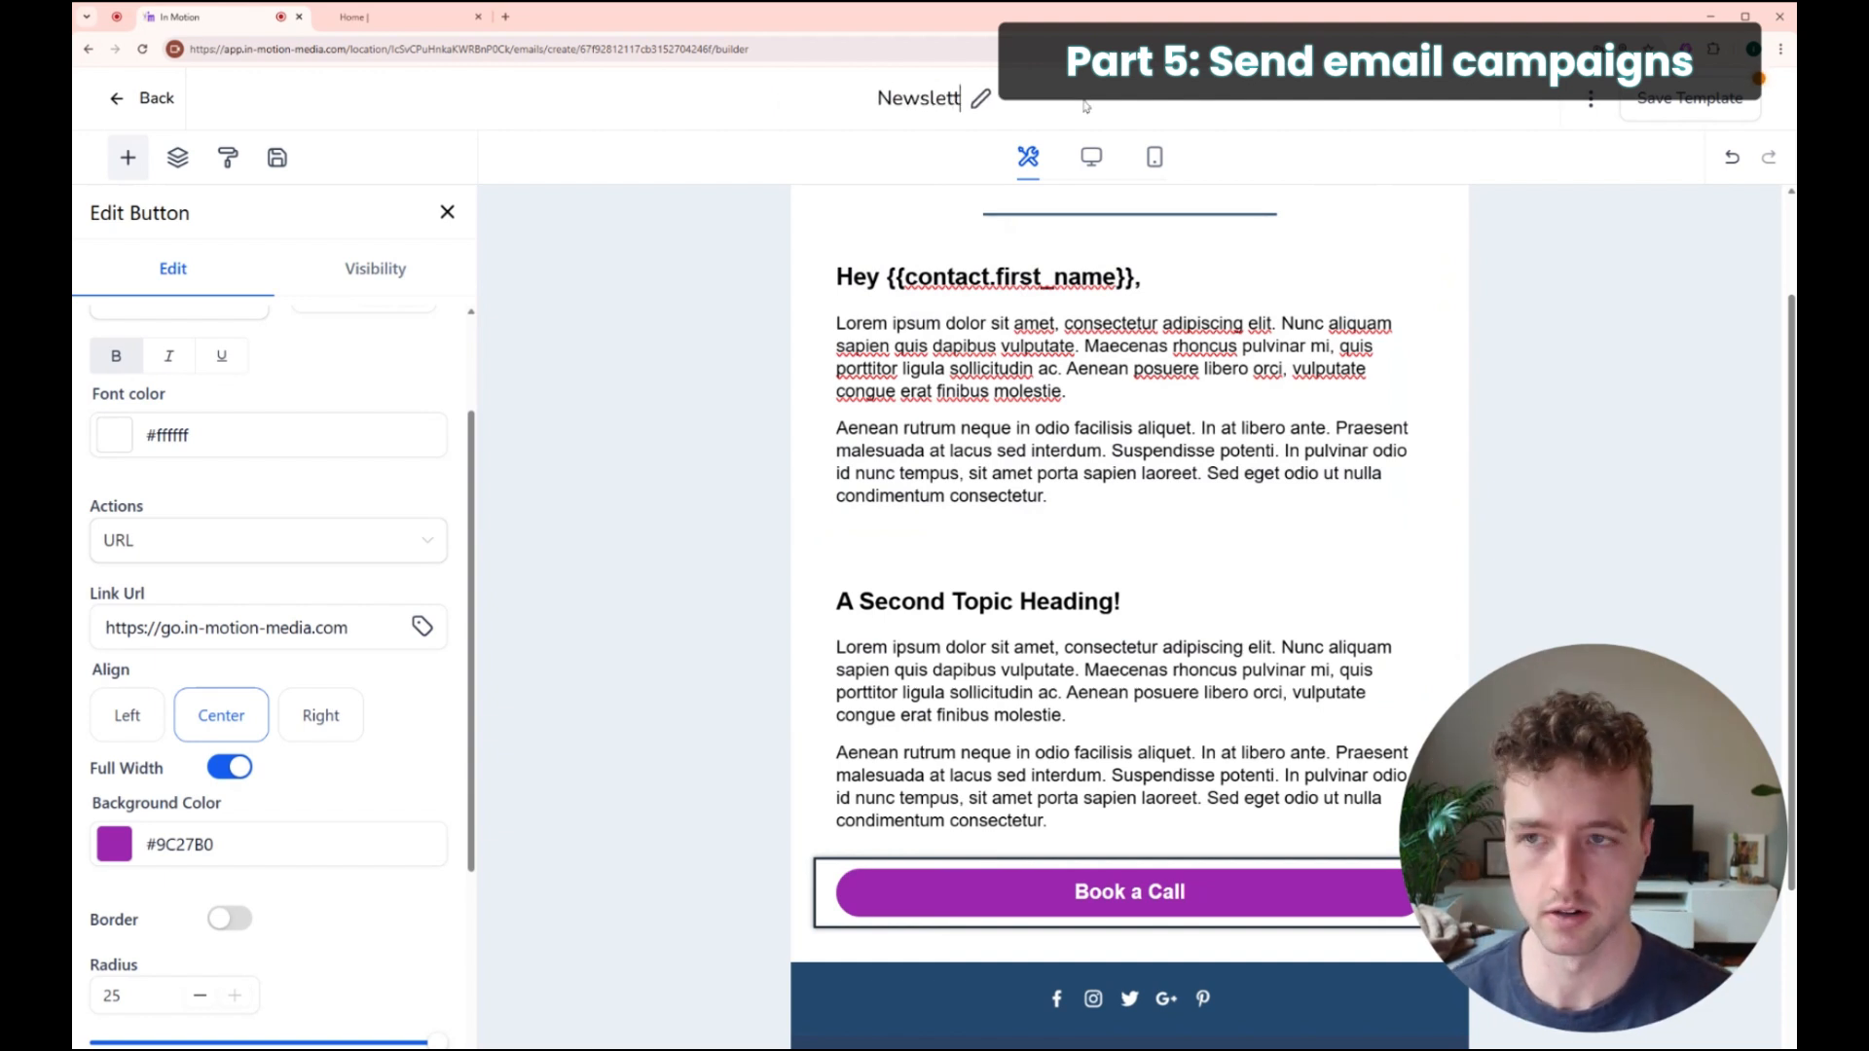
{"action": "type", "text": "er Templ;ate"}
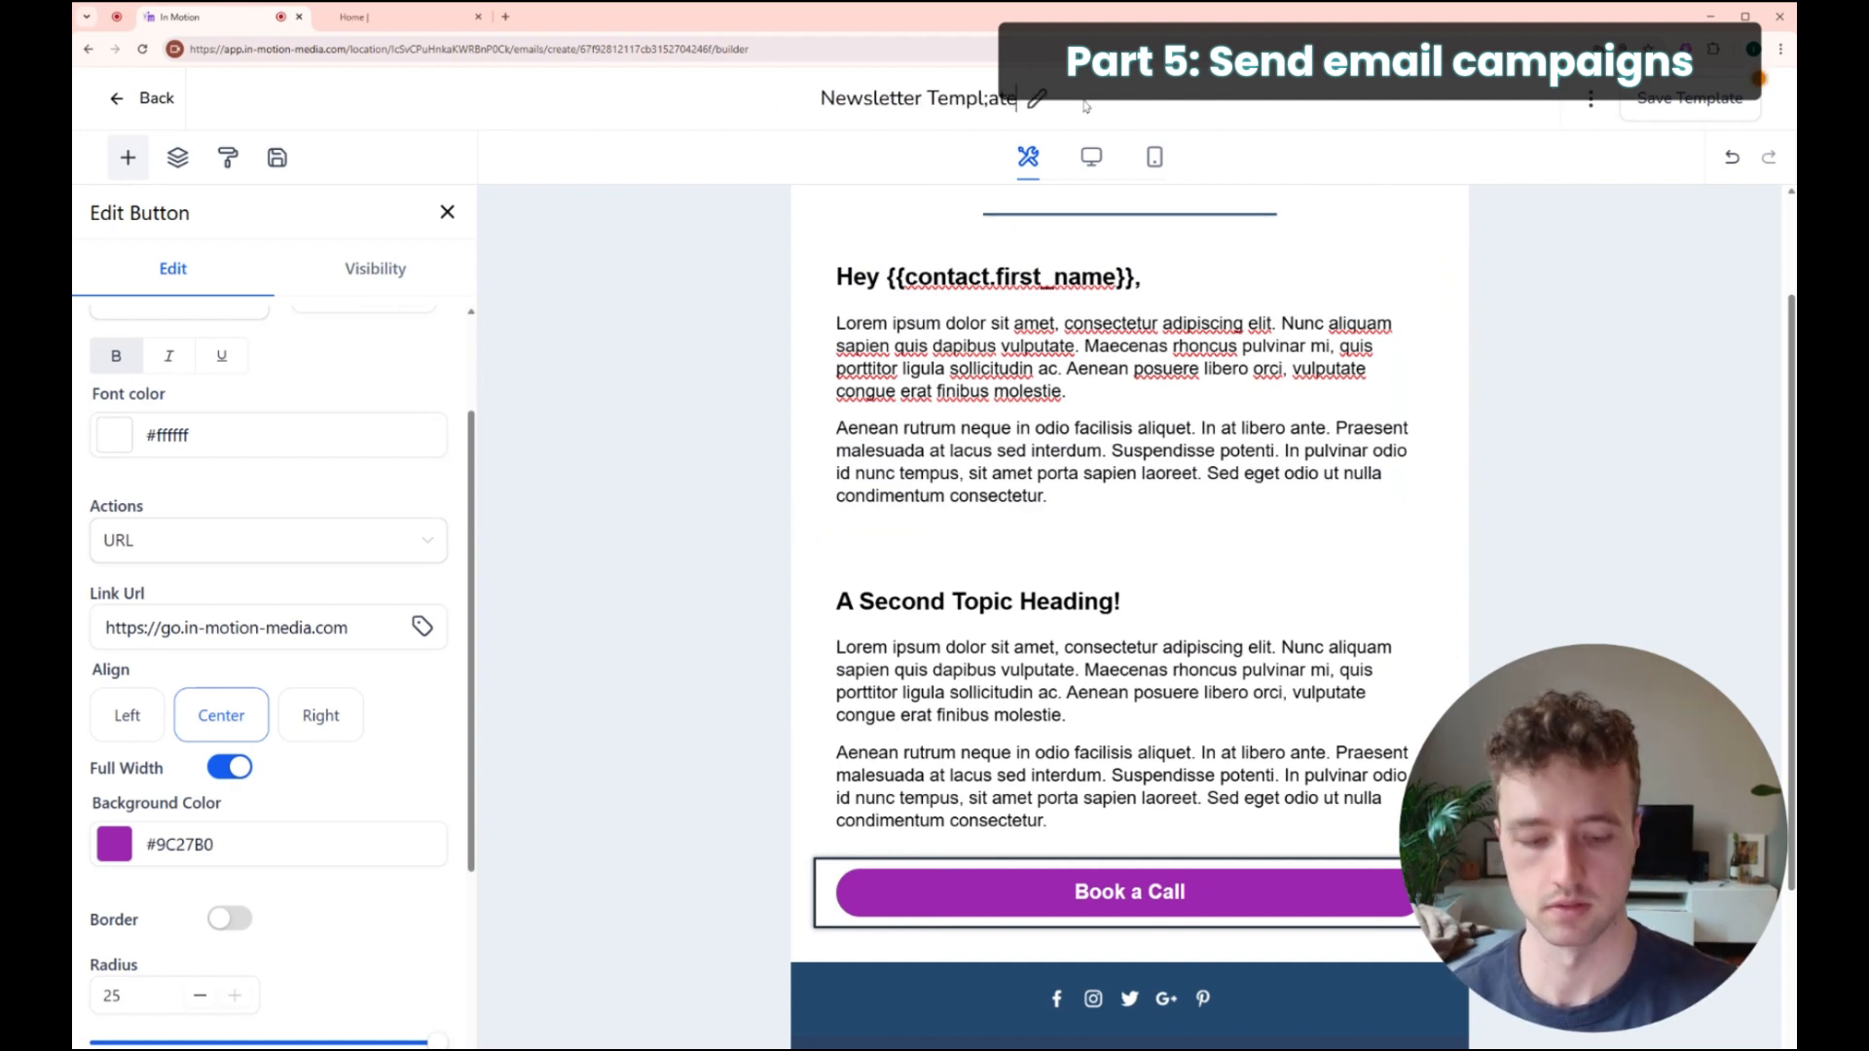
{"action": "key", "text": "BackSpace"}
{"action": "key", "text": "BackSpace"}
{"action": "key", "text": "BackSpace"}
{"action": "key", "text": "BackSpace"}
{"action": "type", "text": "ate"}
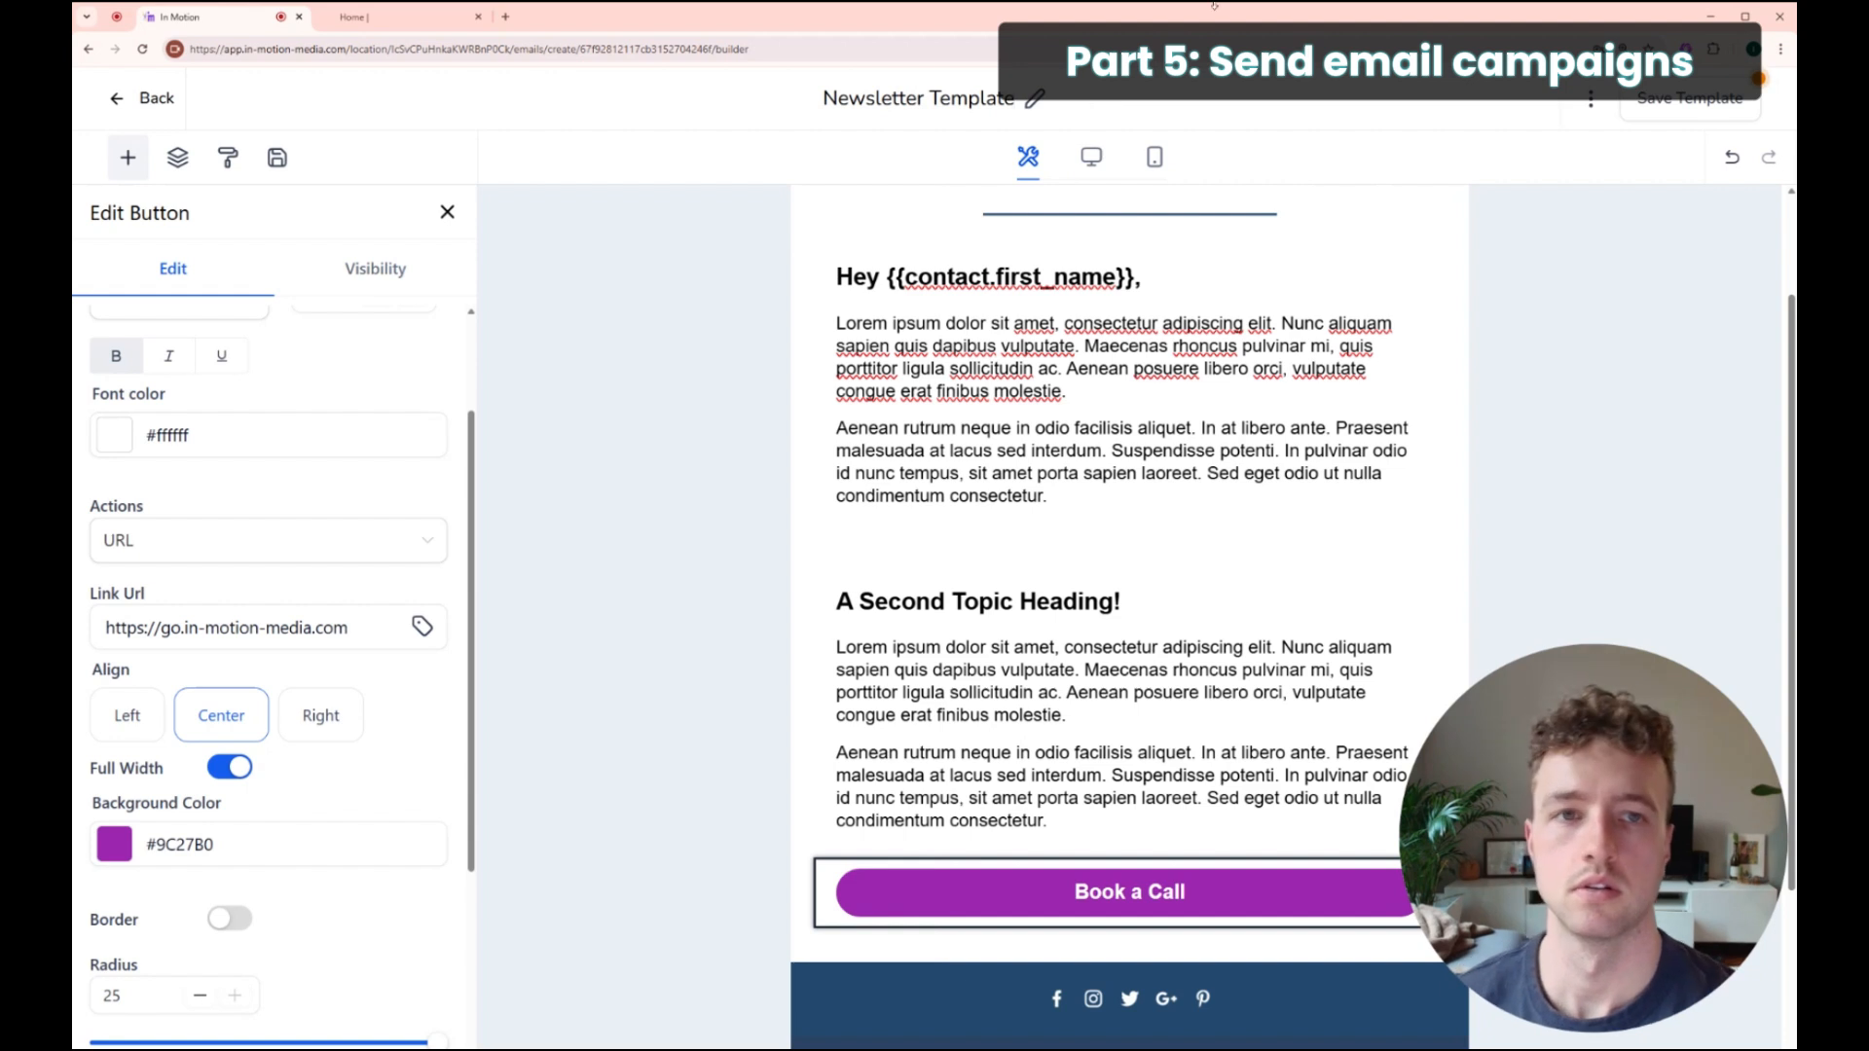
{"action": "left_click", "coordinate": [1593, 249]}
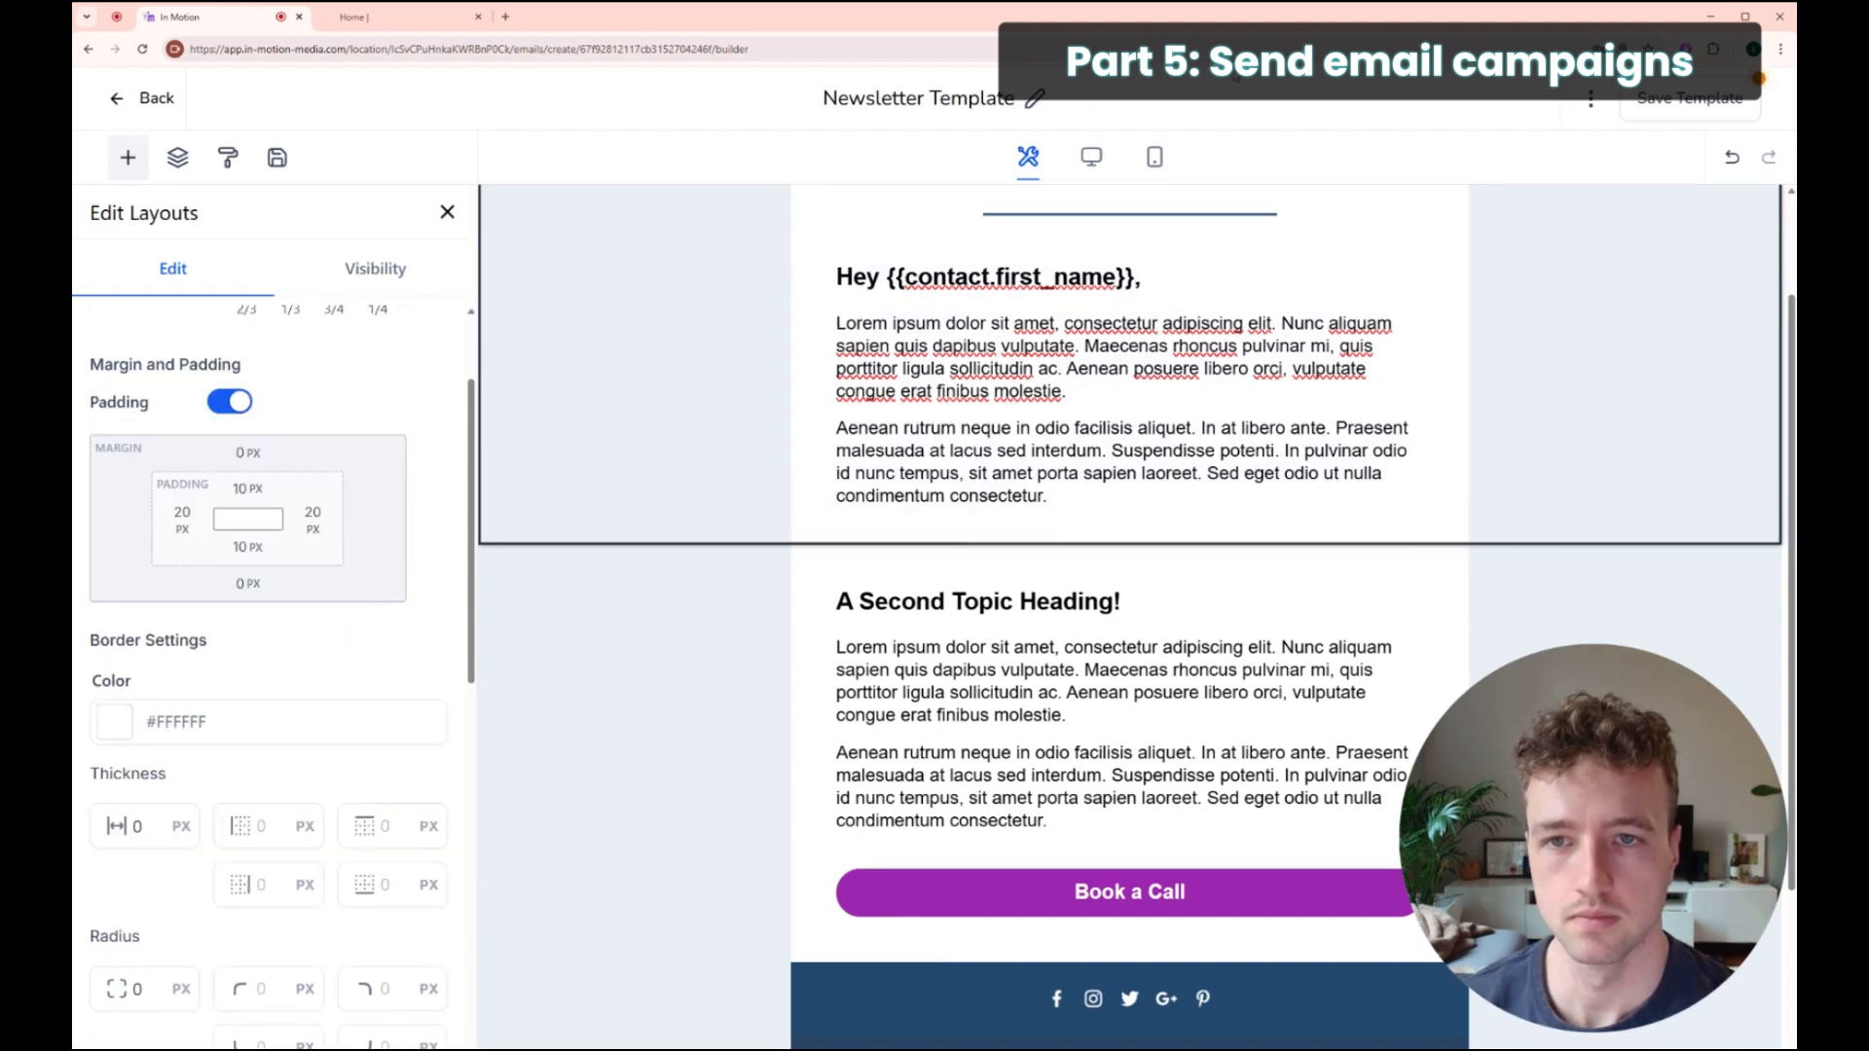
{"action": "left_click", "coordinate": [1690, 95]}
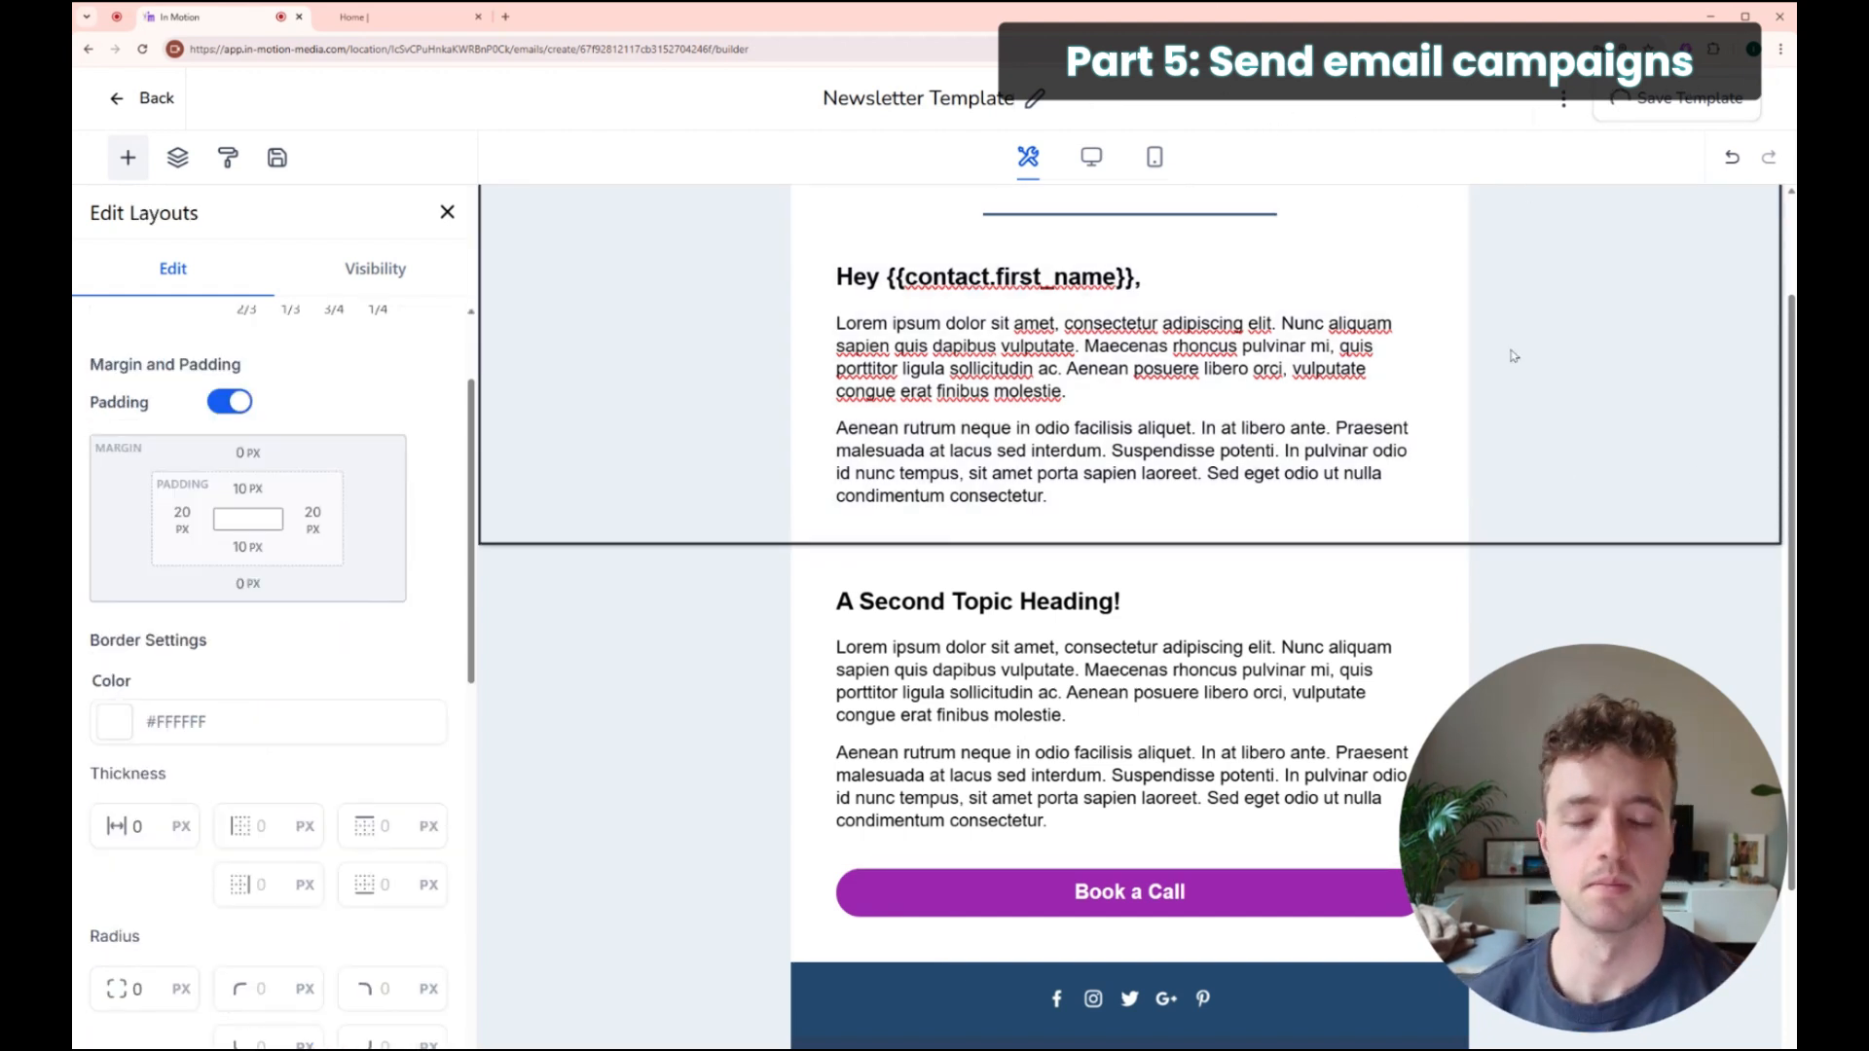
{"action": "left_click", "coordinate": [156, 97]}
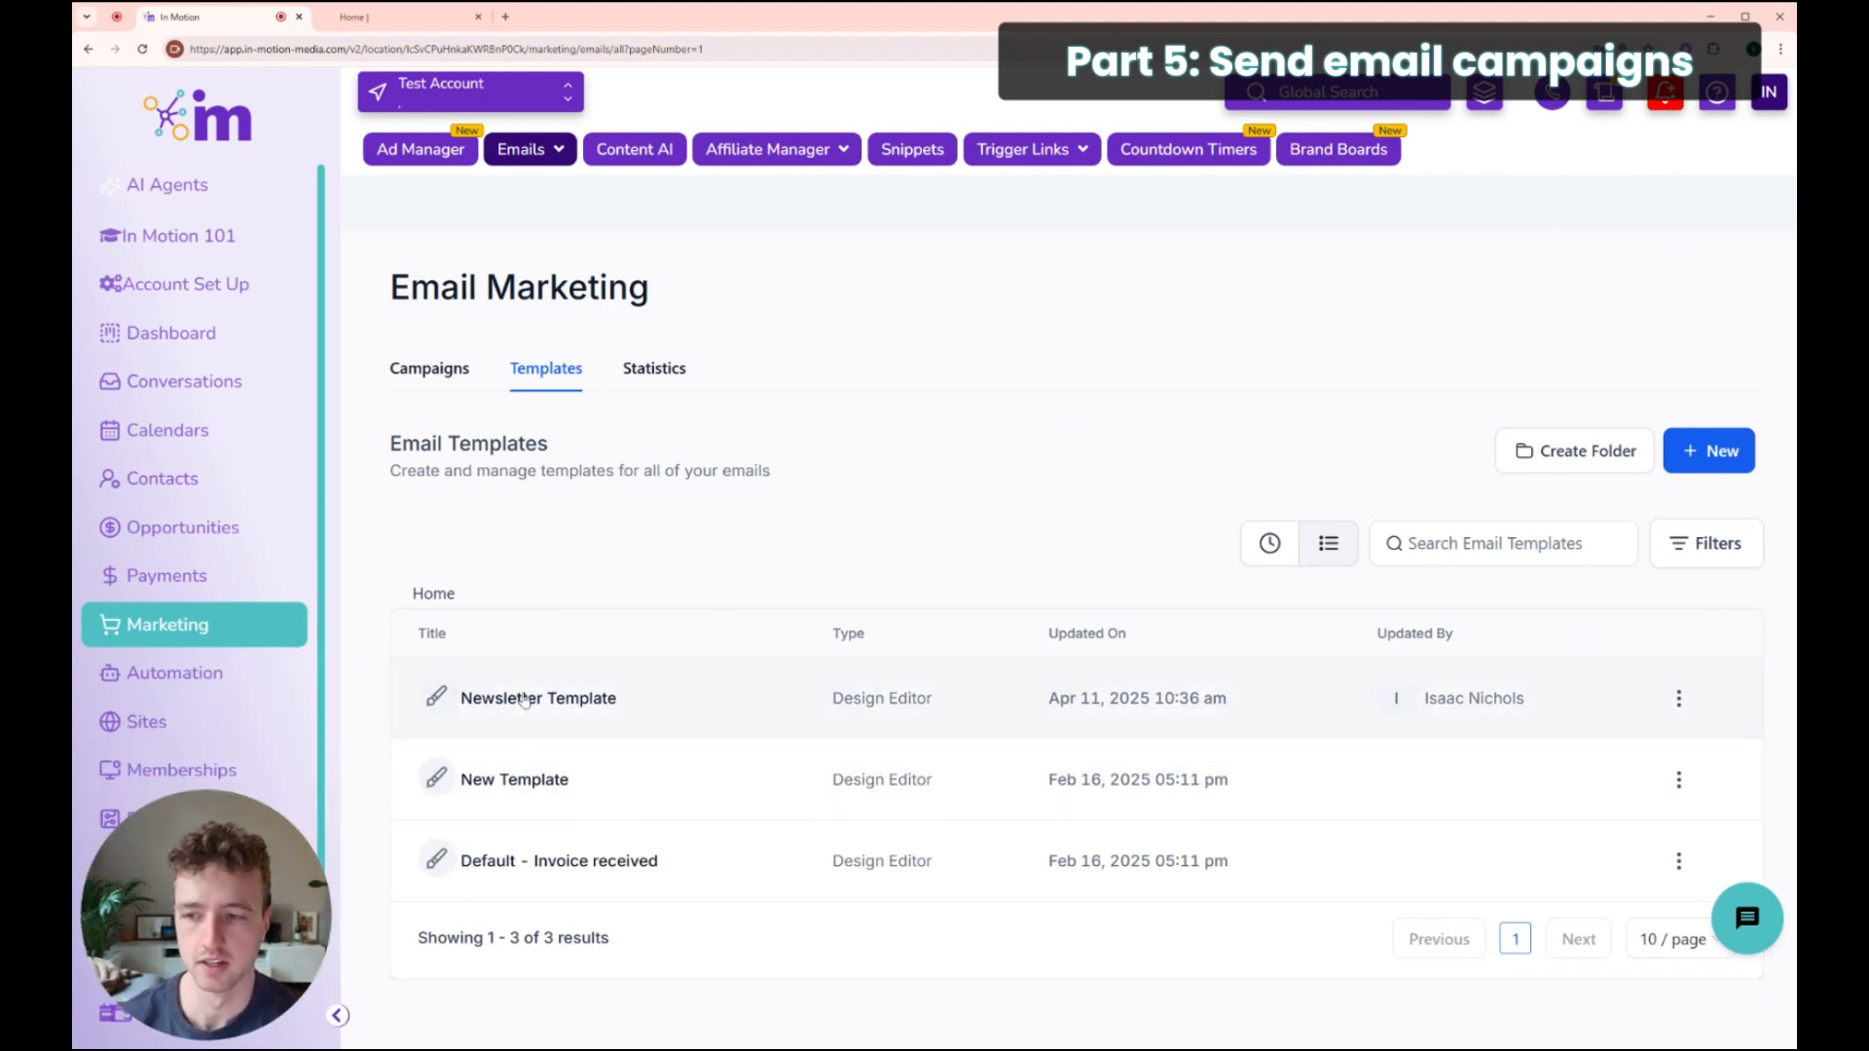
Step: Choose Create Campaign from the Newsletter Template row's three-dot menu
{"action": "left_click", "coordinate": [1678, 700]}
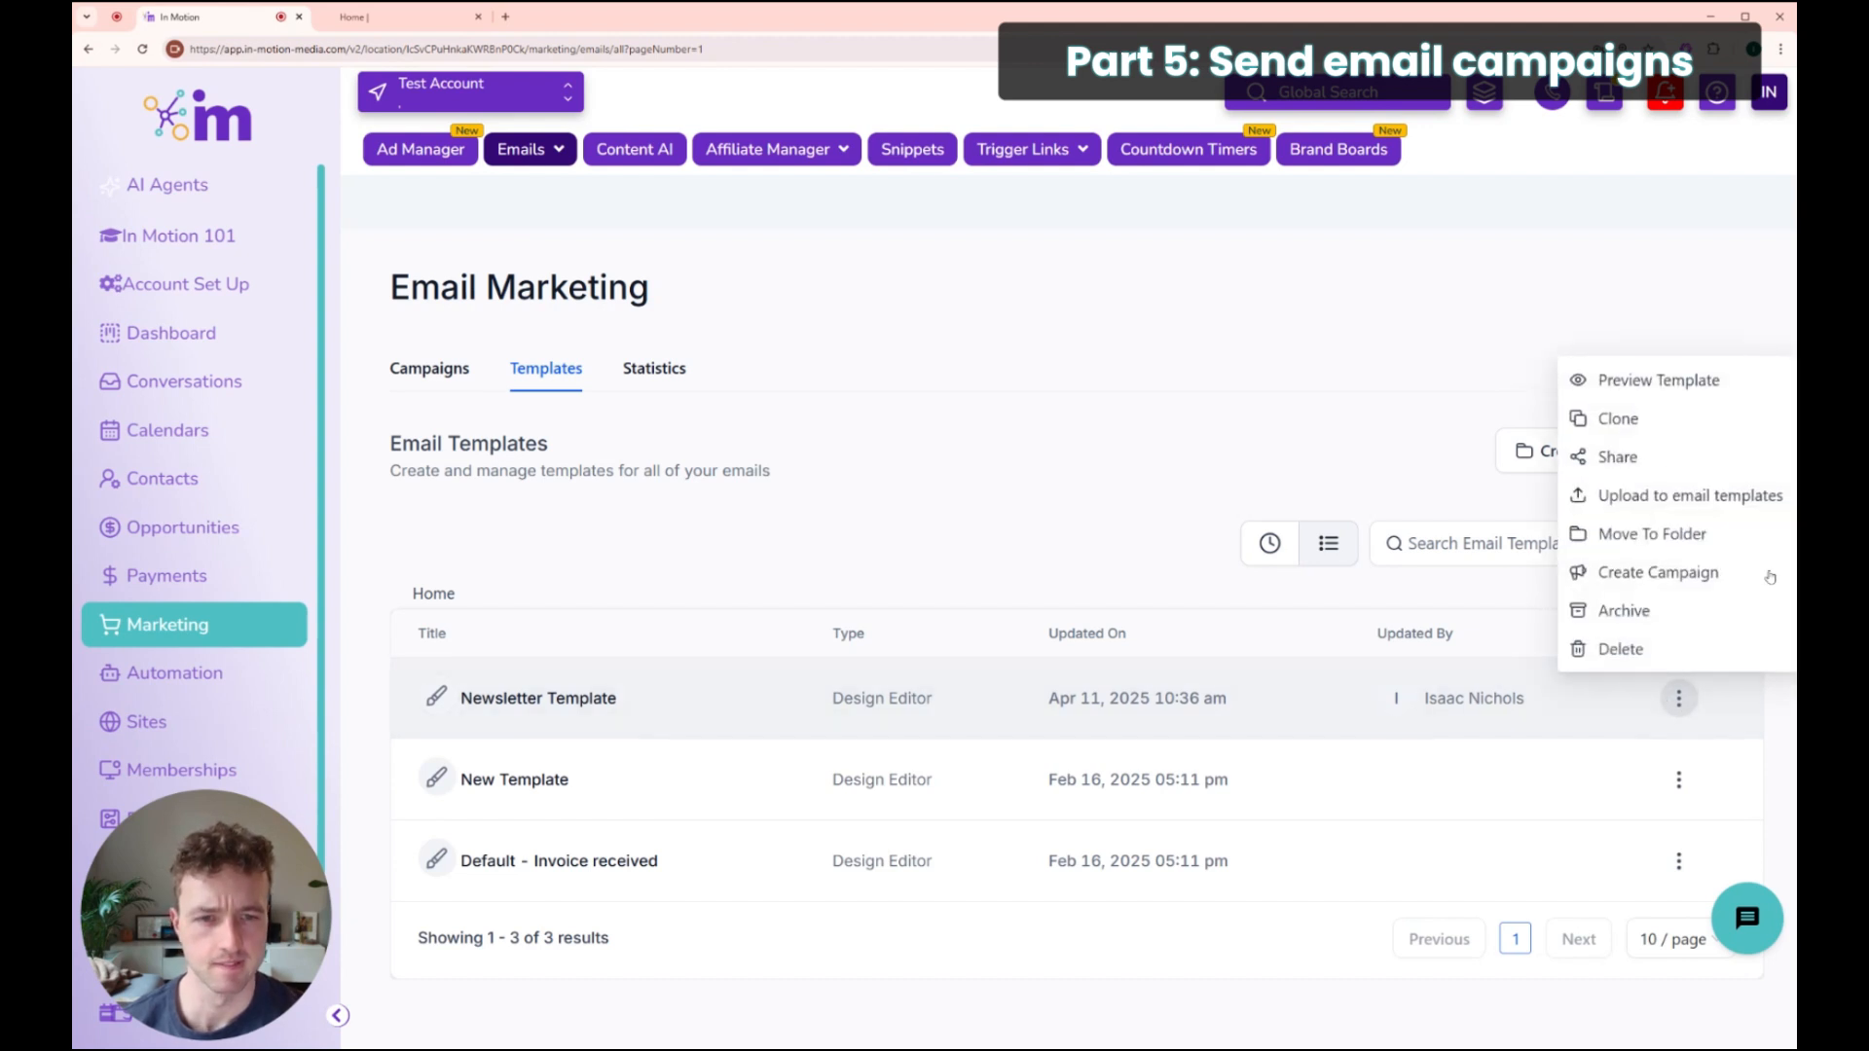
{"action": "left_click", "coordinate": [1667, 572]}
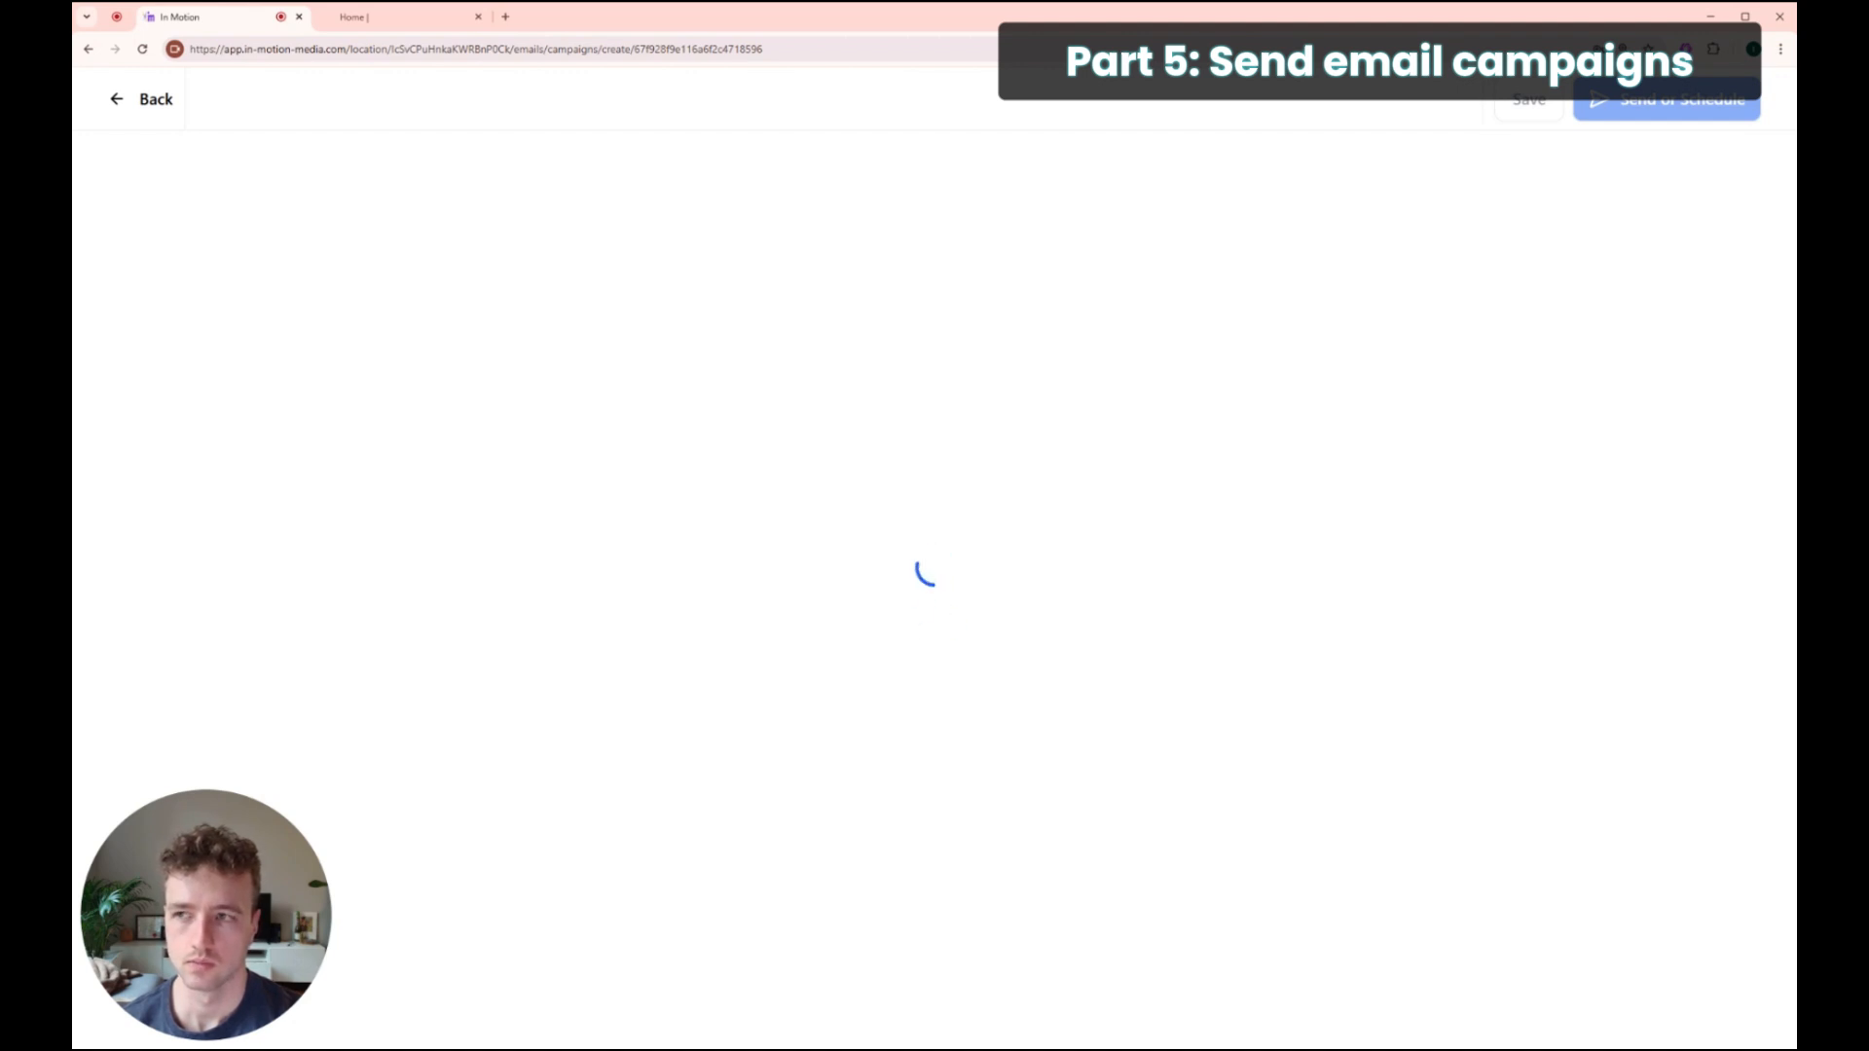
Step: Review the email design and select the two Lorem paragraphs in the greeting block
{"action": "scroll", "coordinate": [1051, 681], "scroll_direction": "down", "scroll_amount": 3}
{"action": "scroll", "coordinate": [1039, 575], "scroll_direction": "up", "scroll_amount": 4}
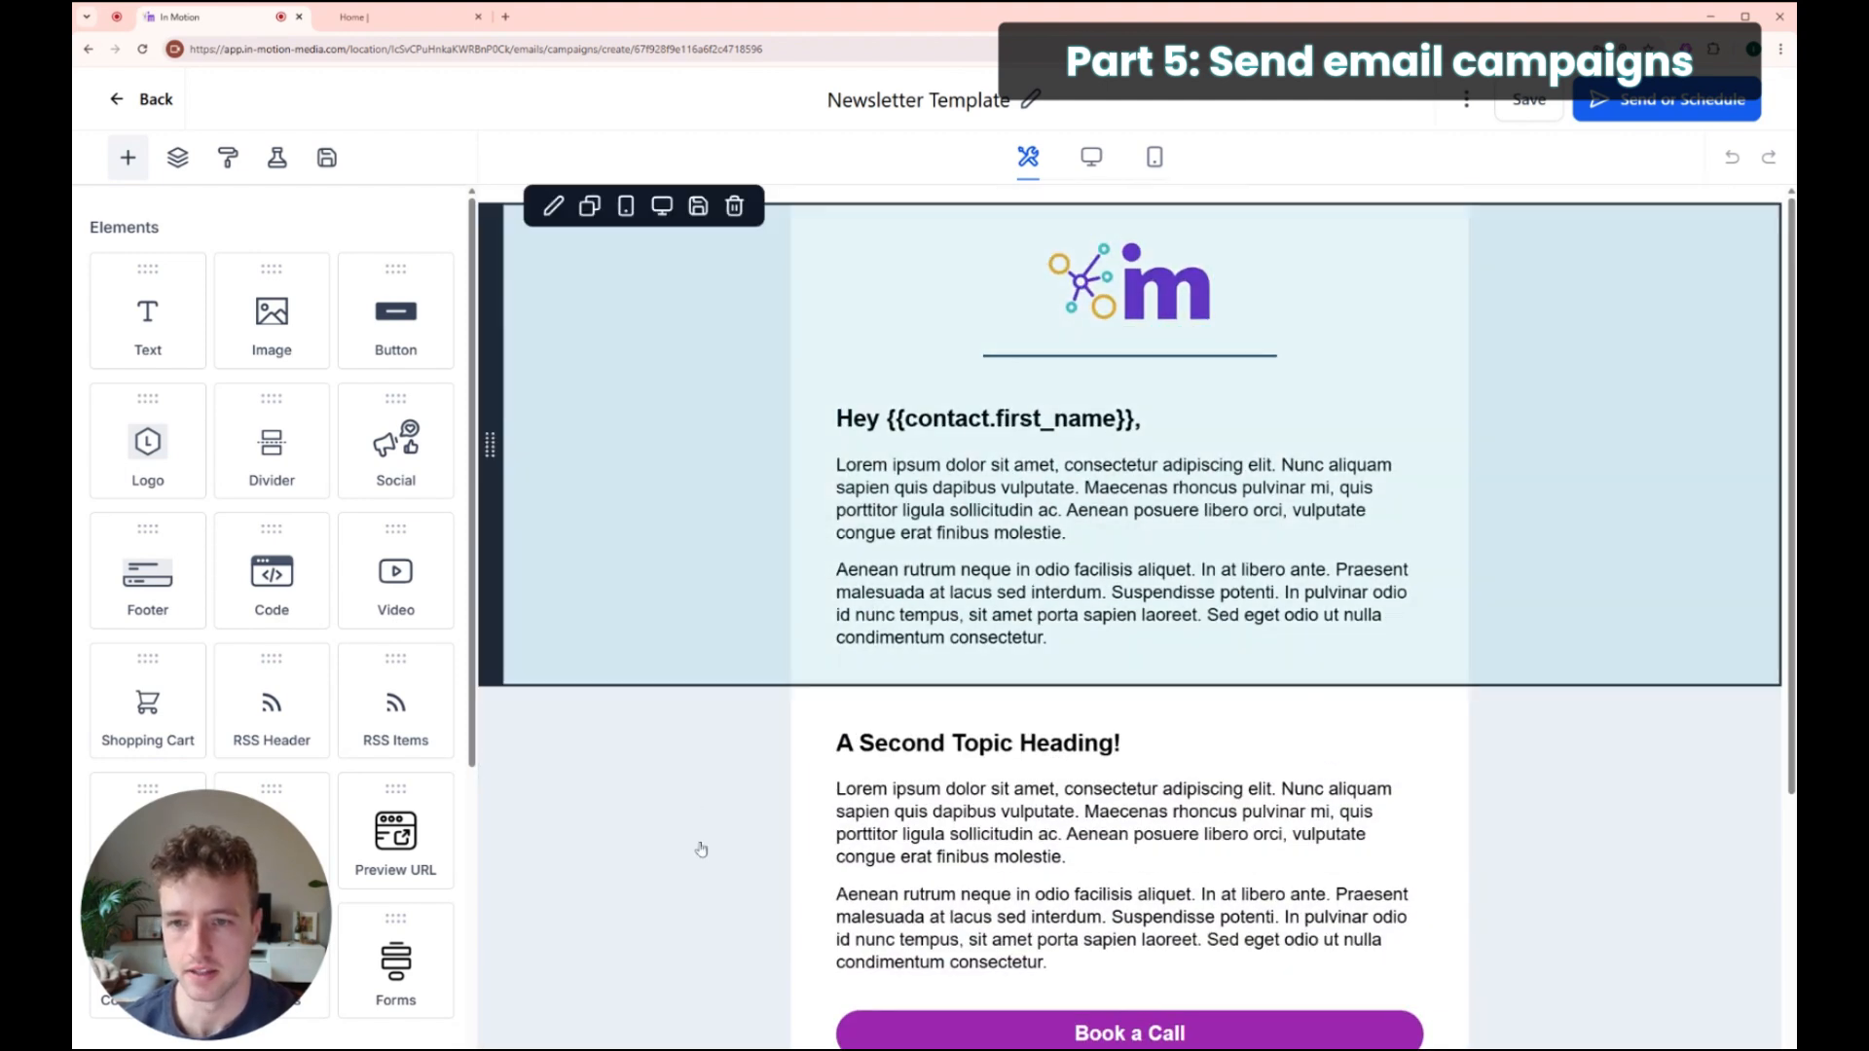
{"action": "scroll", "coordinate": [1210, 755], "scroll_direction": "down", "scroll_amount": 2}
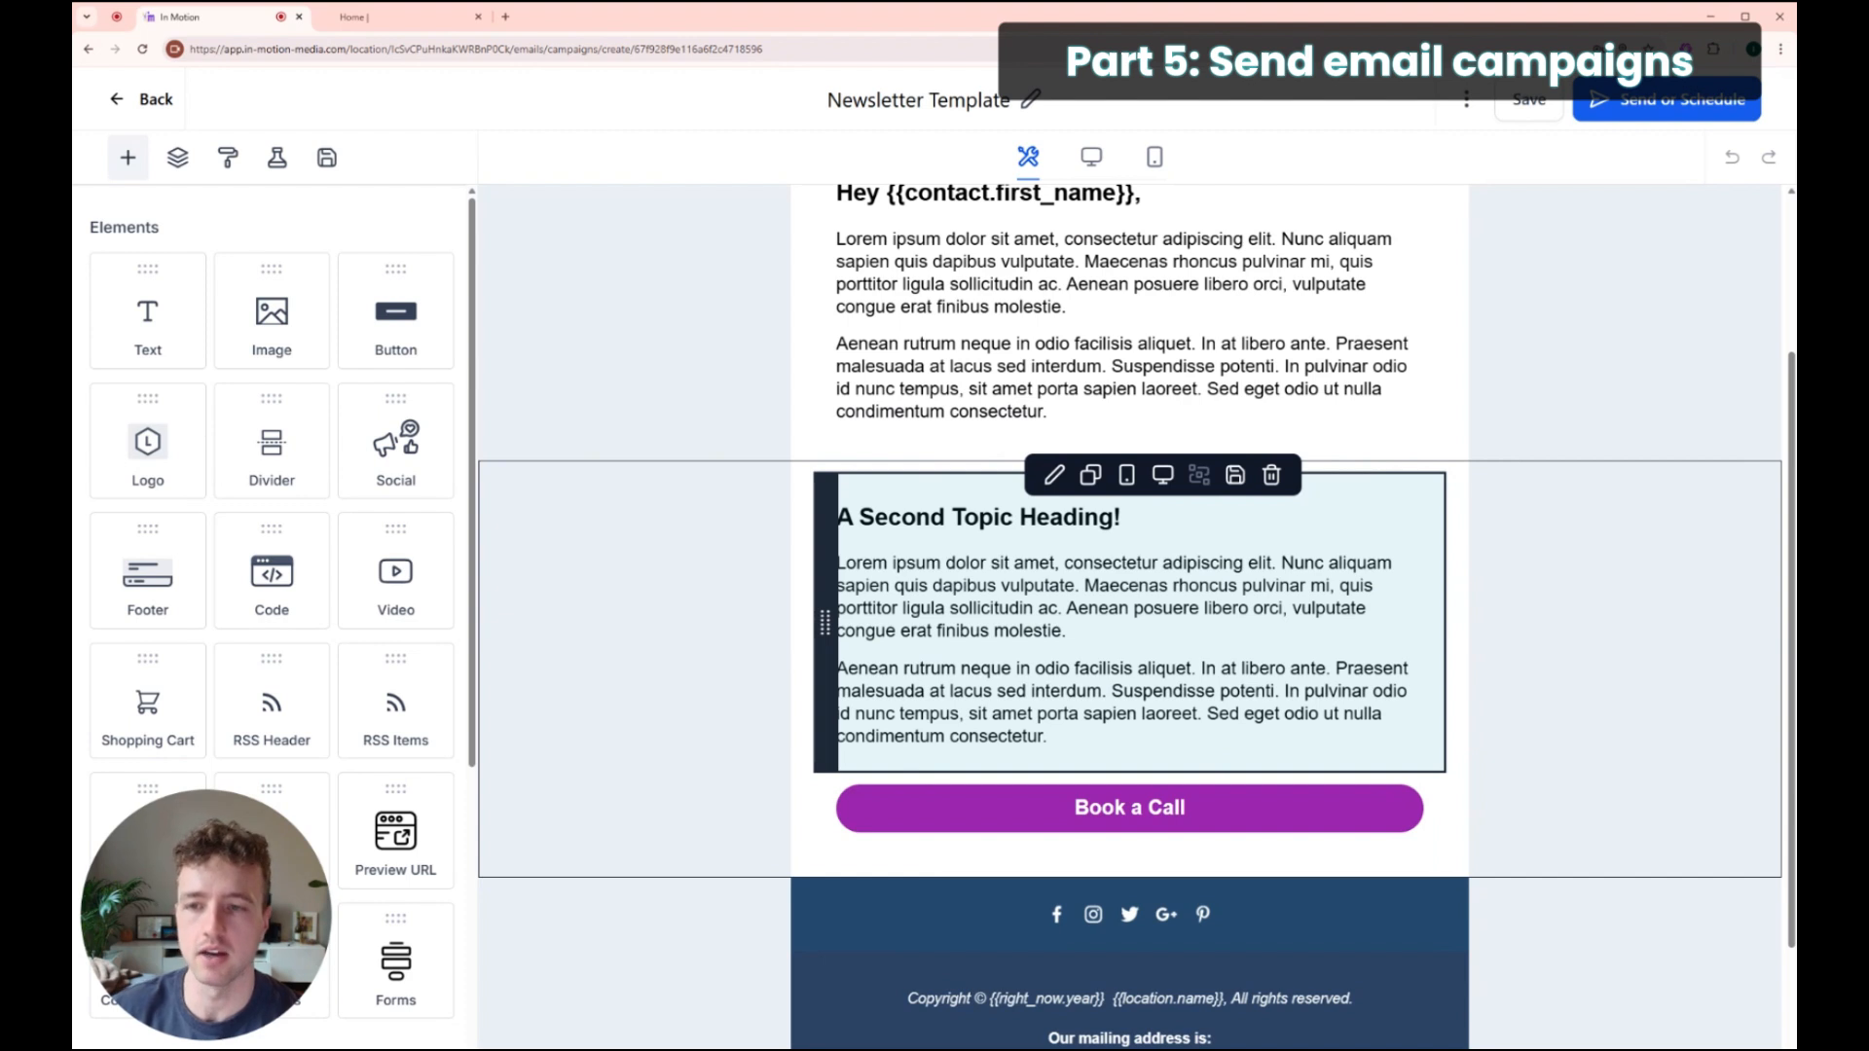
{"action": "scroll", "coordinate": [1210, 756], "scroll_direction": "up", "scroll_amount": 1}
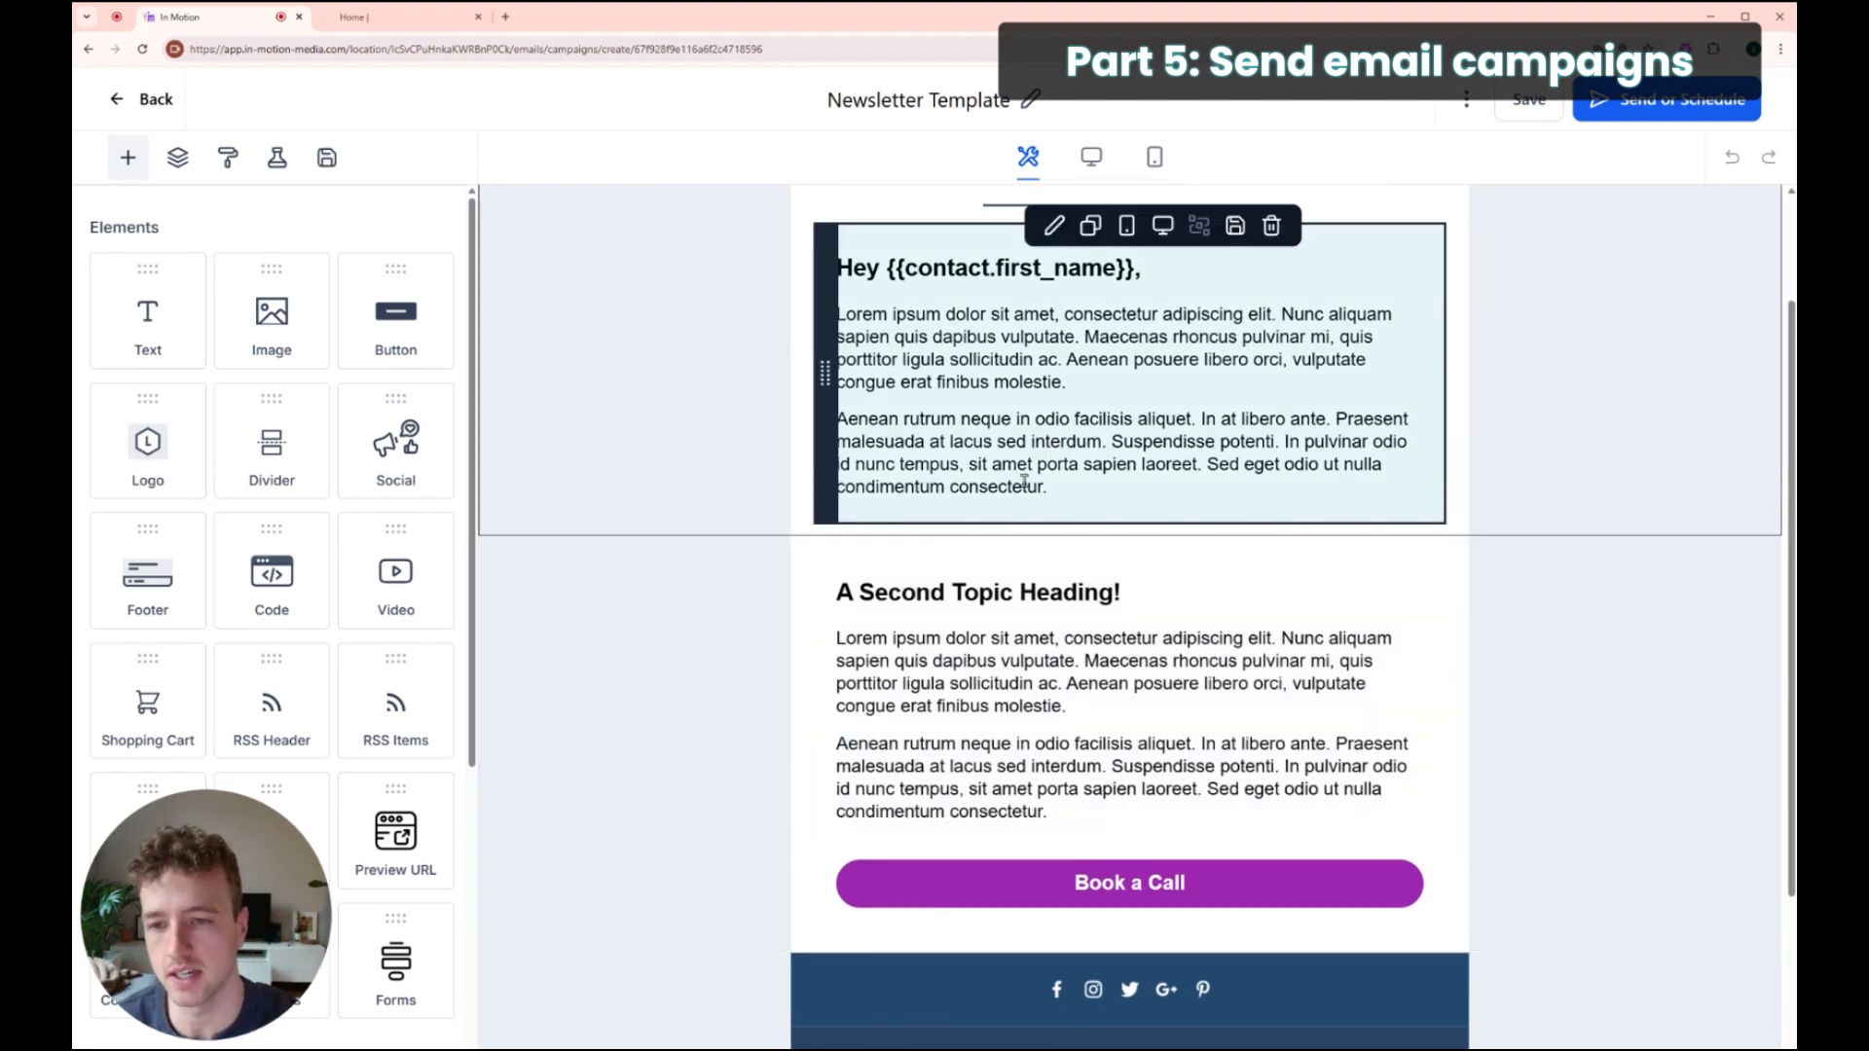
{"action": "left_click_drag", "start_coordinate": [1101, 504], "coordinate": [841, 317]}
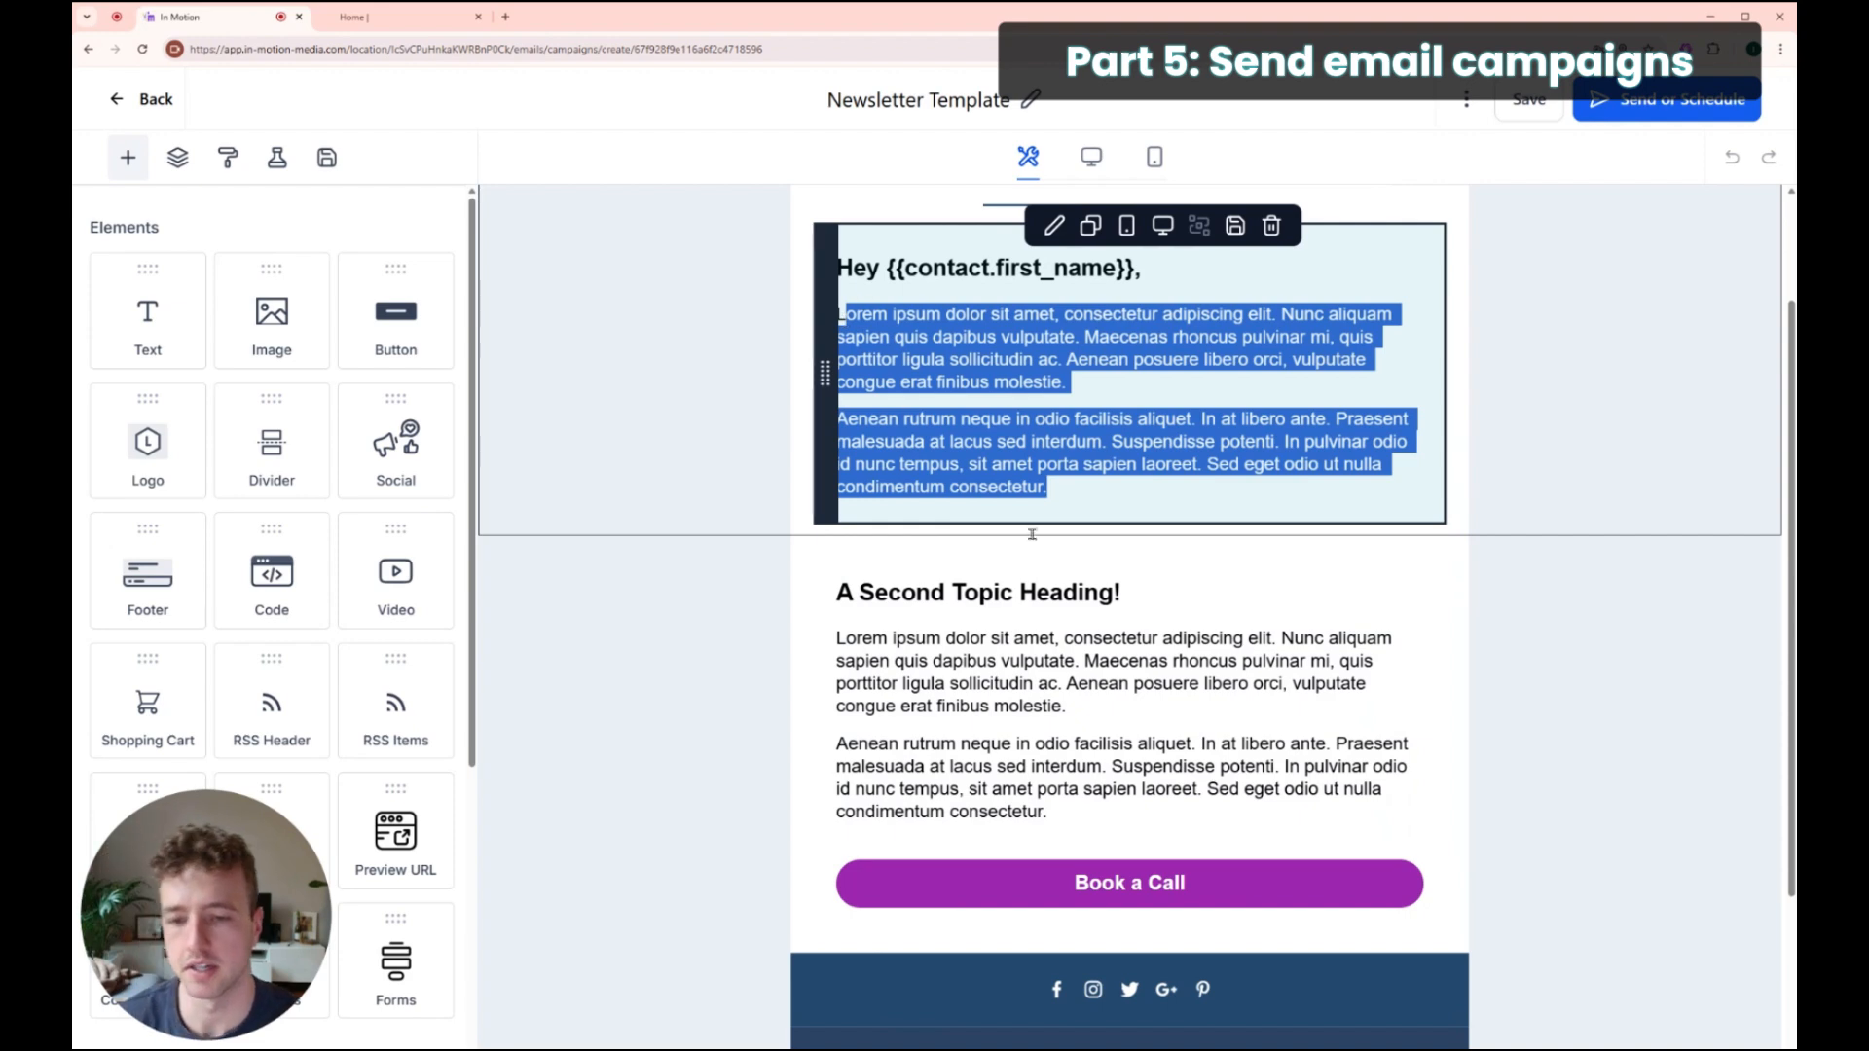
{"action": "scroll", "coordinate": [1034, 574], "scroll_direction": "down", "scroll_amount": 3}
{"action": "scroll", "coordinate": [1083, 748], "scroll_direction": "up", "scroll_amount": 2}
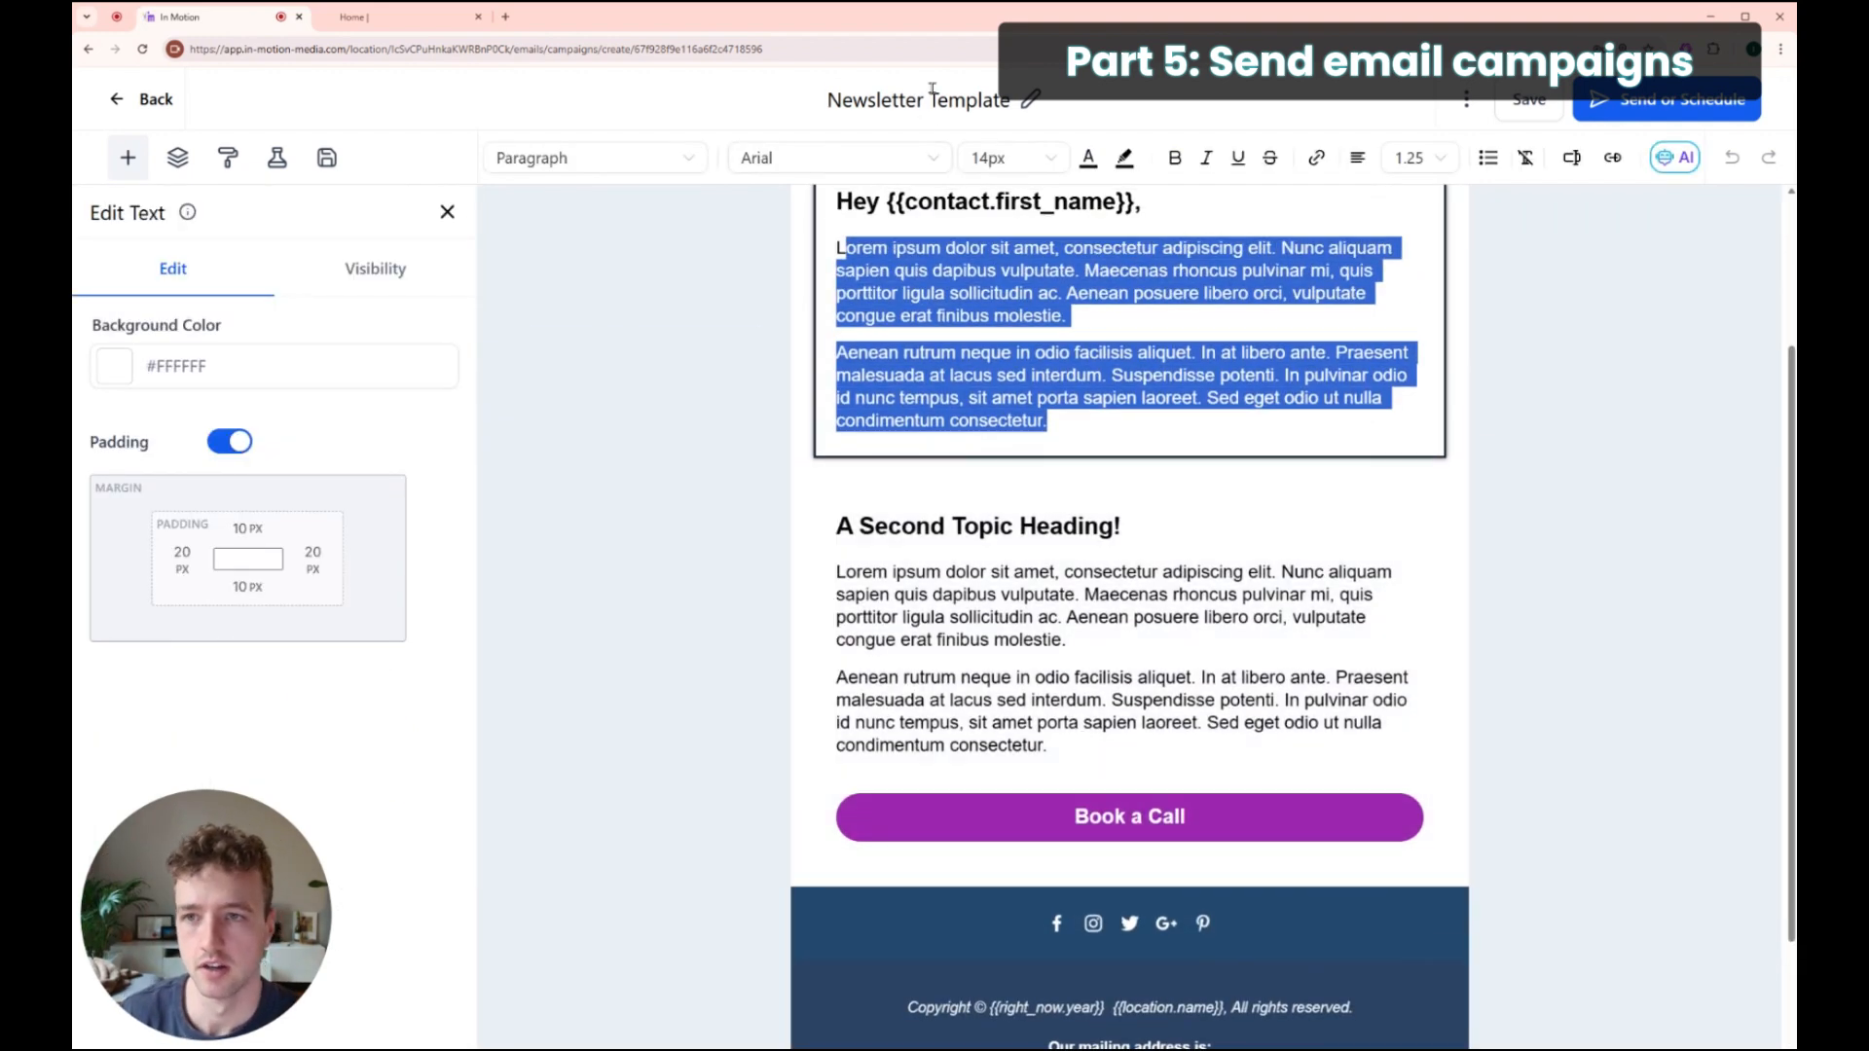
Step: Select the campaign title and retype it as 'Newsletter - April'
{"action": "left_click", "coordinate": [931, 91]}
{"action": "left_click_drag", "start_coordinate": [833, 97], "coordinate": [927, 98]}
{"action": "left_click", "coordinate": [1005, 99]}
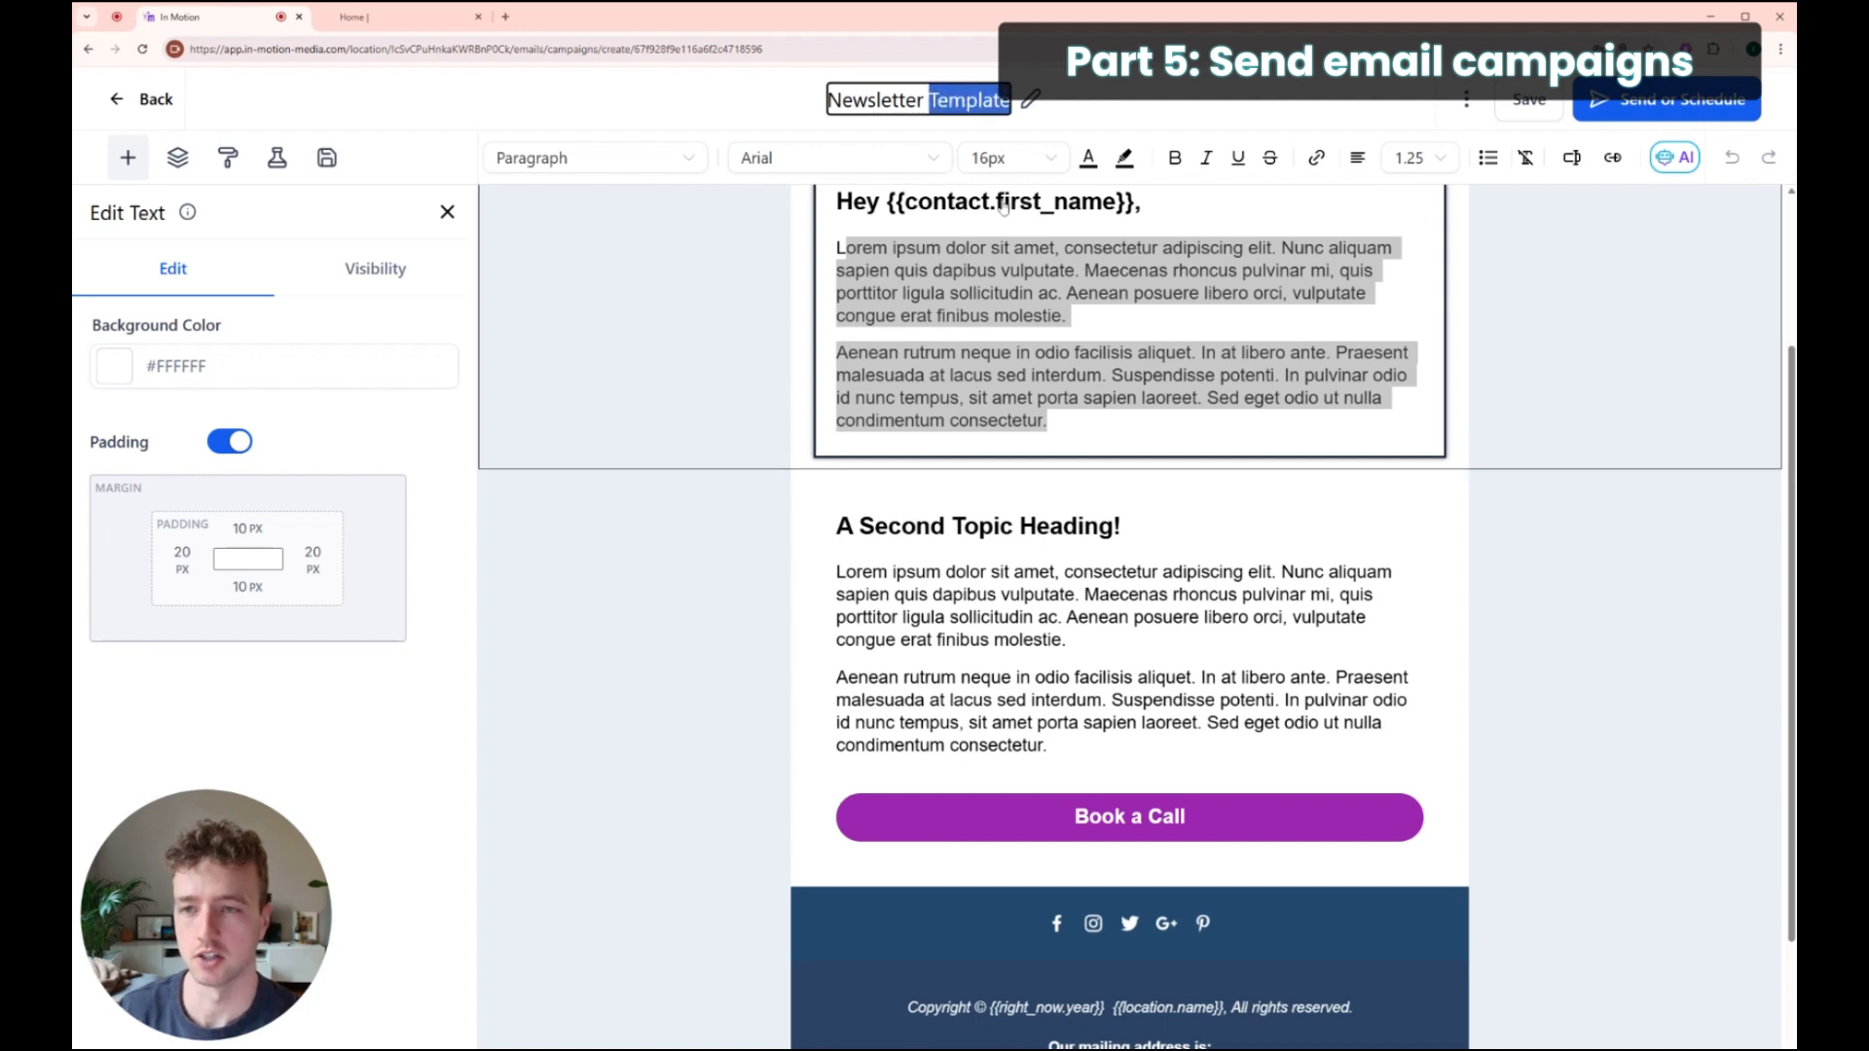
{"action": "type", "text": "-"}
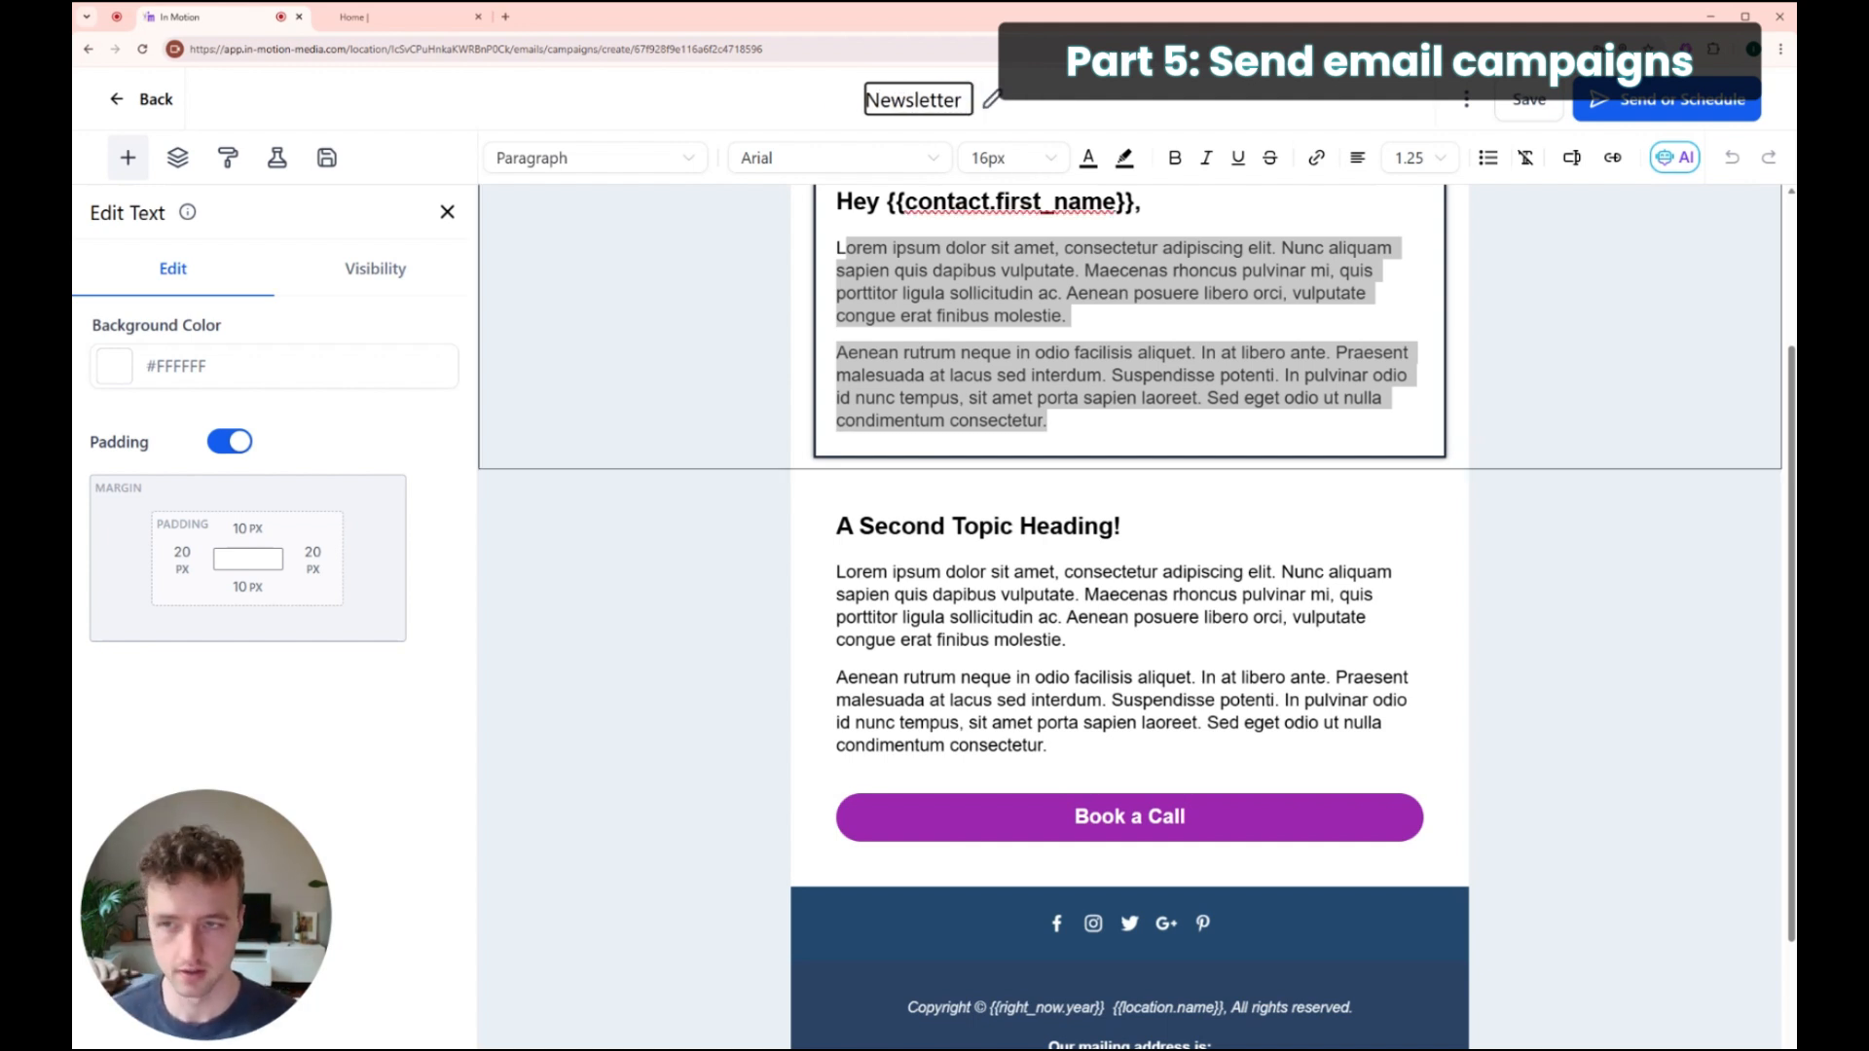
{"action": "type", "text": "April"}
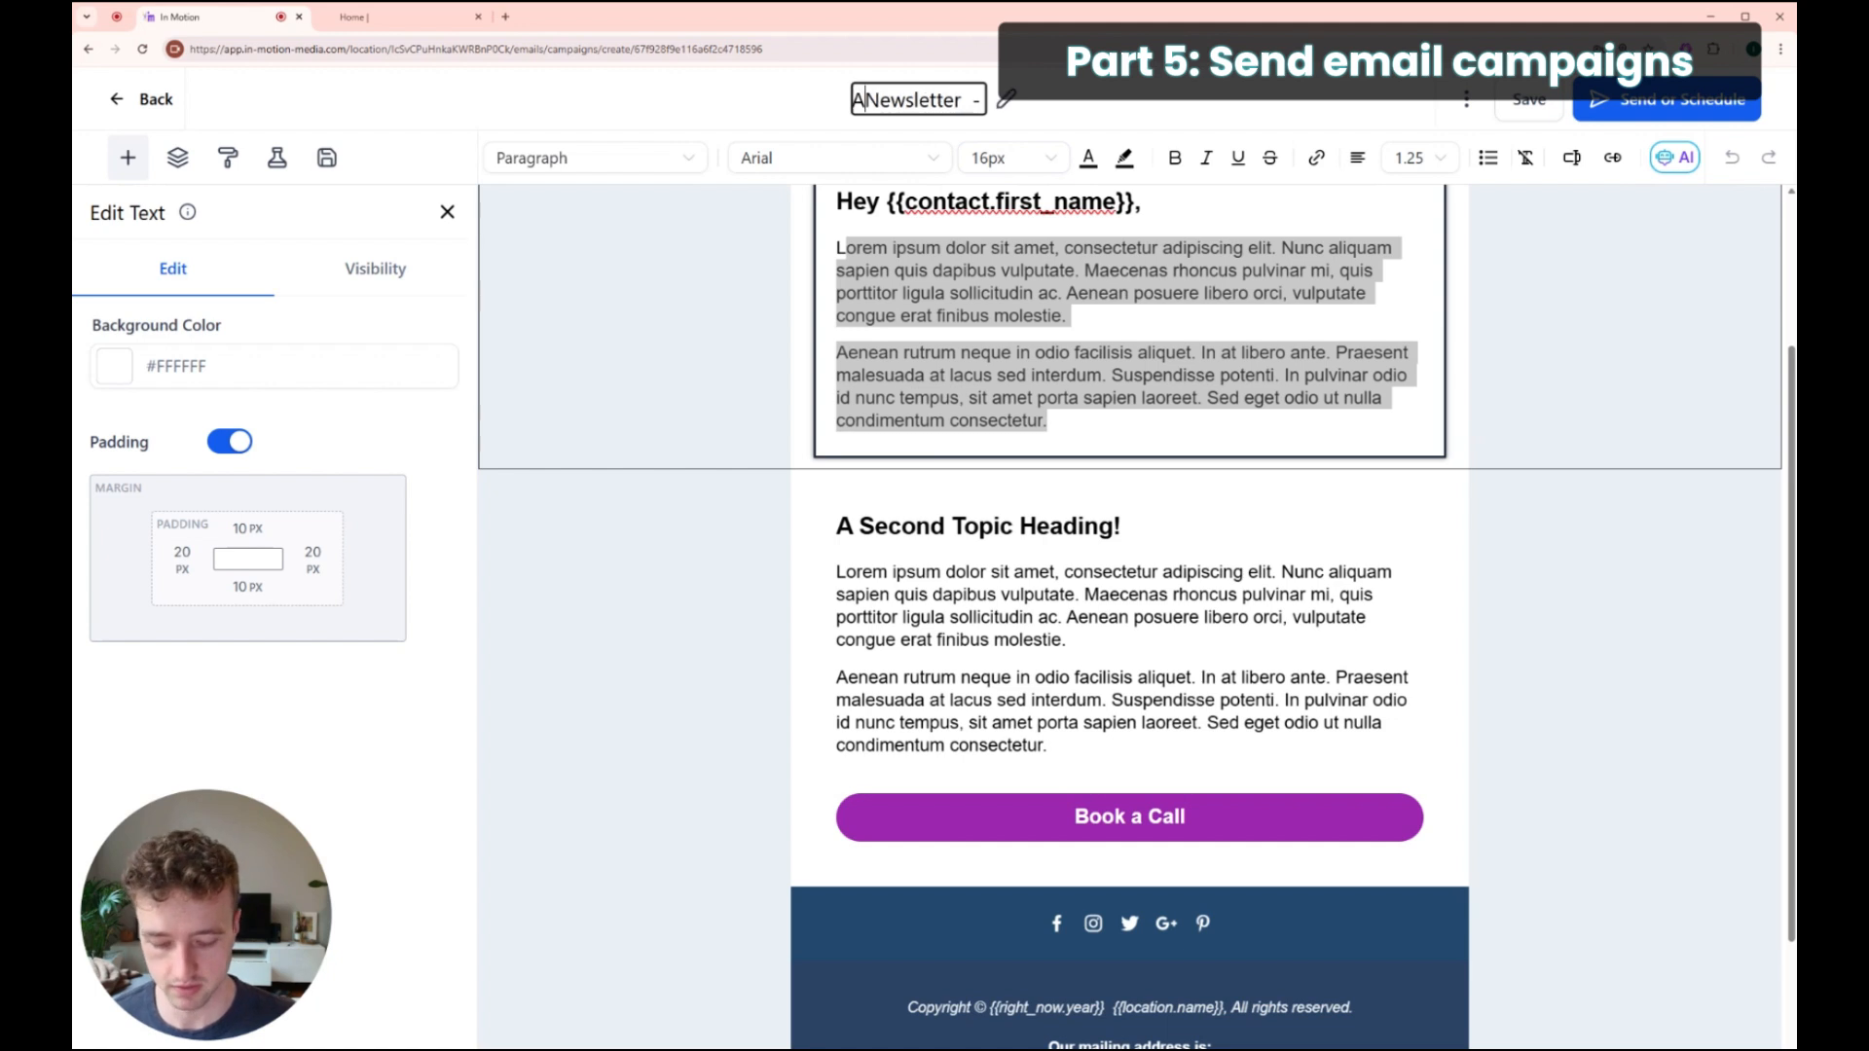
{"action": "key", "text": "BackSpace"}
{"action": "key", "text": "BackSpace"}
{"action": "key", "text": "BackSpace"}
{"action": "key", "text": "BackSpace"}
{"action": "key", "text": "ctrl+a"}
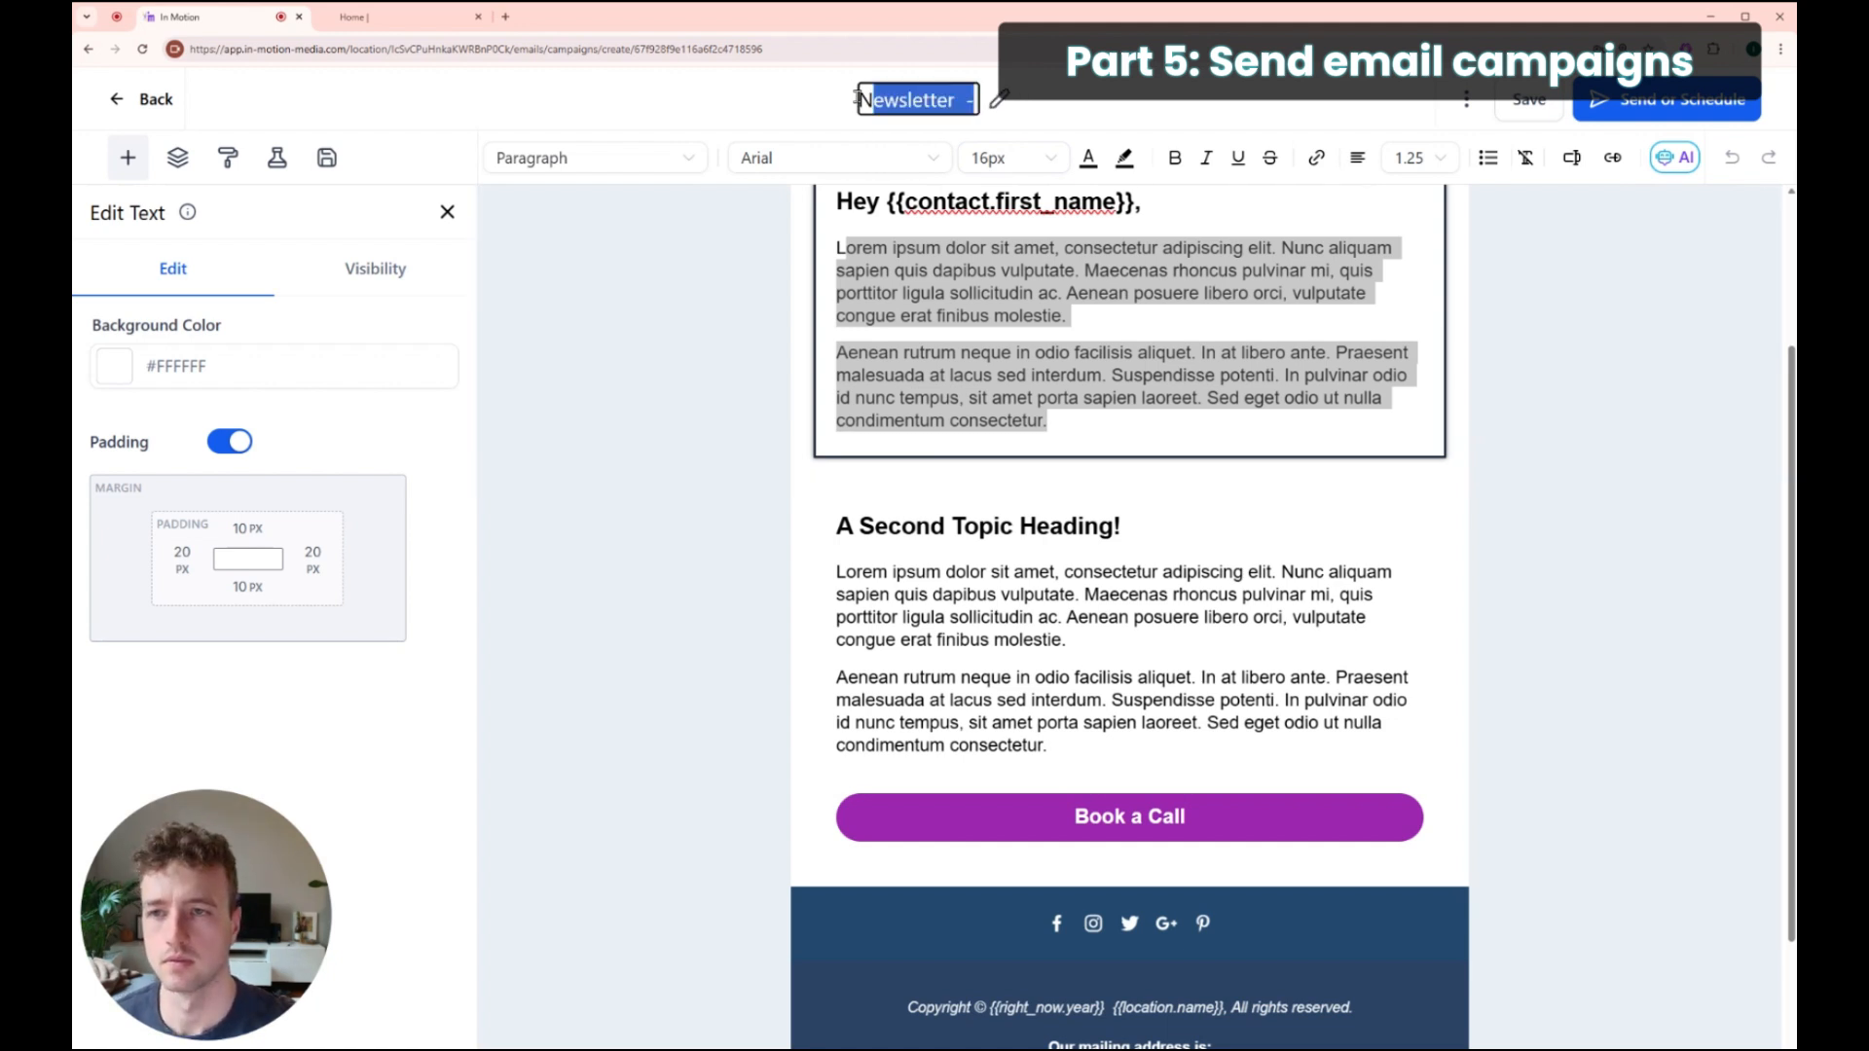
{"action": "type", "text": "Newsletter - April"}
Step: Complete the title with '11, 2025' to read 'Newsletter - April 11, 2025' and confirm it
{"action": "left_click", "coordinate": [839, 99]}
{"action": "type", "text": "1"}
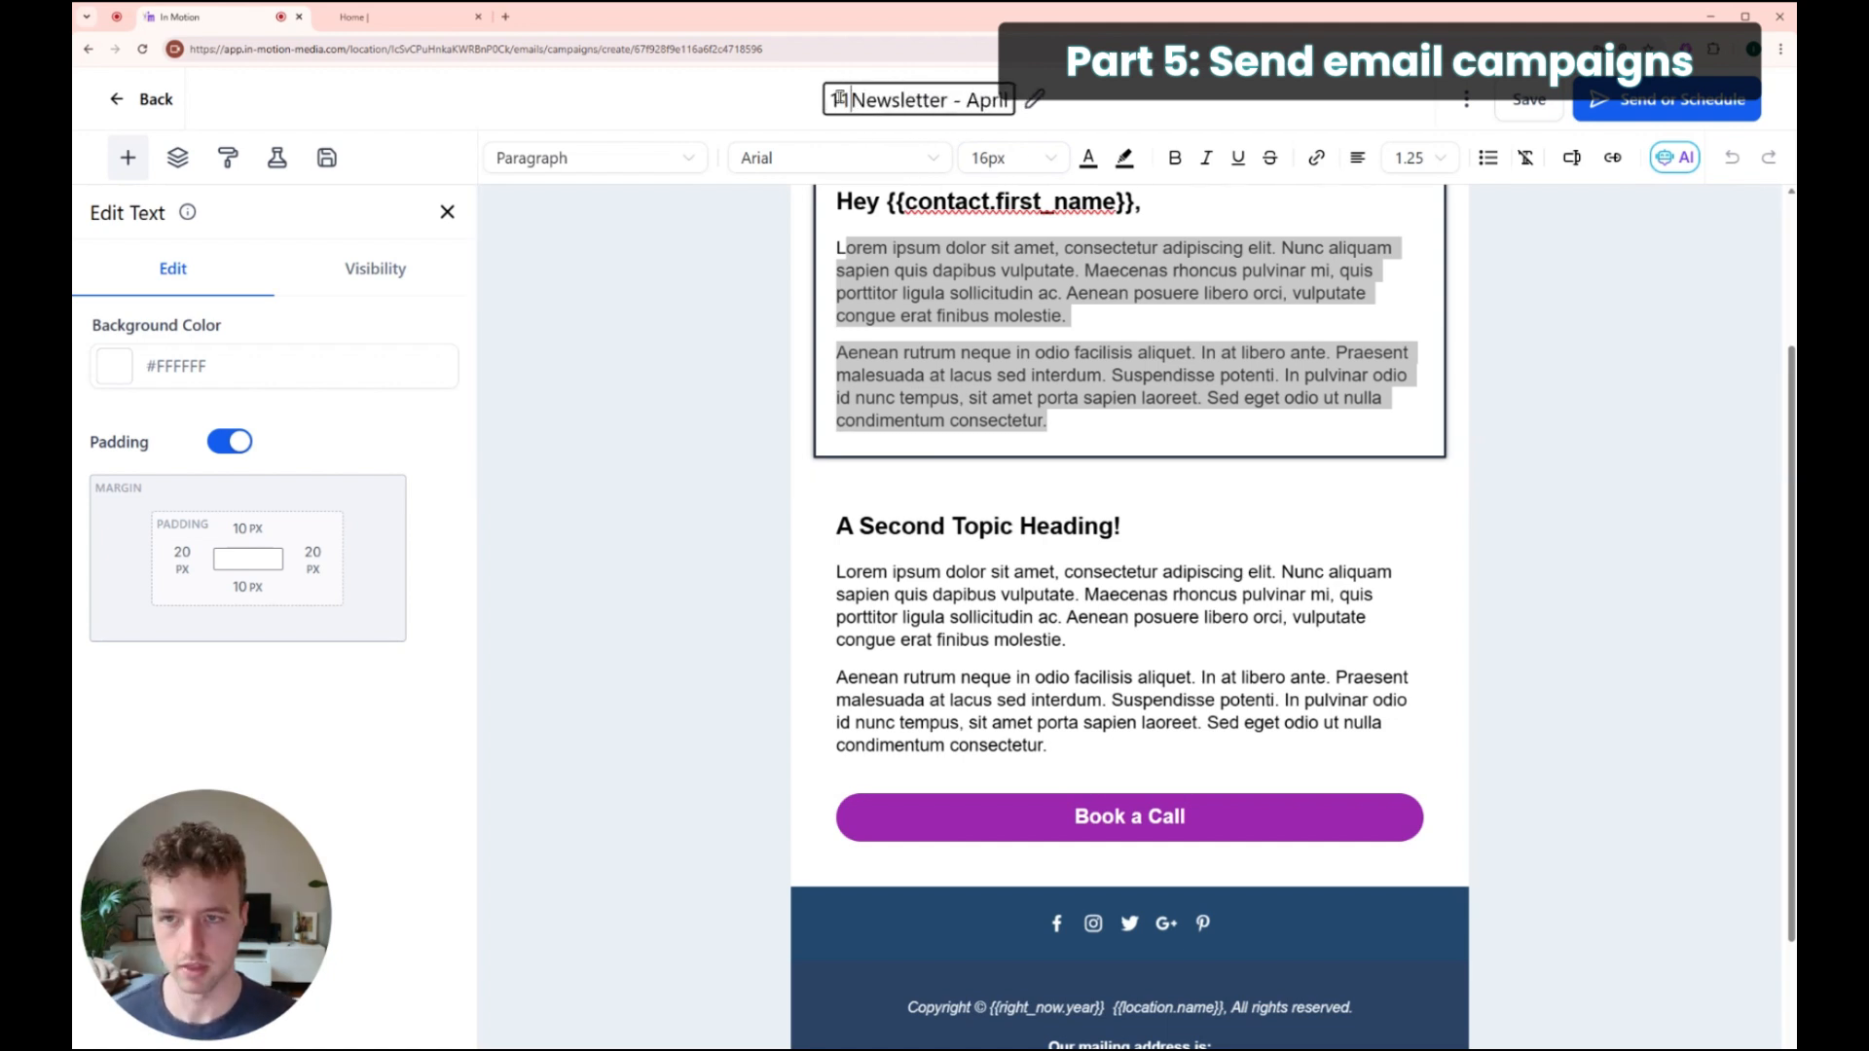
{"action": "type", "text": "1"}
{"action": "key", "text": "BackSpace"}
{"action": "key", "text": "BackSpace"}
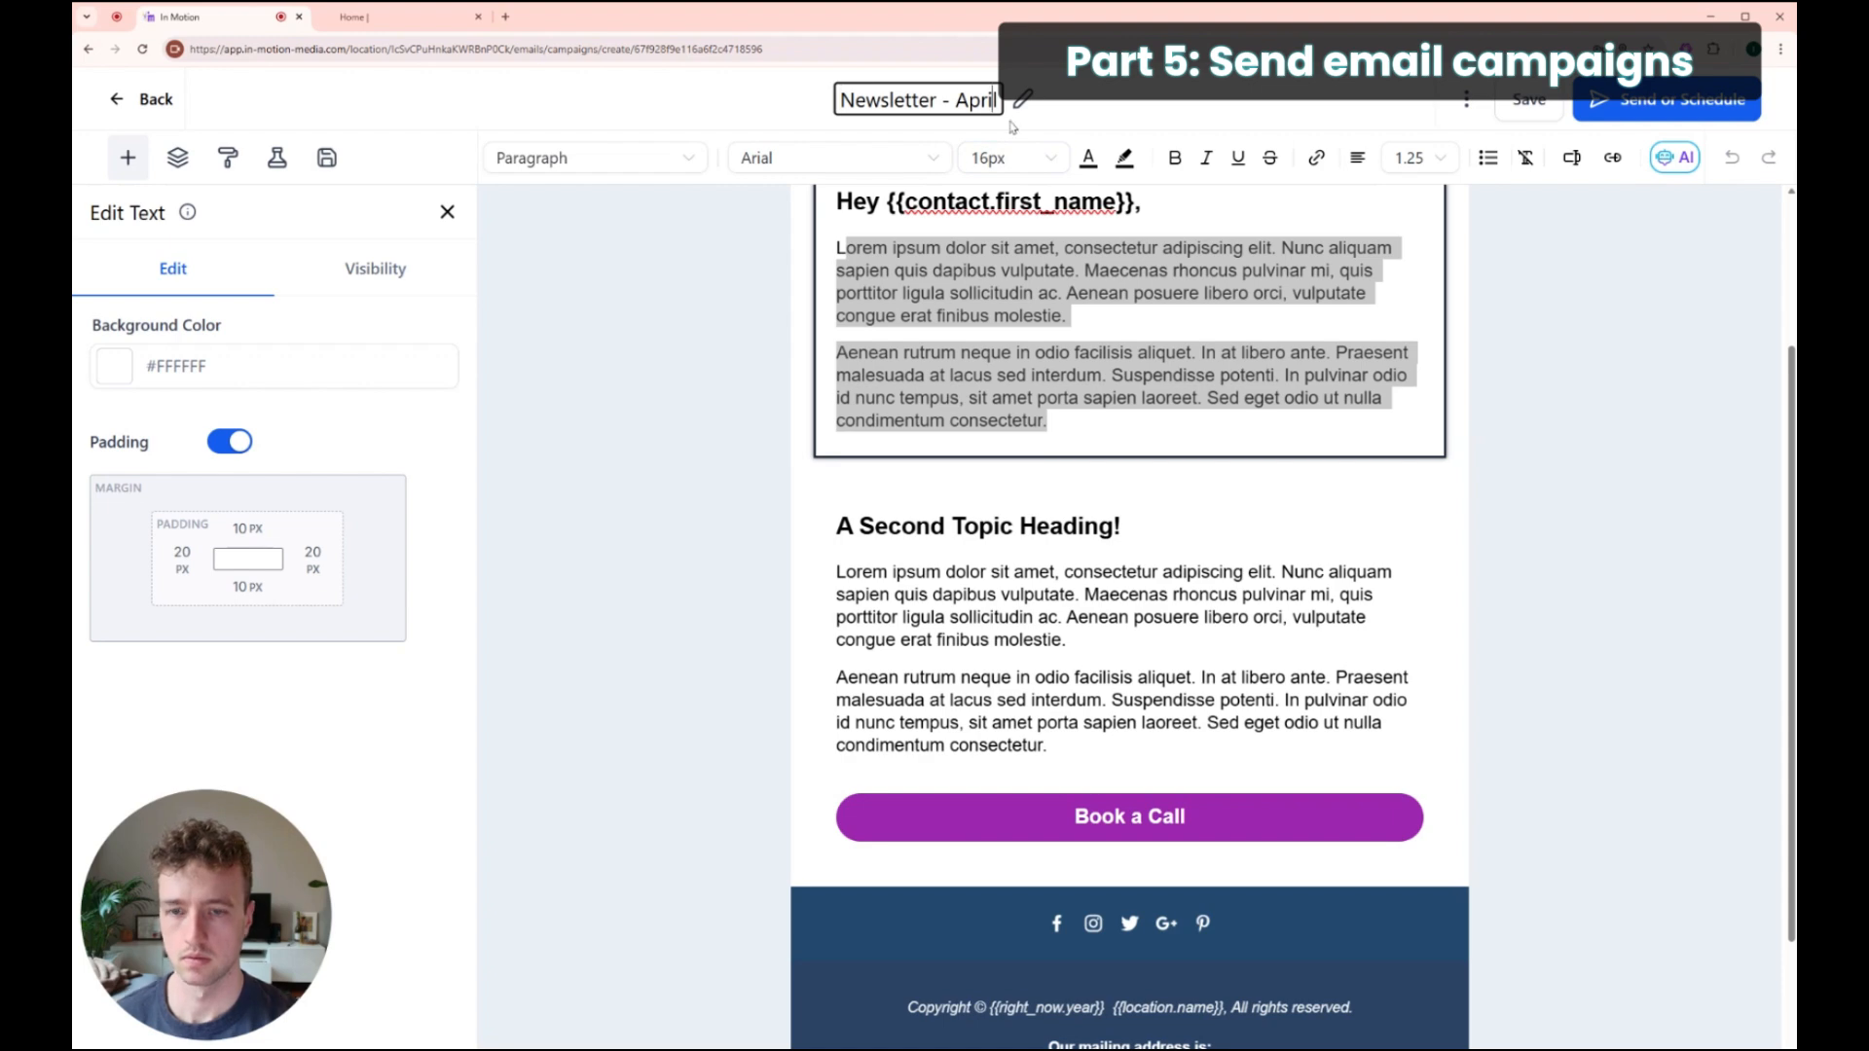
{"action": "left_click", "coordinate": [1007, 101]}
{"action": "type", "text": "11, 2025"}
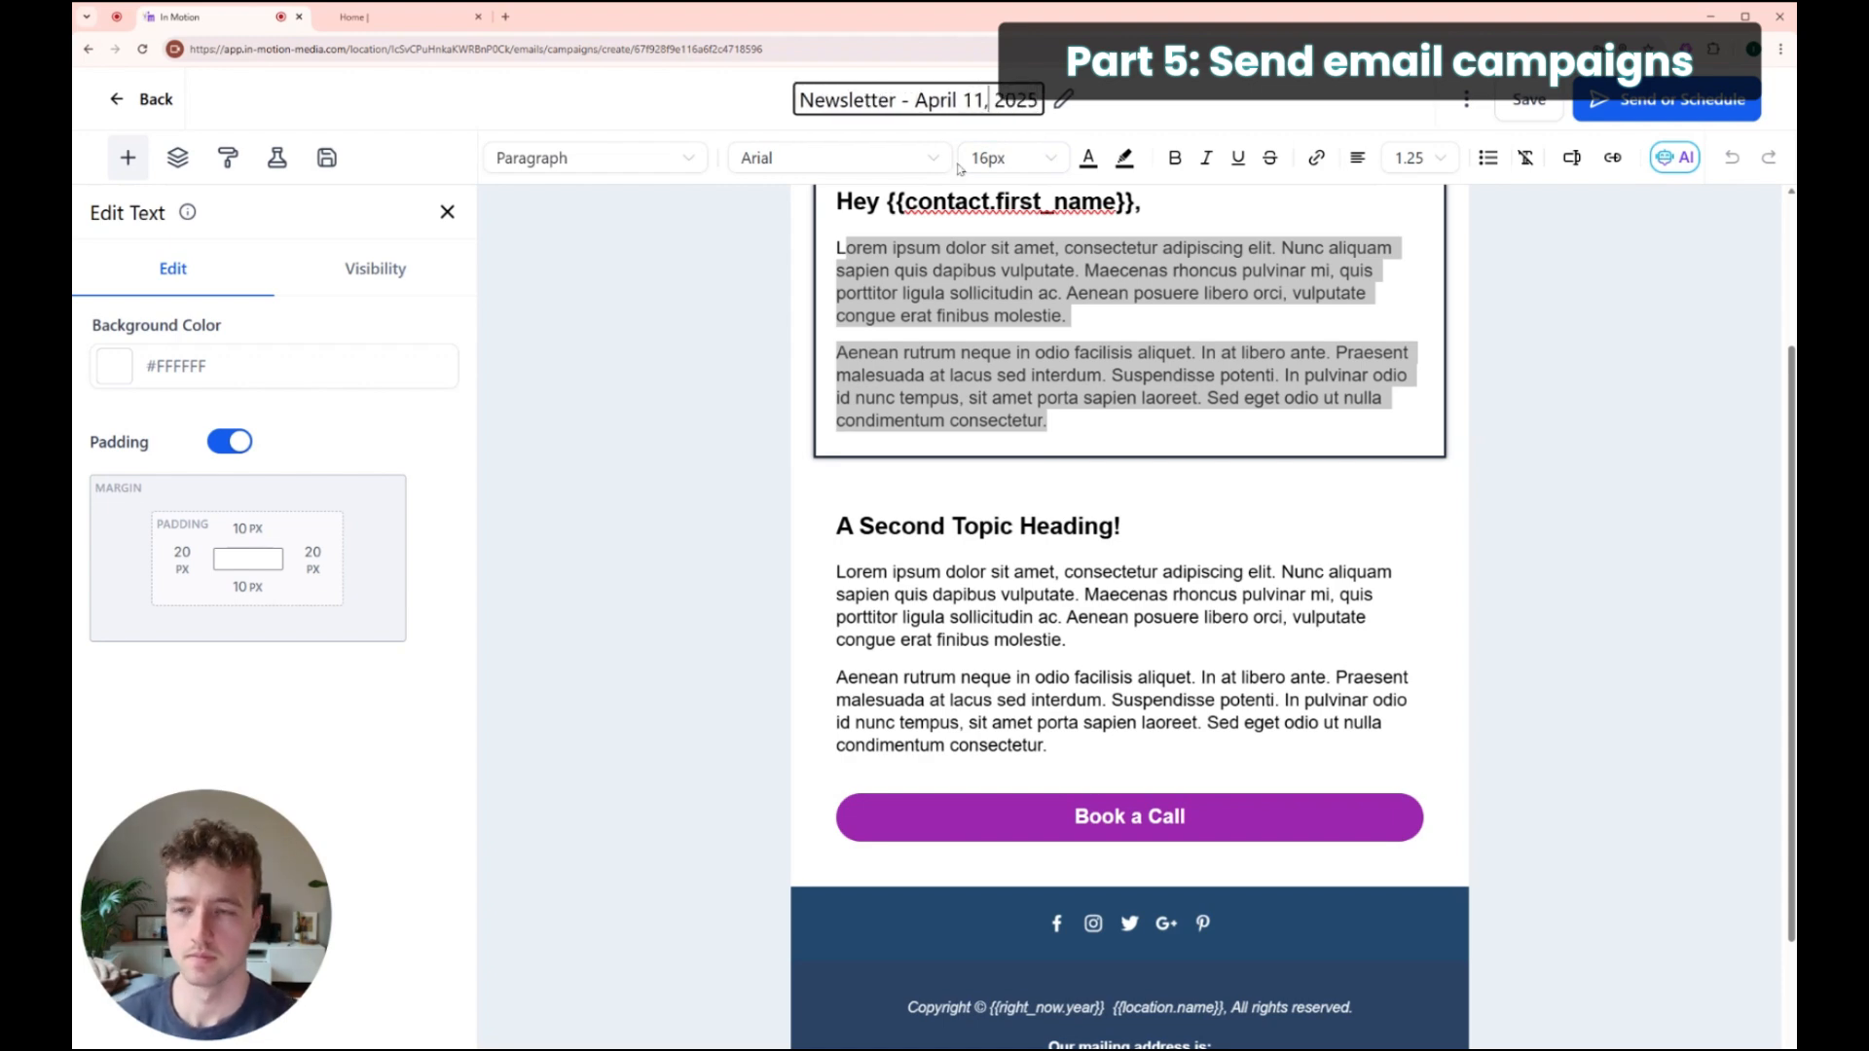
{"action": "left_click", "coordinate": [867, 402]}
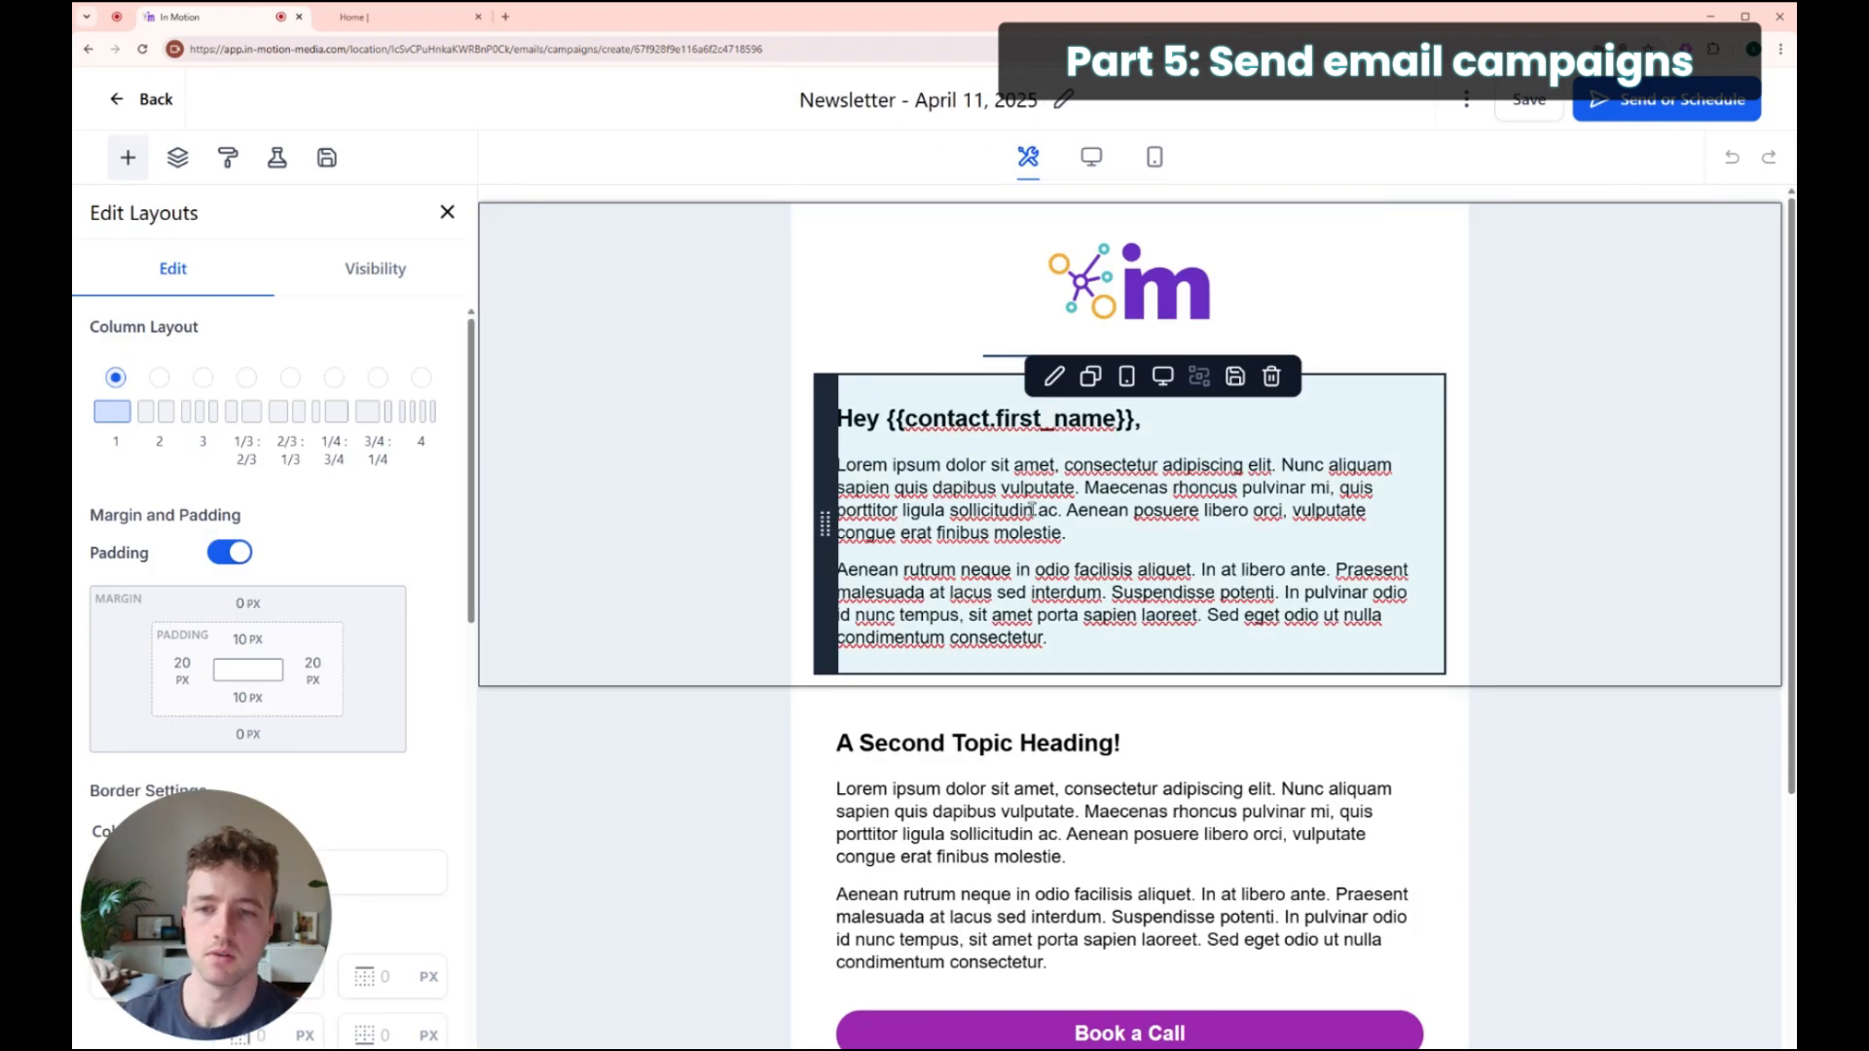
{"action": "scroll", "coordinate": [1011, 494], "scroll_direction": "down", "scroll_amount": 4}
{"action": "scroll", "coordinate": [1011, 494], "scroll_direction": "up", "scroll_amount": 4}
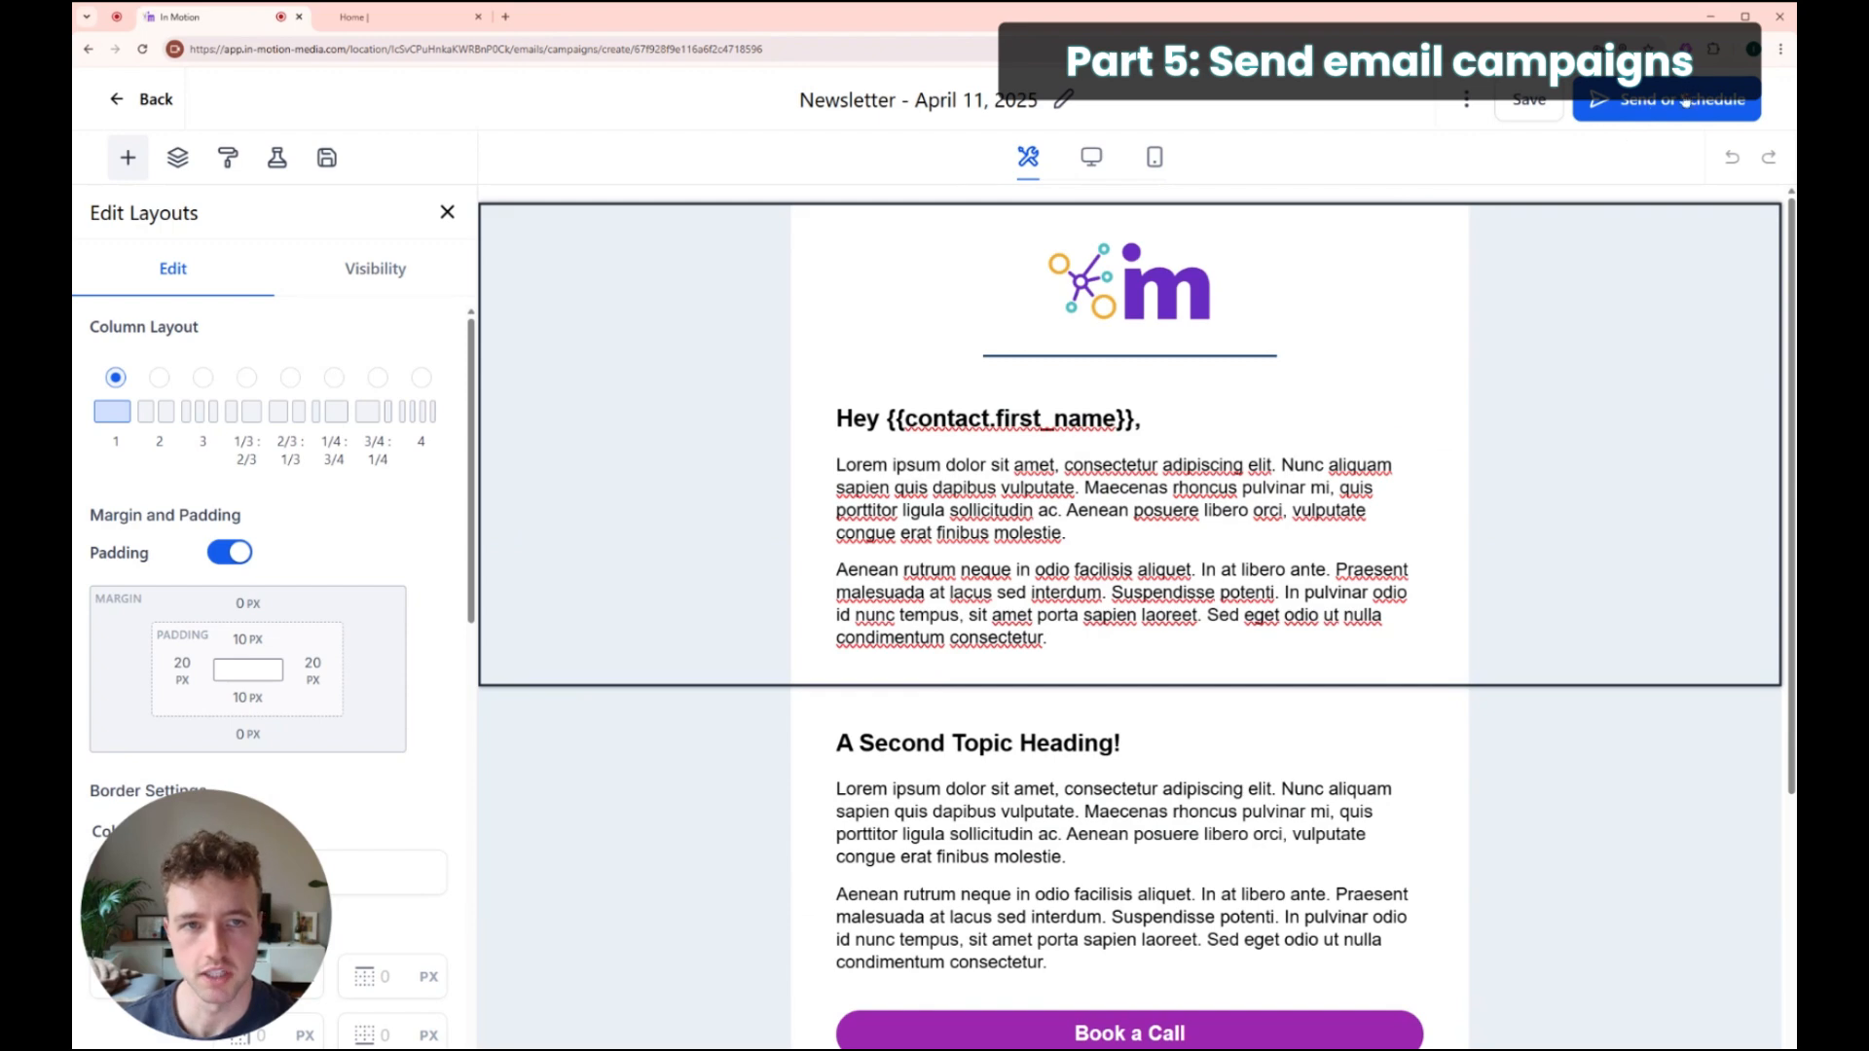
Step: Go to Send or Schedule and choose the Batch Schedule option card
{"action": "left_click", "coordinate": [1655, 96]}
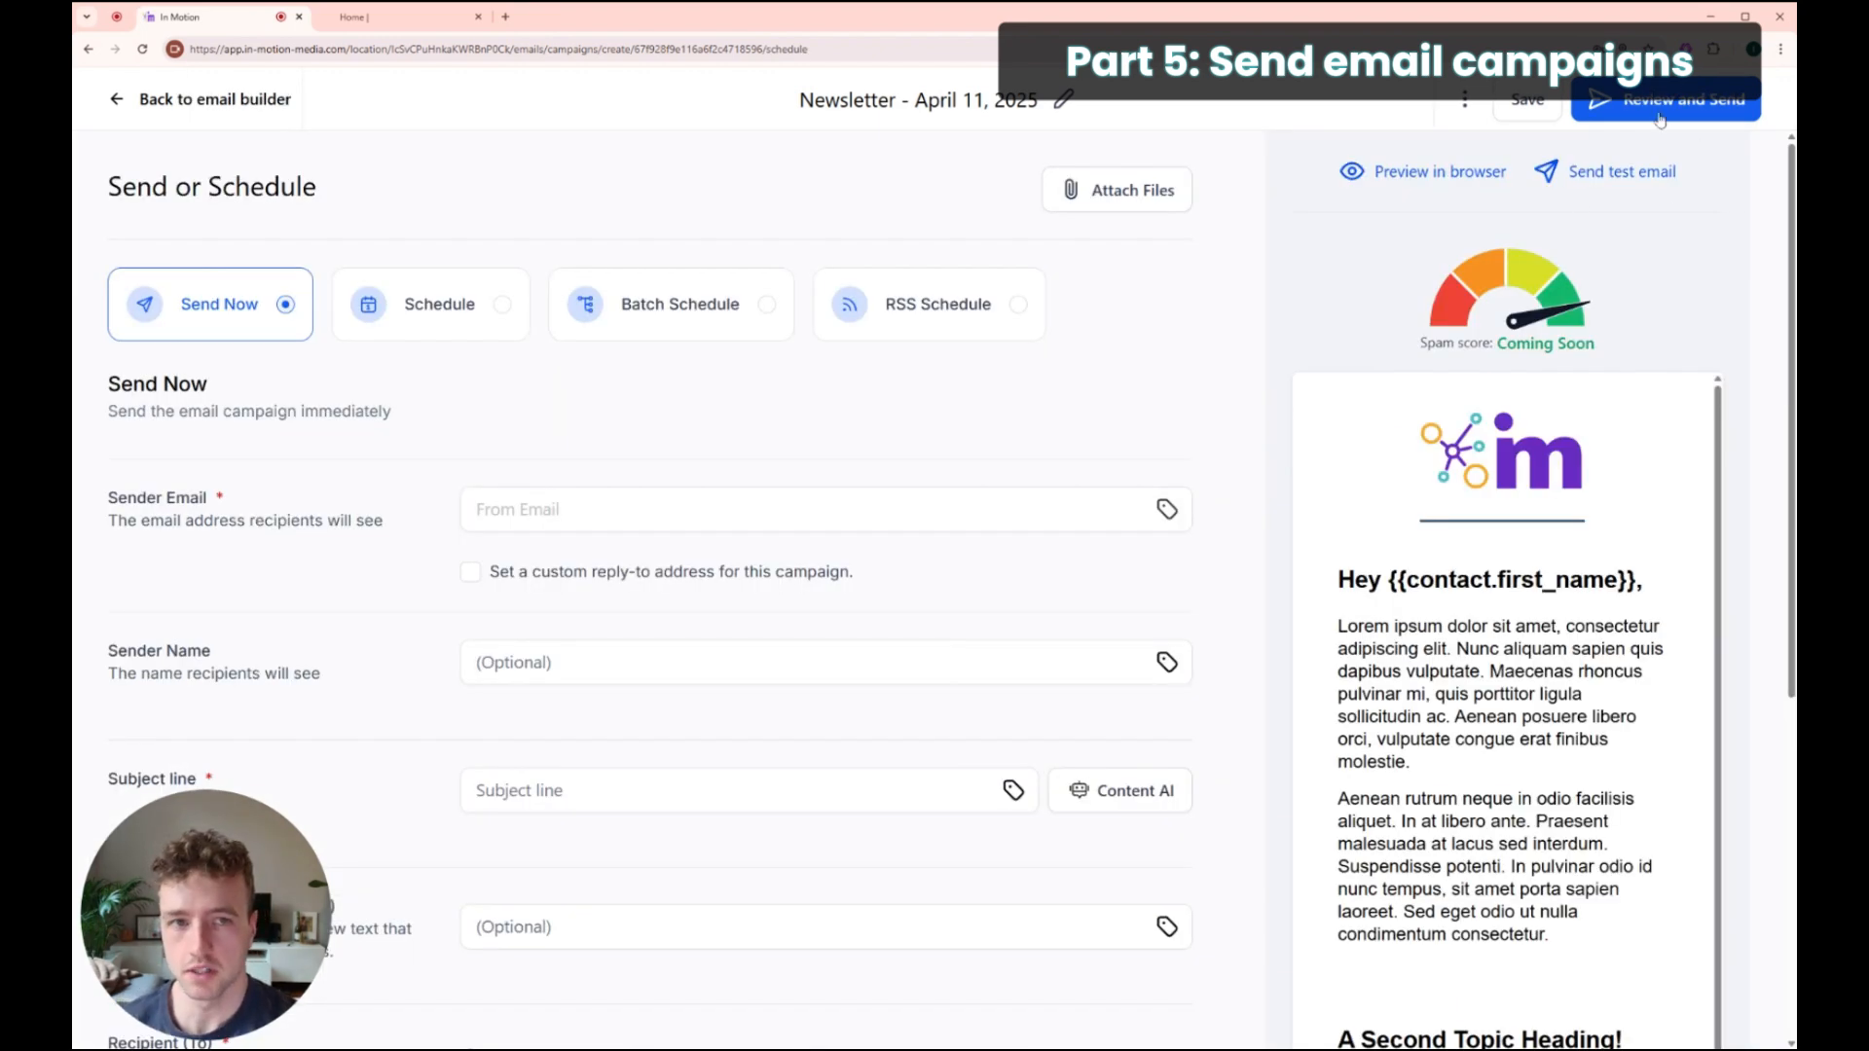
{"action": "scroll", "coordinate": [820, 574], "scroll_direction": "down", "scroll_amount": 3}
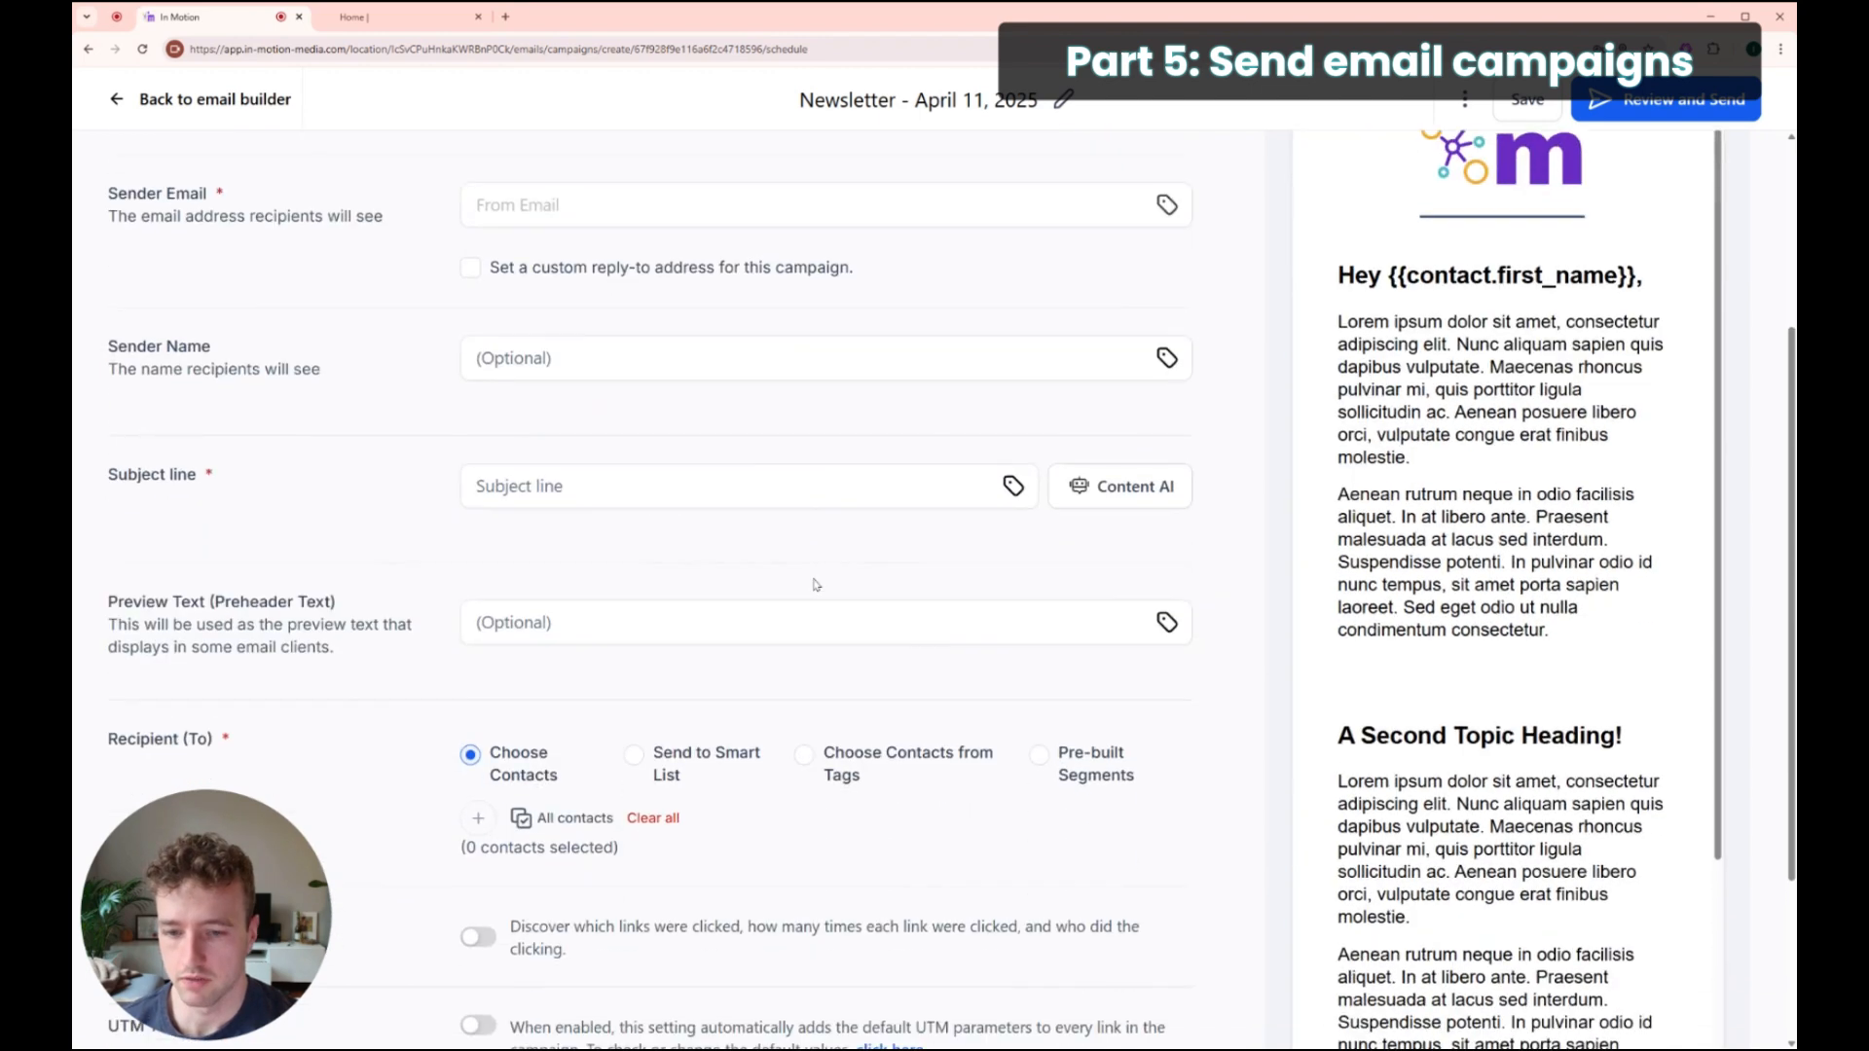
{"action": "scroll", "coordinate": [820, 591], "scroll_direction": "up", "scroll_amount": 3}
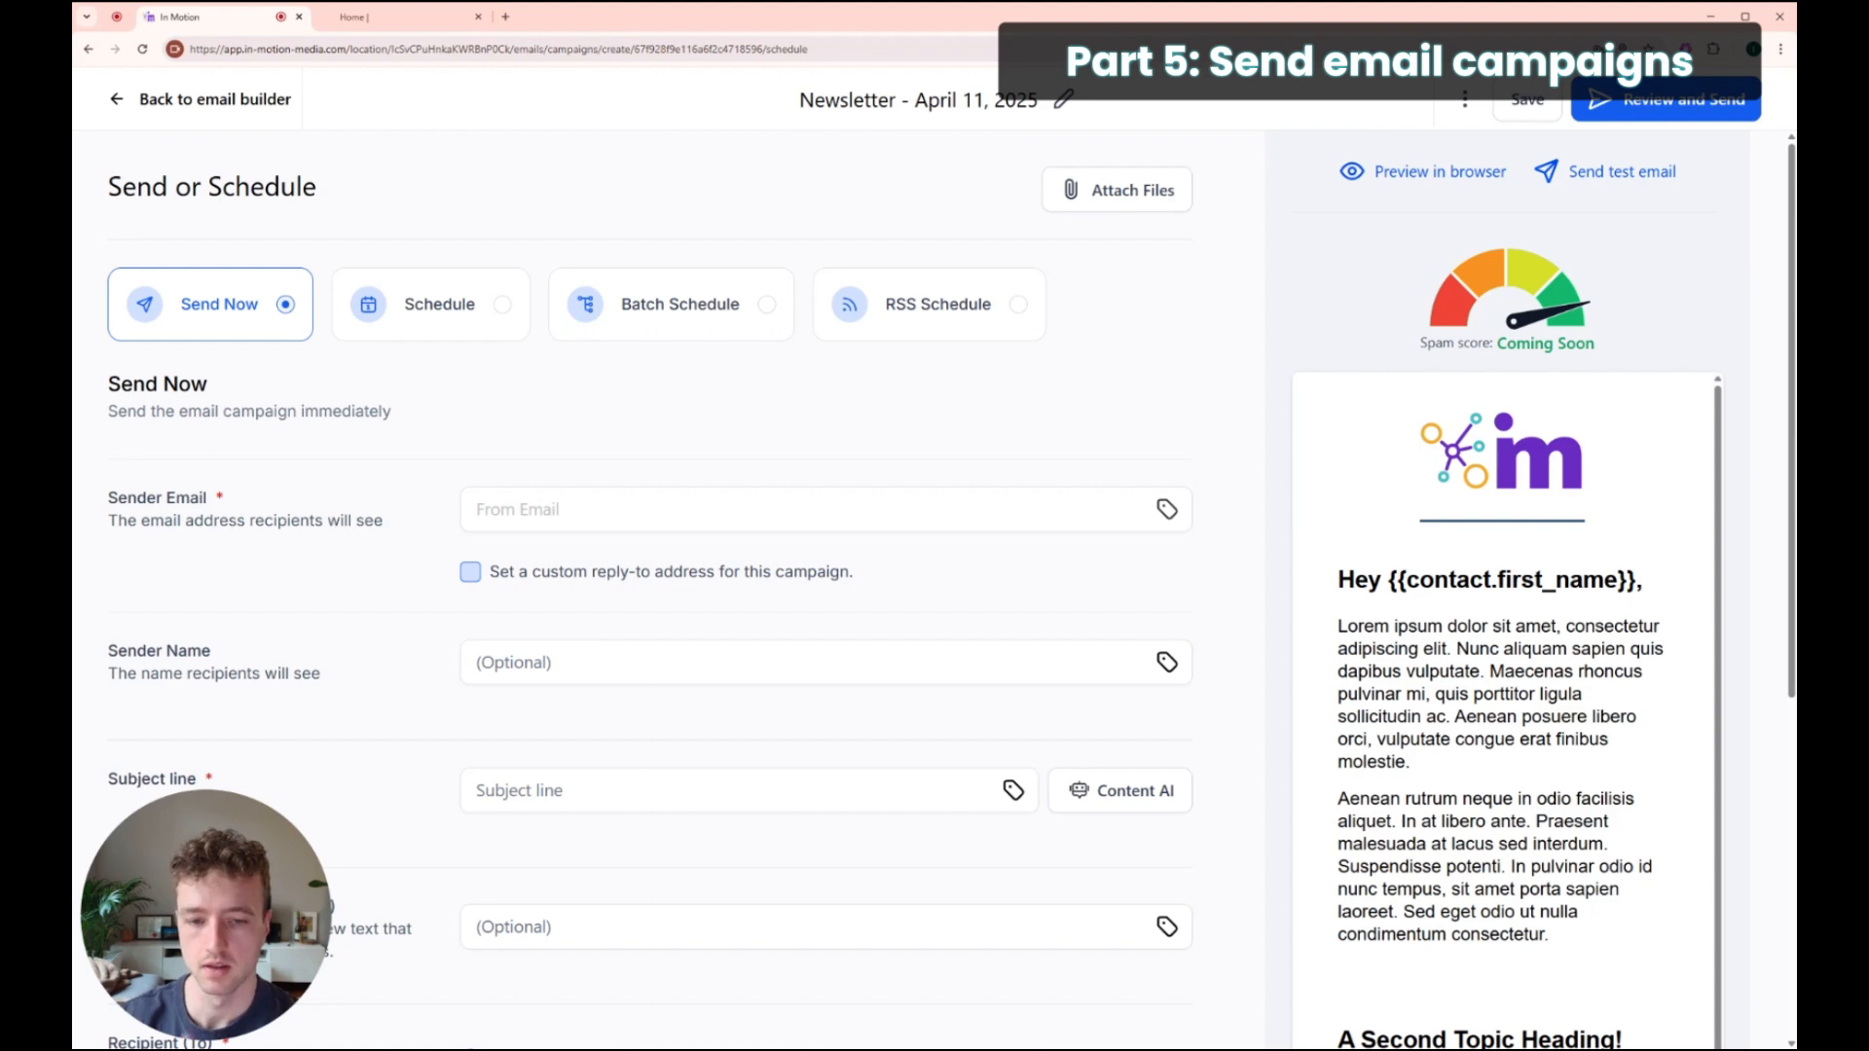
{"action": "scroll", "coordinate": [663, 590], "scroll_direction": "down", "scroll_amount": 5}
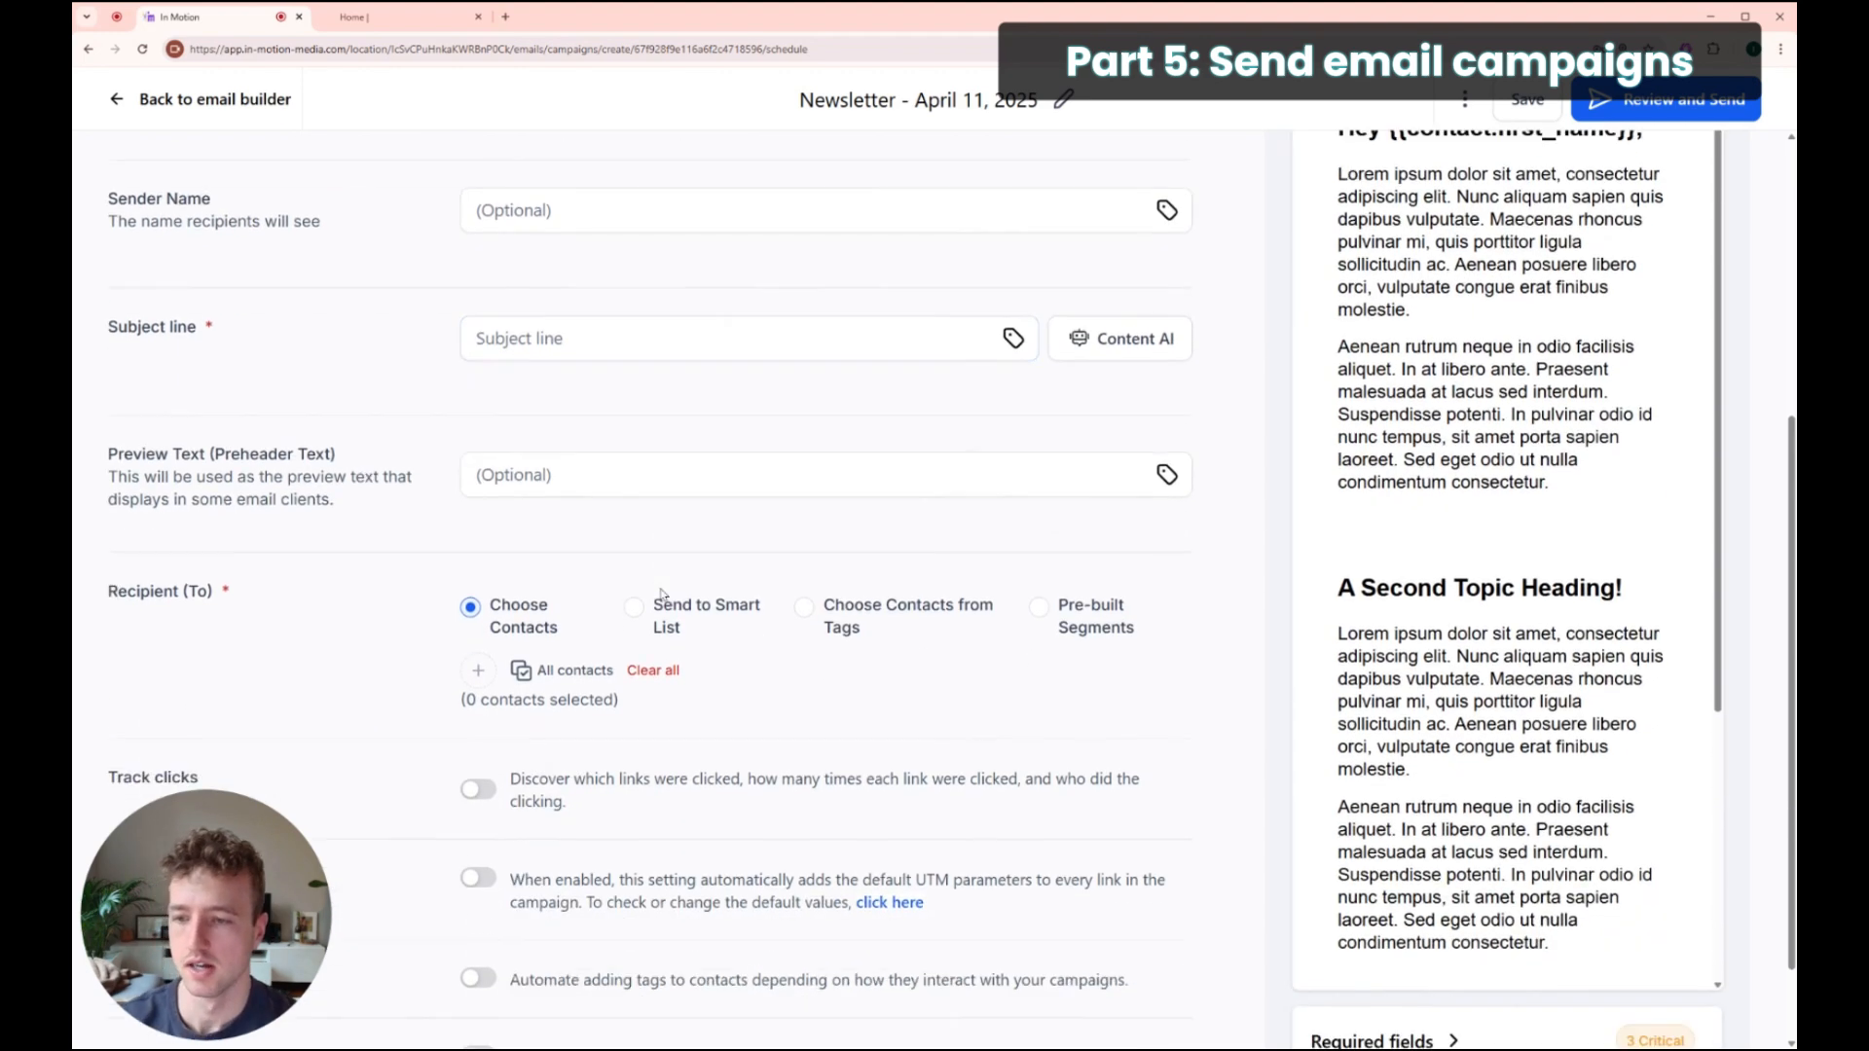
{"action": "scroll", "coordinate": [610, 601], "scroll_direction": "up", "scroll_amount": 2}
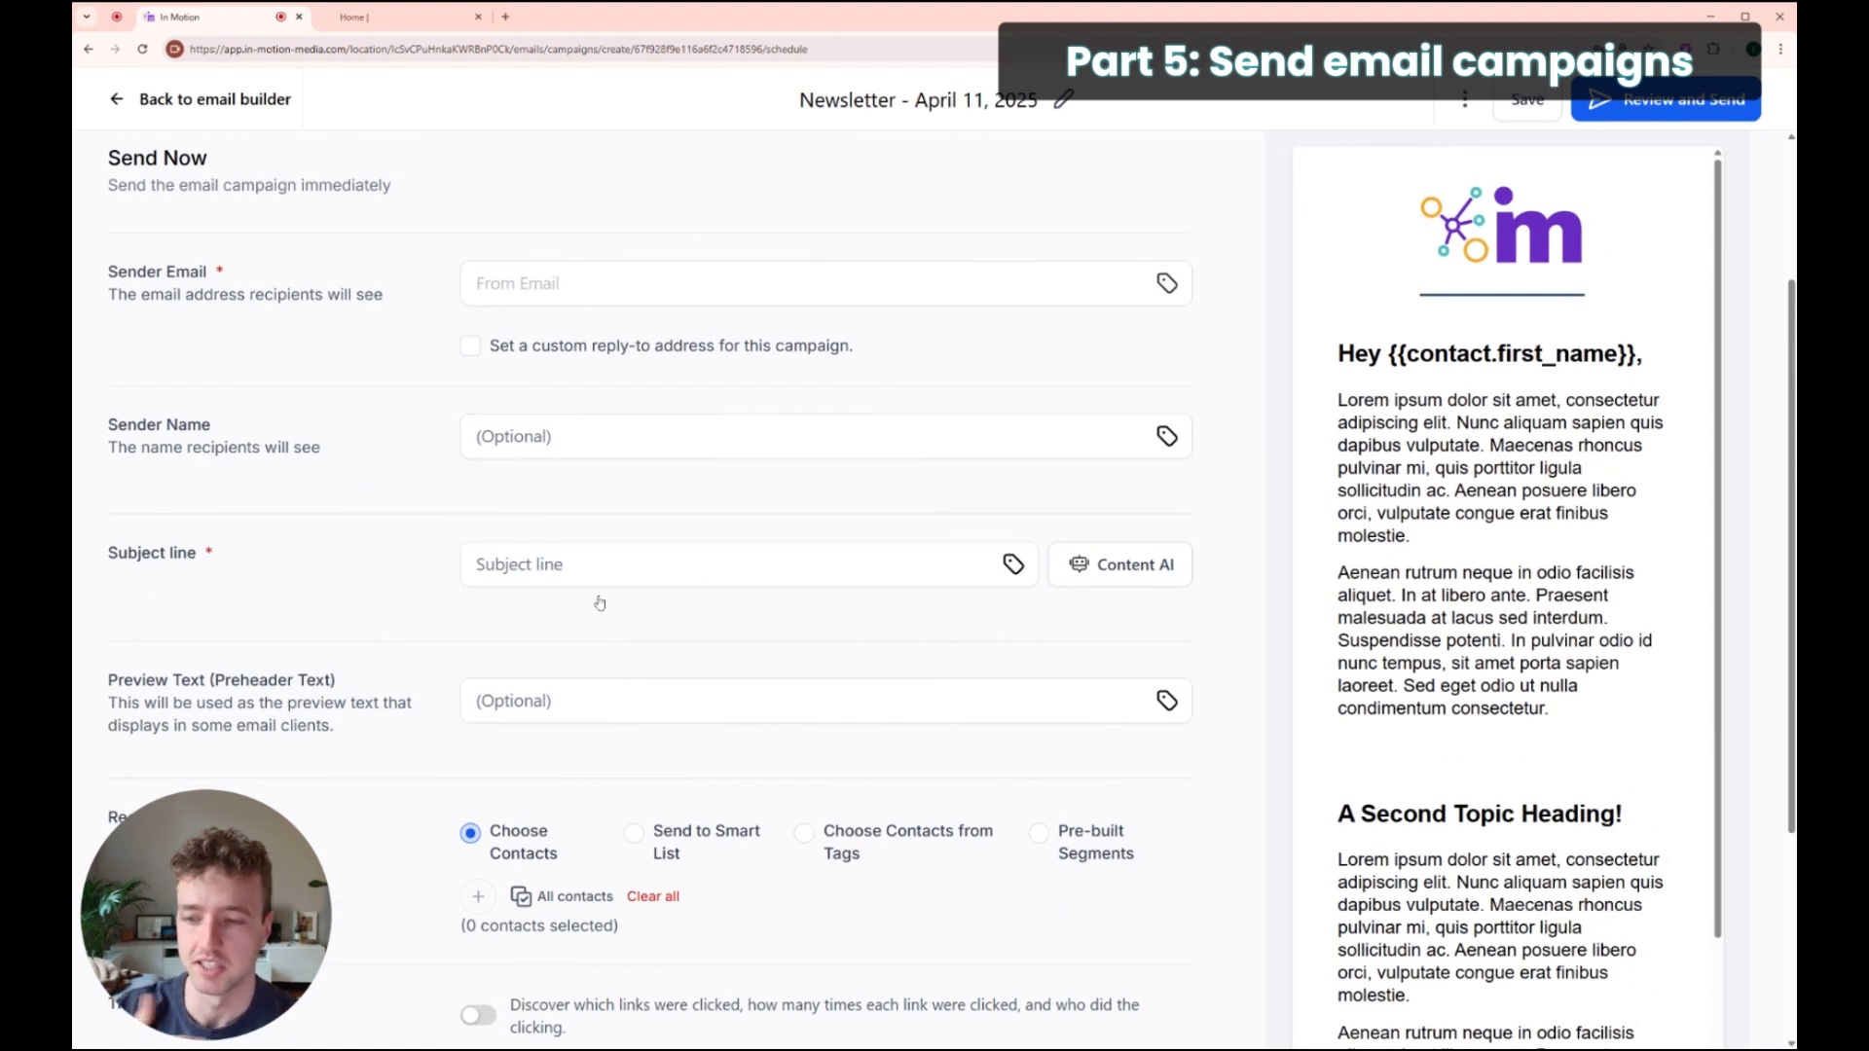
{"action": "scroll", "coordinate": [599, 604], "scroll_direction": "up", "scroll_amount": 2}
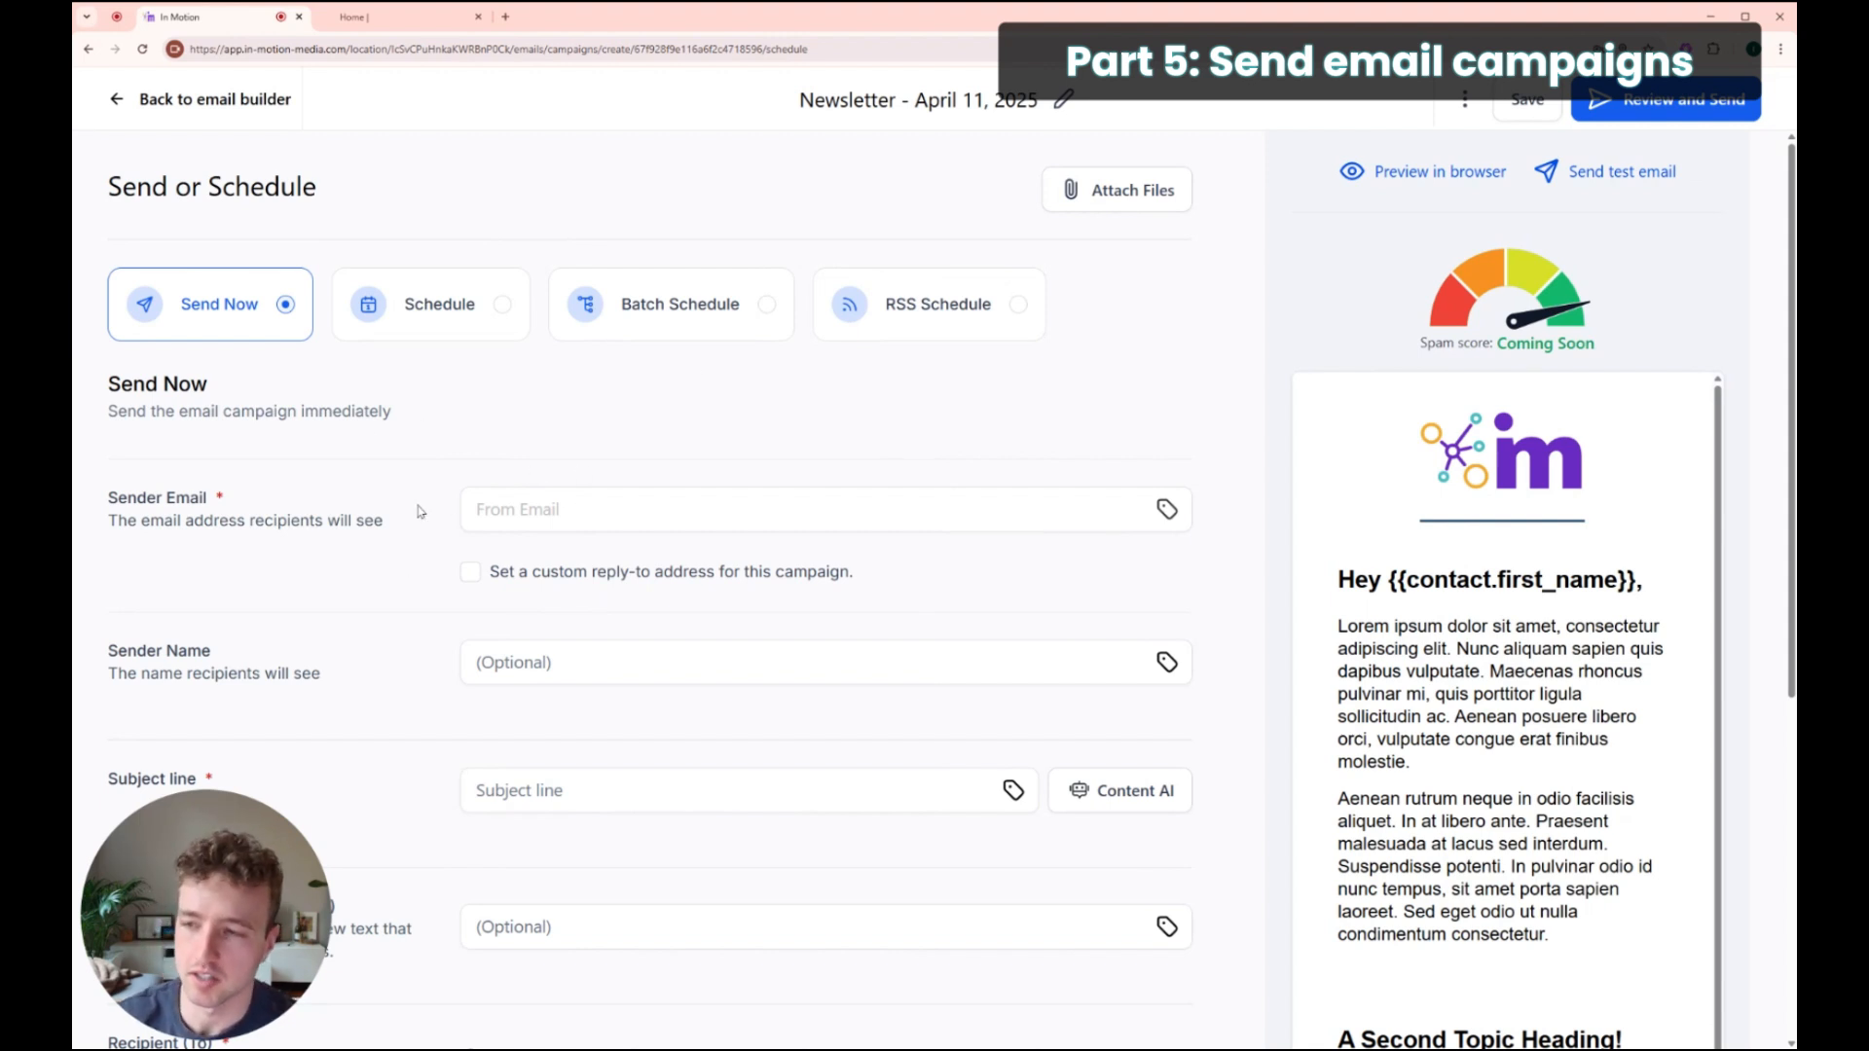
{"action": "left_click", "coordinate": [765, 306]}
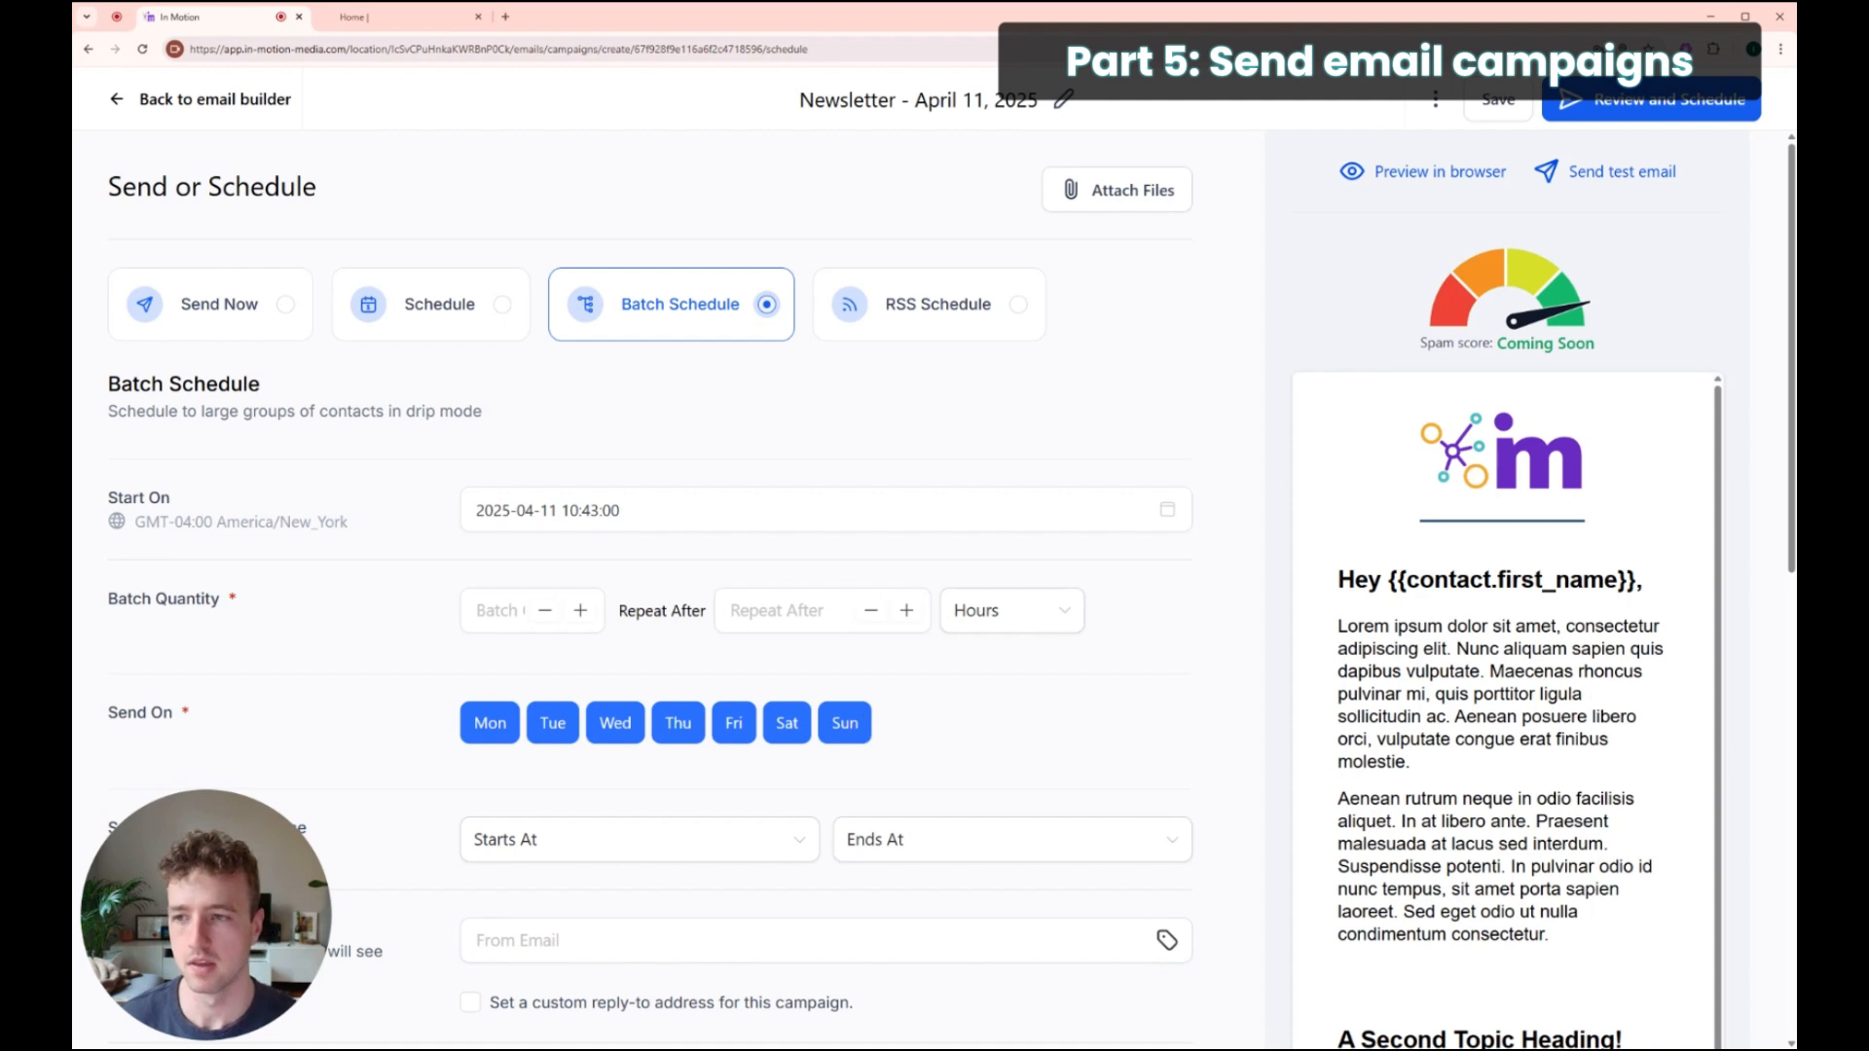
Step: Set Batch Quantity to 5 and Repeat After to 20 minutes
{"action": "left_click", "coordinate": [502, 624]}
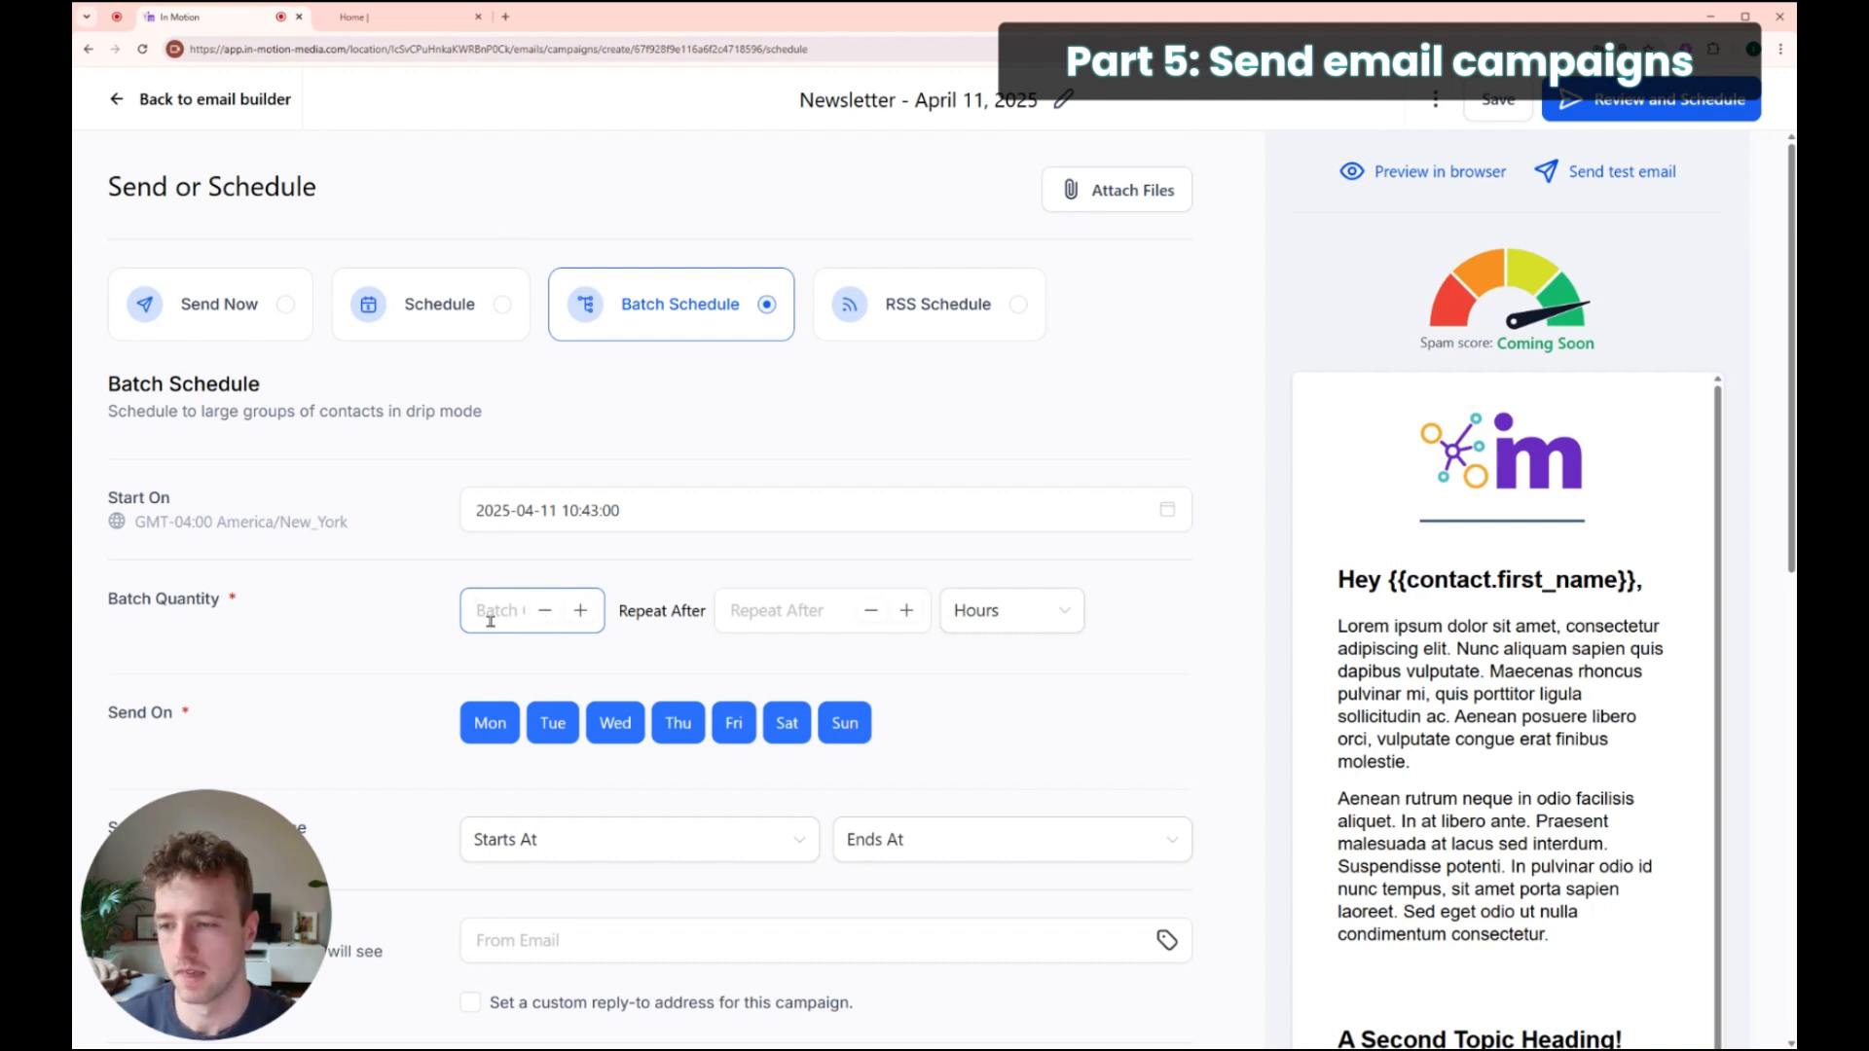
{"action": "type", "text": "5"}
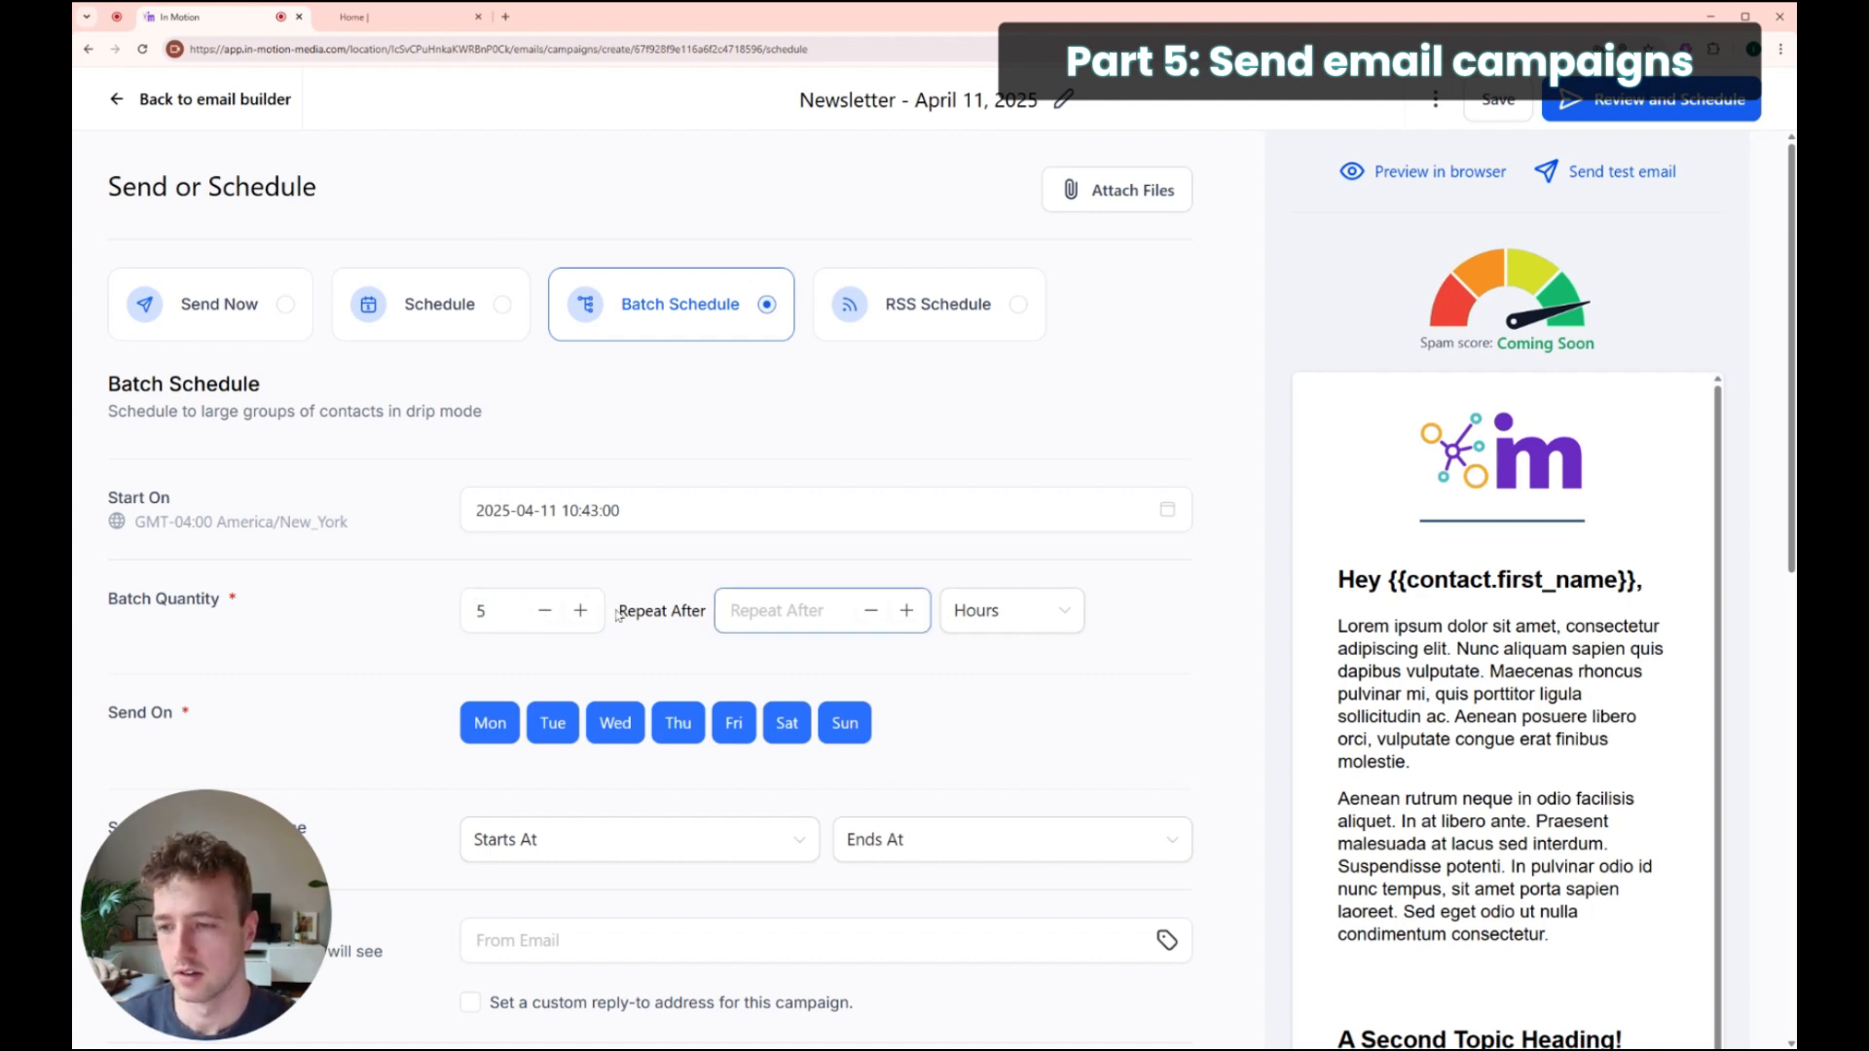
{"action": "left_click_drag", "start_coordinate": [618, 610], "coordinate": [695, 611]}
{"action": "left_click", "coordinate": [800, 610]}
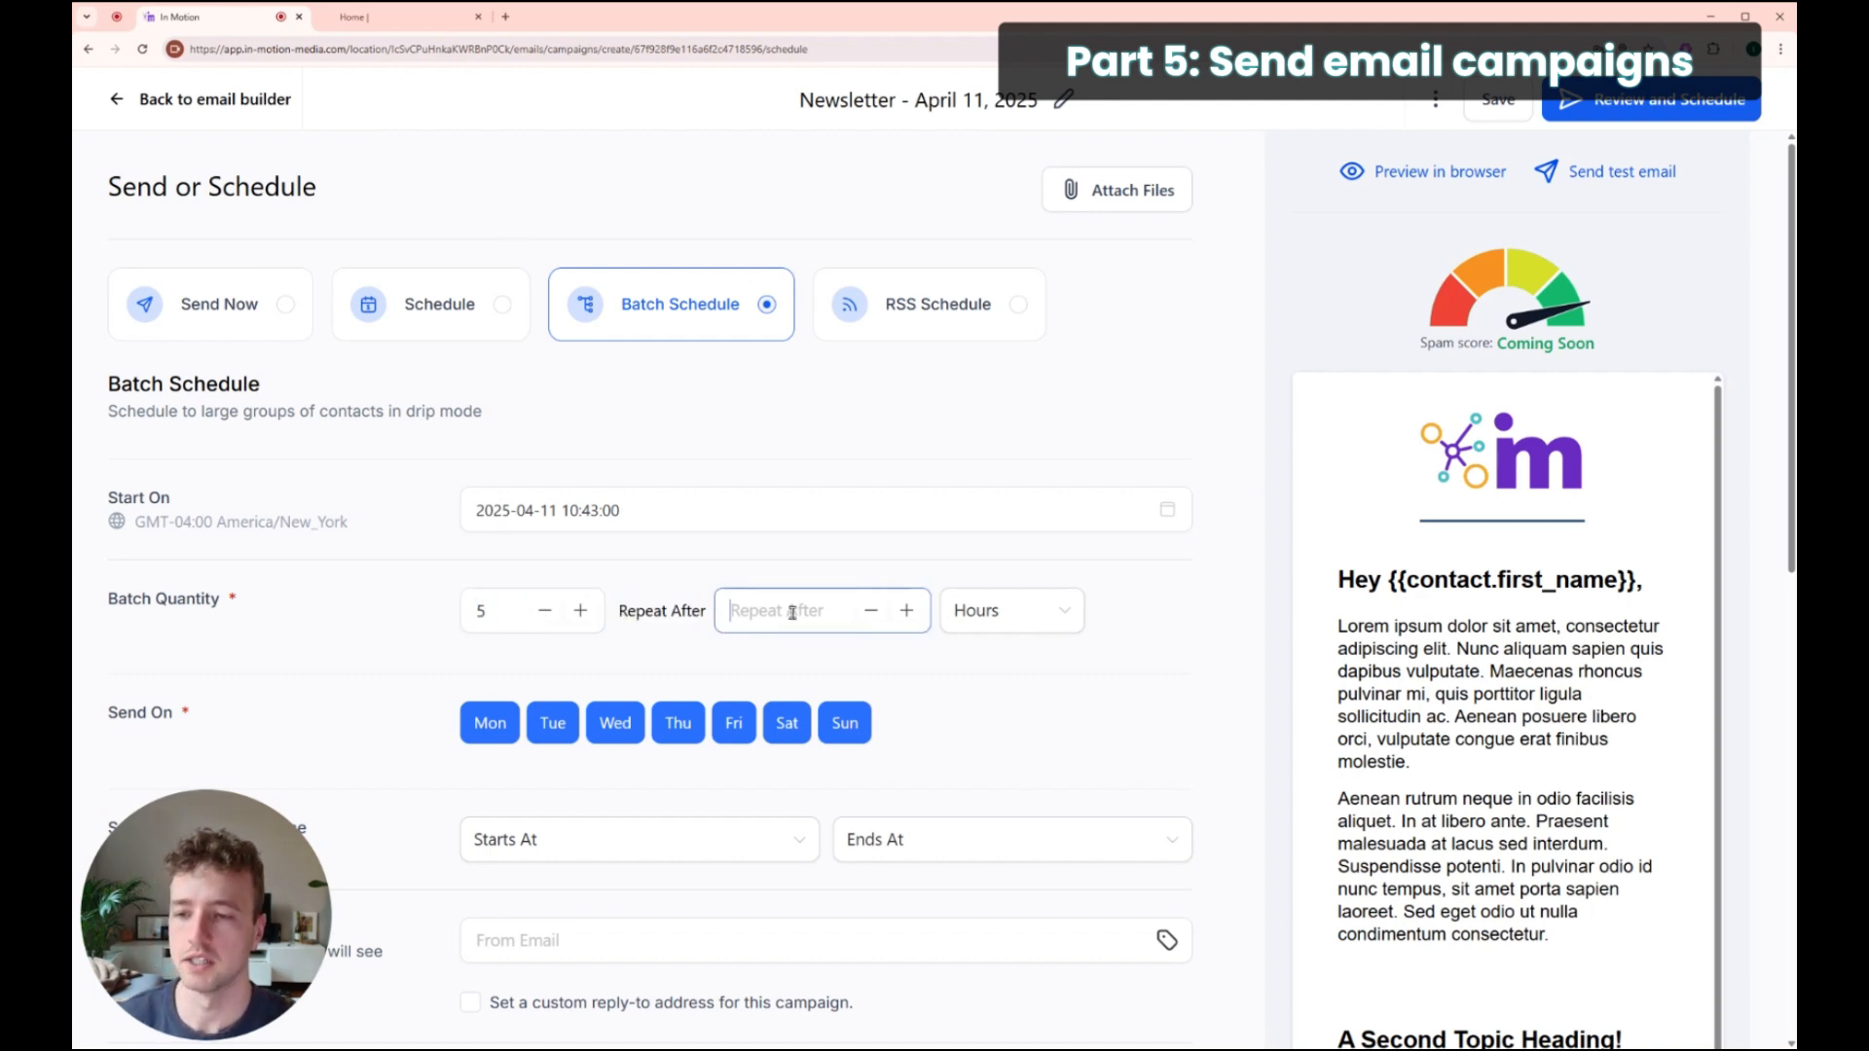
{"action": "double_click", "coordinate": [465, 604]}
{"action": "left_click", "coordinate": [761, 620]}
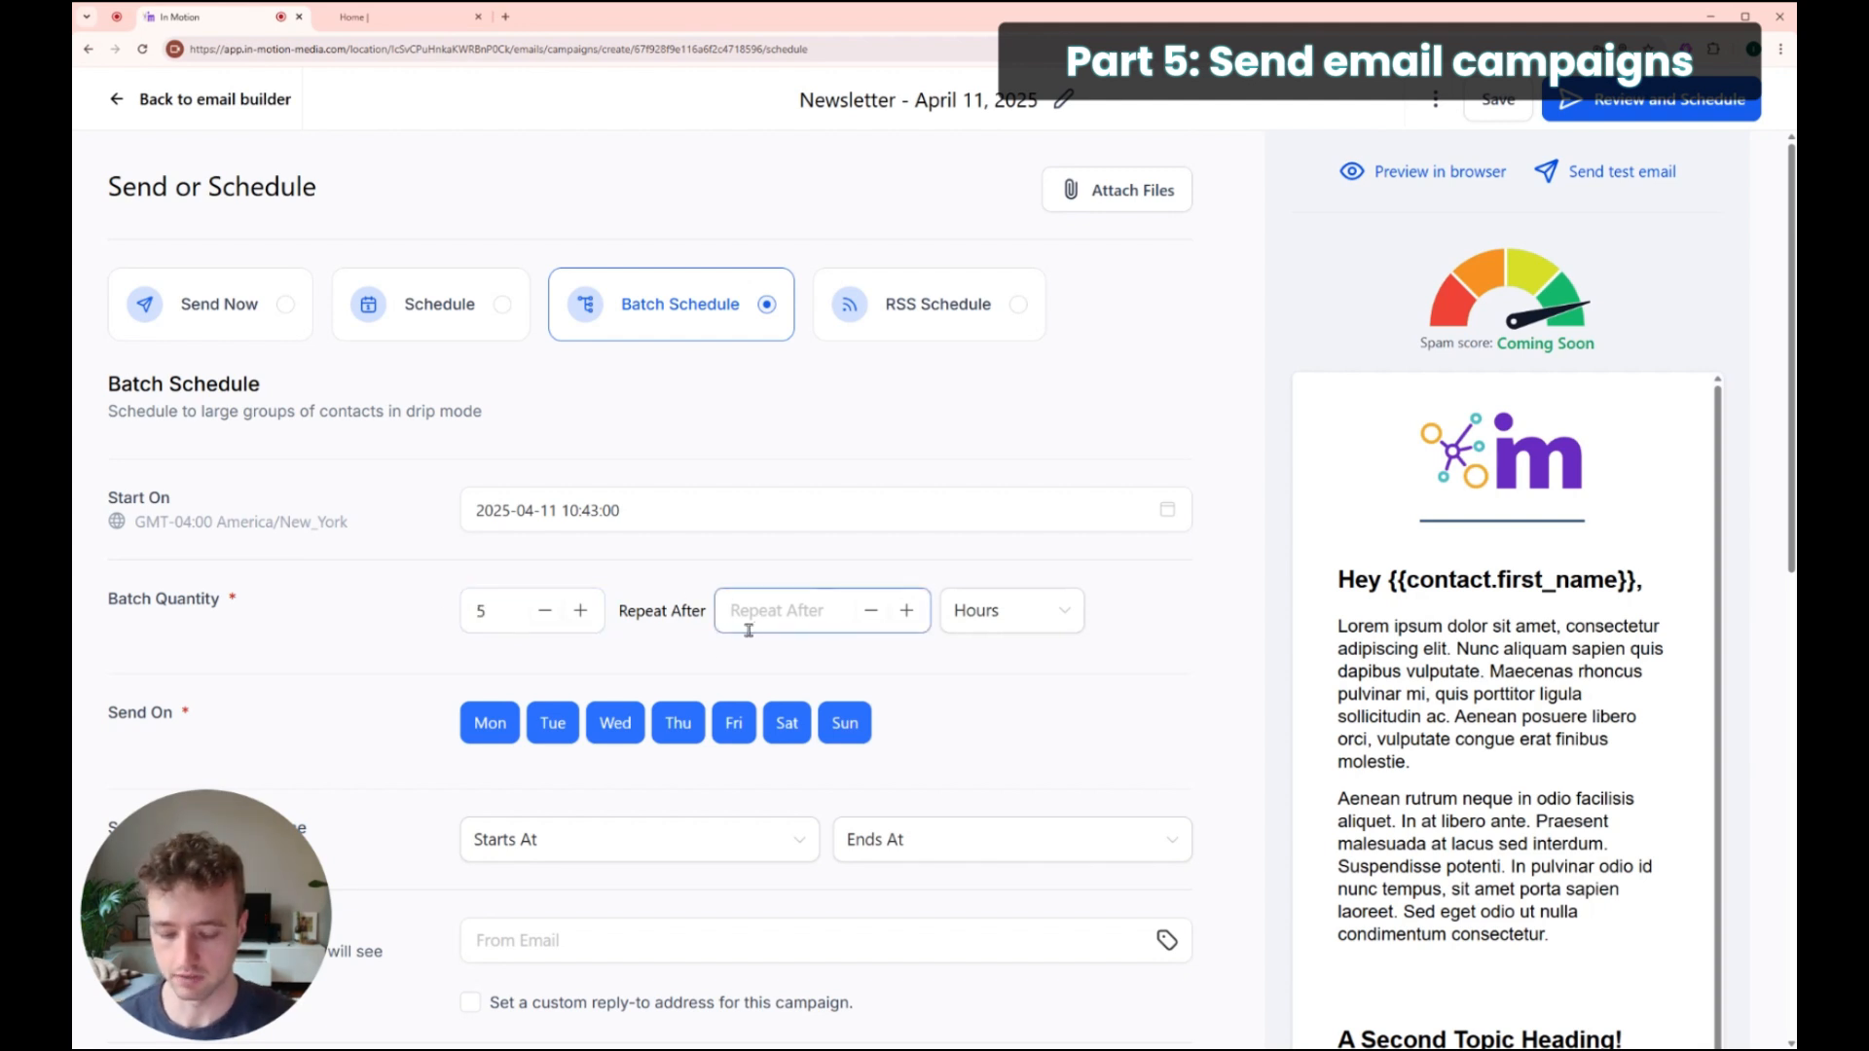
{"action": "type", "text": "20"}
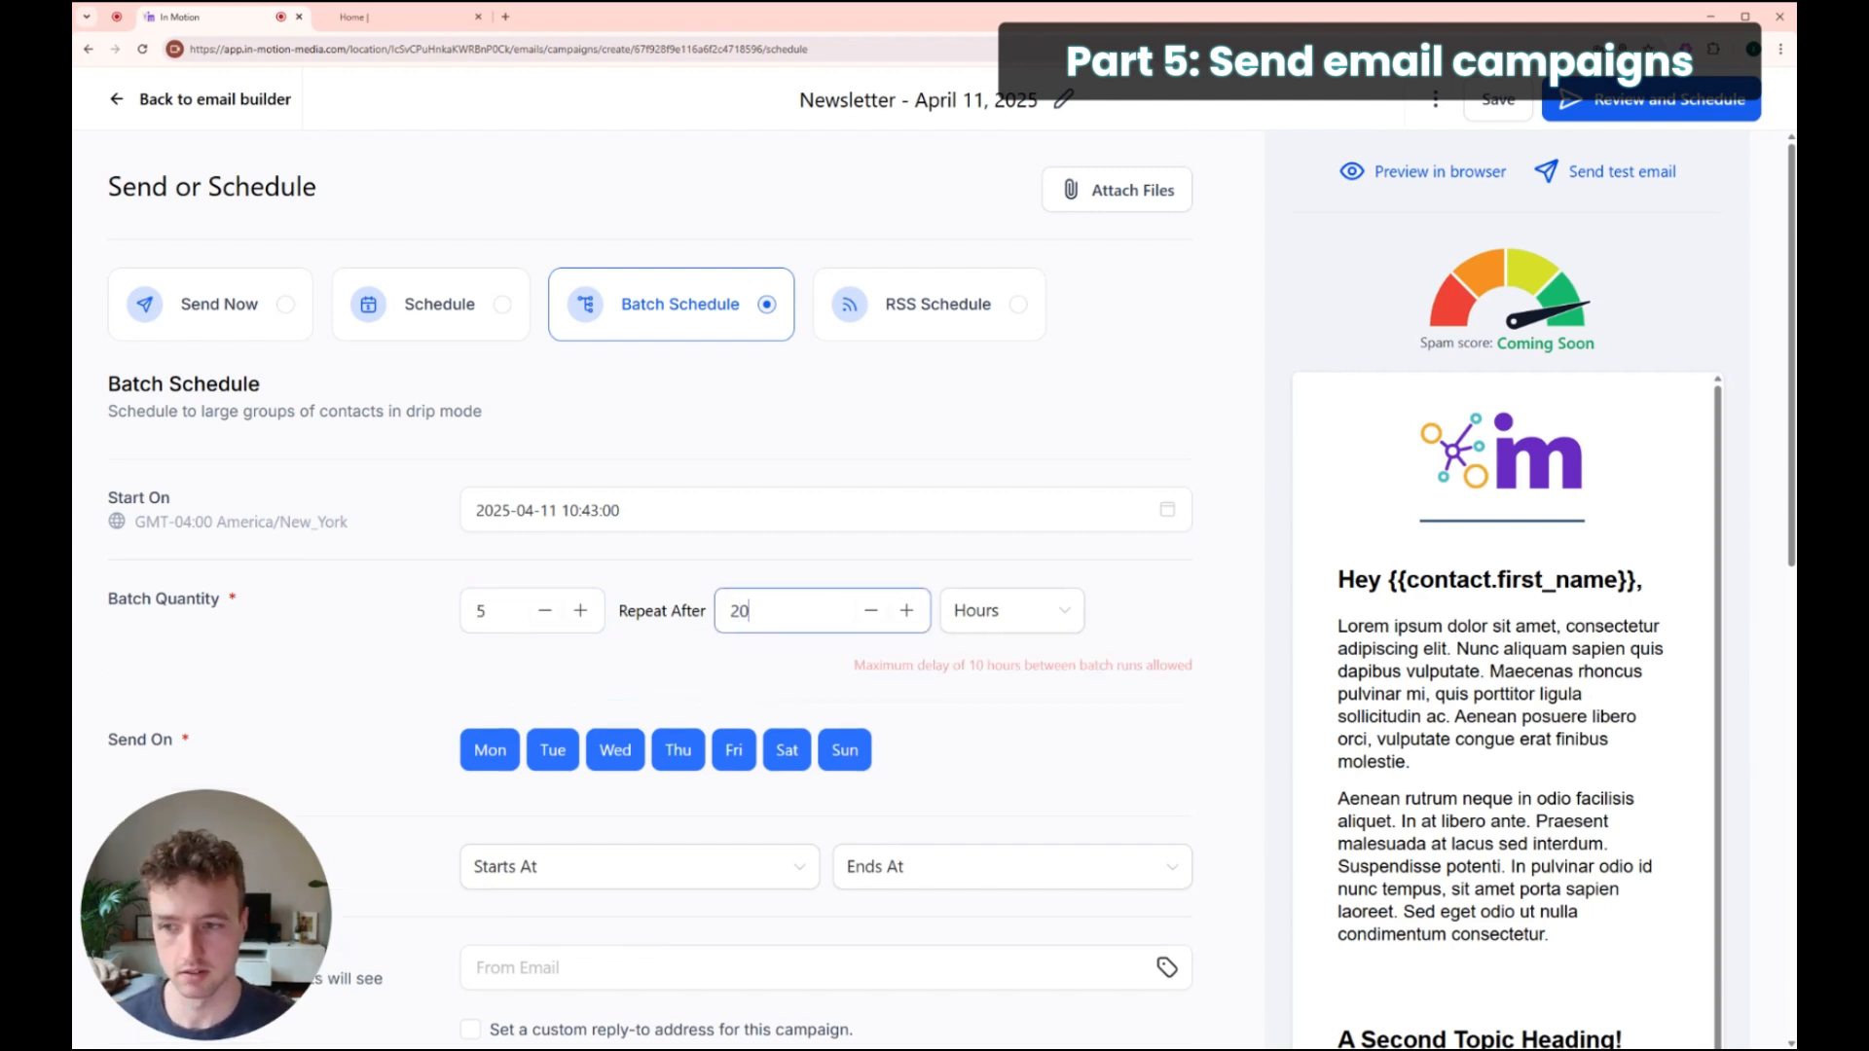
{"action": "left_click", "coordinate": [983, 619]}
{"action": "left_click", "coordinate": [984, 738]}
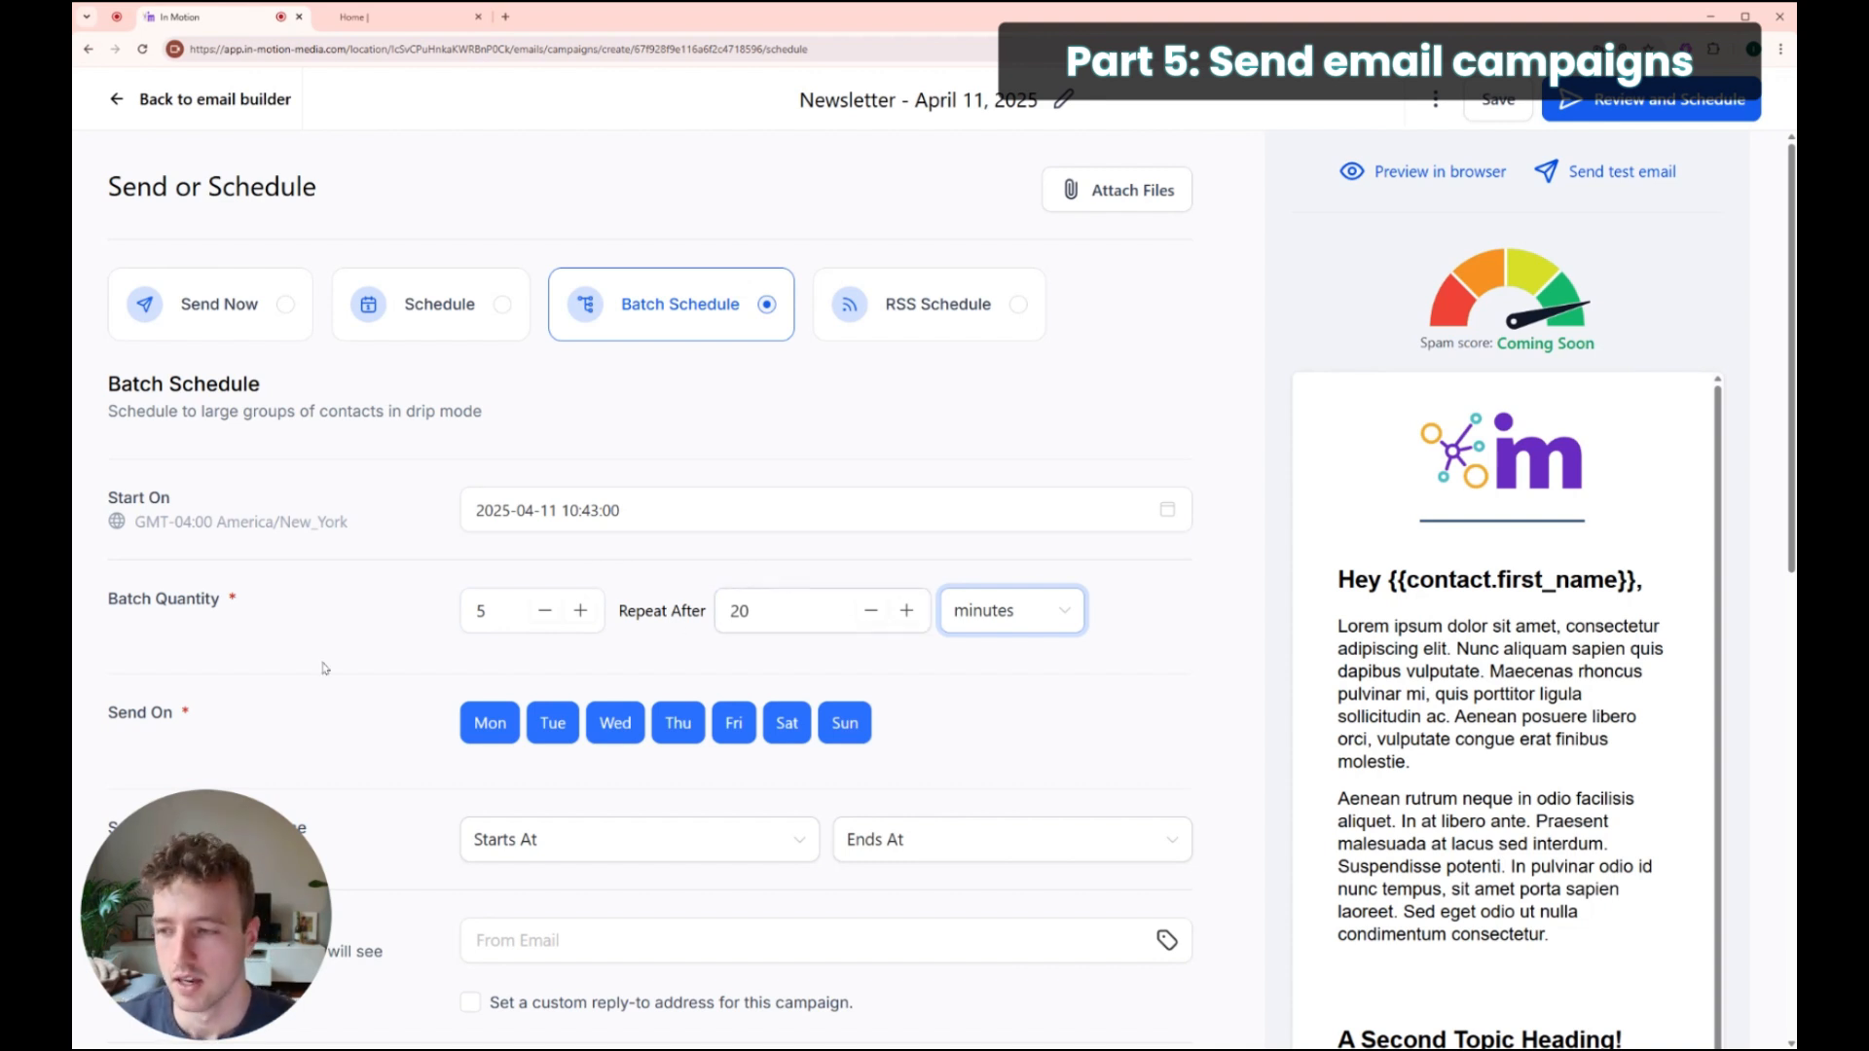
Step: Exclude Saturday and Sunday from the Send On days
{"action": "scroll", "coordinate": [258, 692], "scroll_direction": "down", "scroll_amount": 1}
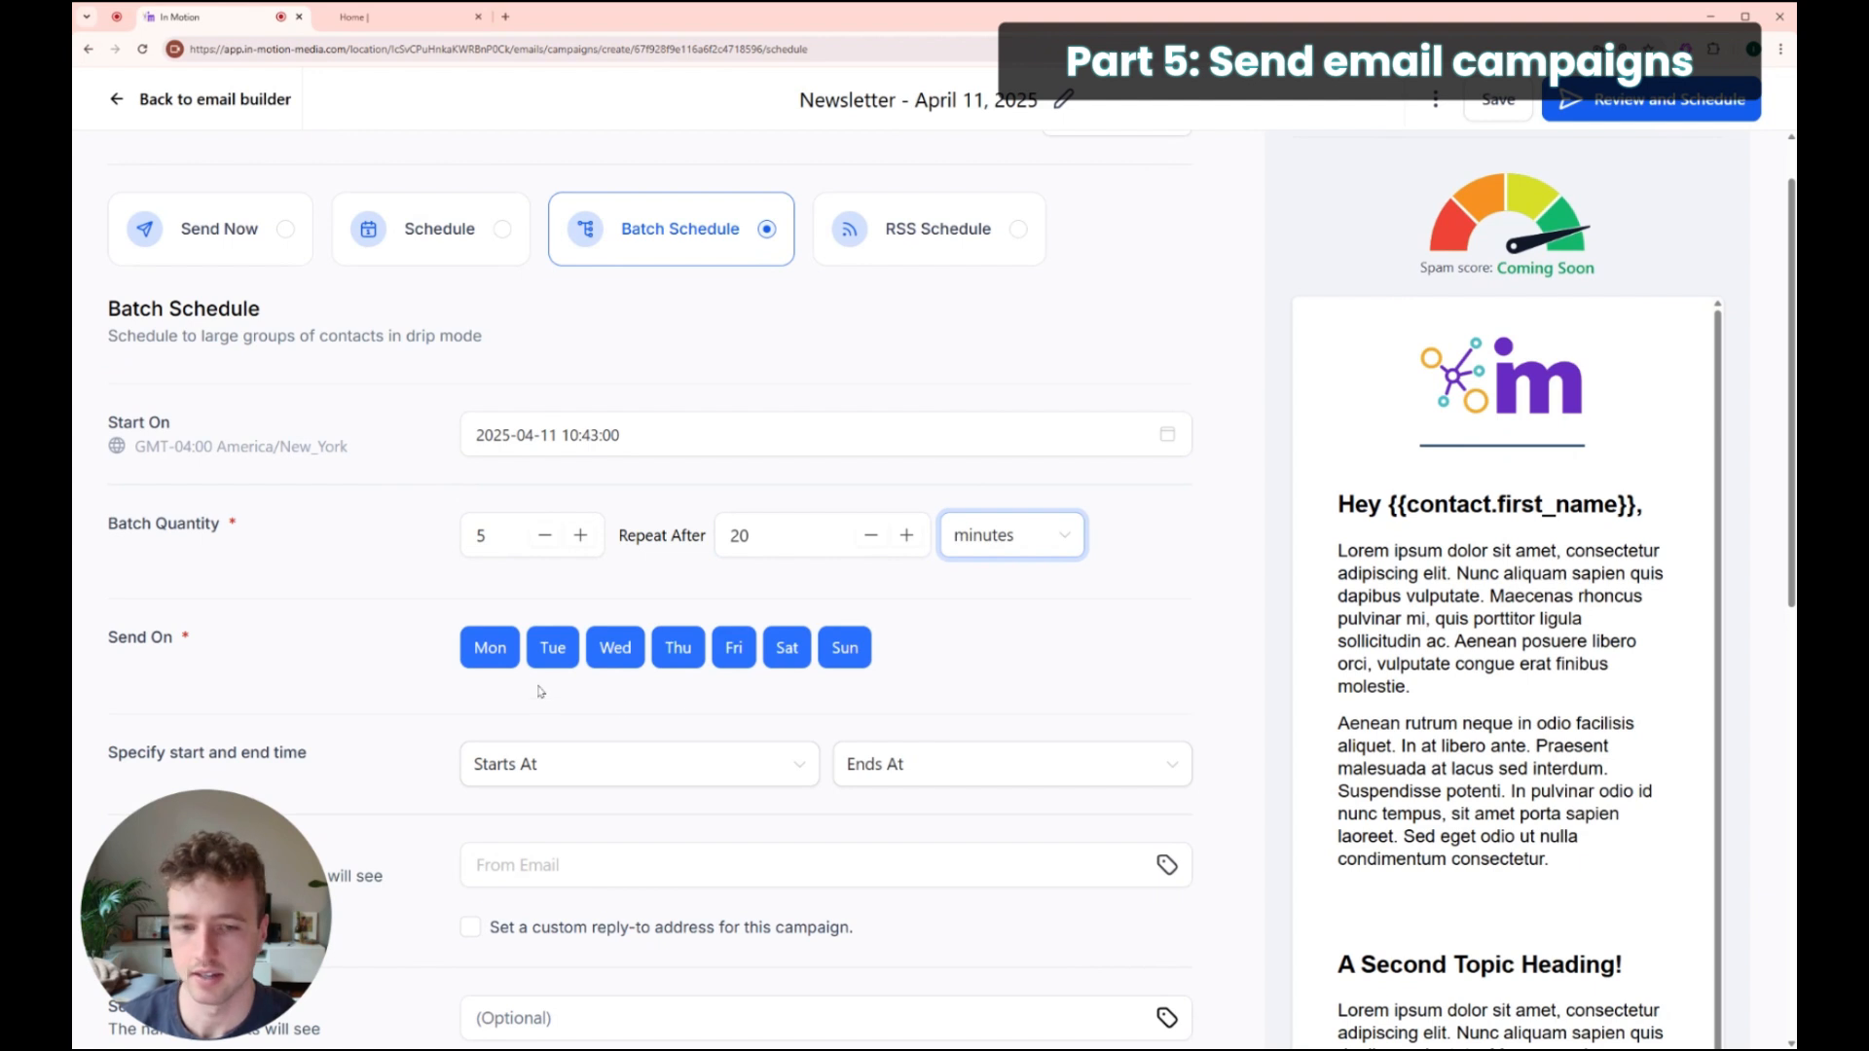
{"action": "left_click", "coordinate": [787, 652]}
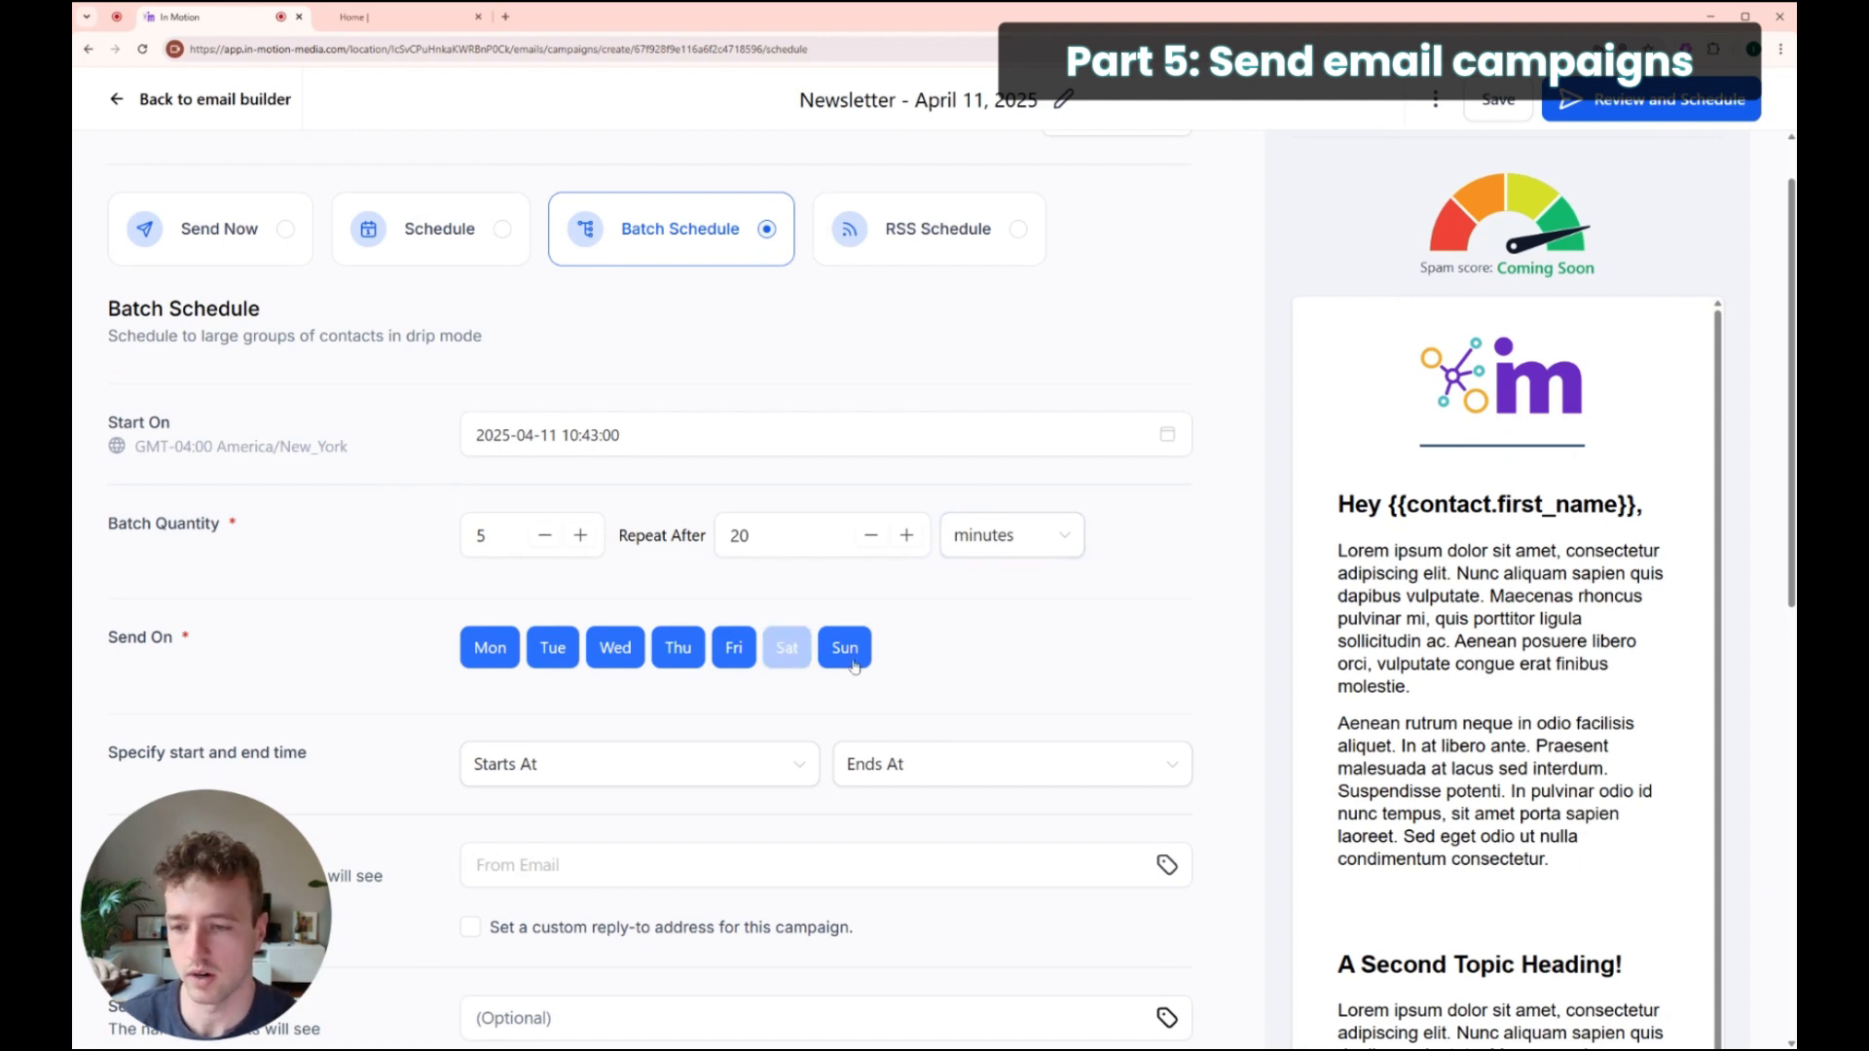
{"action": "left_click", "coordinate": [849, 651]}
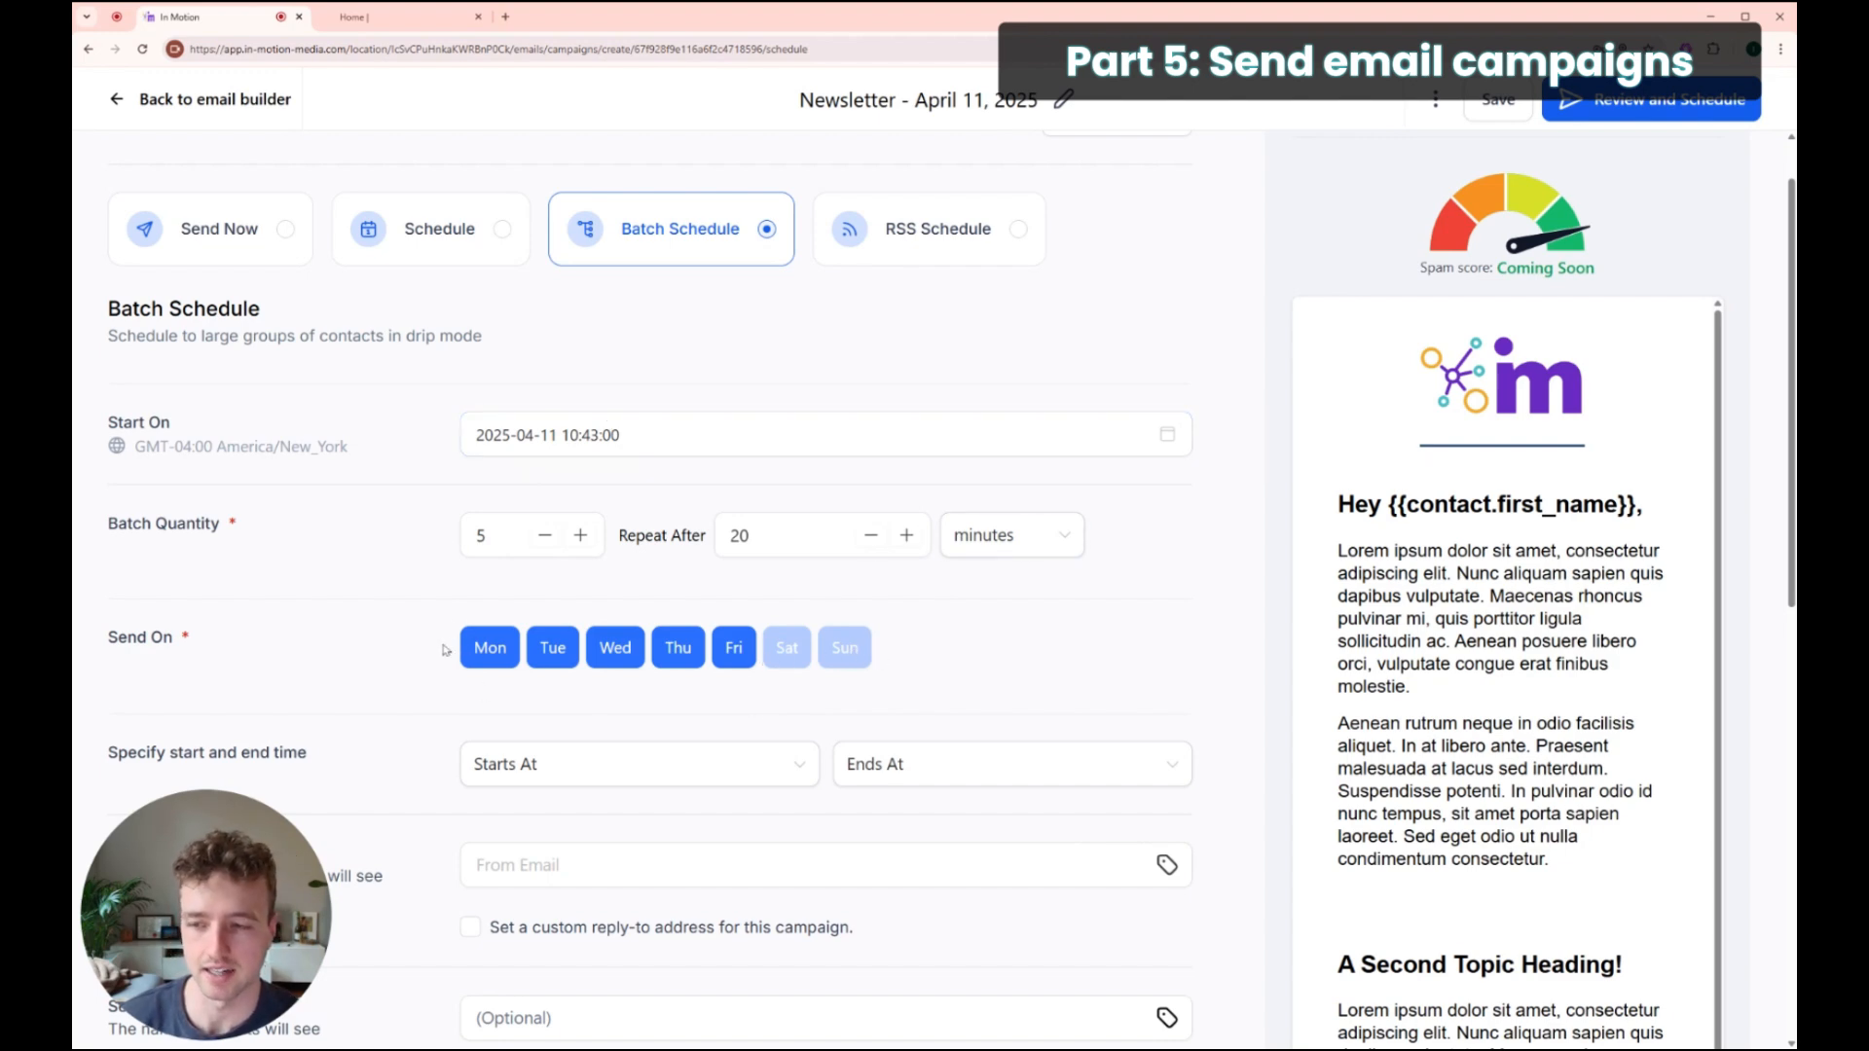
Step: Set Starts At to 09:00 AM and Ends At to 05:00 PM
{"action": "scroll", "coordinate": [461, 640], "scroll_direction": "down", "scroll_amount": 3}
{"action": "left_click", "coordinate": [584, 543]}
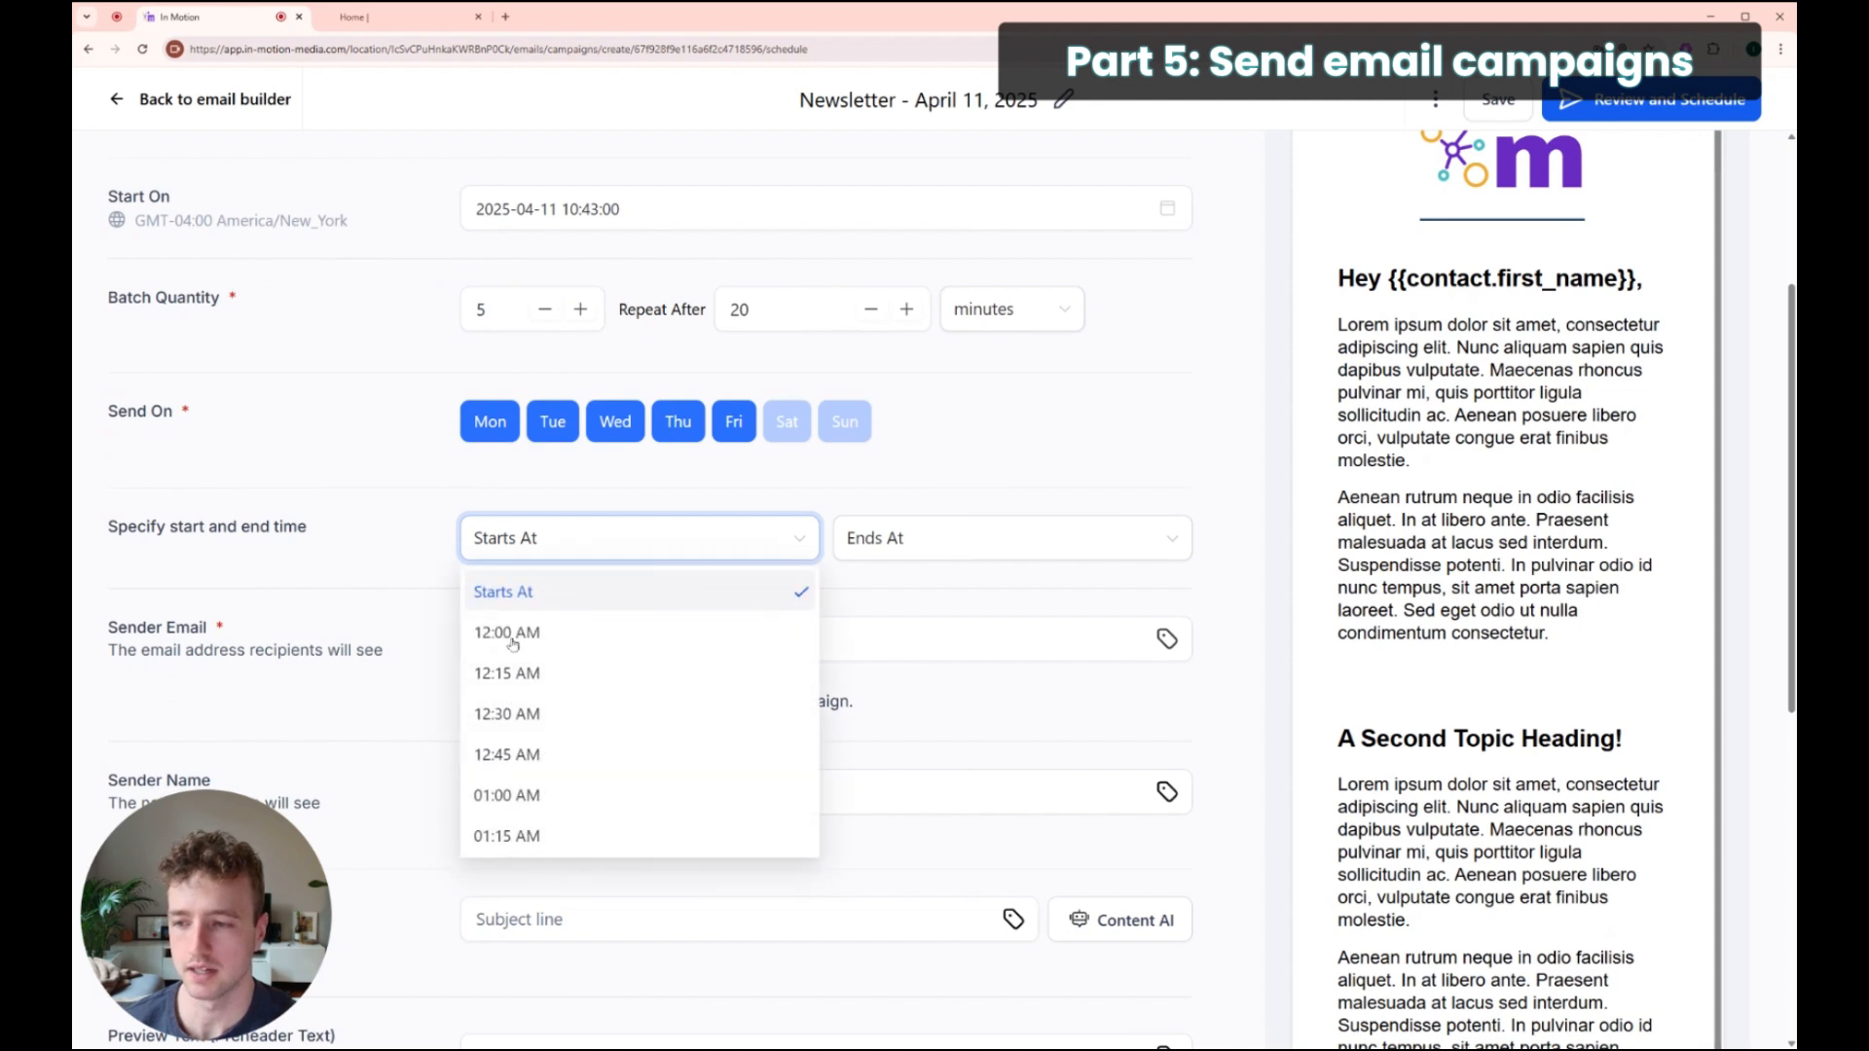
{"action": "scroll", "coordinate": [638, 737], "scroll_direction": "down", "scroll_amount": 3}
{"action": "scroll", "coordinate": [637, 737], "scroll_direction": "down", "scroll_amount": 5}
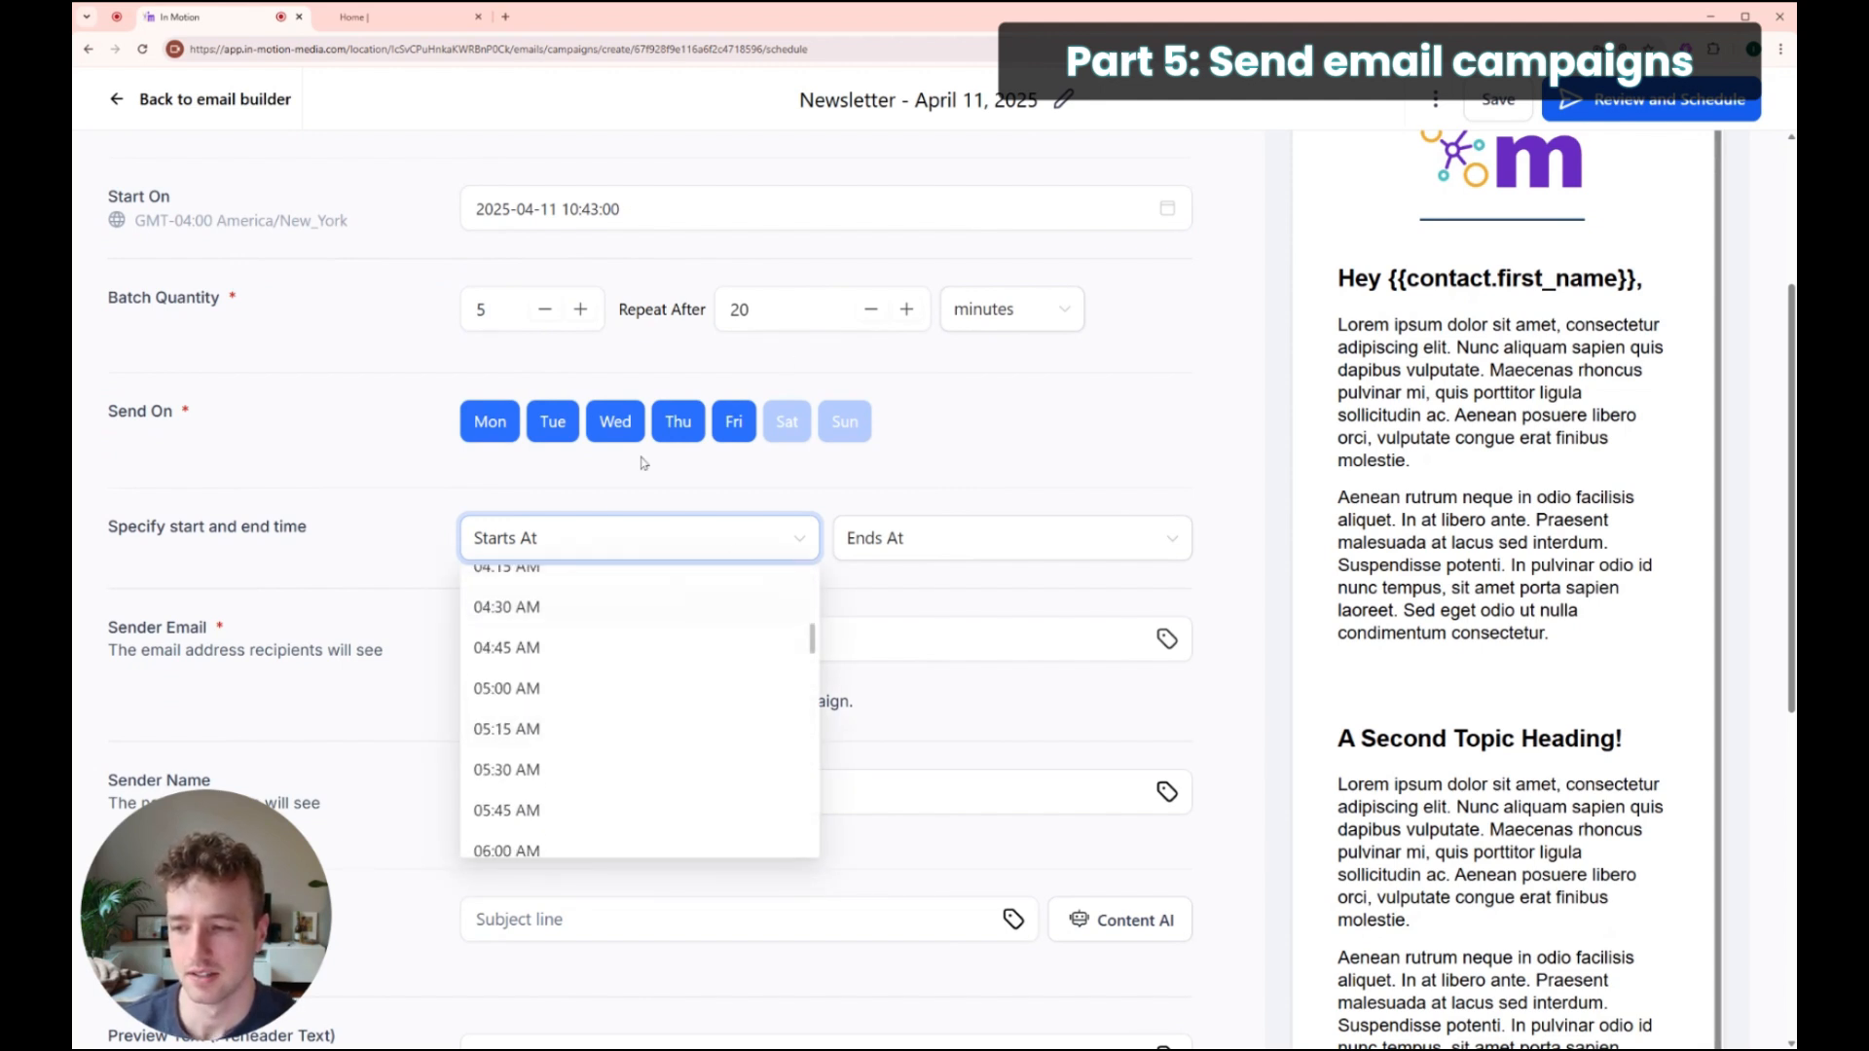
{"action": "scroll", "coordinate": [574, 713], "scroll_direction": "down", "scroll_amount": 6}
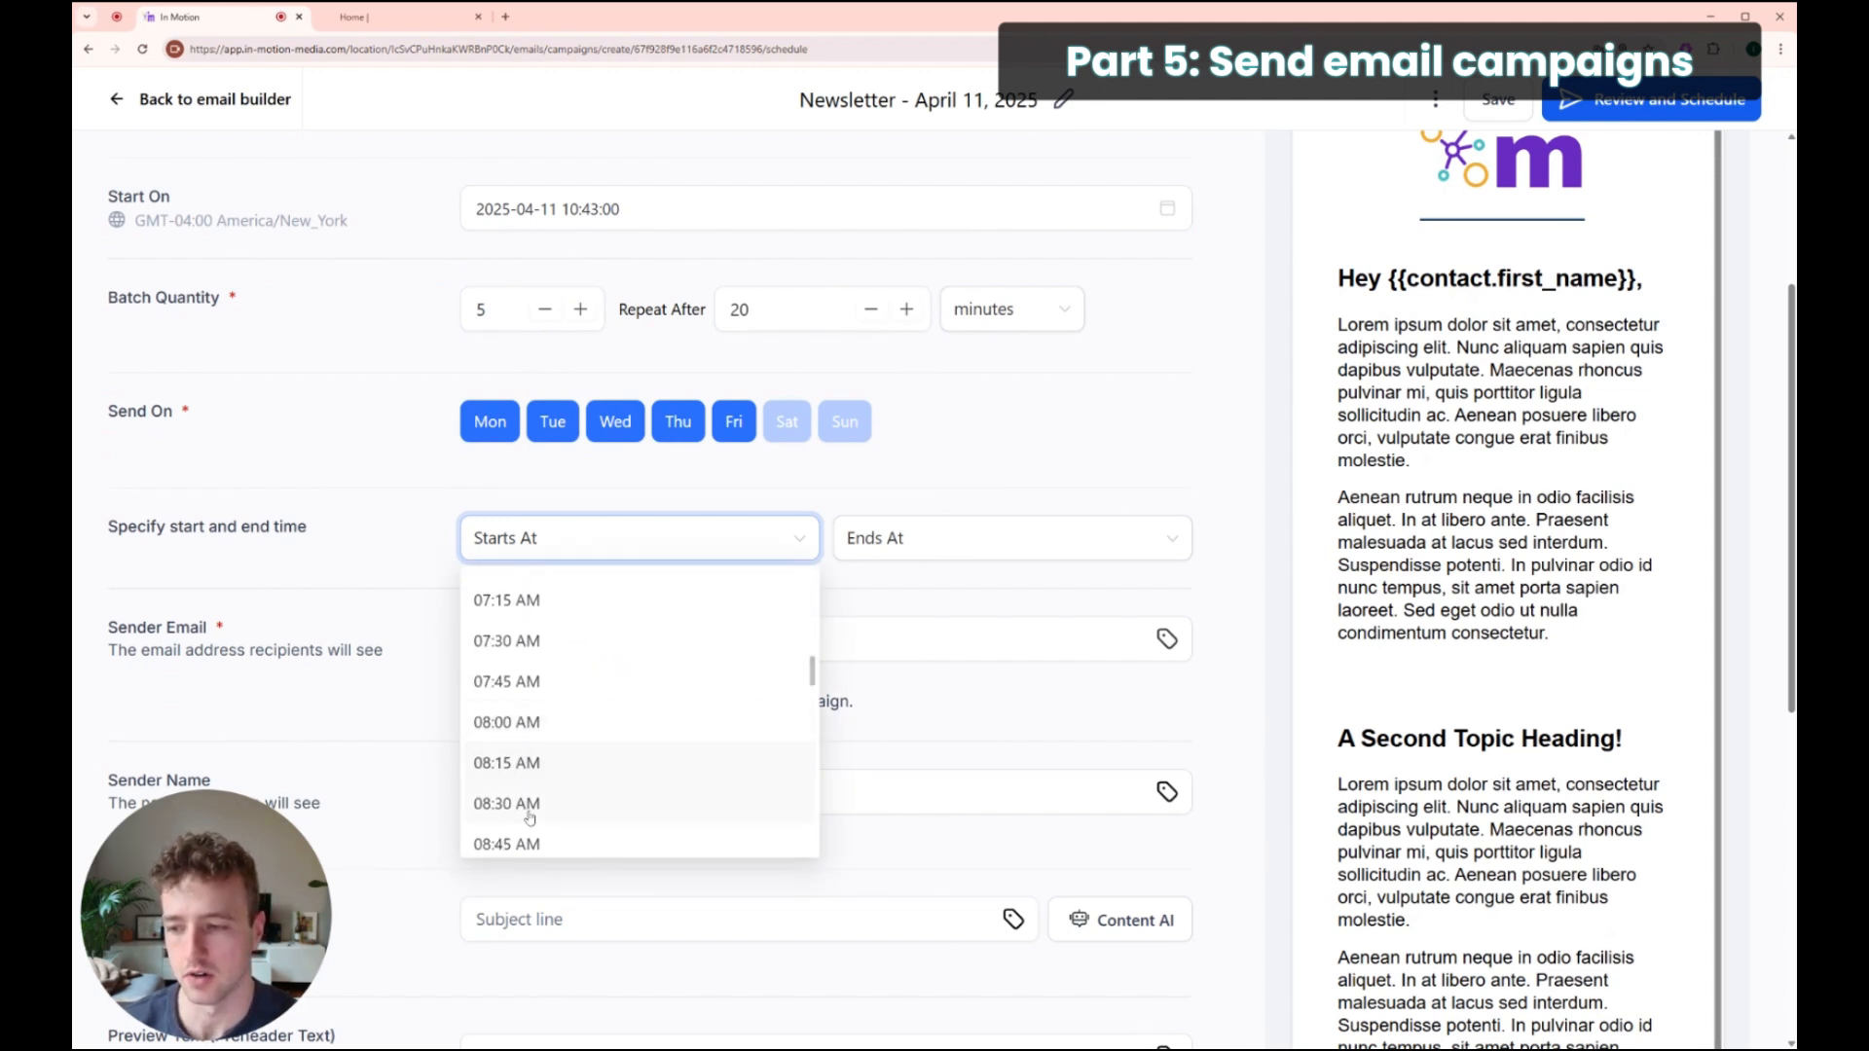
{"action": "left_click", "coordinate": [525, 836]}
{"action": "left_click", "coordinate": [955, 538]}
{"action": "scroll", "coordinate": [960, 750], "scroll_direction": "down", "scroll_amount": 8}
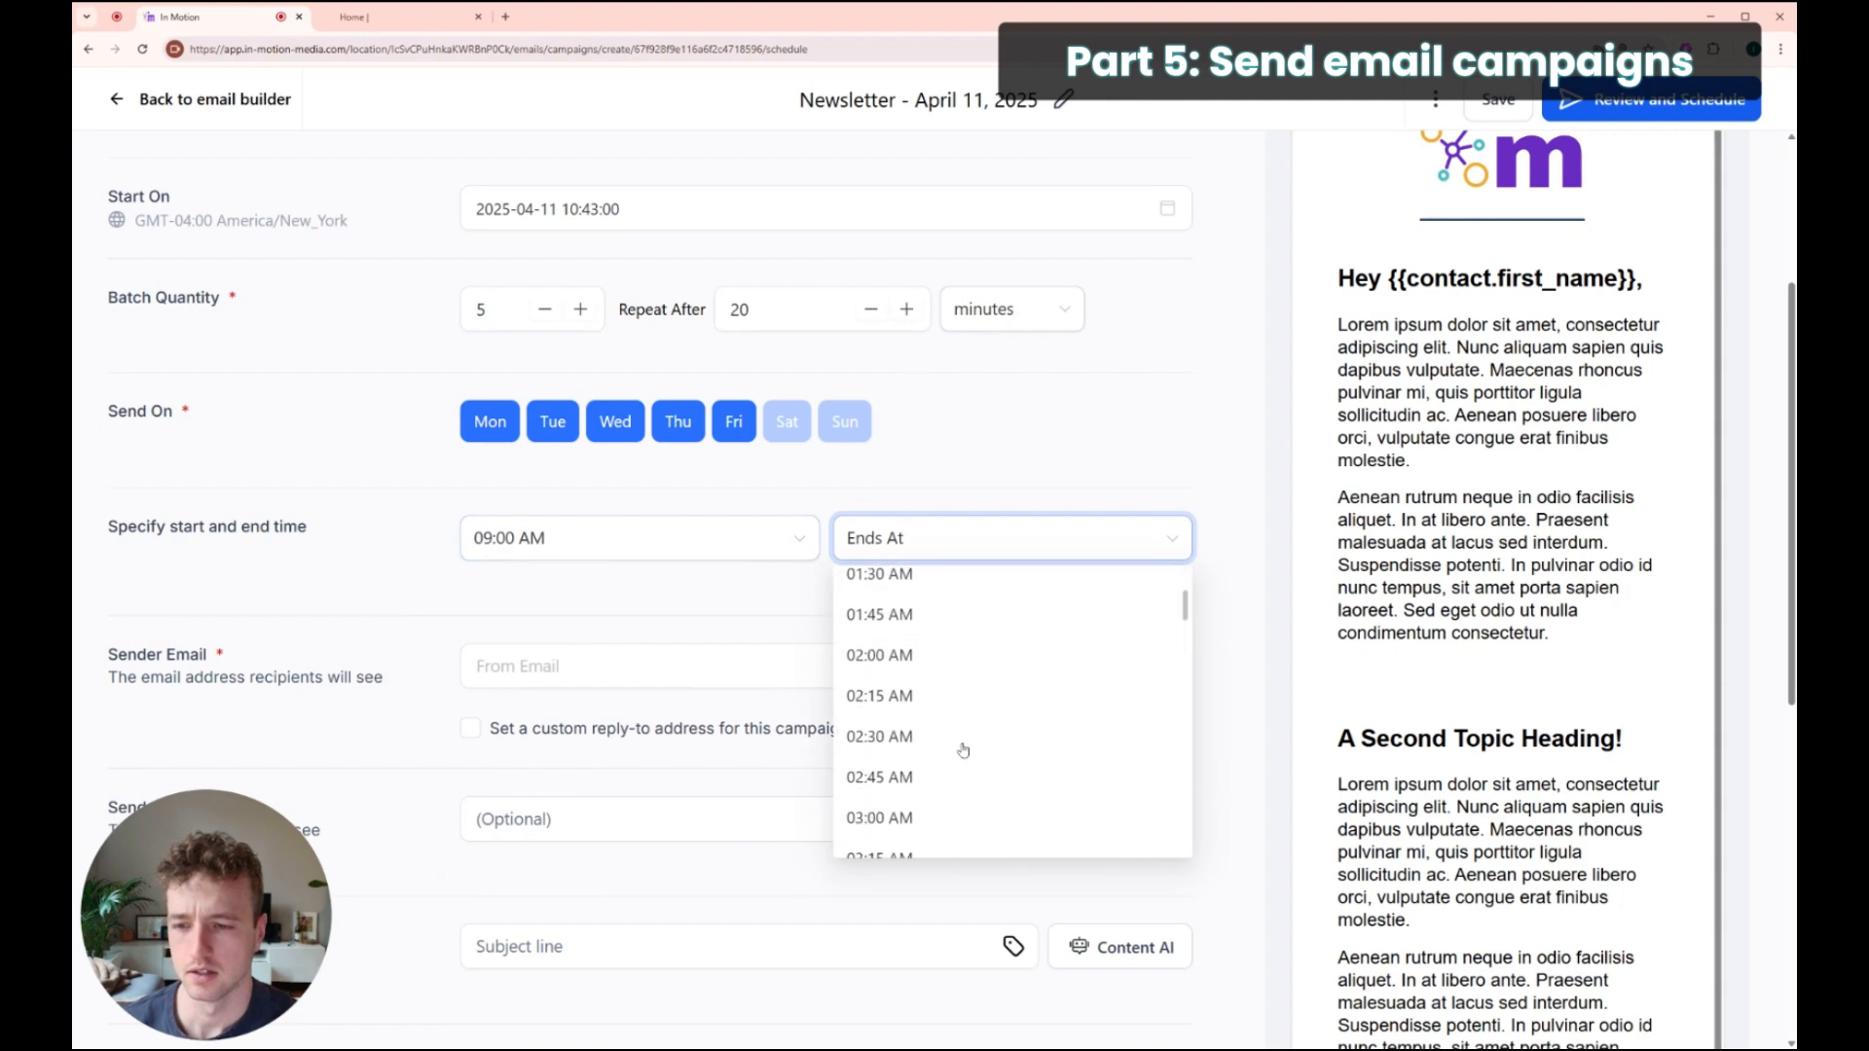
{"action": "scroll", "coordinate": [958, 769], "scroll_direction": "down", "scroll_amount": 10}
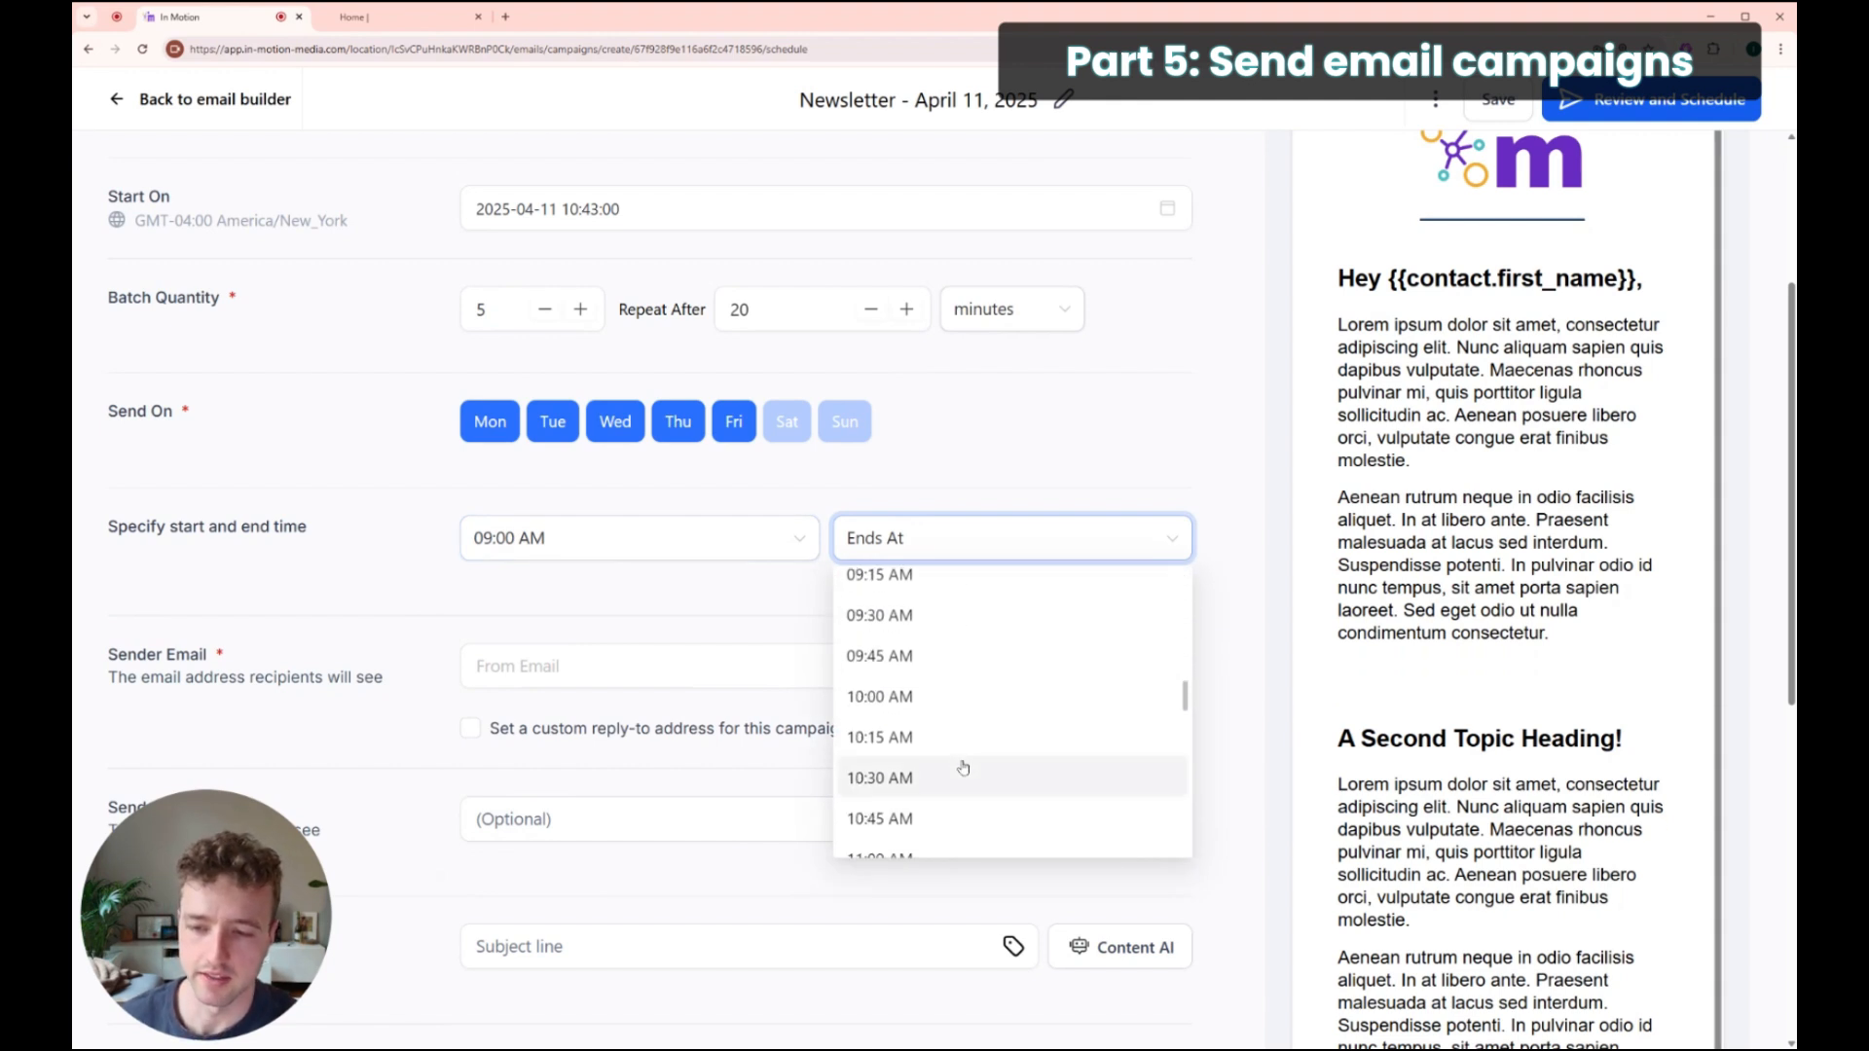
{"action": "scroll", "coordinate": [955, 778], "scroll_direction": "down", "scroll_amount": 8}
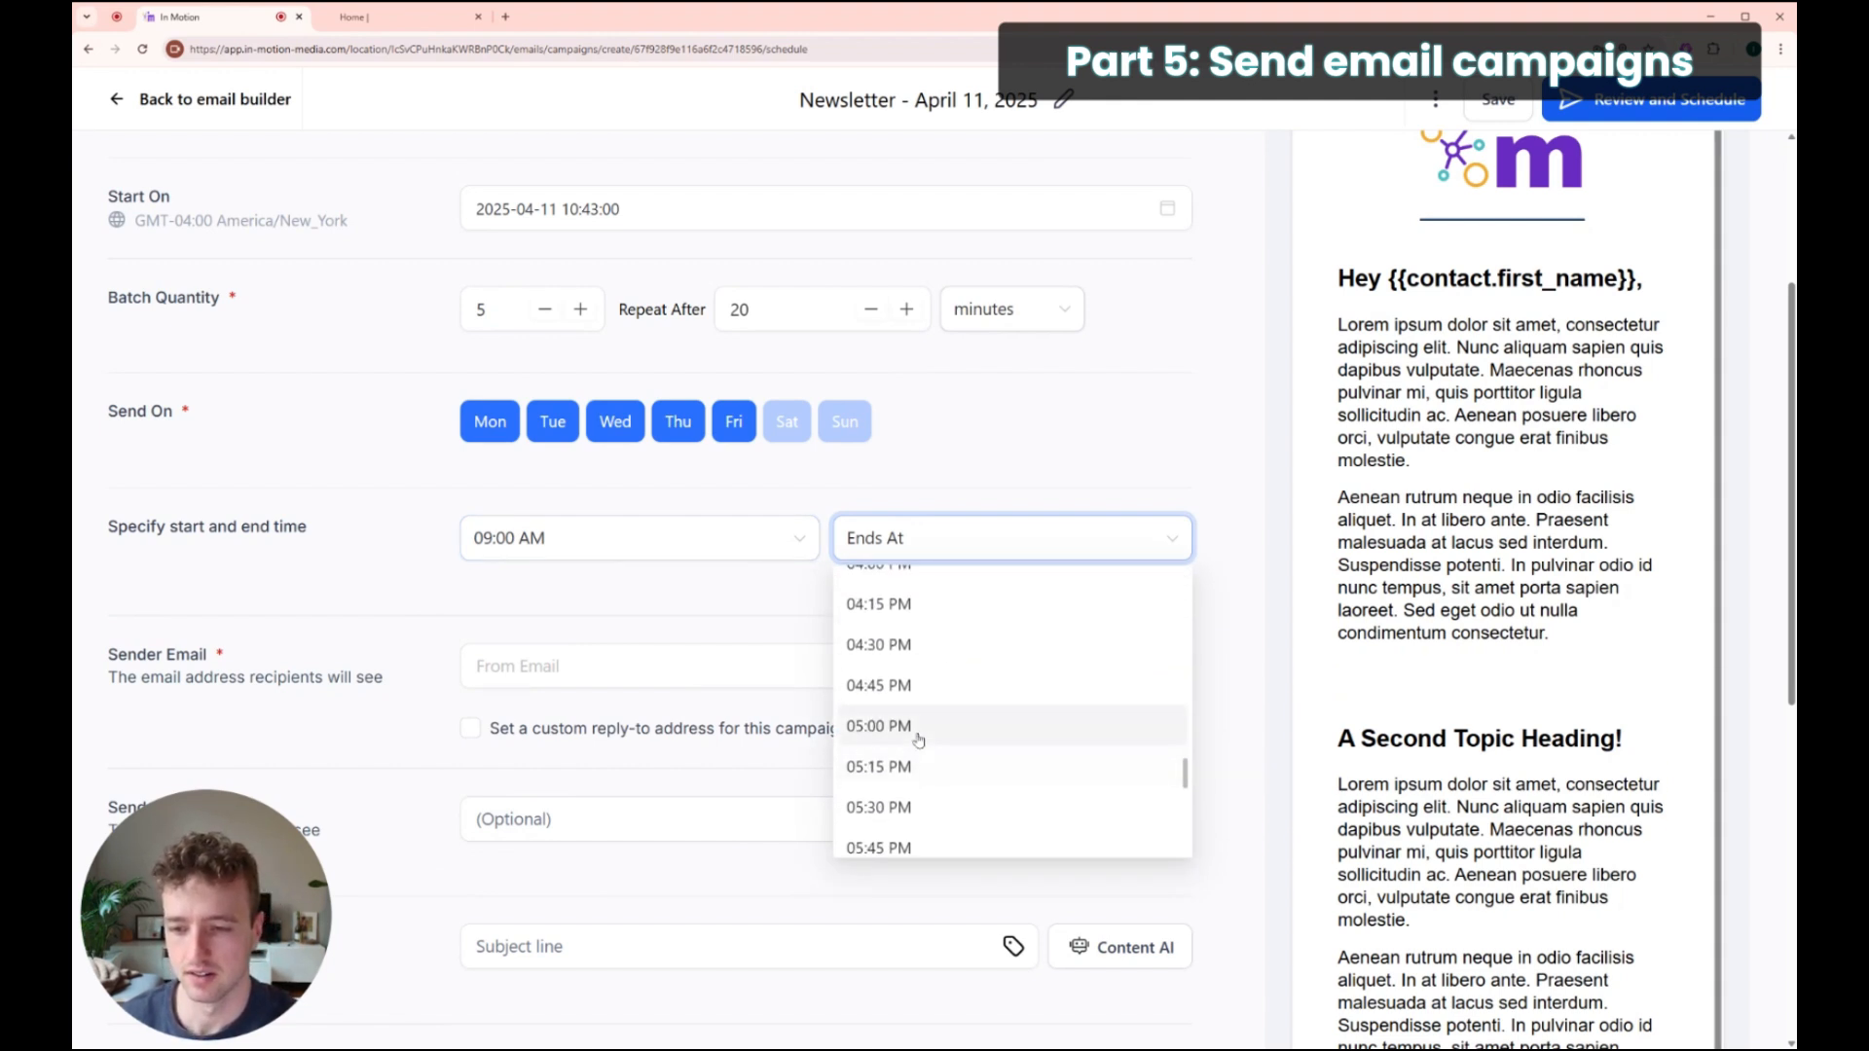
{"action": "left_click", "coordinate": [918, 737]}
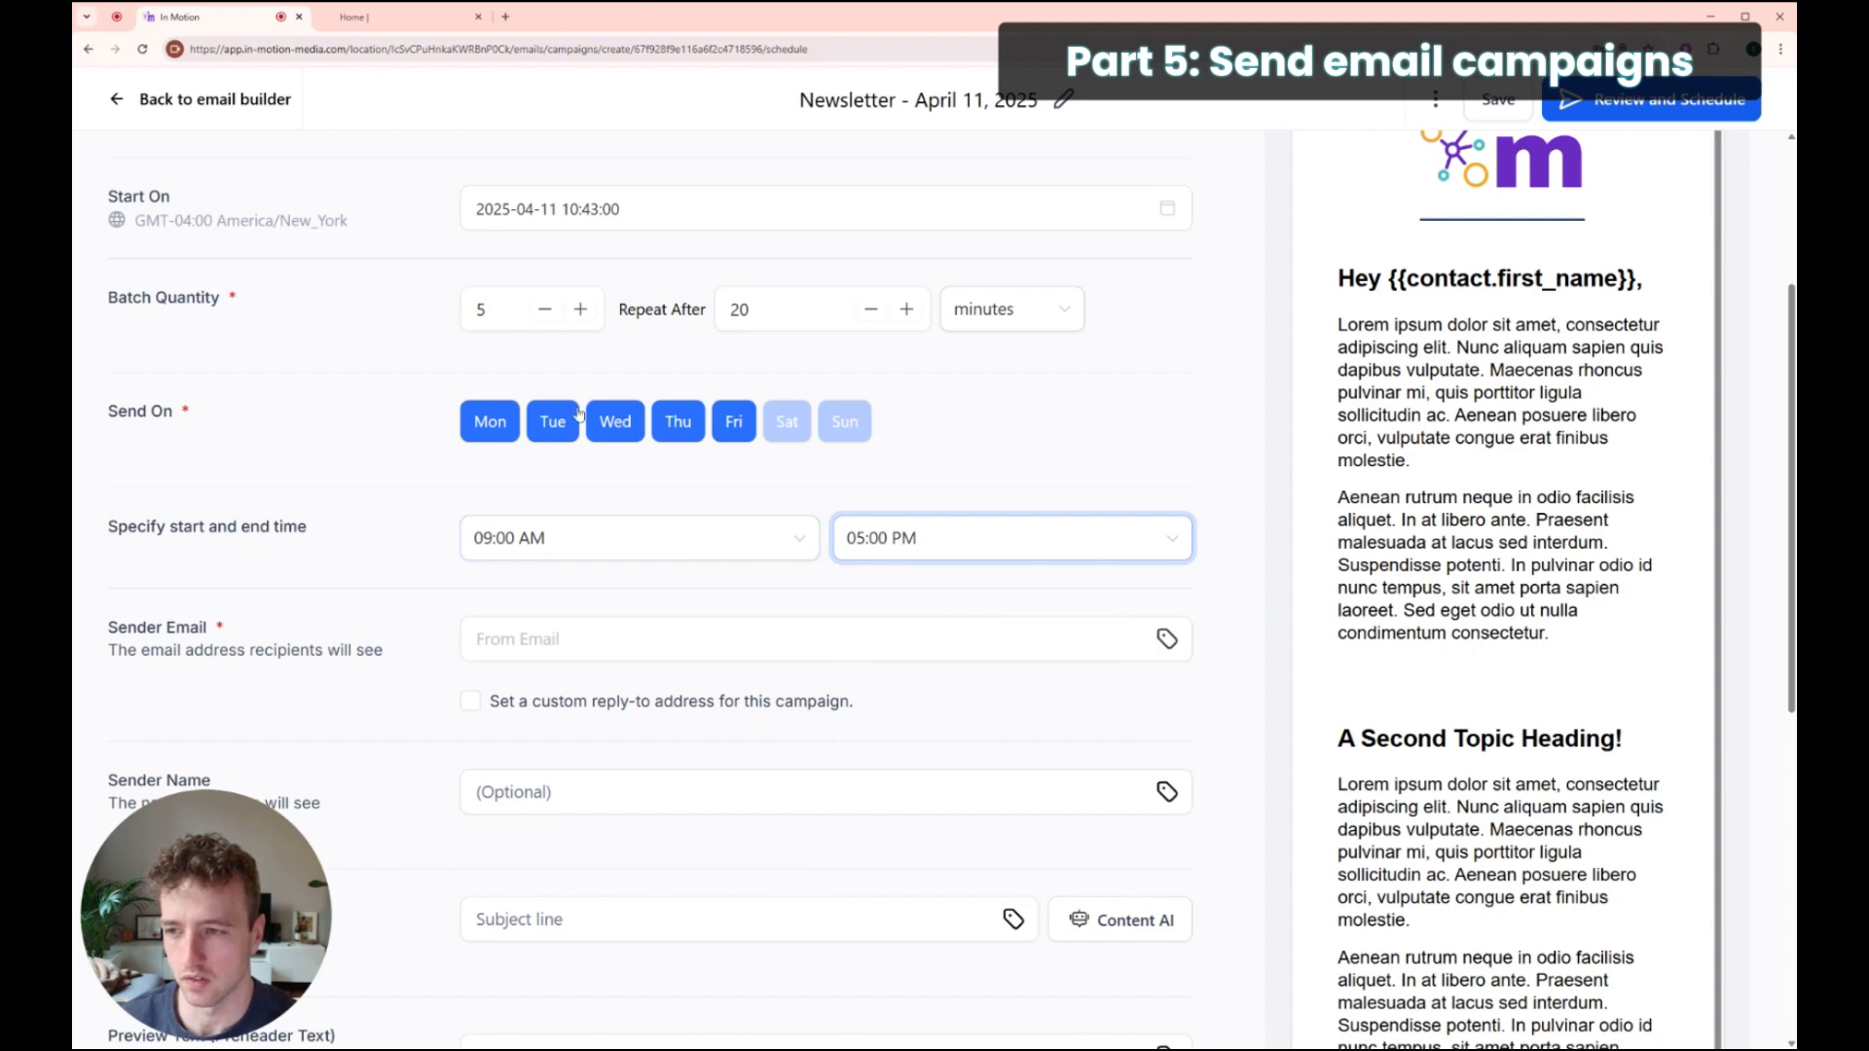
{"action": "scroll", "coordinate": [633, 495], "scroll_direction": "down", "scroll_amount": 2}
{"action": "left_click", "coordinate": [618, 487]}
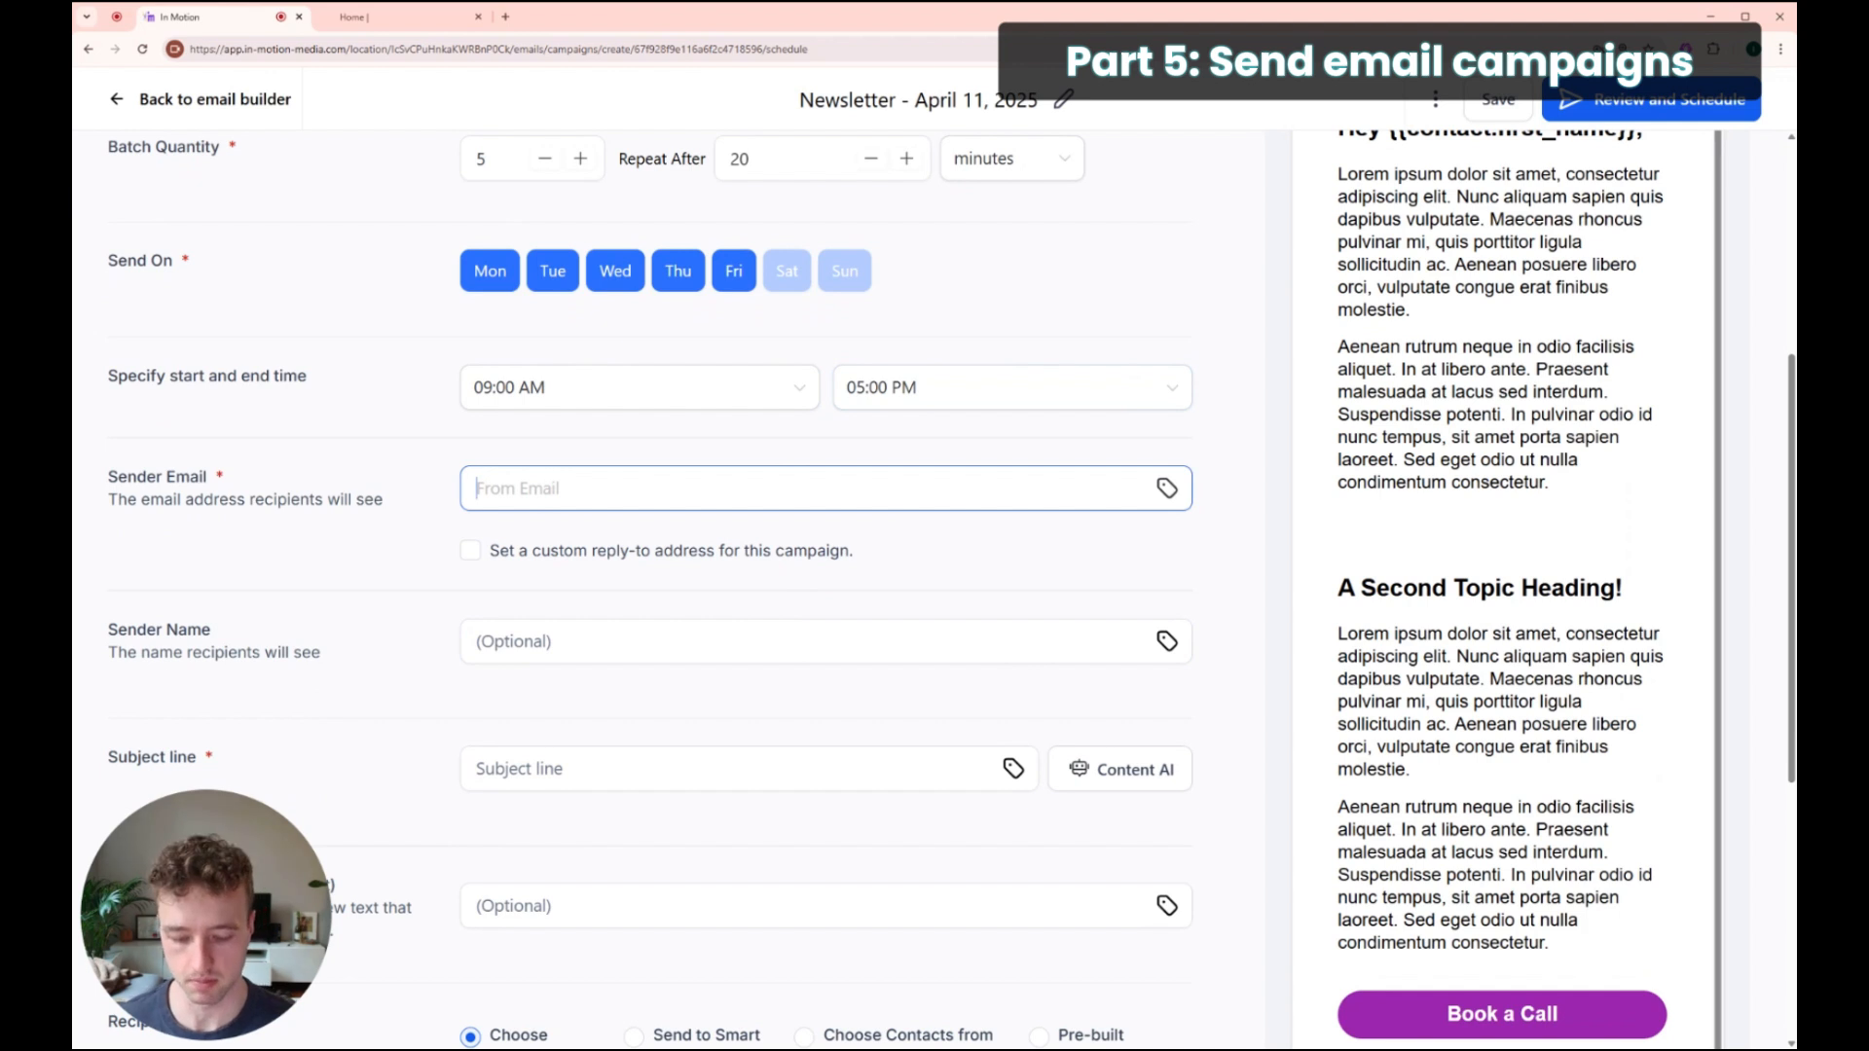
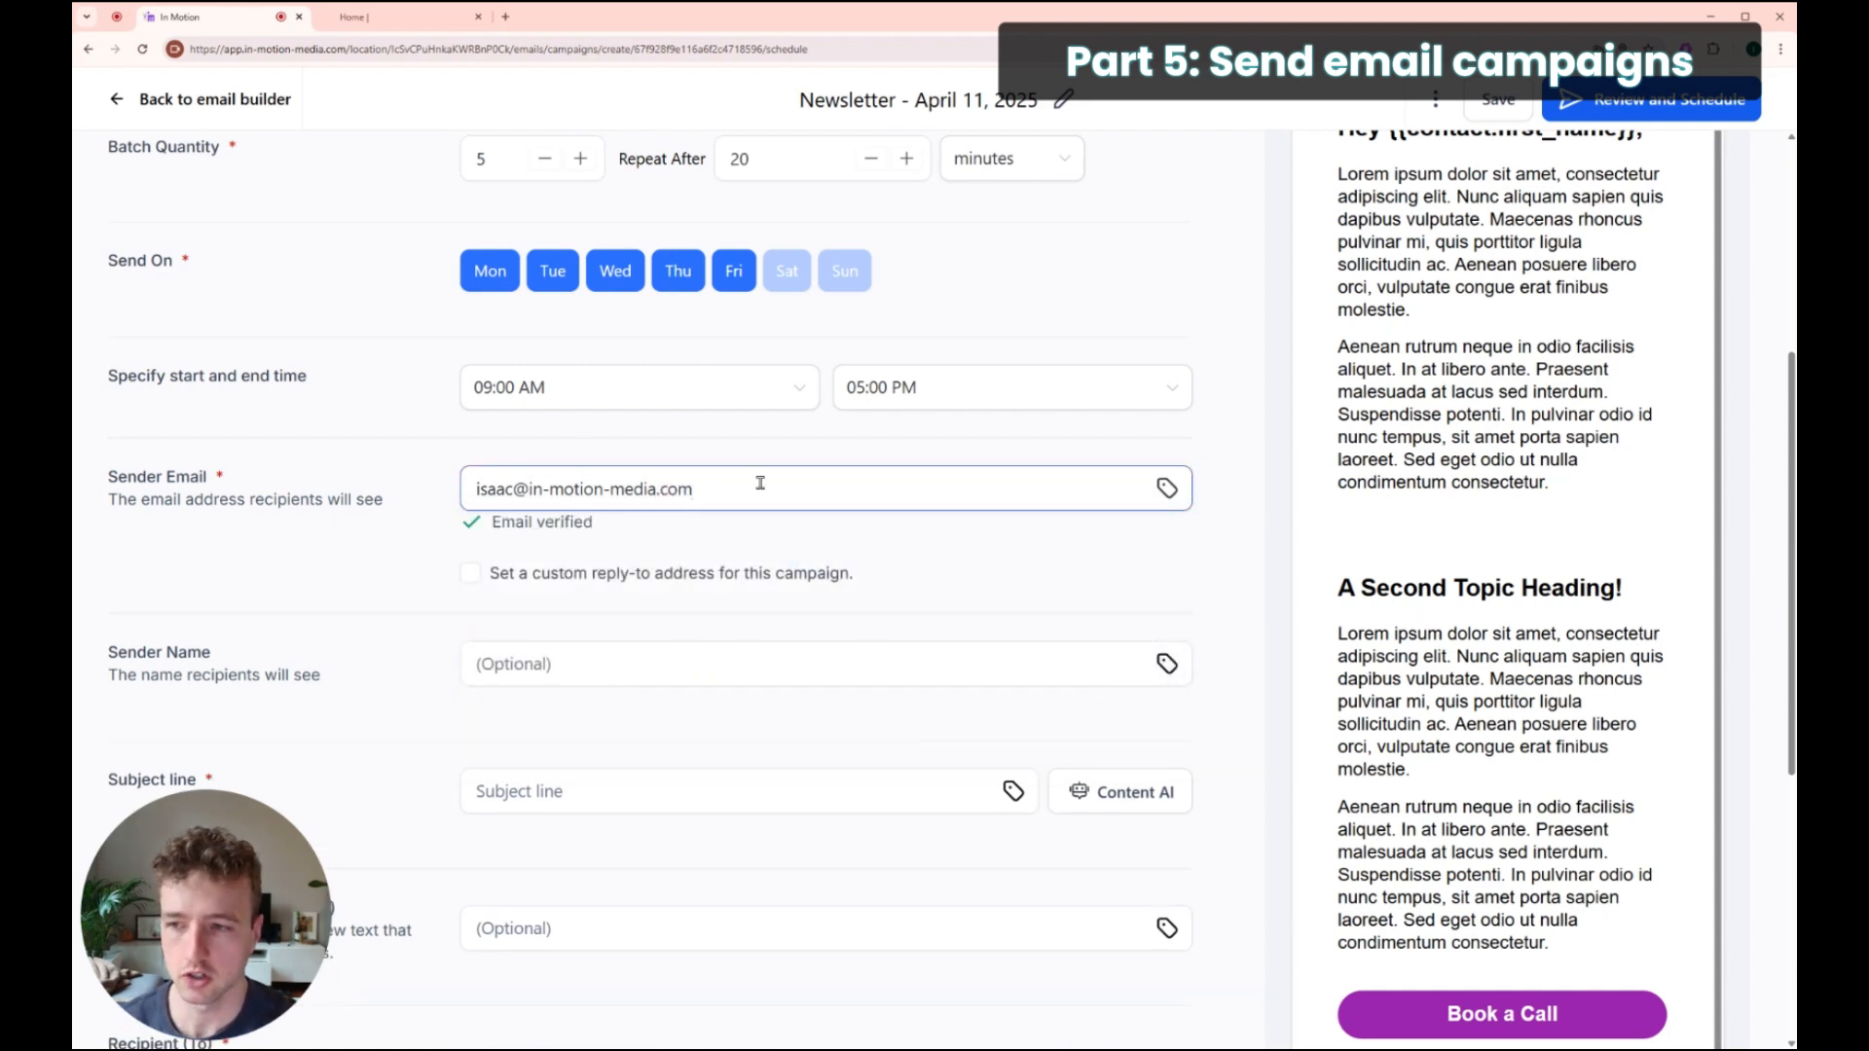
Step: Enter the sender email address and check that it shows Email verified
{"action": "left_click_drag", "start_coordinate": [793, 489], "coordinate": [488, 477]}
{"action": "left_click_drag", "start_coordinate": [693, 491], "coordinate": [531, 488]}
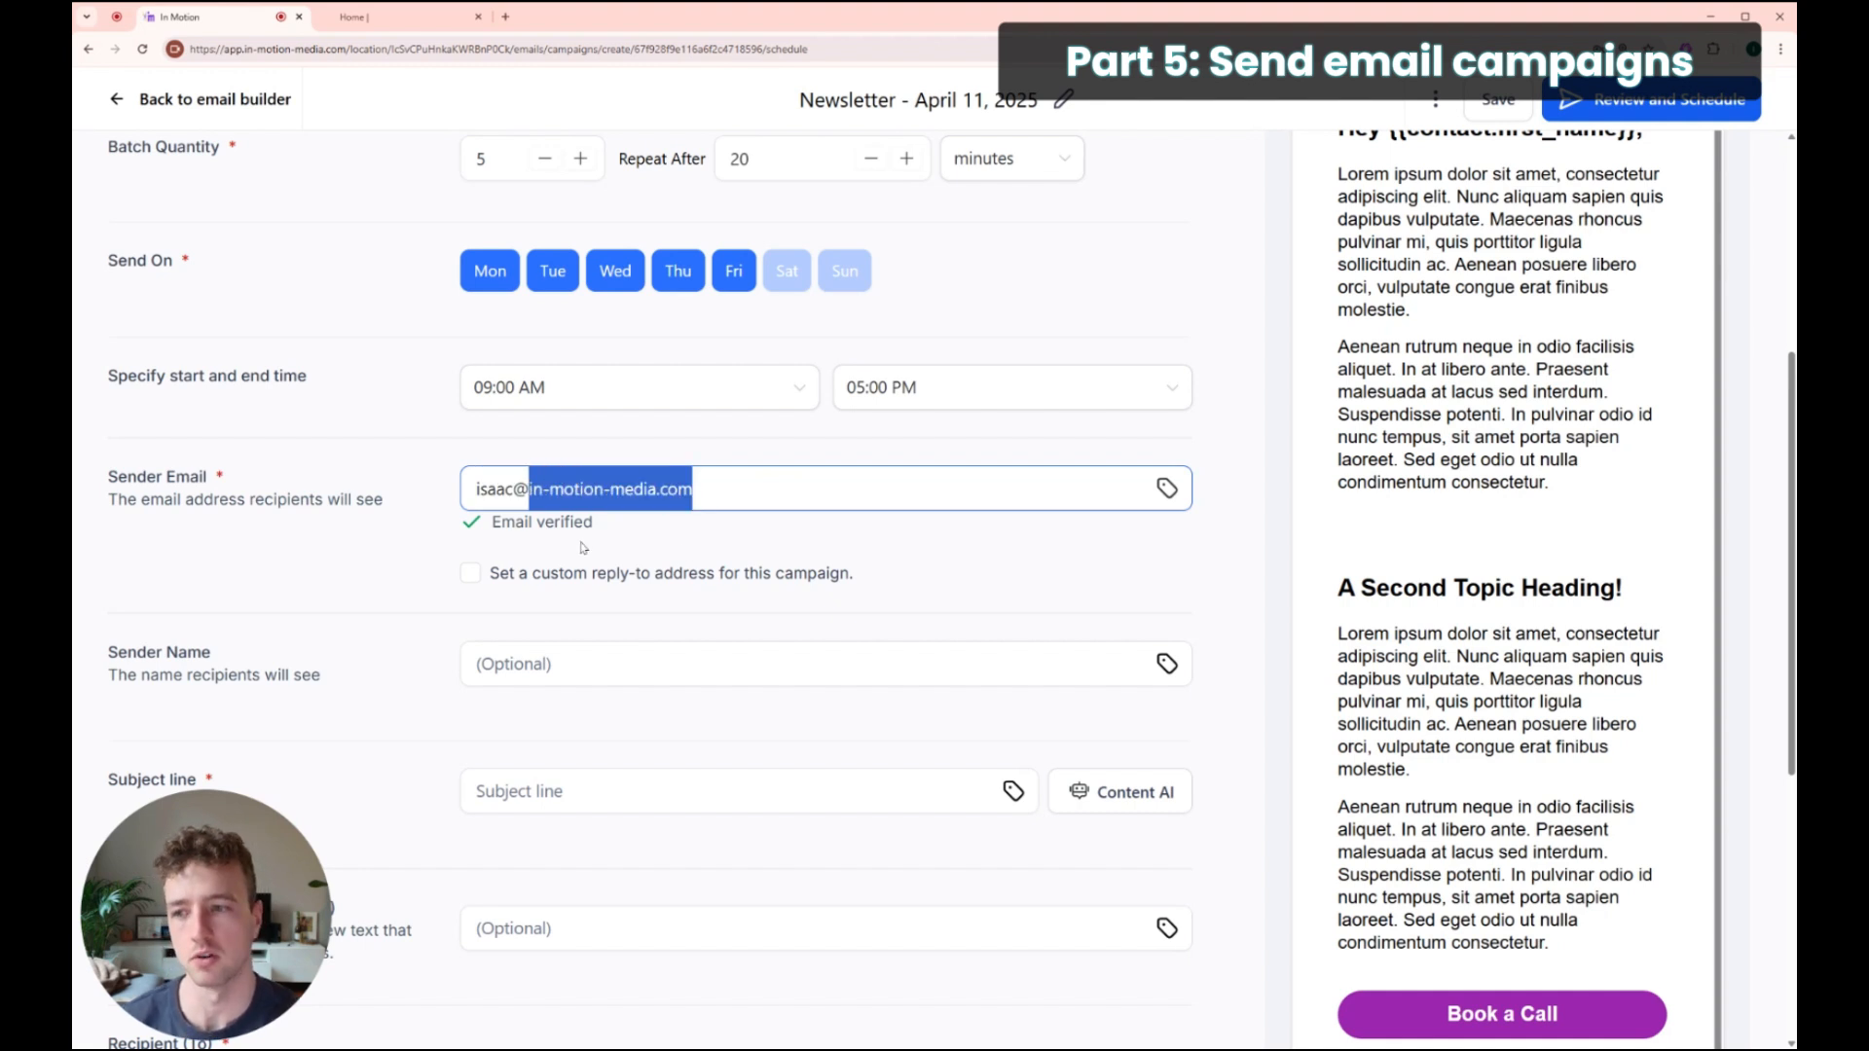
{"action": "left_click", "coordinate": [757, 538]}
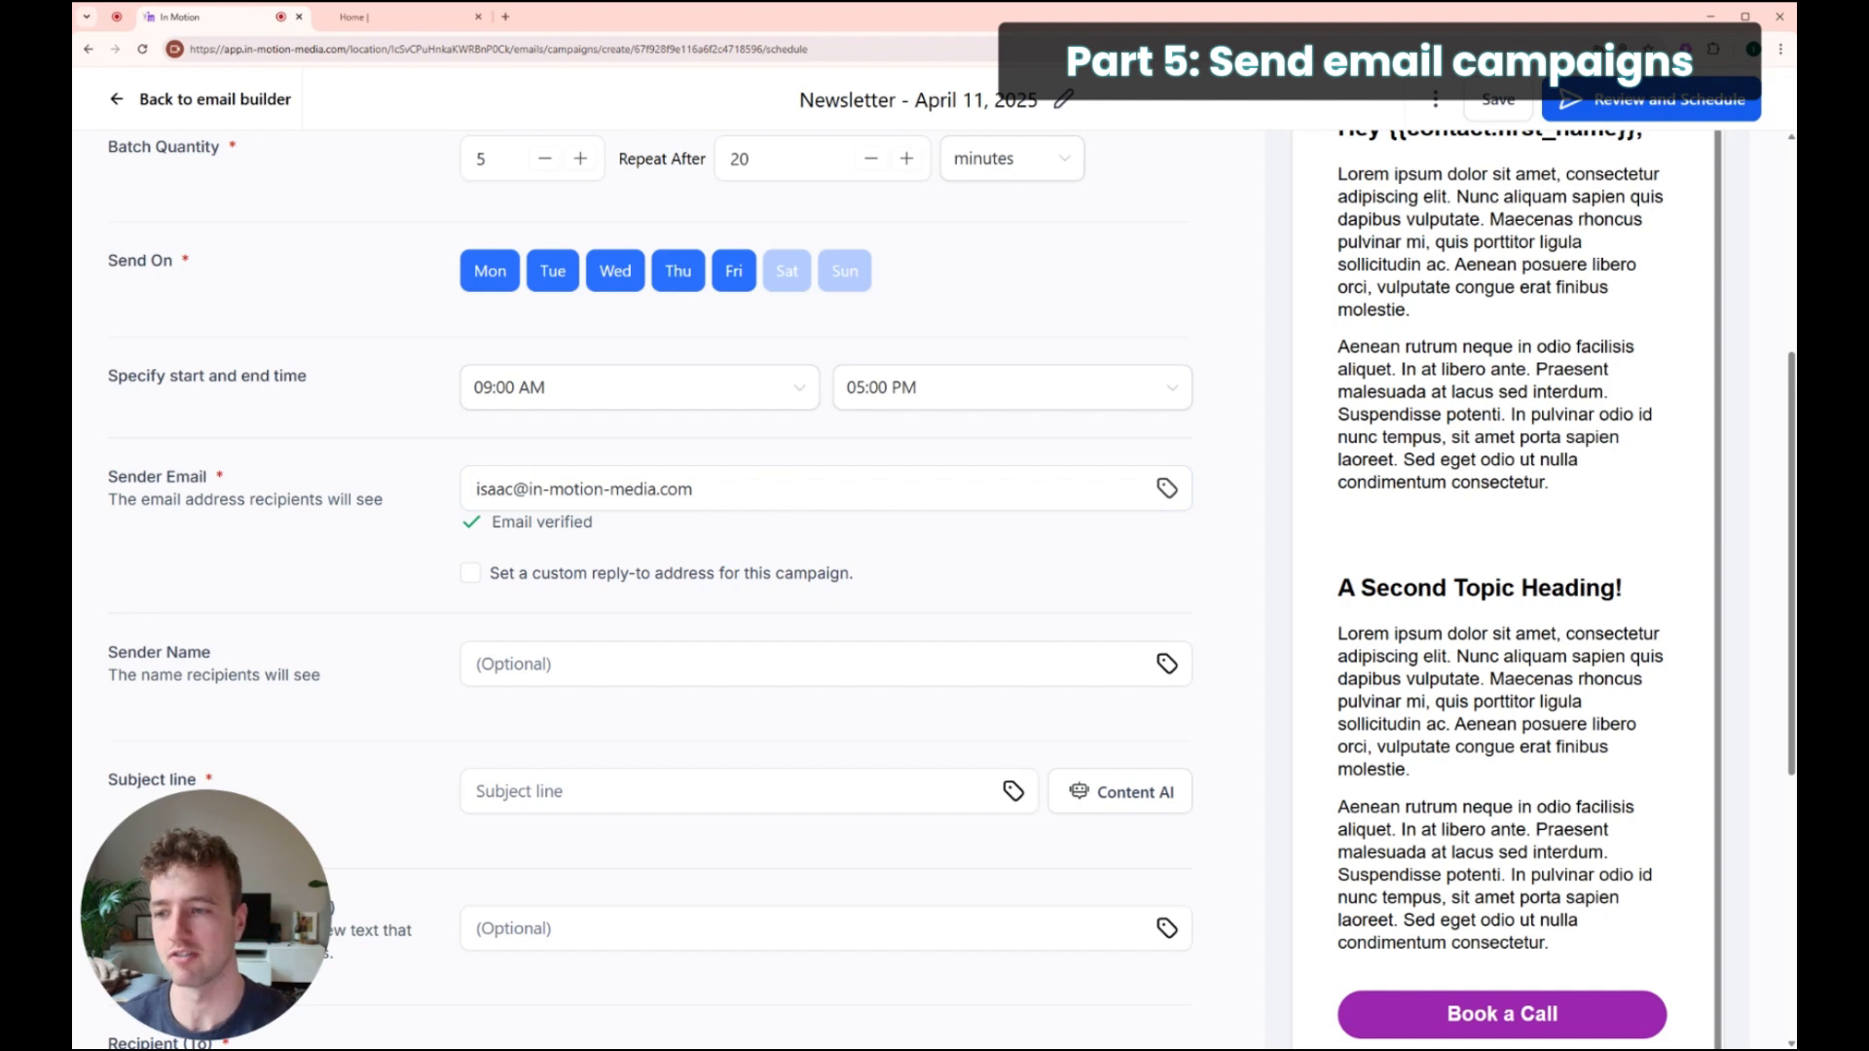
{"action": "left_click_drag", "start_coordinate": [740, 483], "coordinate": [425, 469]}
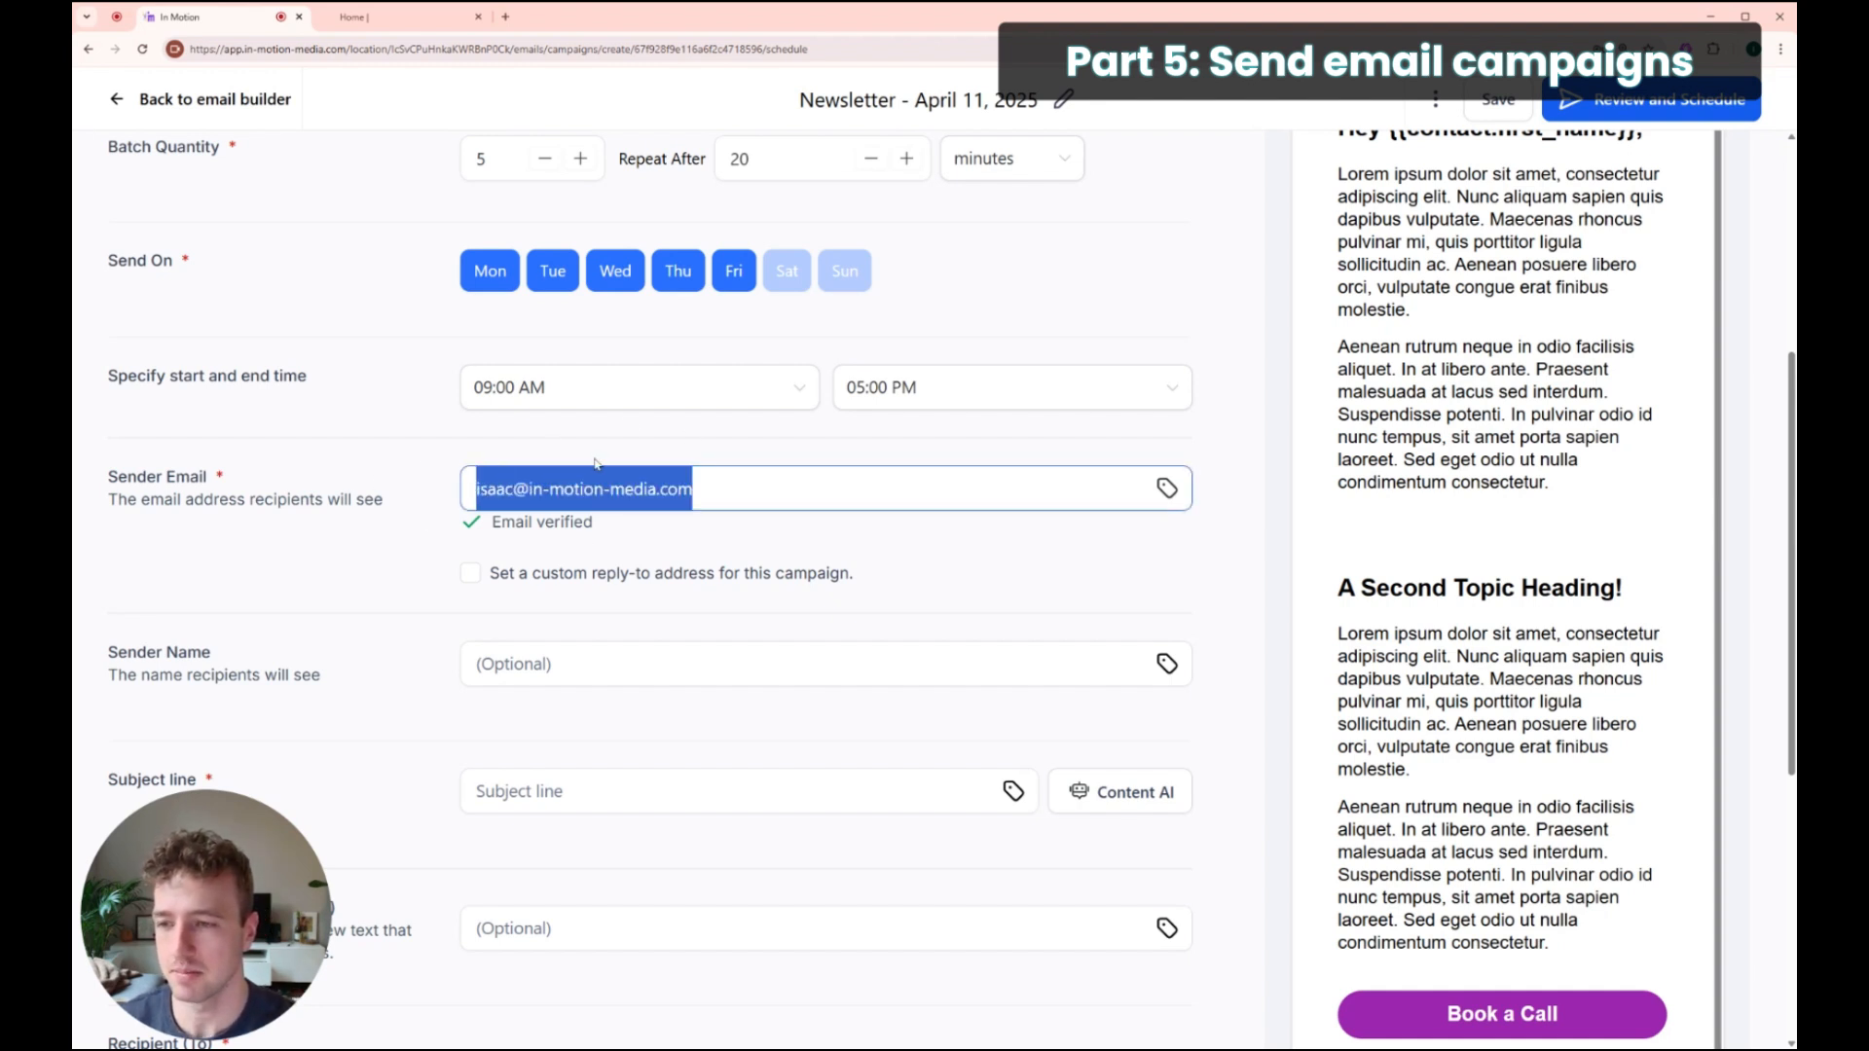
Step: Leave the custom reply-to address option turned off
{"action": "left_click", "coordinate": [707, 549]}
{"action": "left_click", "coordinate": [470, 573]}
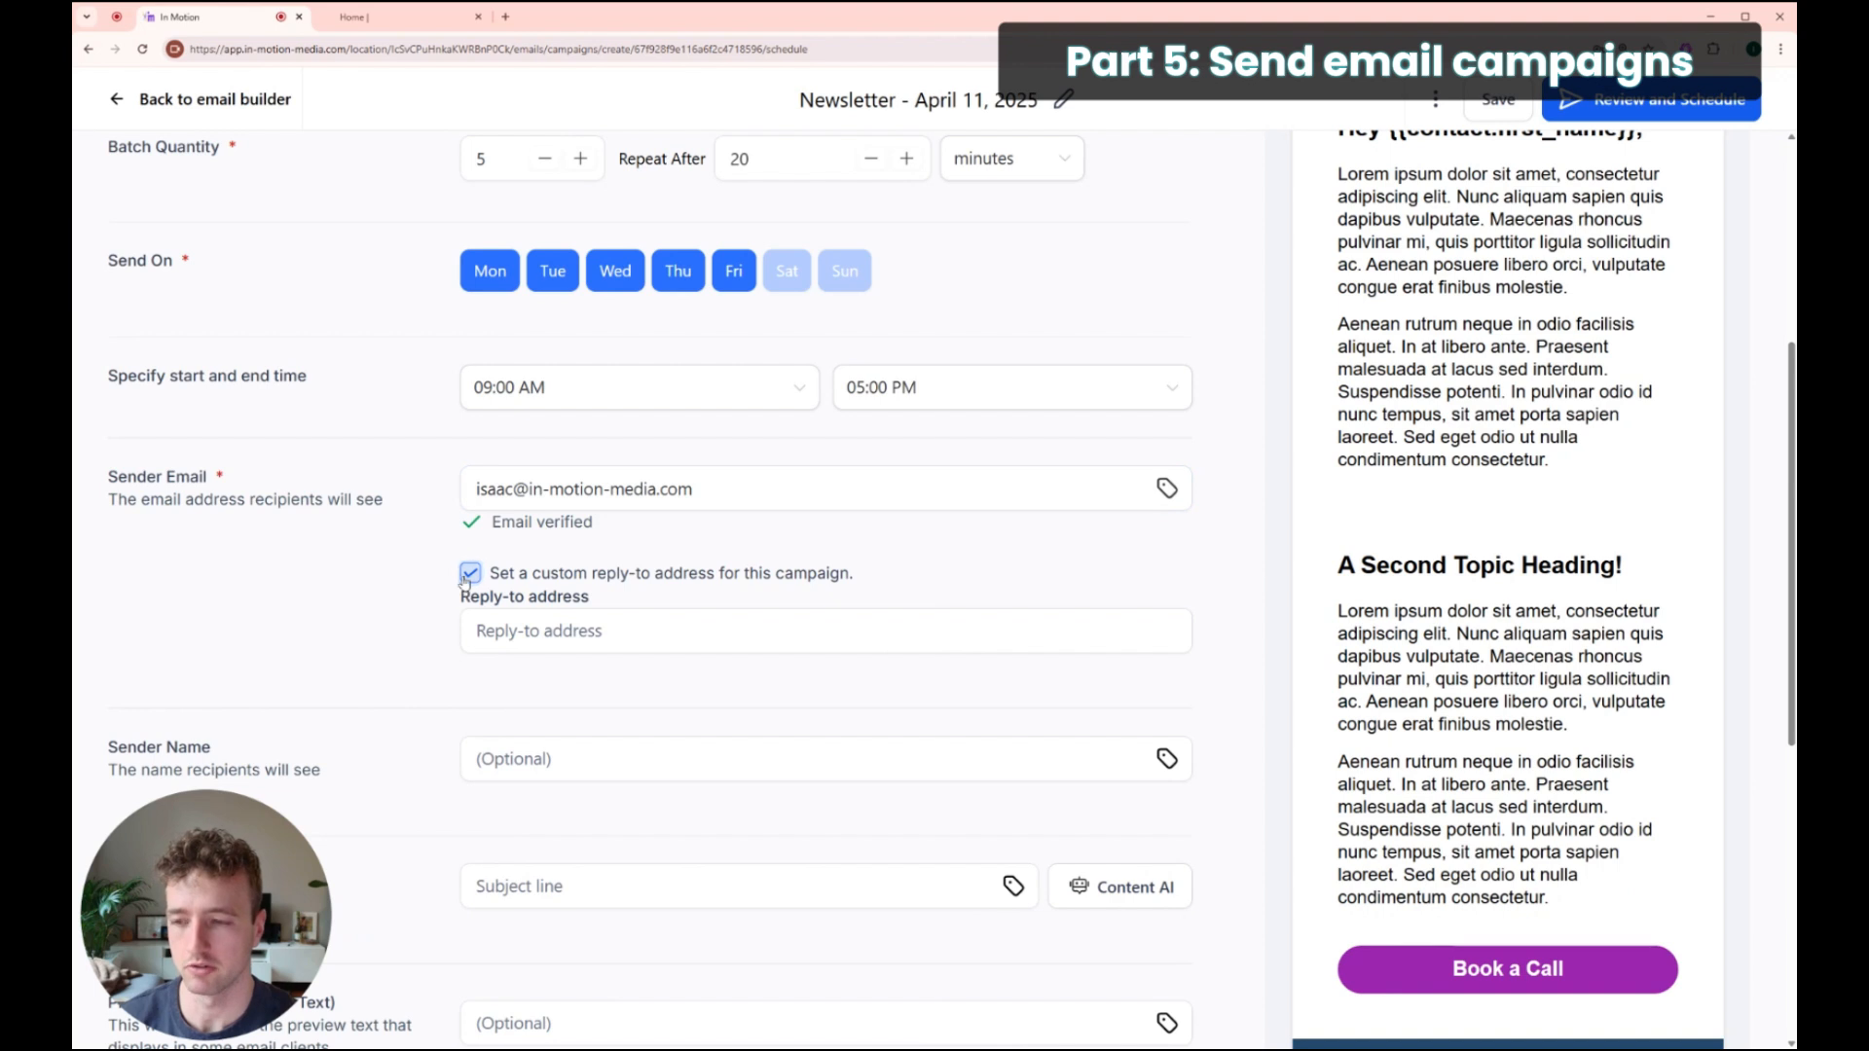
{"action": "left_click", "coordinate": [469, 574]}
{"action": "left_click", "coordinate": [473, 574]}
{"action": "left_click", "coordinate": [646, 628]}
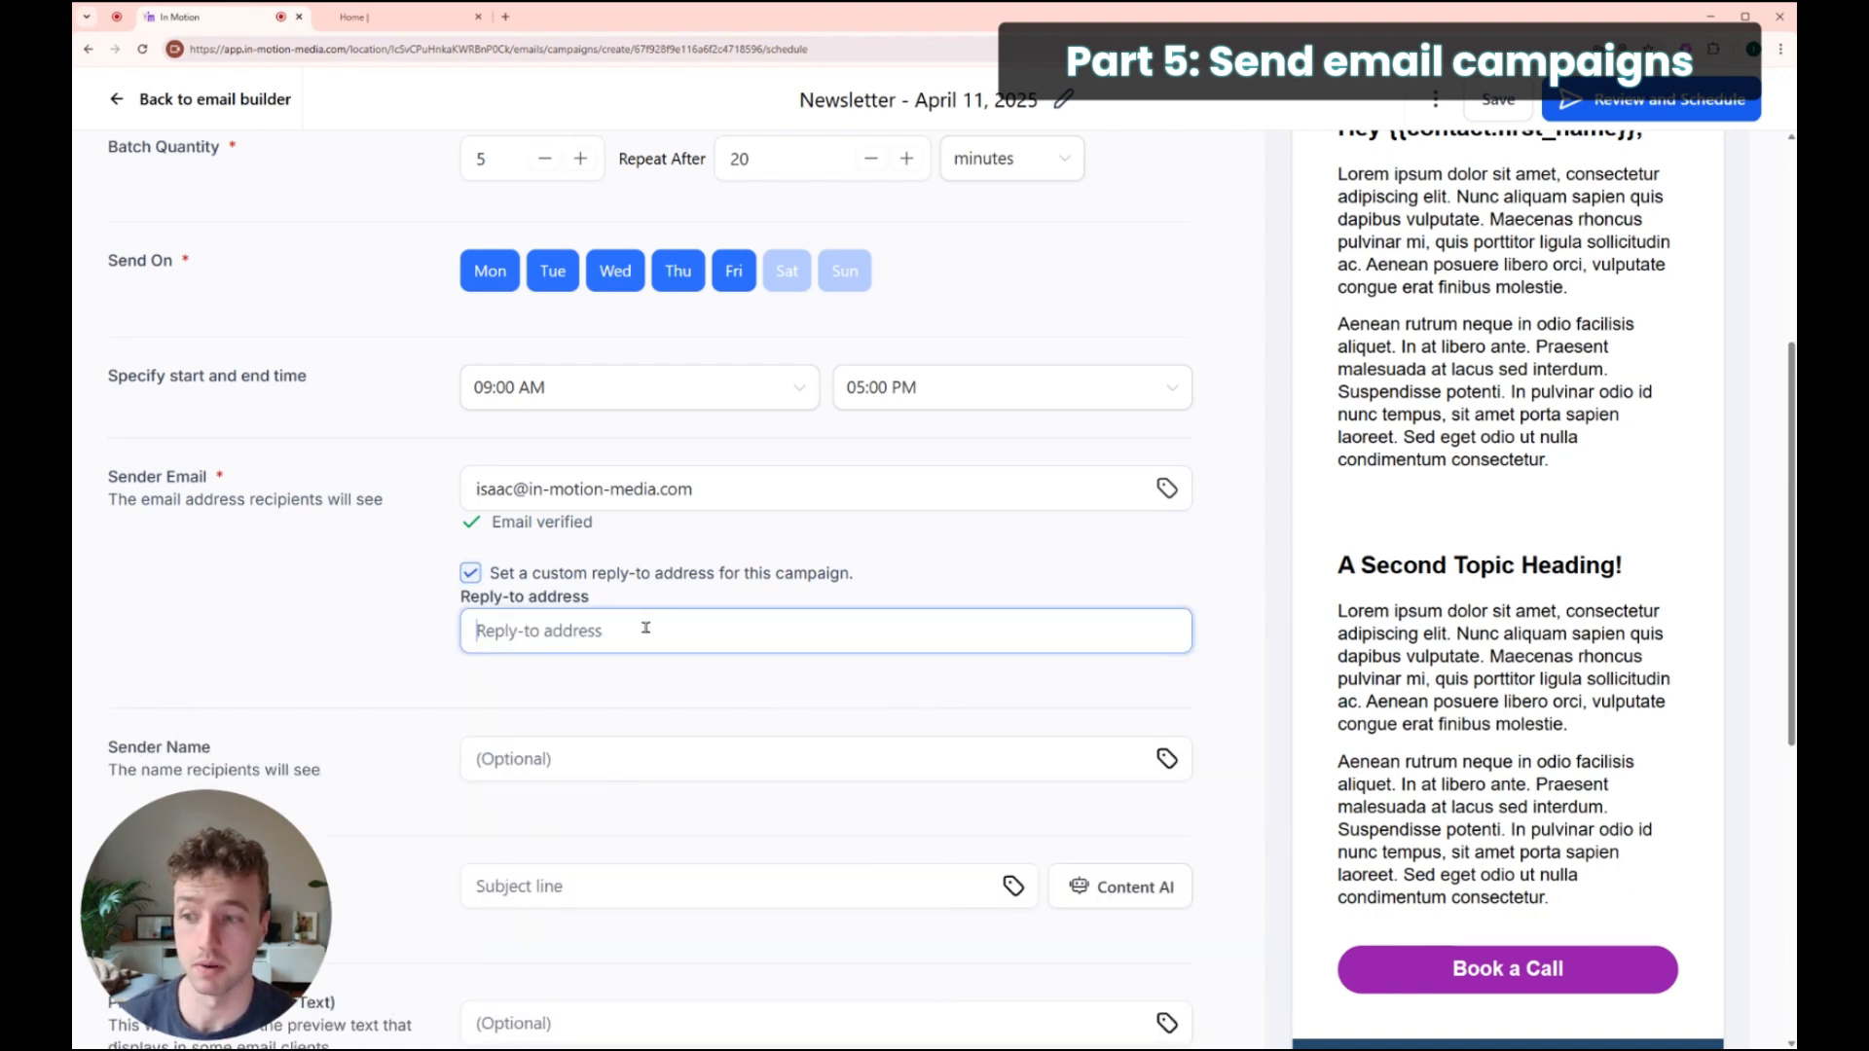
{"action": "left_click", "coordinate": [469, 573]}
Step: Enter 'Awesome subject line' in the Subject line field
{"action": "scroll", "coordinate": [601, 474], "scroll_direction": "down", "scroll_amount": 2}
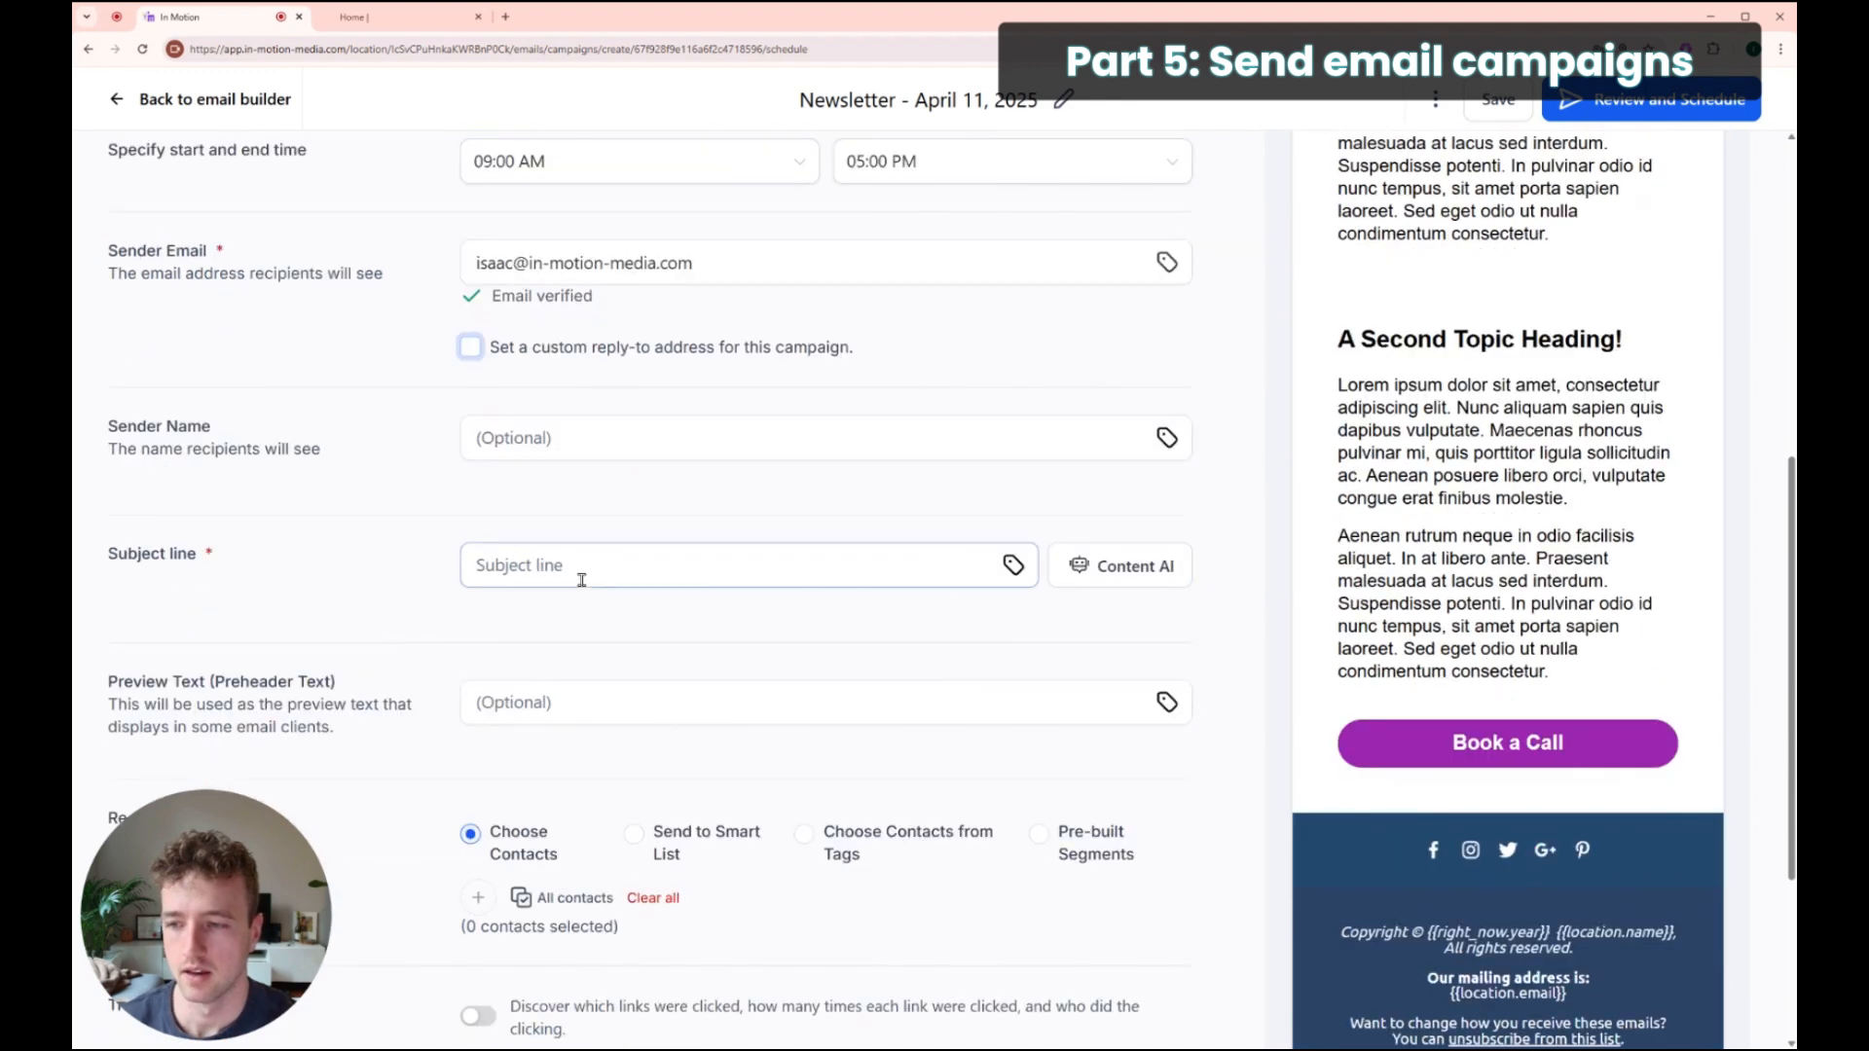
{"action": "left_click", "coordinate": [605, 563]}
{"action": "type", "text": "Awesome subject"}
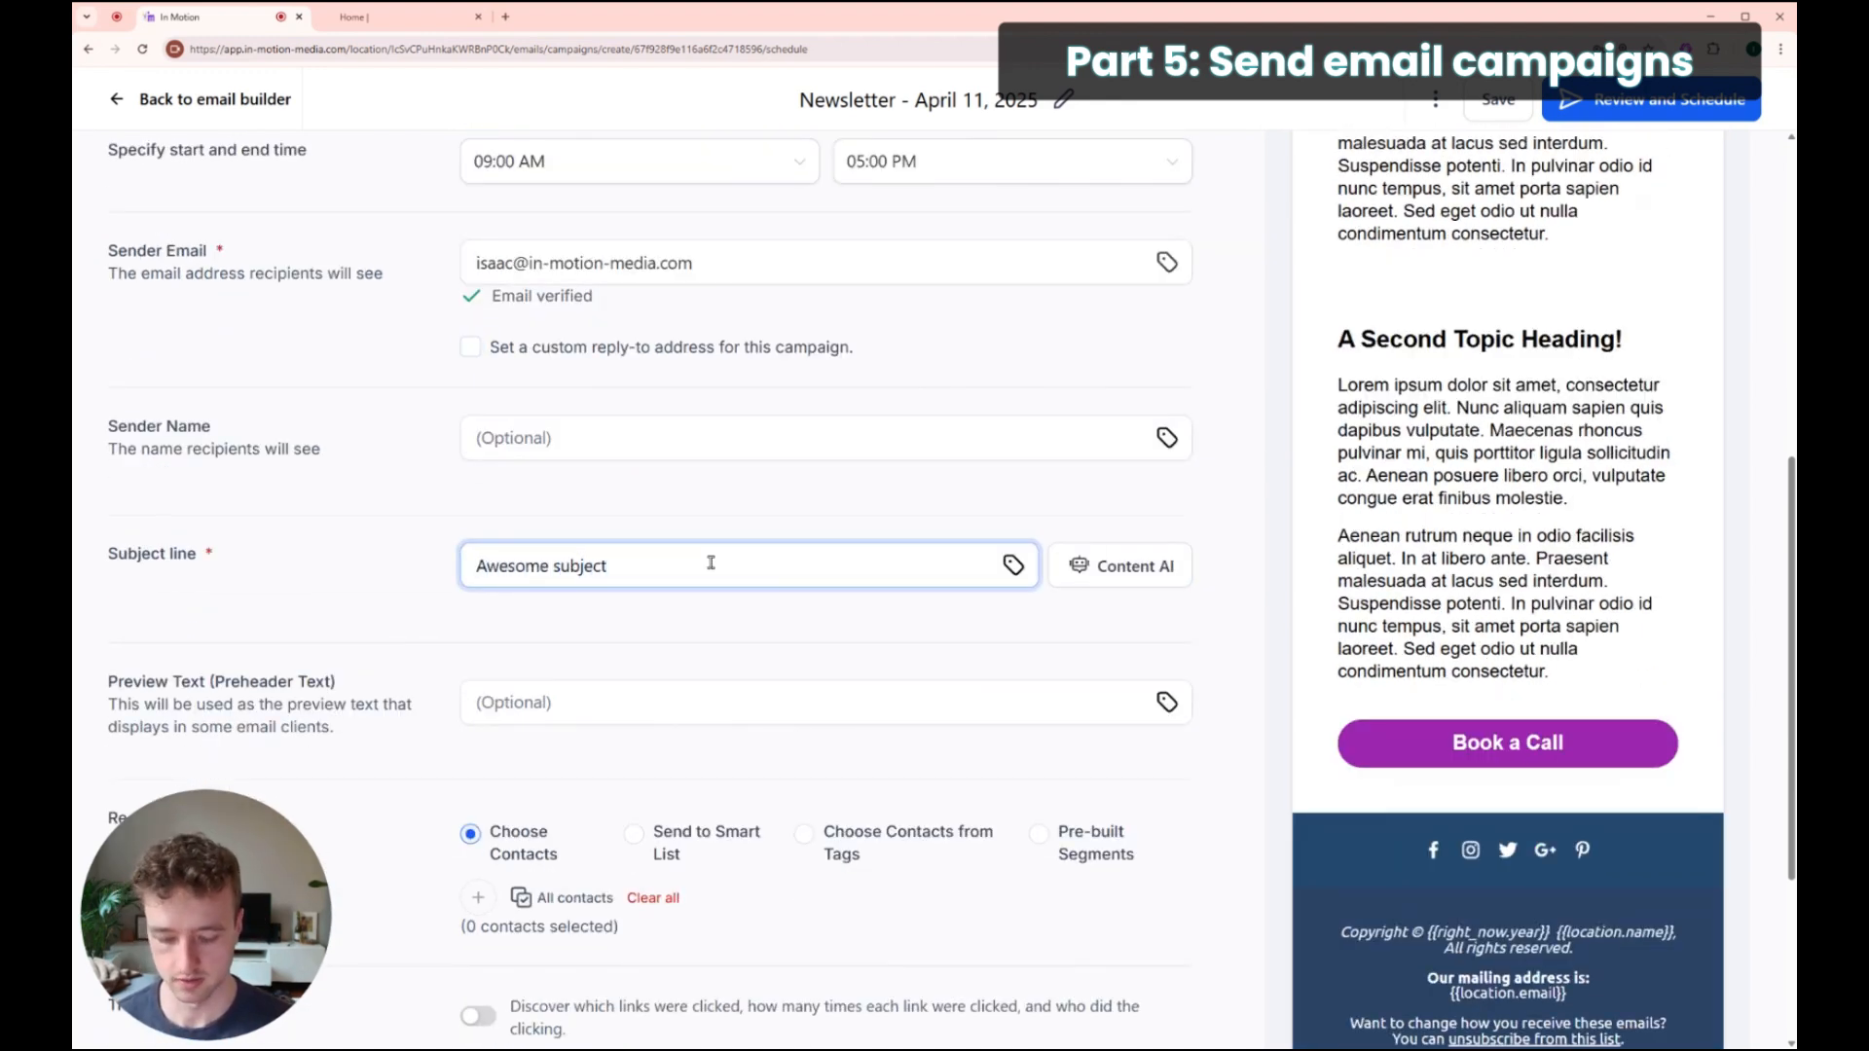
{"action": "type", "text": " line"}
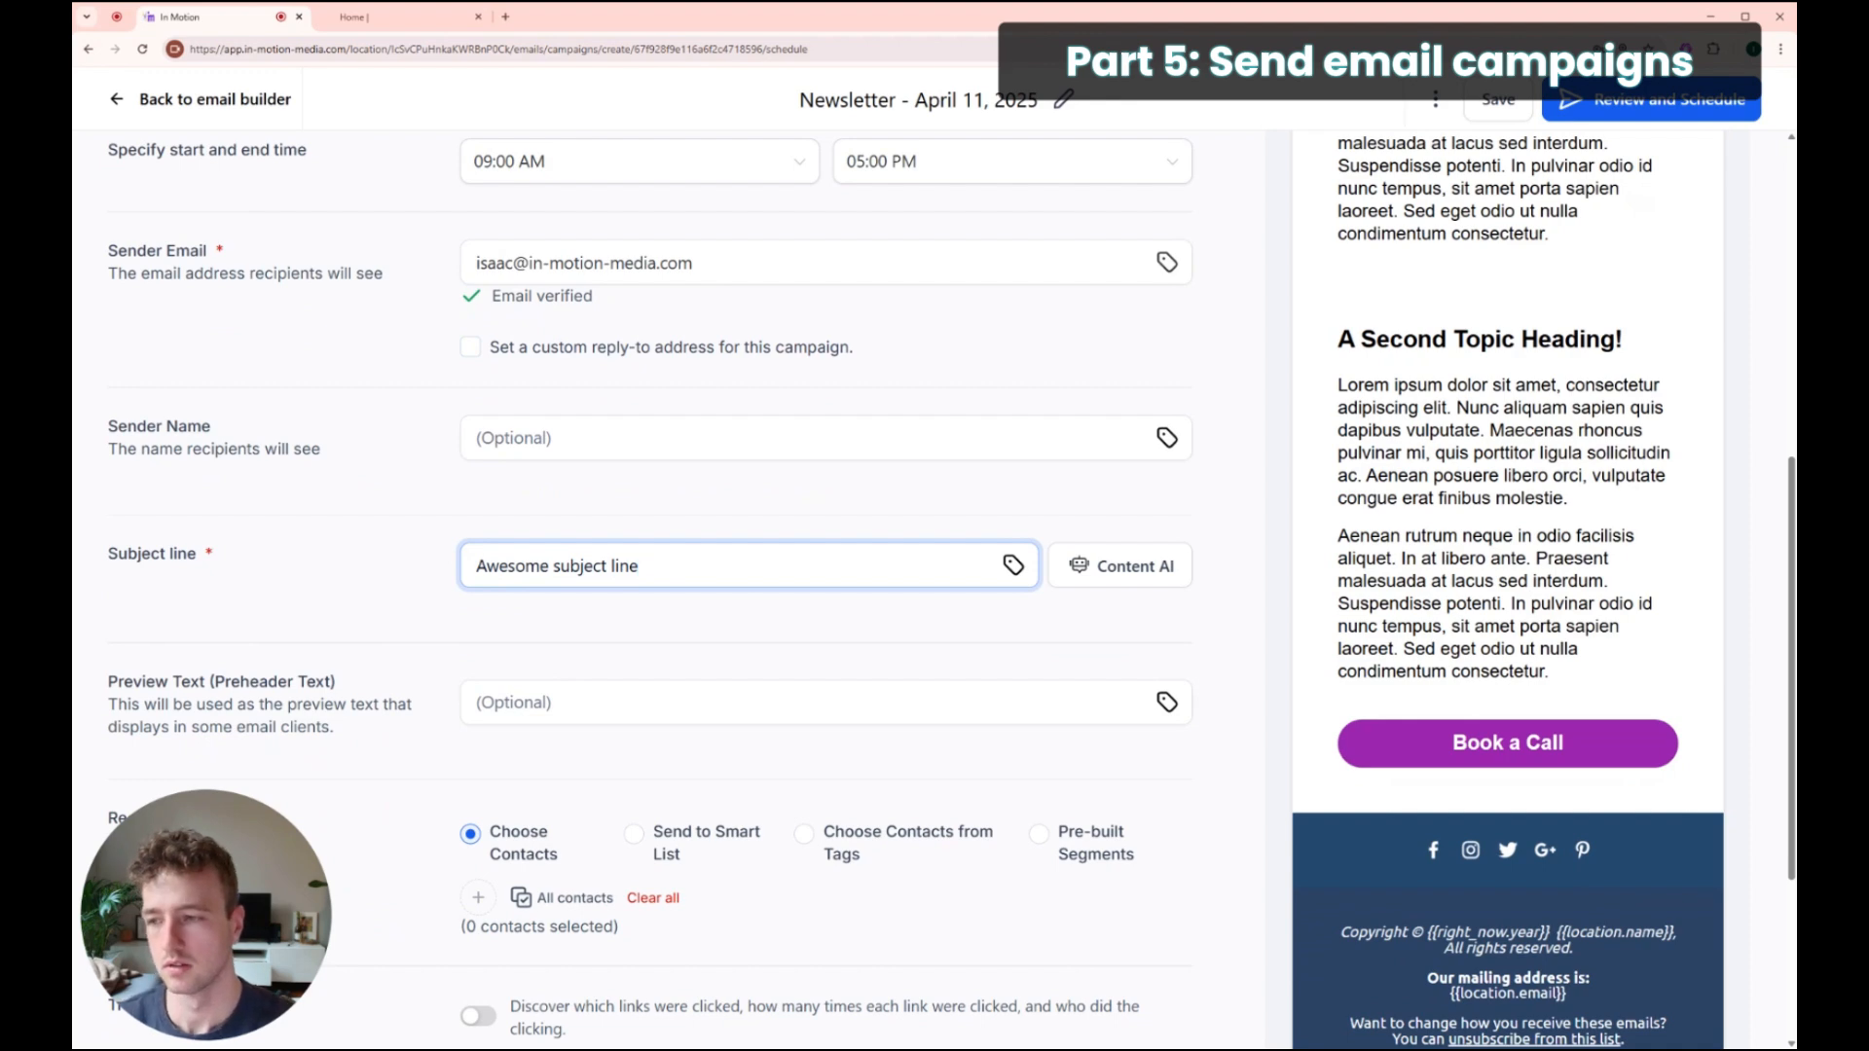
{"action": "scroll", "coordinate": [642, 502], "scroll_direction": "down", "scroll_amount": 3}
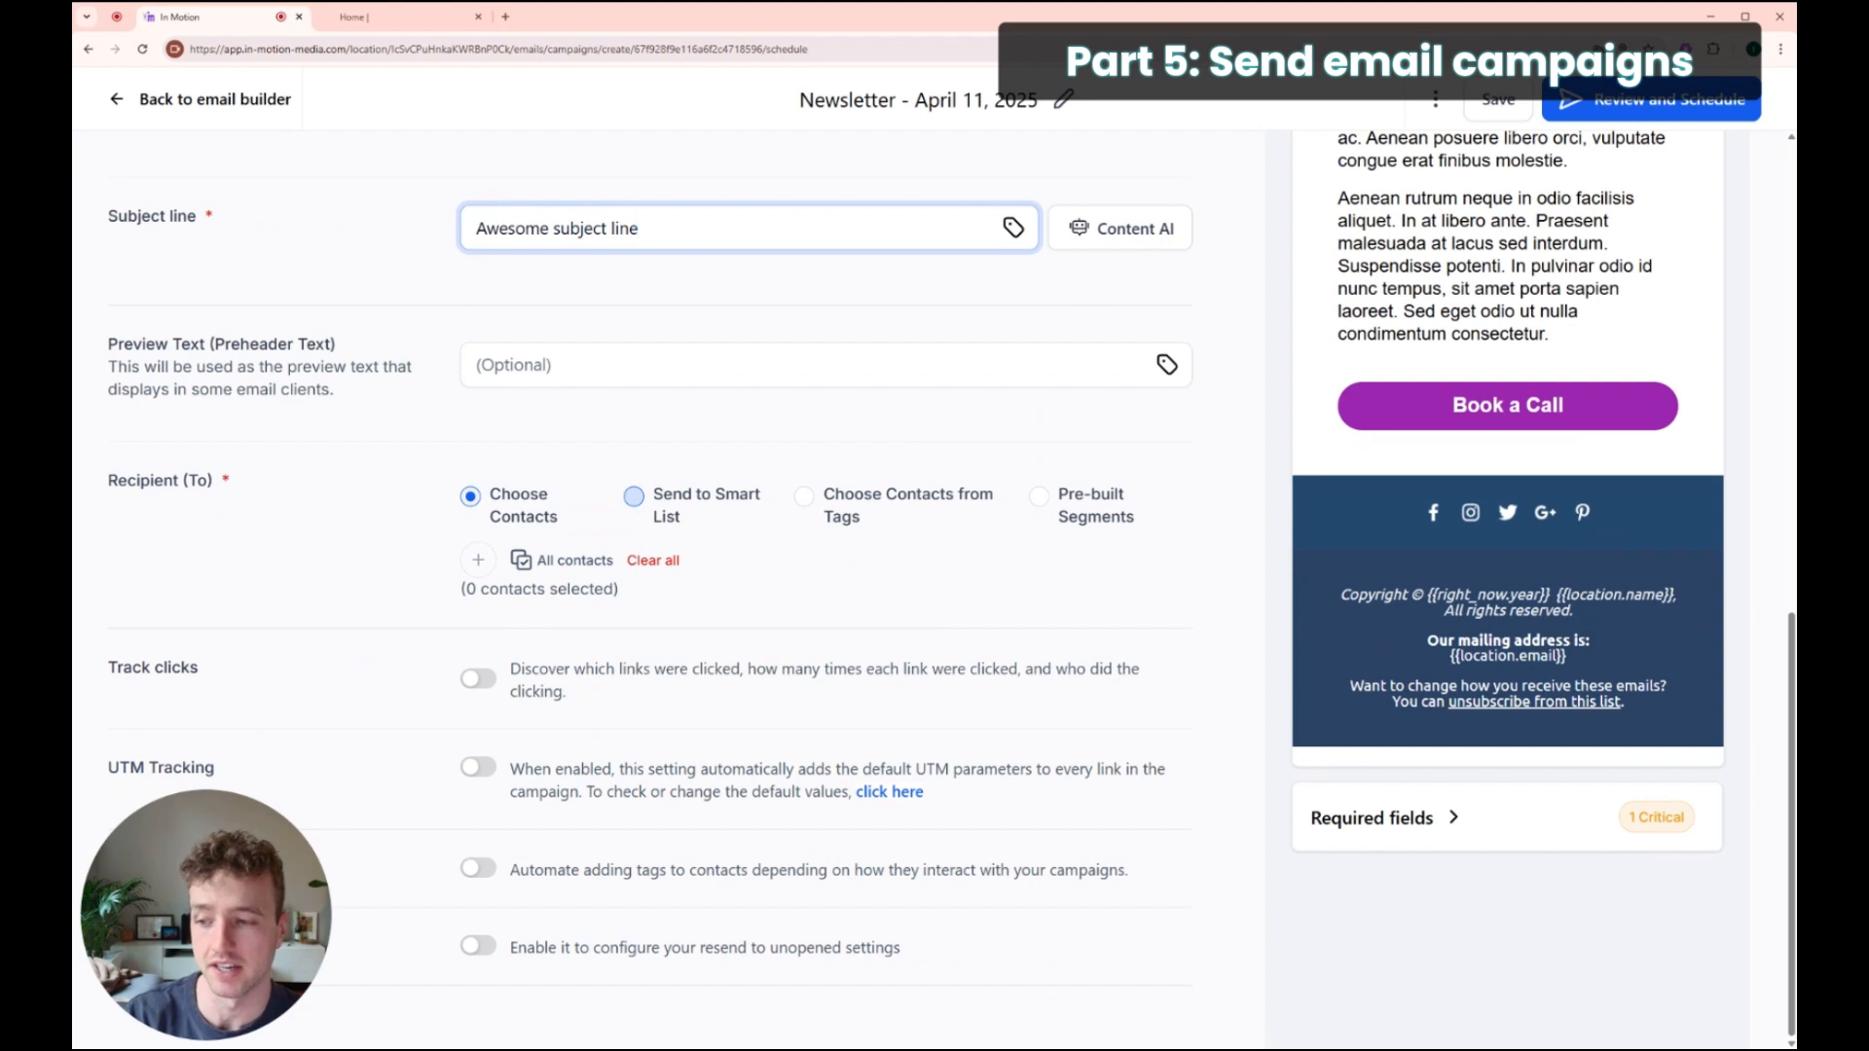
Step: Send to Smart List and pick the Newsletter smart list as recipients
{"action": "left_click", "coordinate": [636, 504]}
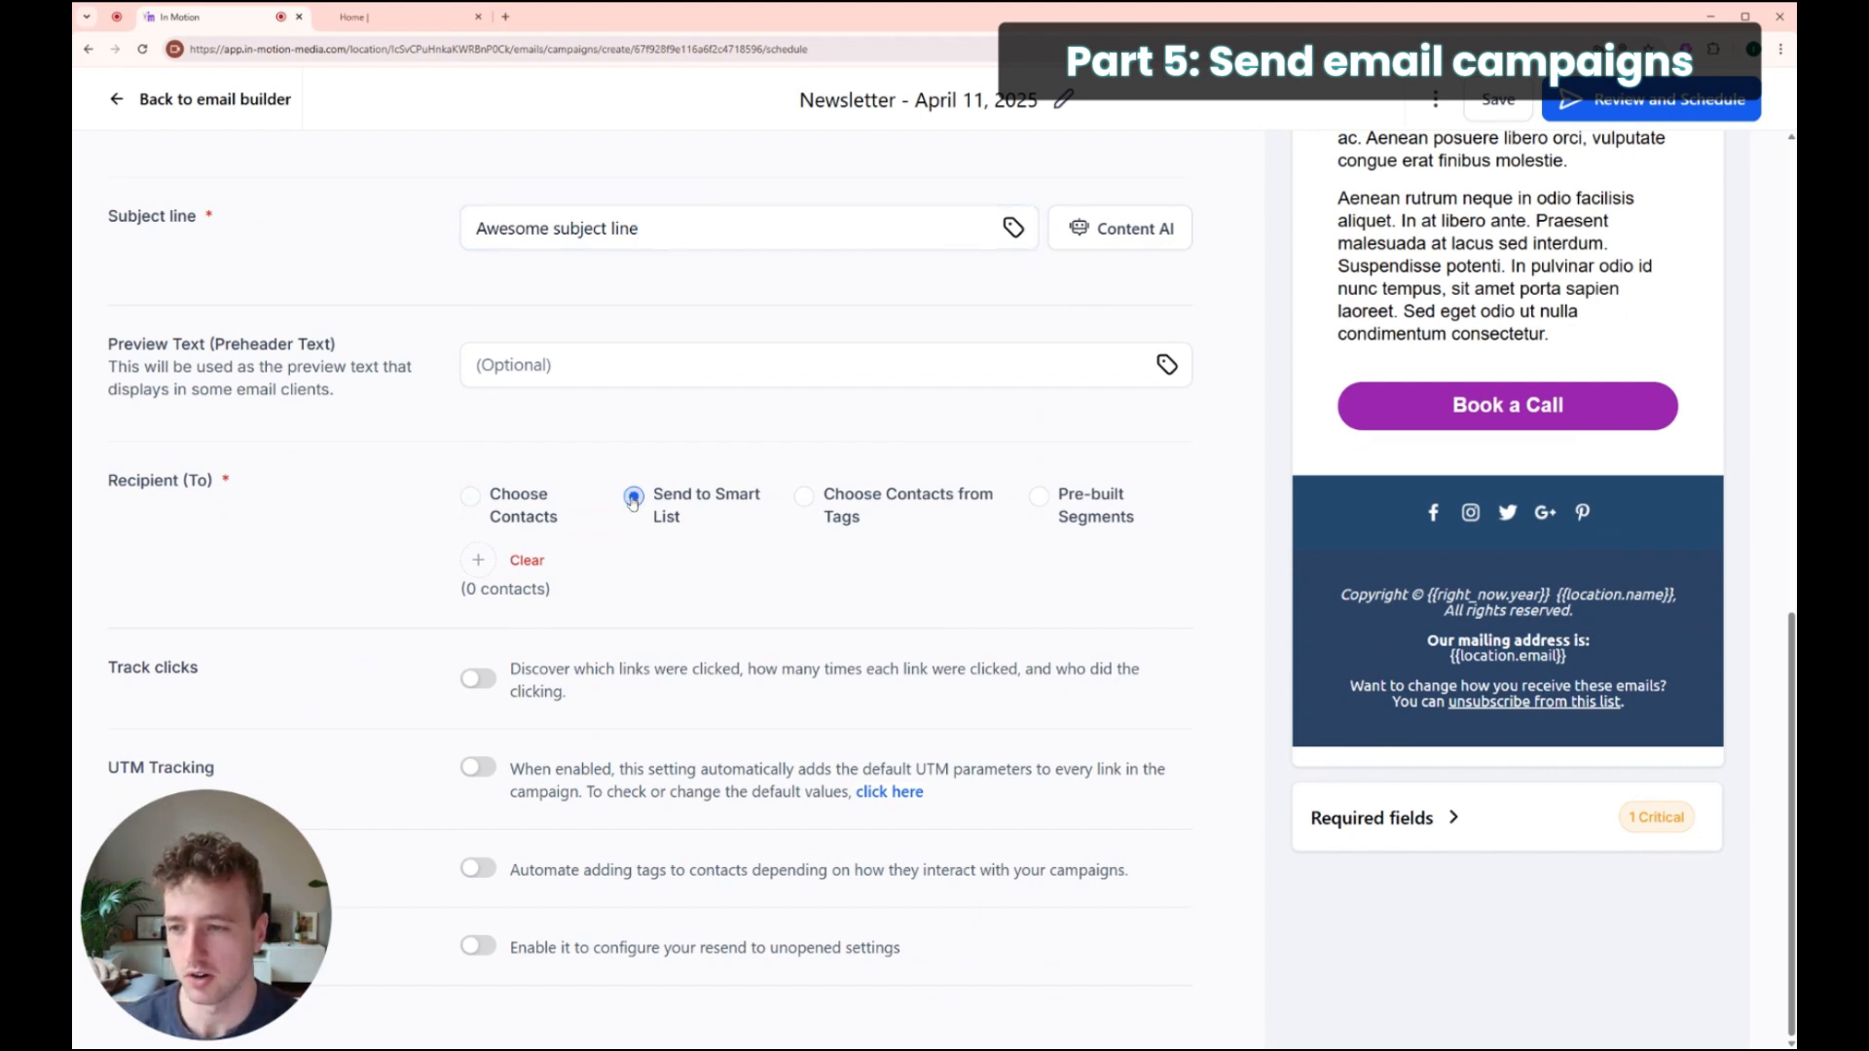
{"action": "left_click", "coordinate": [478, 561]}
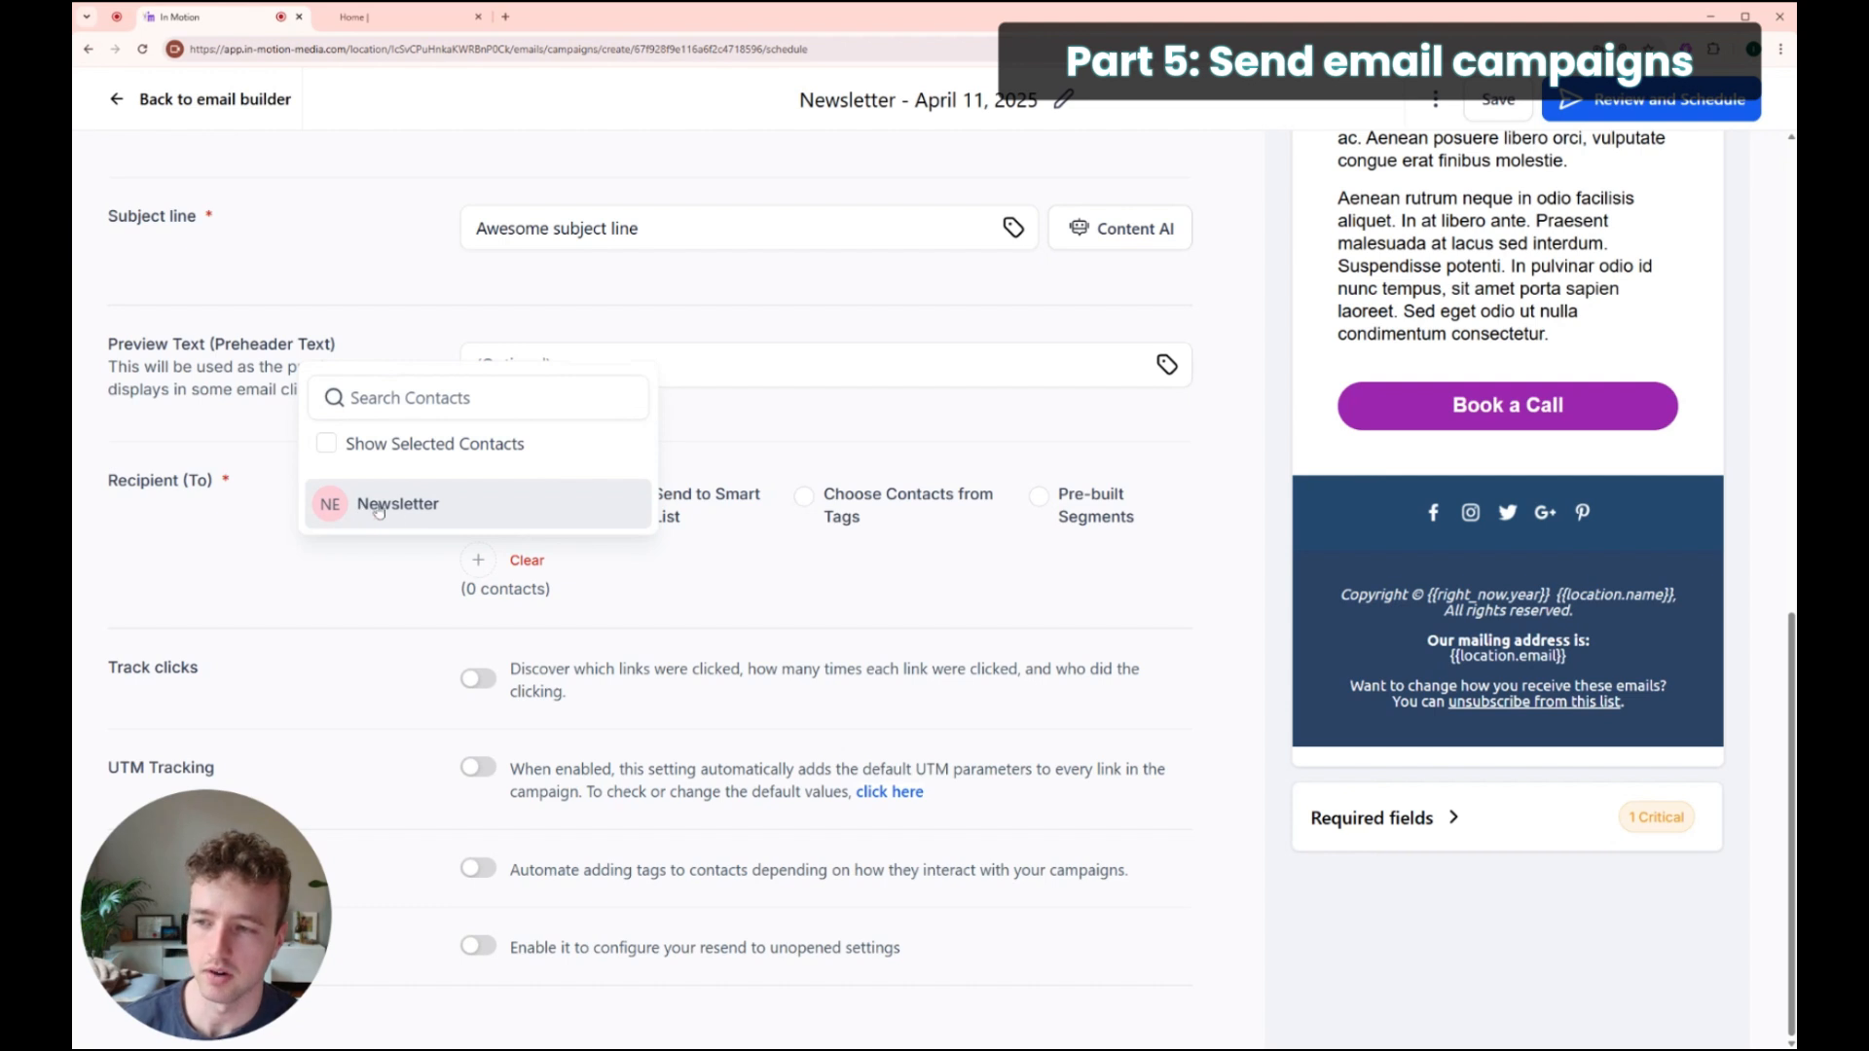
{"action": "left_click", "coordinate": [389, 505]}
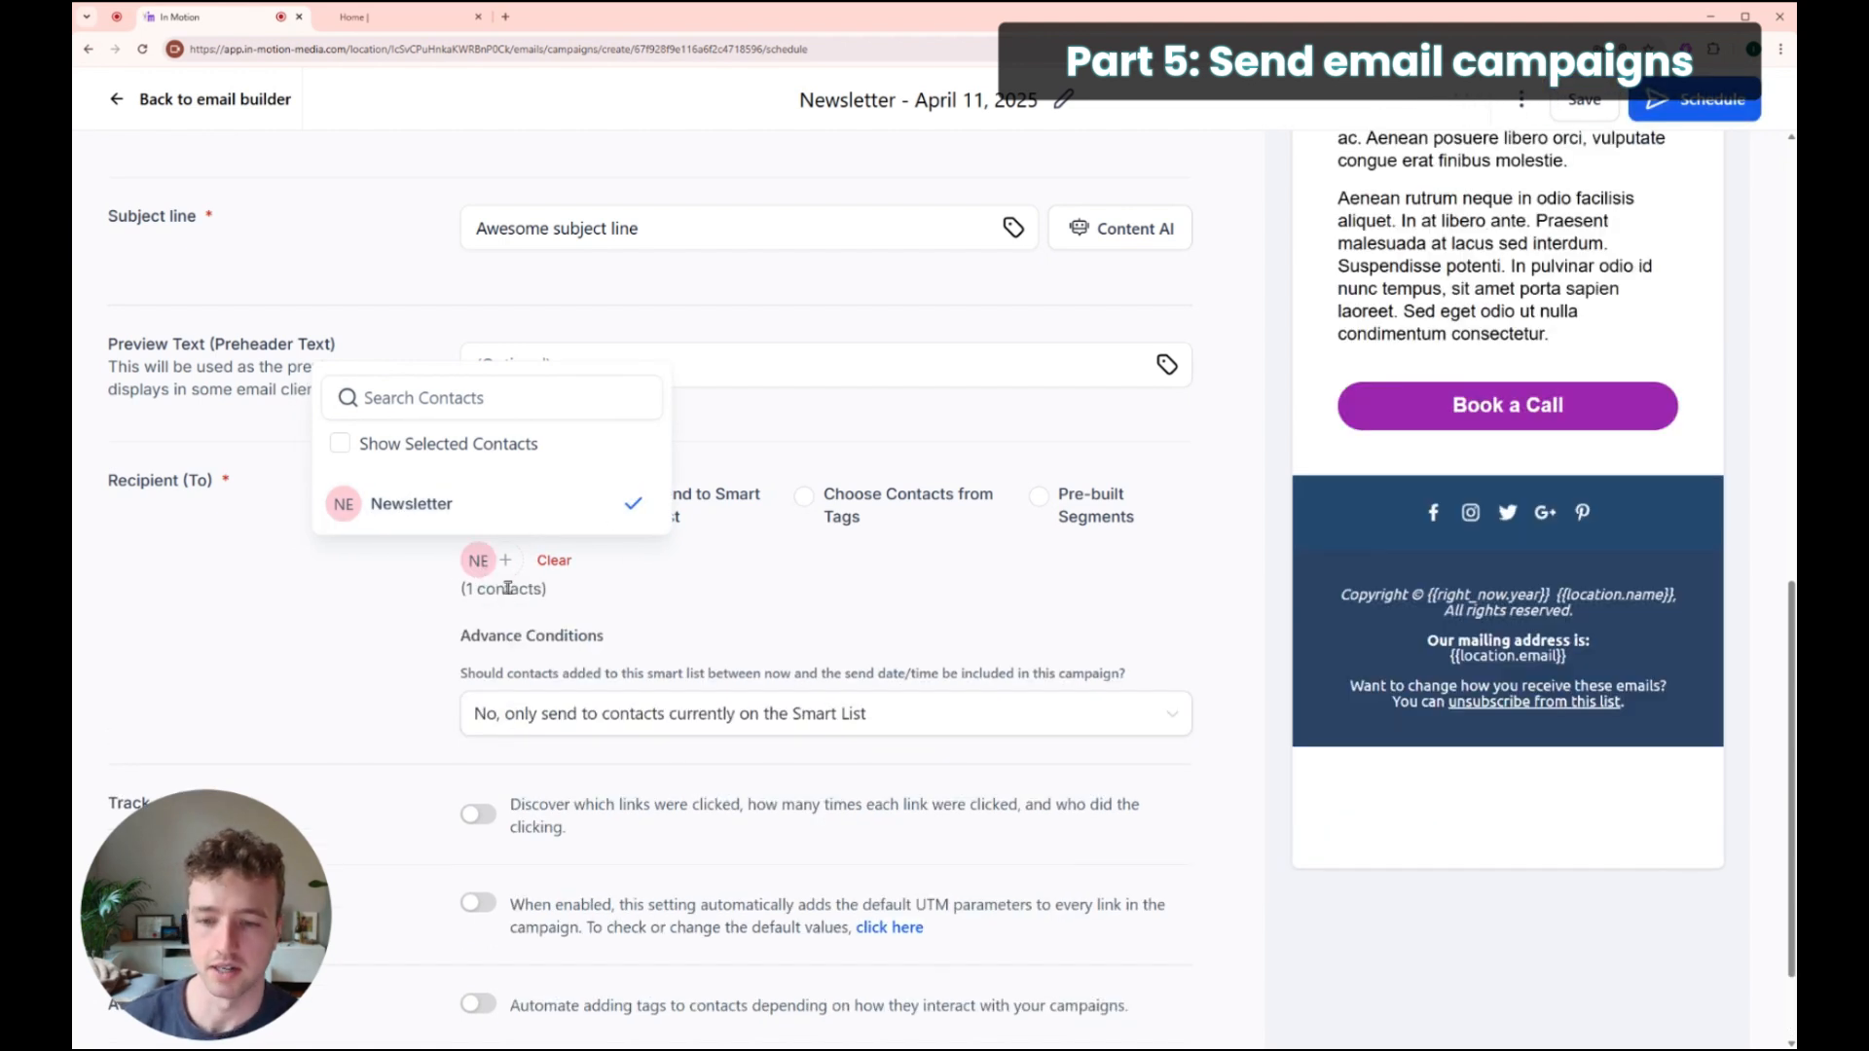
{"action": "left_click", "coordinate": [671, 594]}
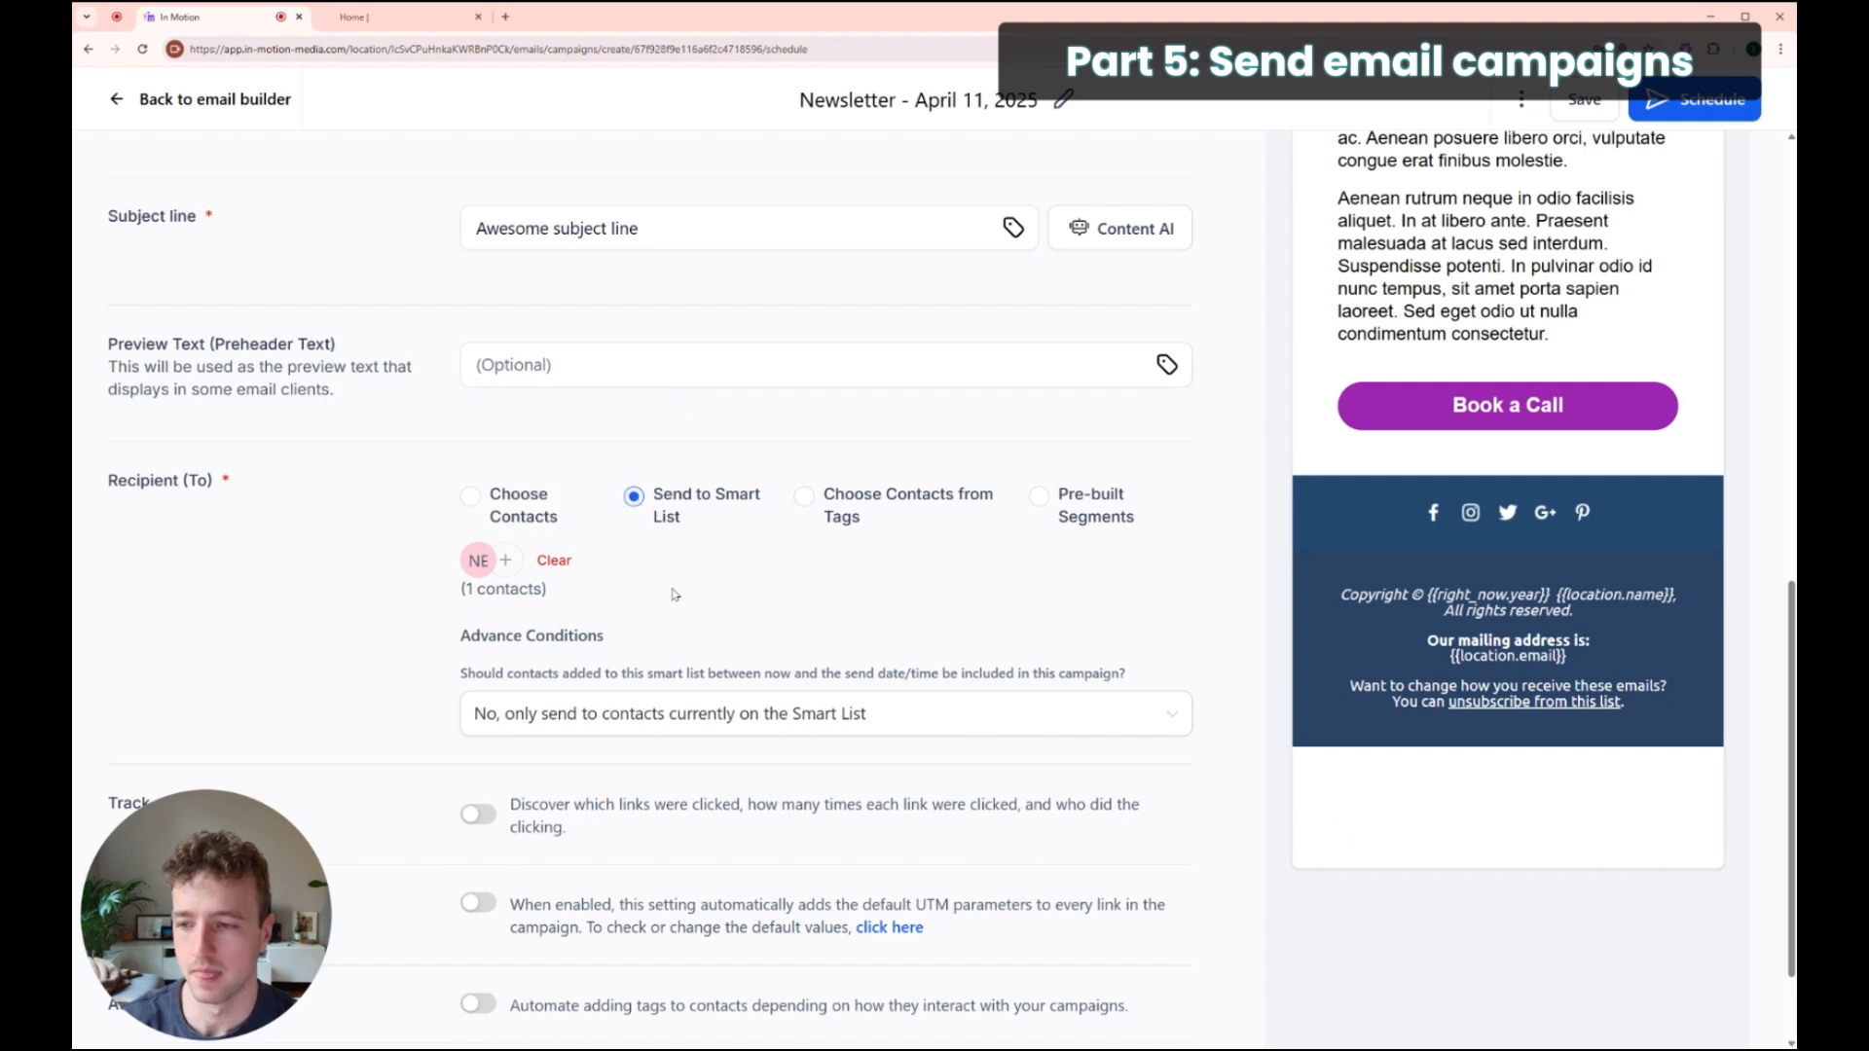
Step: Review the send settings and submit the batch schedule with Schedule
{"action": "scroll", "coordinate": [730, 543], "scroll_direction": "down", "scroll_amount": 2}
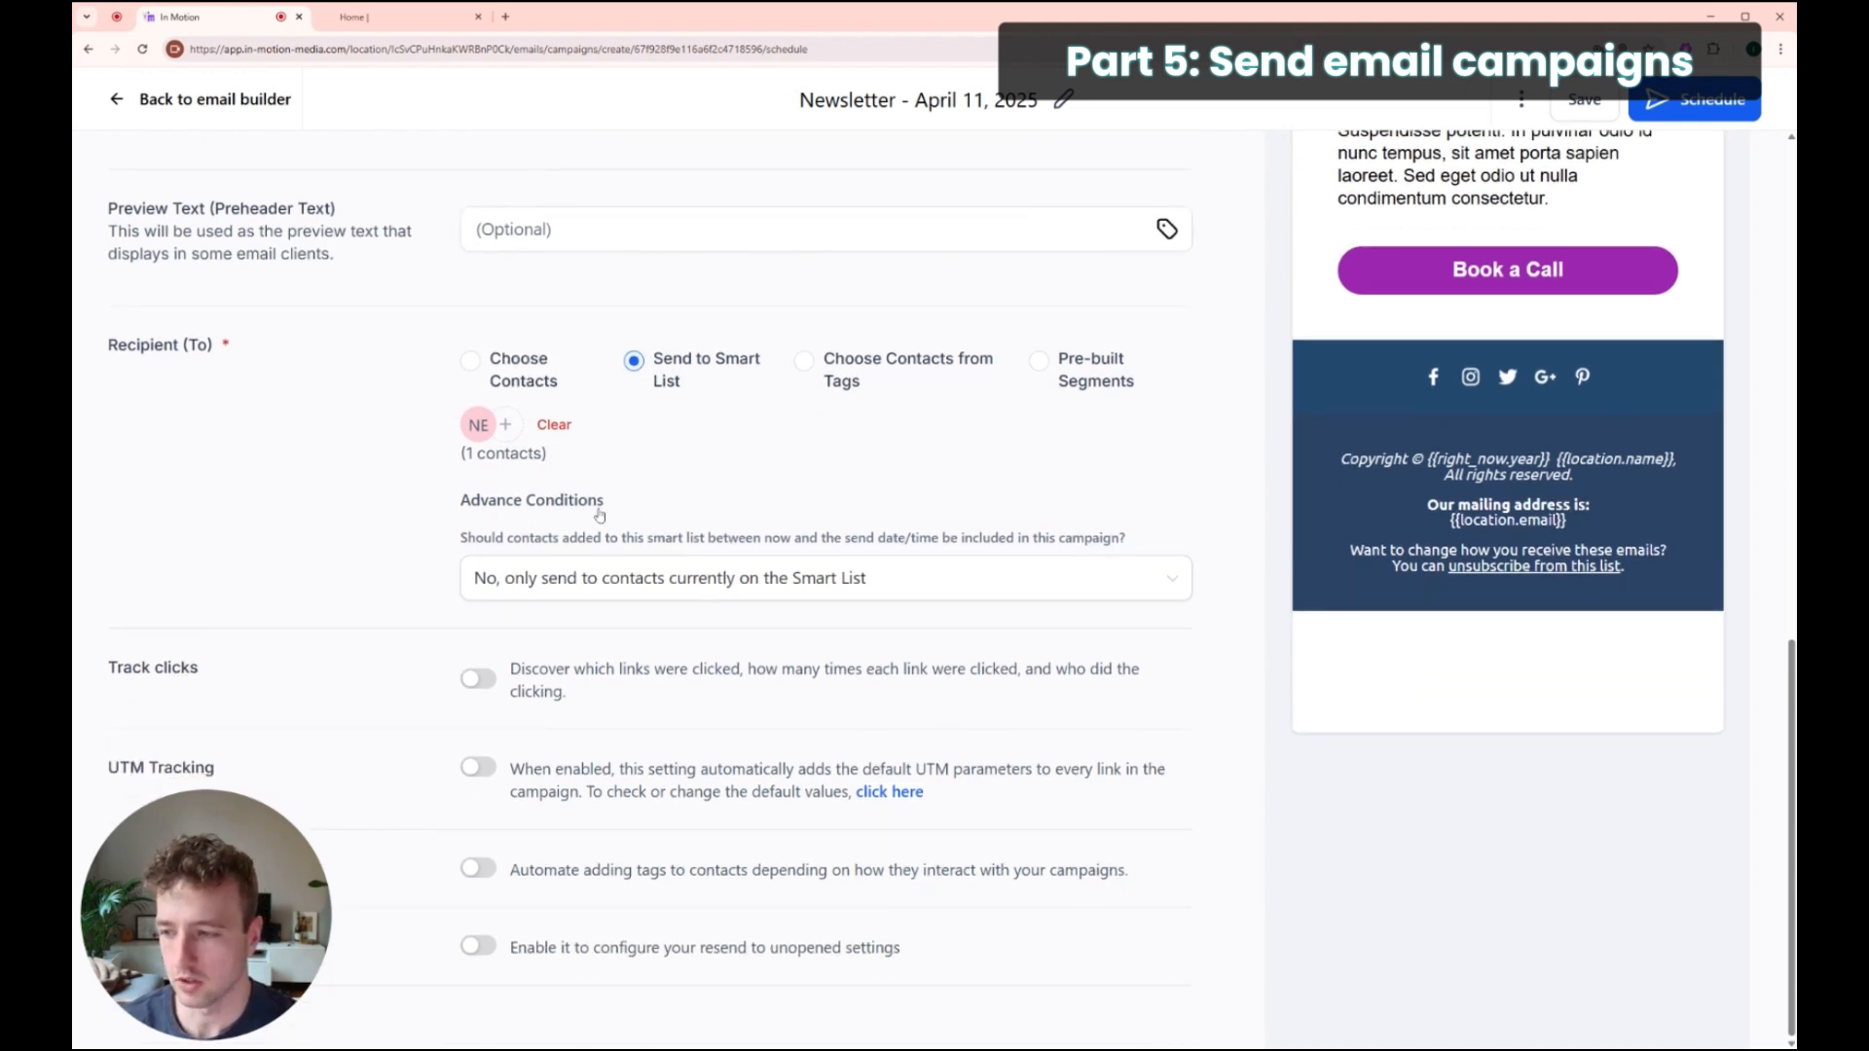
{"action": "left_click_drag", "start_coordinate": [178, 910], "coordinate": [150, 876]}
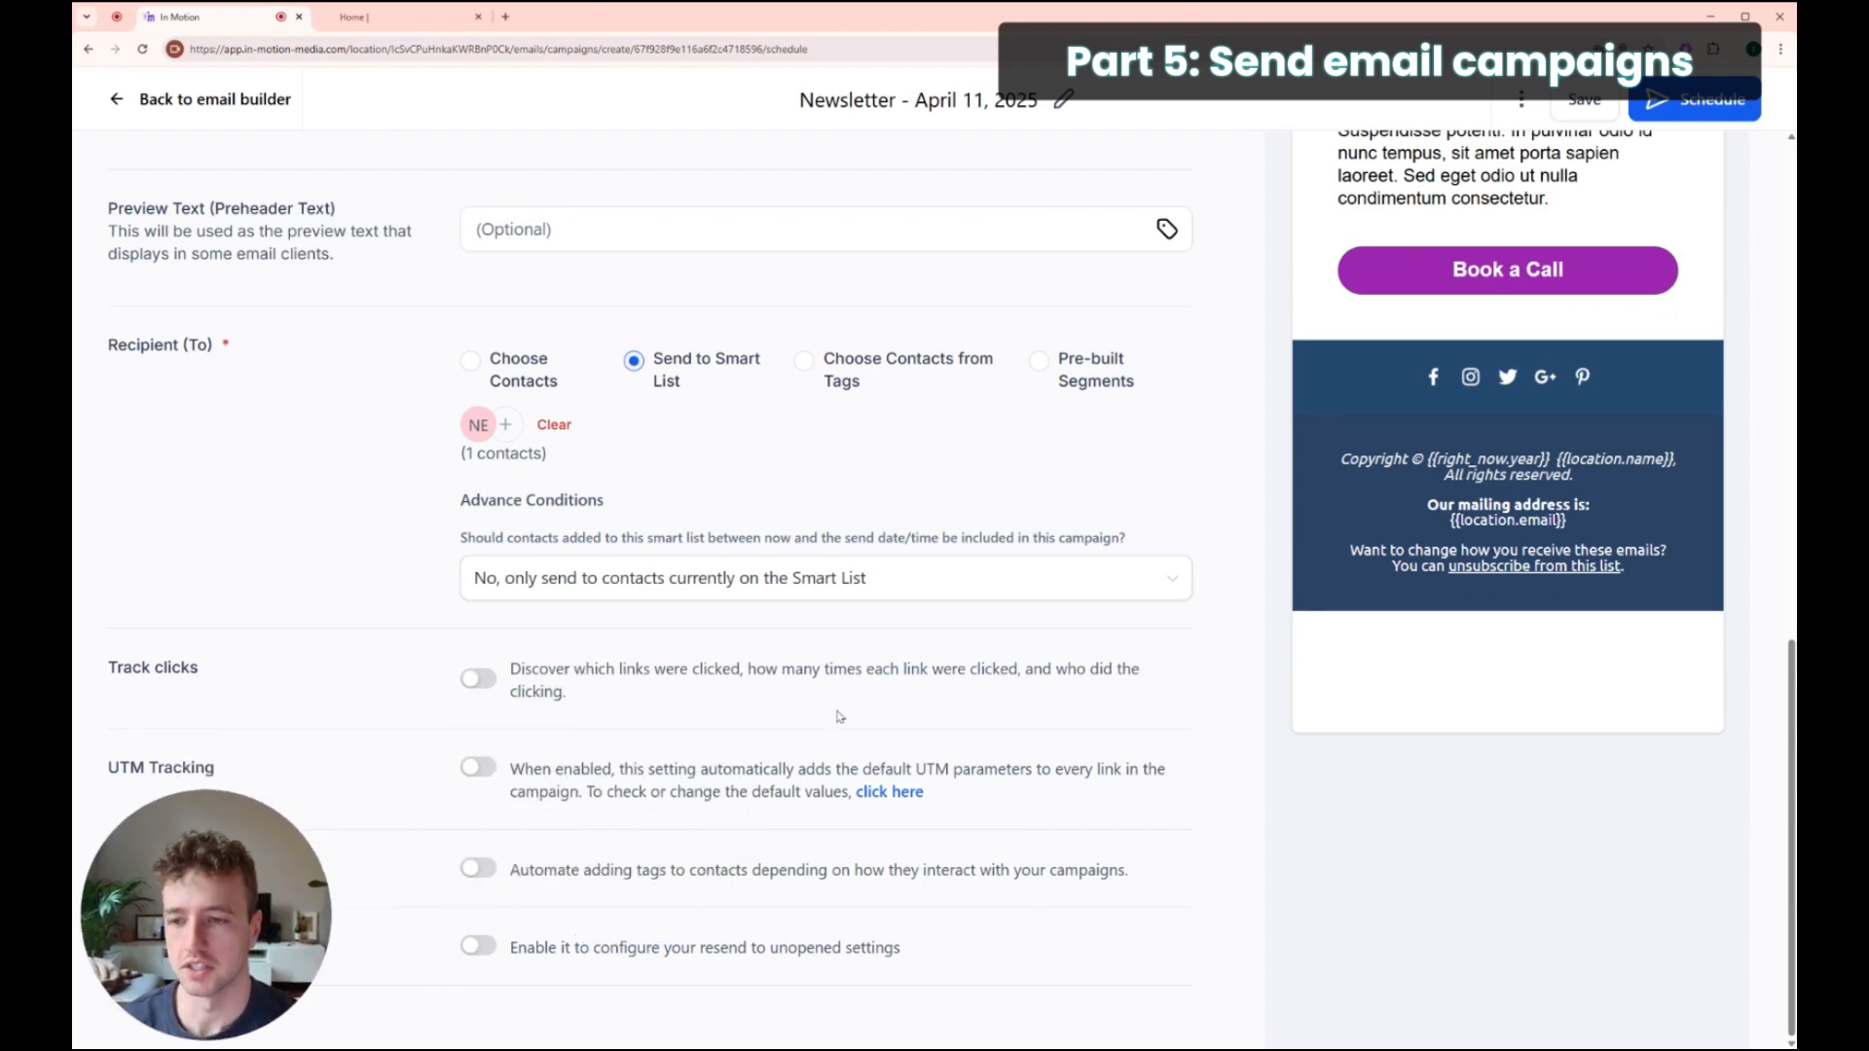
{"action": "scroll", "coordinate": [737, 548], "scroll_direction": "up", "scroll_amount": 6}
{"action": "scroll", "coordinate": [808, 677], "scroll_direction": "down", "scroll_amount": 4}
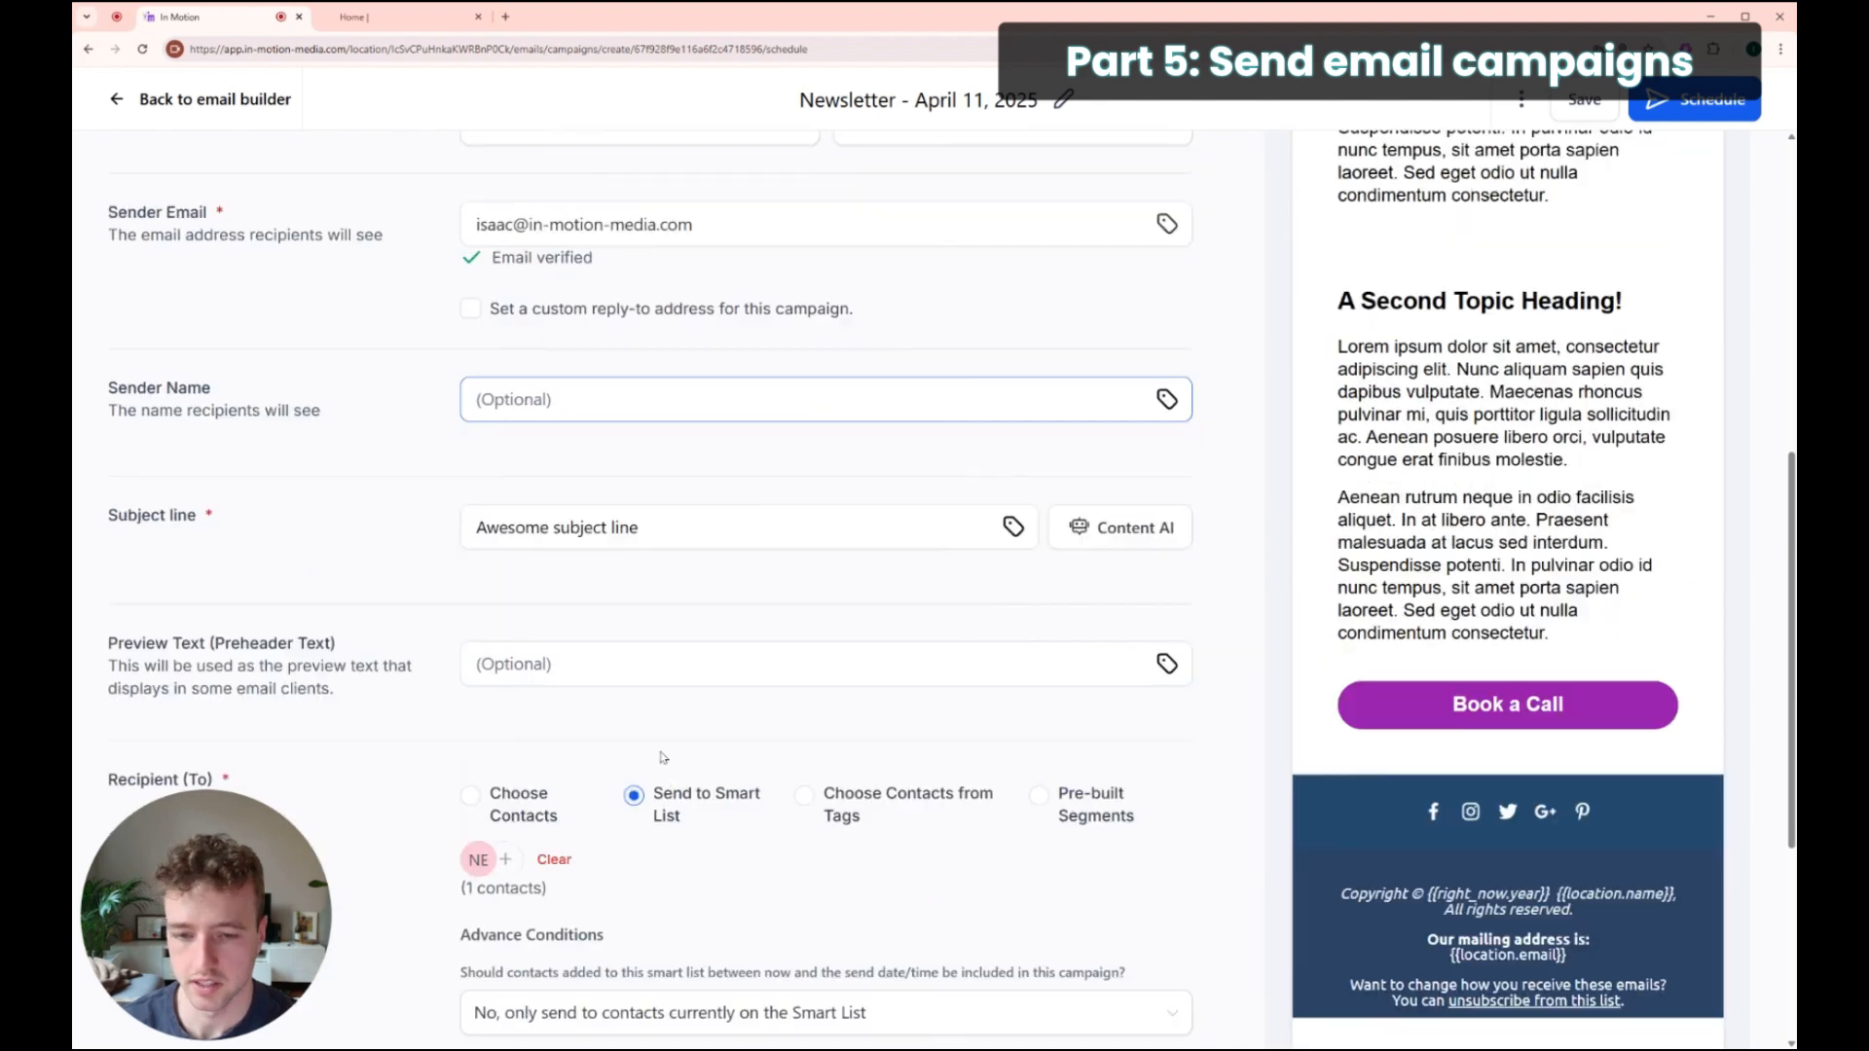
{"action": "scroll", "coordinate": [689, 716], "scroll_direction": "down", "scroll_amount": 2}
{"action": "scroll", "coordinate": [715, 705], "scroll_direction": "up", "scroll_amount": 4}
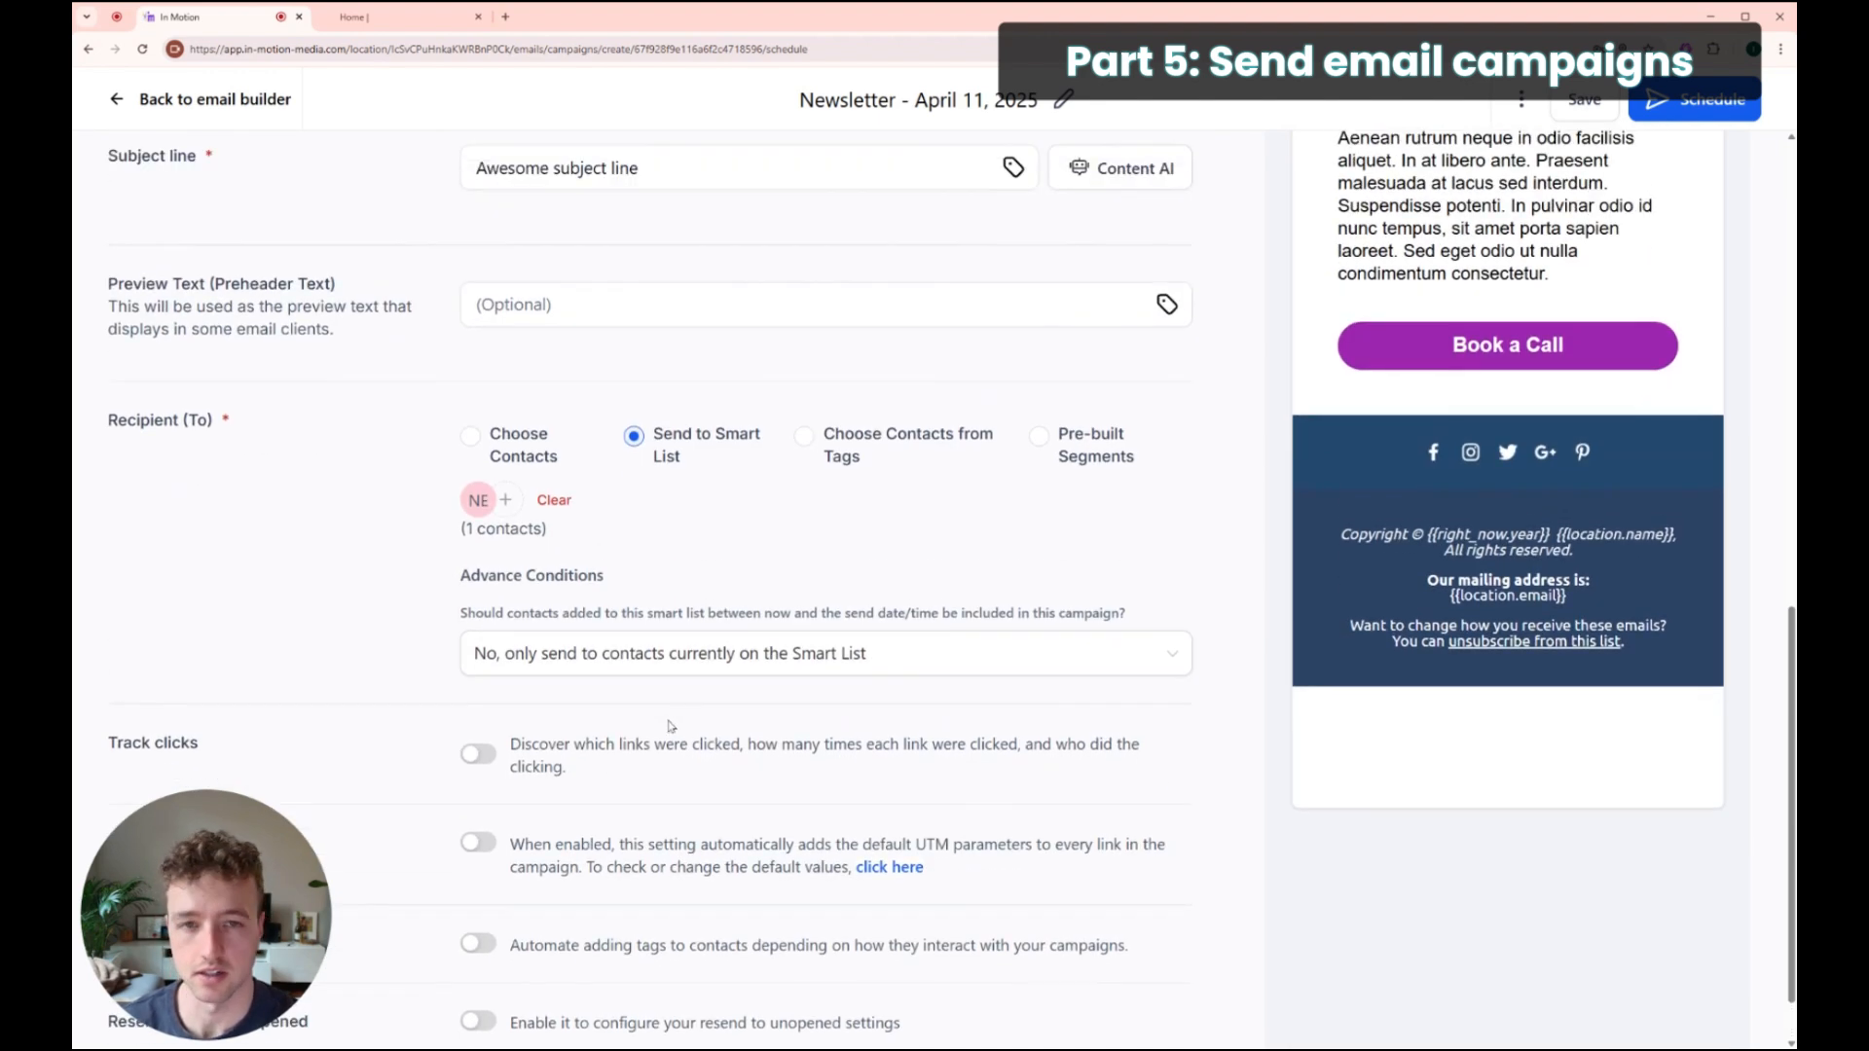
{"action": "scroll", "coordinate": [682, 735], "scroll_direction": "down", "scroll_amount": 1}
{"action": "scroll", "coordinate": [945, 692], "scroll_direction": "up", "scroll_amount": 7}
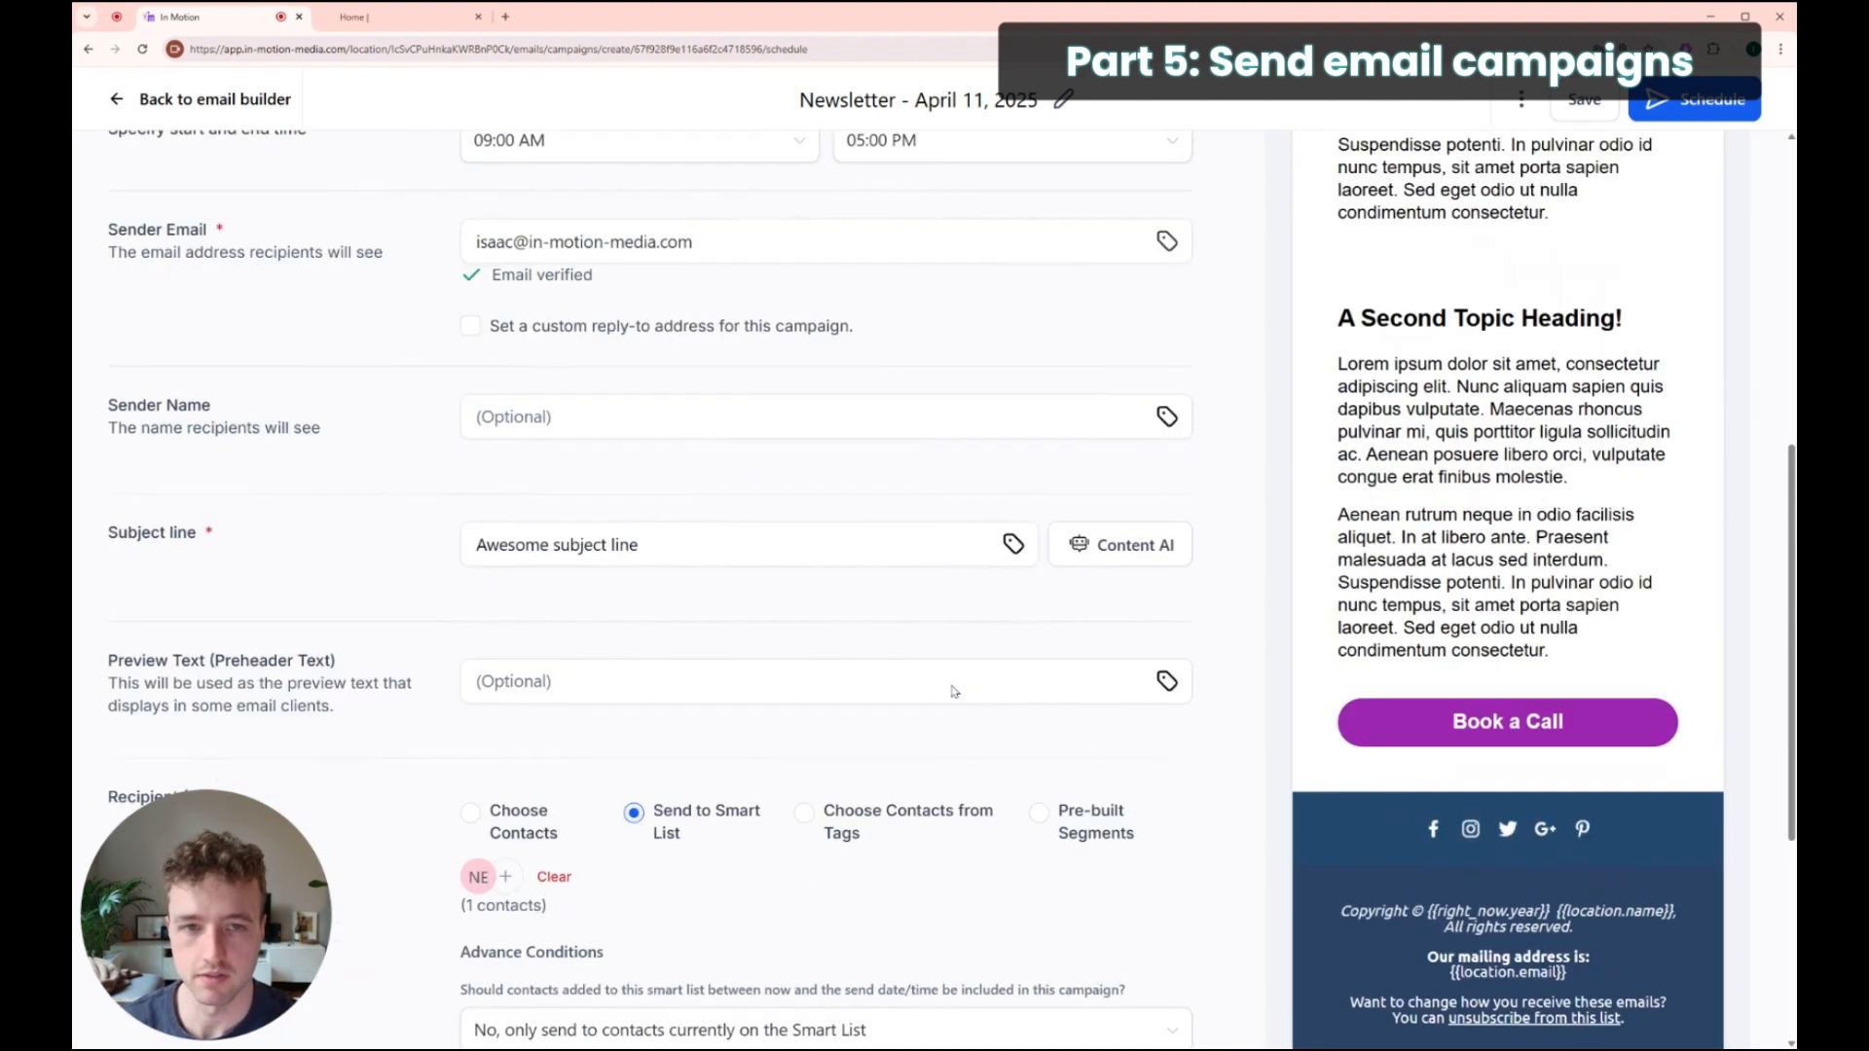
{"action": "left_click", "coordinate": [1694, 101]}
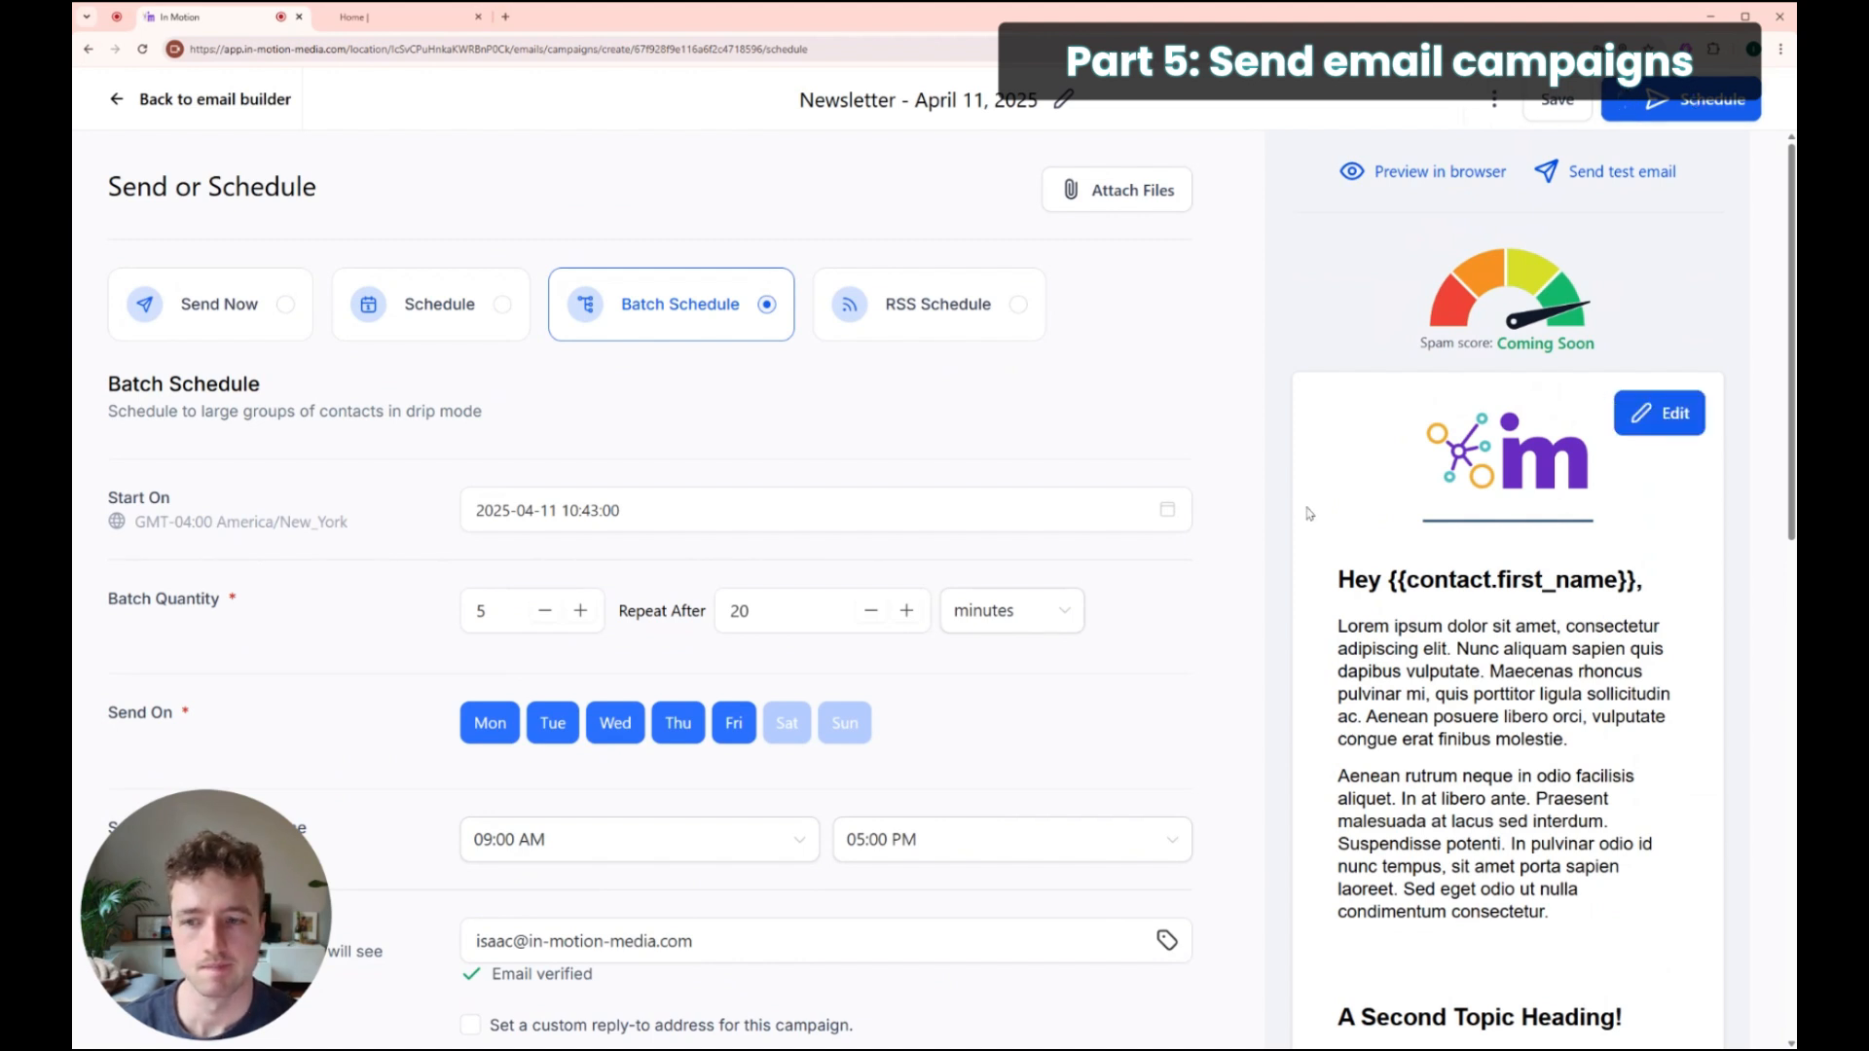